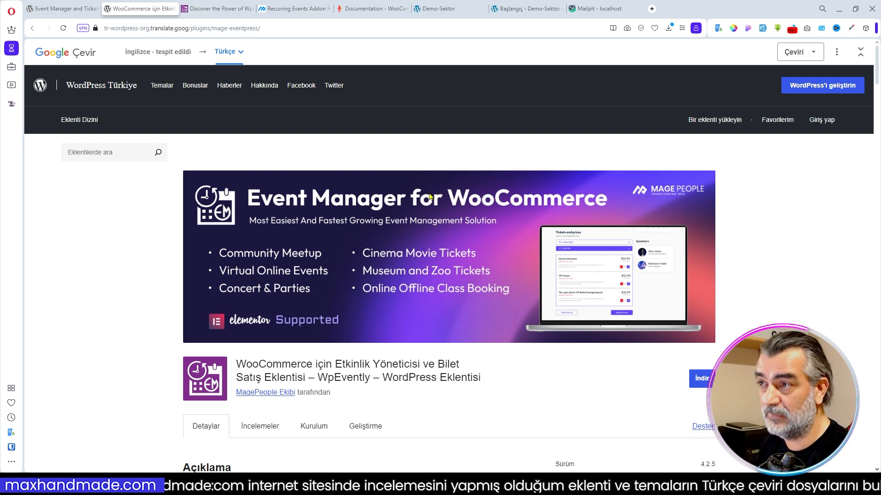
- Review the shortcode demos on the WpEvently site and the plugin's documentation overview
click(216, 9)
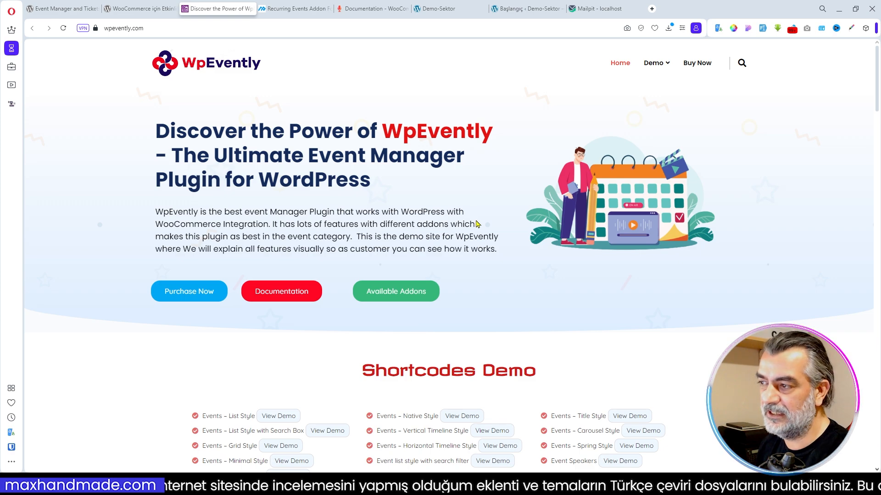
scroll(473, 220, down, 4)
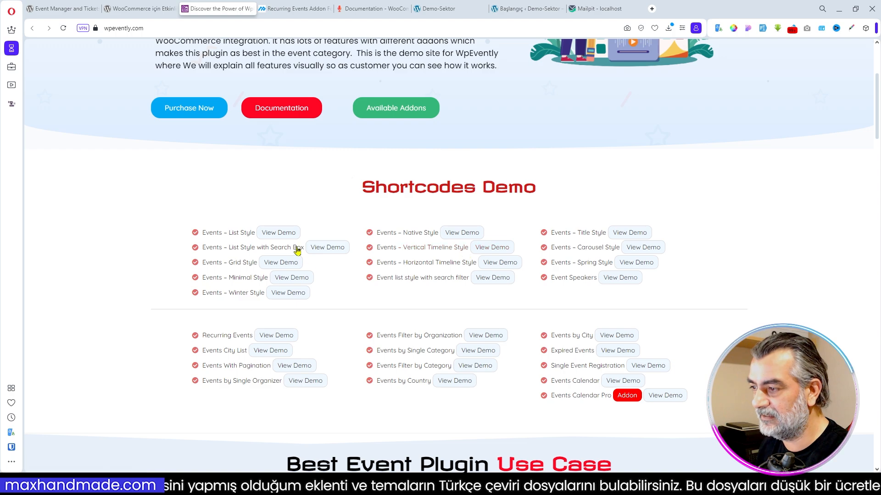
click(373, 8)
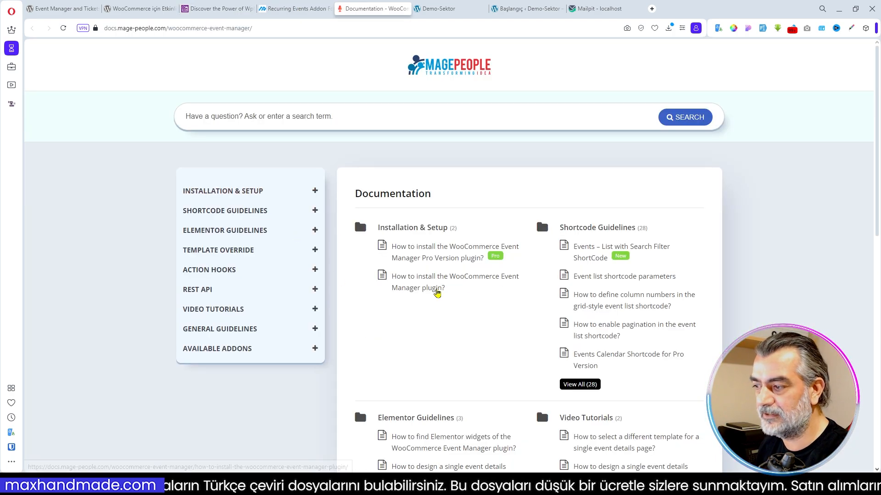
scroll(462, 285, down, 2)
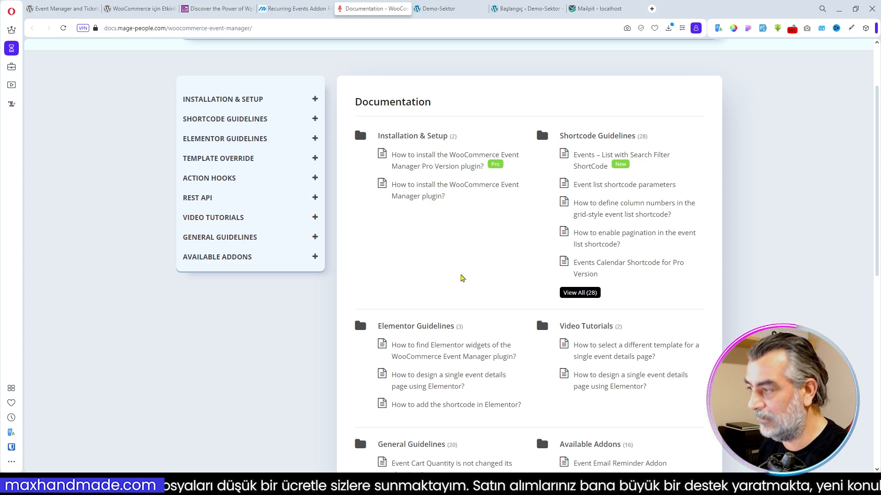
scroll(475, 278, up, 2)
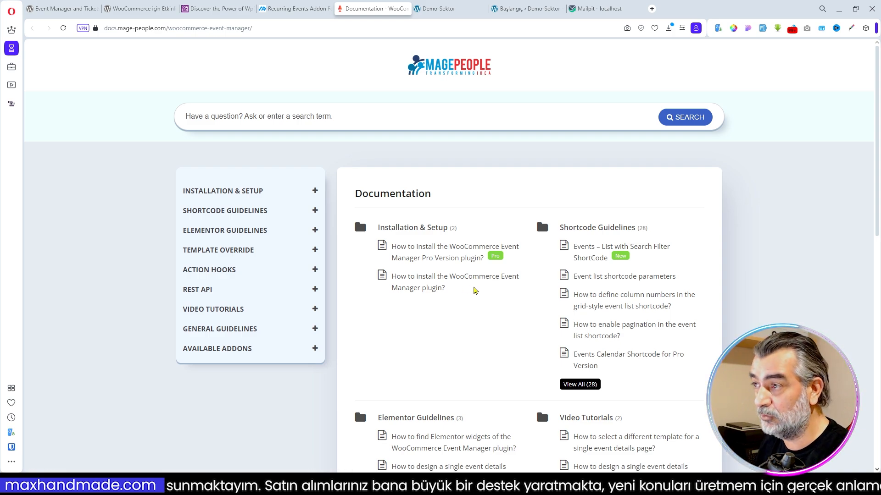
- Look over the Demo-Sektor site's home page and its İletişim contact page
click(426, 11)
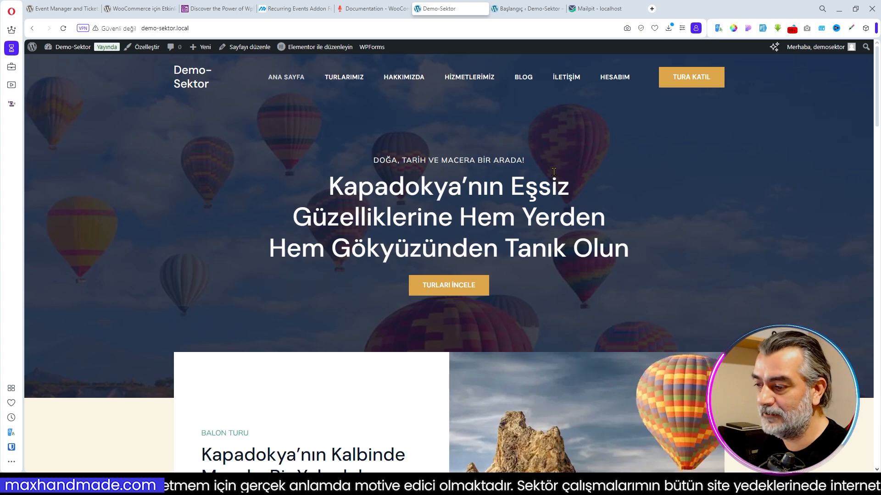
scroll(554, 172, down, 6)
scroll(554, 175, up, 6)
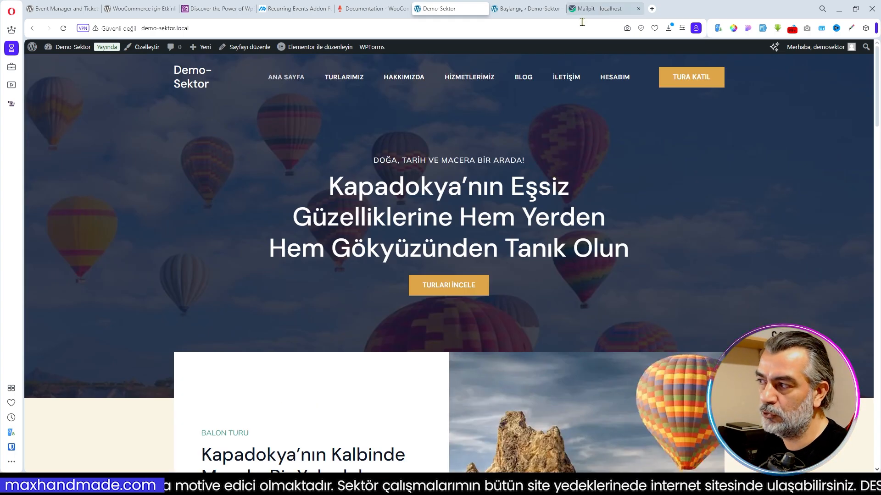
click(567, 78)
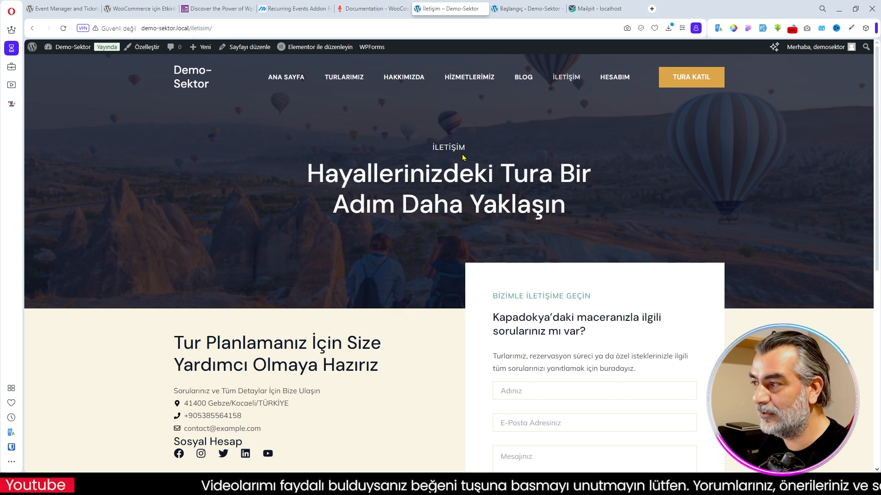
click(295, 80)
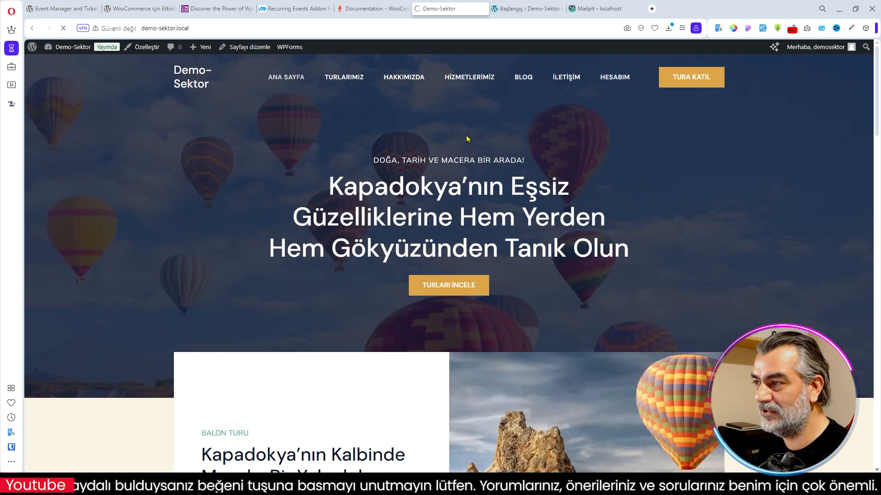
scroll(511, 170, down, 5)
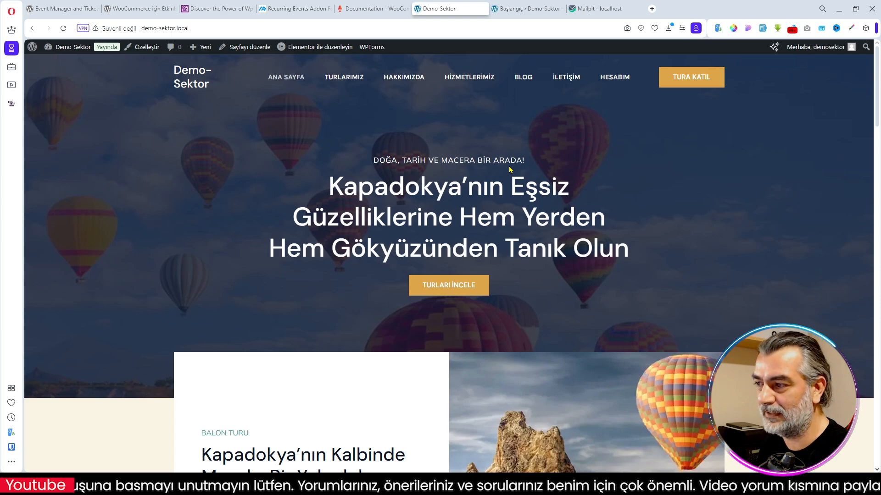
scroll(509, 169, down, 5)
scroll(508, 168, up, 5)
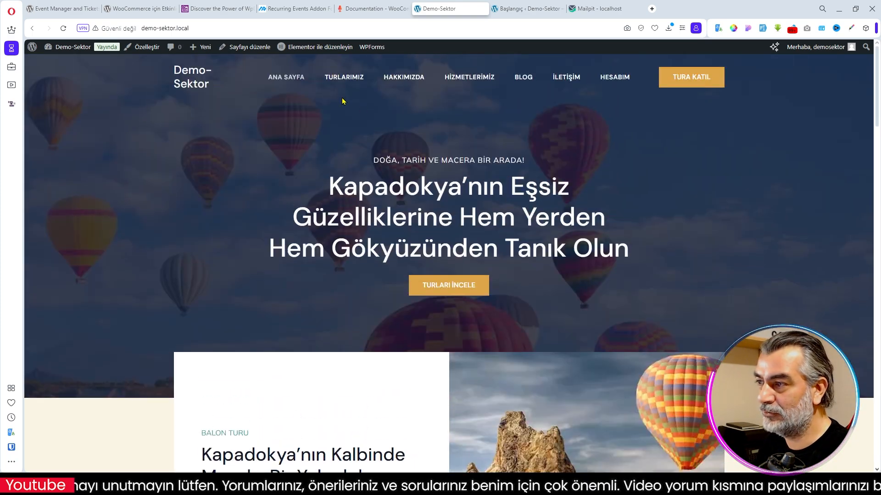
- Browse the tour cards on the demo site's Turlarımız page
click(343, 79)
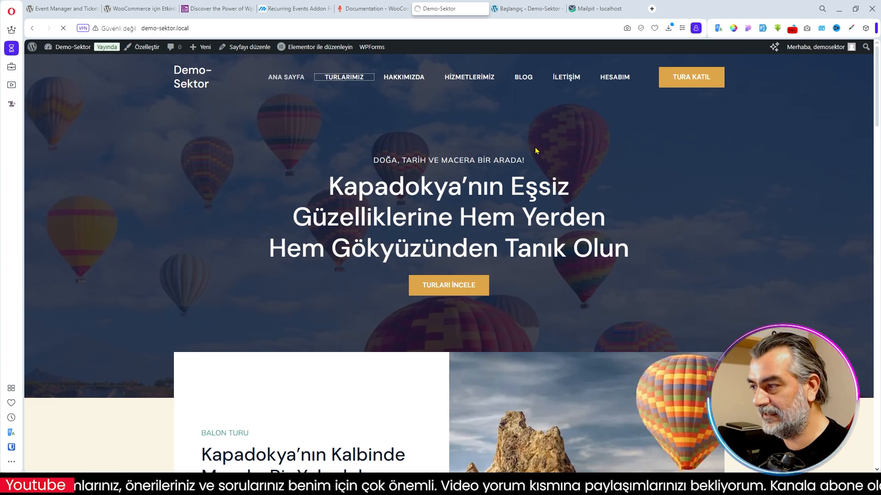
scroll(482, 182, down, 1)
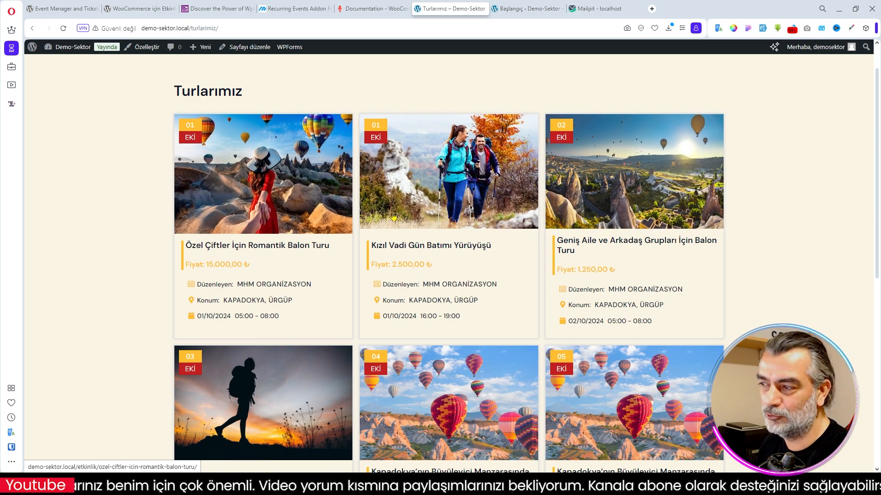
scroll(414, 217, down, 4)
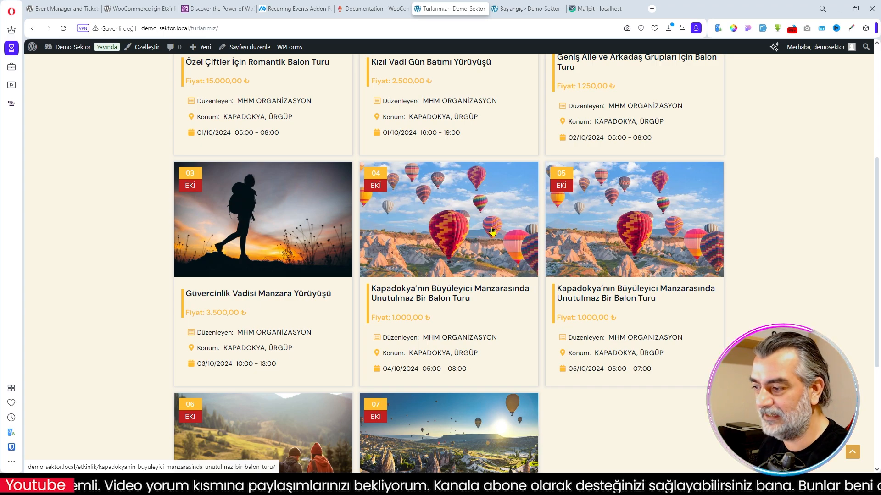
scroll(490, 231, down, 2)
scroll(488, 232, up, 6)
- Open the Özel Çiftler İçin Romantik Balon Turu event and examine its details, schedule, ticket options and FAQ
click(283, 200)
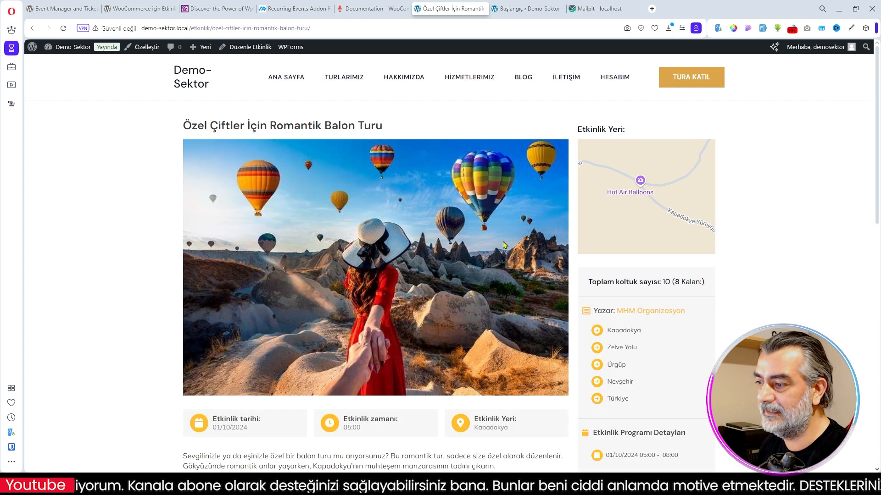
scroll(500, 245, down, 3)
scroll(503, 241, down, 1)
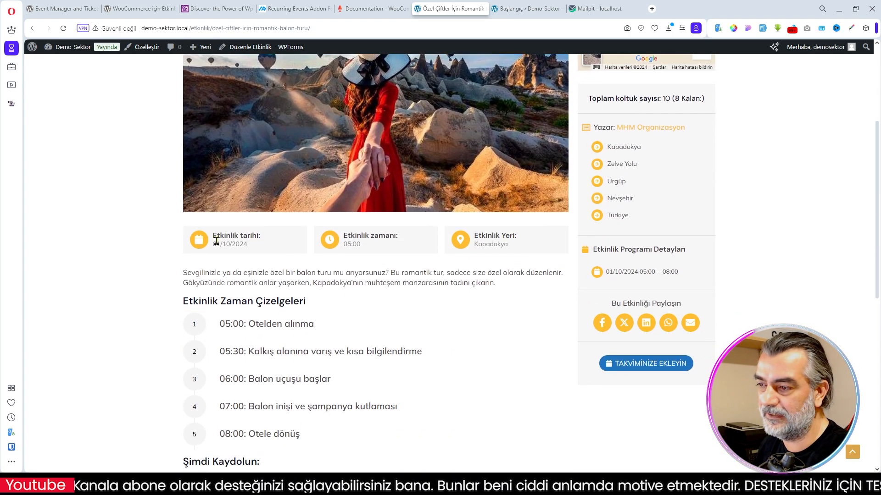
scroll(690, 216, up, 1)
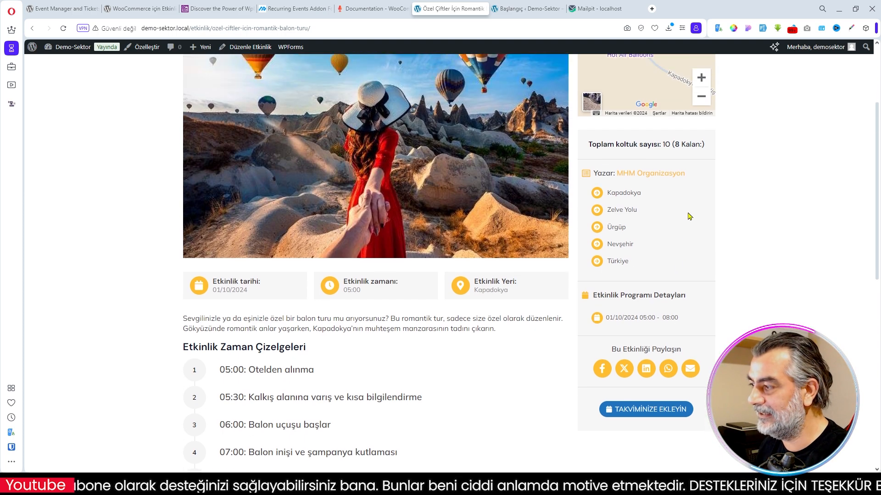
scroll(527, 259, down, 3)
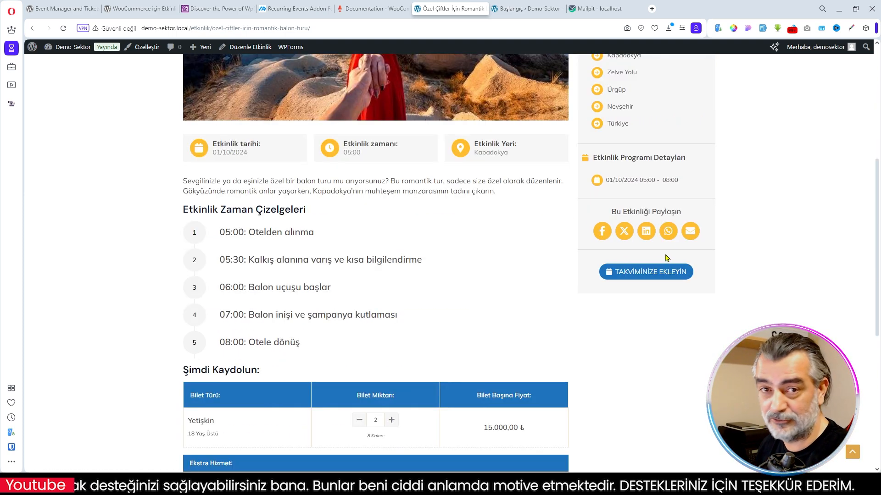
scroll(477, 263, down, 3)
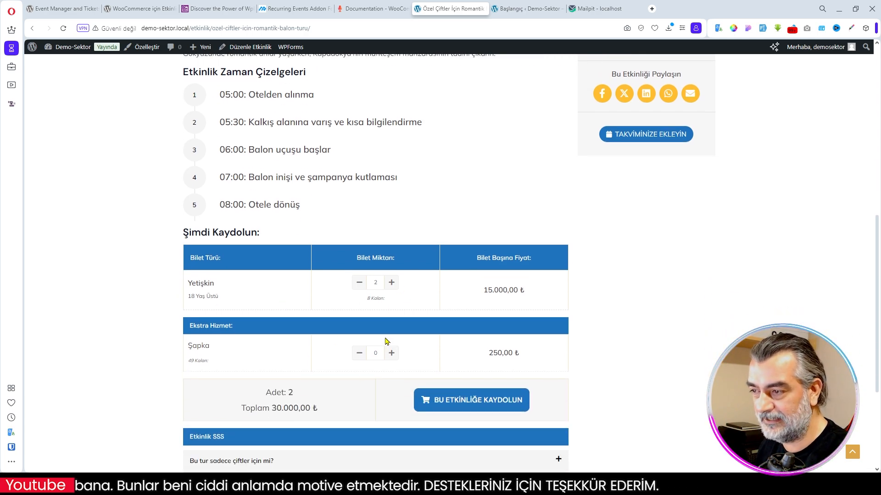
scroll(399, 344, down, 4)
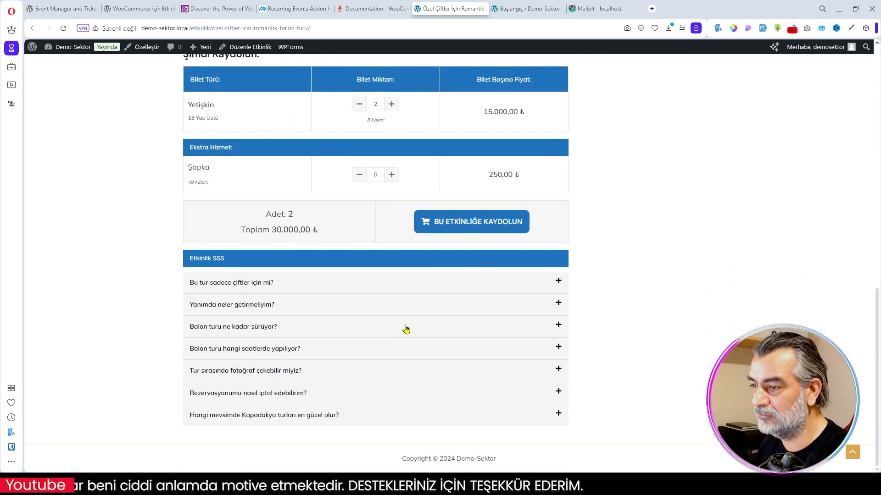
scroll(406, 329, up, 14)
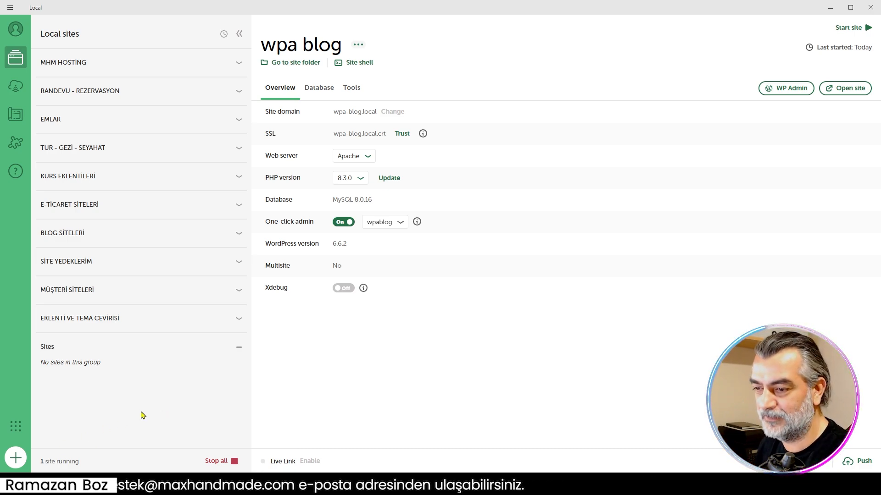
- Switch to Local and start a new site named Kapadokya, keeping the default domain and path
click(16, 458)
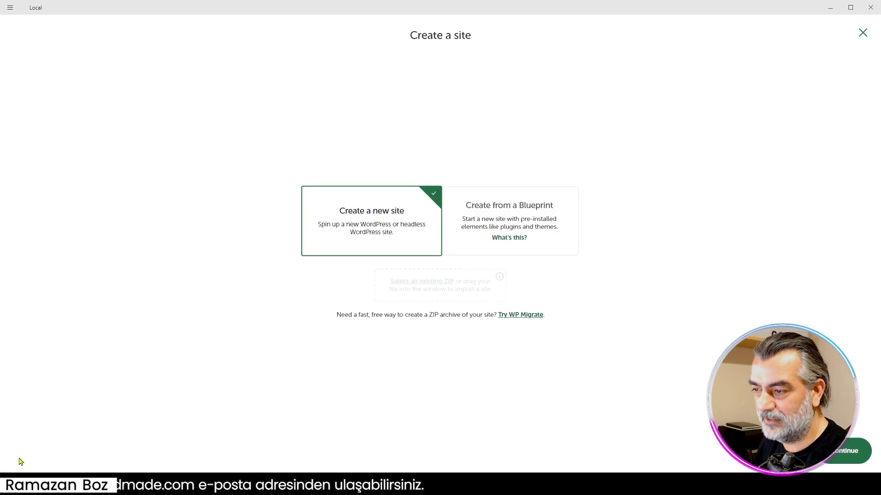
click(856, 460)
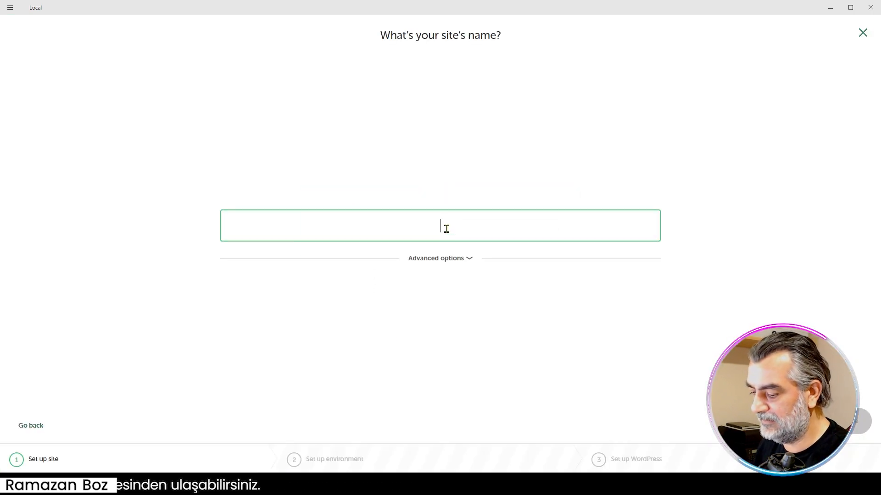
text(Kapadokya)
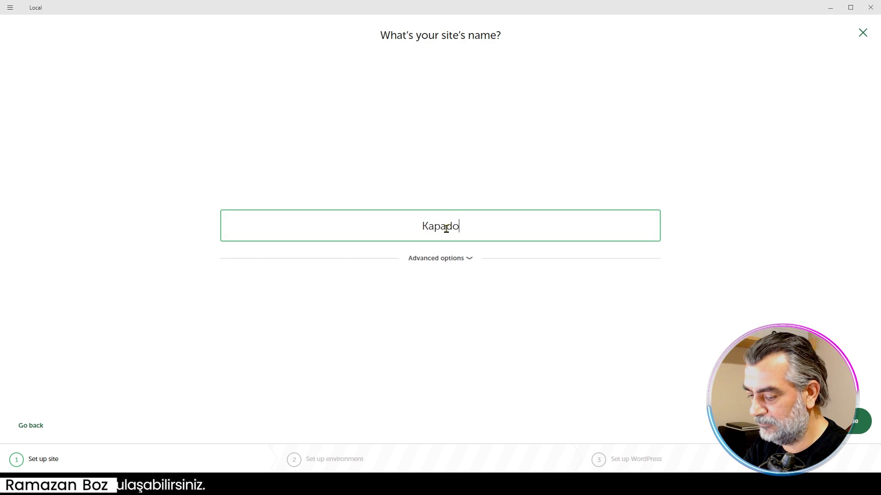
click(469, 258)
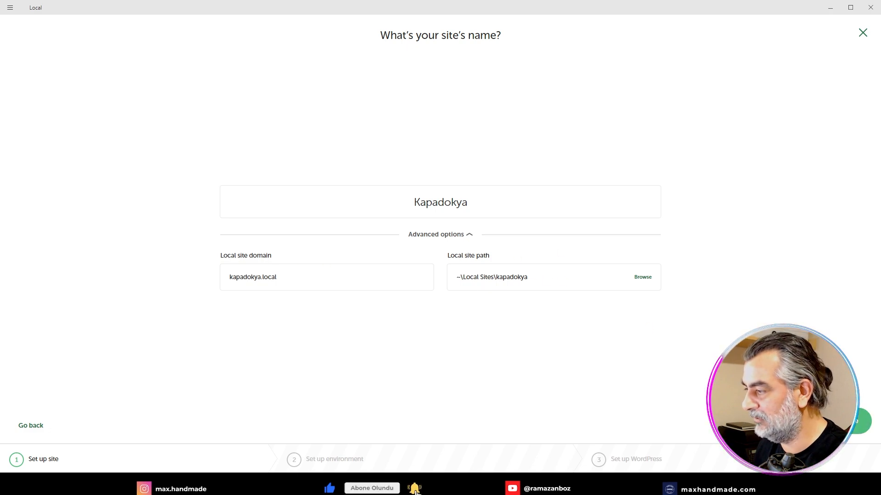
click(860, 421)
click(349, 282)
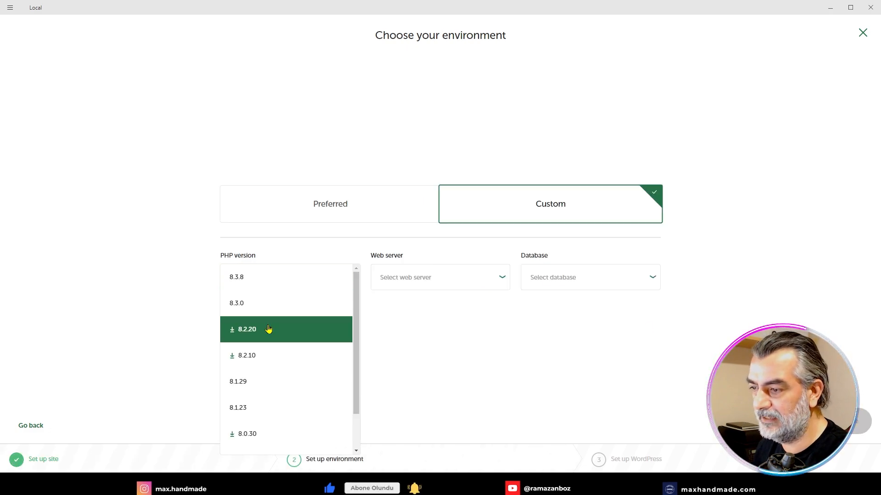
click(353, 204)
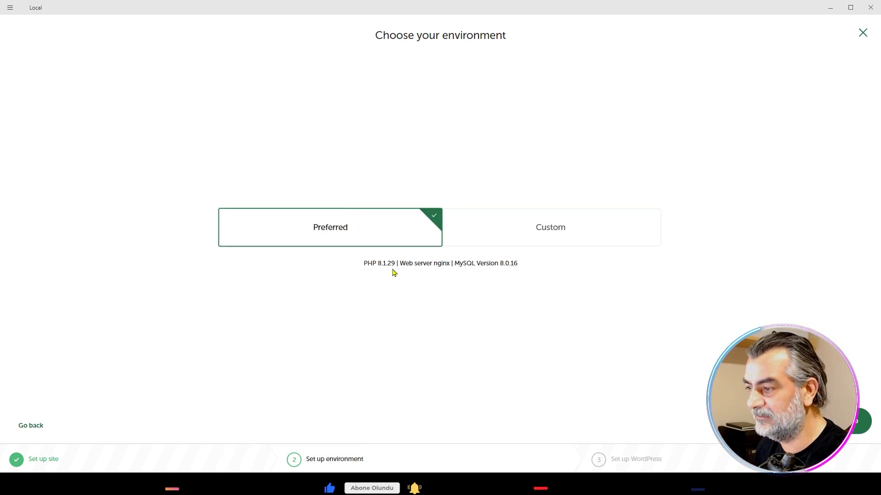
click(526, 238)
- Configure the custom environment with PHP 8.3.0, Apache 2.4.43 and MySQL 8.0.16, and proceed to the WordPress setup
click(353, 282)
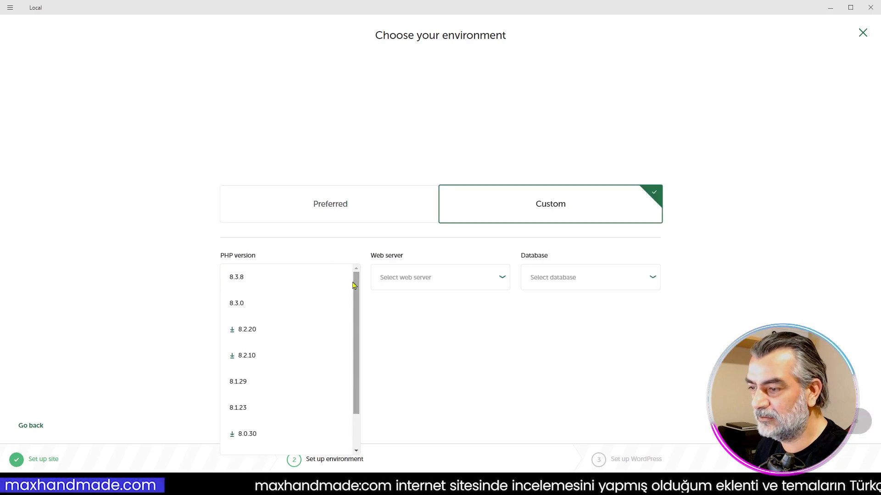
click(259, 307)
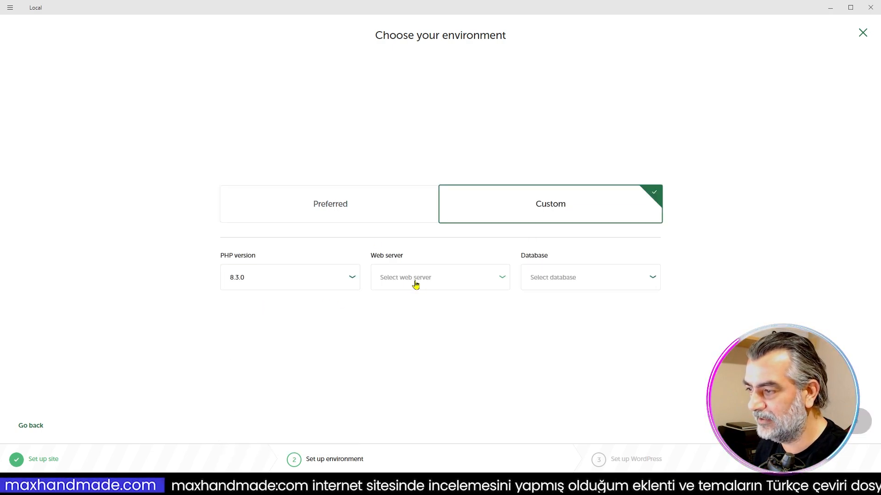
click(469, 287)
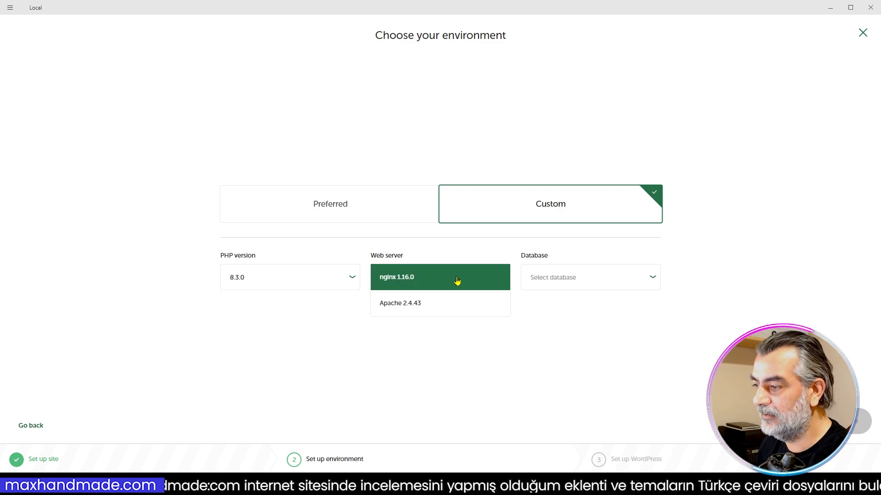
click(399, 310)
click(558, 279)
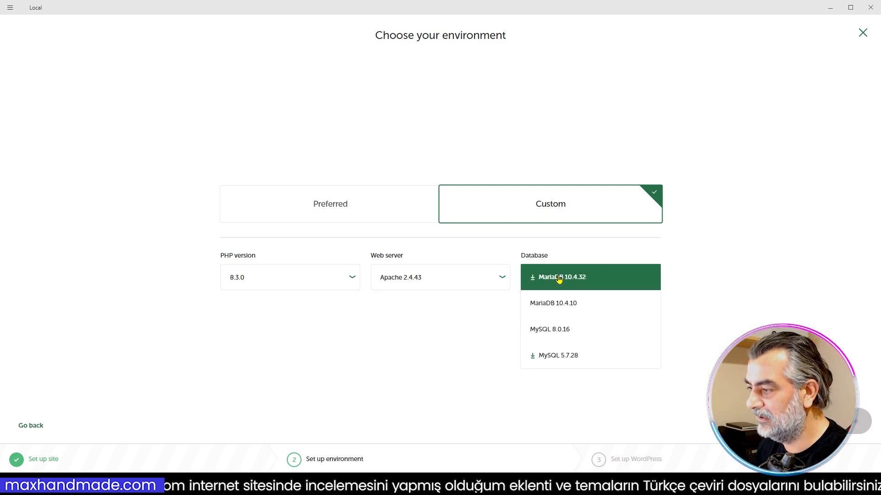
click(551, 330)
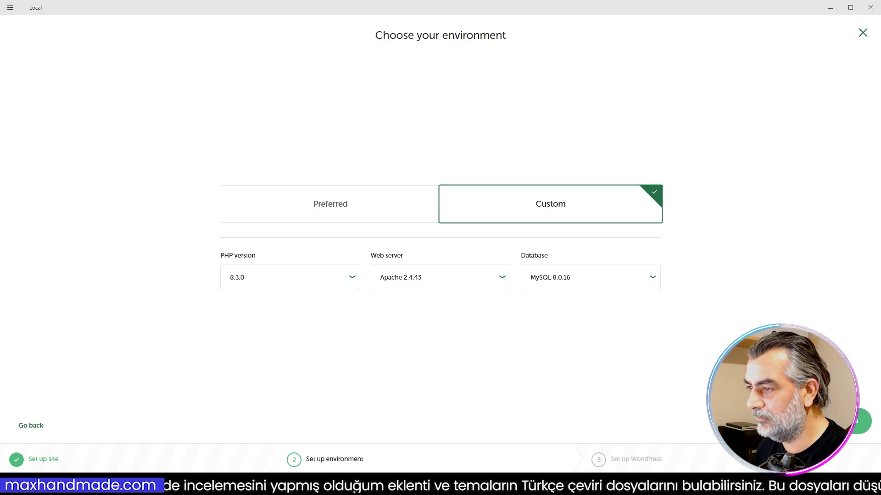
click(842, 422)
- Set the WordPress username to demo, paste the WordPress password, and check the multisite option
click(264, 233)
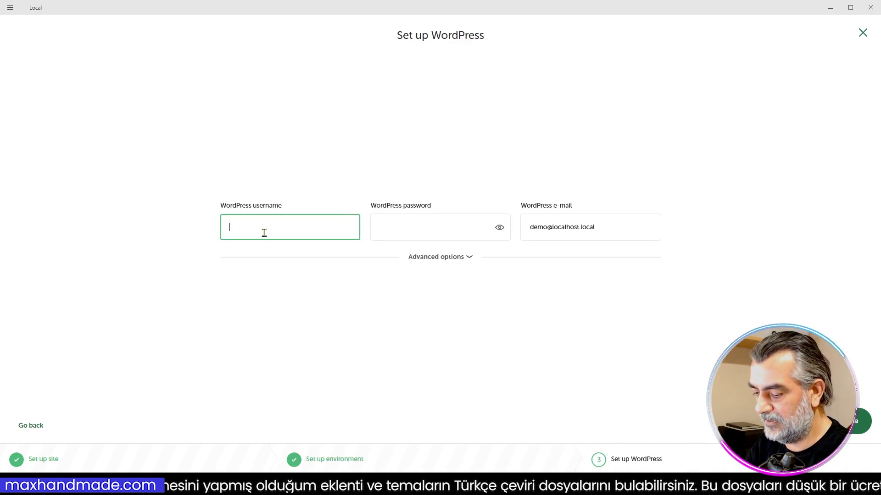
text(demo)
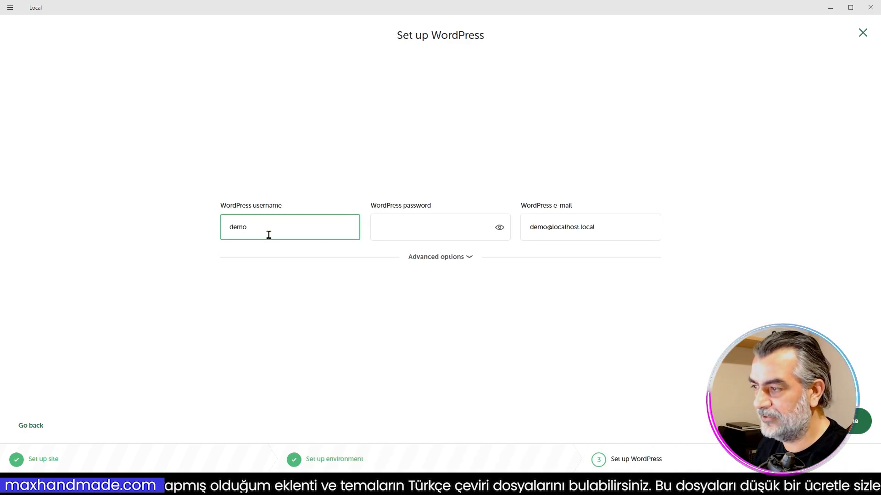
click(403, 225)
key(ctrl+v)
click(452, 256)
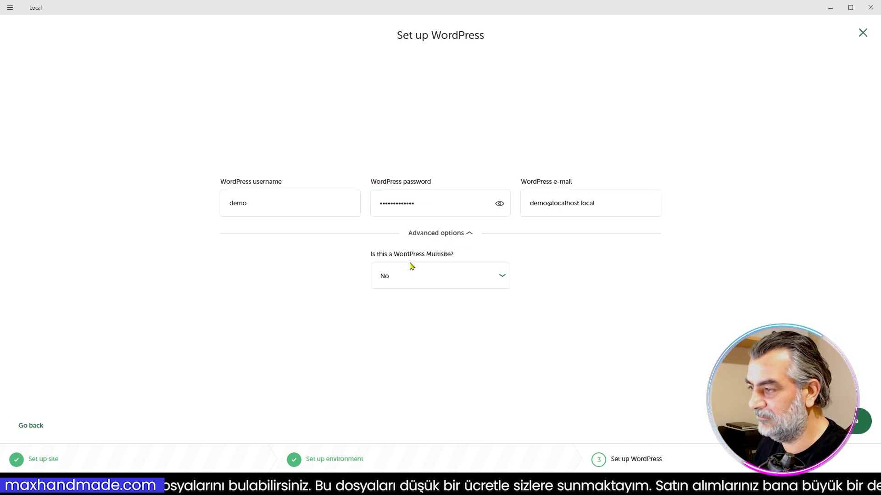
click(464, 233)
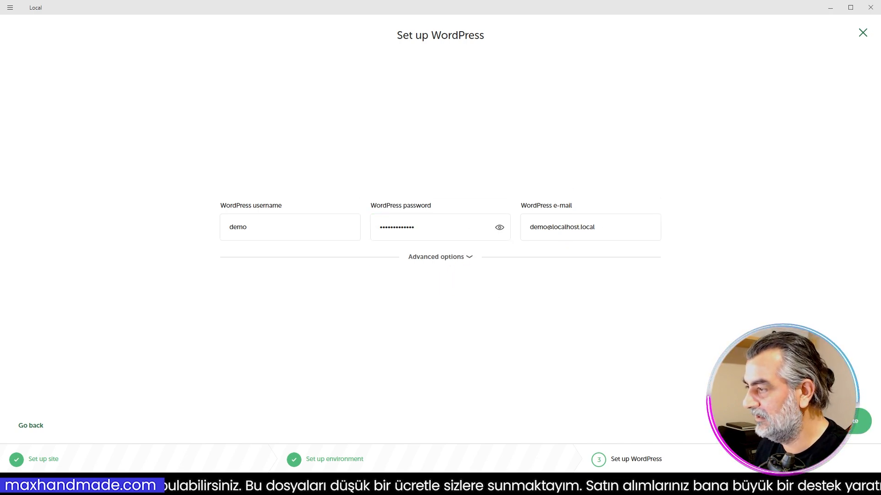
- Finish creating the Kapadokya site, enable one-click admin for demo, and open its WordPress dashboard without the welcome panel
click(842, 421)
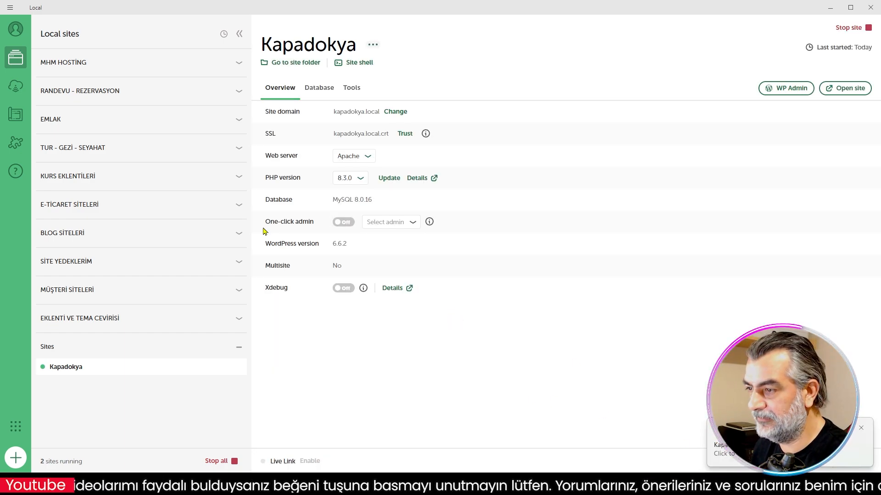
click(349, 225)
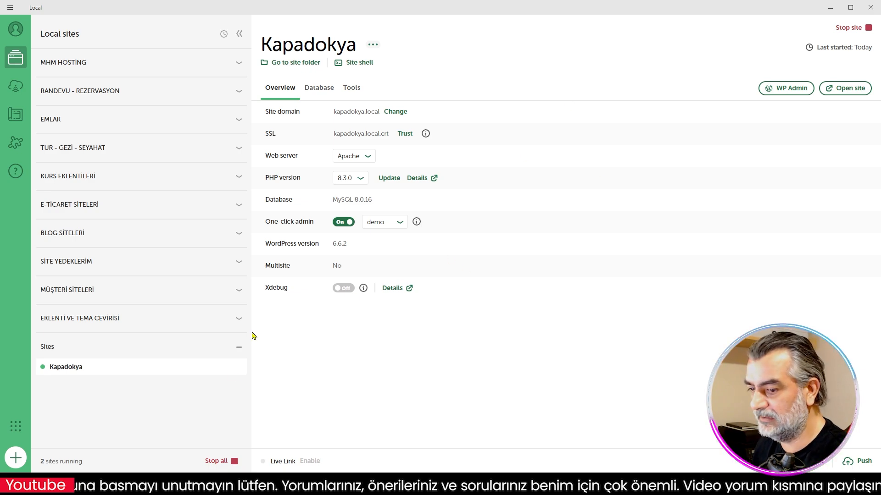
click(792, 92)
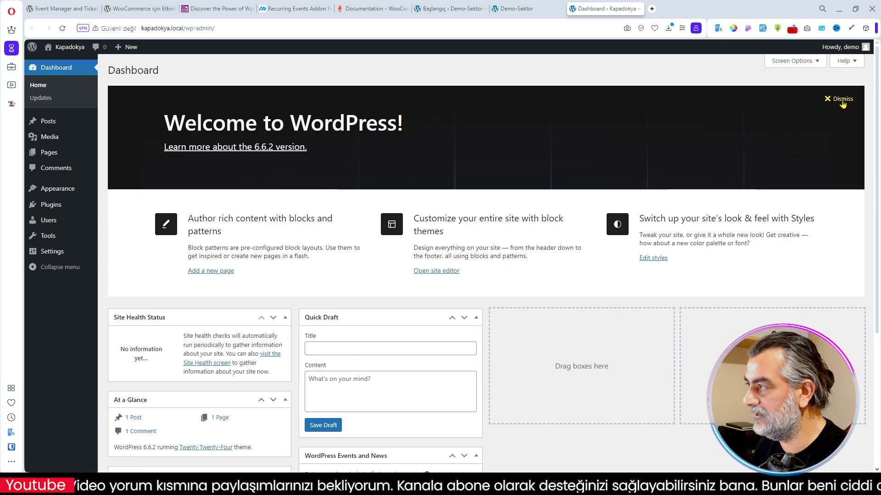
click(842, 100)
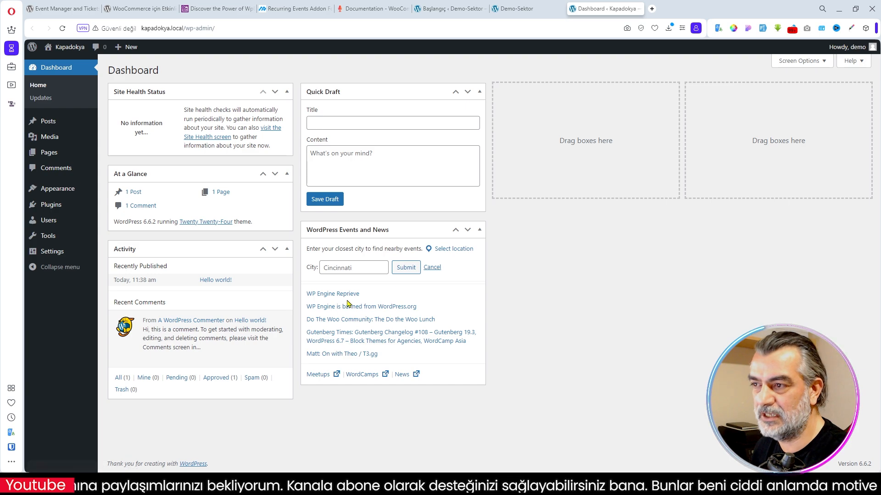
- In the general site settings, allow anyone to register and choose Türkçe as the site language
mouse_move(57, 253)
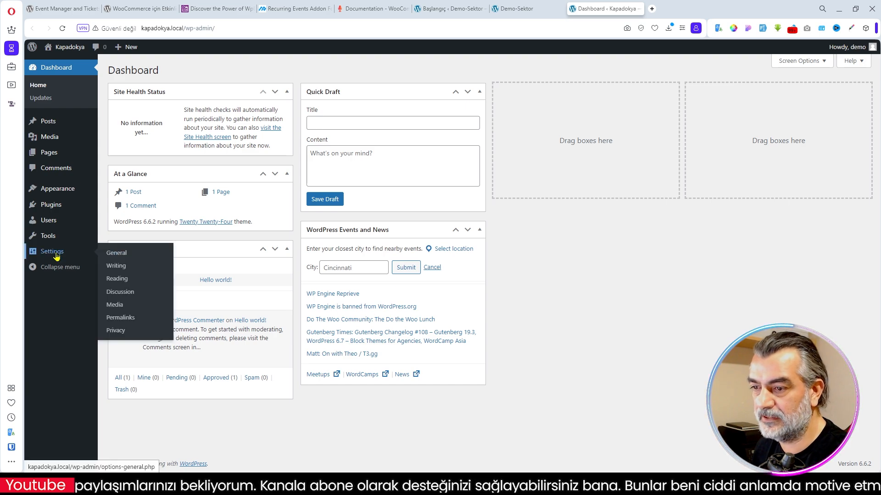
click(118, 258)
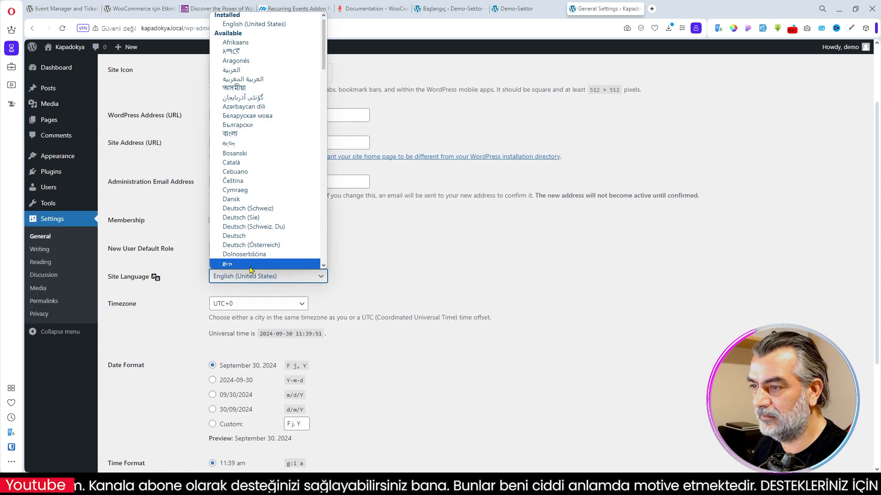
scroll(275, 183, down, 5)
click(285, 236)
click(212, 221)
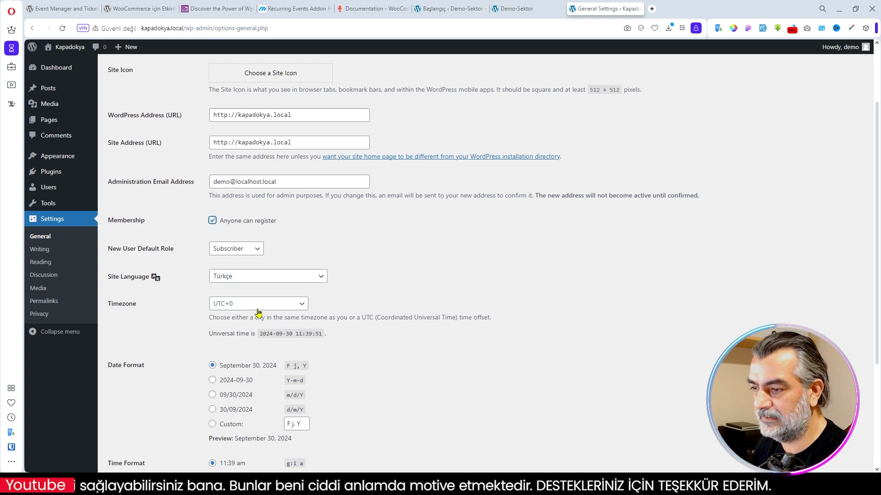
- Set the timezone to UTC+3, the date format to d/m/Y and the time format to H:i, and save the settings
click(260, 304)
click(262, 290)
scroll(403, 387, down, 3)
click(212, 272)
click(213, 355)
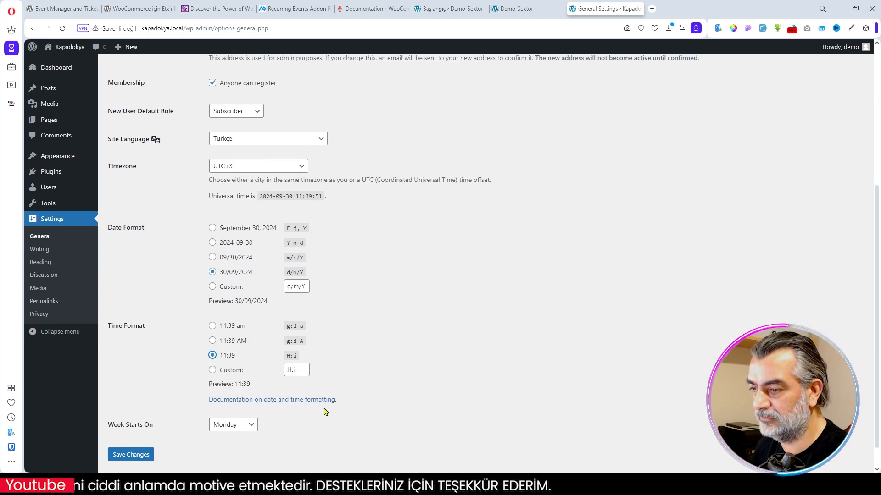
click(131, 455)
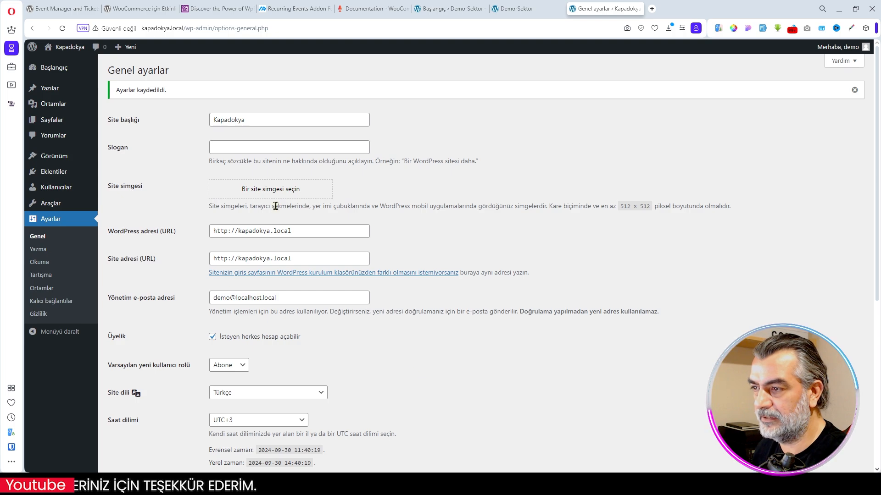
- Set the permalink structure to the custom structure /%postname%/ and save the change
scroll(399, 255, down, 2)
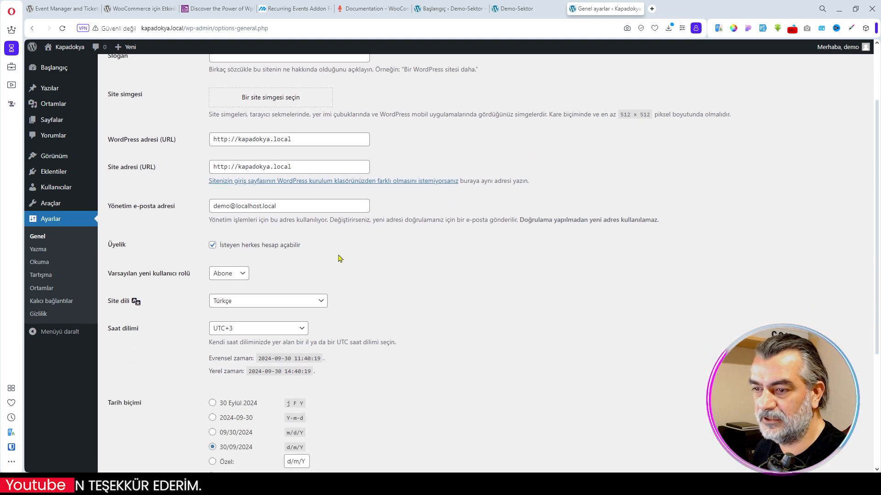
click(53, 312)
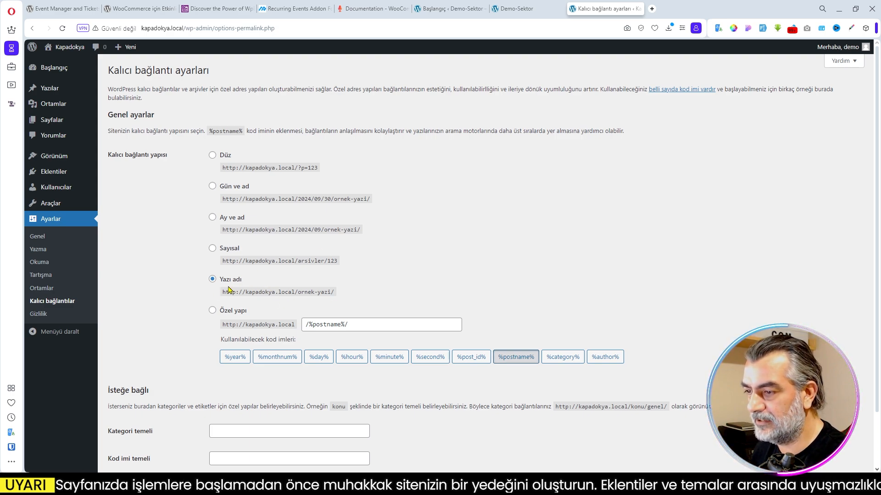
scroll(452, 296, down, 1)
click(212, 264)
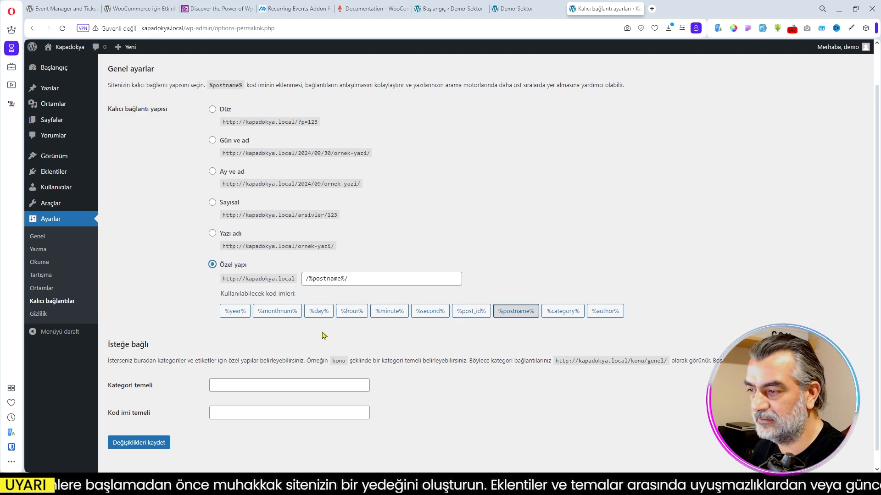
scroll(247, 317, down, 1)
click(133, 426)
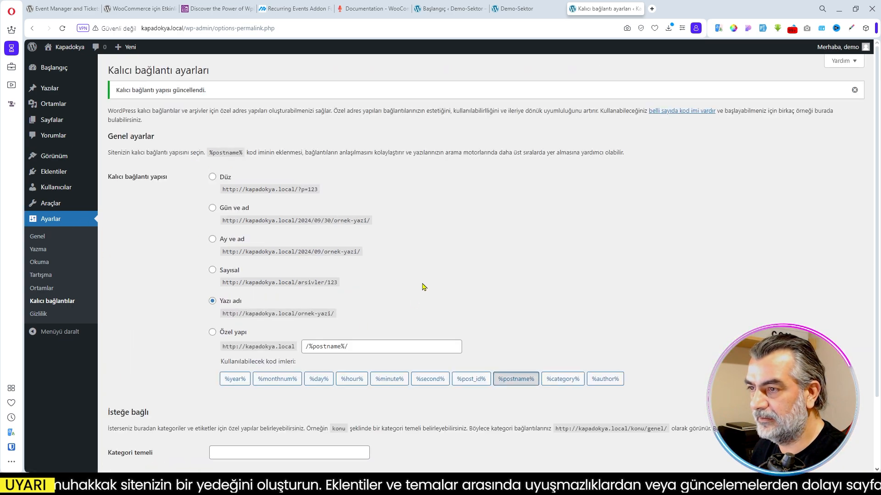
- Hide all dashboard widgets: events and news, quick draft, activity, at a glance, and site health status
click(112, 70)
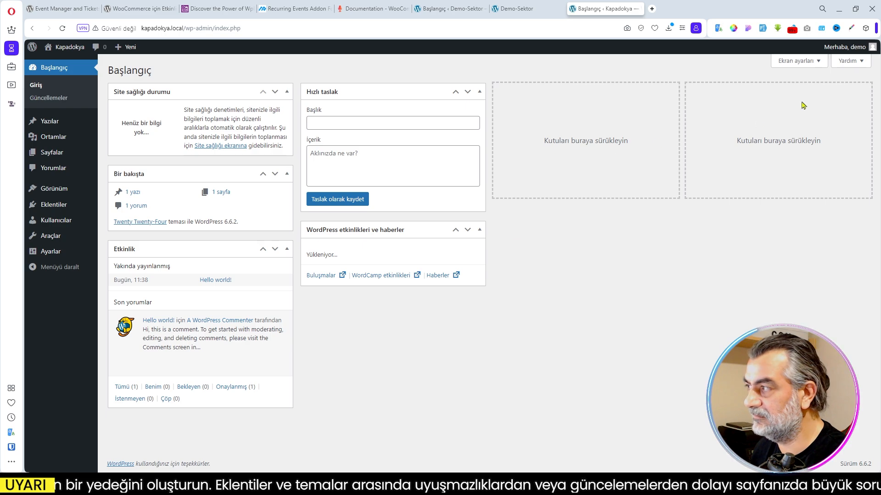
click(806, 62)
click(318, 102)
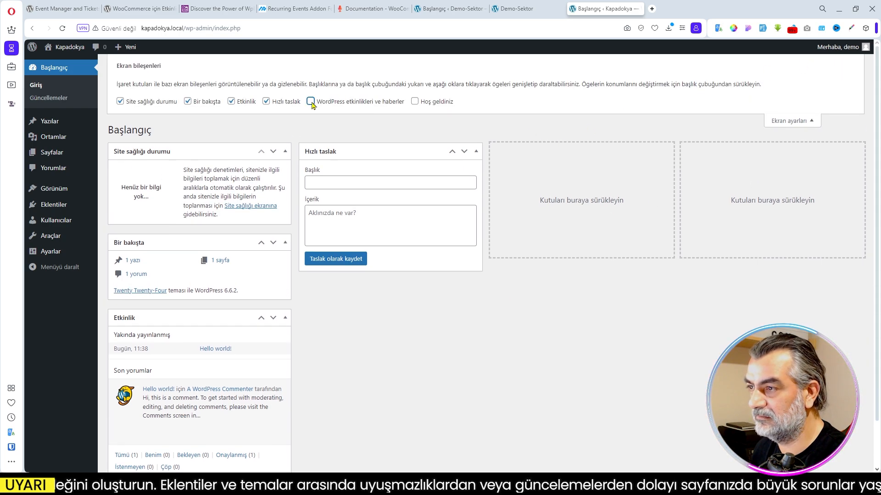
click(266, 102)
click(232, 101)
click(188, 101)
click(120, 101)
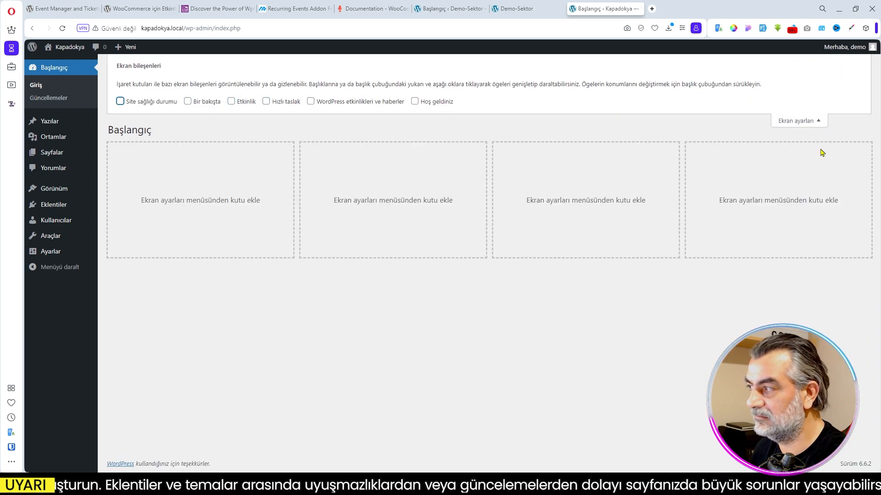
click(799, 121)
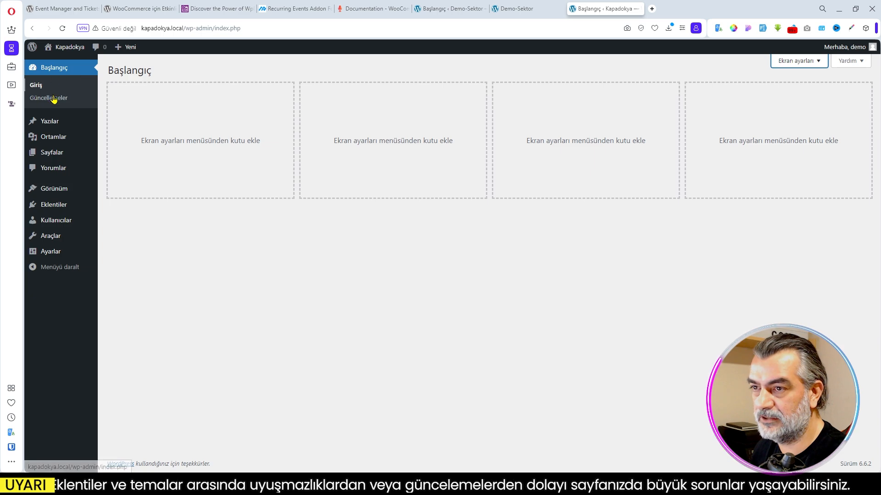
- Move the default "Hello world!" post to the trash
mouse_move(46, 124)
click(114, 128)
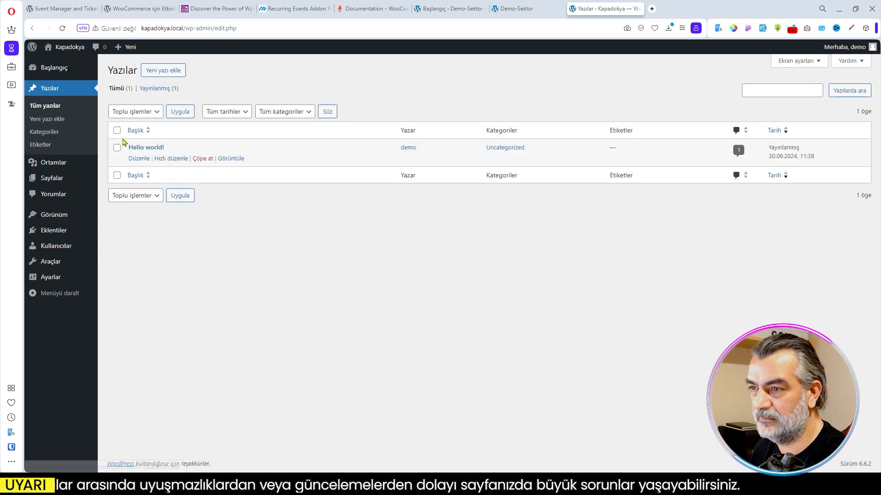
click(117, 148)
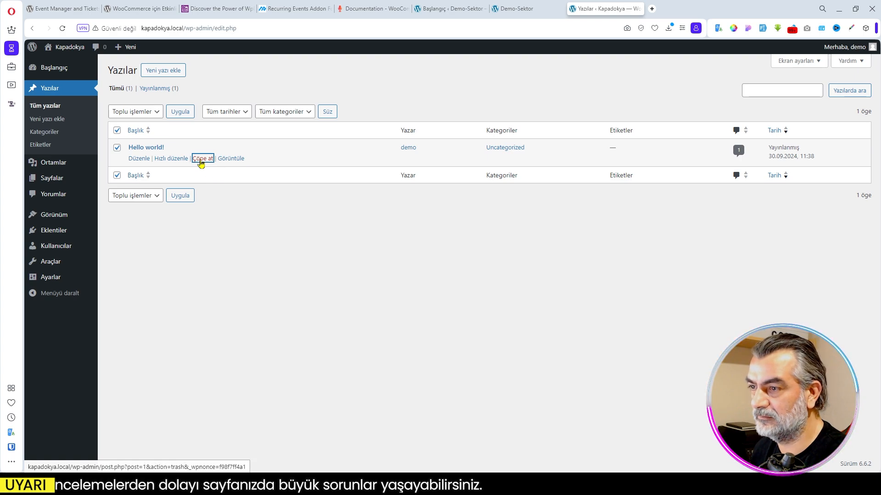
click(202, 158)
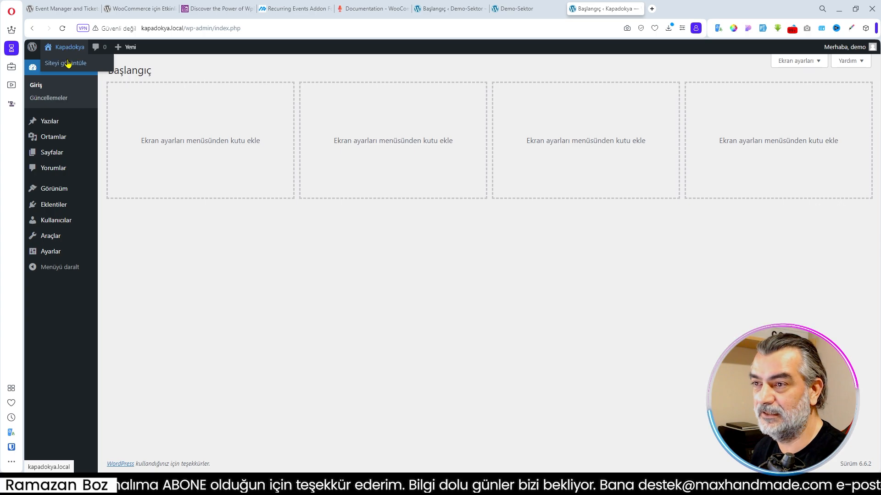
- View the site's front page with its default theme, and return to the admin dashboard
click(67, 63)
scroll(440, 168, down, 10)
scroll(501, 270, up, 10)
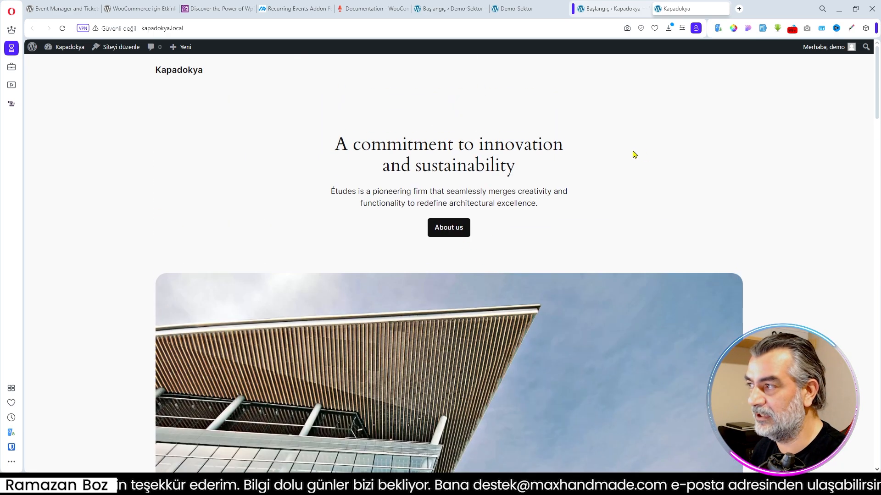
click(601, 9)
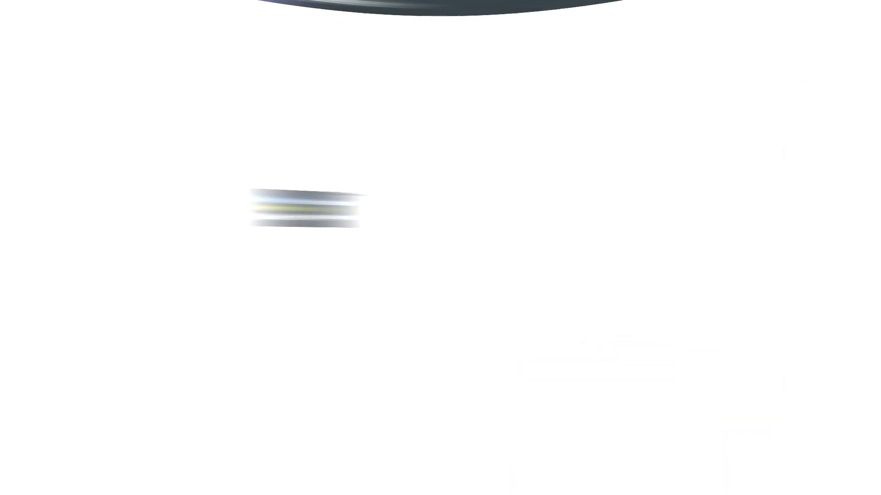
- Find the Event Manager and Tickets Selling Plugin for WooCommerce – WpEvently among new plugins, then install and activate it
mouse_move(59, 209)
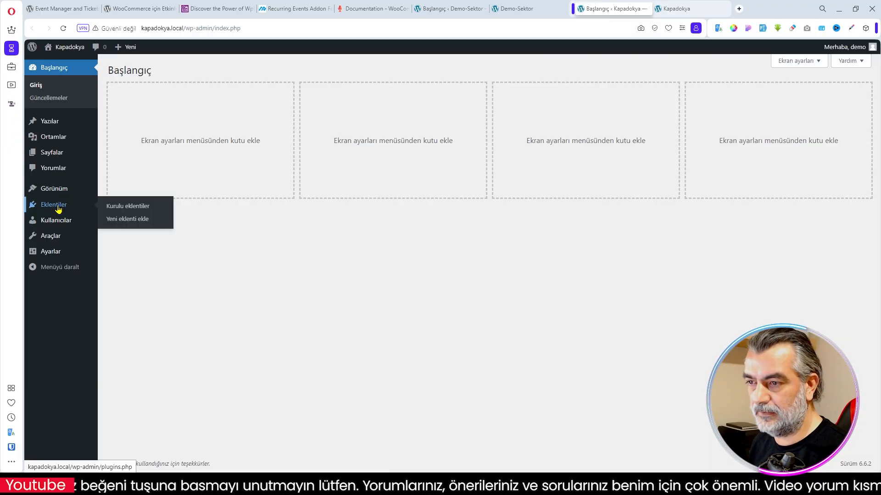
click(131, 219)
click(695, 97)
text(Event Manager and Tickets Selling Plugin for WooCommerce – WpEvently – WordPress Plugin)
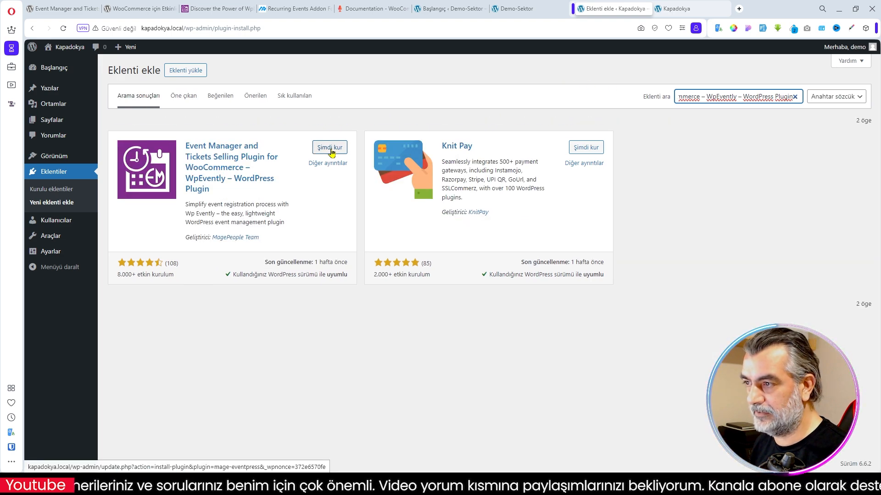
click(330, 149)
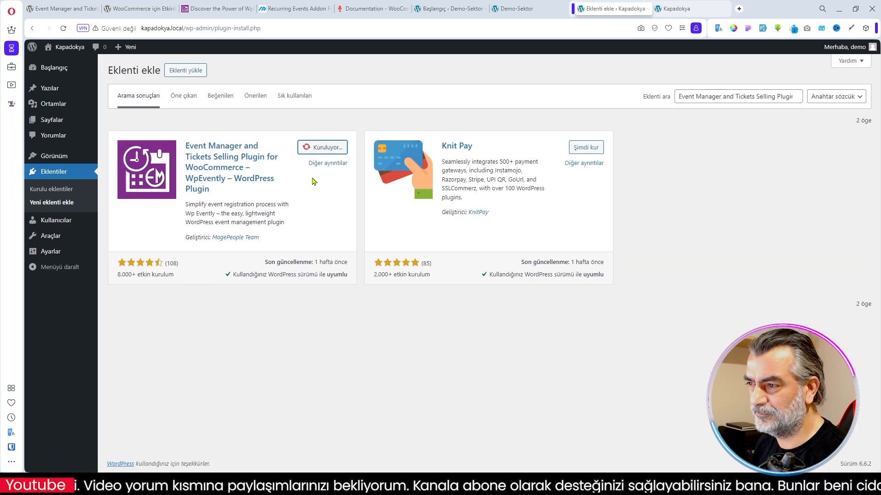
click(329, 148)
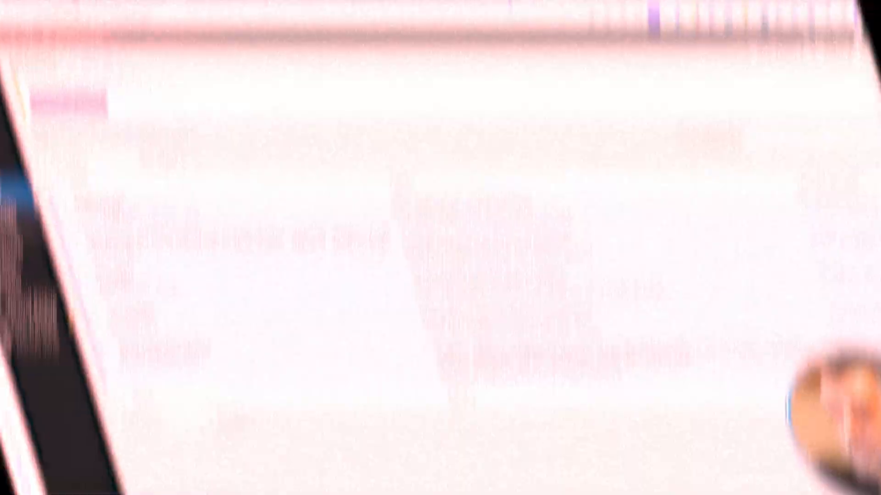
- Try to sync the WpEvently plugin's mage-eventpress.pot template in Loco Translate with the source code, and check the skipped-files warning
mouse_move(61, 304)
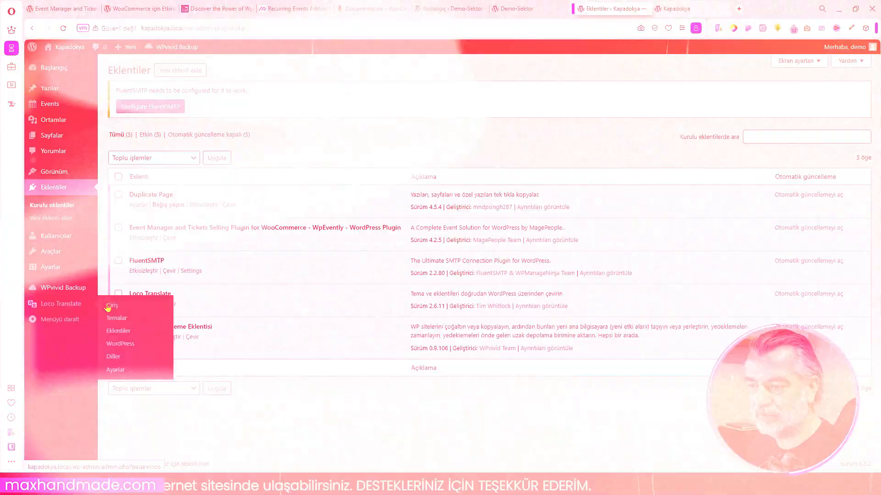
click(119, 331)
click(183, 190)
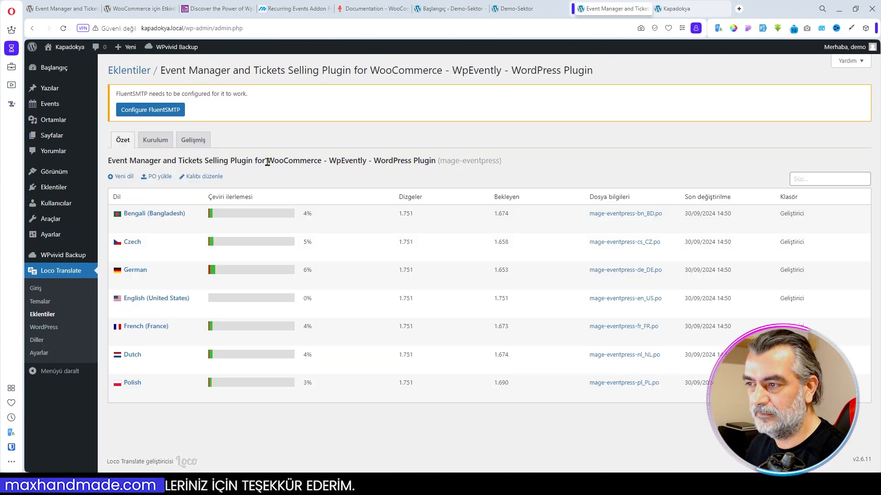
click(206, 178)
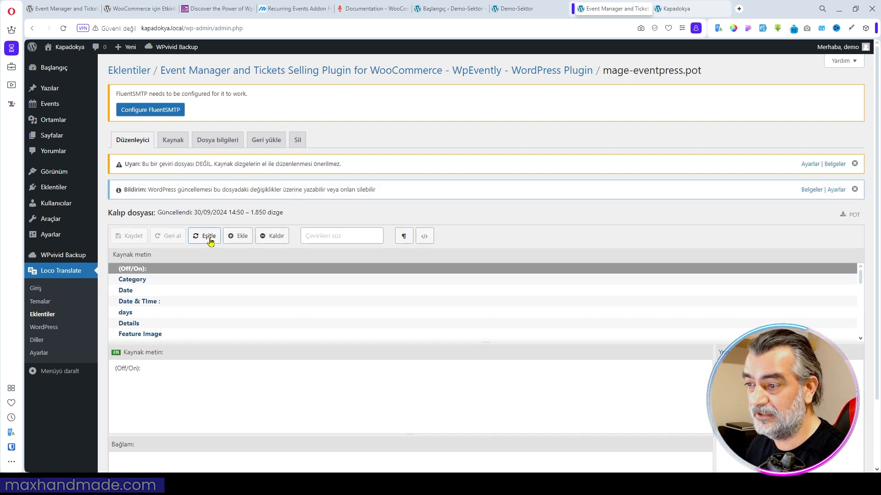
click(209, 235)
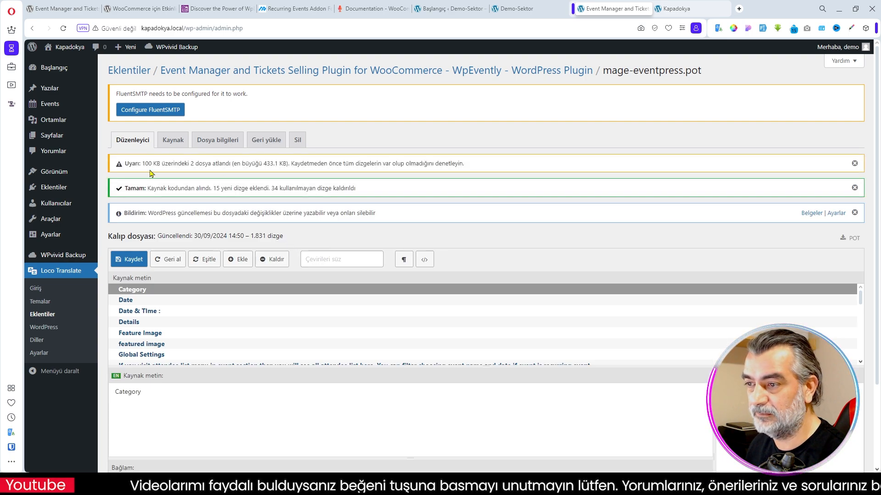
drag(125, 163, 370, 165)
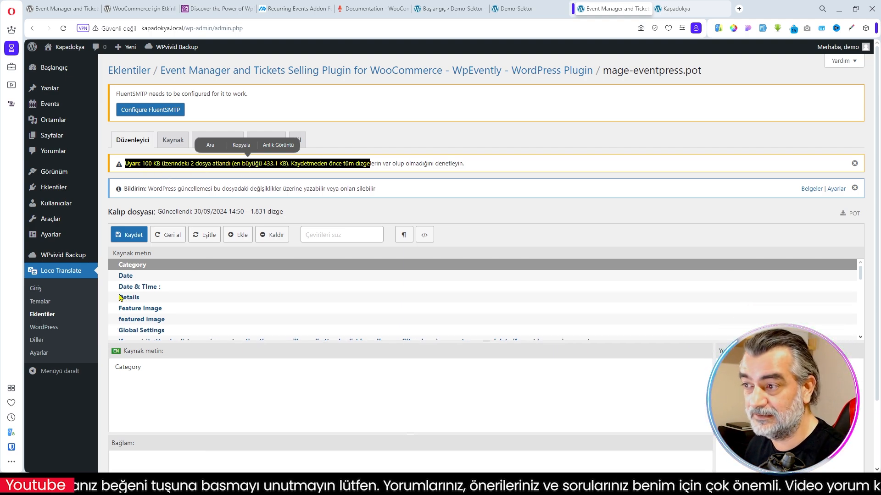
- Discard the unsaved template changes, set Loco Translate's size limit for skipping PHP files to 4096K, and save the plugin settings
click(44, 354)
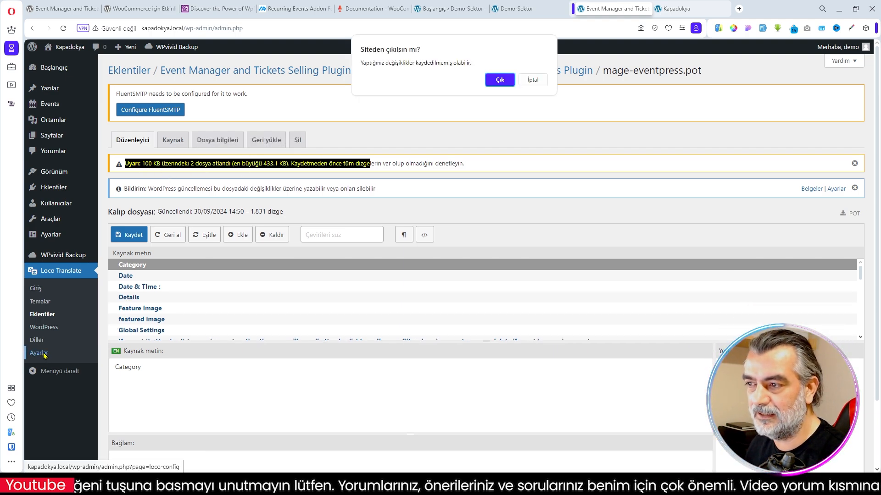
click(501, 86)
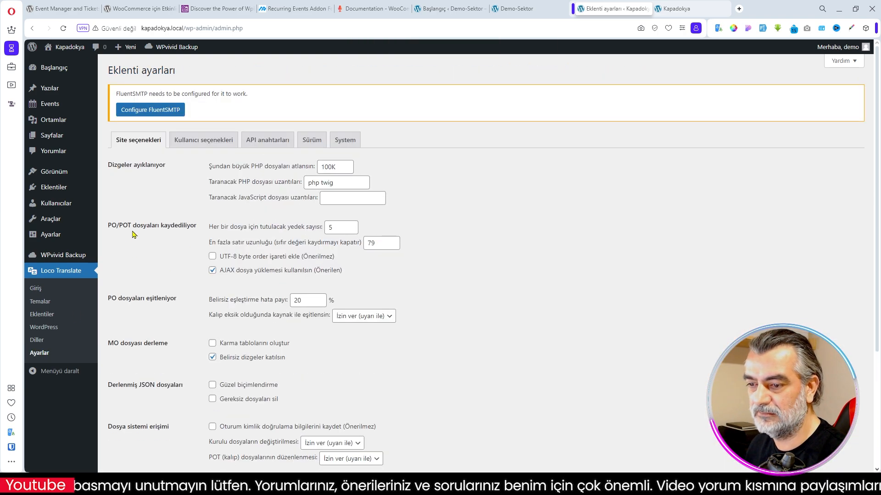
drag(330, 166, 297, 171)
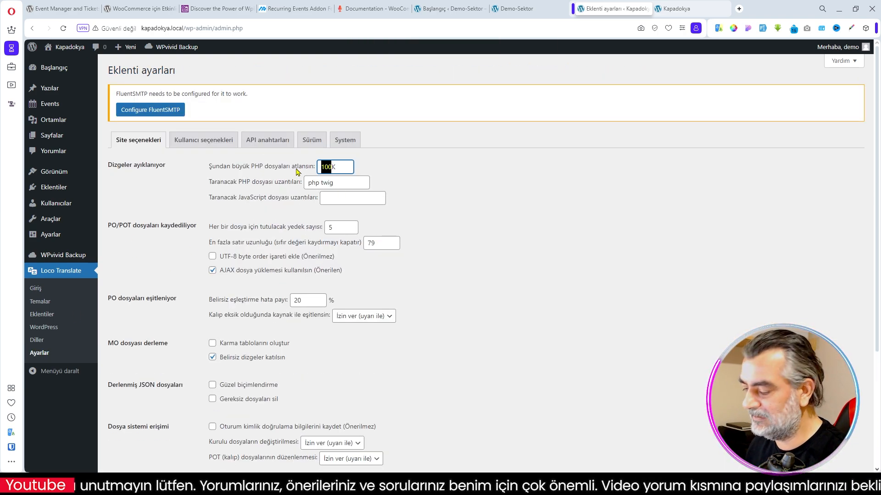
text(4096)
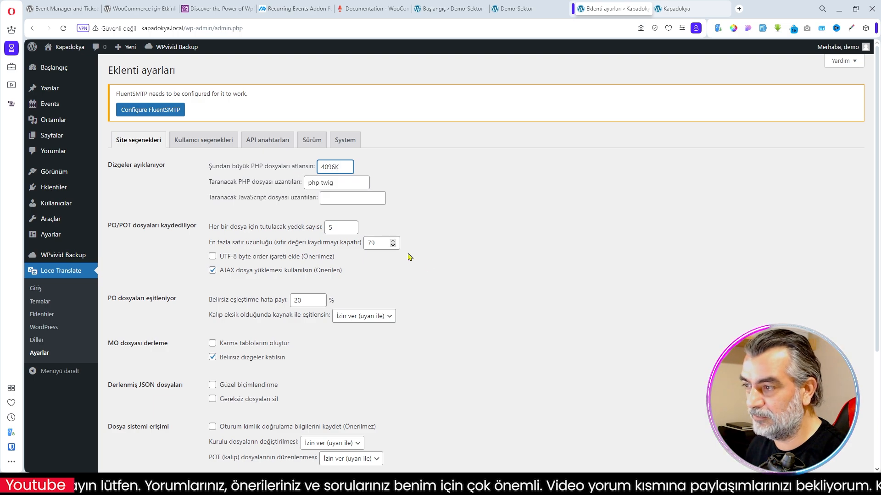
scroll(425, 284, down, 3)
click(125, 431)
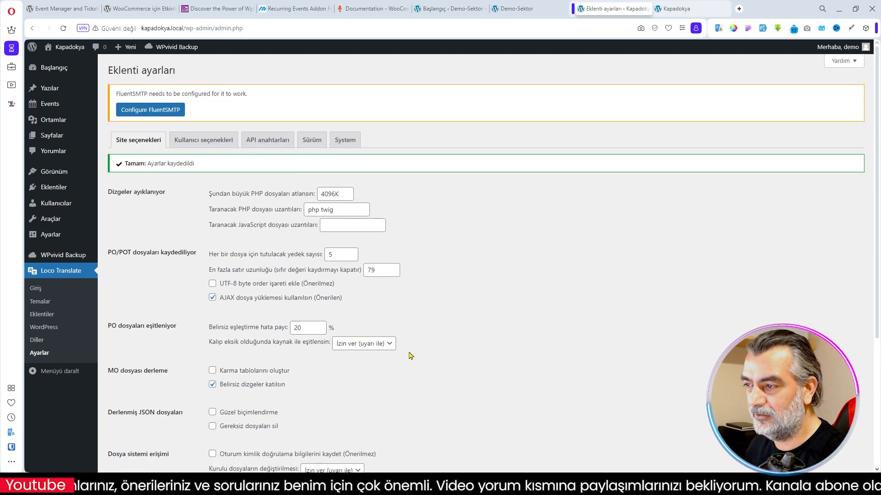
- Sync the WpEvently plugin's mage-eventpress.pot template with the source code in Loco Translate and save it
click(42, 319)
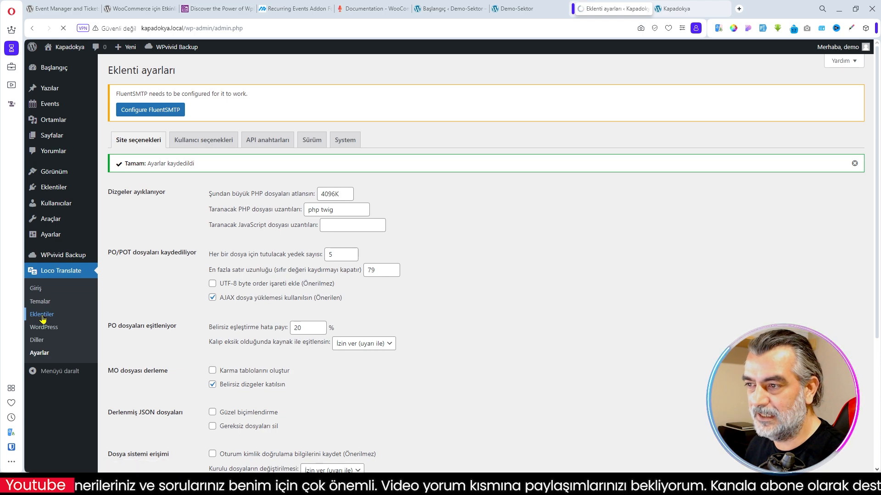
click(176, 188)
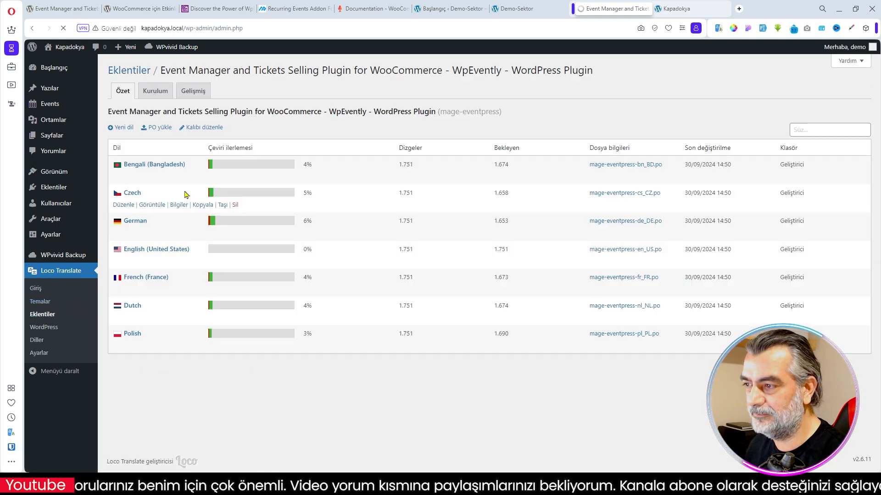
click(207, 178)
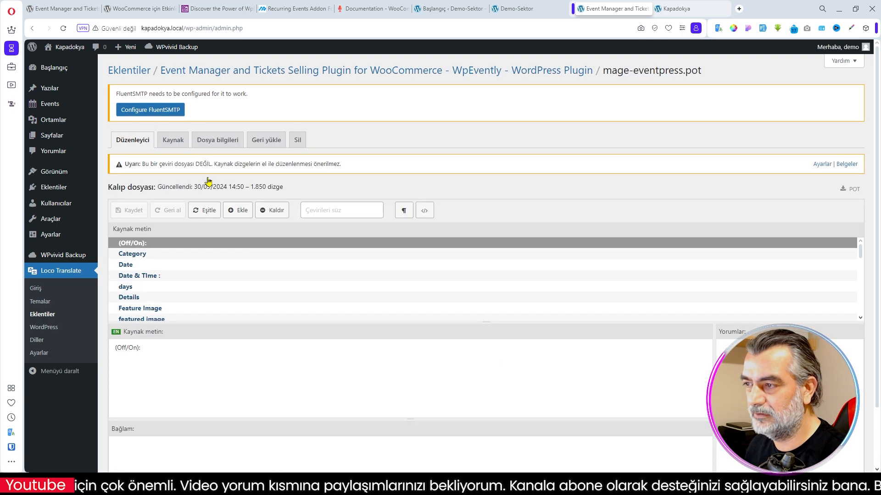
click(206, 237)
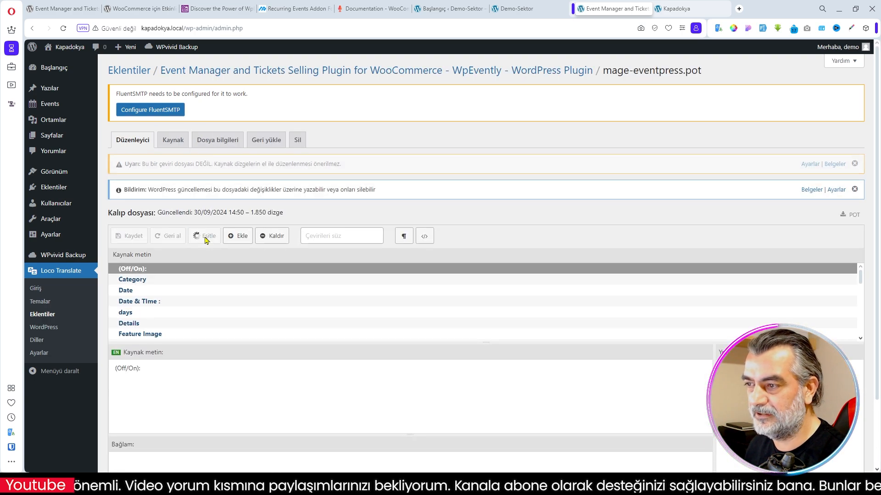
click(131, 235)
- Add Turkish as a new language for the WpEvently plugin, stored as languages/loco/plugins/mage-eventpress-tr_TR.po
click(224, 75)
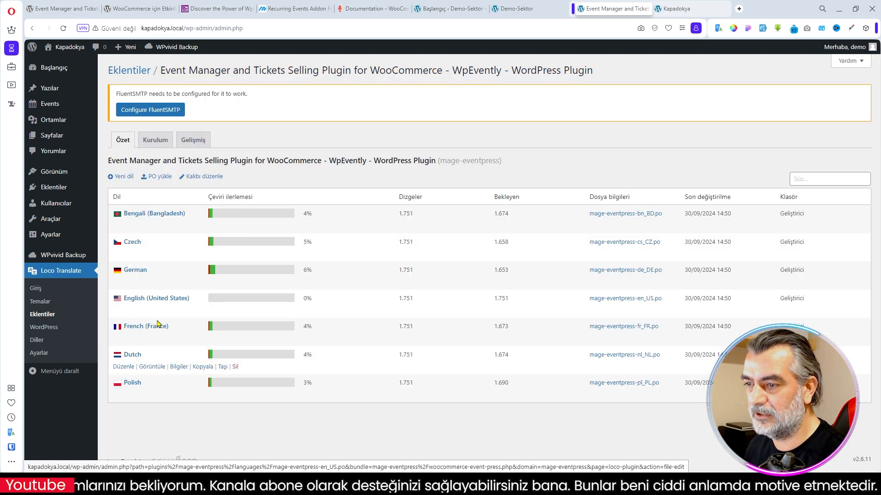
click(163, 179)
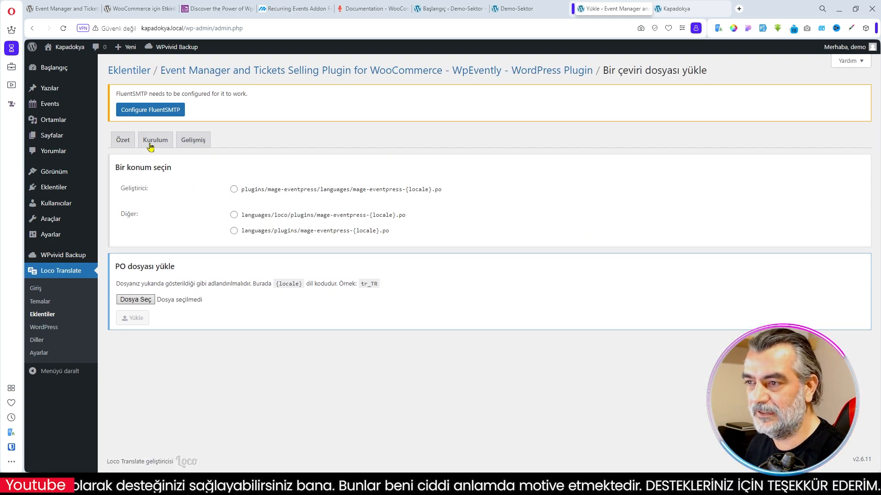
click(255, 76)
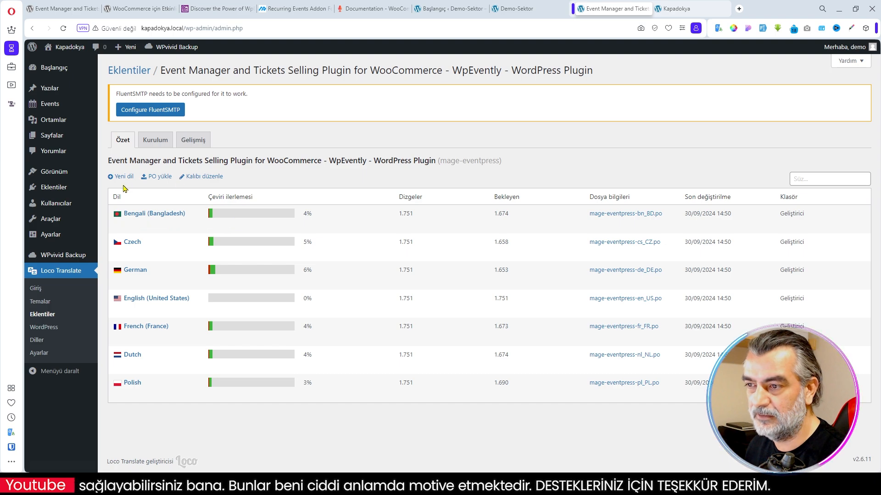
click(123, 178)
click(257, 226)
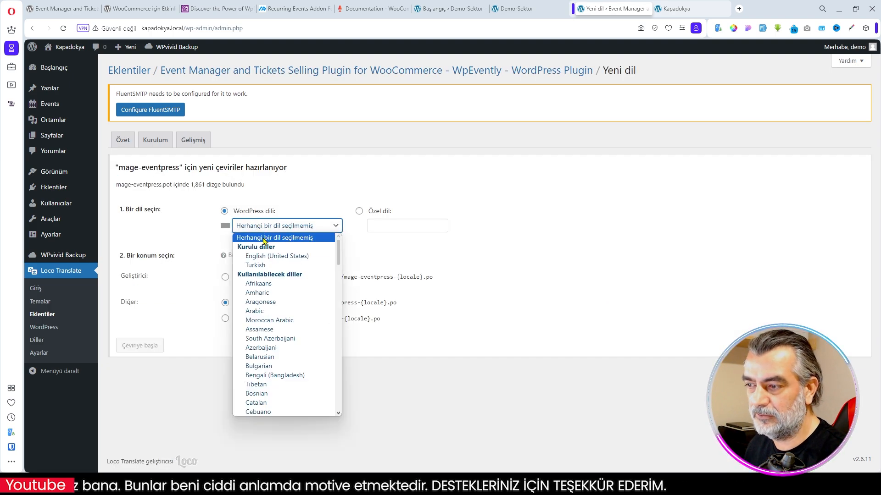
click(266, 266)
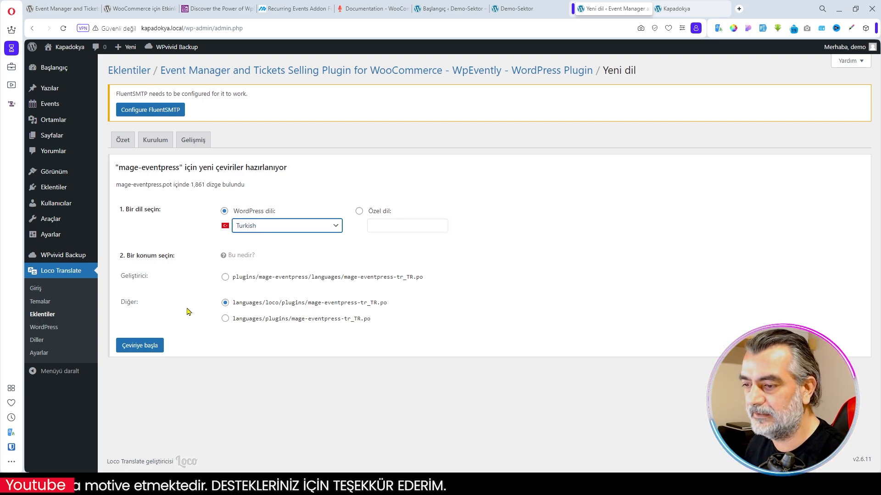
click(134, 349)
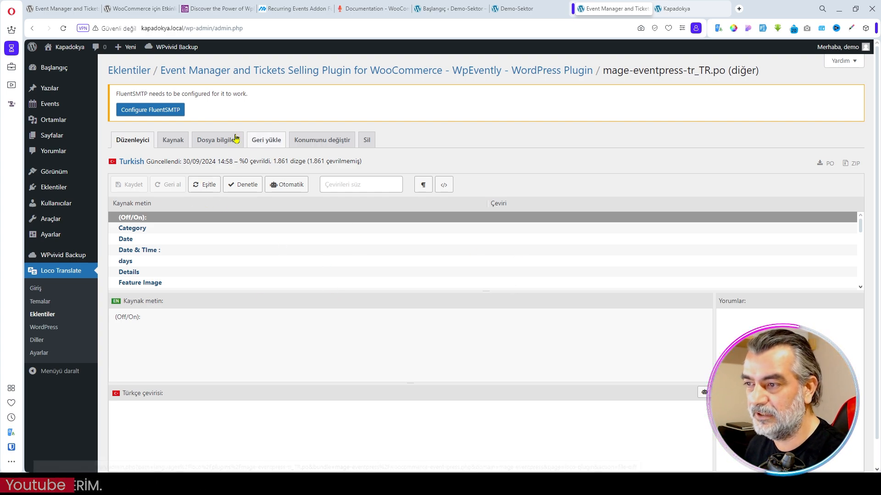
- Upload the translated mage-eventpress-tr_TR.po file for the WpEvently plugin to the languages/loco/plugins location
click(226, 76)
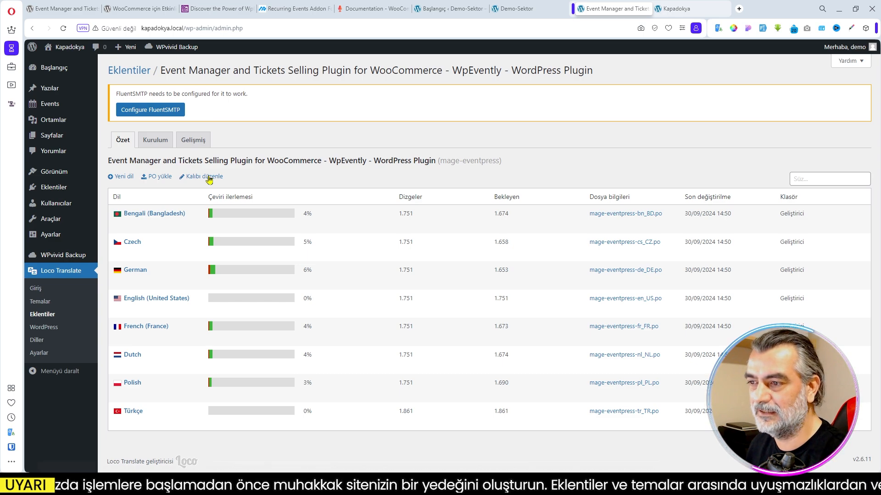
click(162, 177)
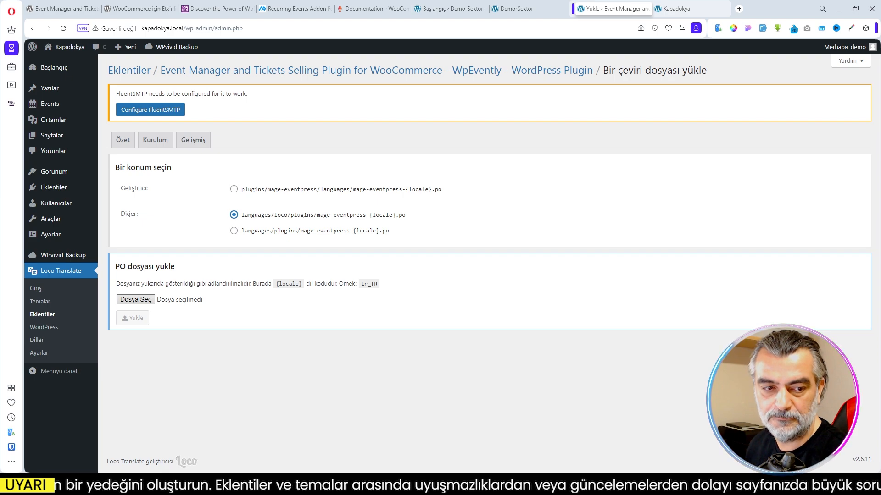
drag(5, 317, 139, 302)
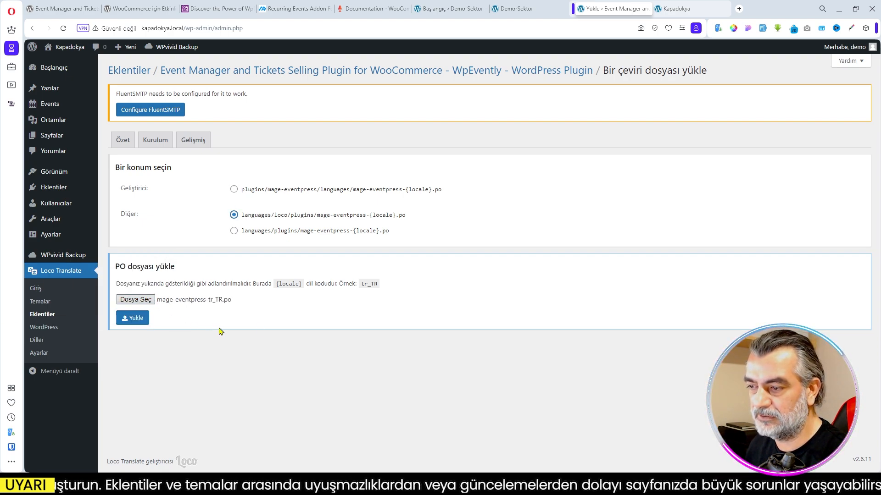
click(134, 319)
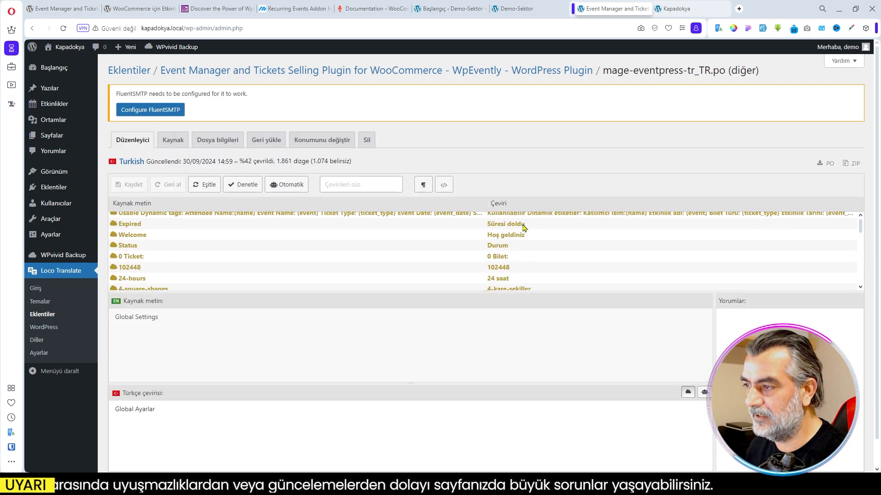
- Try to install and activate WooCommerce from the event plugin's setup wizard
mouse_move(51, 111)
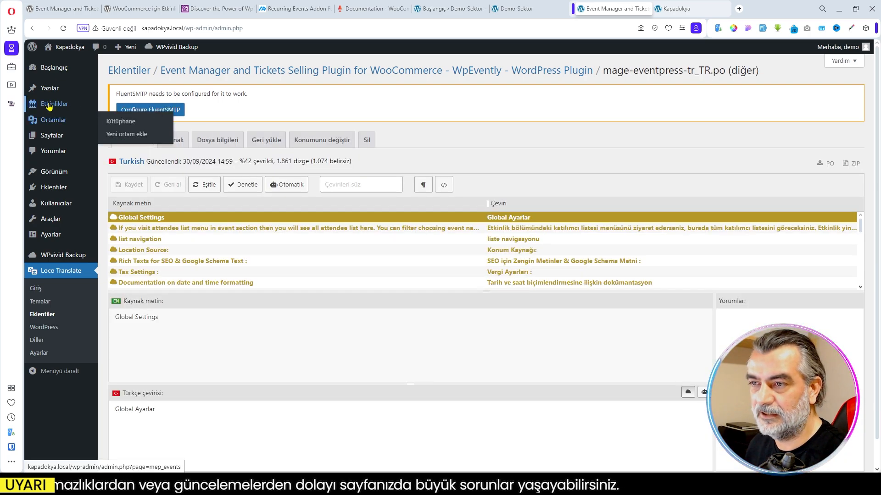
click(117, 118)
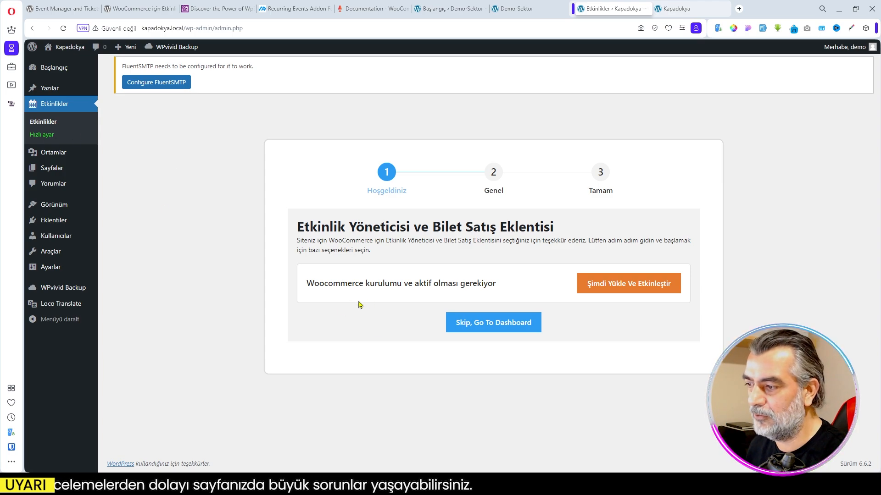
click(632, 290)
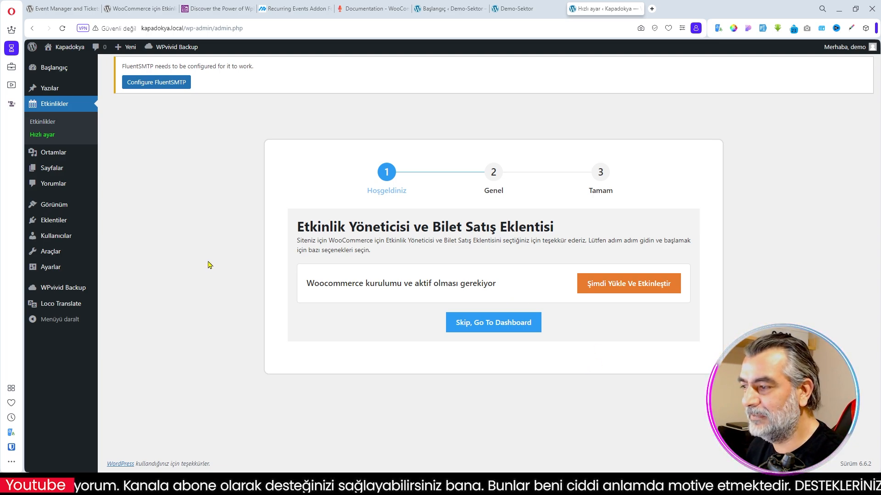
- Search new plugins for "woocommerce", then install and activate WooCommerce
mouse_move(63, 226)
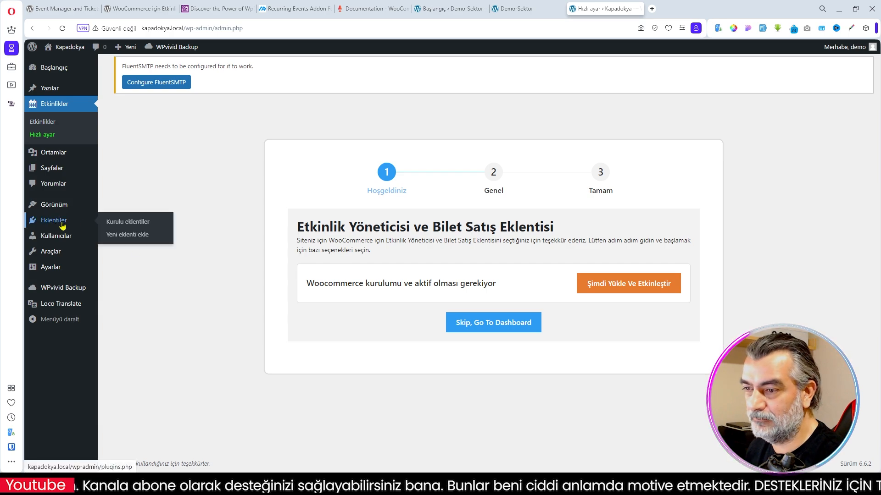
click(127, 237)
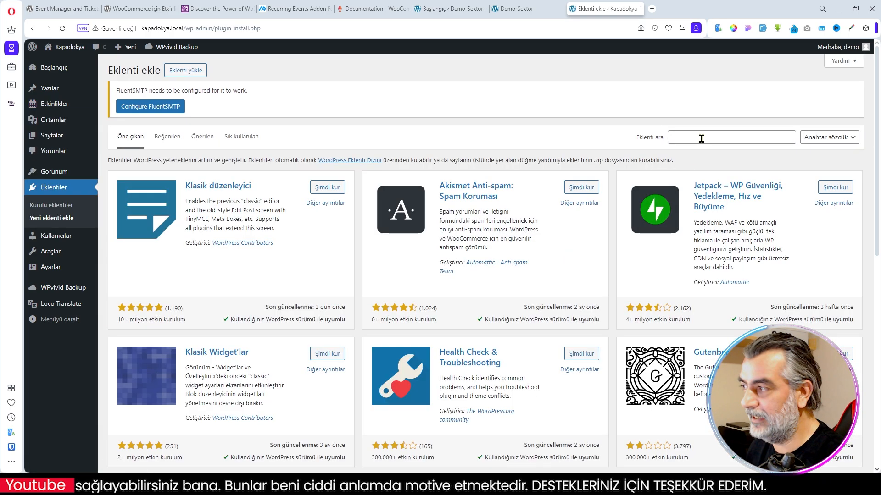
click(695, 139)
text(woocommerce)
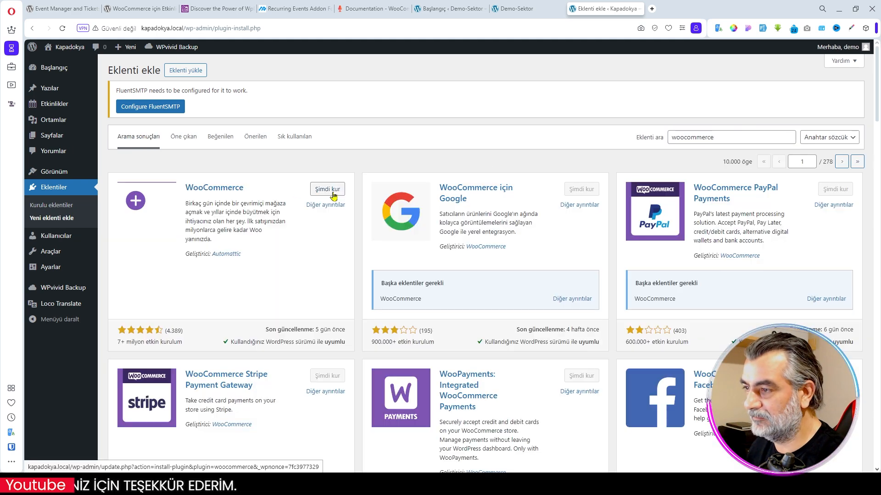
click(332, 190)
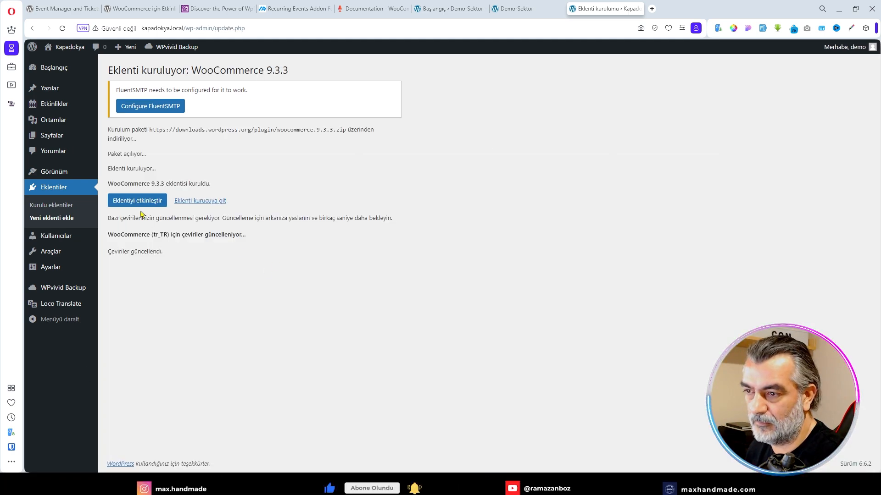
click(136, 205)
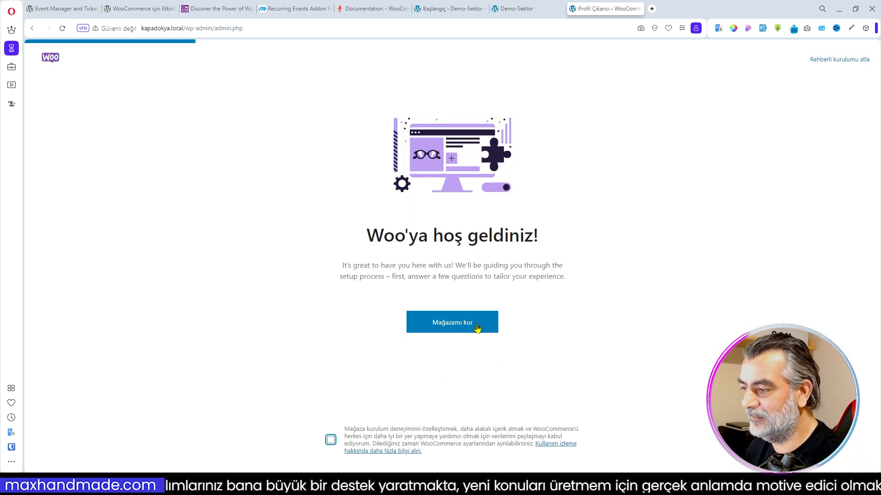
- Complete WooCommerce's guided store setup with Türkiye as the store's country
click(458, 328)
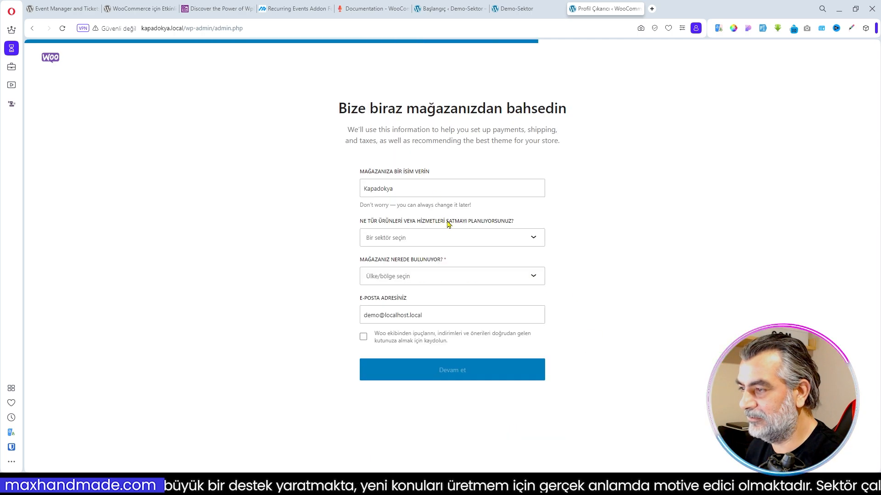
click(447, 237)
click(429, 407)
click(427, 278)
text(türkiye)
scroll(413, 351, down, 14)
click(404, 352)
click(434, 368)
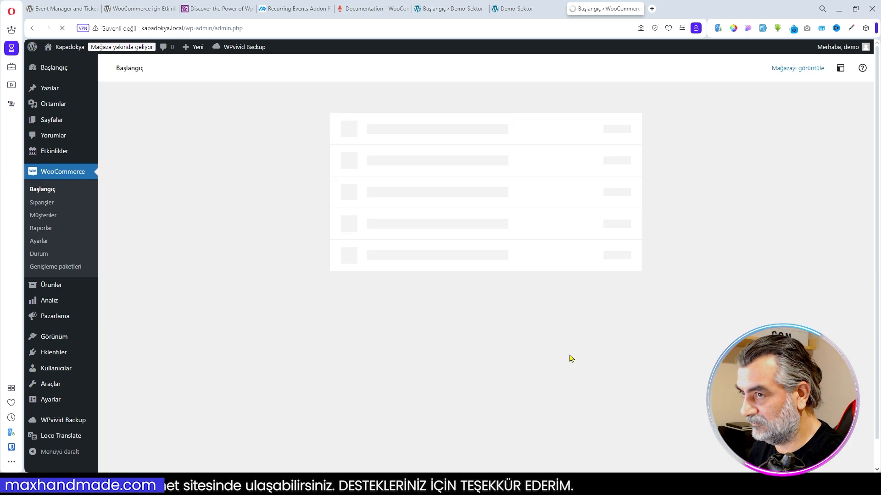
- Hide the setup task lists on the WooCommerce home page
click(637, 127)
click(664, 139)
click(626, 116)
click(626, 138)
click(625, 116)
click(625, 116)
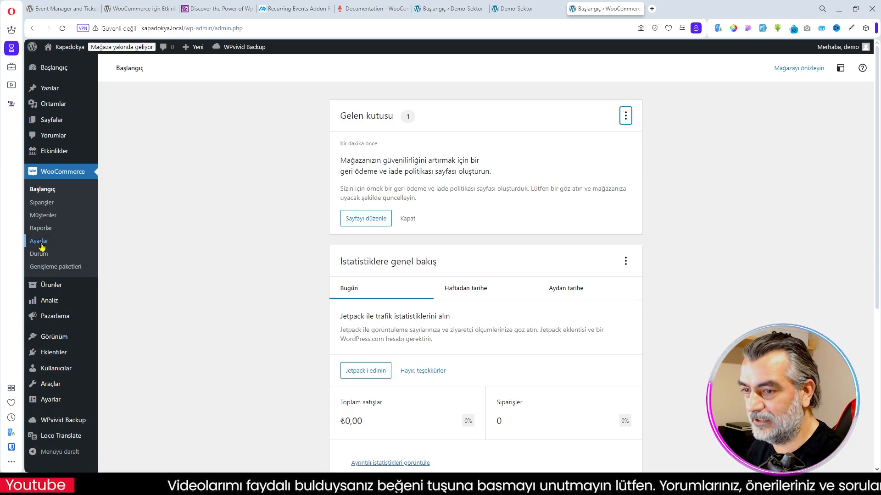
- Enter the store's district and postal code in the WooCommerce general settings
click(40, 242)
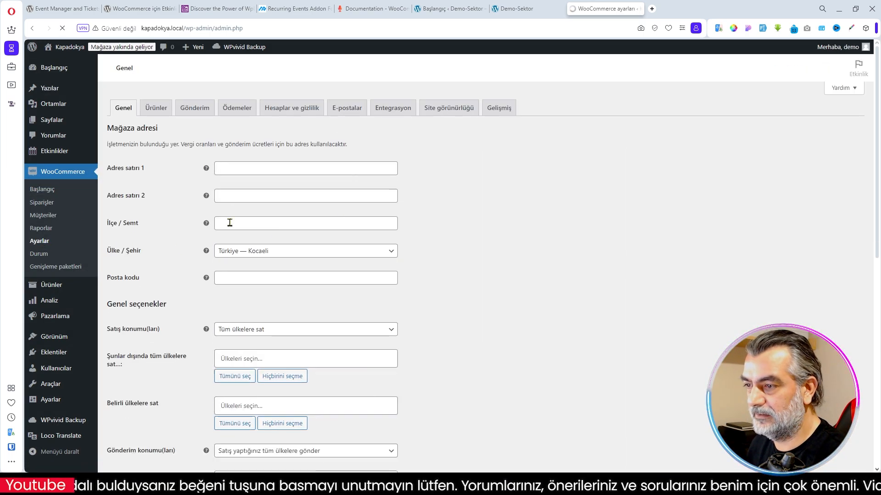
click(241, 342)
text(Gebze)
click(234, 312)
click(299, 396)
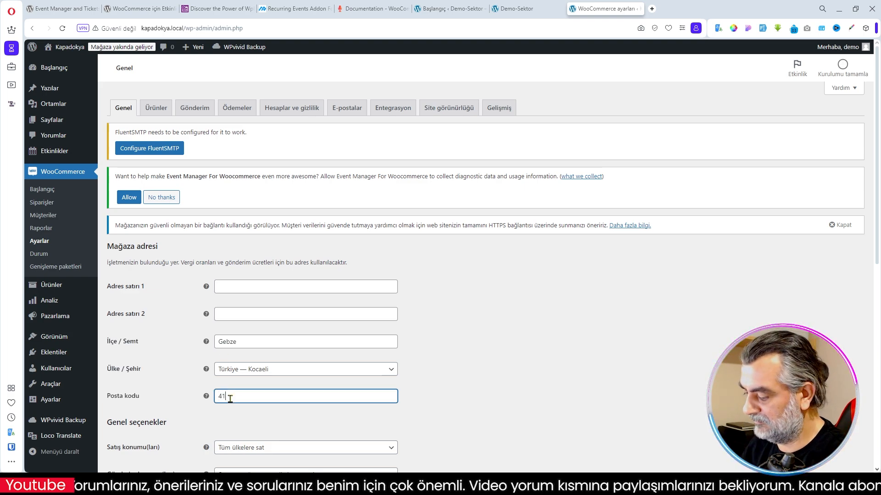
text(41400)
- Disable shipping in the WooCommerce general options and save the settings
scroll(285, 340, down, 5)
click(289, 246)
click(281, 309)
scroll(321, 284, down, 4)
click(321, 309)
click(284, 371)
click(139, 422)
- Enable bank transfer payments with the account name Kapadokya, a bank name and an IBAN, and save the changes
click(194, 108)
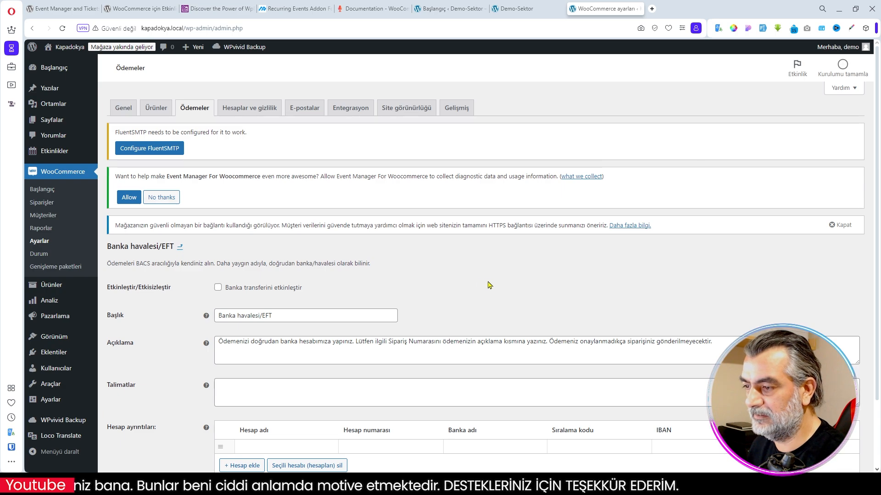
scroll(498, 284, down, 2)
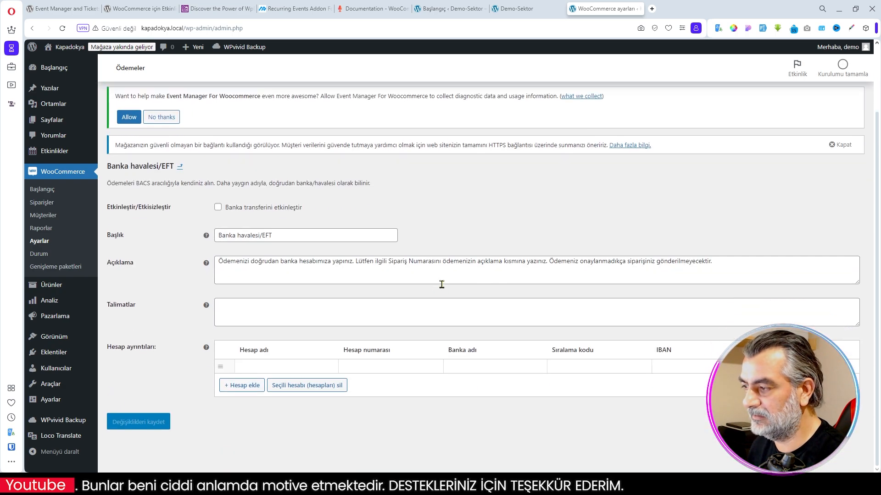
click(269, 363)
text(Kapadokya)
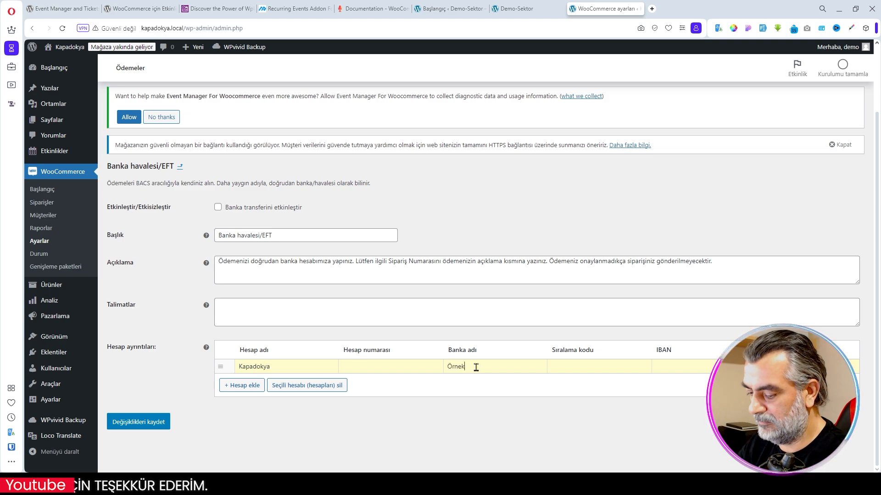
text(TR58 5858 5858 58)
click(218, 208)
click(138, 422)
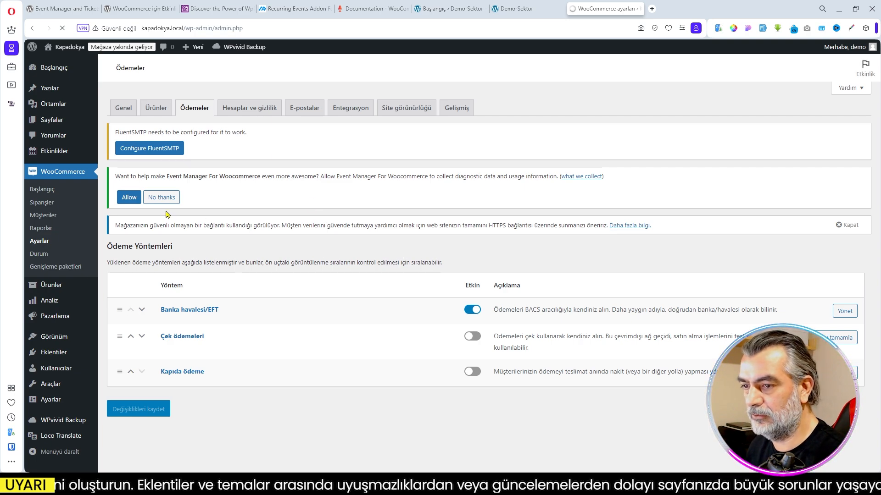
- In the event plugin's quick setup, set the event label to Etkinlik and the slug to etkinlik, then proceed to the final stage
mouse_move(43, 153)
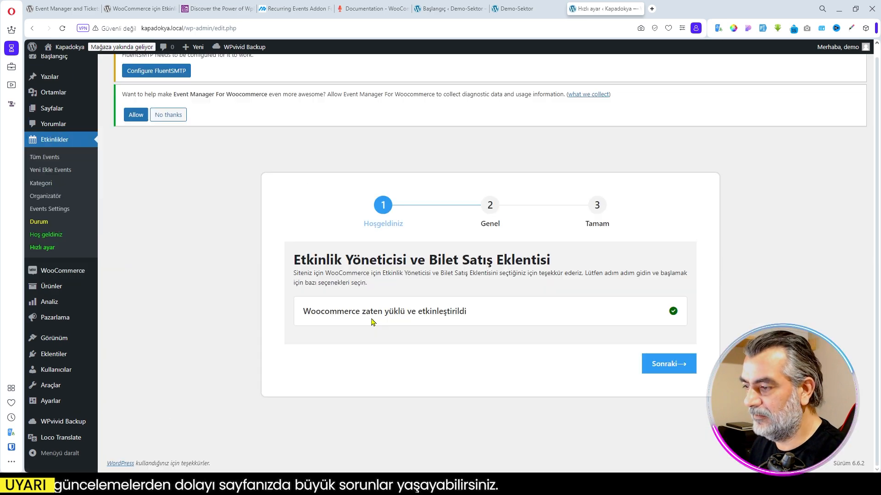
click(680, 365)
scroll(500, 329, down, 3)
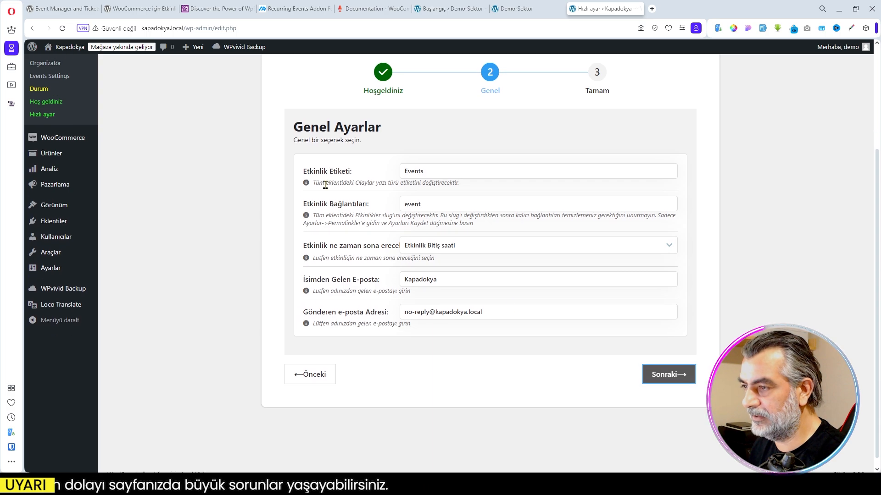
double_click(435, 172)
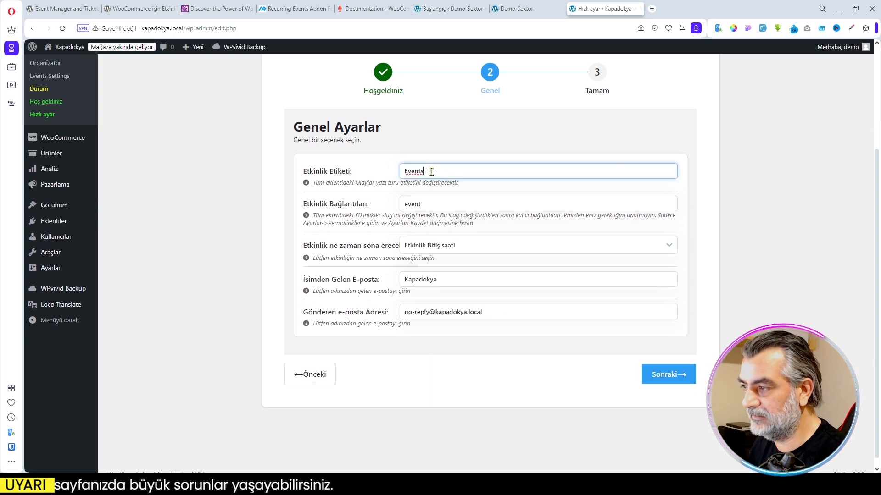
text(Etkinlik)
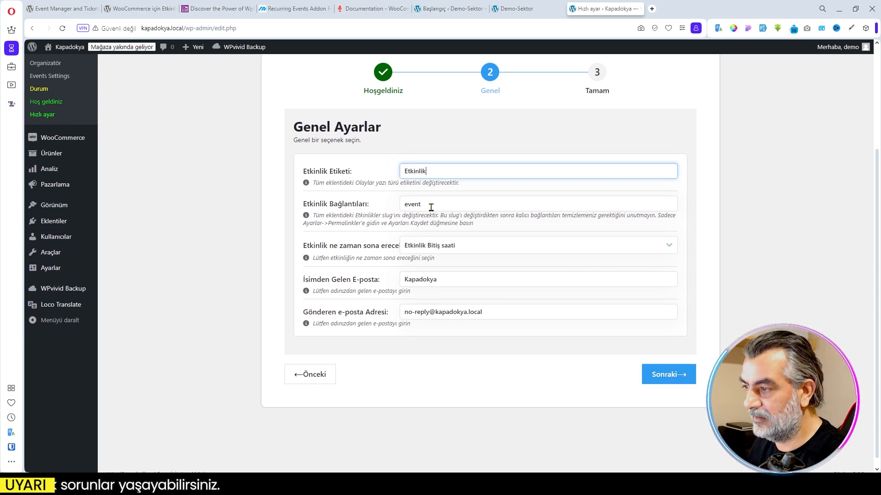
double_click(432, 208)
text(etkinlik)
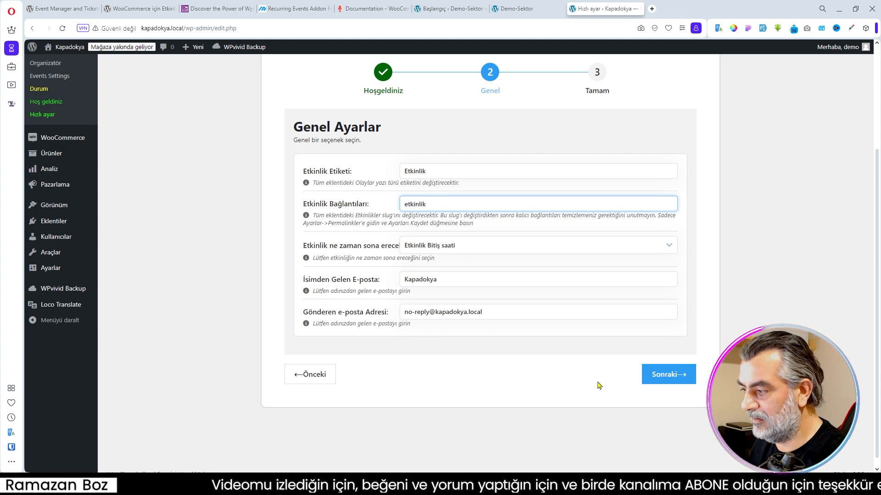
click(667, 375)
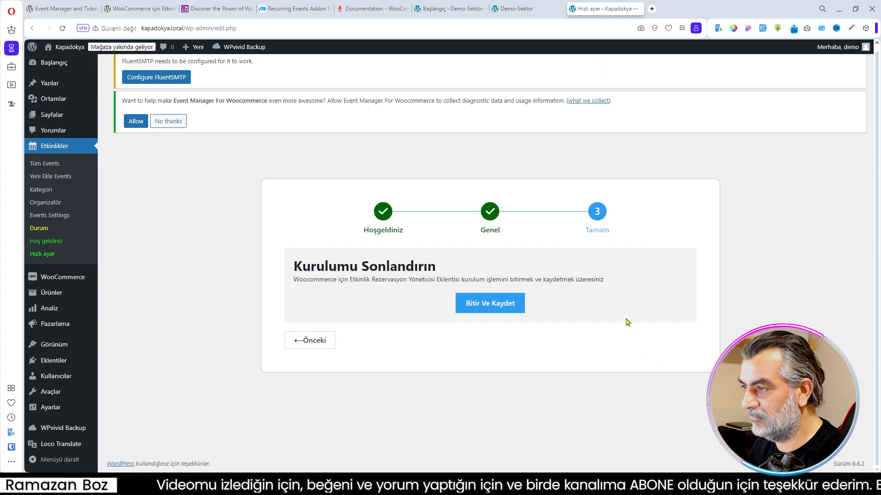
- Finish and save the event plugin's quick setup and look over the resulting event list
click(498, 305)
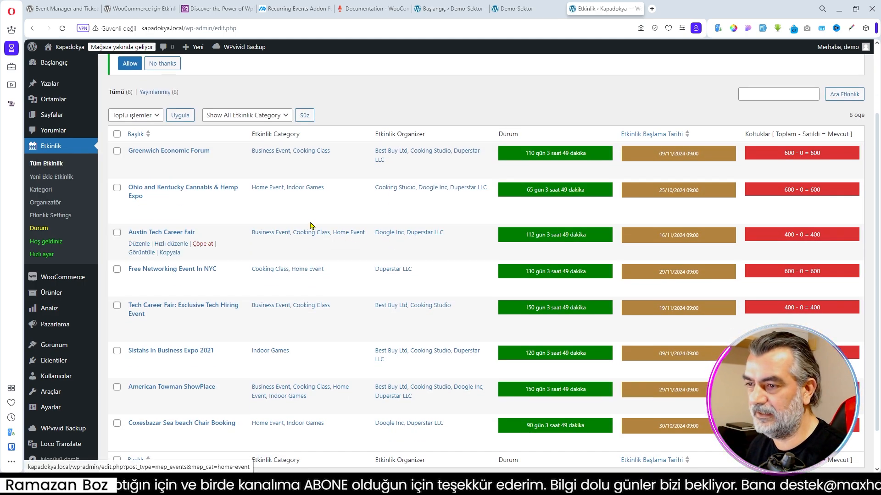
scroll(341, 234, down, 1)
scroll(276, 214, up, 2)
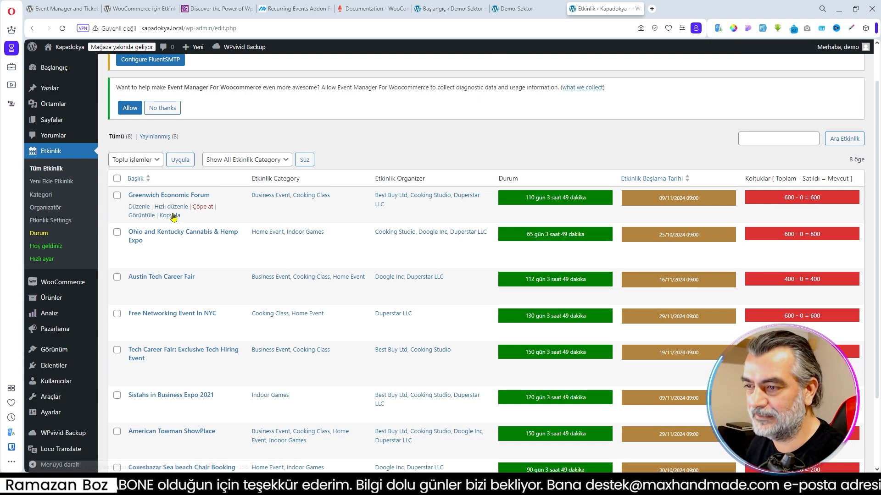
- View the Greenwich Economic Forum event in a new tab and return to the event list
right_click(142, 215)
click(194, 225)
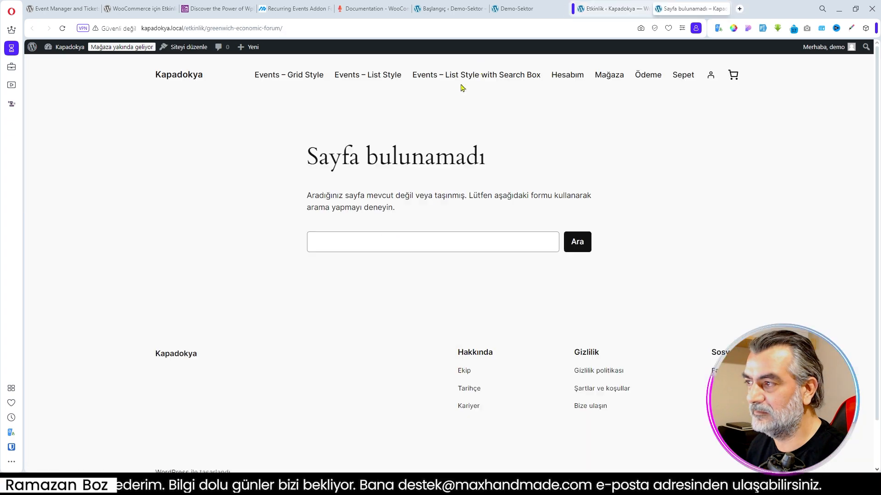
click(613, 9)
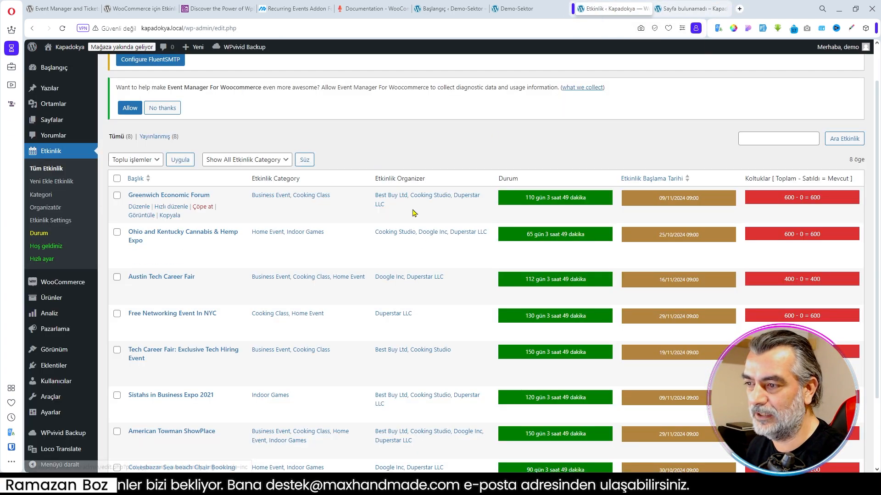
- In the permalink settings, choose the custom structure with /%postname%/ and save the changes
scroll(47, 330, down, 1)
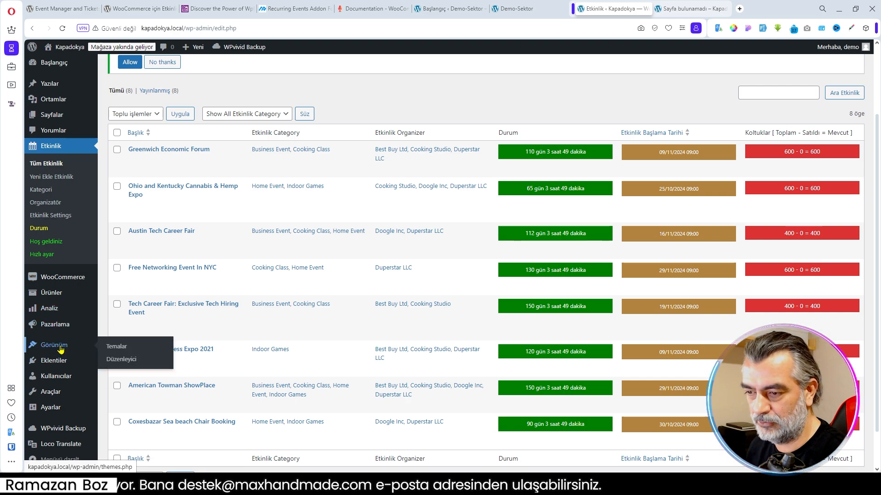
mouse_move(54, 412)
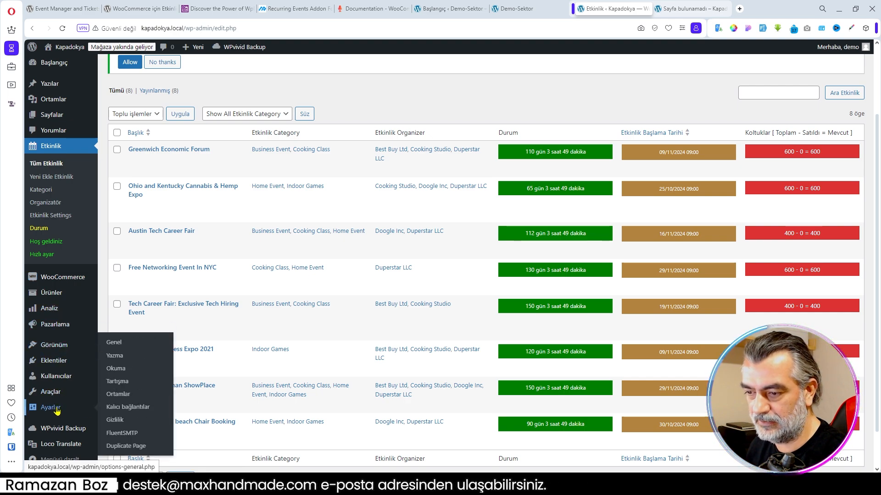
click(134, 413)
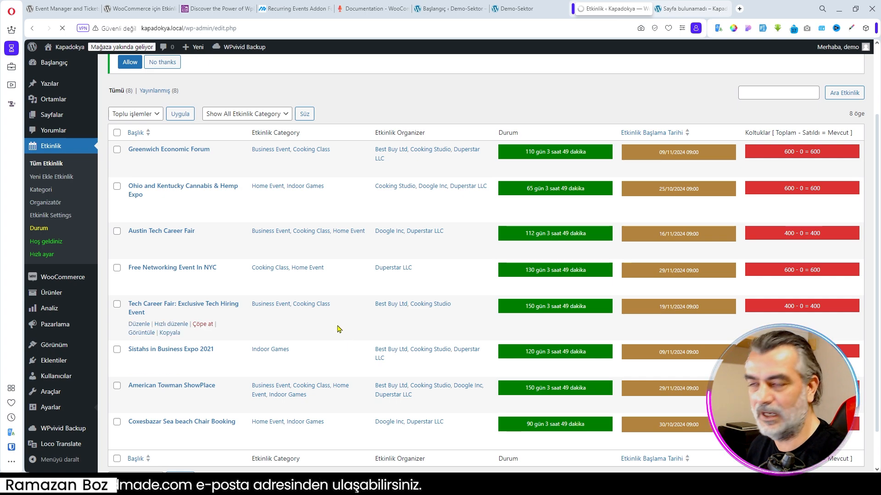
scroll(332, 286, down, 2)
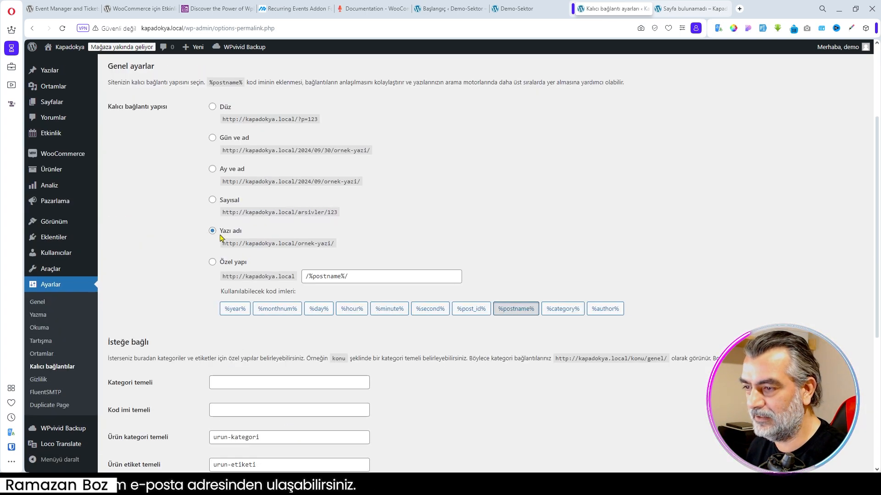
click(212, 262)
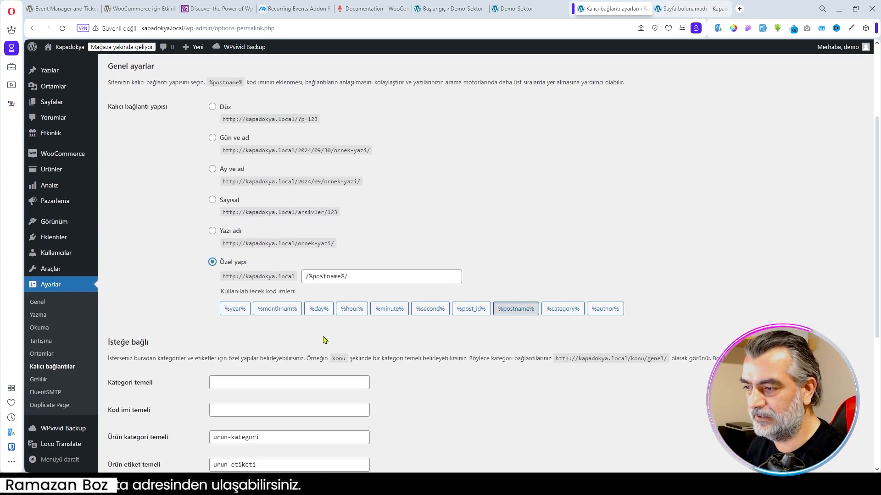
scroll(324, 341, down, 4)
scroll(324, 340, down, 2)
click(138, 426)
- Close the old event page tab and reopen the Greenwich Economic Forum event from the event list in a new tab
click(693, 9)
click(723, 8)
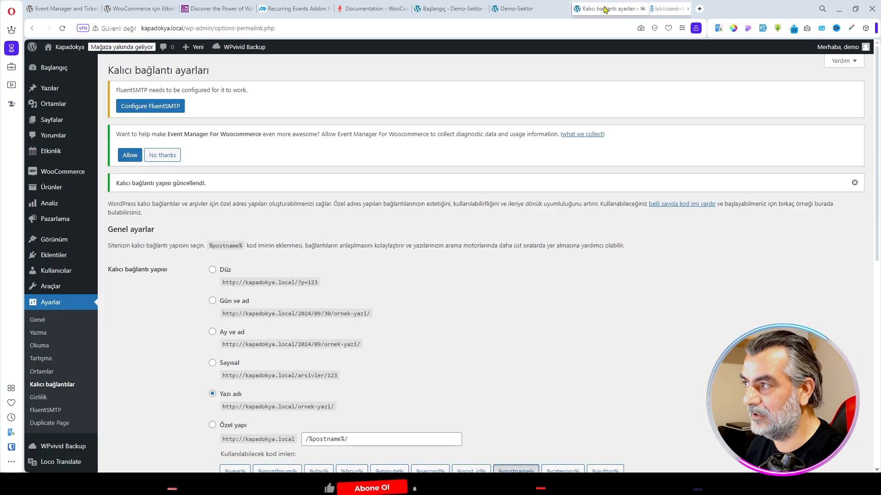
click(533, 9)
click(605, 9)
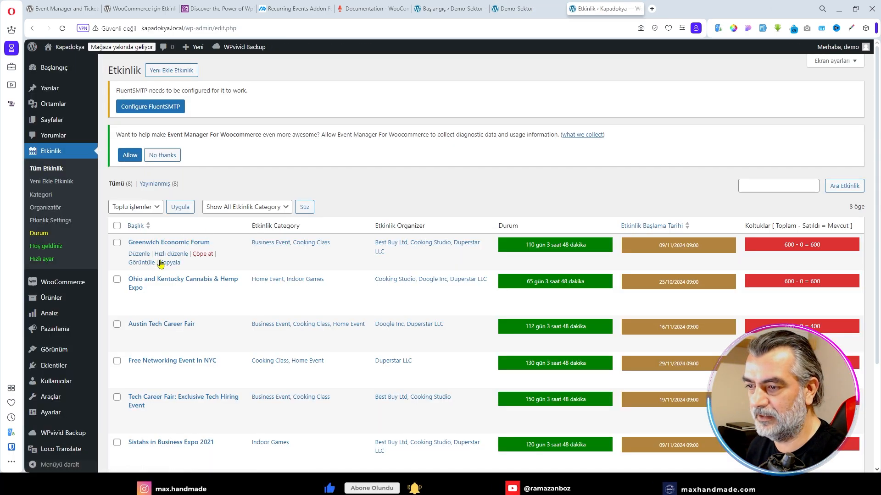
click(141, 264)
right_click(142, 266)
click(158, 271)
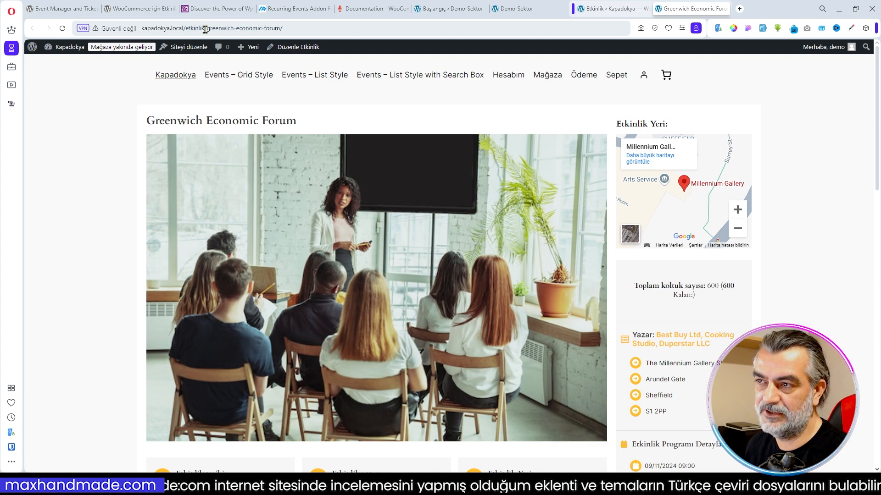
- Examine the event page's etkinlik slug, ticket types, extra services, FAQ and event details
drag(205, 29, 184, 26)
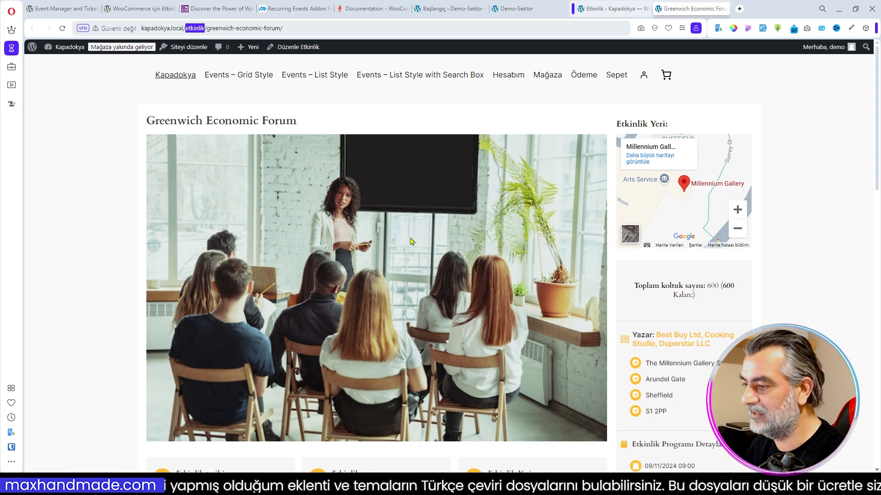
scroll(411, 241, down, 10)
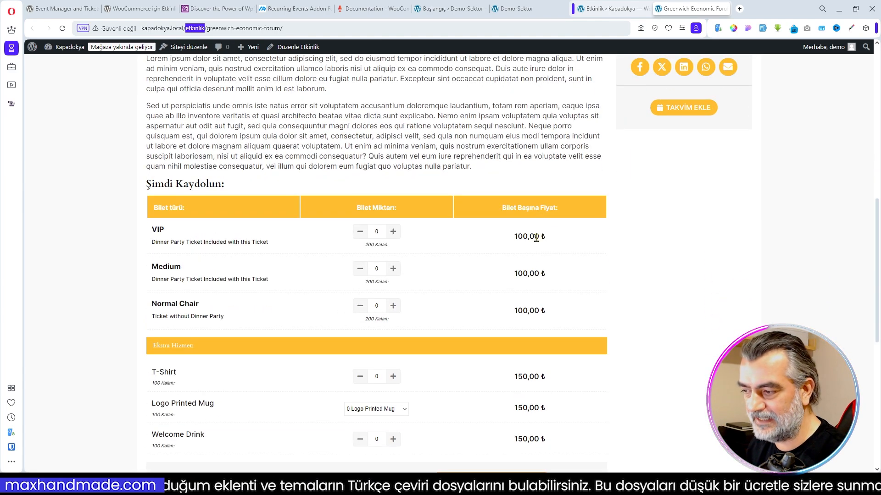
scroll(539, 245, down, 2)
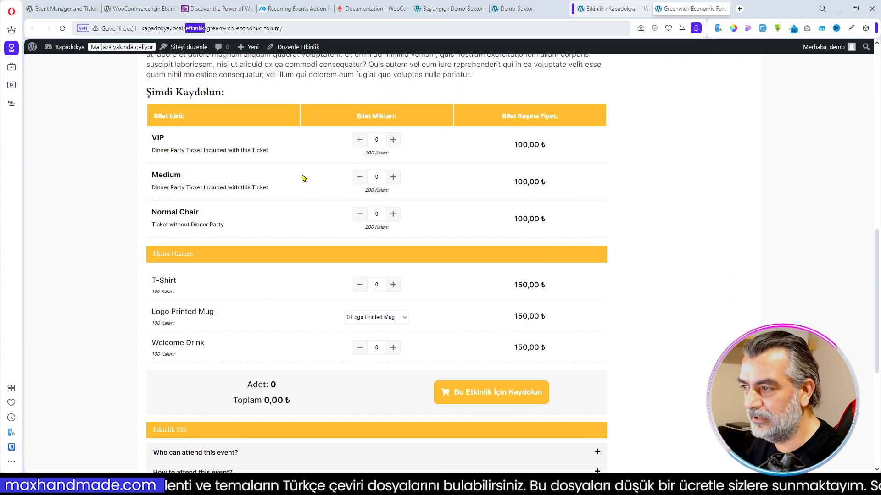
scroll(419, 362, down, 3)
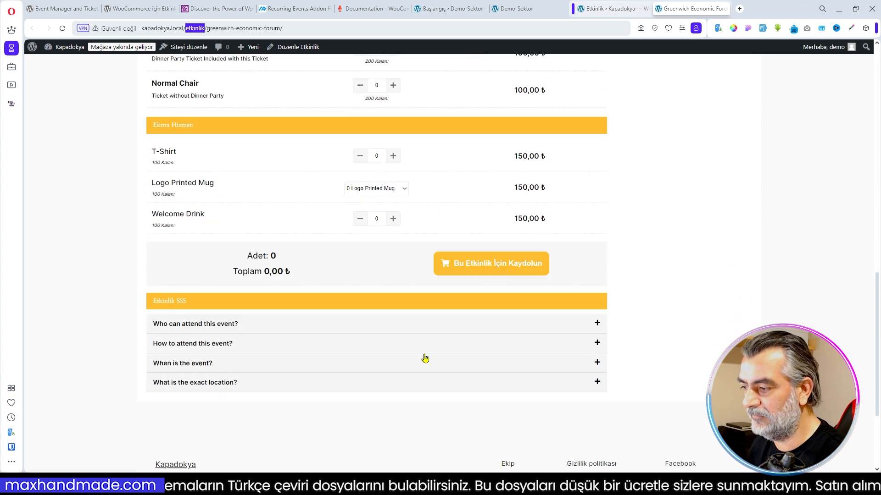
scroll(359, 285, up, 12)
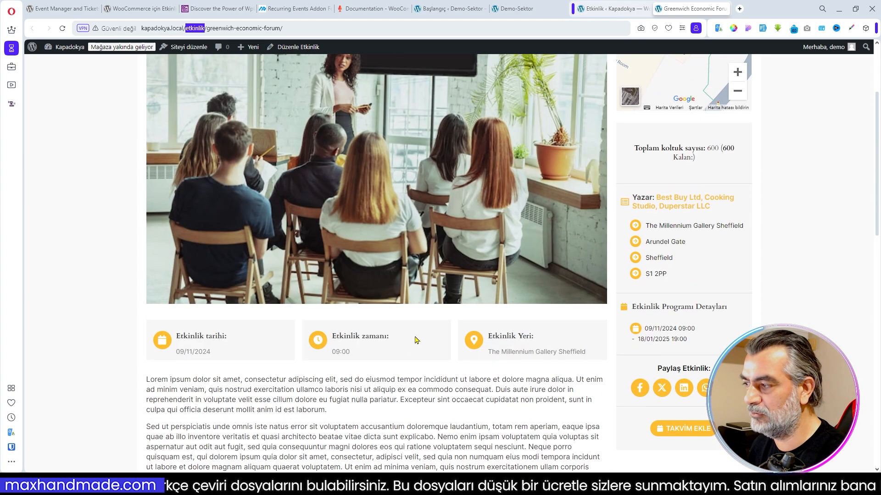
scroll(597, 321, up, 3)
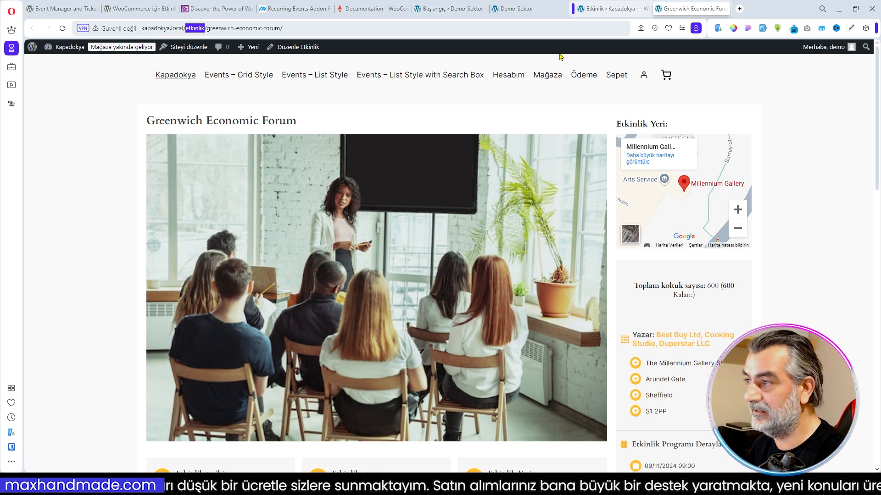
- Open the event plugin's welcome page and review its professional features and the shortcode list under Destek & Bilgi Bankası
click(582, 12)
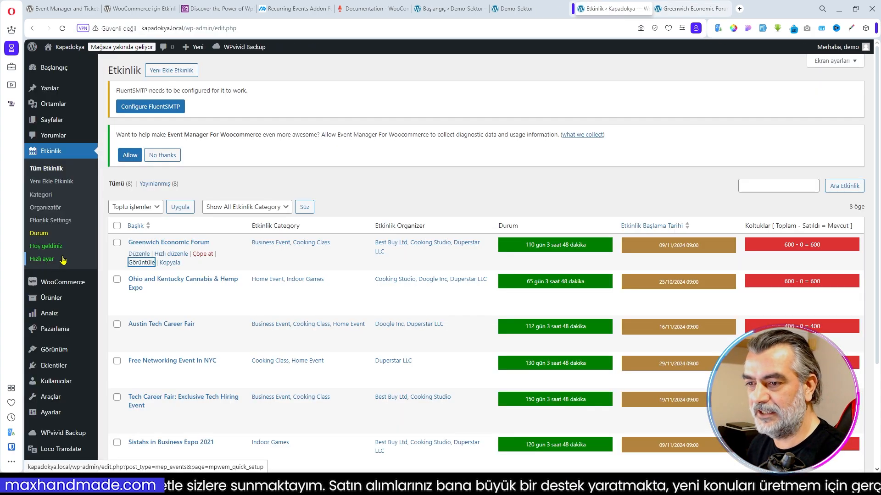
click(49, 249)
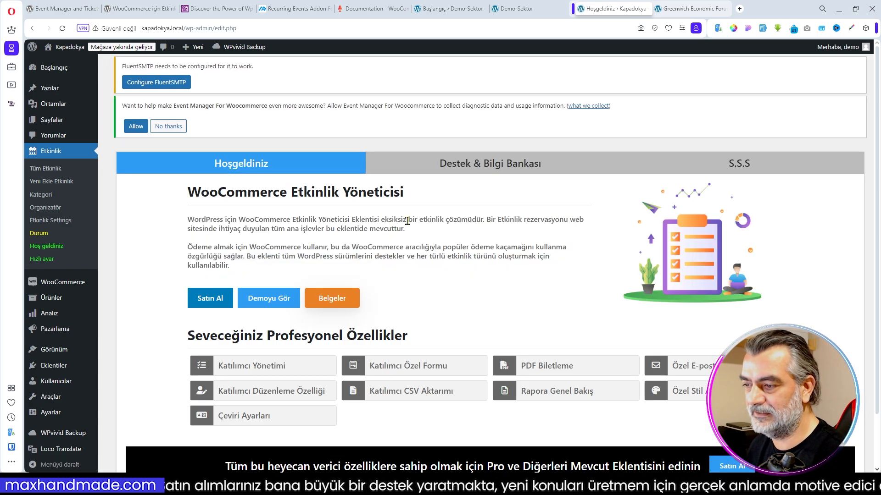
scroll(367, 275, down, 1)
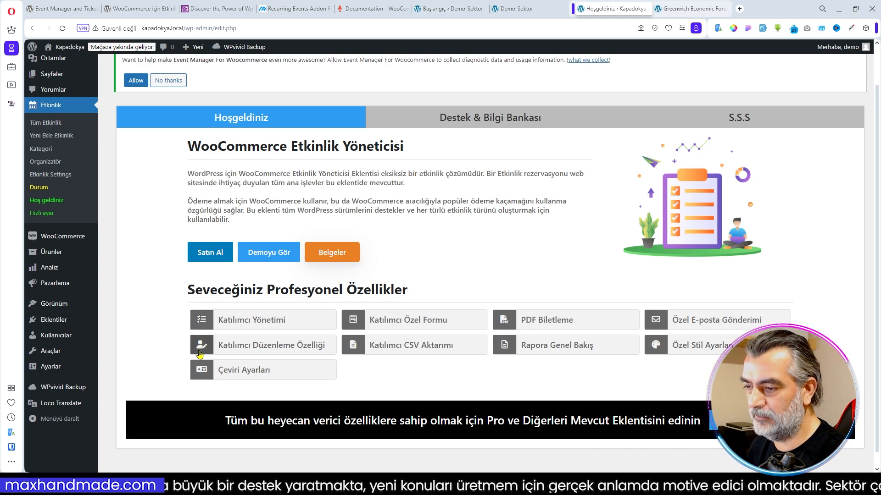
click(493, 119)
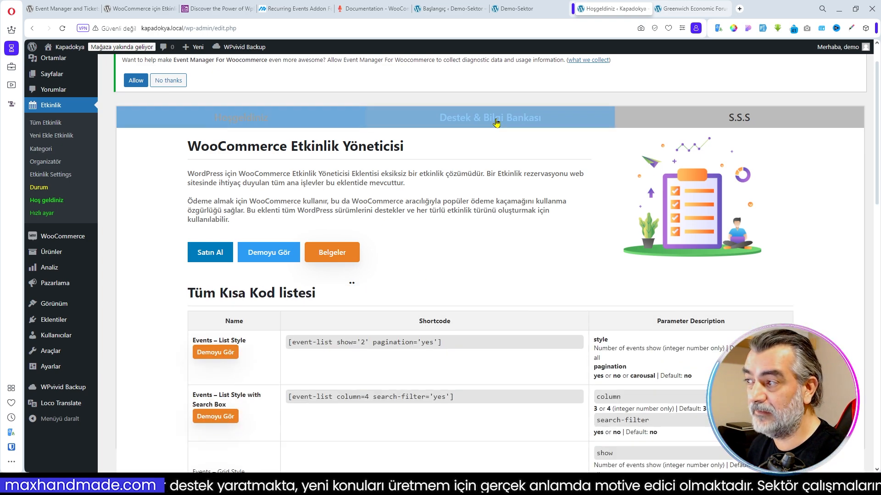
scroll(533, 260, down, 1)
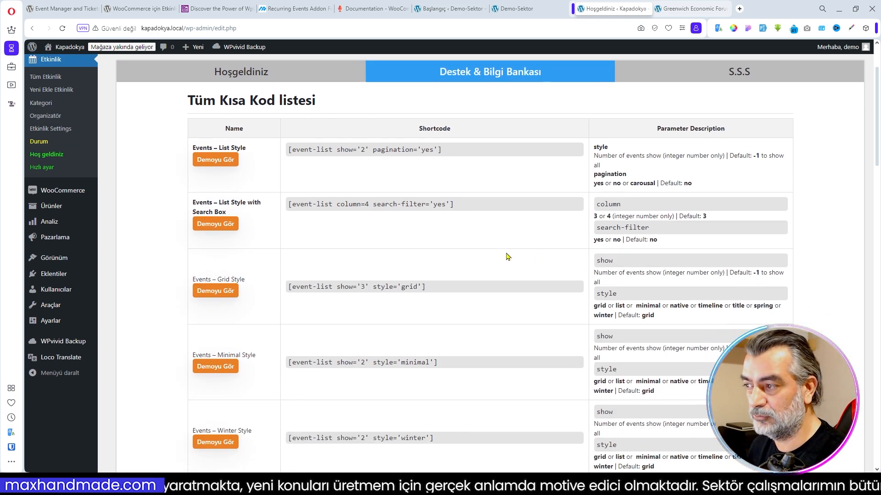
scroll(415, 200, down, 1)
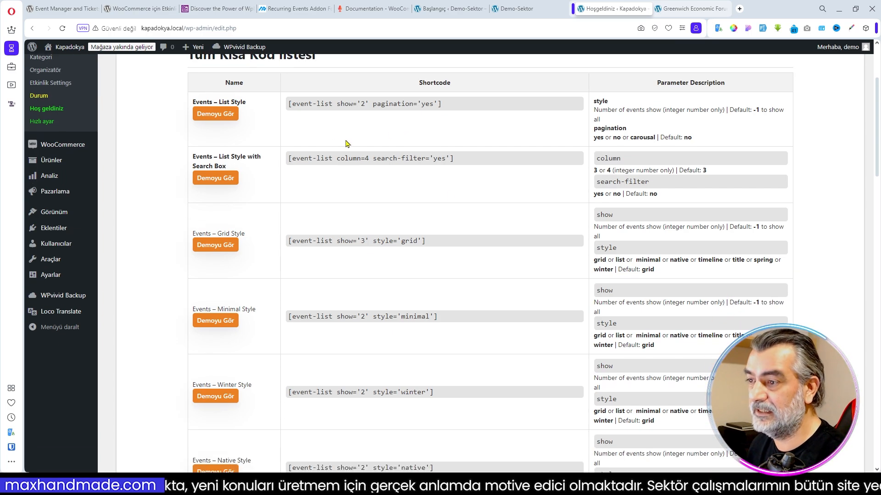
scroll(473, 226, down, 10)
scroll(475, 229, up, 5)
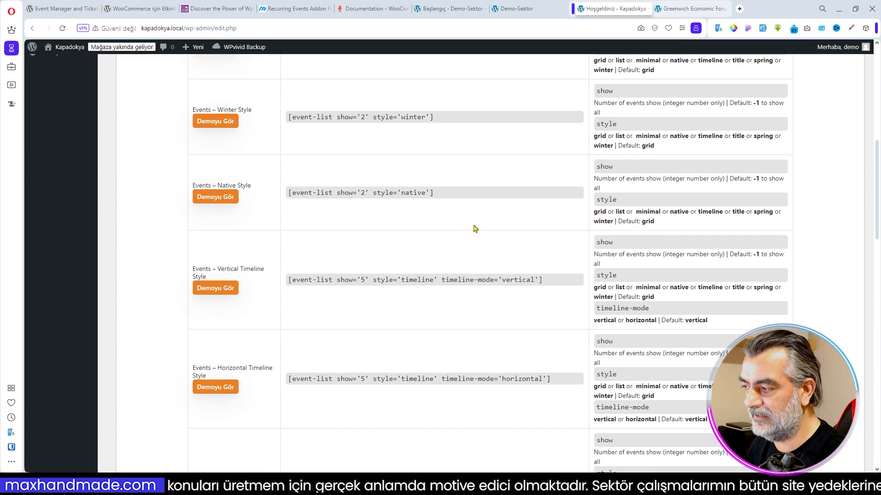
scroll(475, 228, up, 5)
scroll(477, 227, up, 4)
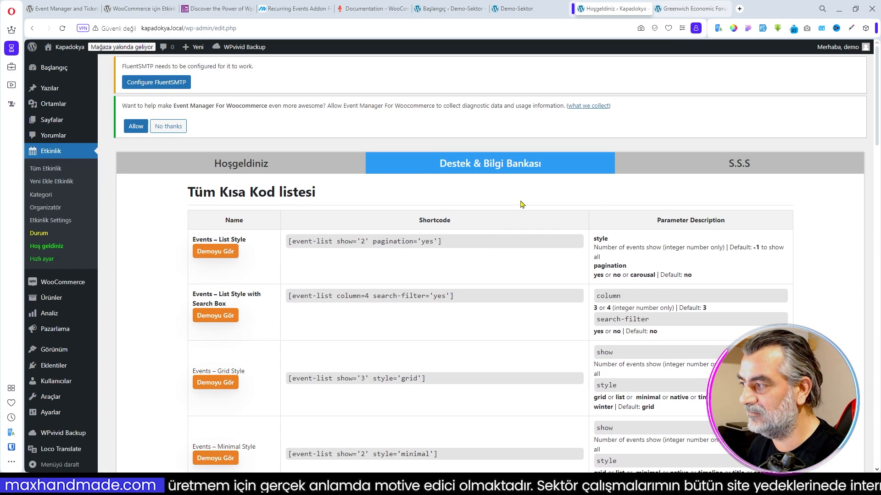
- Review the plugin's frequently asked questions and open its environment status page
click(741, 167)
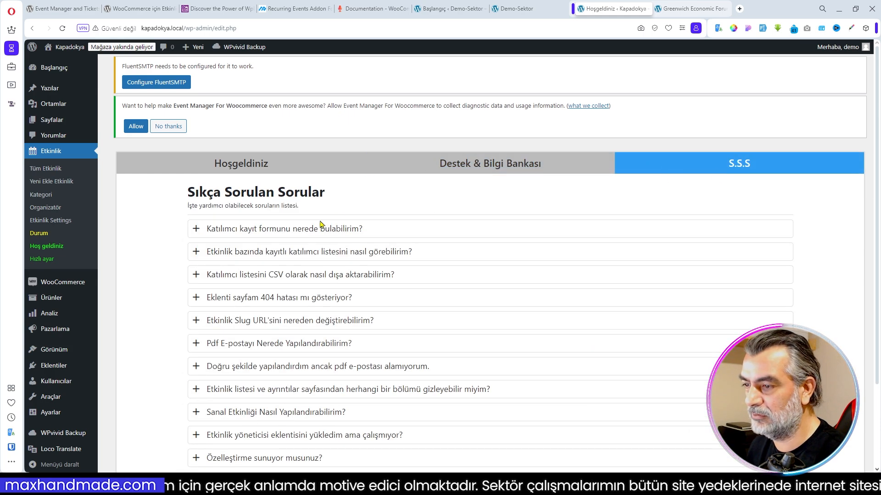
scroll(344, 273, down, 2)
scroll(345, 271, up, 2)
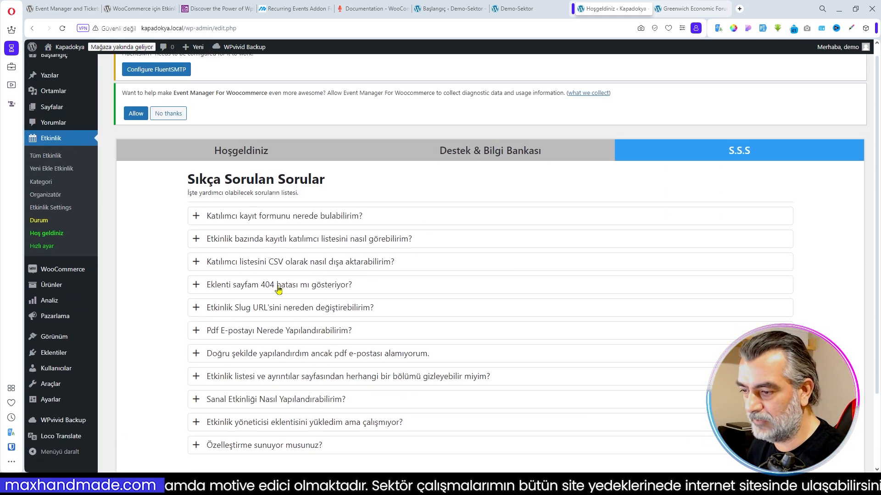
click(260, 156)
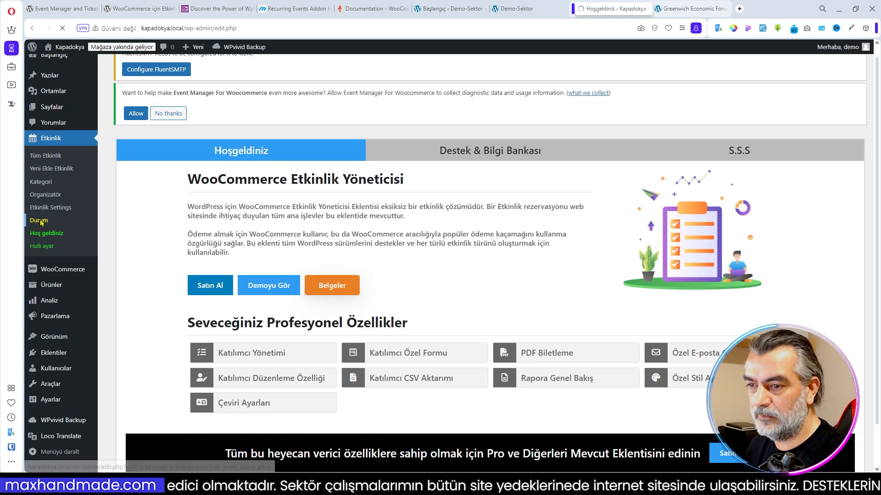
click(39, 220)
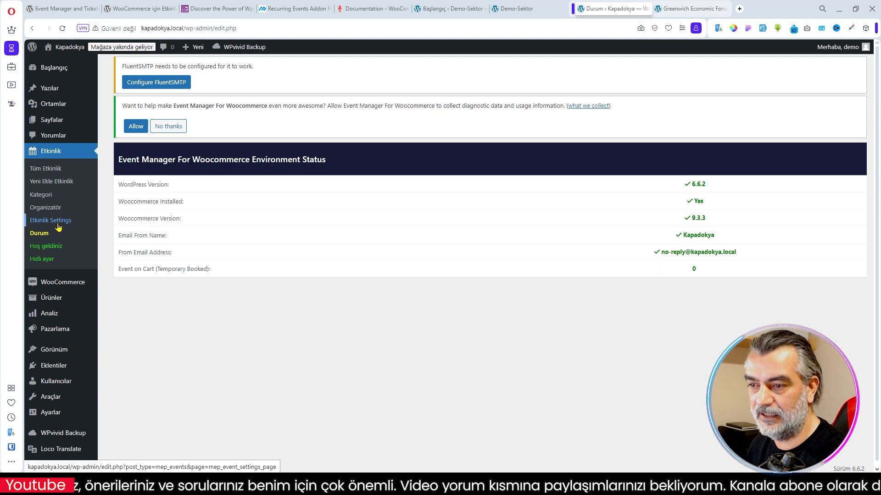
- Open the event plugin's settings and review the Genel Ayarlar options, including seat reservation order status, label and slug
click(53, 223)
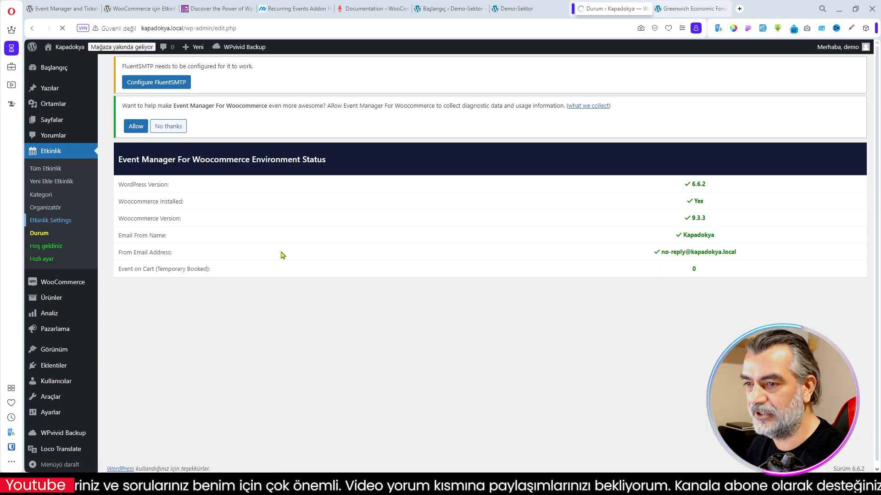
scroll(345, 201, down, 3)
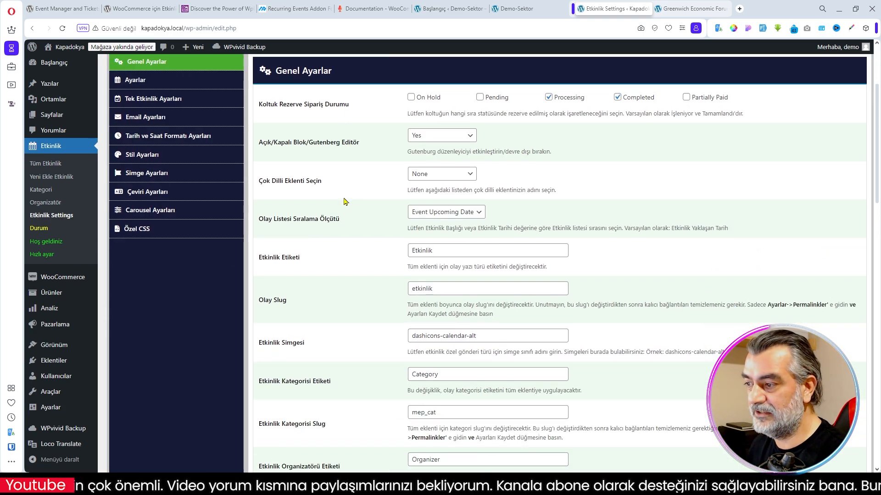
scroll(353, 207, down, 1)
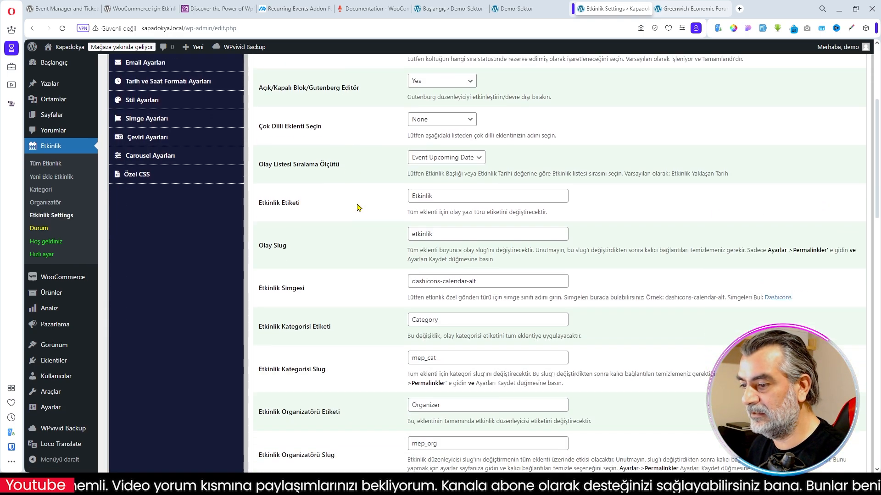
scroll(358, 207, up, 1)
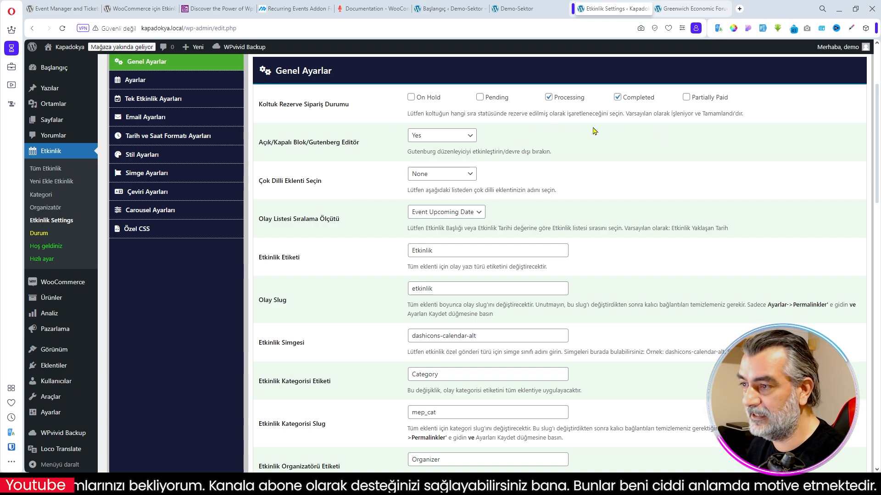
scroll(561, 158, up, 2)
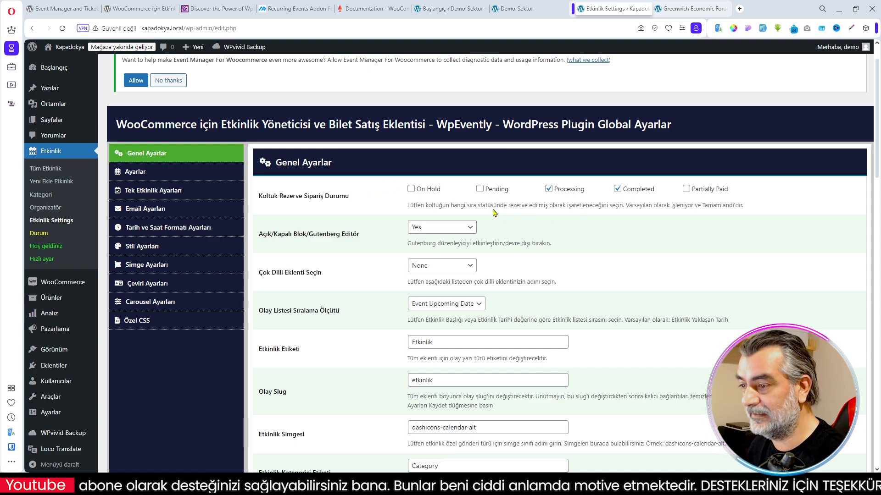
- Review the order statuses that reserve seats, Processing and Completed, and the available multilingual plugin options
double_click(579, 191)
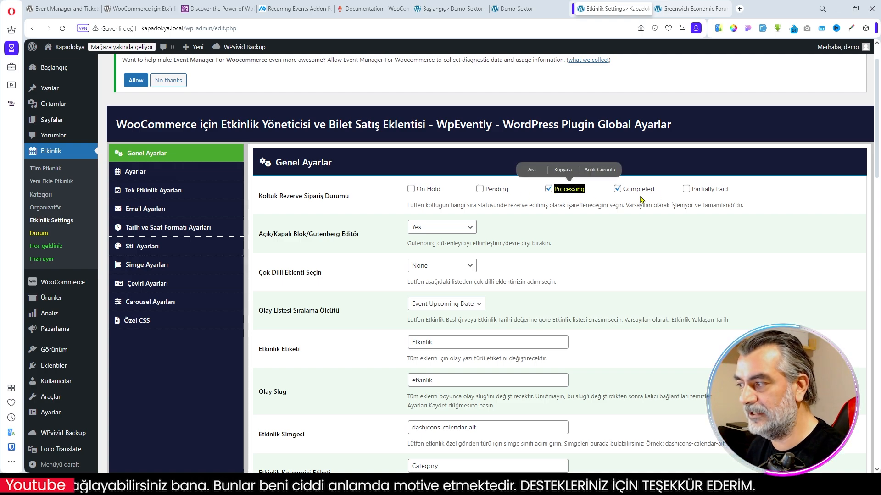
double_click(628, 193)
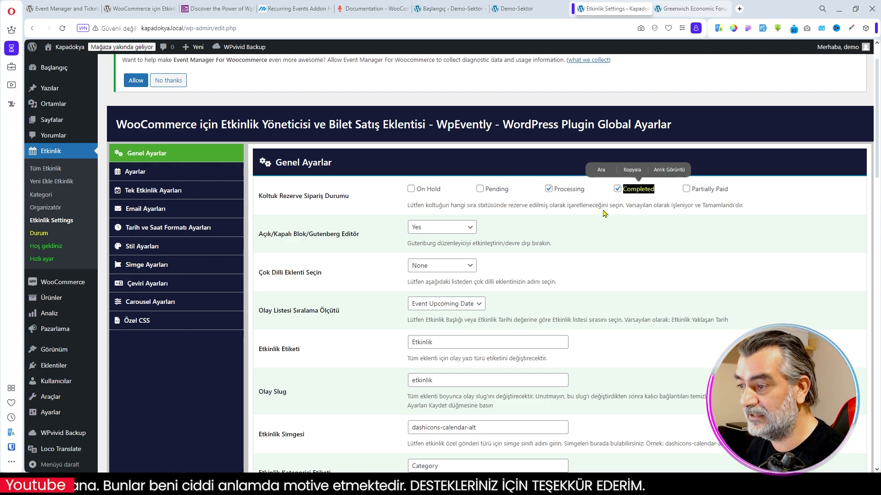
scroll(362, 195, down, 2)
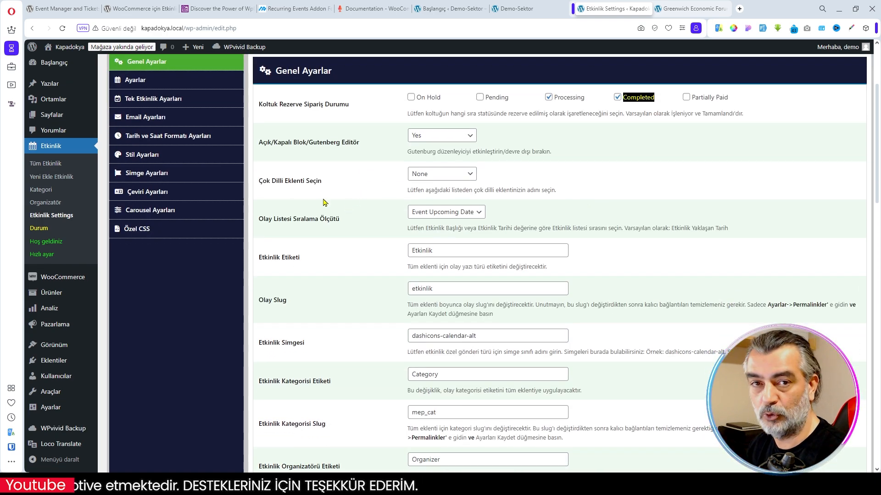
click(463, 178)
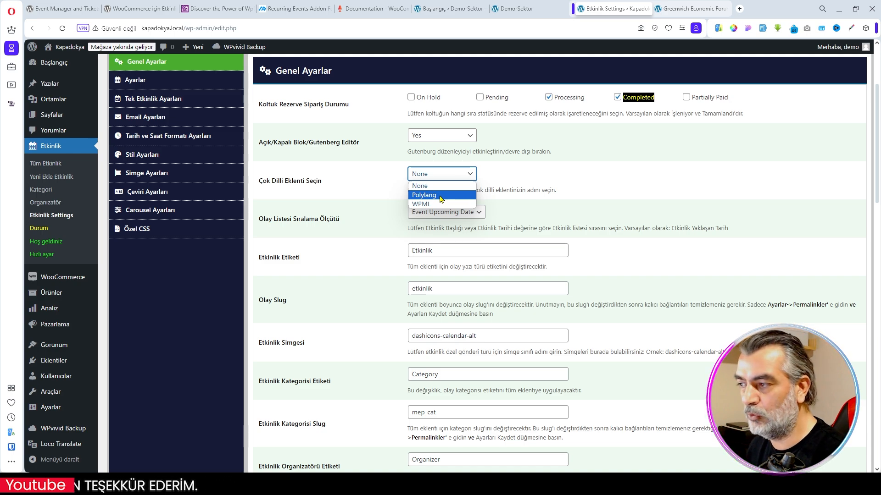
click(558, 182)
- Set the event category label to Kategori in the general settings
scroll(379, 237, down, 1)
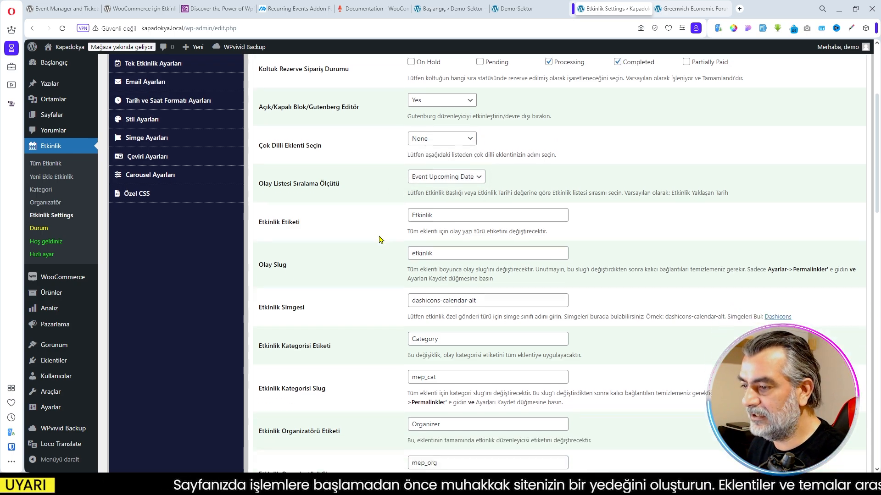
scroll(392, 296, down, 2)
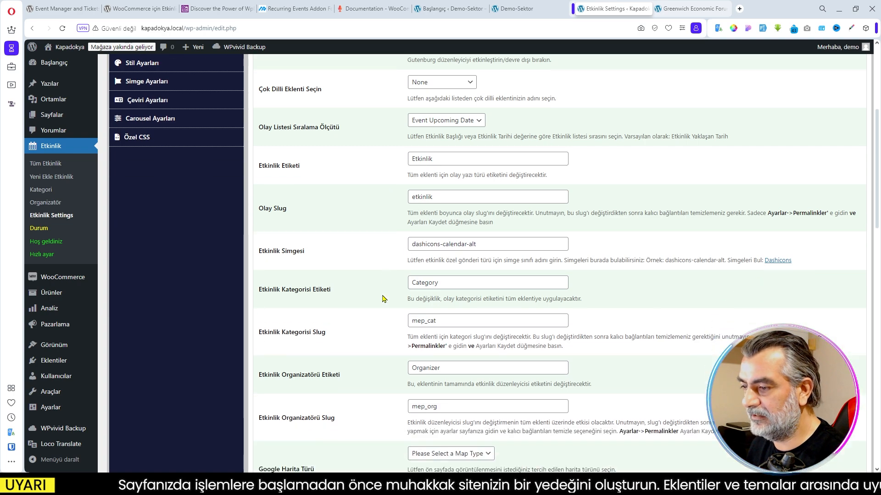
drag(450, 236, 379, 247)
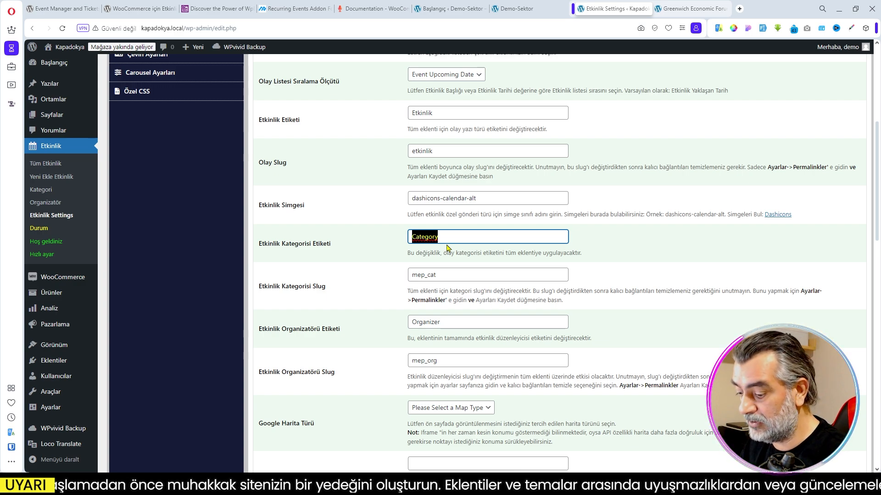
text(K)
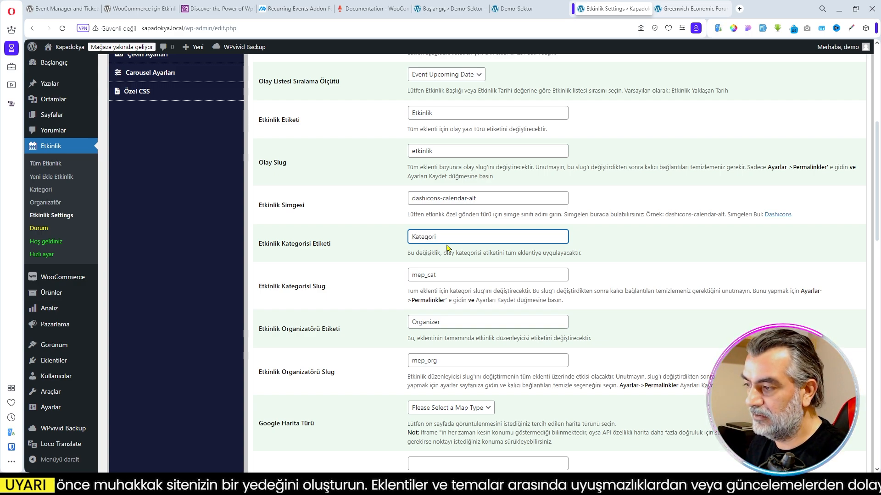
- Set the event category slug to mep_kat and the event organizer label to Organizatör
click(438, 275)
key(BackSpace)
key(BackSpace)
key(BackSpace)
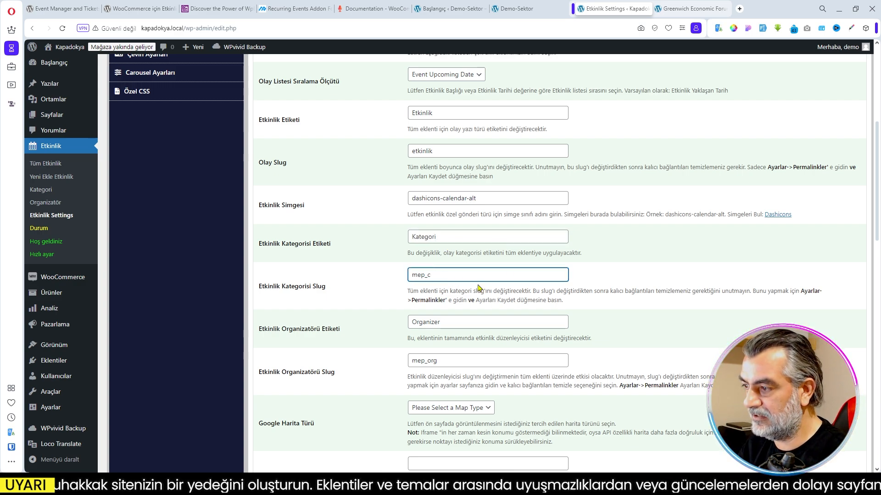
text(kat)
key(Tab)
text(Organizatör)
- Check the venue map on the Greenwich Economic Forum event page and set the Google map type to Iframe in the general settings
scroll(359, 304, down, 3)
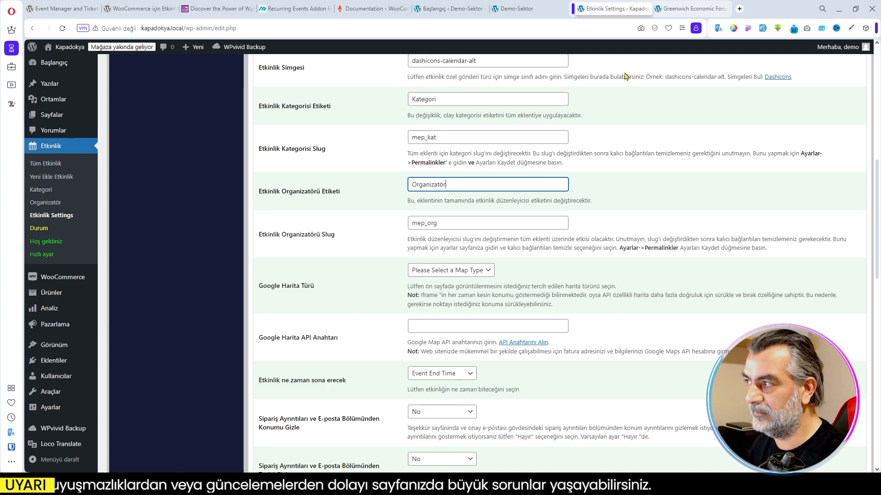
click(690, 8)
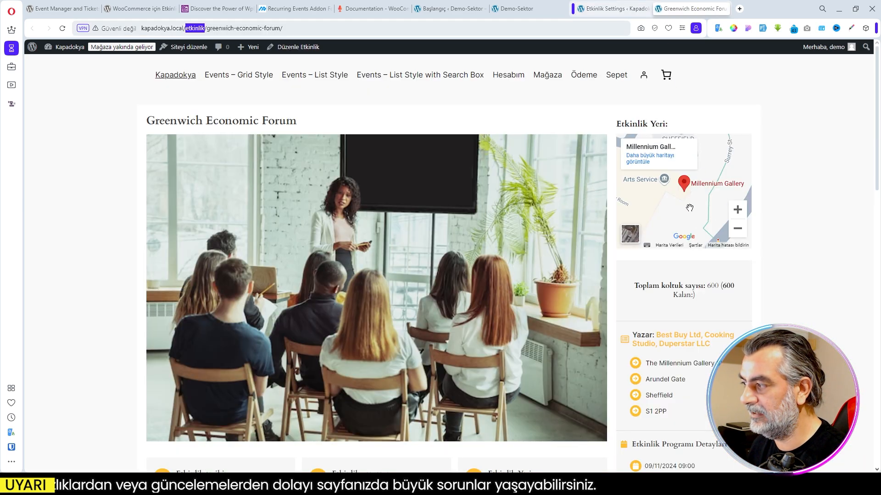
click(577, 10)
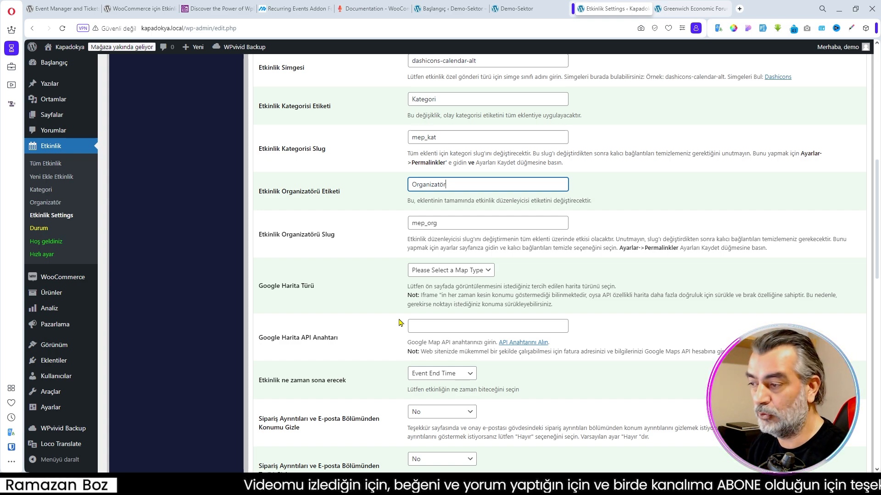
click(487, 274)
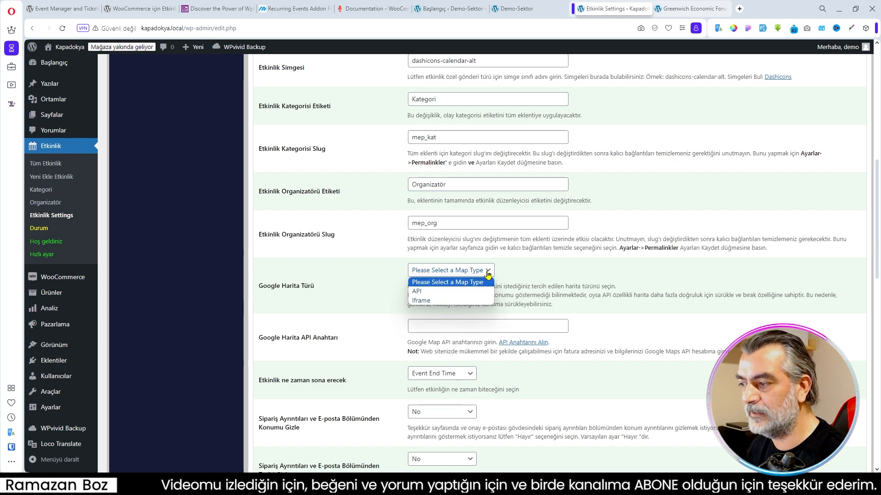
click(433, 301)
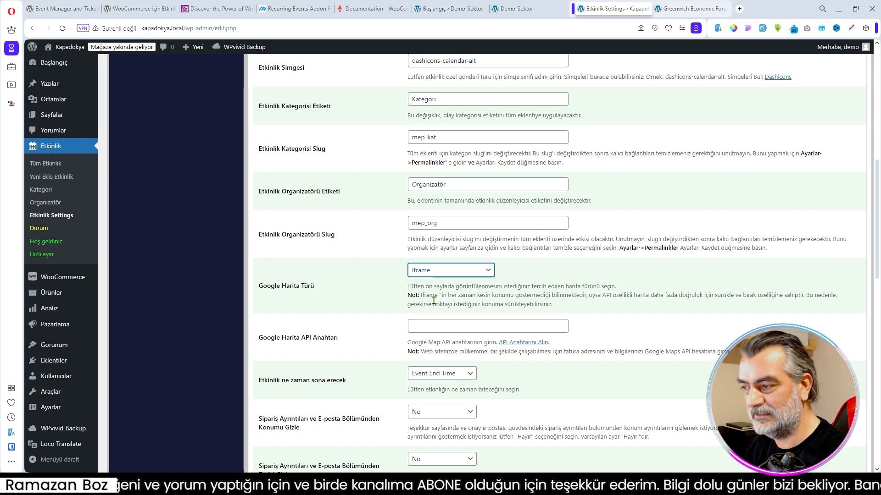
click(659, 294)
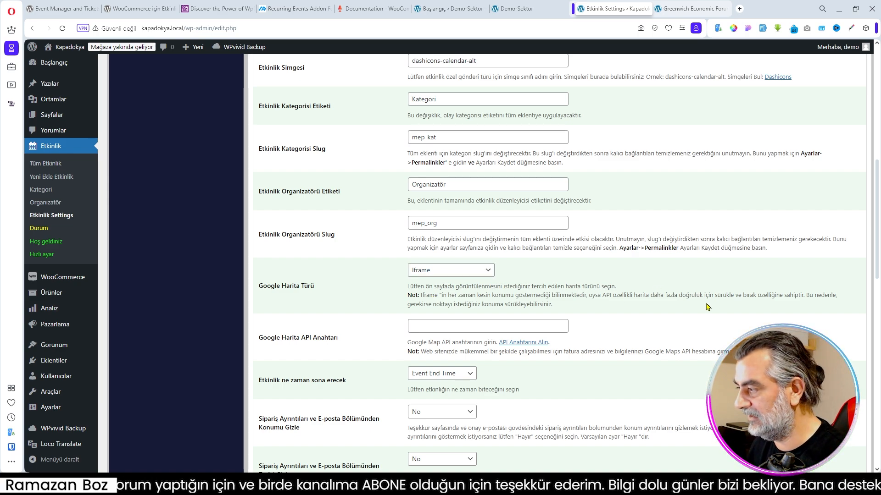
drag(579, 296, 678, 296)
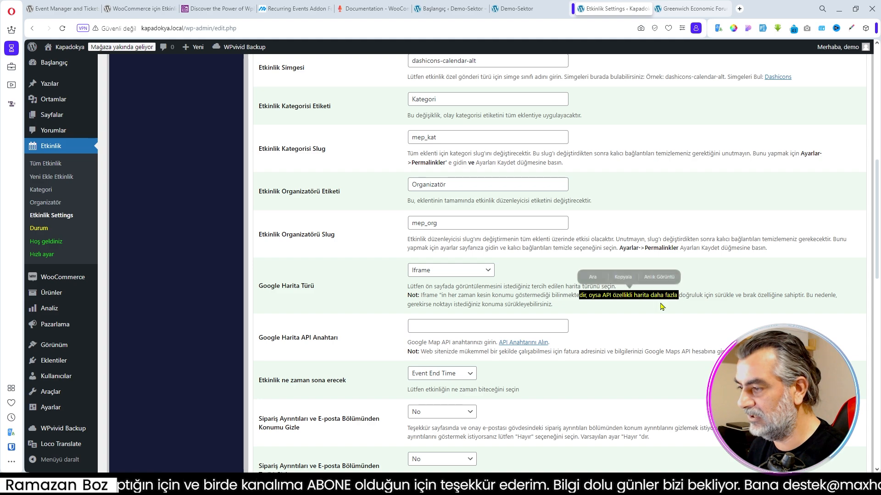
click(530, 284)
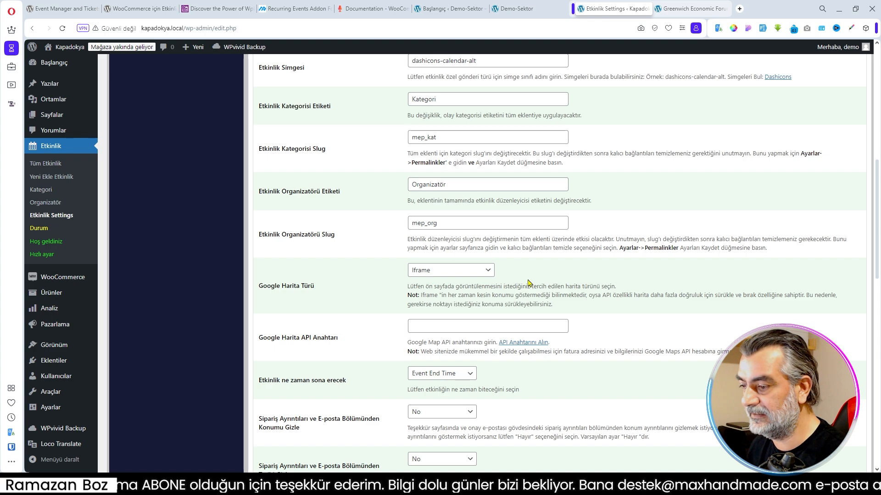
- Review the remaining general settings, including event expiry, checkout redirection, ticket and cart timing, icon loading, sold-out handling and map zoom
scroll(467, 313, down, 2)
scroll(352, 315, down, 2)
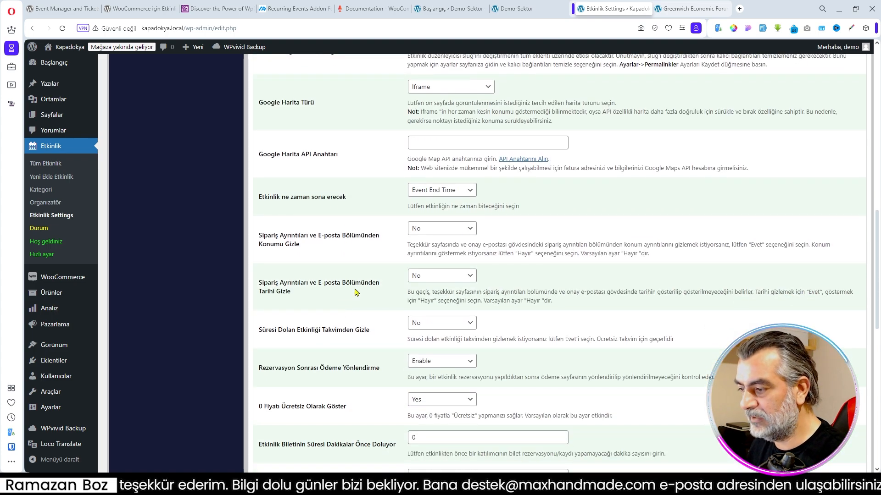
scroll(356, 292, down, 1)
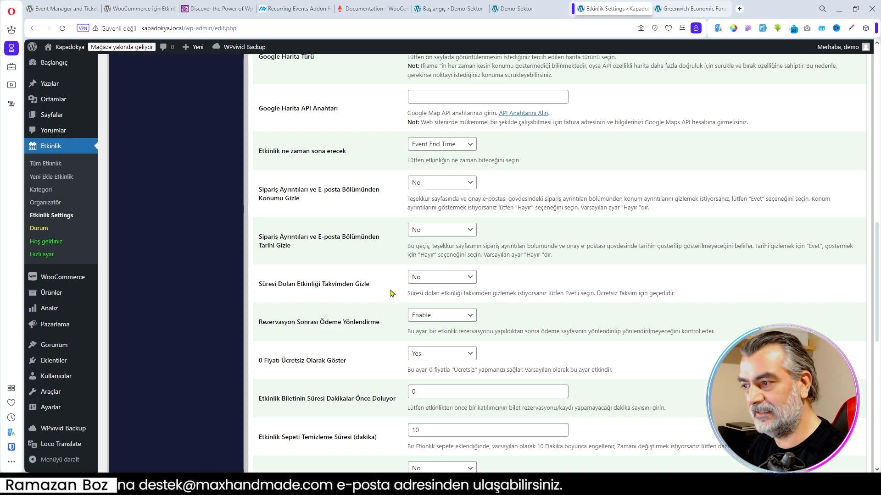
scroll(510, 291, down, 4)
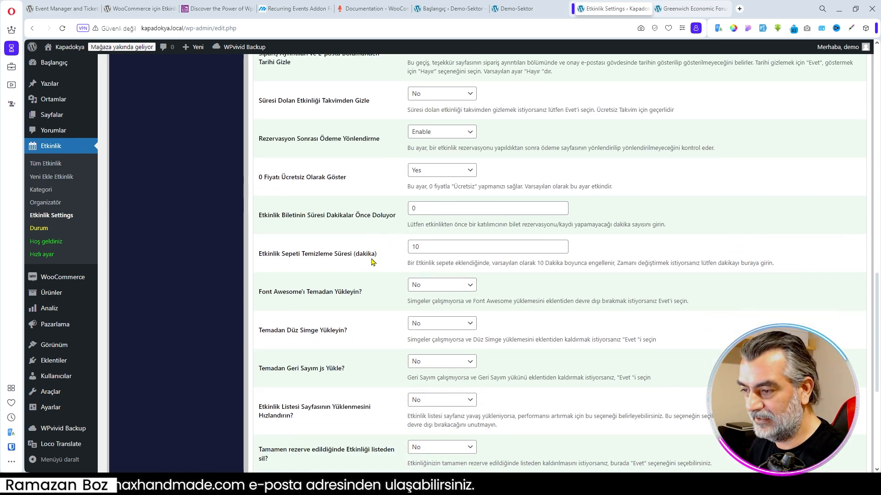
scroll(366, 261, down, 4)
scroll(370, 290, down, 1)
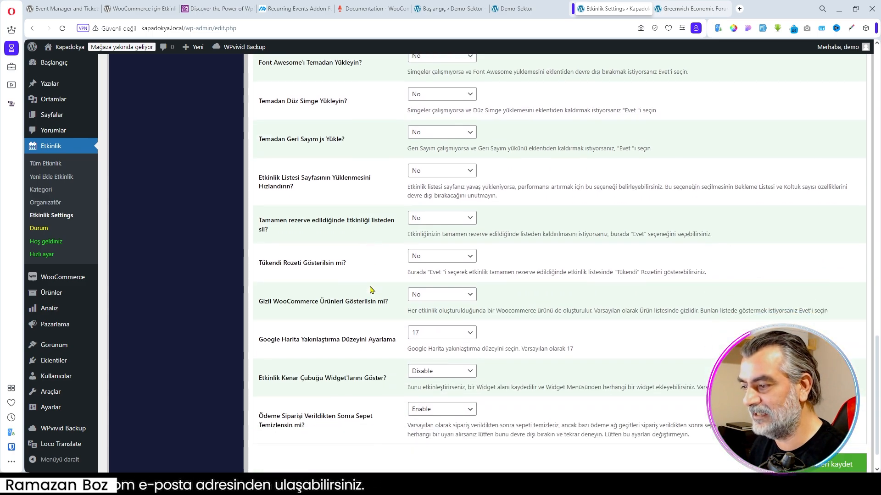
scroll(367, 283, up, 20)
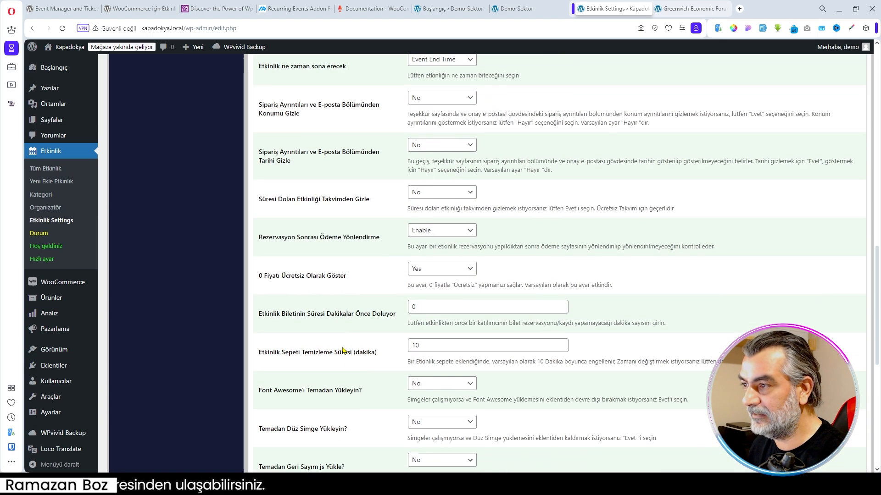
scroll(344, 351, down, 20)
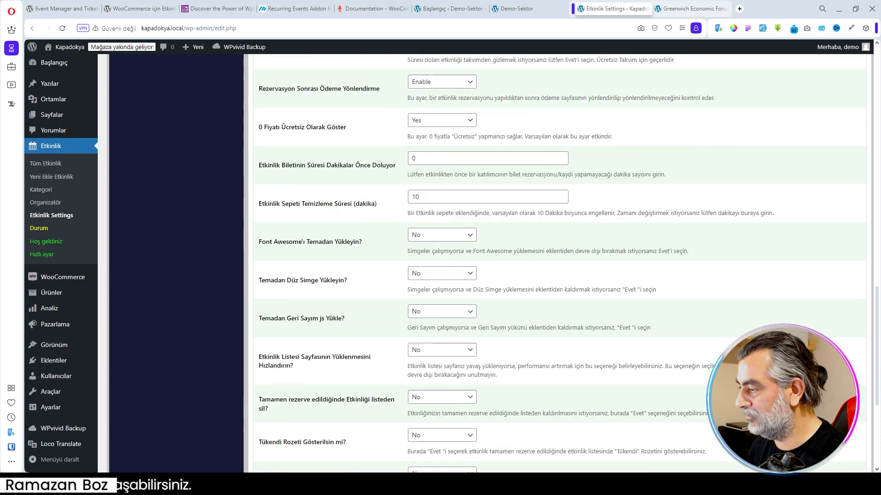
- Open the Ayarlar section and review the event list options for price, multiple dates, organizer, location and time
scroll(210, 228, up, 20)
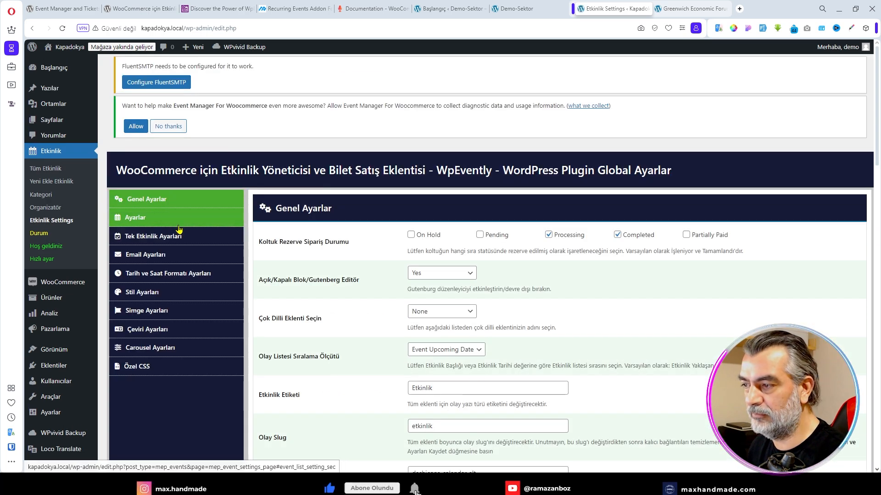
click(144, 222)
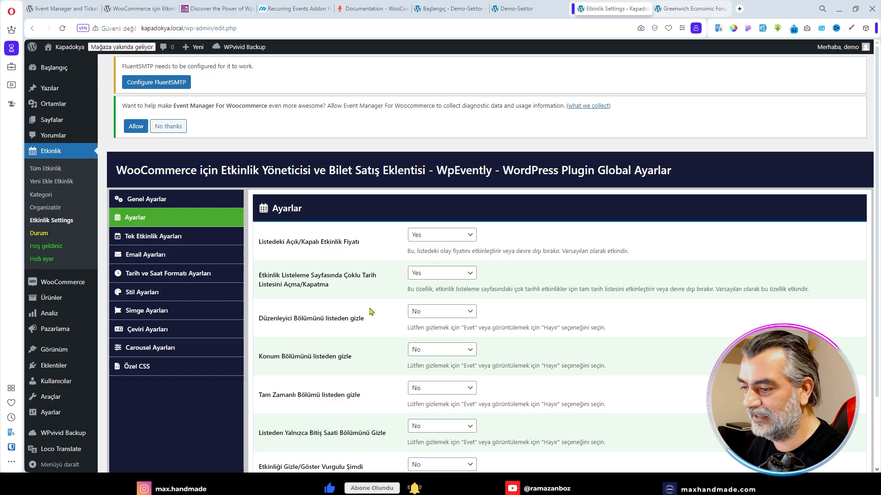
scroll(371, 312, down, 3)
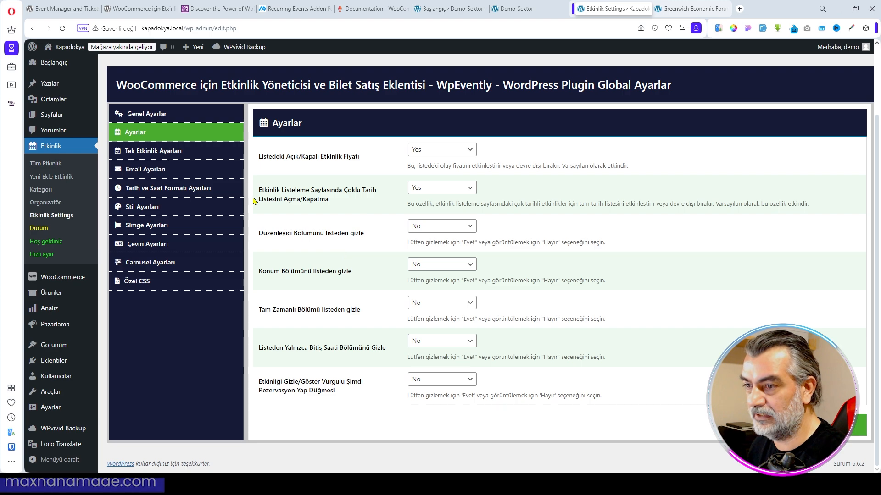
- Open Tek Etkinlik Ayarları and examine the page template, section visibility and speaker list options, keeping the speaker list at No
click(153, 151)
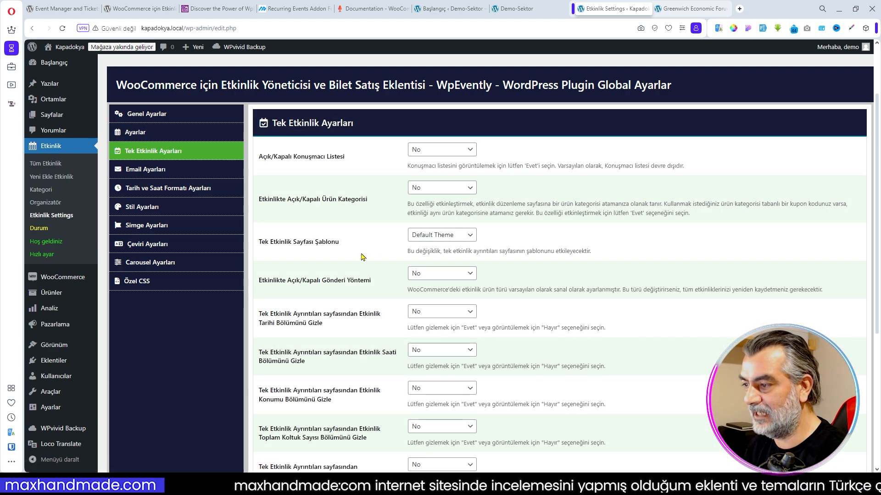
scroll(367, 255, down, 3)
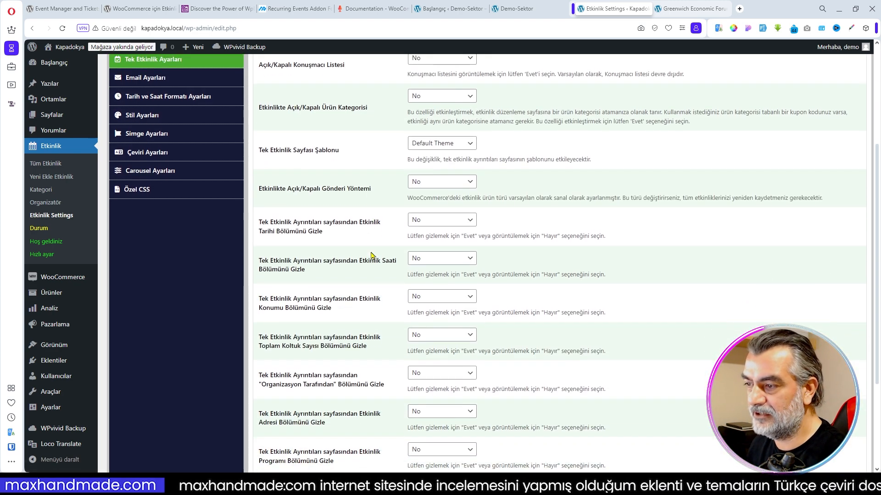
scroll(371, 255, up, 4)
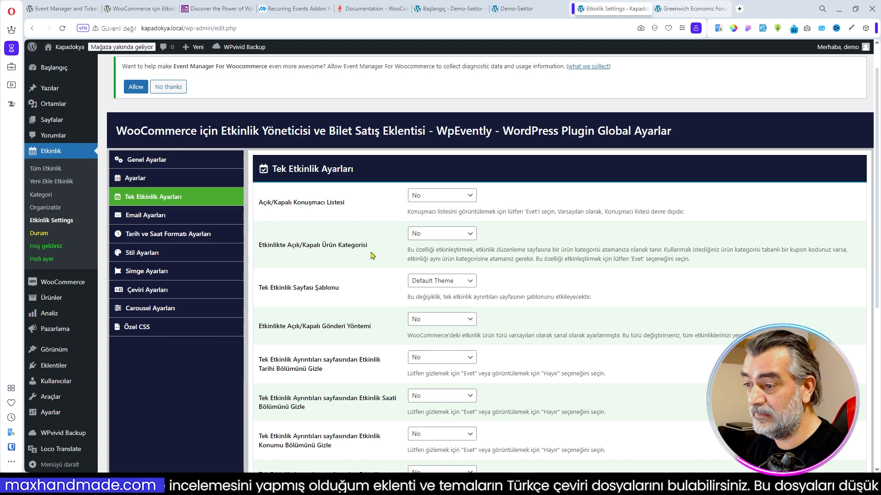
scroll(372, 256, down, 1)
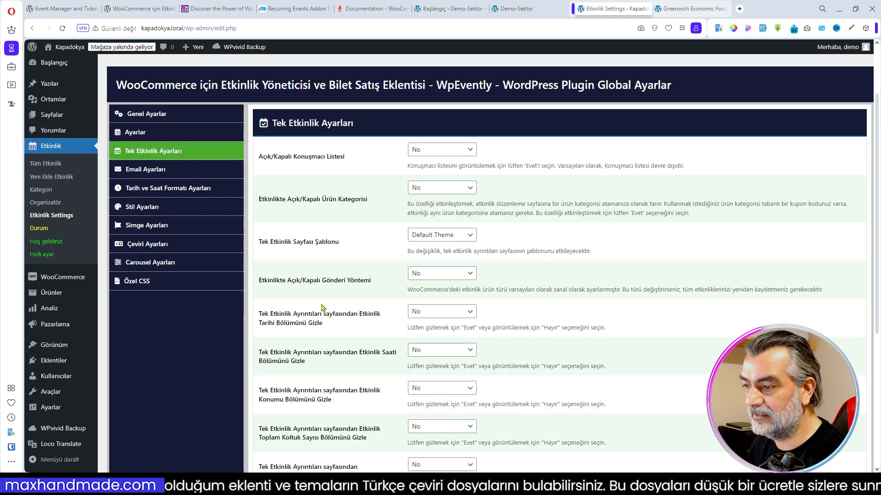
scroll(330, 293, down, 1)
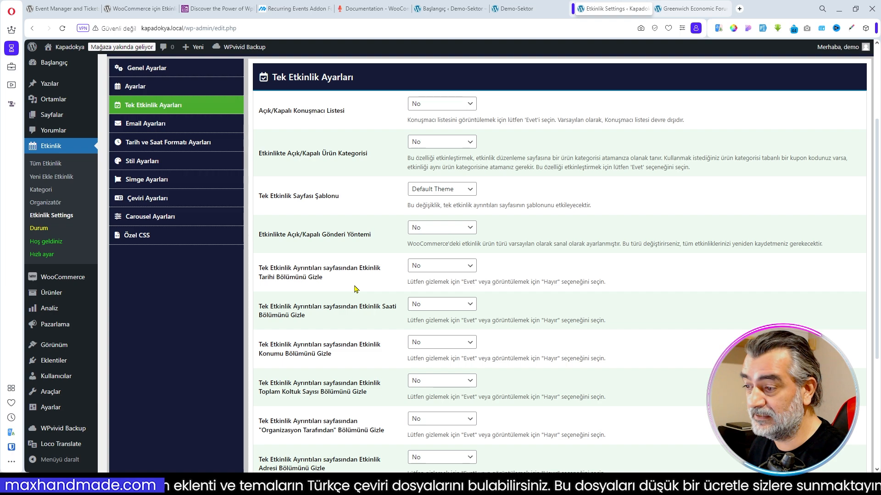
scroll(356, 253, down, 3)
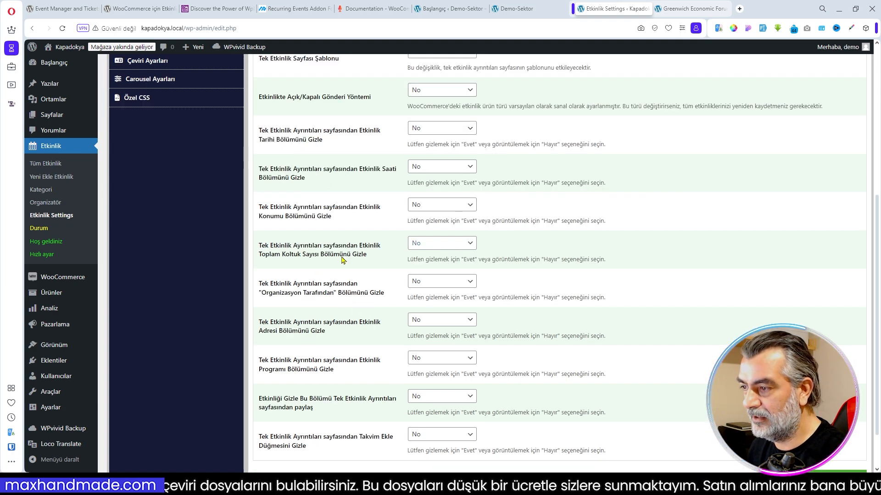
scroll(314, 164, up, 4)
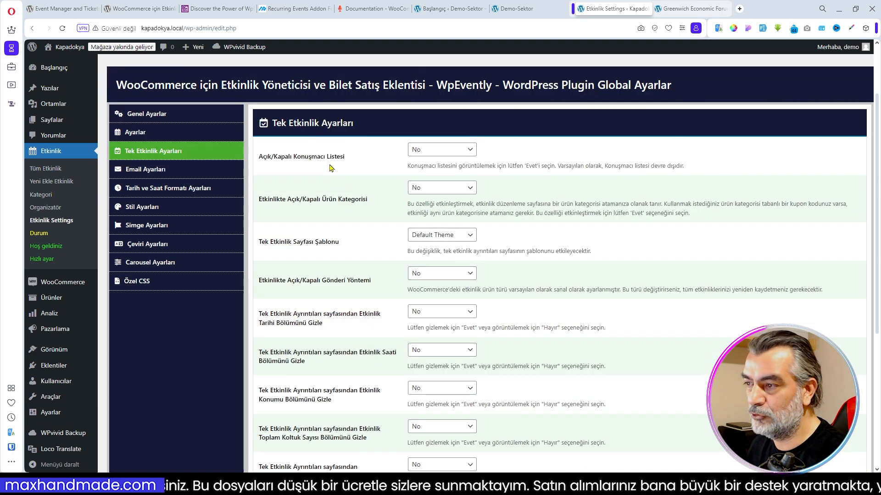
click(448, 151)
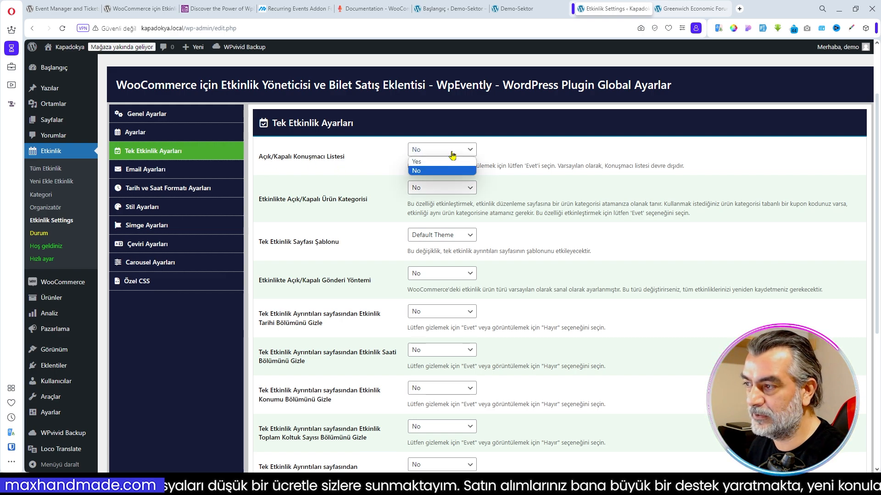
click(433, 176)
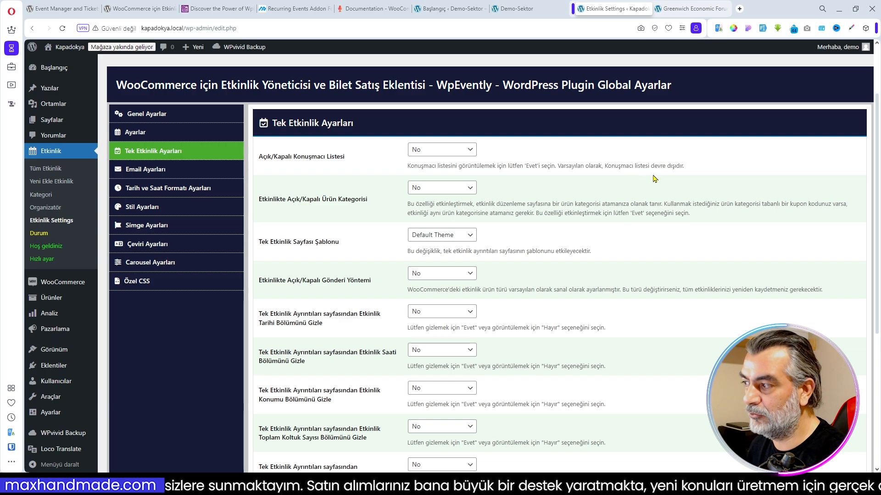
- Review the speaker list, page template and section visibility options in Tek Etkinlik Ayarları, and examine the Greenwich Economic Forum page's current layout
click(454, 152)
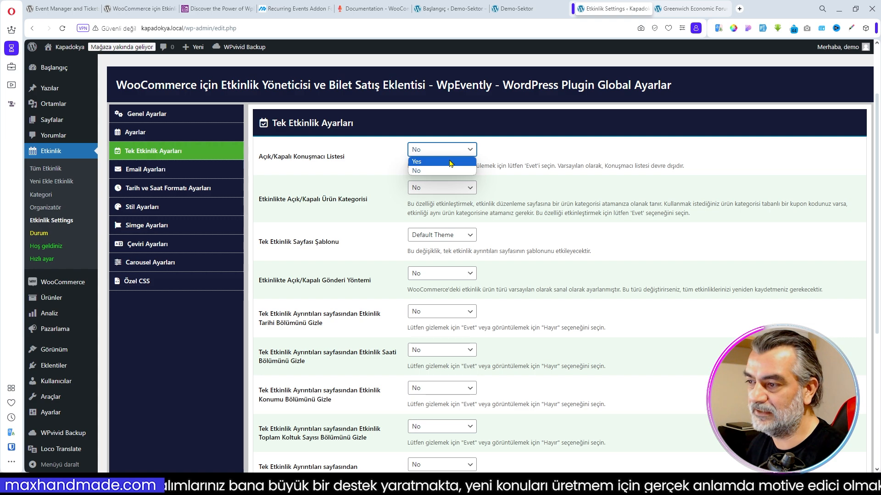
click(354, 168)
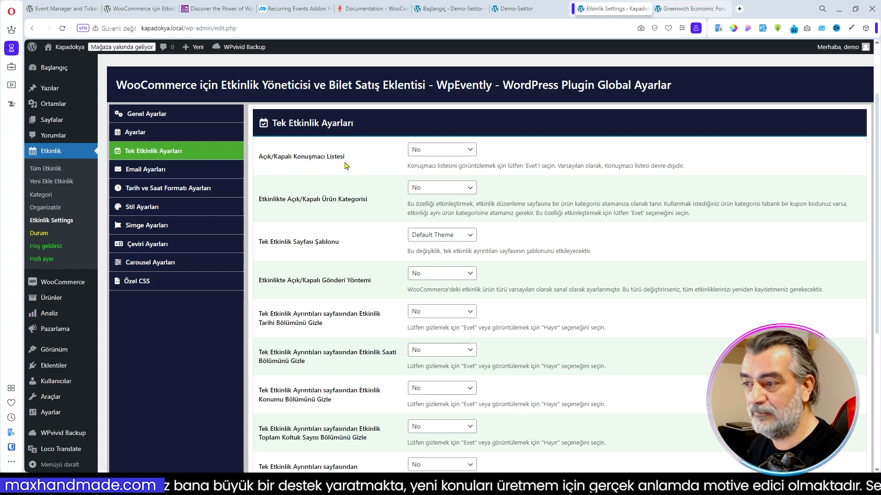
click(452, 239)
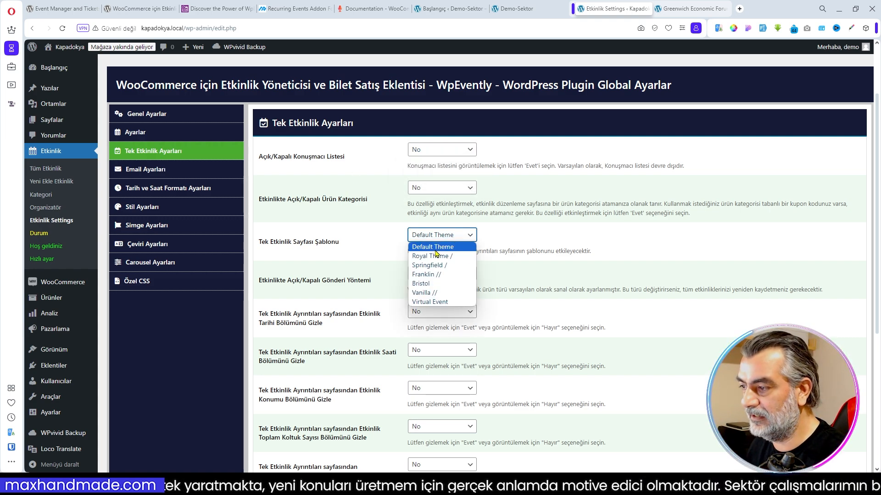
scroll(373, 242, down, 1)
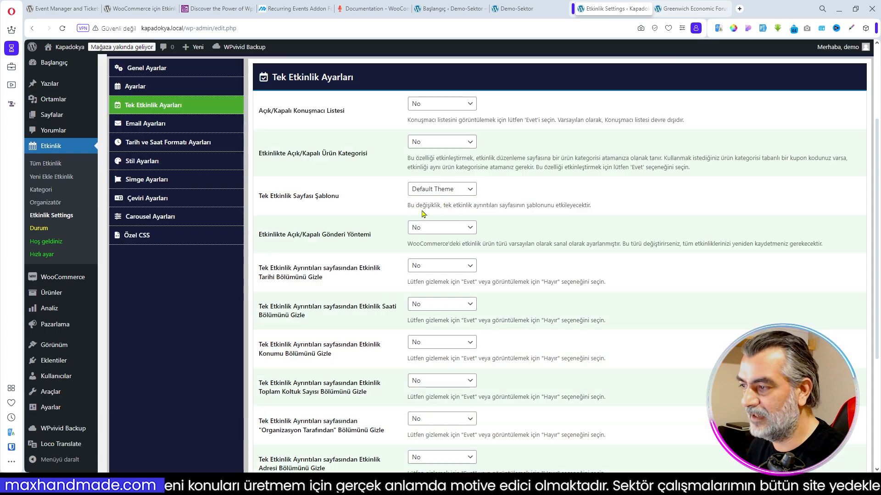
scroll(382, 220, down, 1)
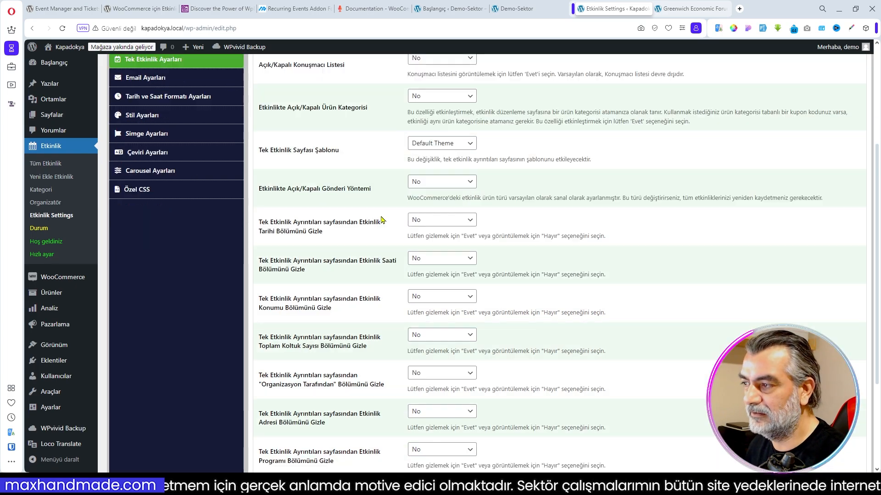
click(690, 10)
scroll(518, 275, down, 8)
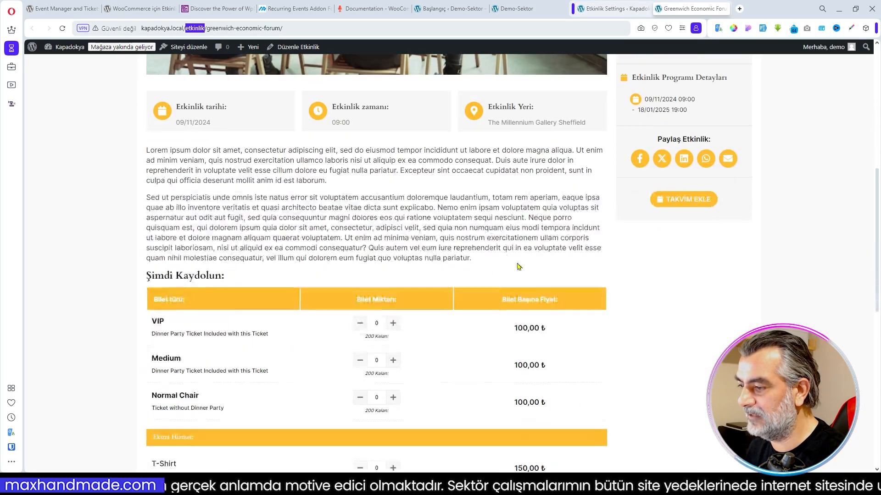
scroll(517, 275, up, 8)
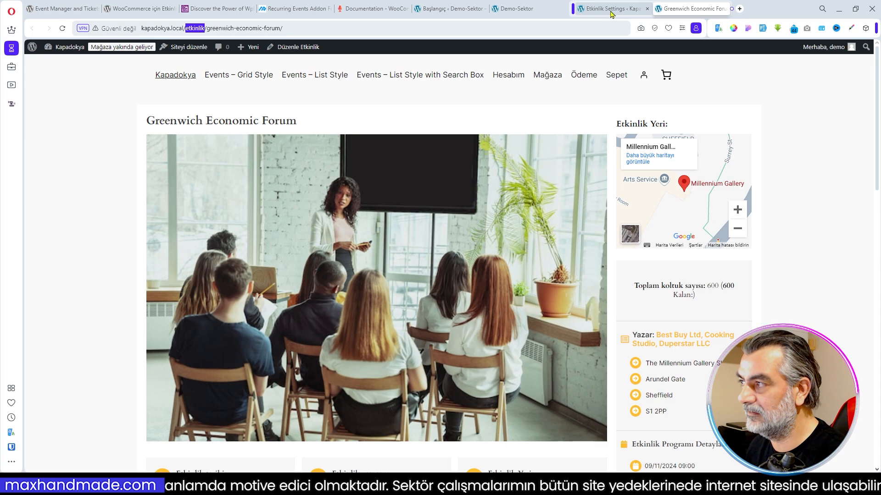
- Try the Royal Theme as the Tek Etkinlik Sayfası Şablonu and save the single event settings
click(611, 10)
click(470, 145)
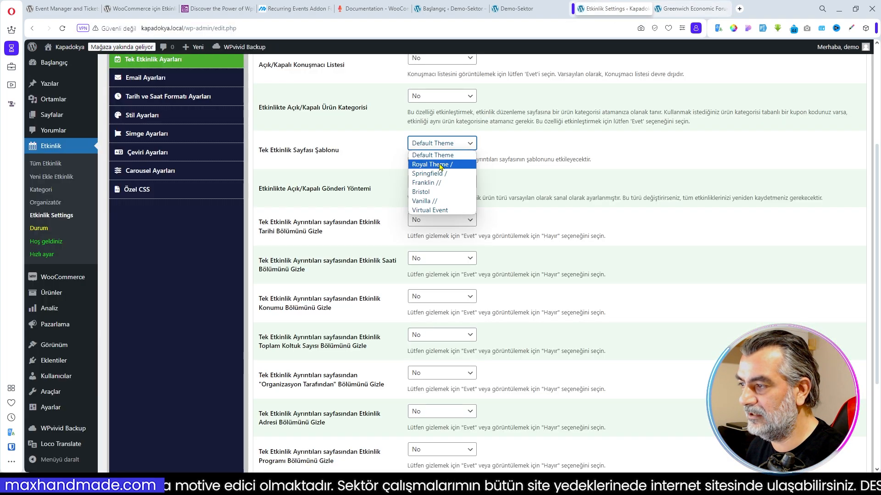
click(441, 166)
scroll(633, 241, down, 3)
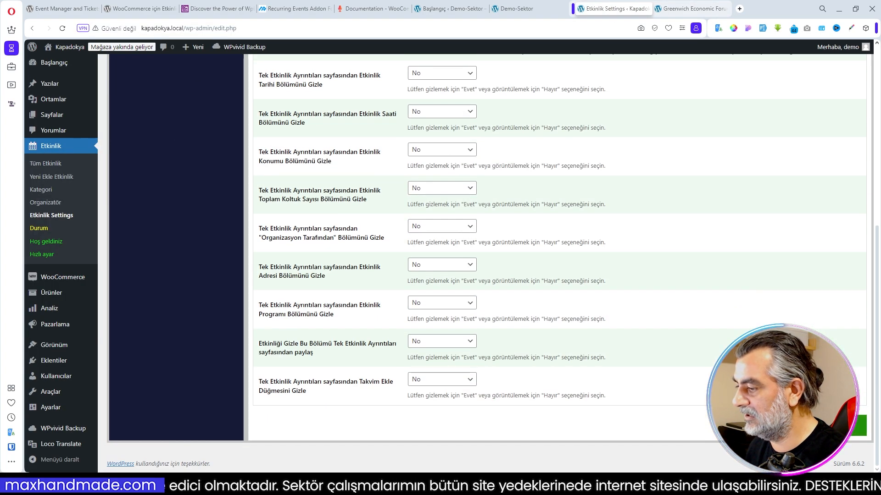
click(530, 12)
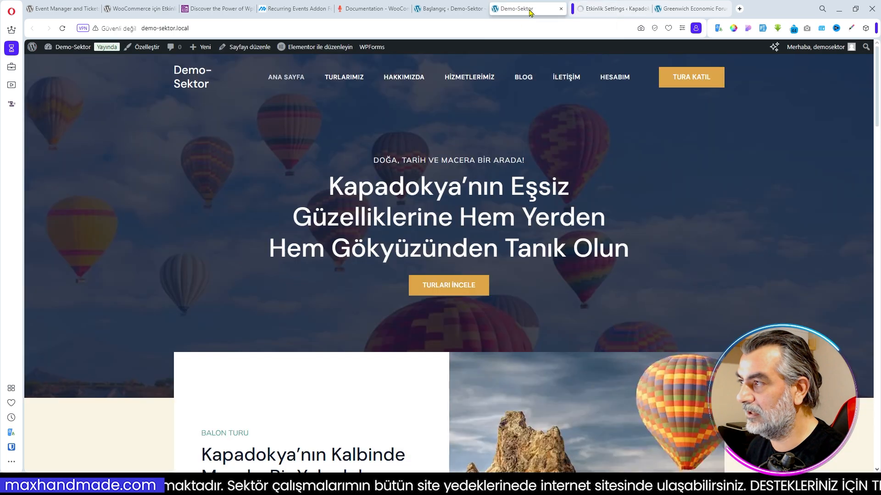
click(610, 10)
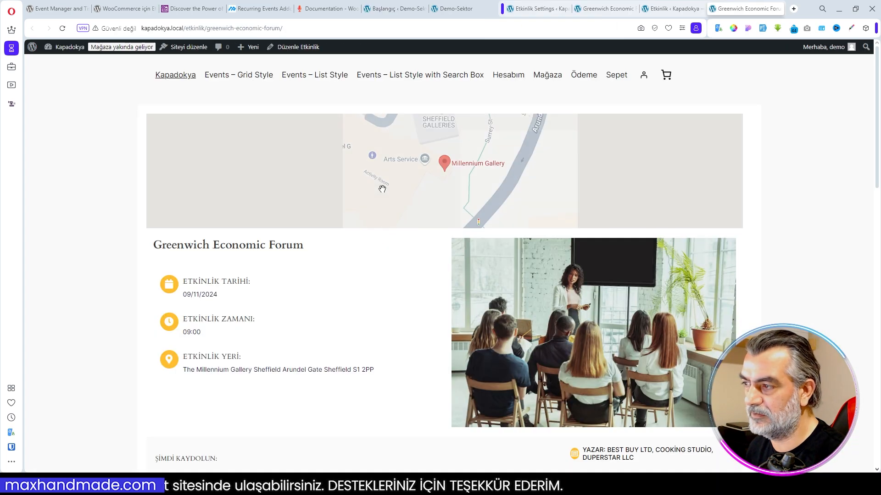
- Examine the Royal Theme layout of the Greenwich Economic Forum page, including the map, ticket table, extra services and description
scroll(367, 177, down, 3)
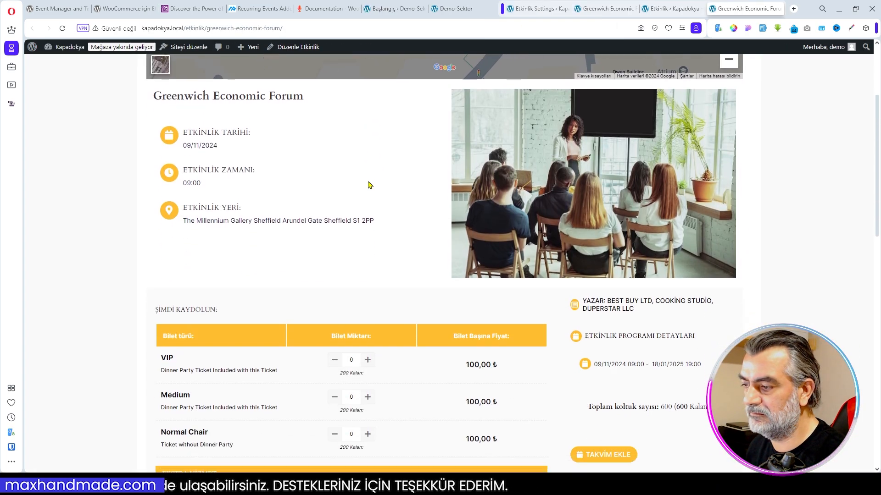
scroll(370, 185, down, 7)
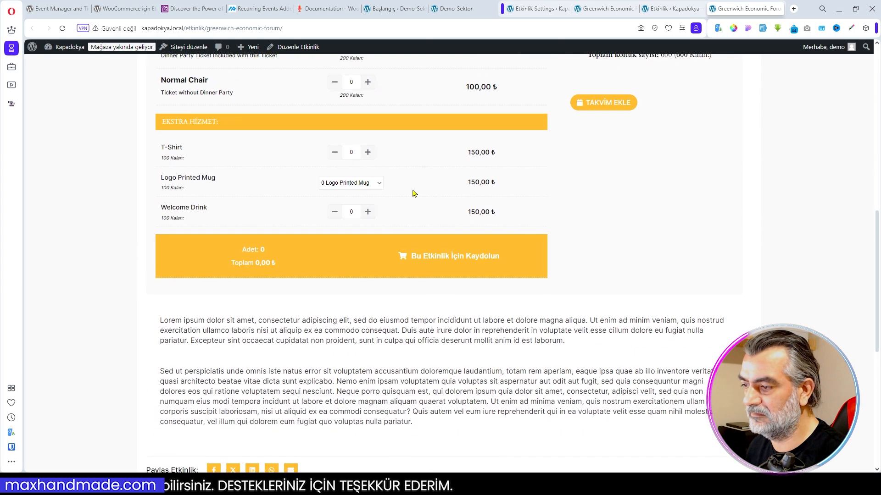
scroll(412, 192, down, 3)
scroll(580, 237, down, 3)
scroll(579, 237, up, 10)
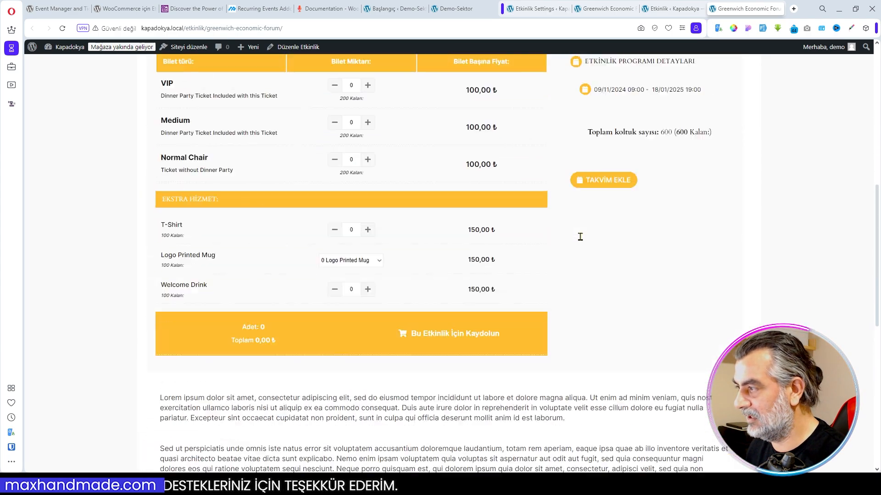
scroll(550, 169, up, 4)
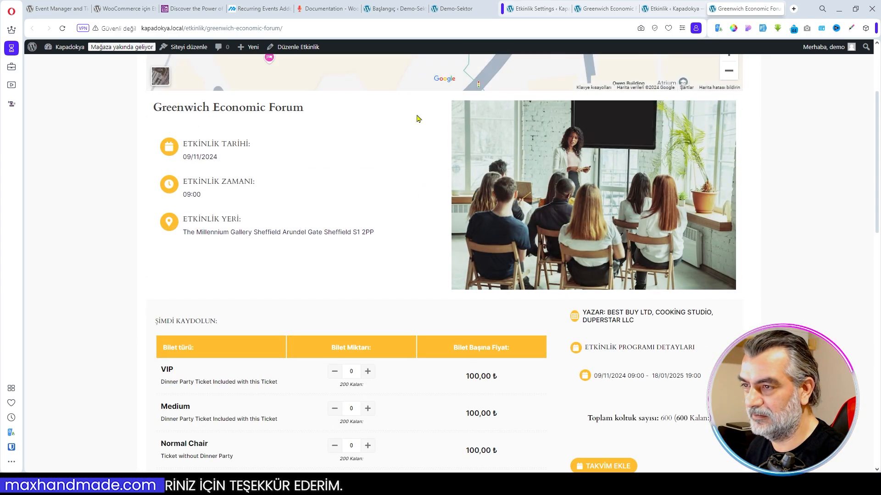
- Set the Tek Etkinlik Sayfası Şablonu back to Default Theme and save the single event settings
click(549, 9)
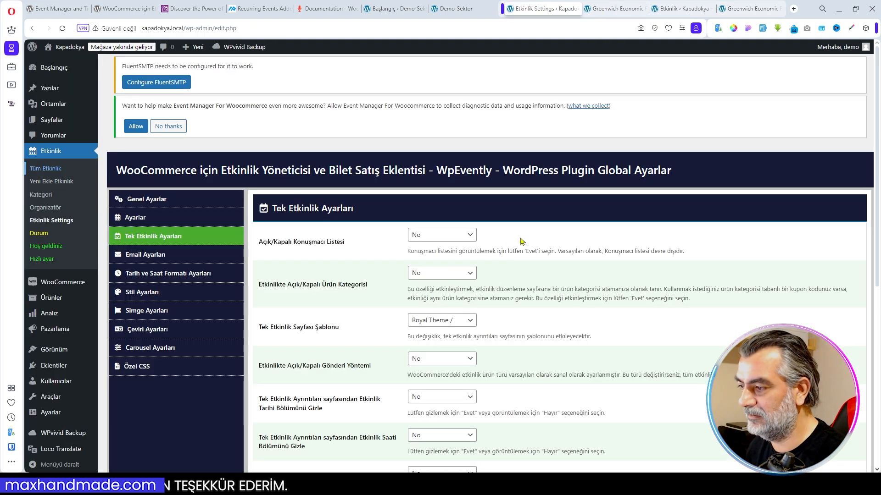
click(471, 321)
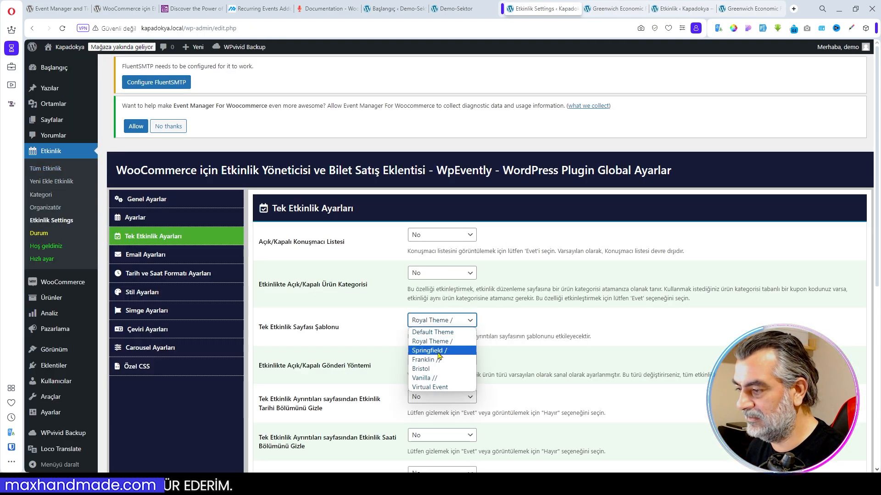
click(432, 332)
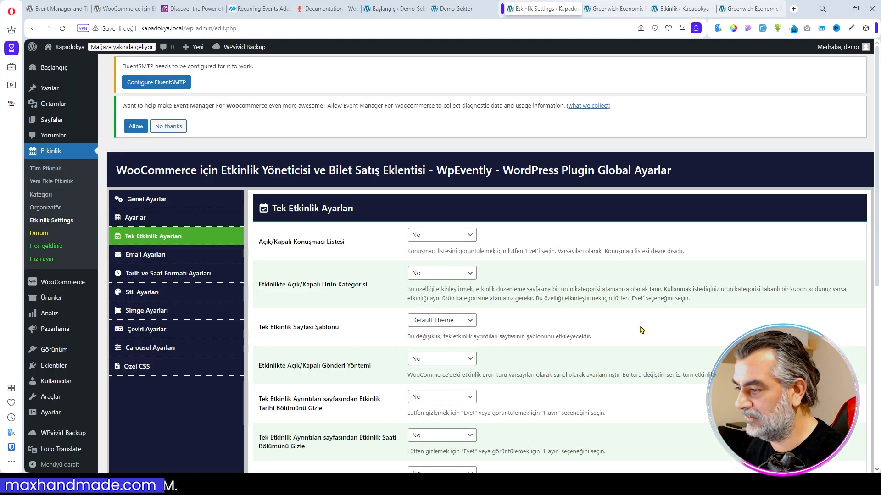
scroll(710, 330, down, 5)
scroll(709, 331, down, 1)
click(828, 426)
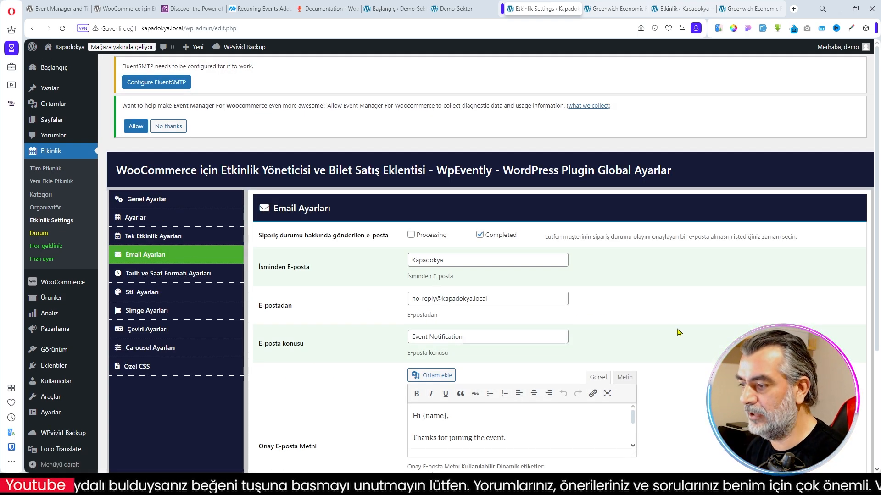
- Review the Email Ayarları section, enlarging the Onay E-posta Metni editor to read the confirmation template and its dynamic tags
scroll(679, 332, down, 3)
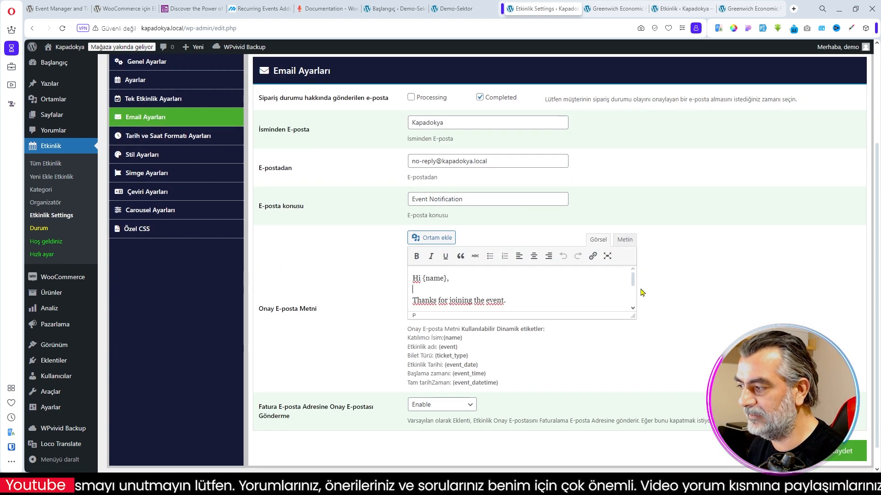
drag(631, 315, 627, 455)
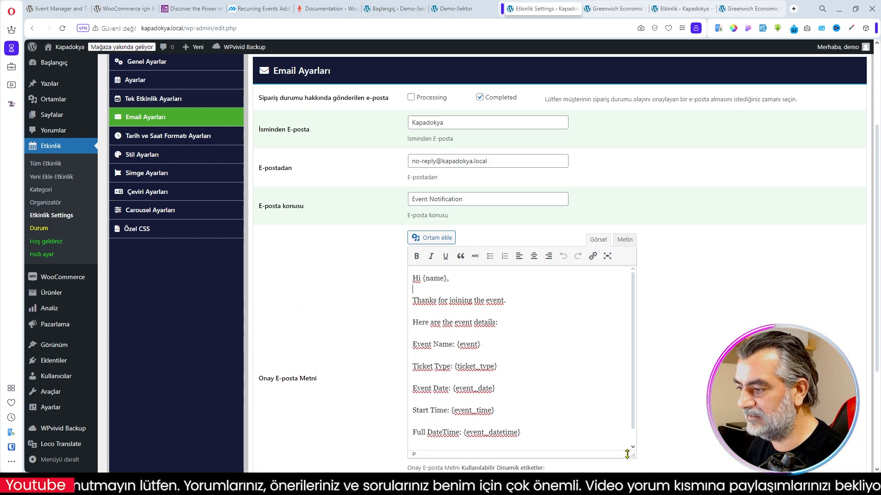
scroll(483, 337, down, 1)
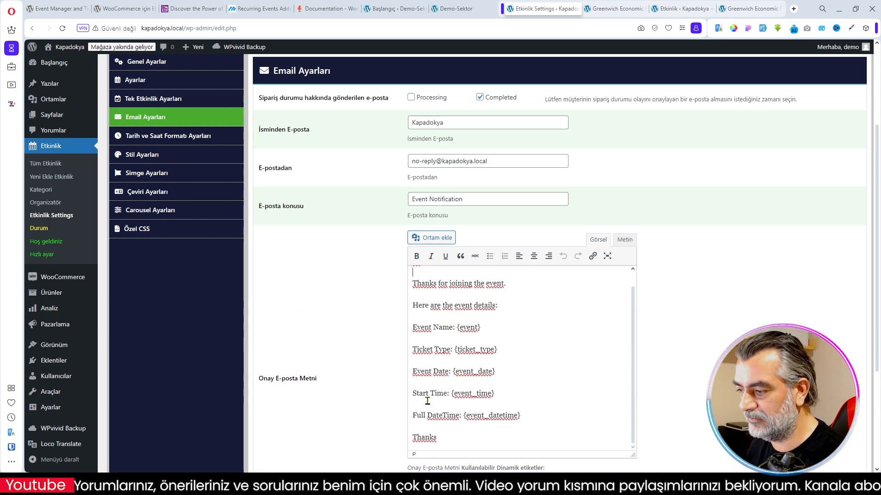
scroll(615, 351, down, 4)
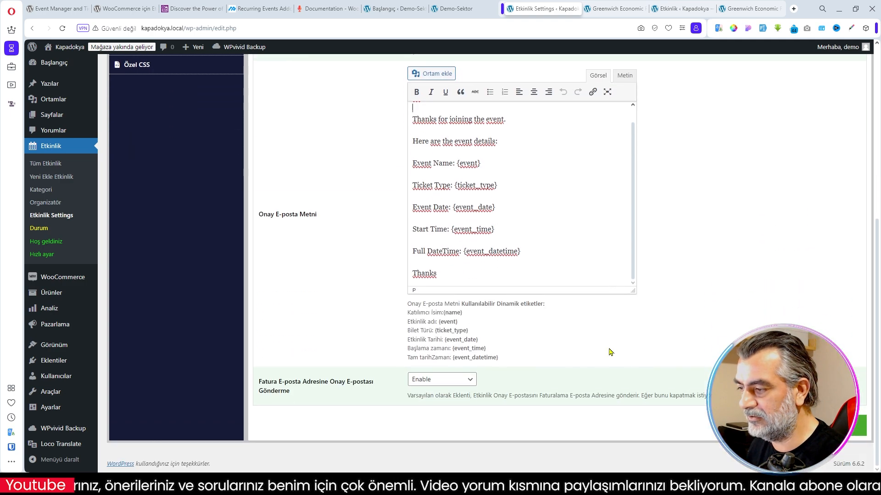
drag(467, 331, 435, 331)
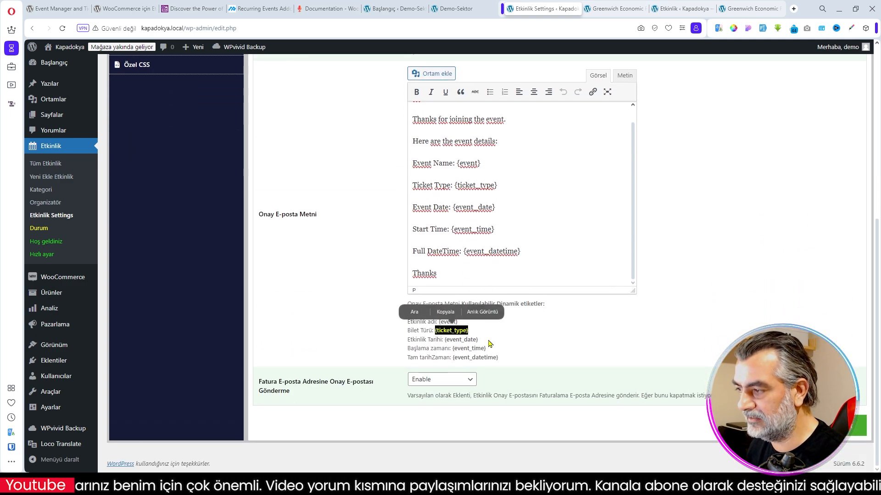
click(543, 345)
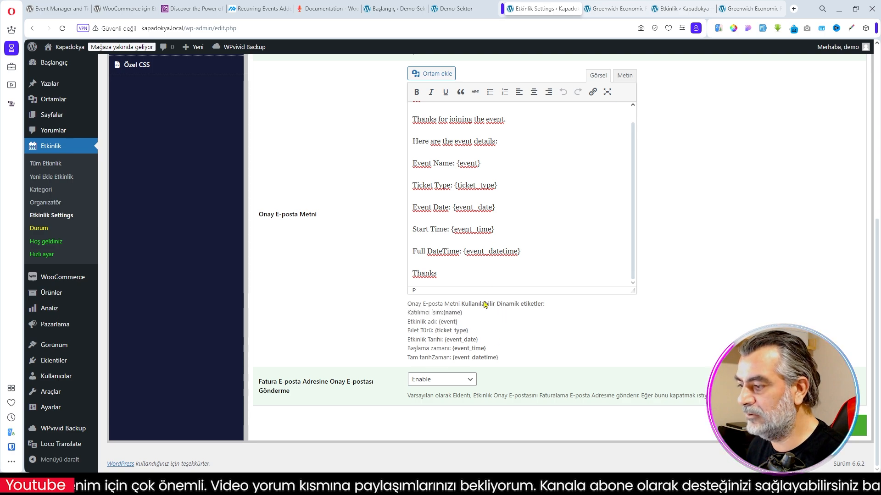
scroll(447, 221, up, 1)
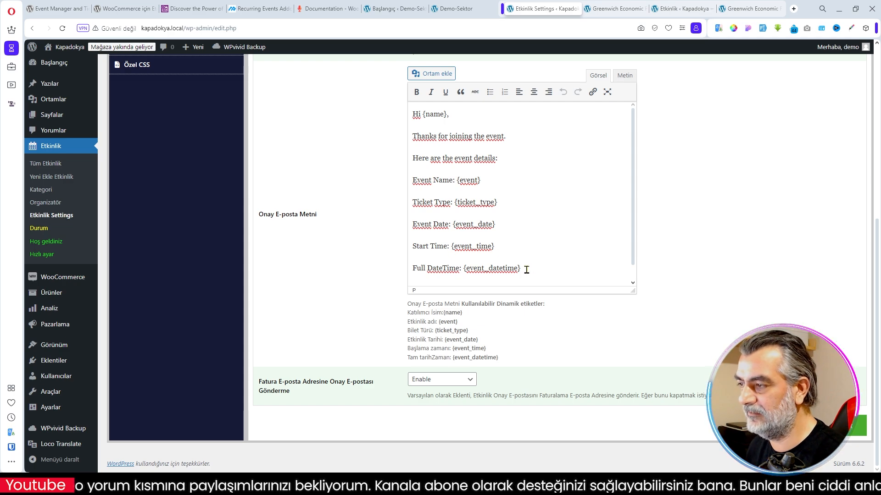
scroll(515, 269, up, 3)
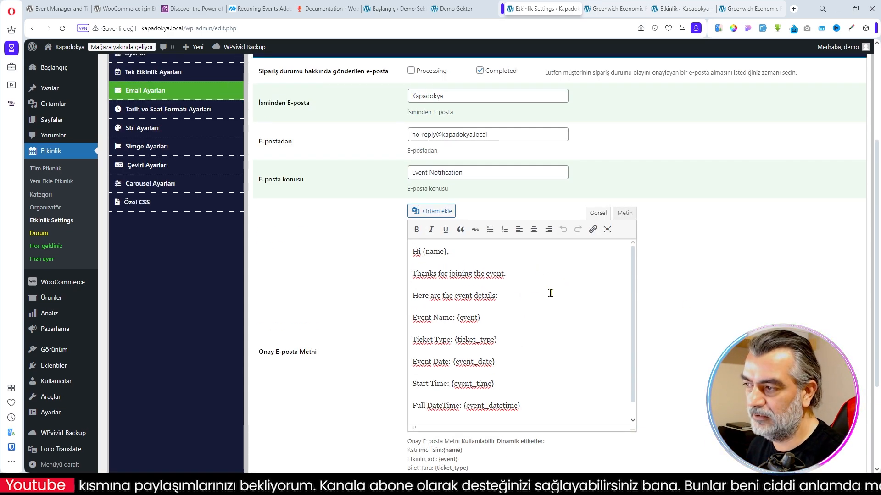
scroll(700, 325, up, 4)
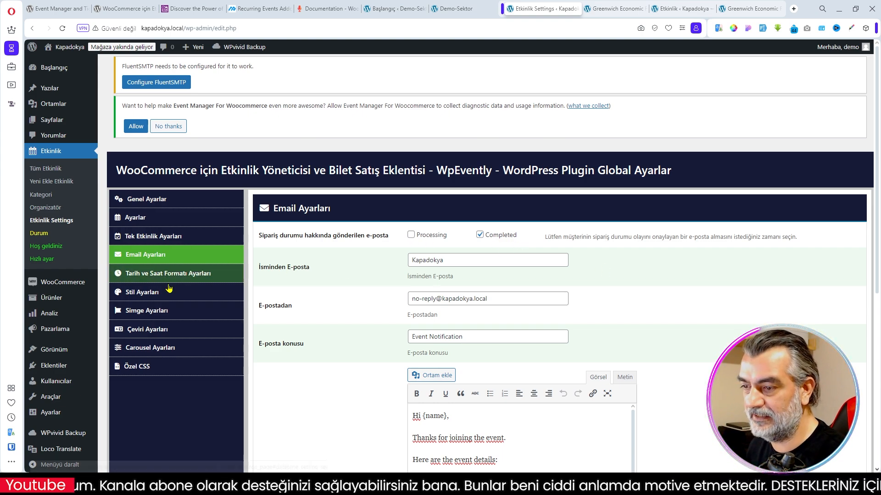
- Review the date and time format settings and the Stil Ayarları colours for labels, buttons, FAQ headings and the Royal template
click(215, 280)
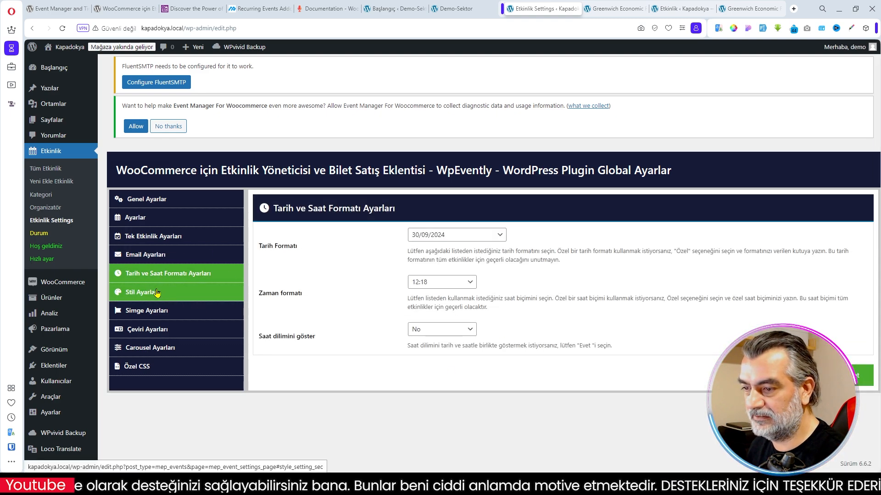
click(216, 292)
scroll(528, 353, down, 1)
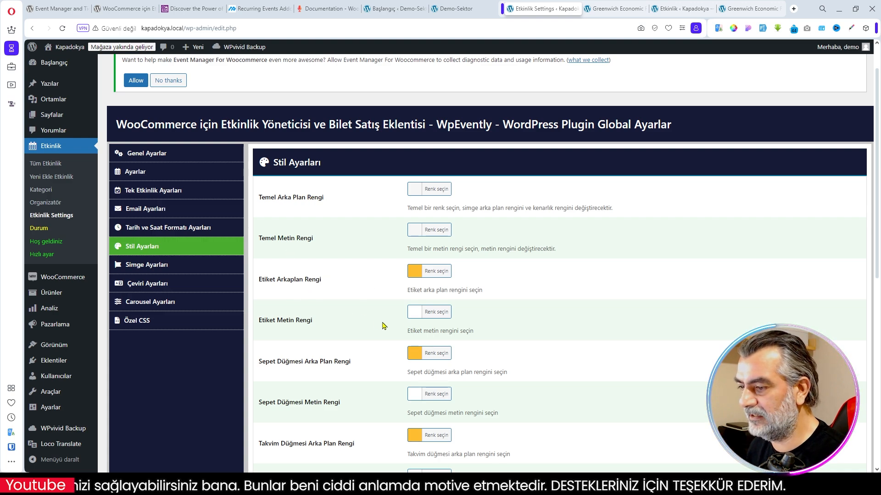
scroll(380, 321, down, 4)
scroll(512, 326, down, 4)
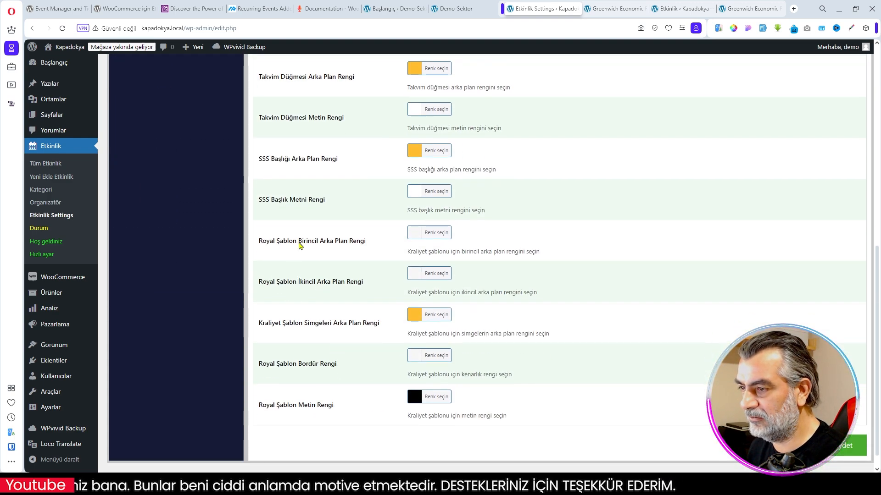
scroll(317, 339, up, 5)
scroll(316, 279, up, 2)
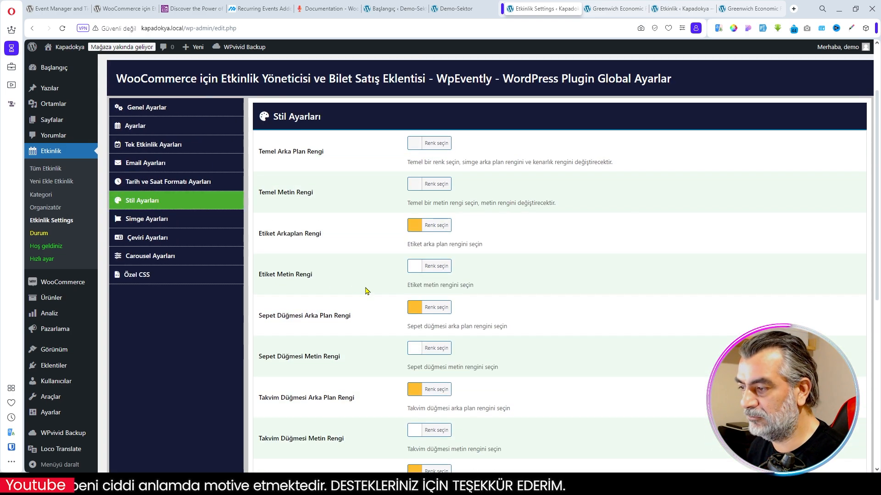
- Open Simge Ayarları and review the icon choices for event date, time, location and organizer
click(153, 220)
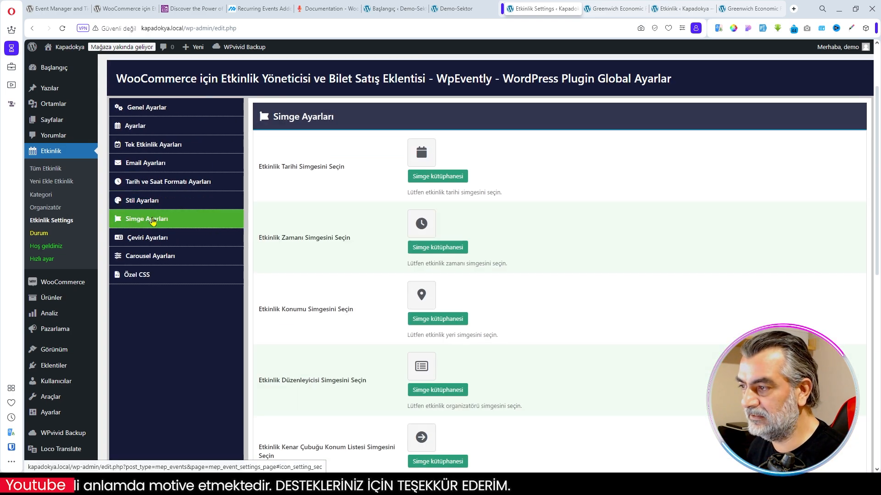
scroll(535, 362, down, 4)
scroll(559, 339, up, 6)
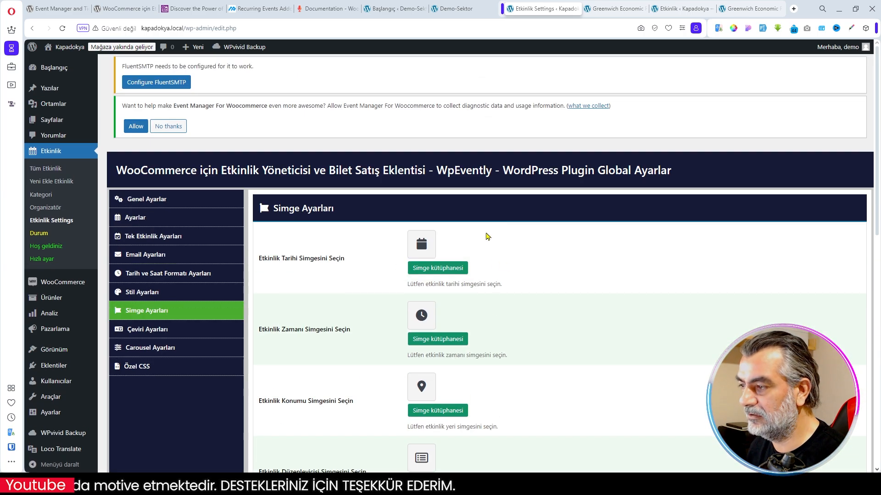
scroll(395, 310, down, 2)
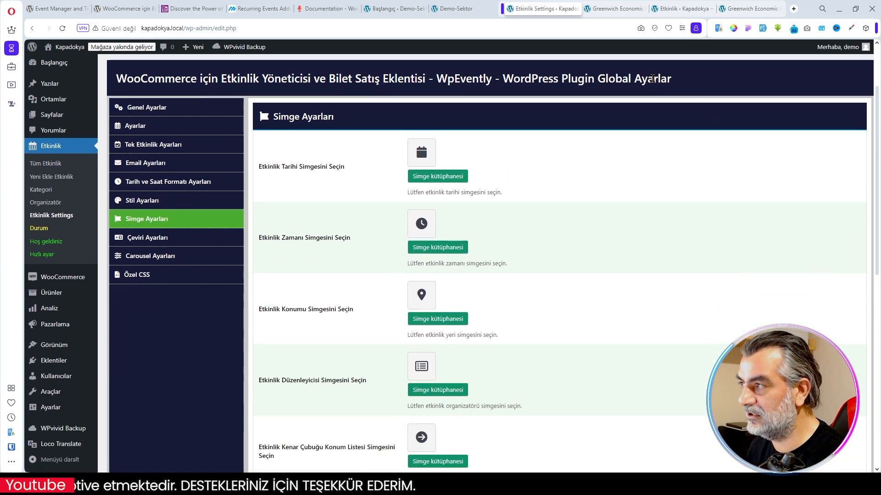
- Check the date, time and location icons on the Greenwich Economic Forum event page, returning to the plugin settings
click(623, 11)
scroll(673, 221, down, 3)
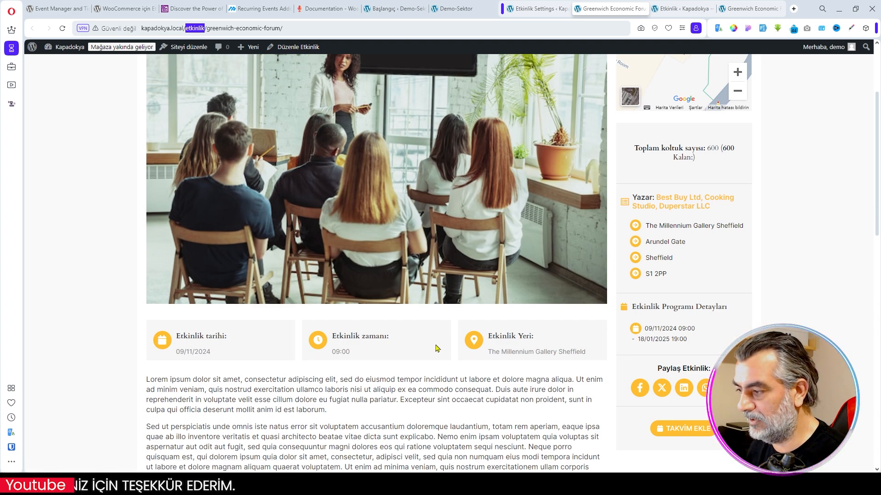
click(534, 8)
- Review the Çeviri Ayarları text fields, examining the Rezervasyon Yap and Fiyat Başlıyor labels with their Book Now and Price Starts from texts
click(159, 238)
scroll(492, 237, down, 2)
scroll(496, 239, down, 8)
scroll(522, 230, down, 18)
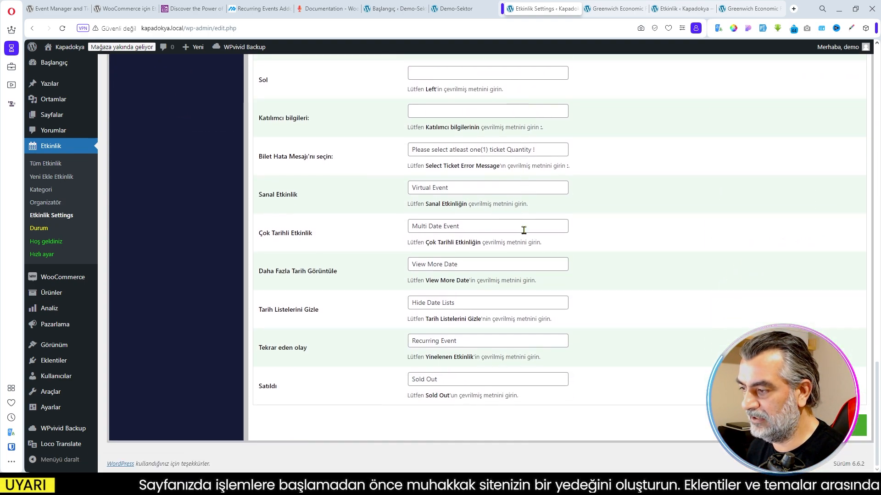
scroll(475, 305, up, 20)
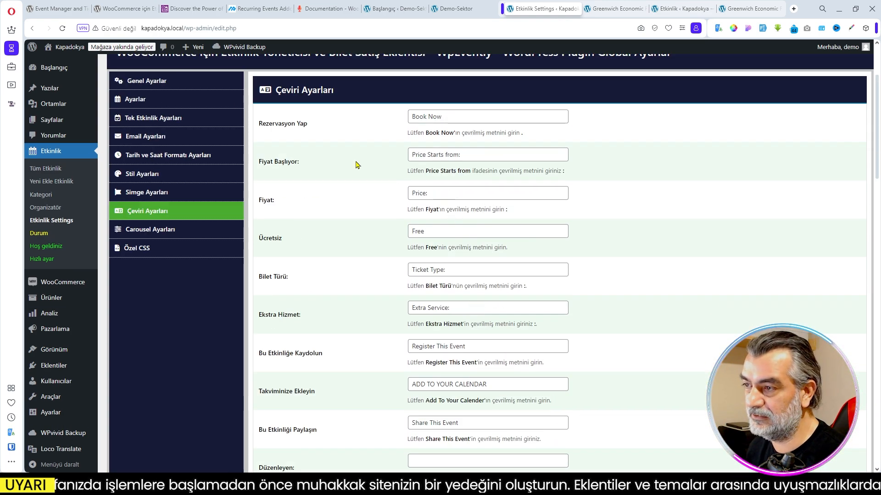
drag(319, 127, 259, 124)
drag(525, 133, 407, 134)
drag(592, 173, 402, 159)
click(434, 154)
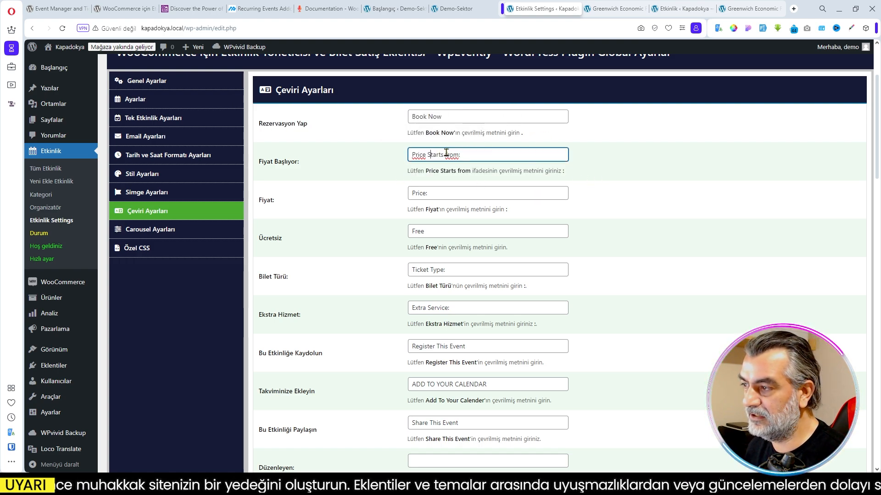
click(433, 117)
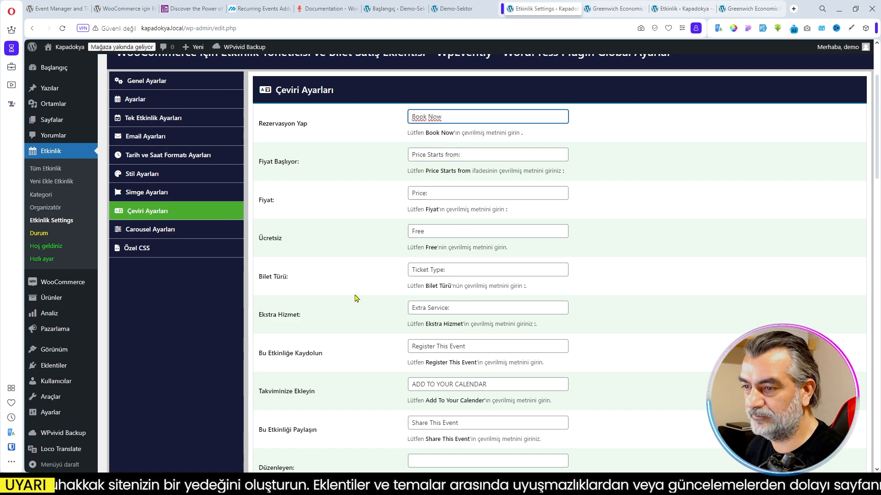
- Review the Carousel Ayarları autoplay, loop and speed options, and open the Özel CSS section
click(168, 229)
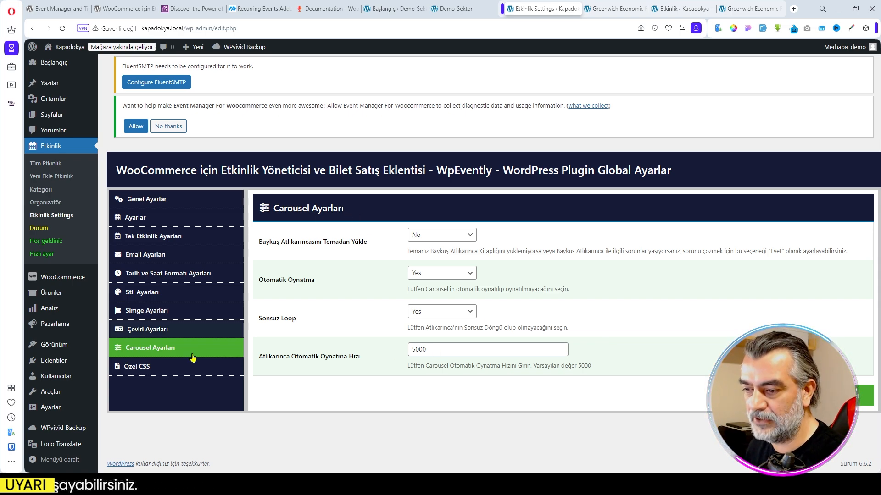
click(212, 364)
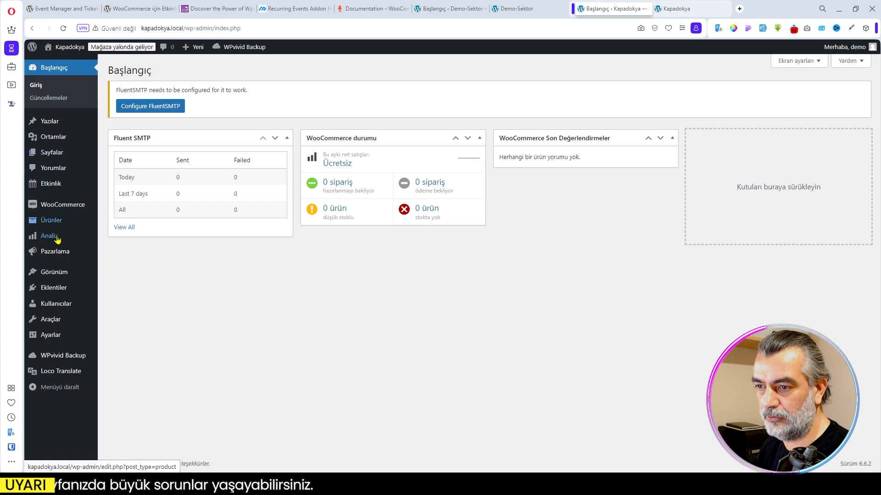
- Add the Astra theme from the WordPress theme library and activate it
mouse_move(55, 274)
click(153, 276)
click(196, 71)
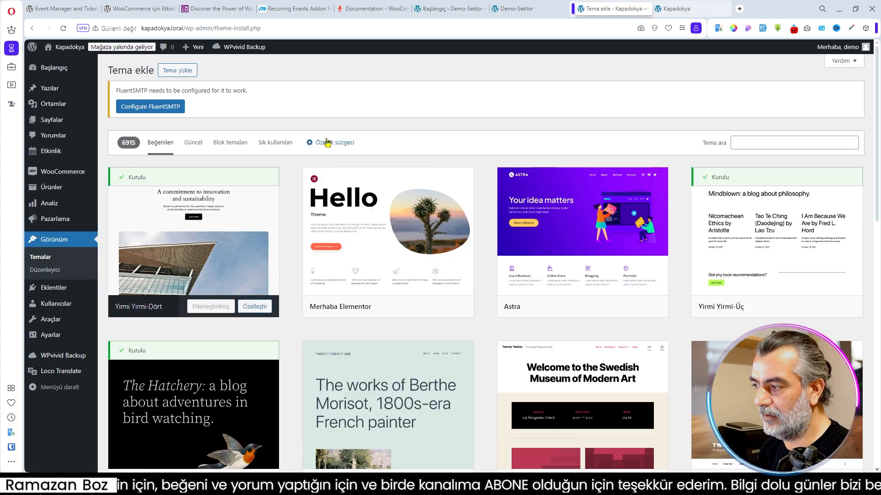
mouse_move(560, 309)
click(588, 307)
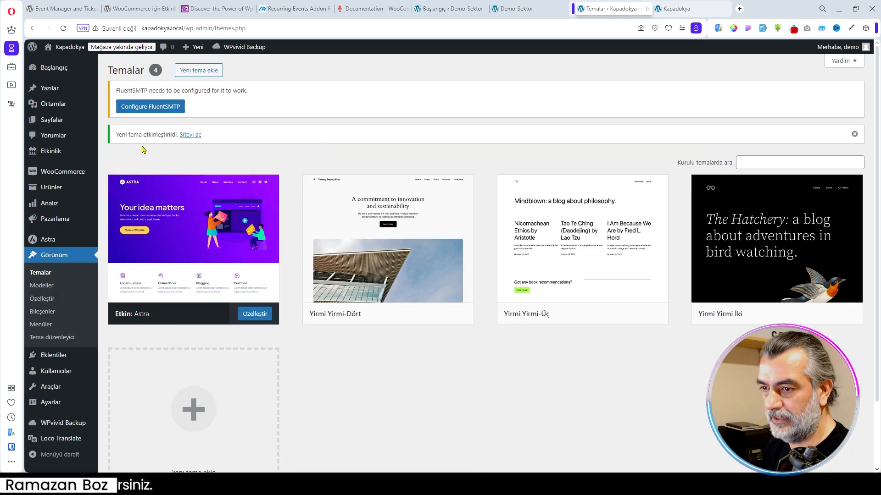
- Install the starter templates (Başlangıç şablonları) from the Astra dashboard and dismiss the Starter Templates banner on the WordPress dashboard
mouse_move(50, 242)
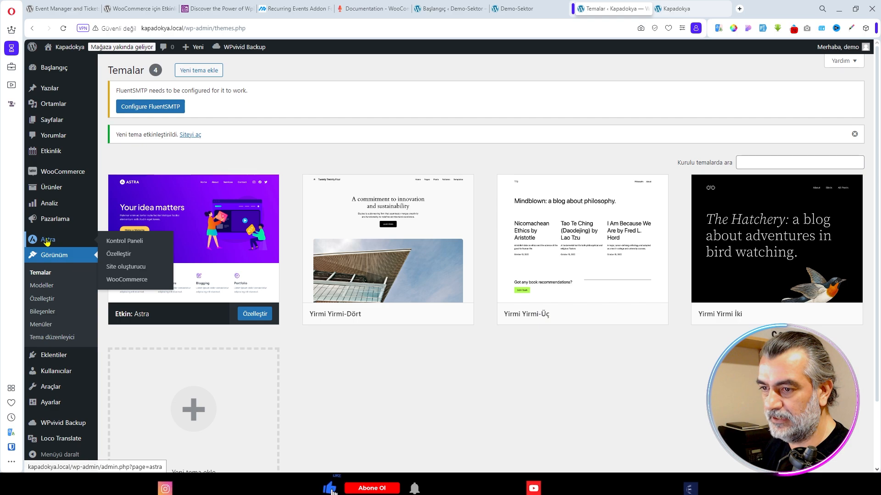
click(47, 244)
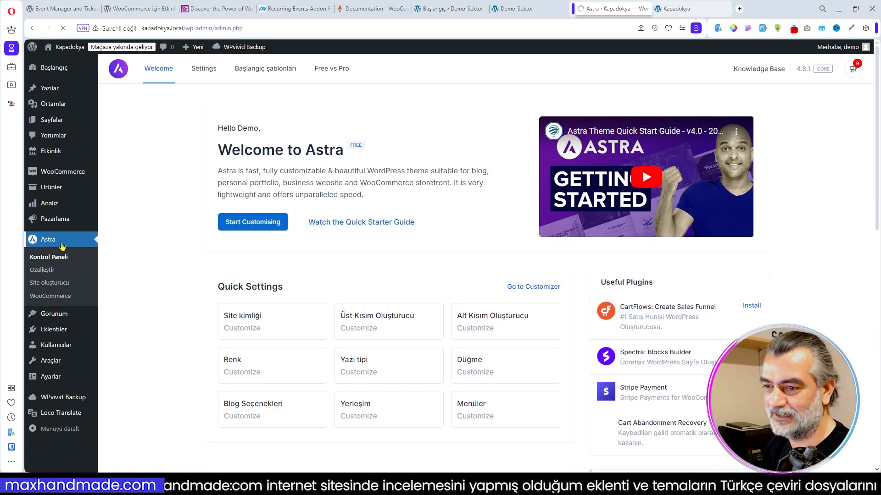
click(265, 72)
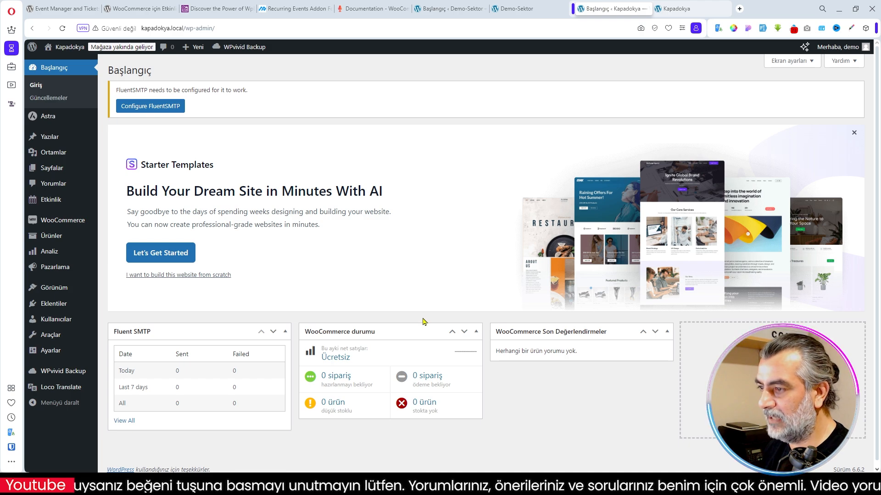
click(854, 133)
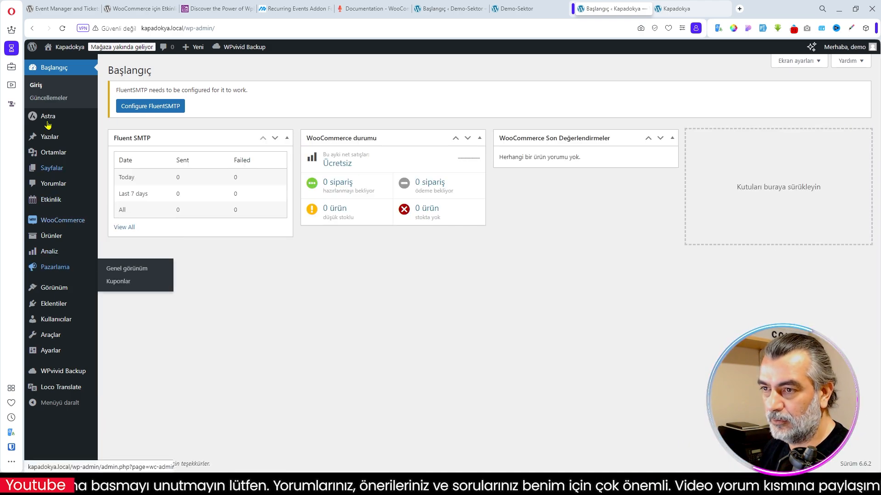
- Open the starter templates library from the Astra control panel
mouse_move(48, 120)
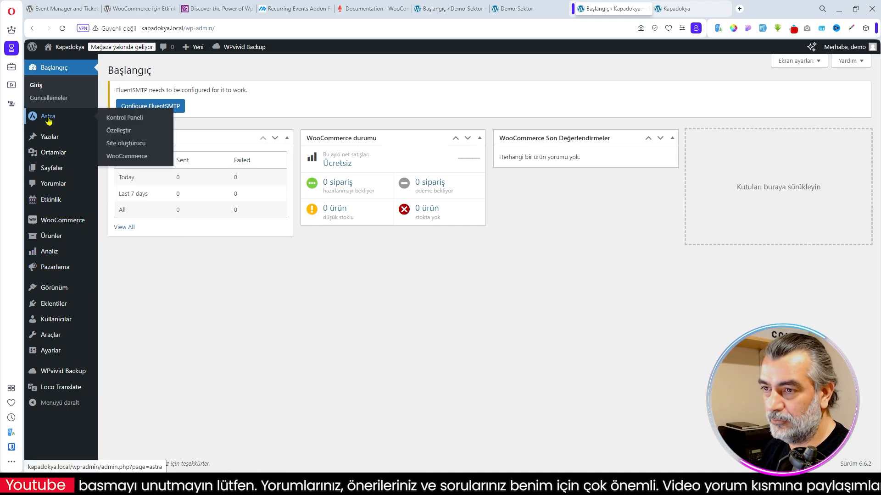
click(126, 120)
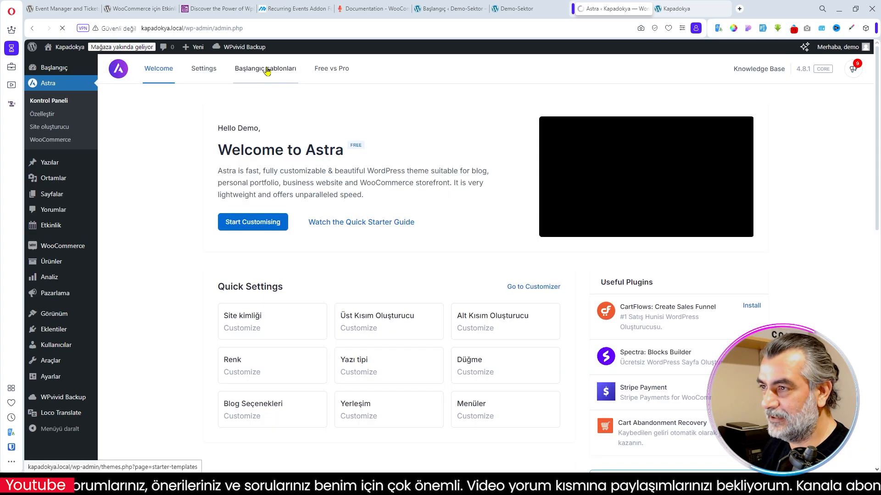
click(269, 71)
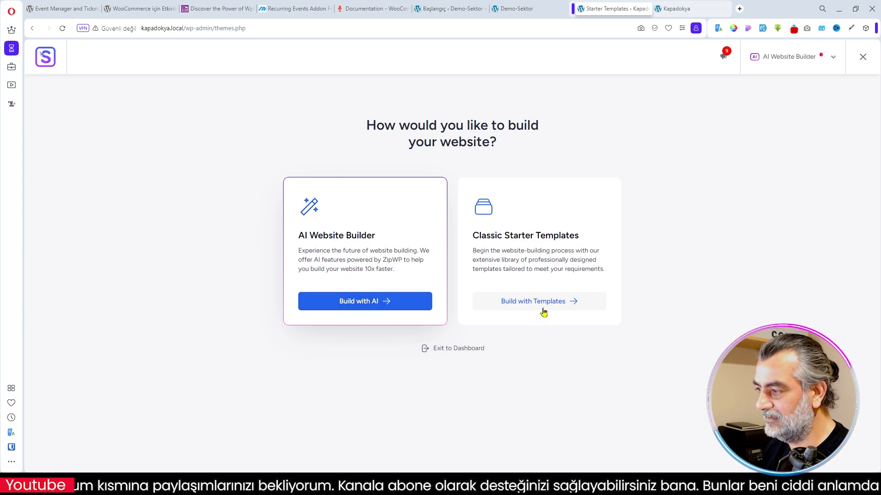
- Choose Classic Starter Templates with the Elementor builder, search for event, and select the Generic template
click(526, 301)
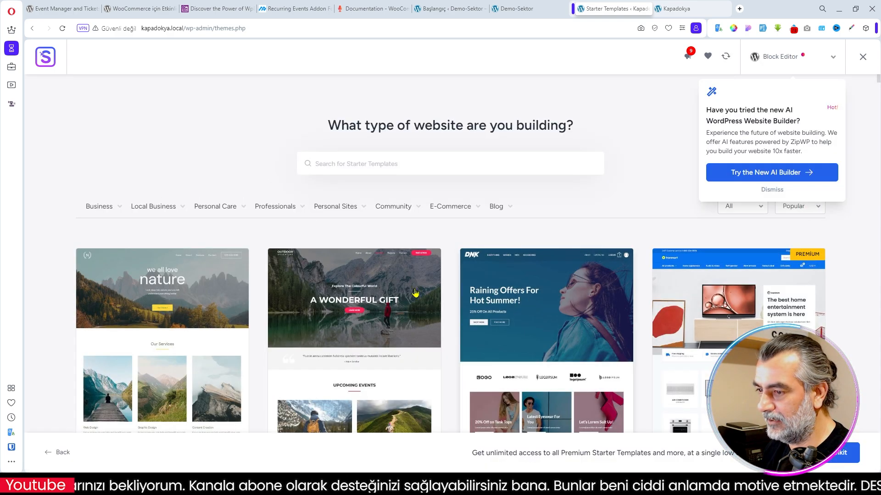
scroll(584, 213, down, 7)
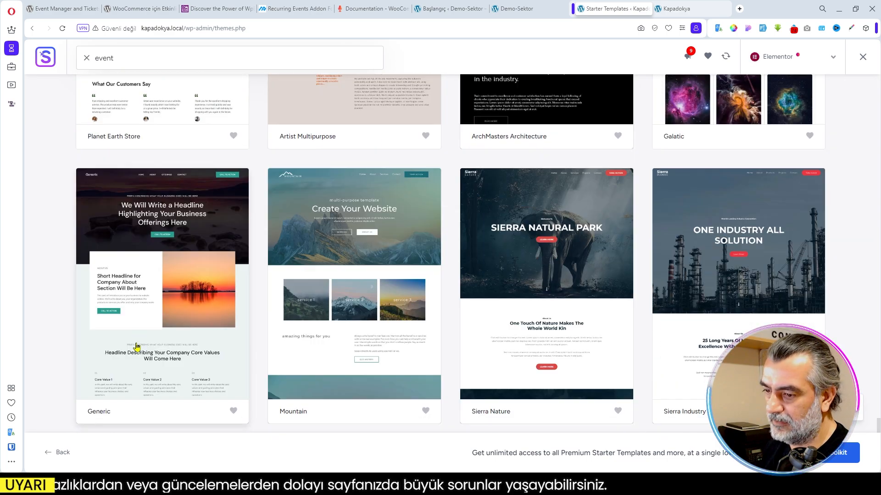
click(170, 342)
- Look through the Generic template preview and compare it with the finished Demo-Sektor home page
scroll(704, 275, down, 10)
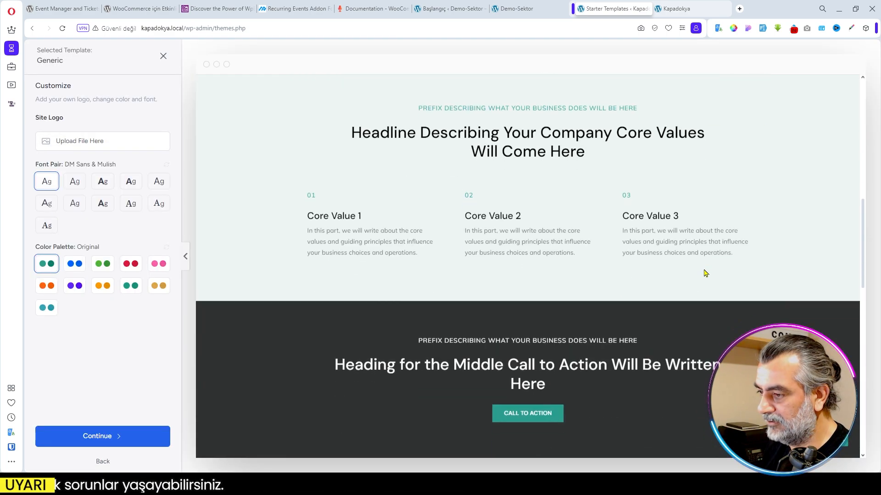
scroll(666, 269, down, 8)
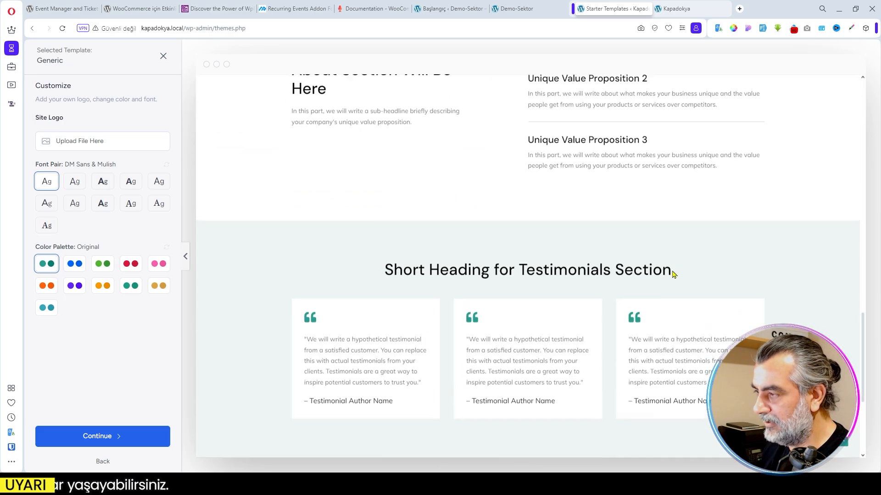
scroll(670, 273, up, 5)
click(520, 11)
scroll(617, 245, down, 8)
scroll(617, 243, up, 10)
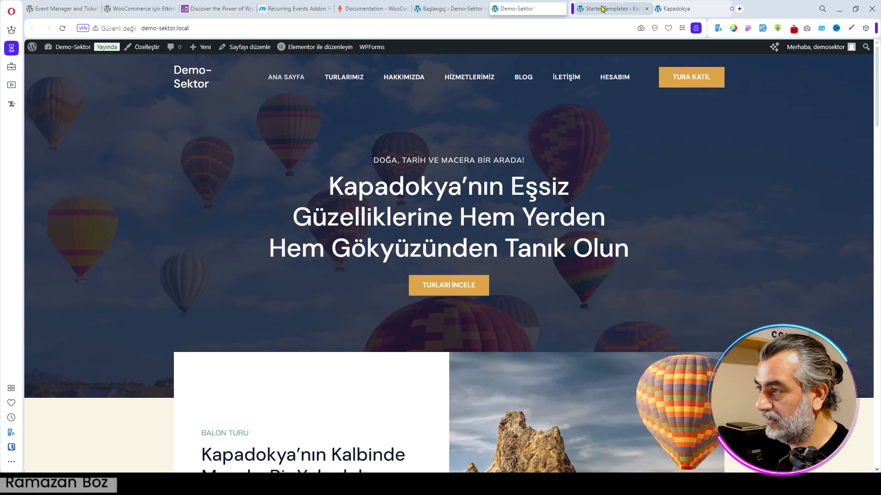
click(603, 9)
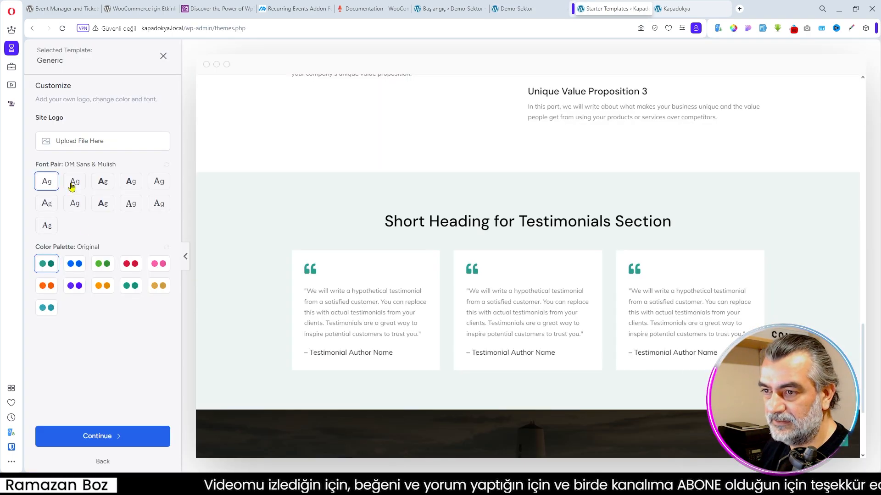
scroll(515, 244, up, 4)
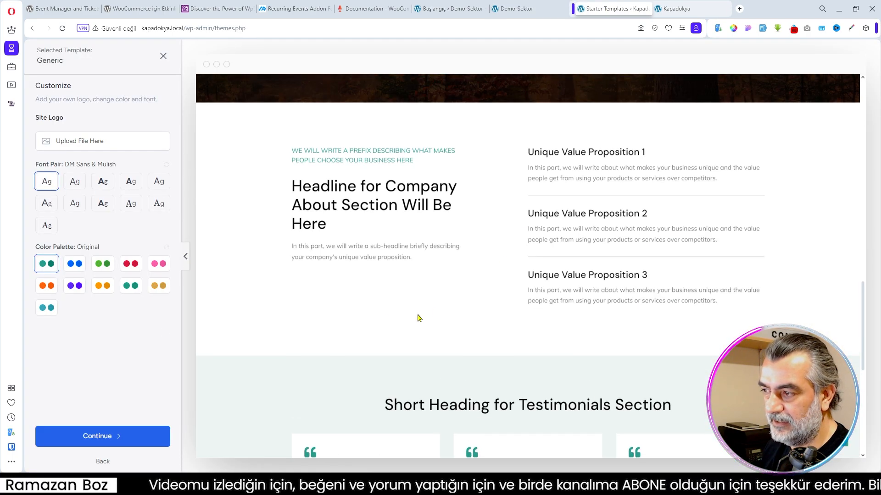
scroll(422, 316, up, 4)
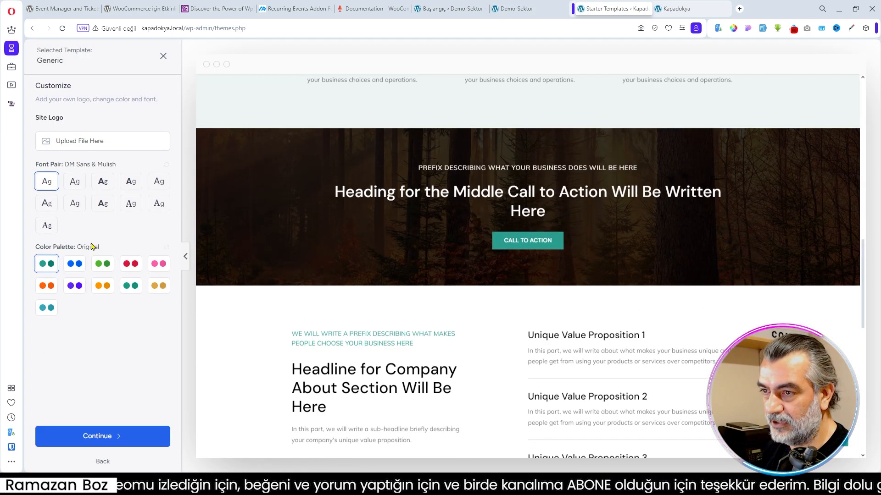
scroll(502, 229, up, 15)
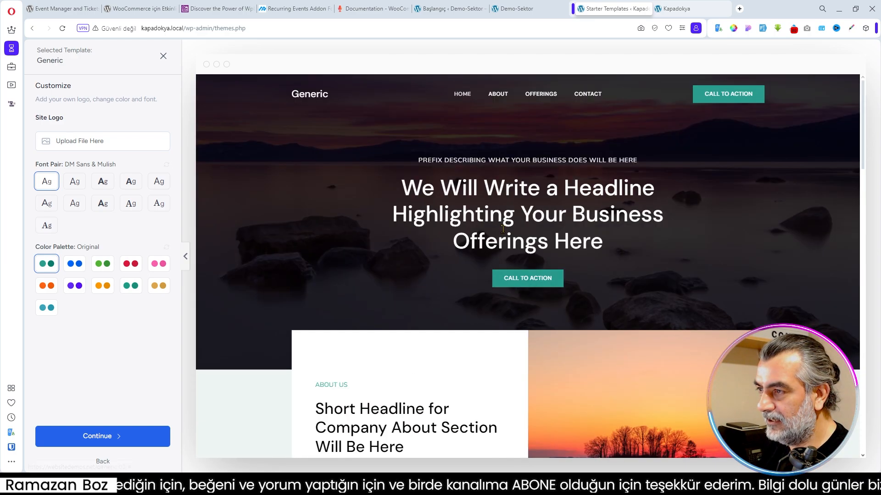
- Import the Generic template with its original fonts and colours and only the preselected features, and go to the dashboard
click(103, 437)
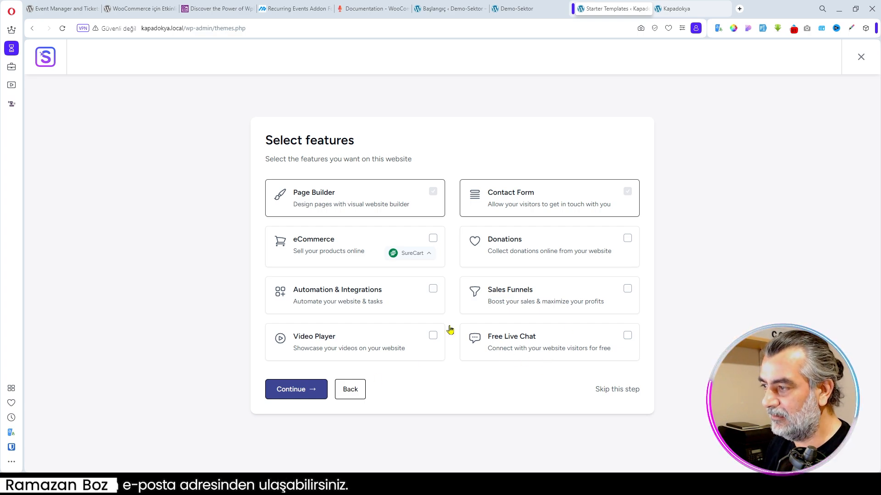
click(296, 389)
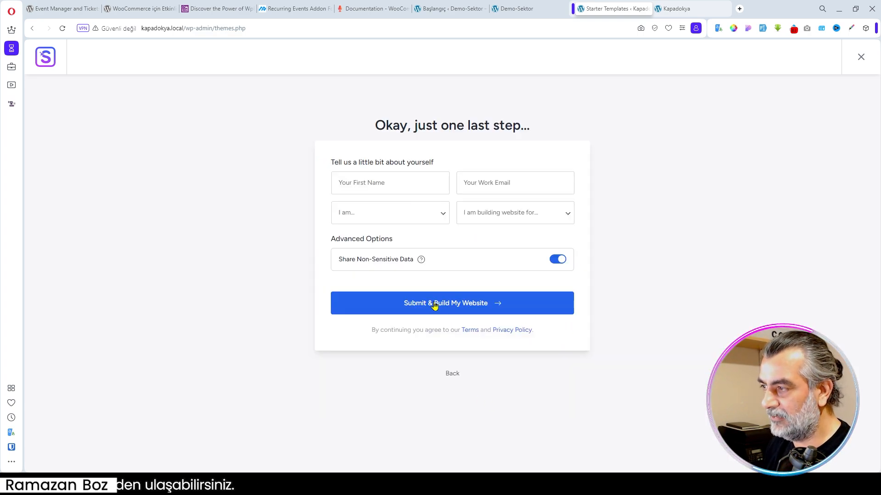
click(452, 309)
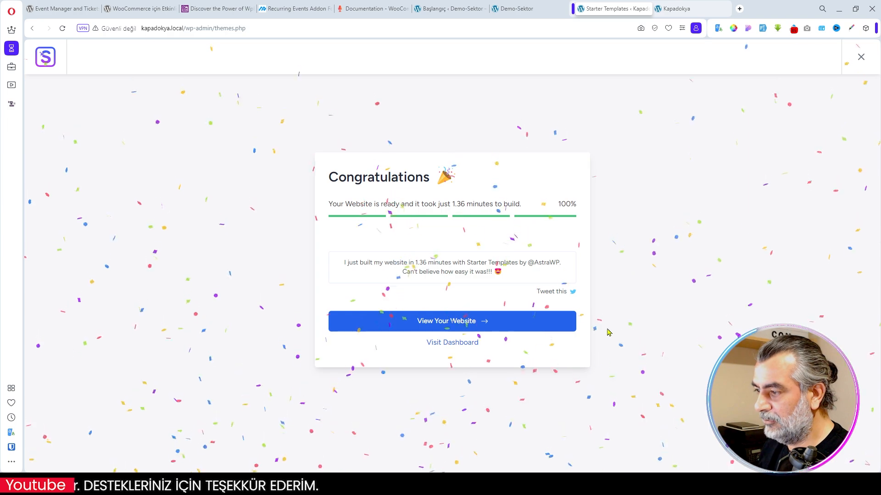
click(447, 344)
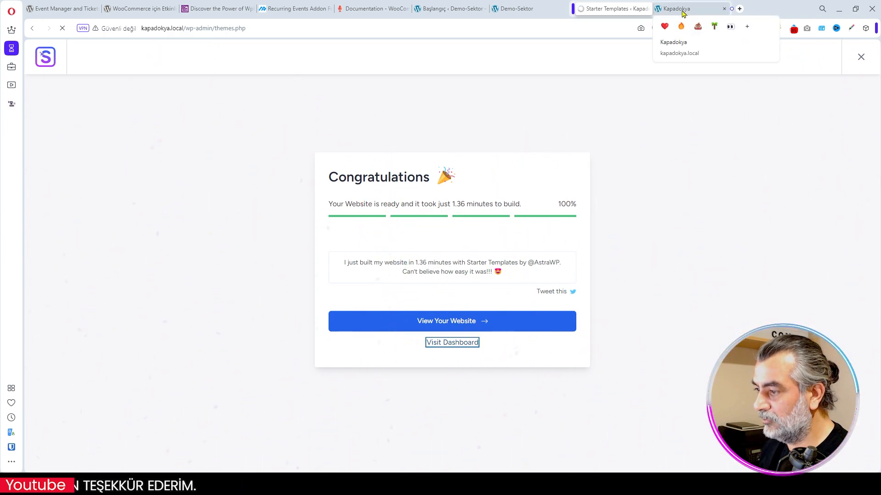
- Reload the Kapadokya home page and look through the imported Generic layout from header to testimonials
click(677, 9)
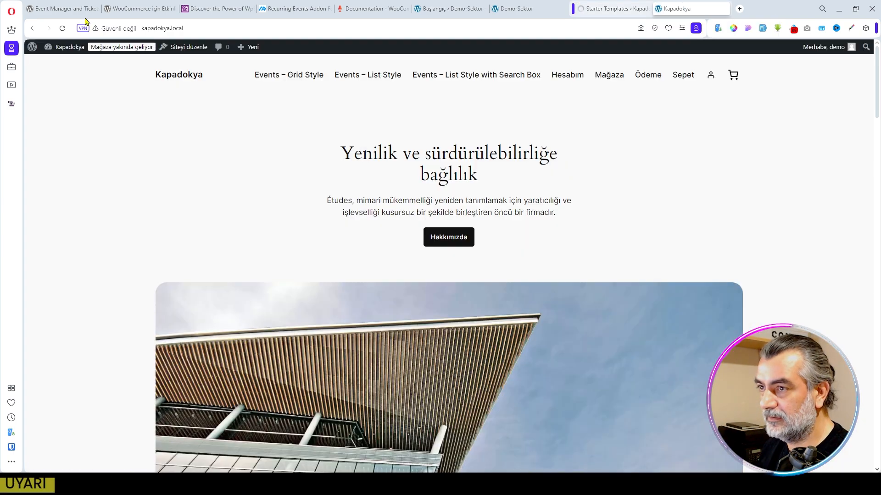
click(62, 28)
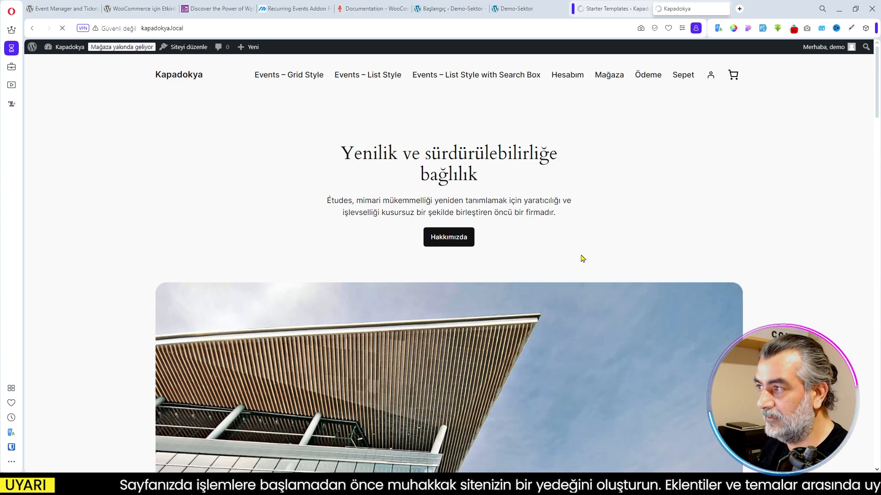
scroll(642, 240, down, 5)
scroll(656, 244, down, 15)
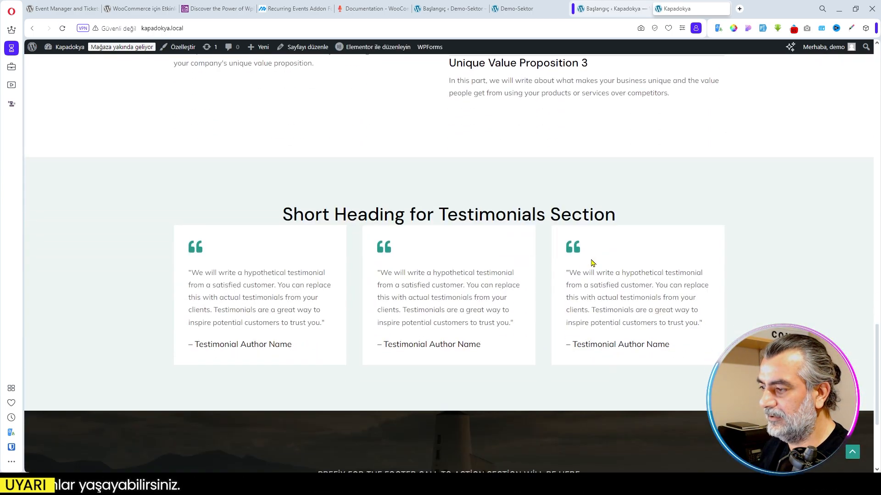
scroll(591, 263, down, 3)
scroll(592, 263, up, 10)
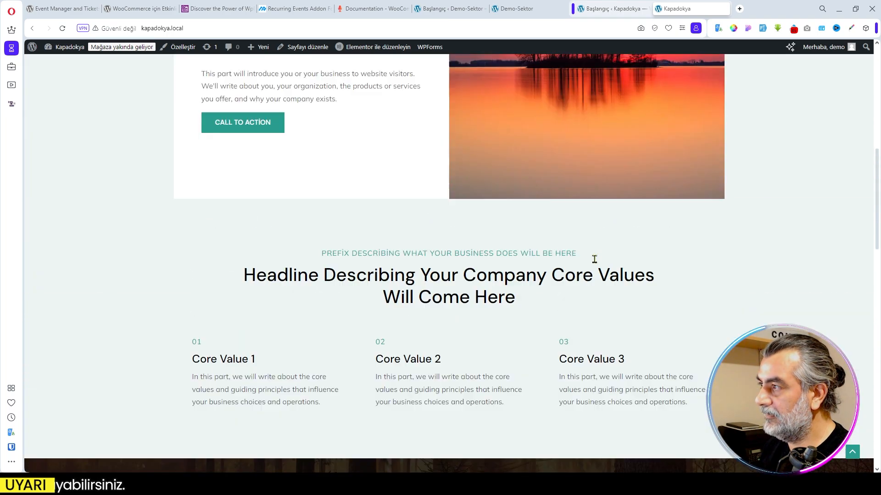
scroll(594, 259, up, 10)
click(610, 9)
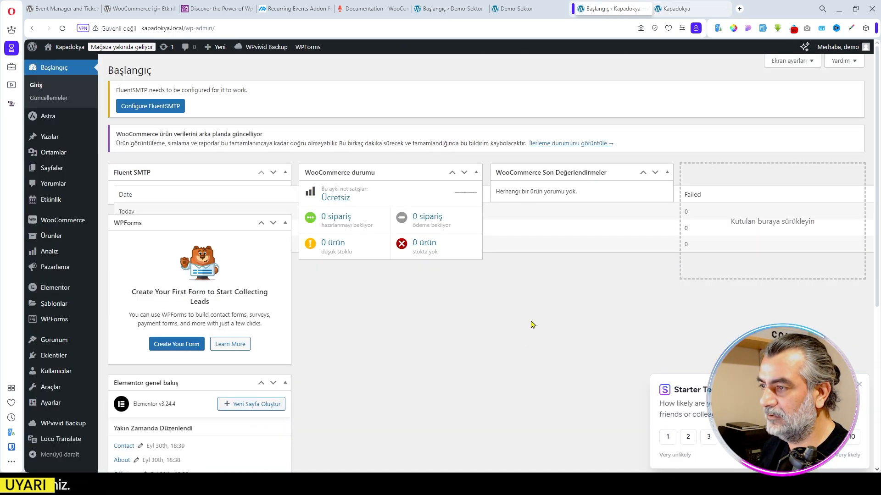
- Hide the WPForms, Elementor genel bakış, Fluent SMTP, WooCommerce Son Değerlendirmeler and WooCommerce durumu boxes from the refreshed dashboard
key(F5)
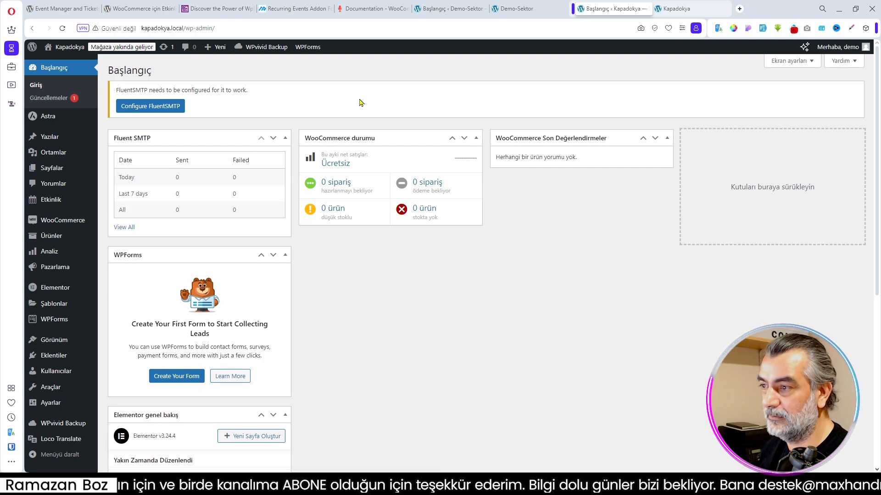
click(798, 61)
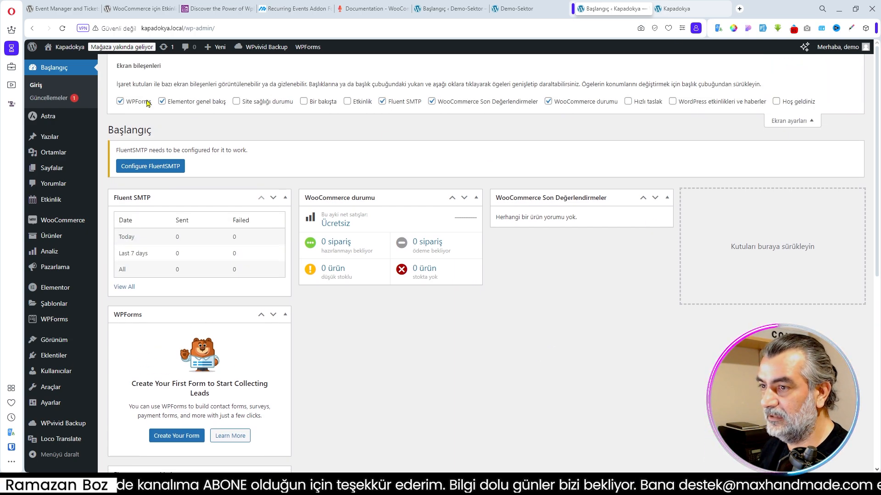
click(141, 102)
click(192, 102)
click(262, 102)
click(266, 102)
click(409, 103)
click(481, 103)
click(582, 102)
click(791, 120)
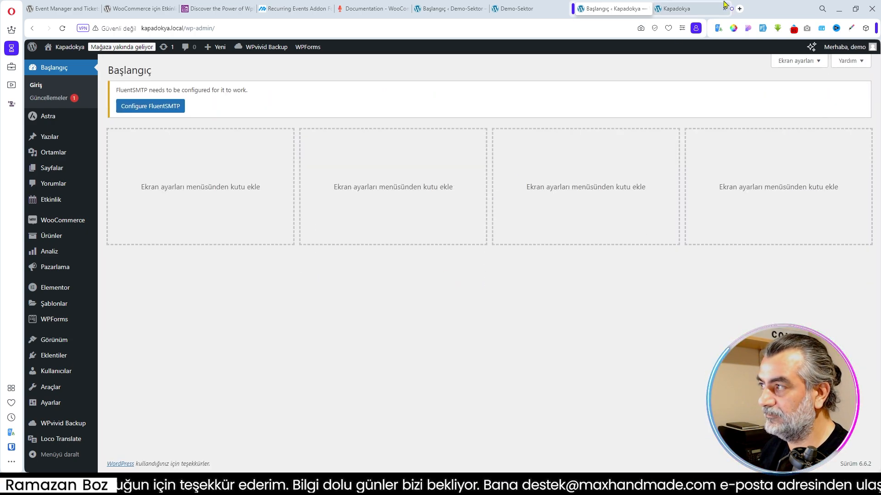
- Check the top of the Kapadokya home page once more and return to the dashboard
key(ctrl+Tab)
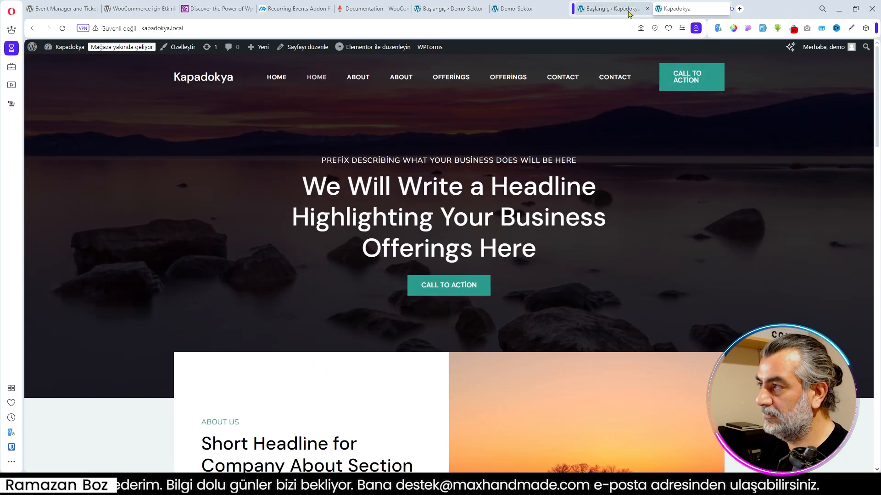
click(610, 8)
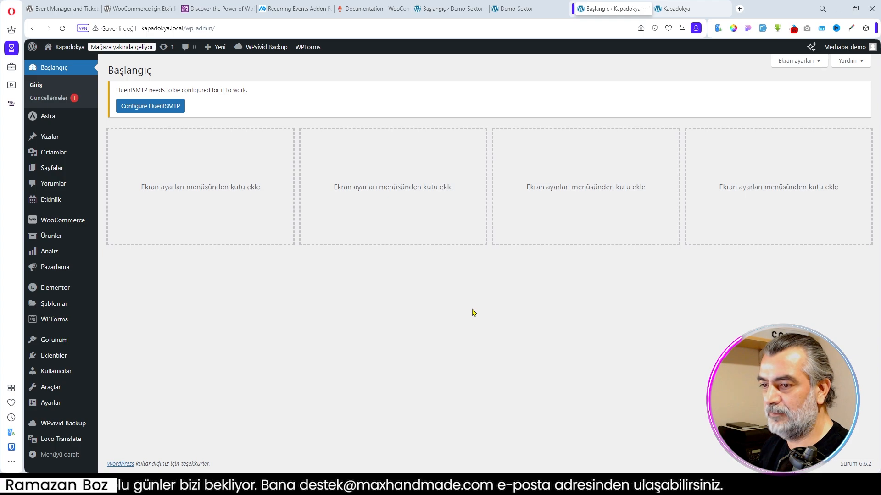
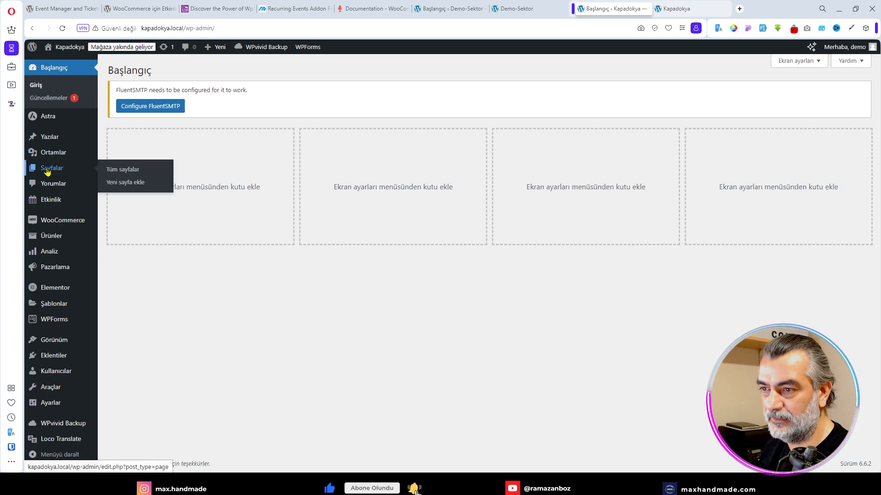
- Open the list of all pages and look through the imported page titles
click(48, 170)
scroll(249, 216, down, 5)
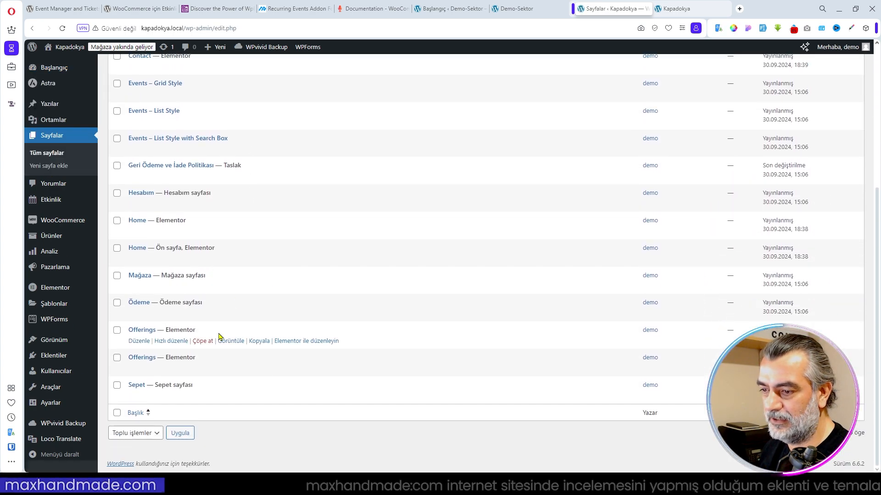
scroll(211, 296, up, 4)
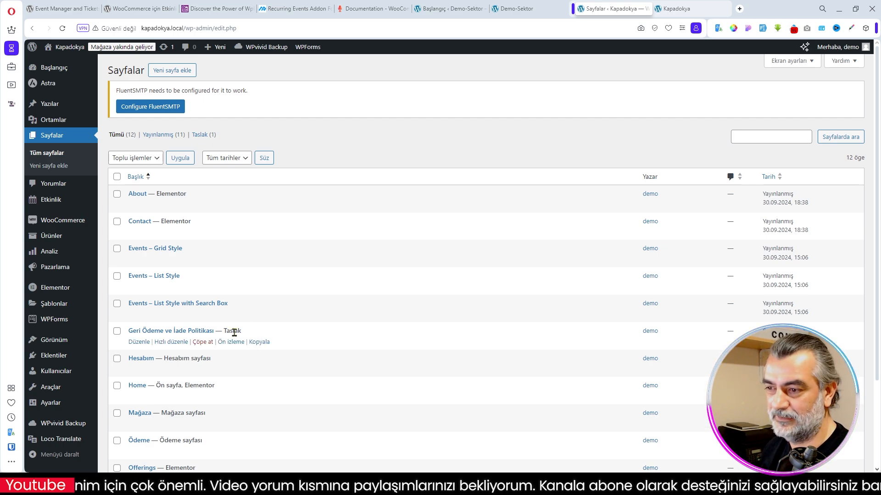
scroll(226, 275, down, 3)
scroll(227, 277, up, 3)
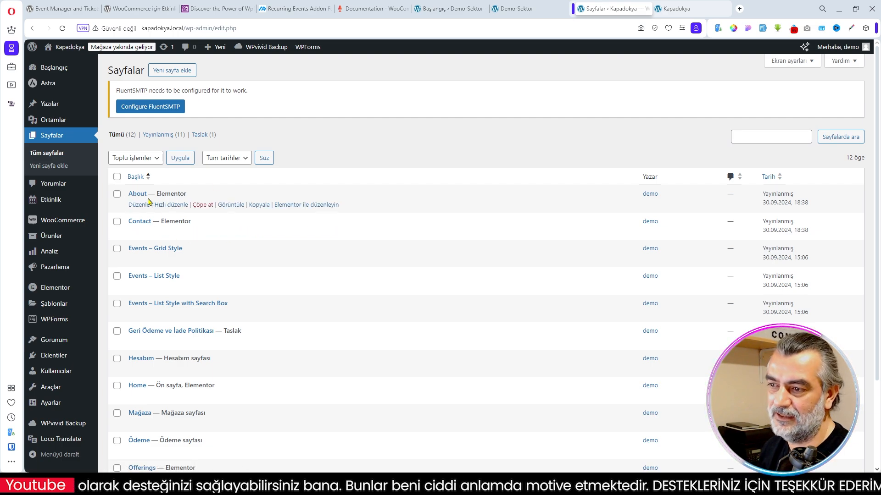
- View the About page in a new tab, check its web address, and return to the pages list
right_click(230, 206)
click(261, 214)
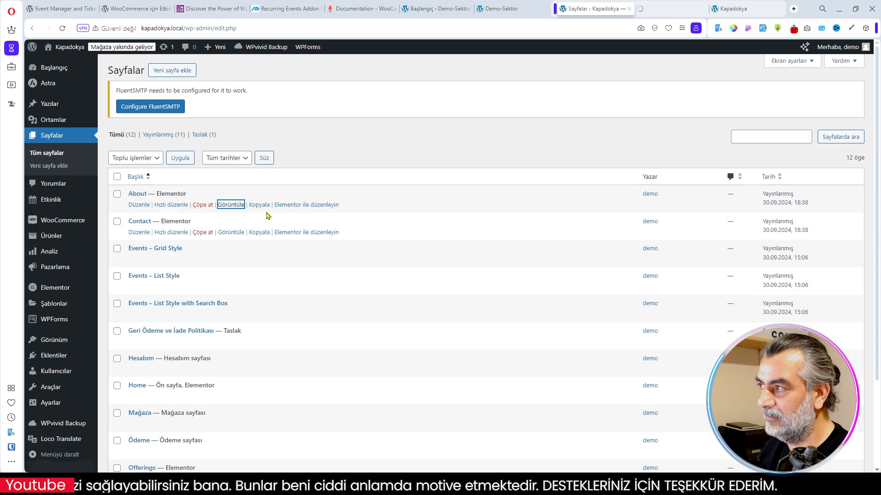
key(ctrl+Tab)
scroll(504, 215, down, 7)
scroll(507, 218, up, 11)
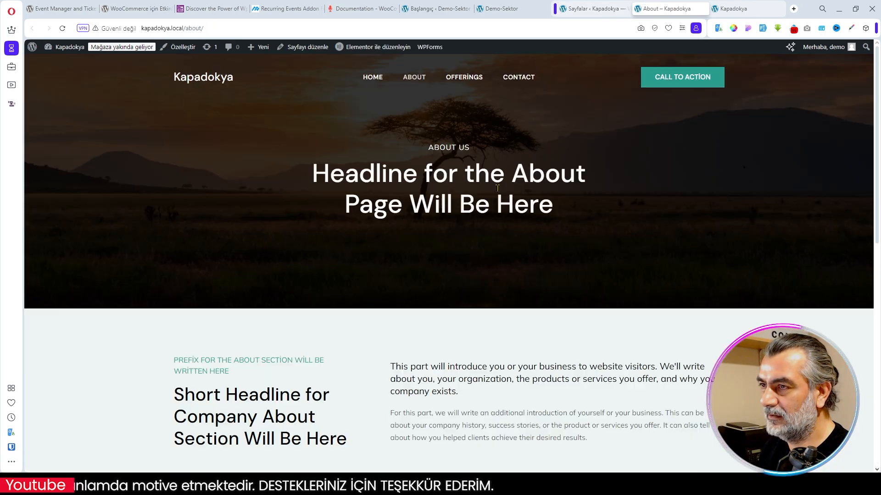
click(196, 29)
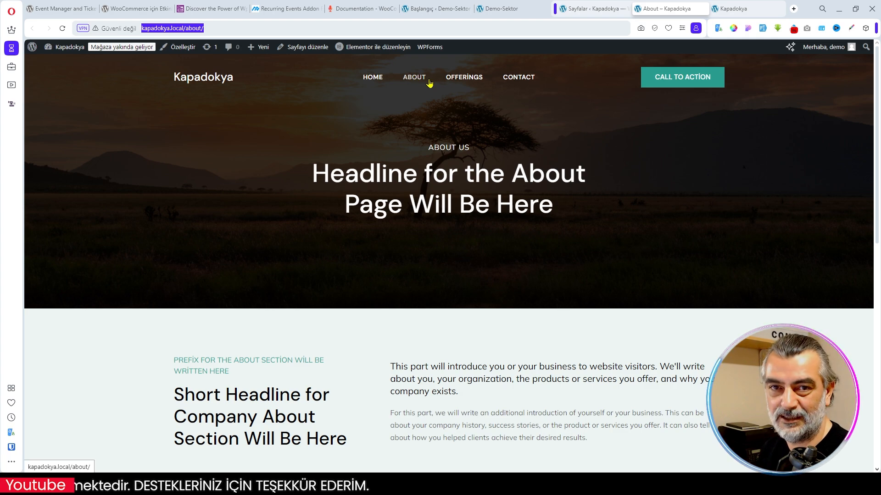
click(587, 9)
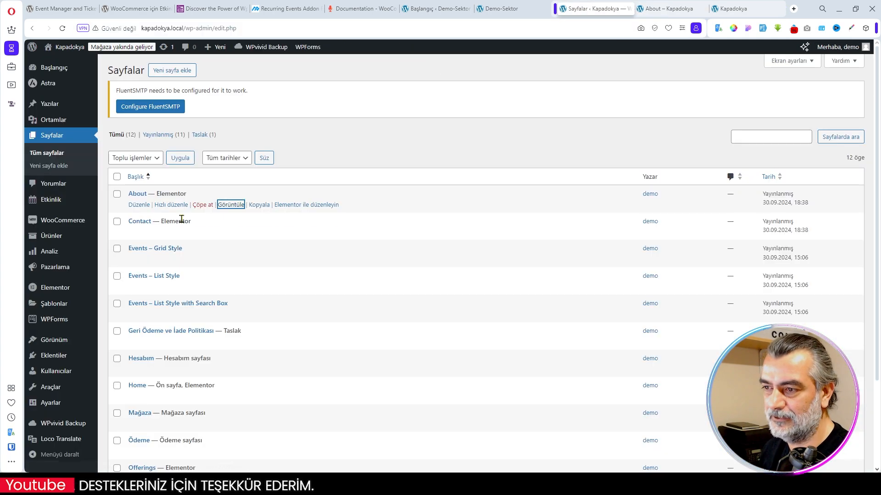
- Retitle the About page as Hakkımızda with Quick Edit, clear its slug, and save the update
click(184, 205)
drag(184, 214, 108, 217)
text(Hakkımızda)
key(Tab)
key(BackSpace)
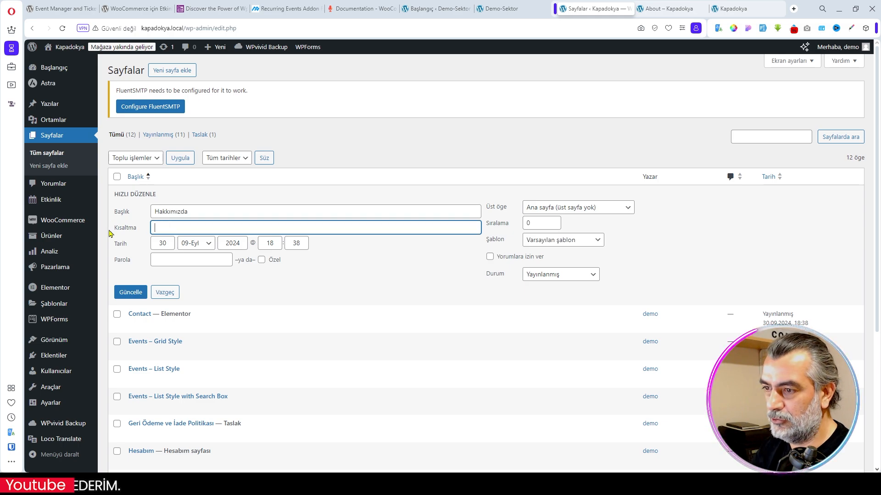
click(139, 299)
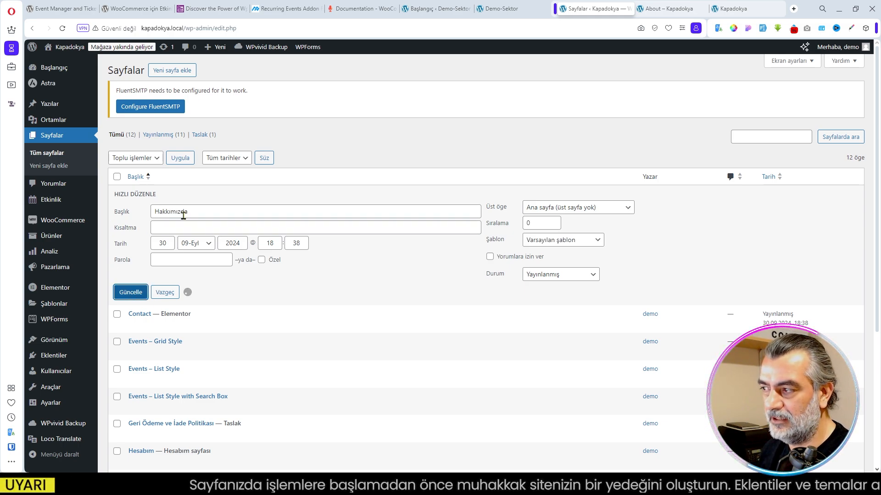
- Check the Hakkımızda page's slug in Quick Edit and view the page's address in a new tab
click(169, 205)
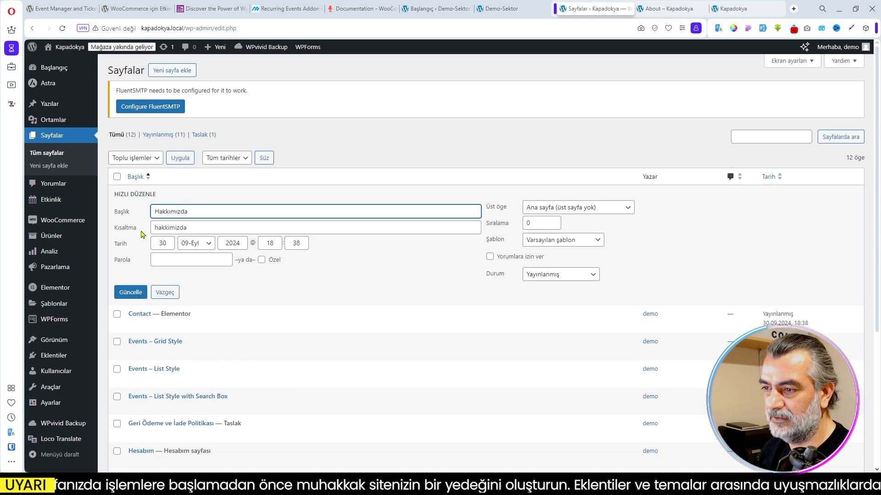
click(176, 296)
right_click(221, 204)
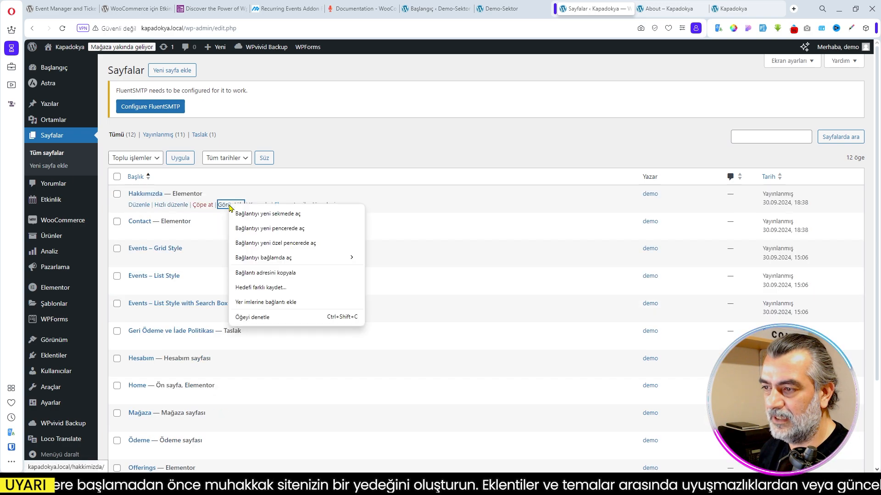
click(257, 213)
click(164, 30)
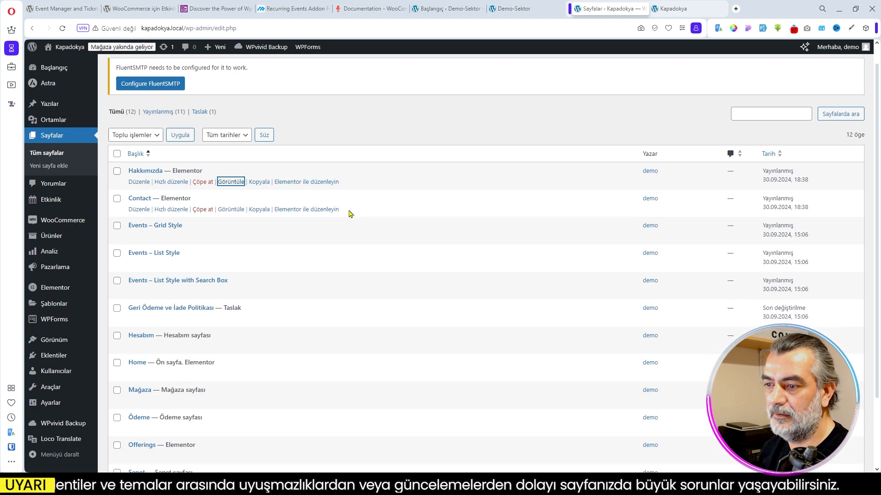
scroll(350, 214, down, 3)
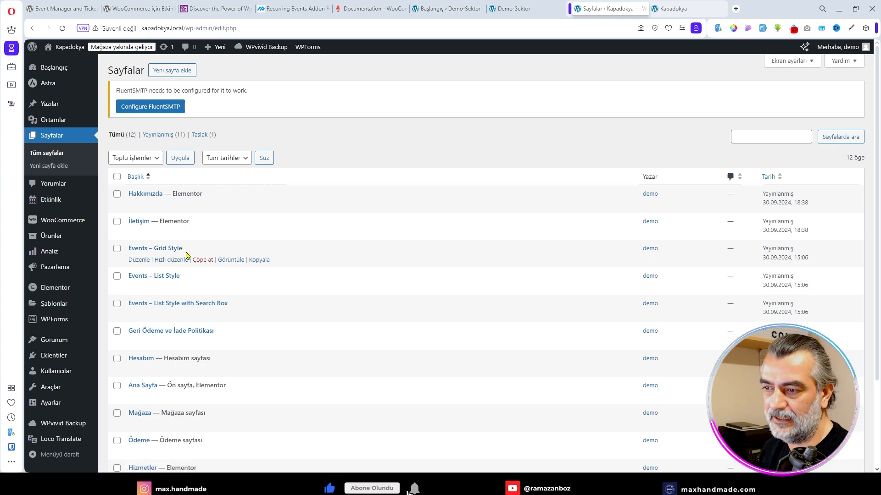
- Open the Events – Grid Style, Events – List Style and Events – List Style with Search Box pages in separate tabs
right_click(226, 260)
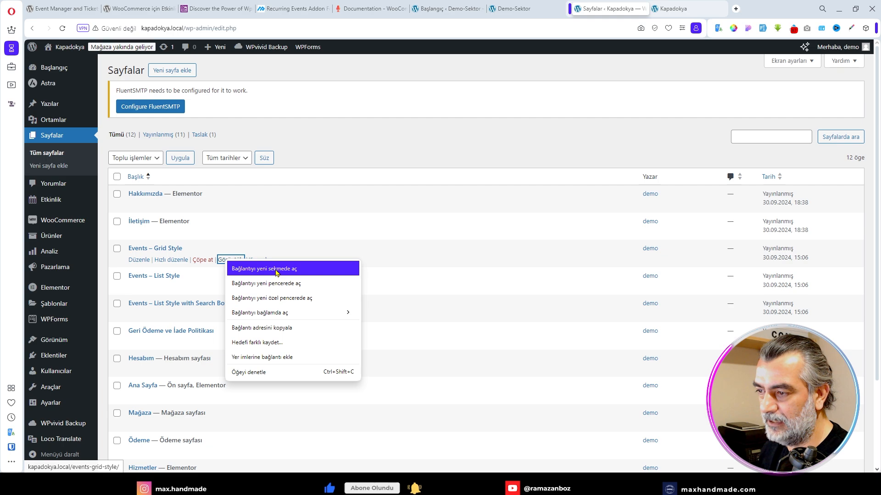
click(277, 272)
right_click(226, 288)
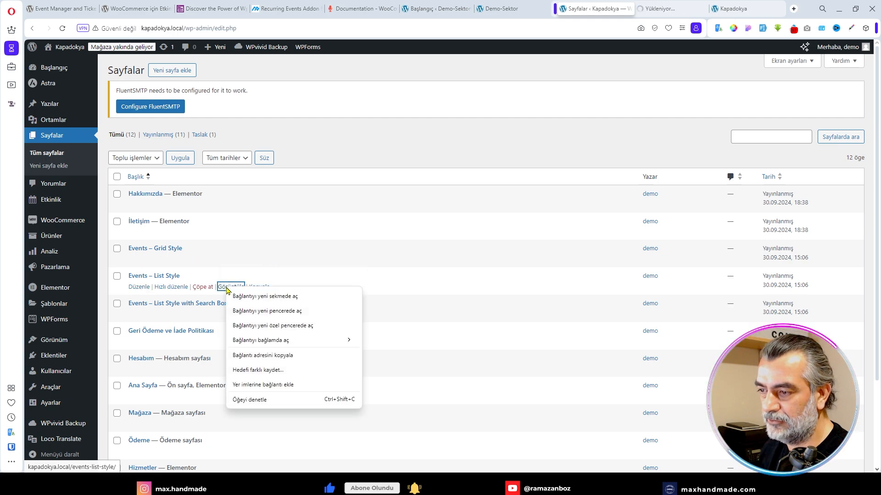
click(268, 298)
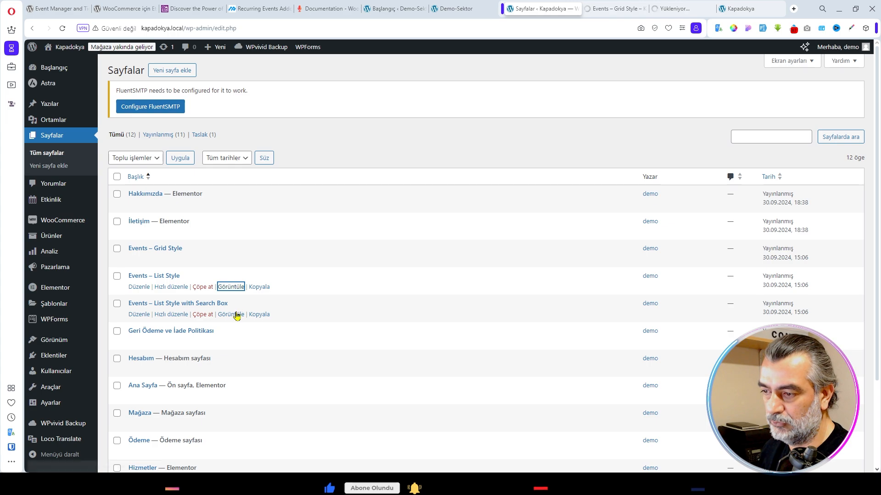
right_click(234, 315)
click(257, 321)
- Look through the event cards on the Events – Grid Style page and compare with the Demo-Sektor home page's Turlarımız entry
key(ctrl+Tab)
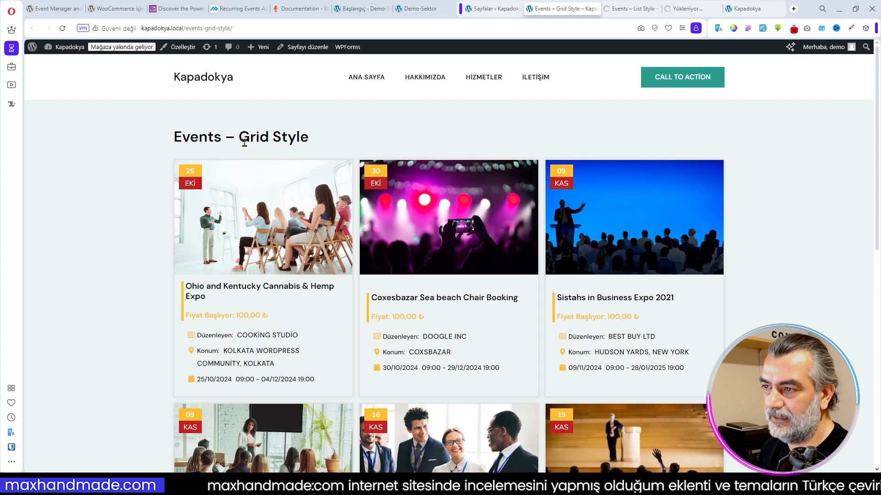
drag(240, 138, 309, 138)
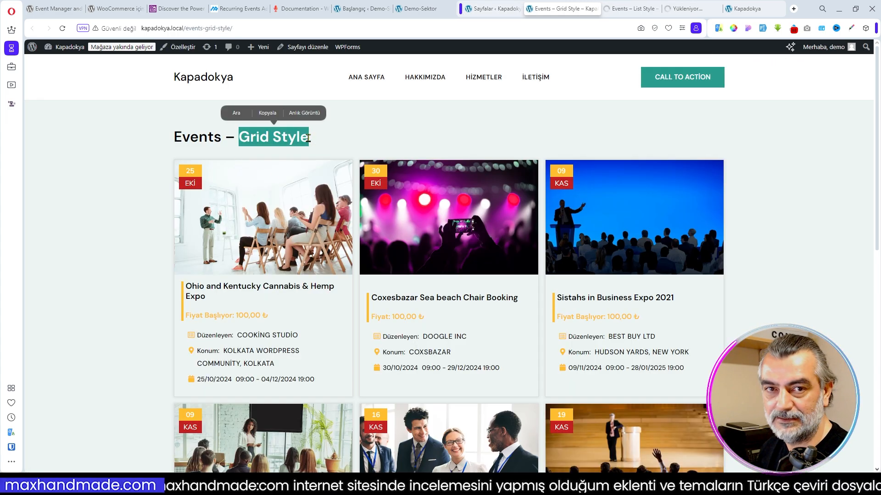
scroll(307, 212, down, 2)
scroll(306, 212, down, 2)
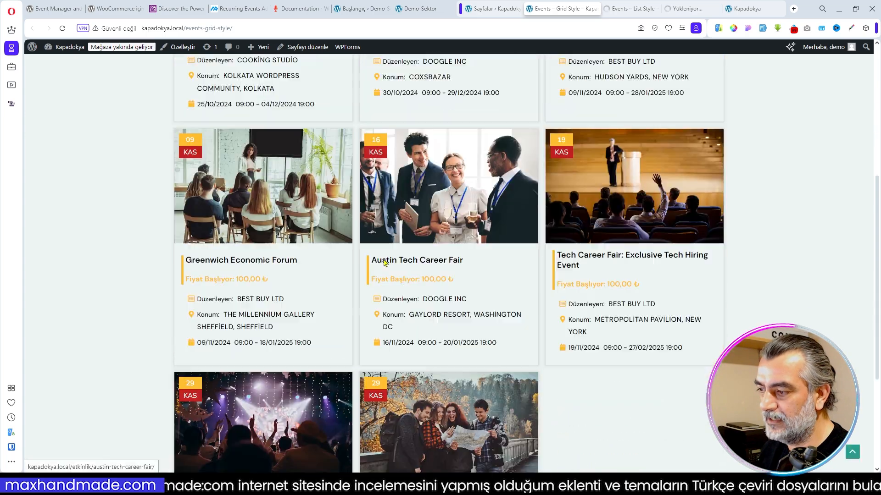
scroll(529, 271, down, 5)
scroll(528, 272, up, 8)
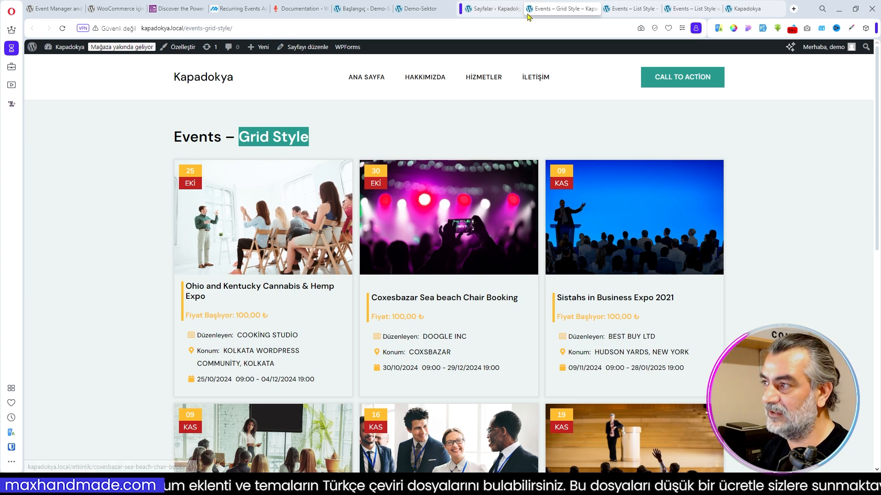
click(423, 9)
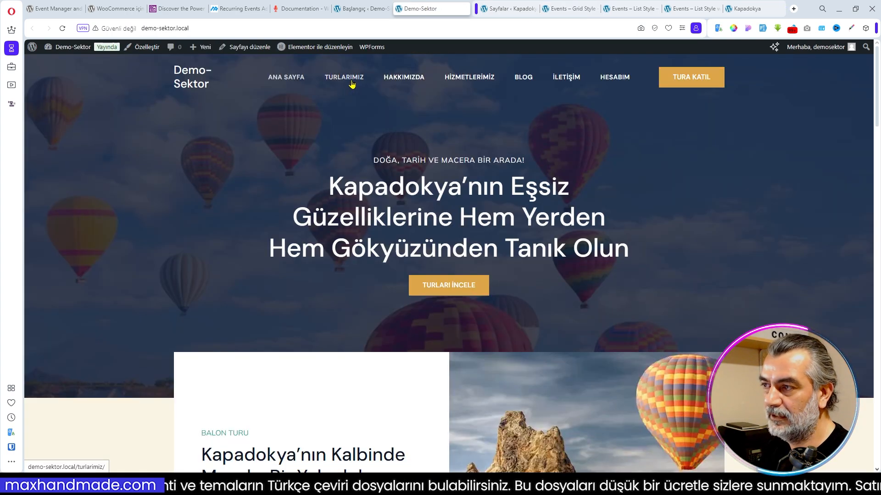
click(568, 8)
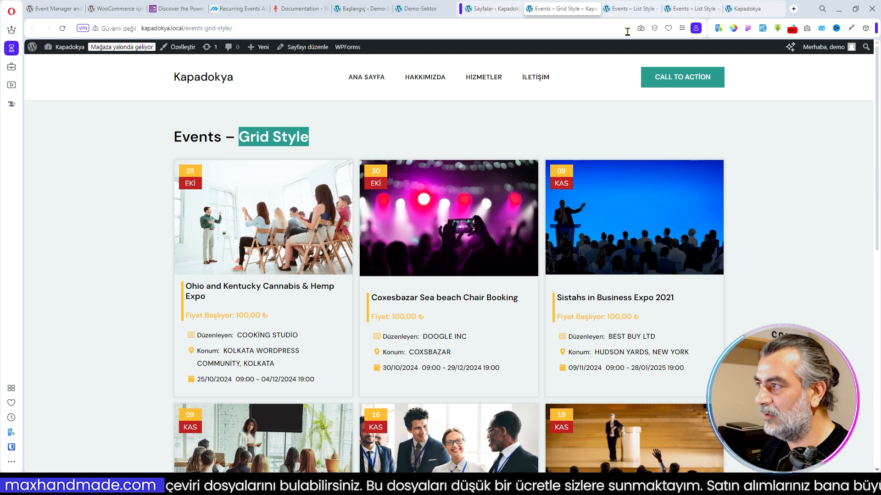
- Look through the event listings on the Events – List Style page
click(628, 9)
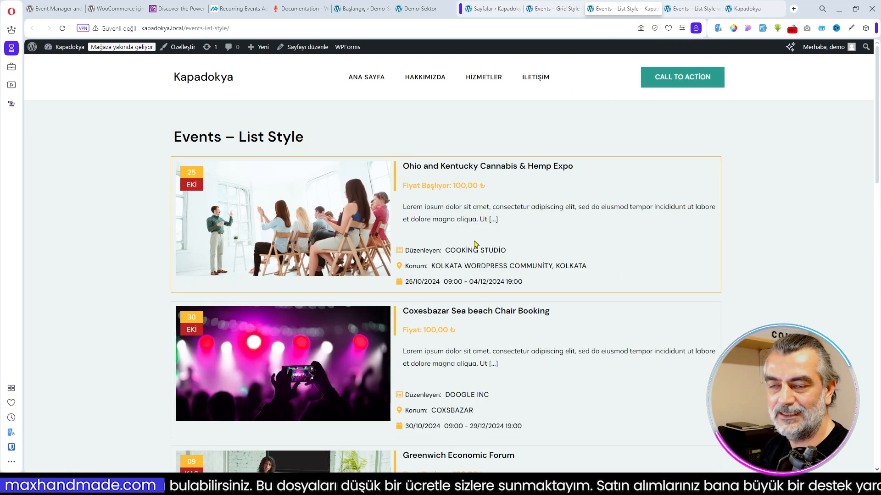
scroll(475, 243, down, 13)
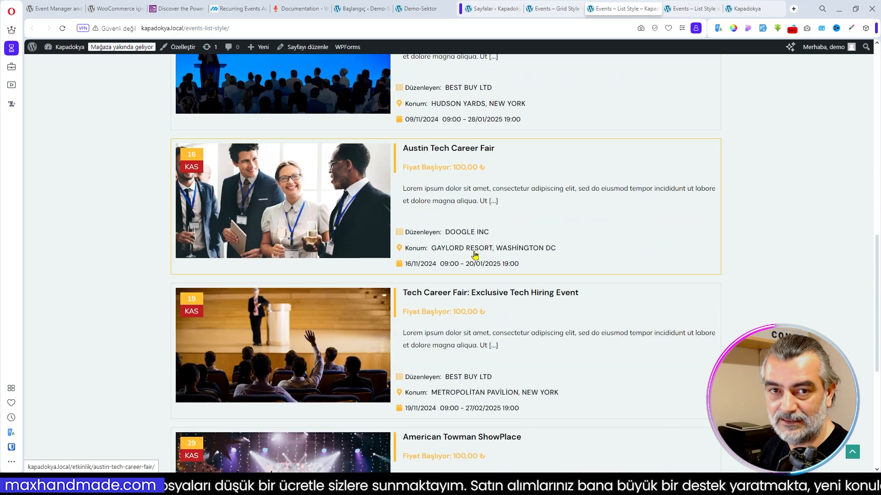
scroll(508, 246, up, 11)
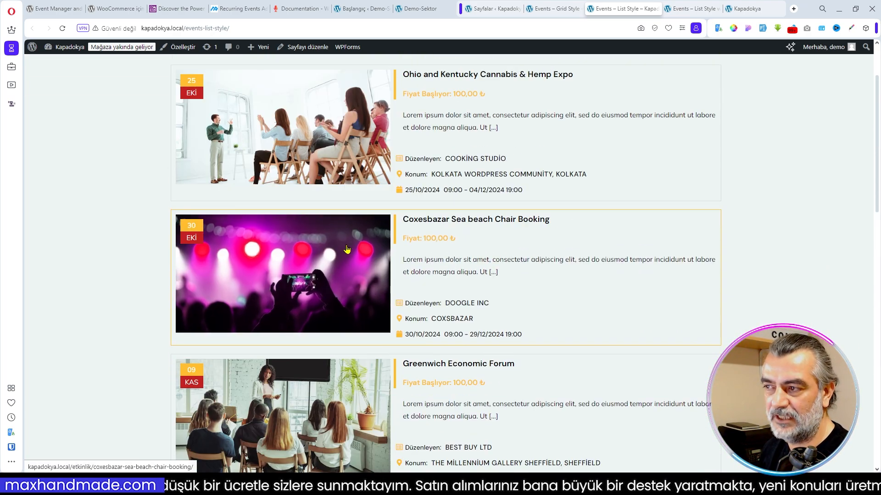
scroll(431, 236, up, 2)
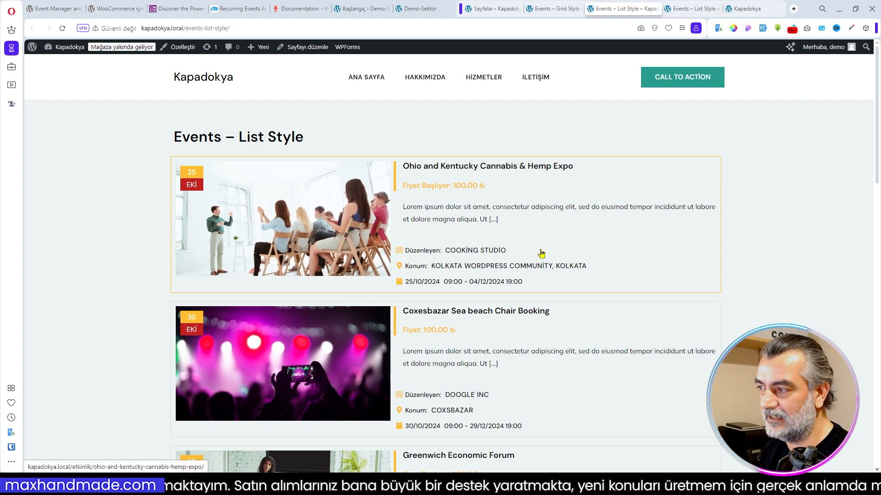
scroll(486, 255, down, 5)
scroll(491, 255, up, 5)
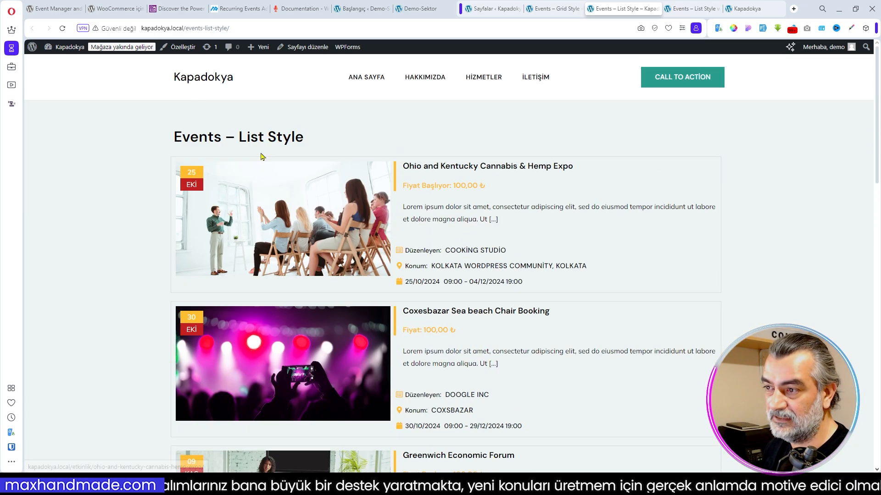
- Examine the search filters, category choices and event cards on the Events – List Style with Search Box page, and return to the pages list
click(688, 8)
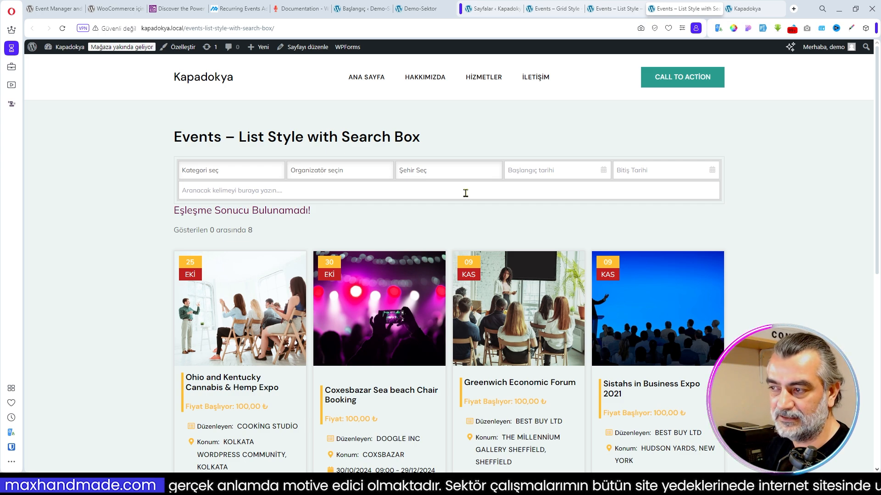
click(245, 169)
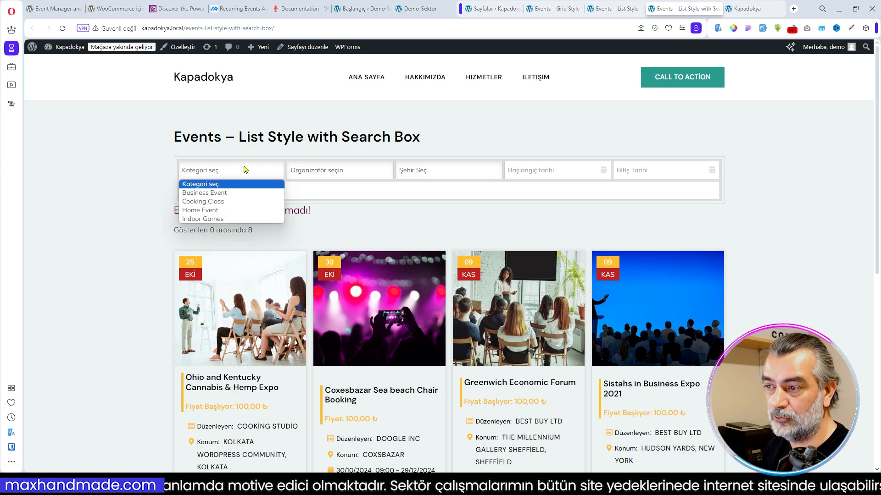
click(364, 225)
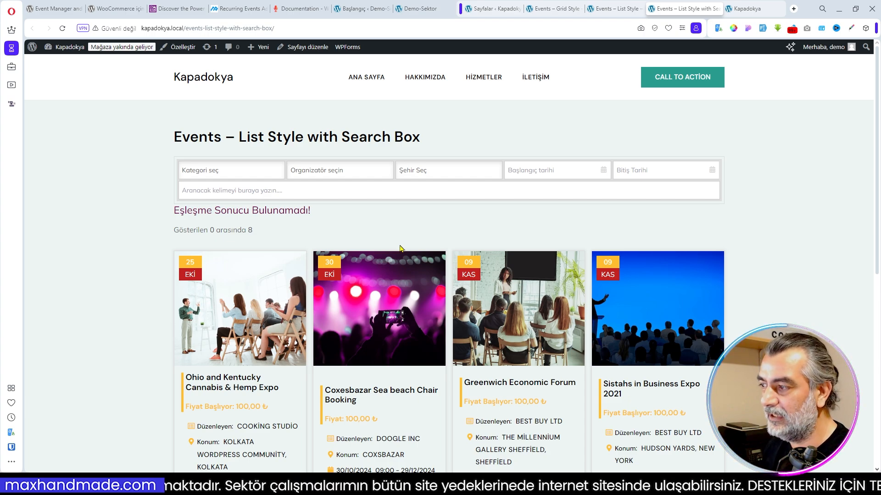
scroll(431, 233, down, 7)
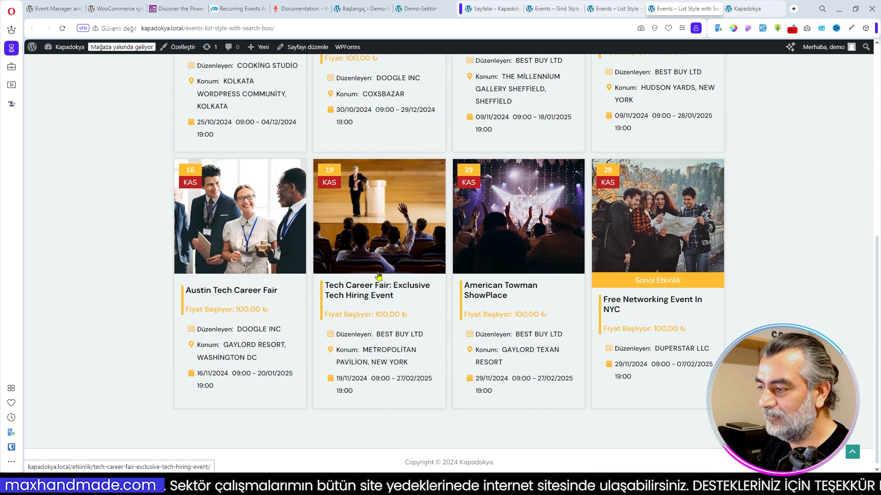
scroll(440, 261, up, 6)
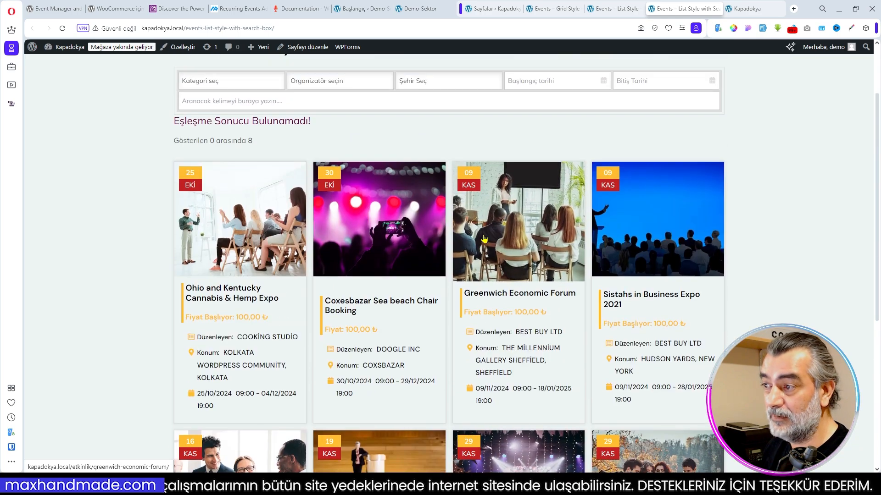
scroll(483, 238, up, 2)
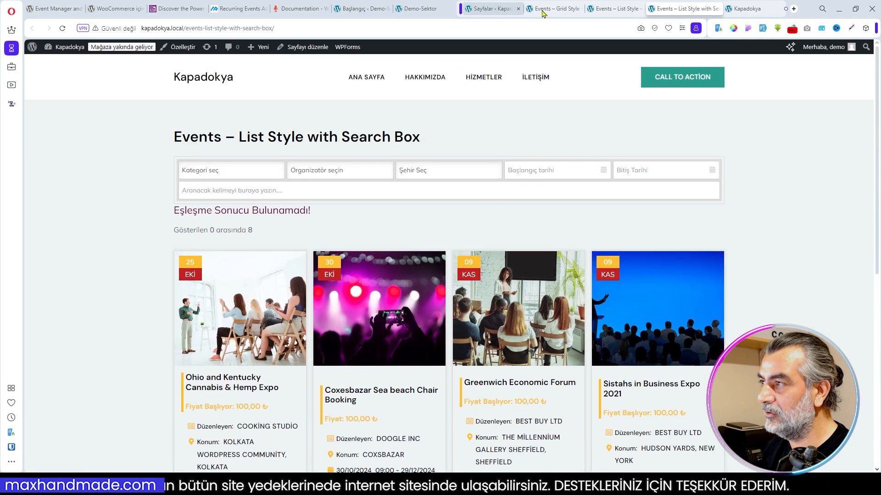
click(717, 9)
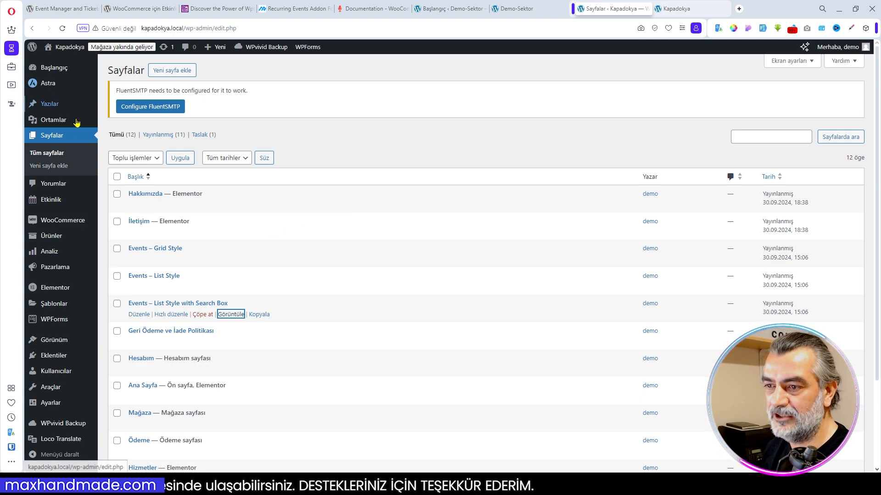
mouse_move(61, 237)
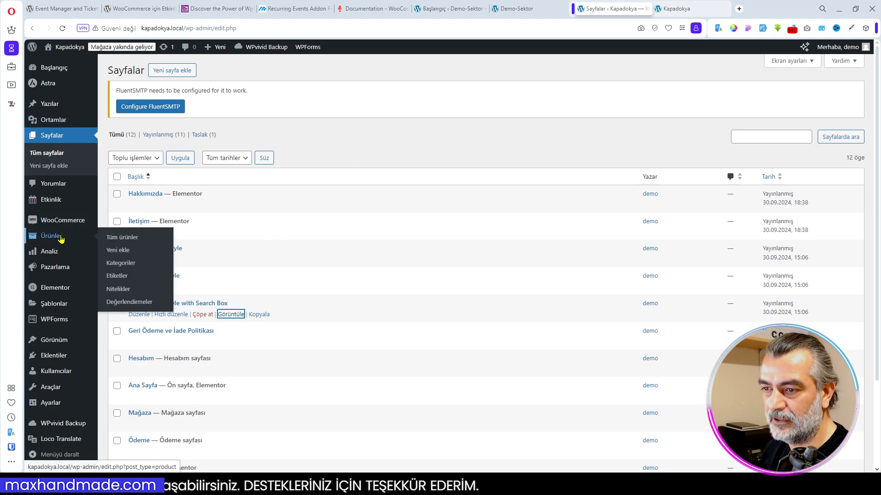
- Open the events list and look through the imported demo events, their categories, organizers, start dates and seats
mouse_move(63, 291)
scroll(63, 295, down, 2)
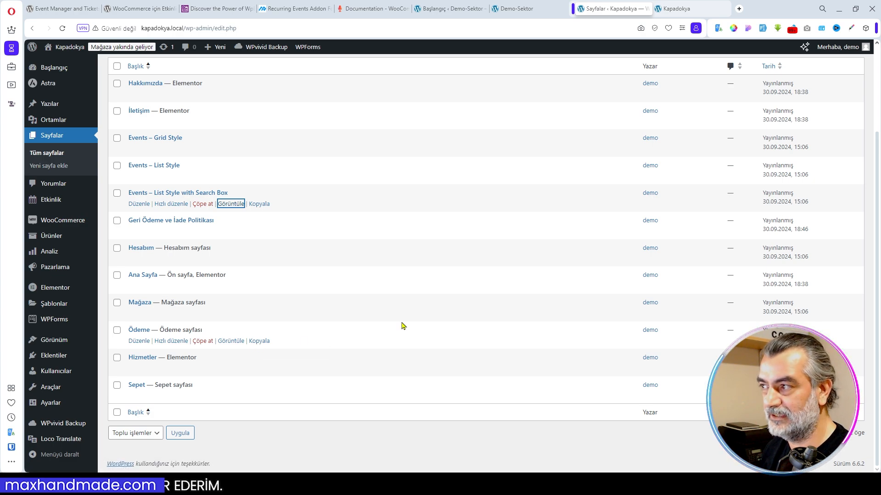
scroll(403, 326, up, 3)
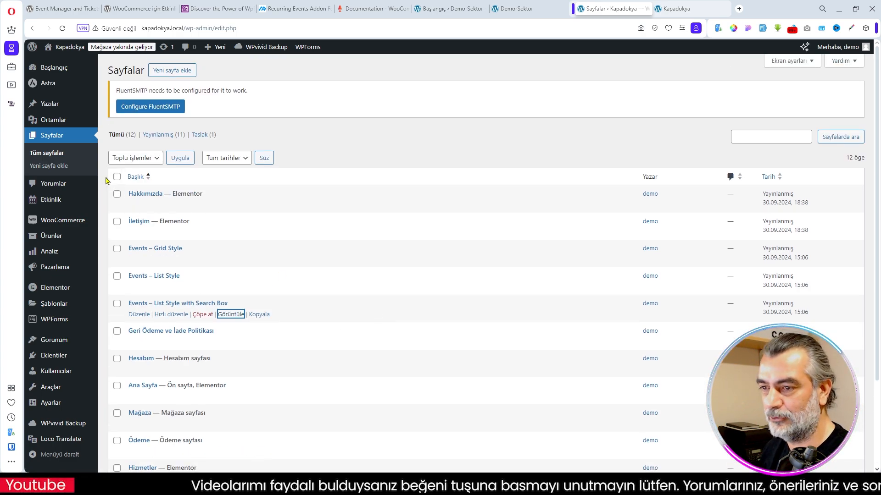
mouse_move(58, 205)
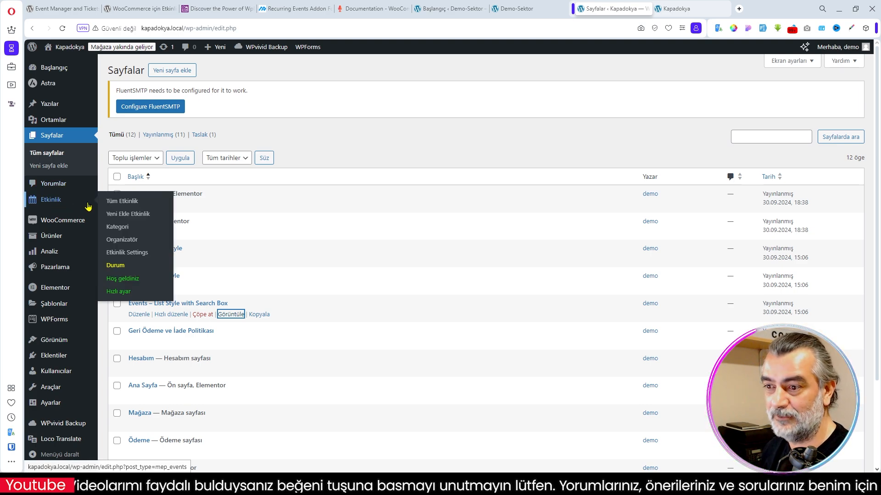
click(88, 206)
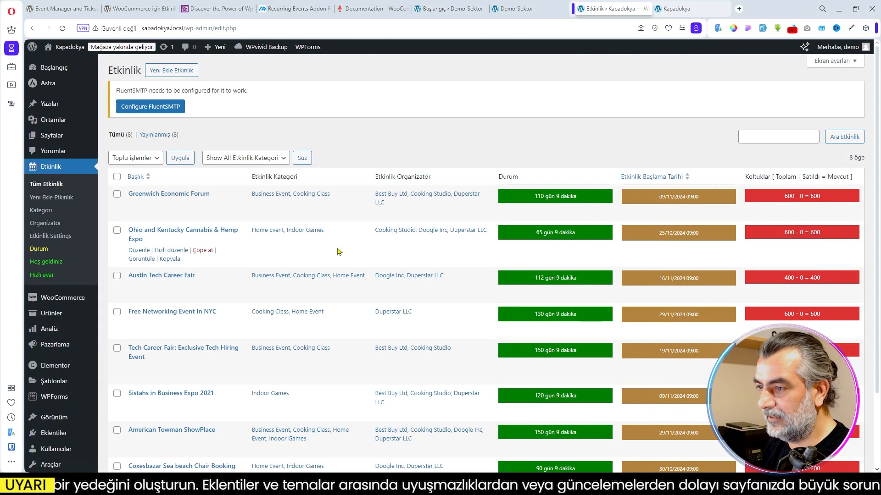
scroll(335, 251, down, 3)
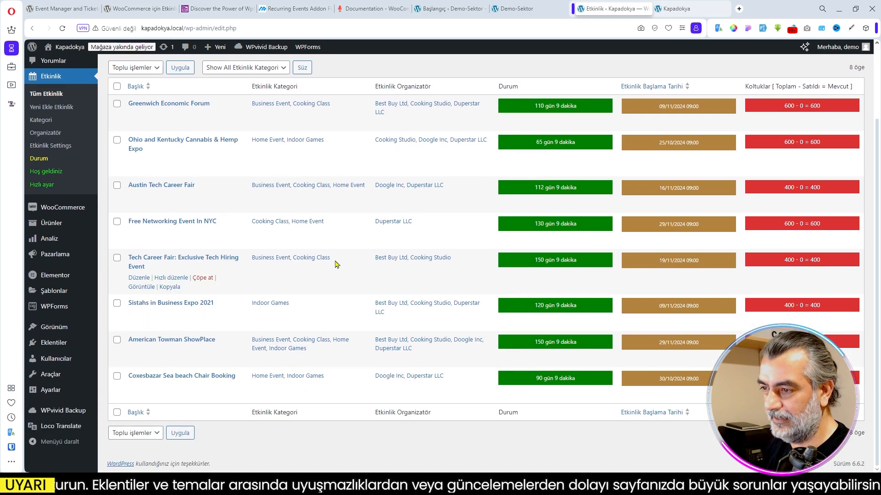
scroll(457, 386, up, 3)
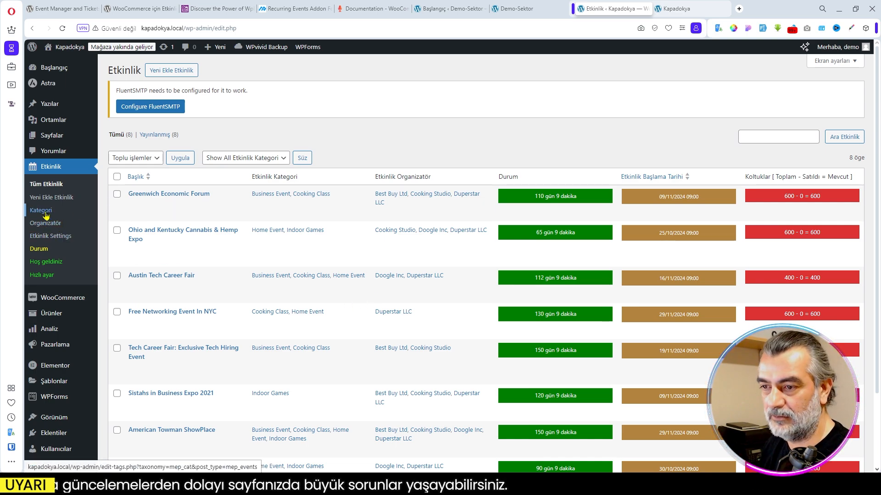
- Add two event categories named Balon Turu and Yürüyüş Rotası
click(45, 212)
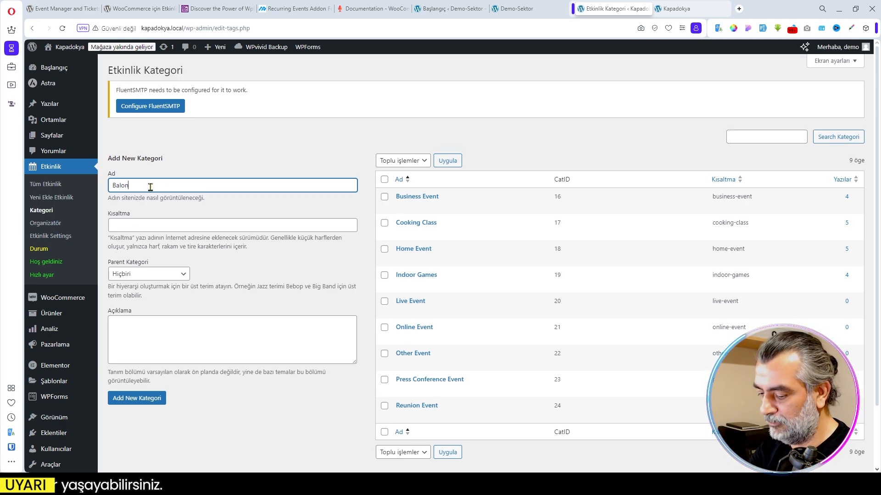
text(Turu)
click(156, 398)
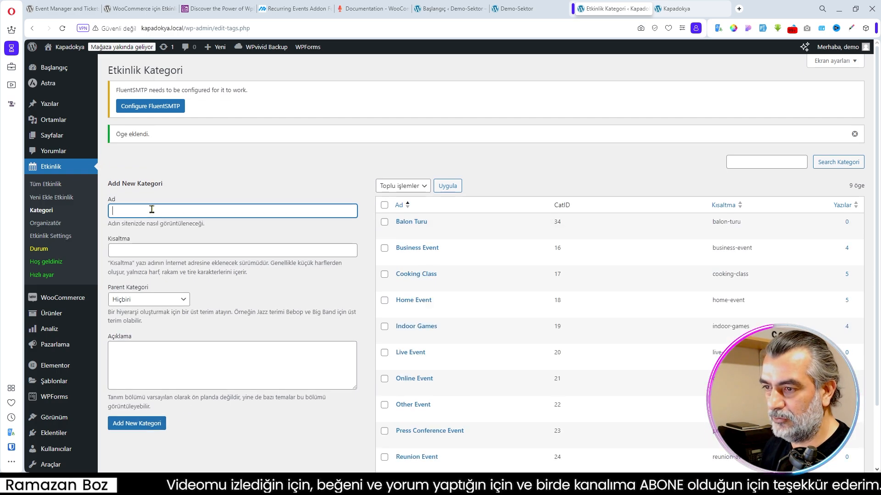
text(Yürüyüş Rotası)
click(137, 423)
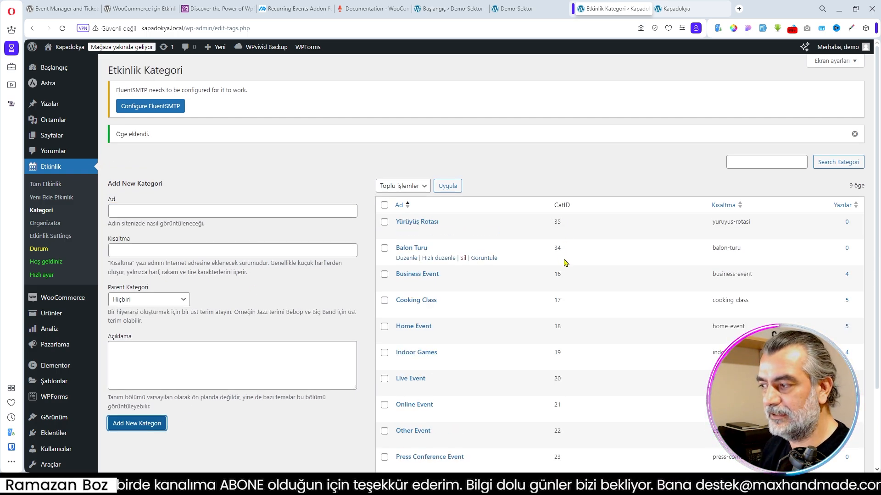
double_click(556, 222)
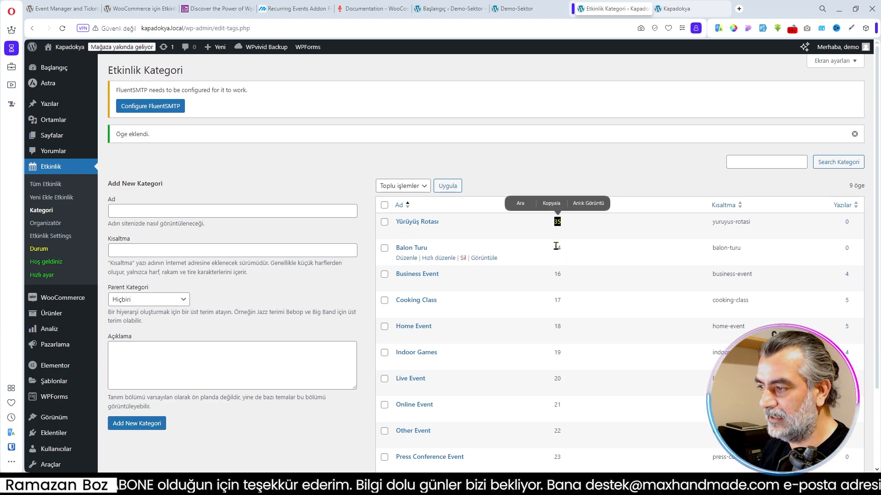
click(588, 250)
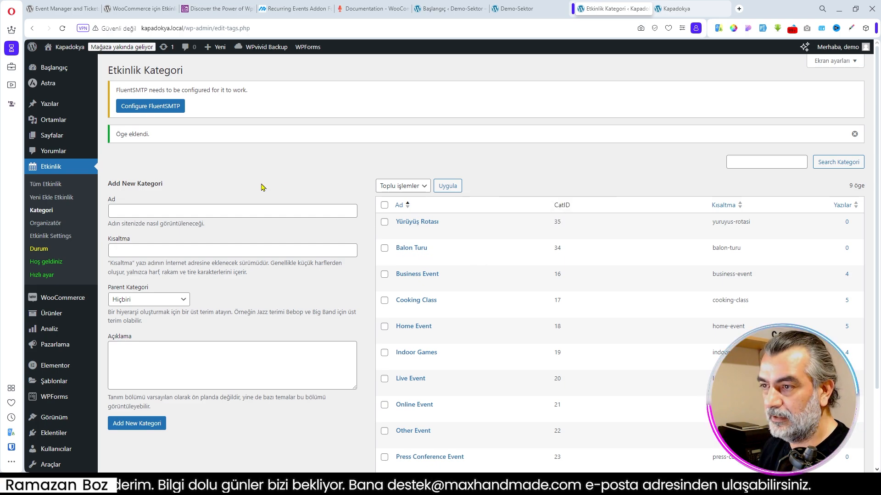
- Begin a new event organizer named MHM with Kapadokya as the venue
click(44, 225)
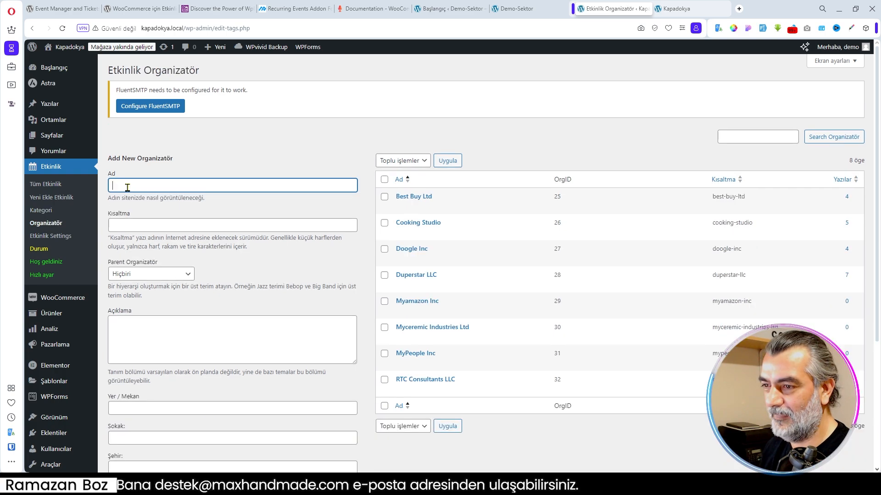
text(MHM)
click(143, 331)
scroll(191, 322, down, 3)
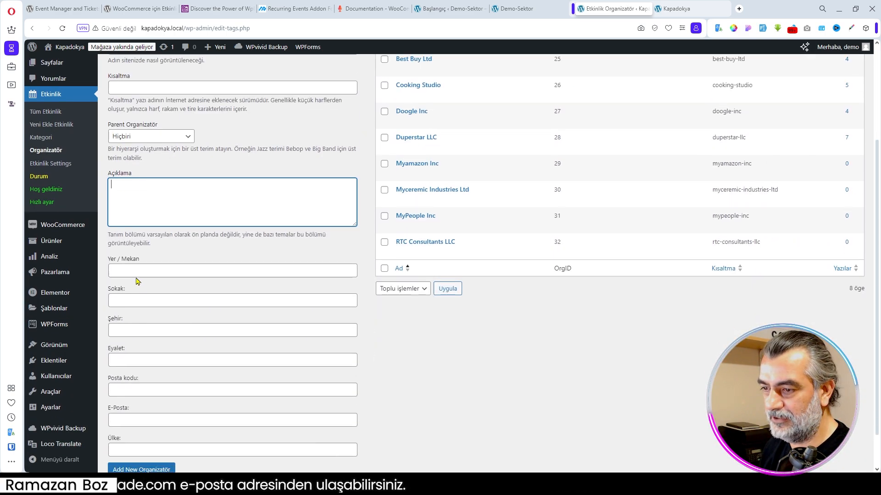
click(137, 272)
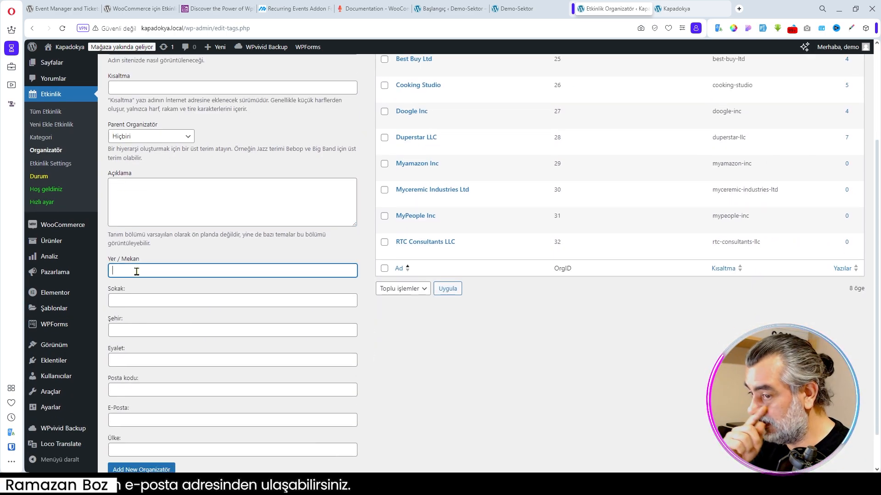
text(Kapadokya)
key(Tab)
- Set the organizer's city to Ürgüp and its state to Nevşehir
click(130, 331)
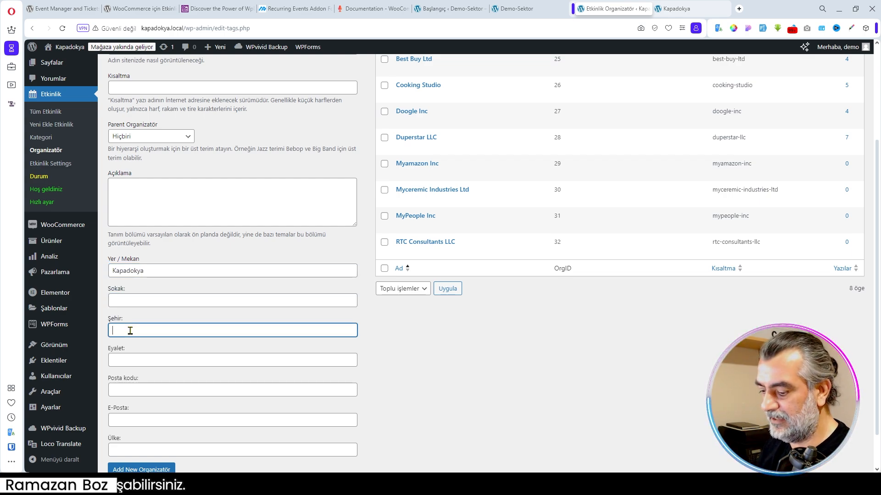
text(Nevşehir)
click(131, 360)
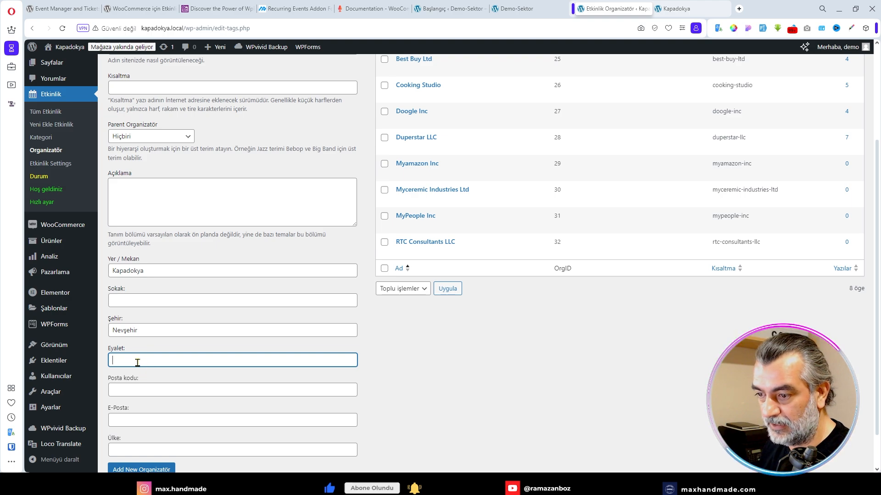
key(shift+Tab)
text(Ür)
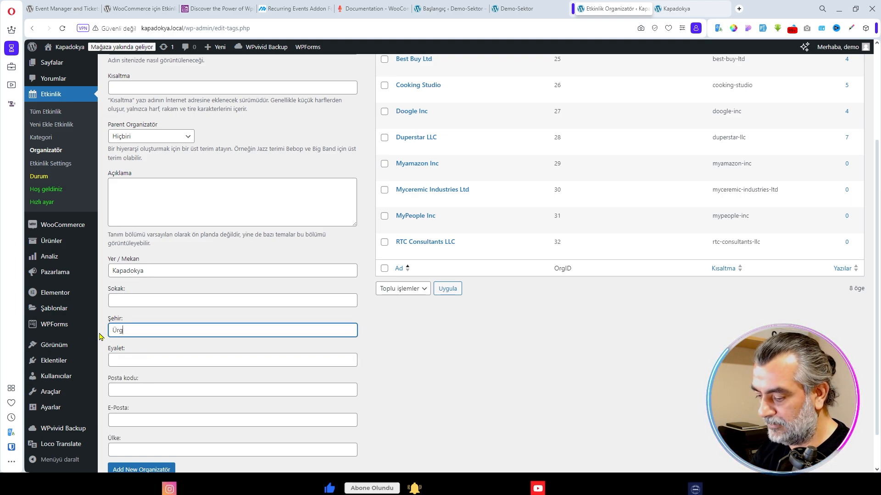
text(güp)
click(129, 360)
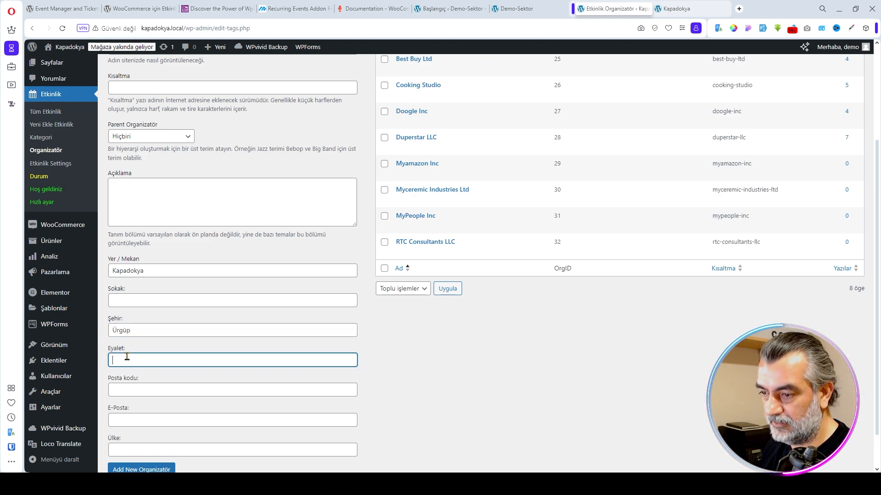
text(Nevşehir)
- Complete the organizer's postal code, e-mail, country Türkiye and street, and add the organizer
click(140, 390)
click(172, 417)
key(ctrl+v)
click(125, 390)
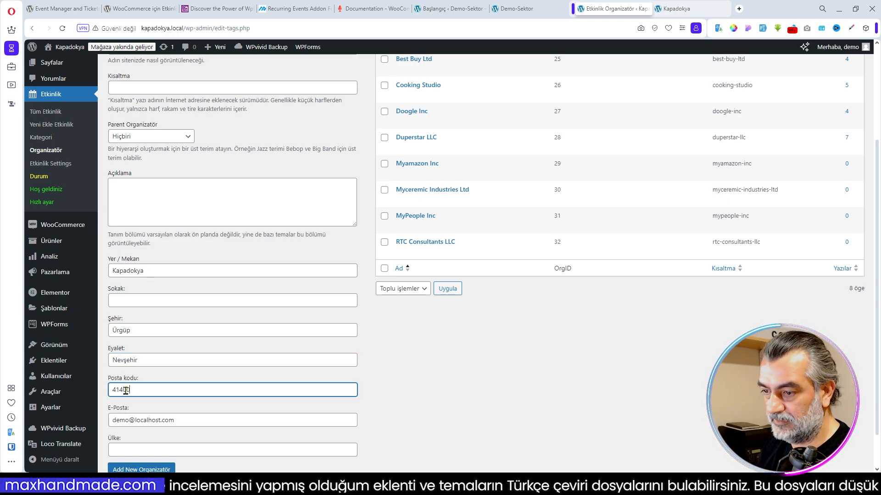
click(143, 451)
text(Türkiye)
scroll(138, 256, down, 1)
click(138, 256)
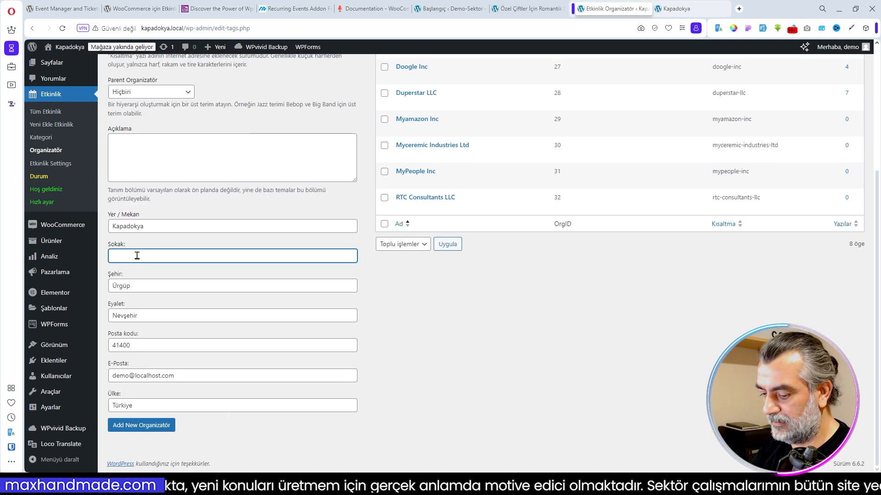
text(Zelve Yolu)
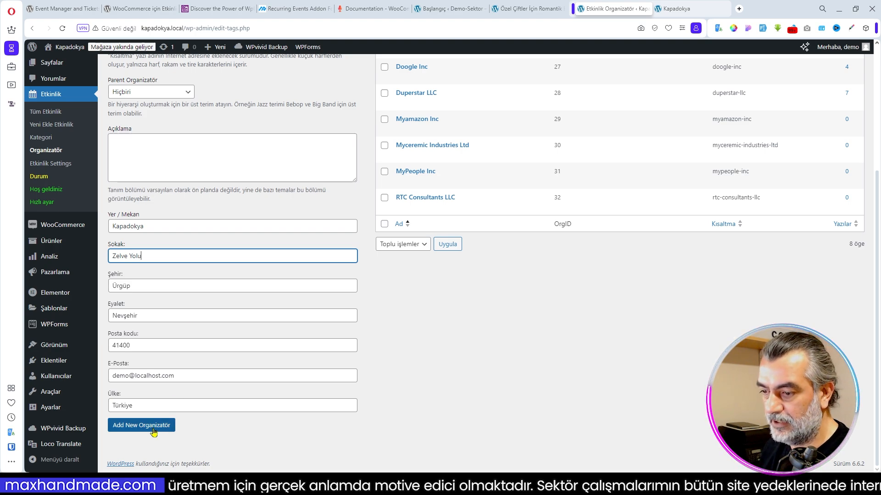
click(136, 426)
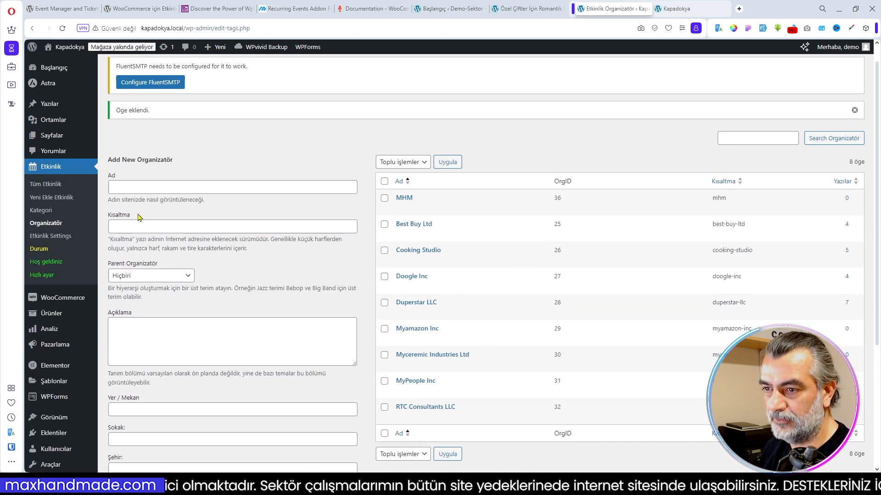
- Create a new event titled Gün Doğumu Balon Turu and fill in its description text
click(54, 202)
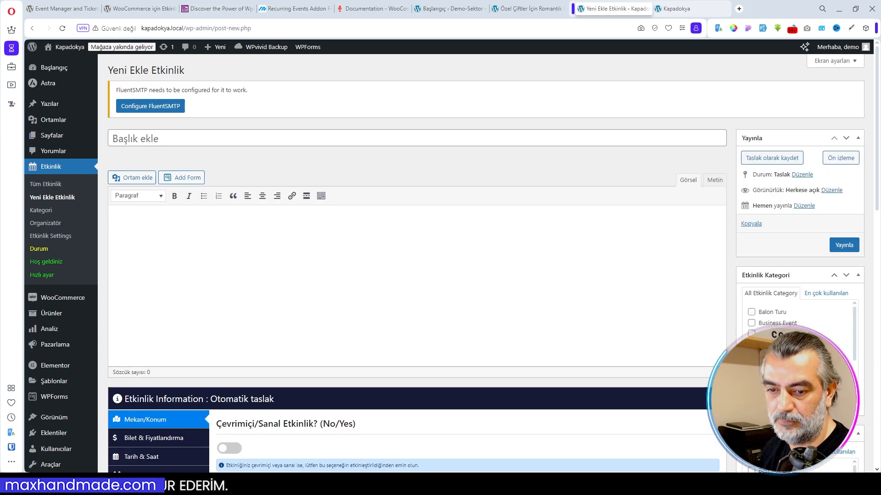
click(182, 137)
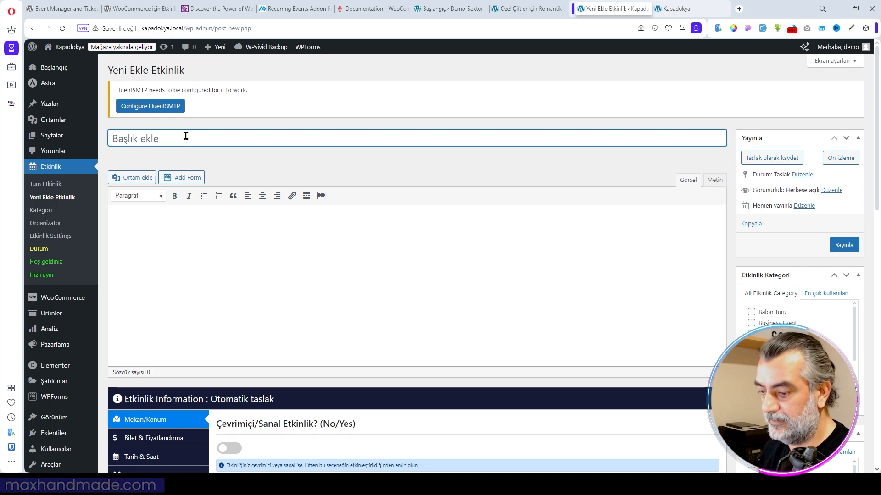
text(Gün Doğumu Balon Turu)
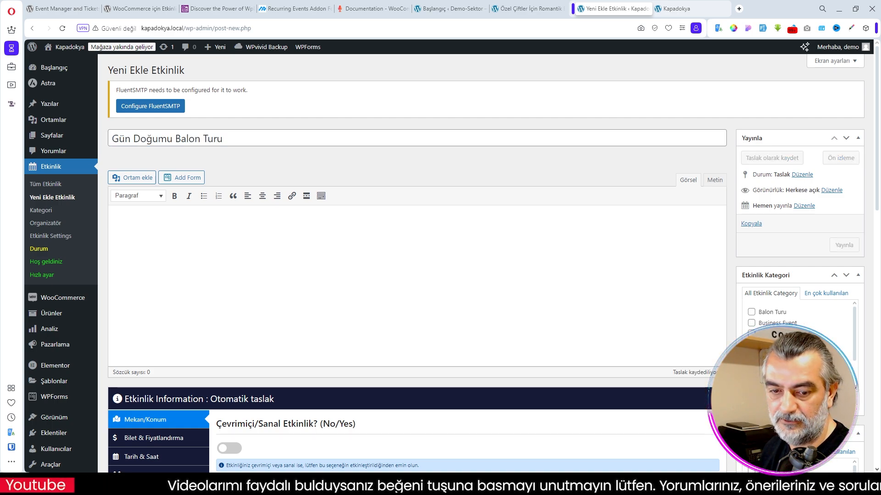
- Set the event's location source to Organizatör and enable the Google map display
scroll(260, 279, down, 2)
scroll(260, 278, down, 3)
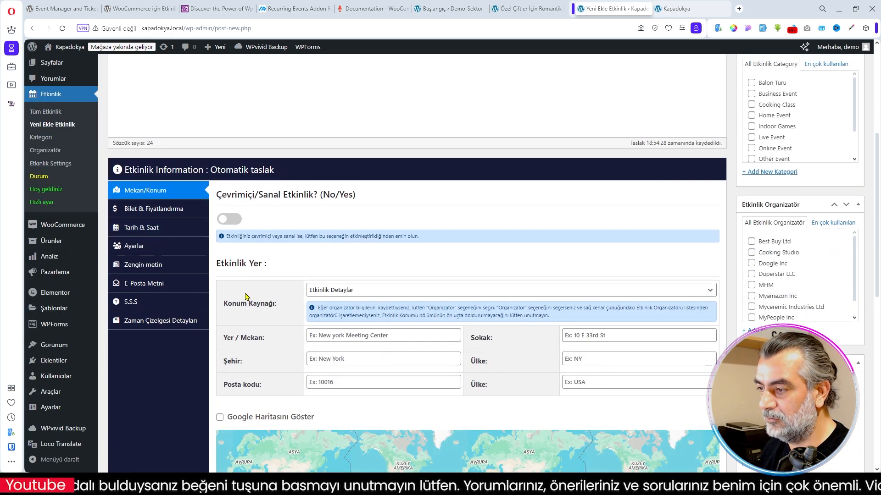
scroll(379, 286, down, 2)
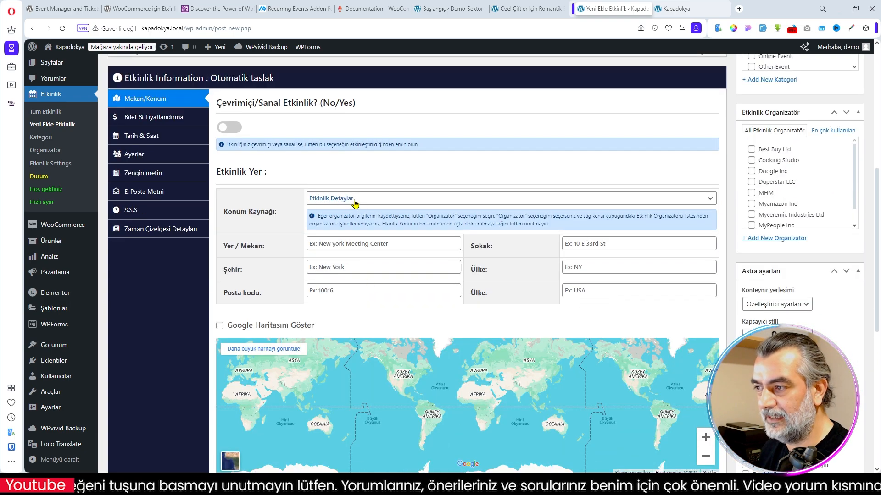
click(354, 199)
click(355, 218)
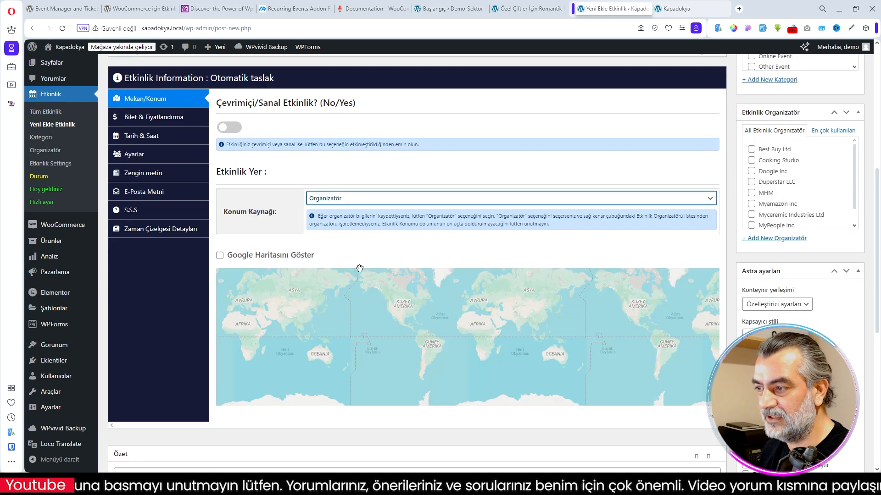
click(268, 255)
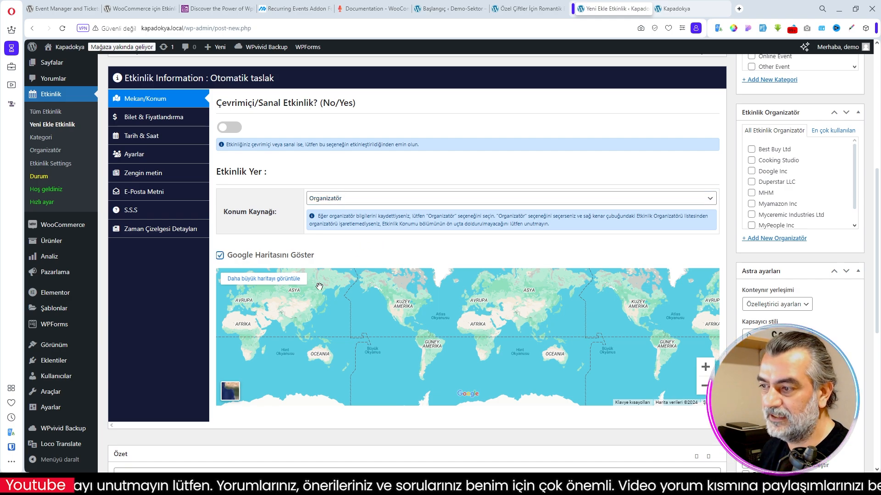
- Assign the MHM organizer to the event
scroll(802, 208, up, 2)
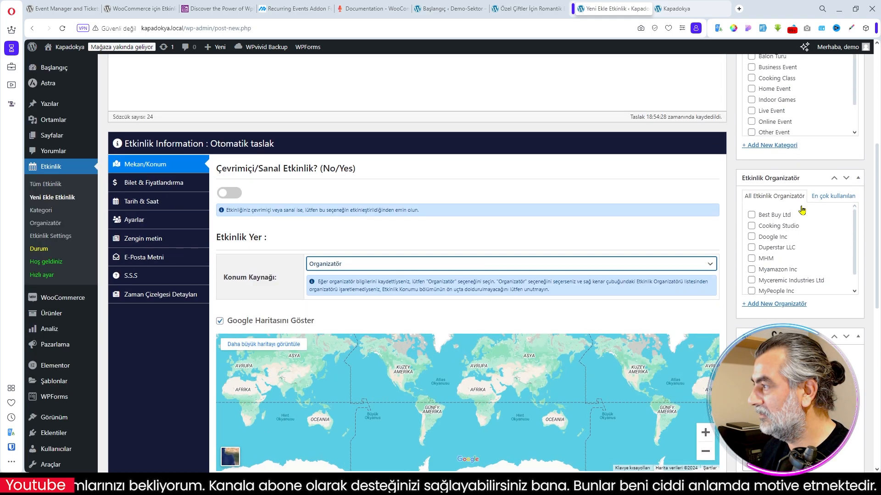
scroll(806, 215, down, 2)
click(752, 193)
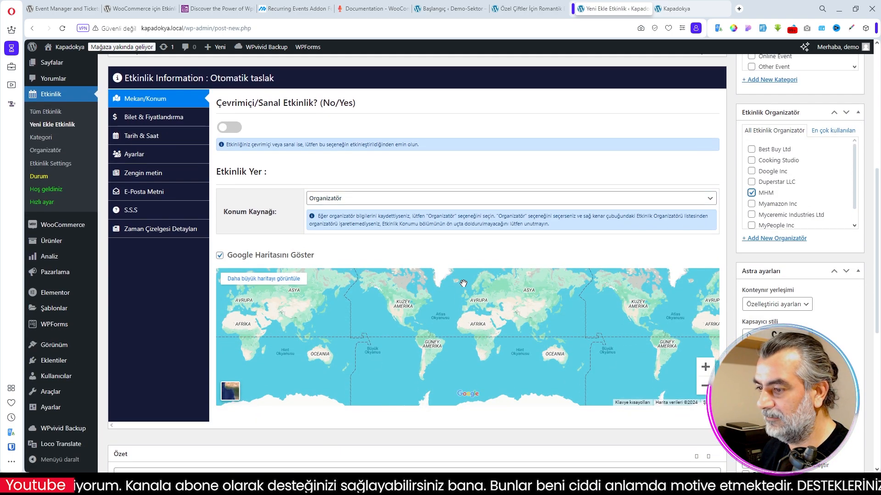
- Switch the online/virtual event option on to view its participation details editor, and switch it back off
click(227, 128)
click(228, 130)
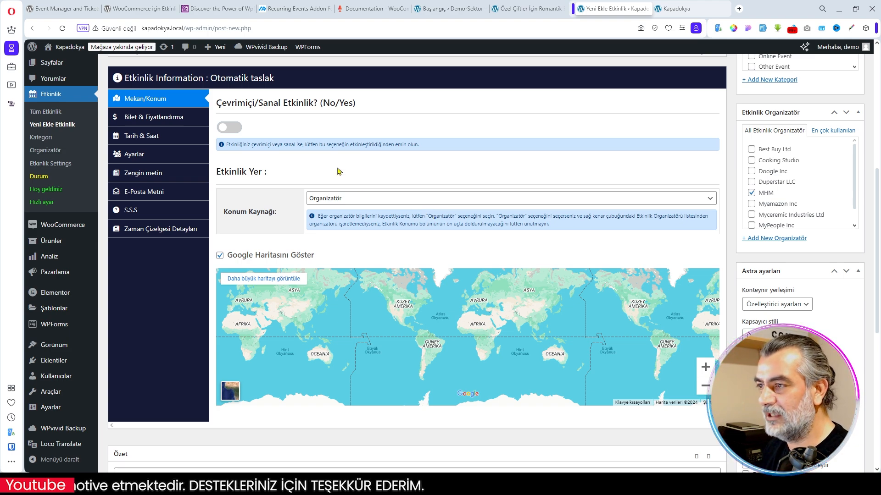
click(235, 131)
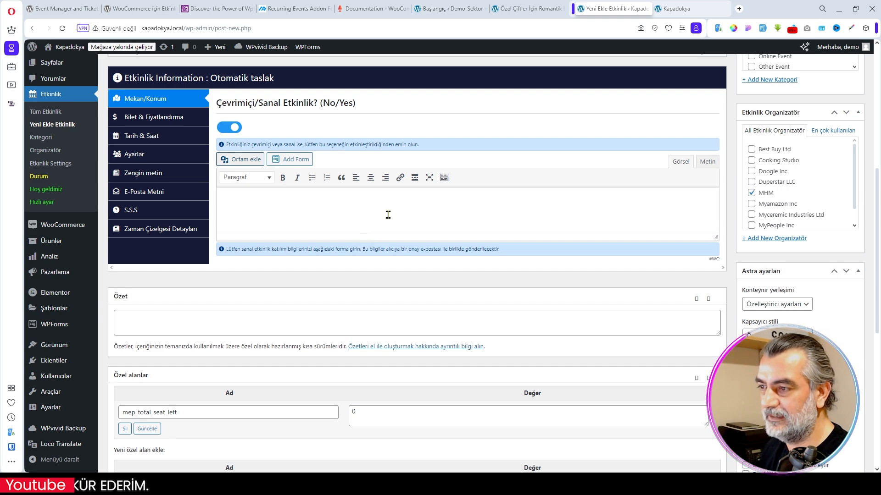
click(228, 127)
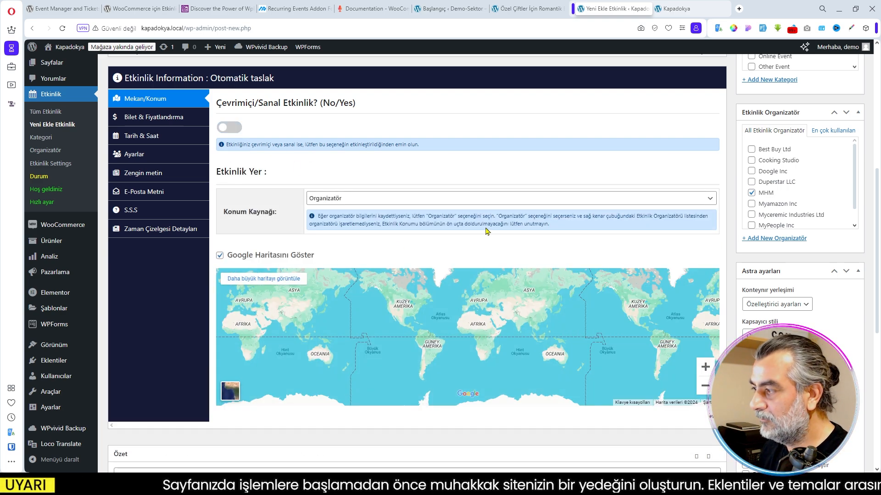
- Move the event's map to Türkiye and assign the event to the Balon Turu category
drag(550, 301, 524, 368)
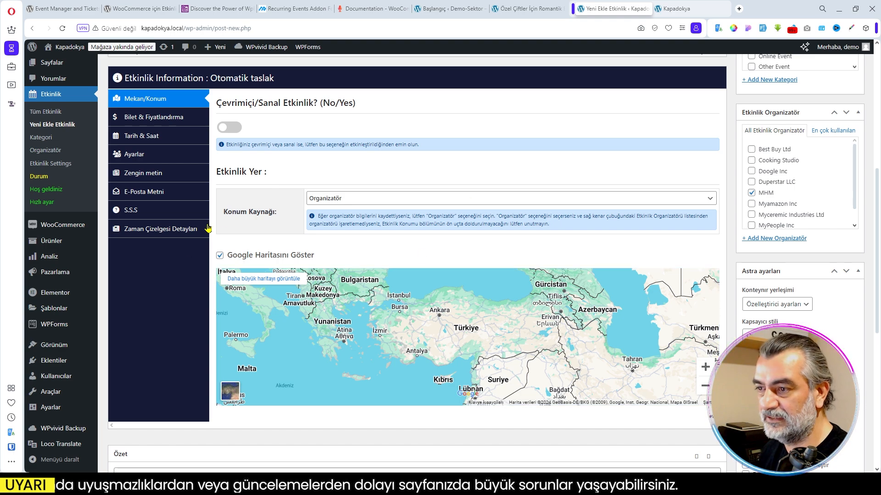
scroll(609, 240, up, 4)
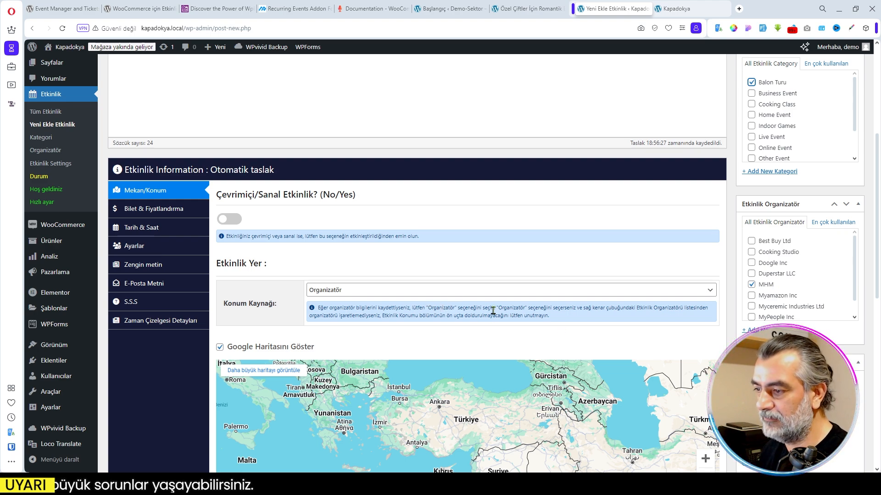
- Review the event's location source choices, keeping Organizatör, and examine the add-to-cart shortcode in the ticket and pricing settings
click(345, 295)
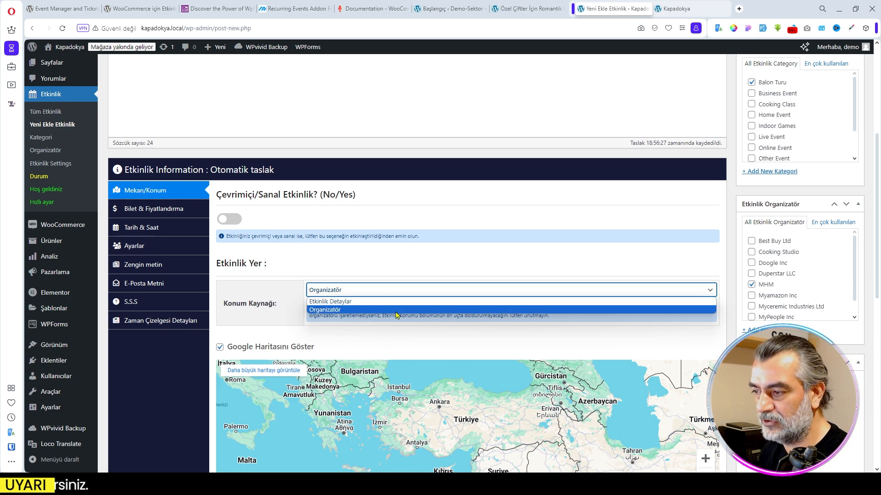
click(336, 310)
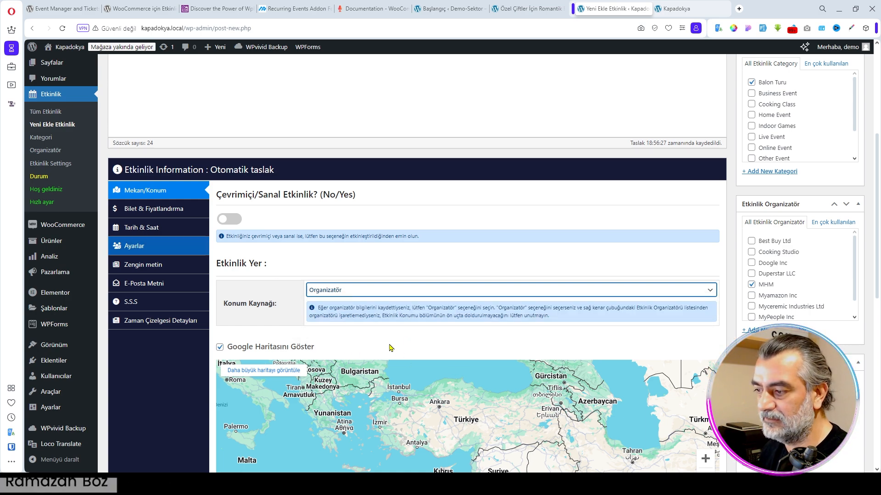
click(151, 211)
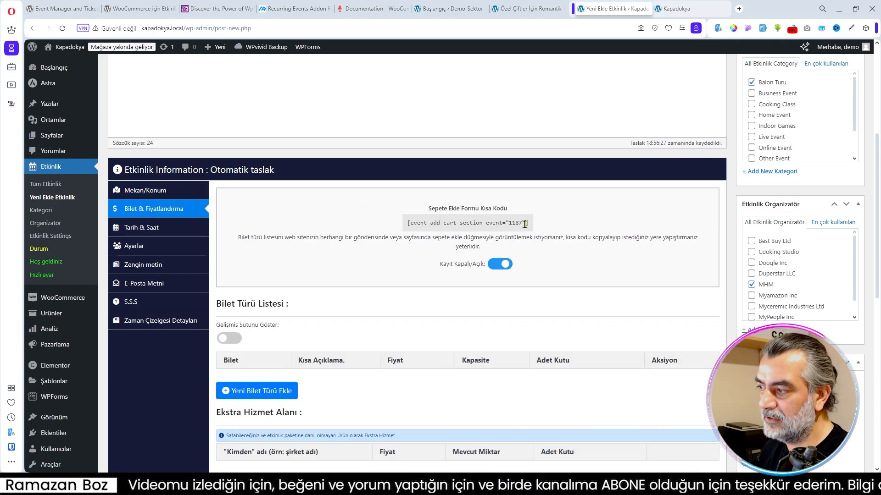
drag(529, 226, 407, 224)
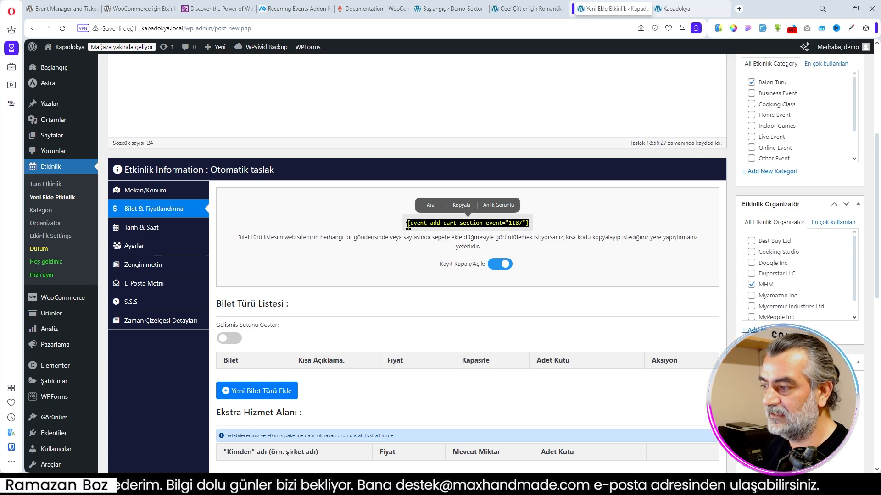
- Enable the advanced columns for the event's ticket type list
scroll(385, 280, down, 2)
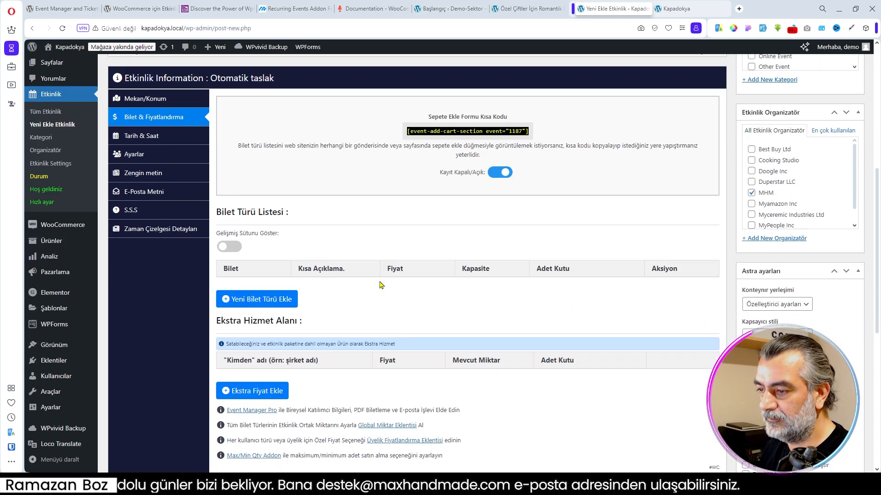
click(233, 250)
click(229, 247)
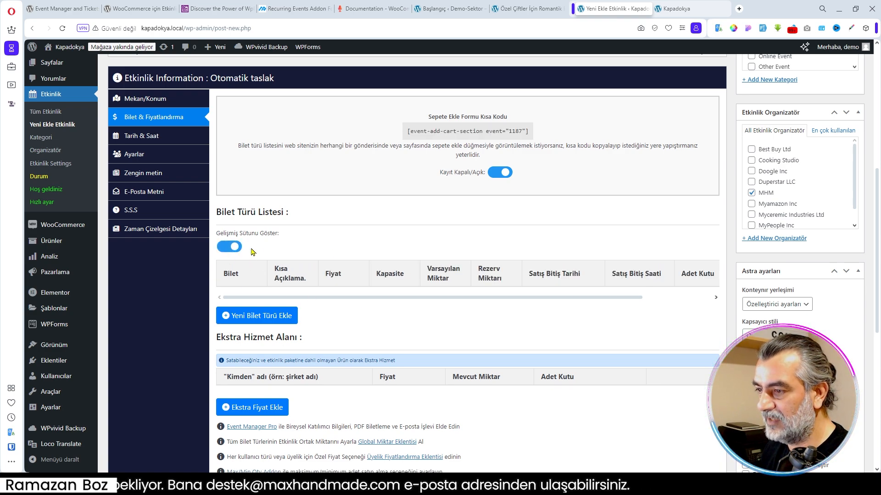
- Add a ticket type named Yetişkin with the short description 6 Yaş Üstü, price 5000 and capacity 20
click(269, 321)
click(247, 297)
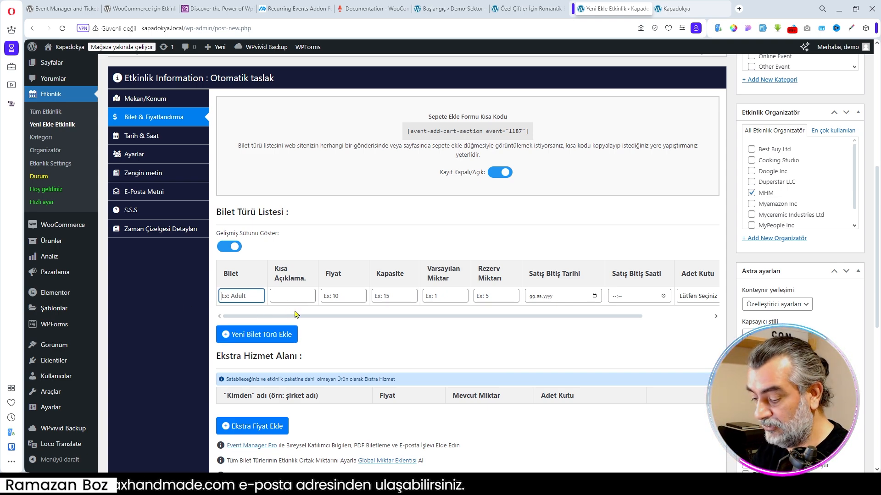
text(Yetişkin)
click(290, 297)
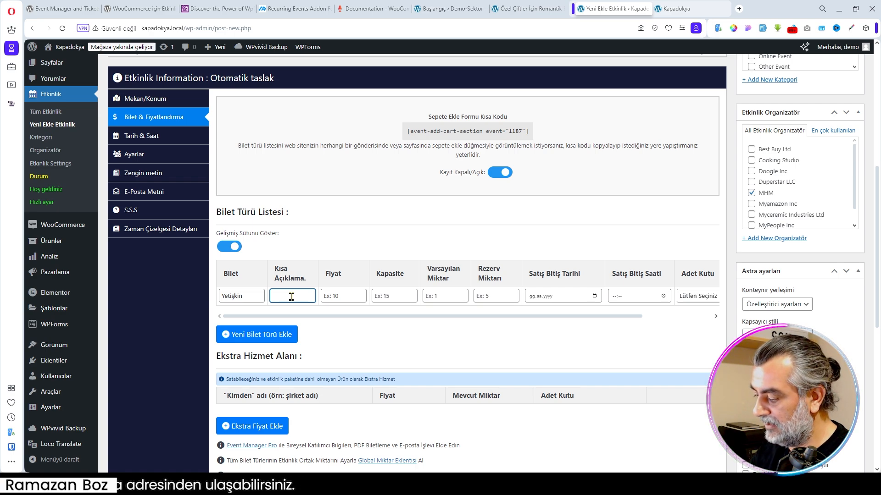
text(6 Yaş Üstü)
click(361, 296)
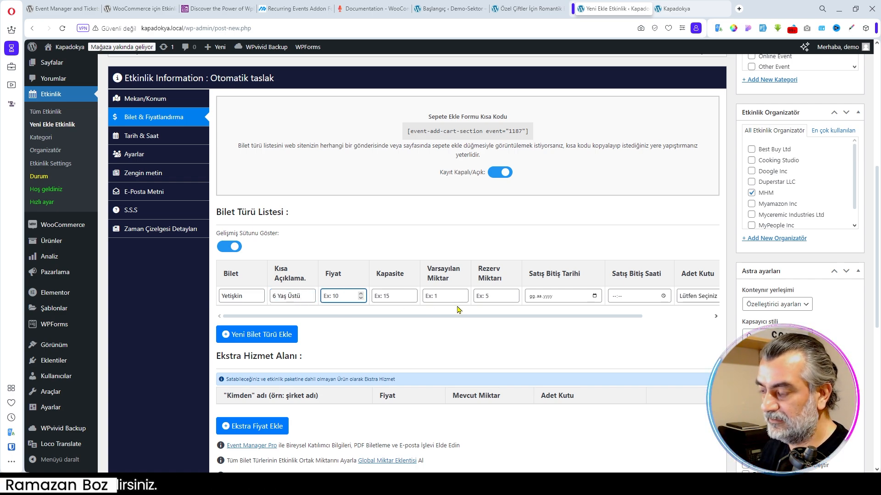
text(5000)
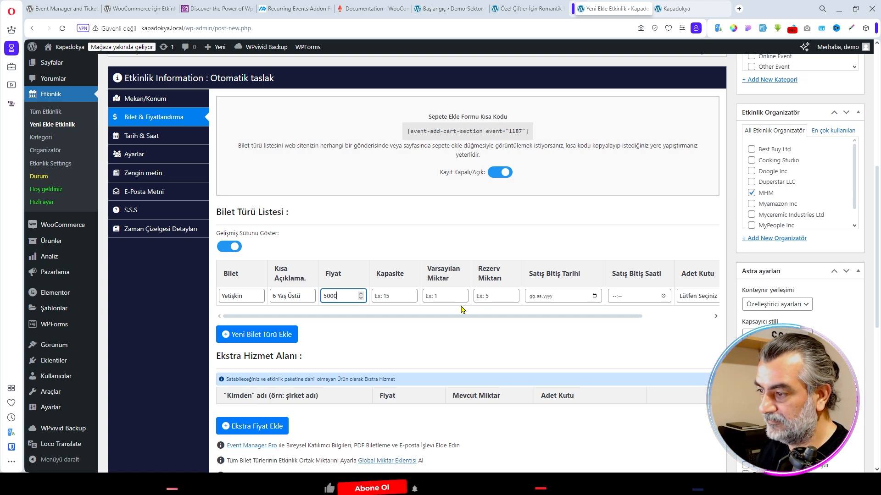
click(398, 296)
text(20)
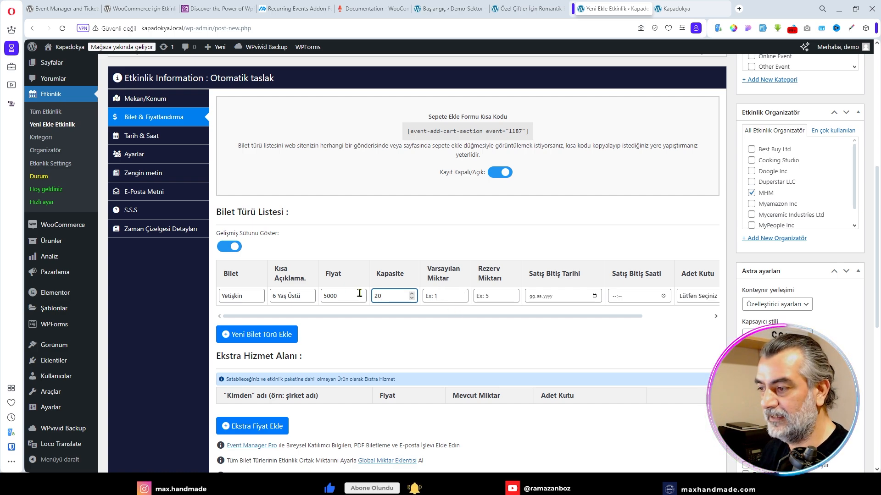
- Set the Yetişkin ticket's sale end date to 30.09.2024 and its sale end time to 23:00
click(500, 294)
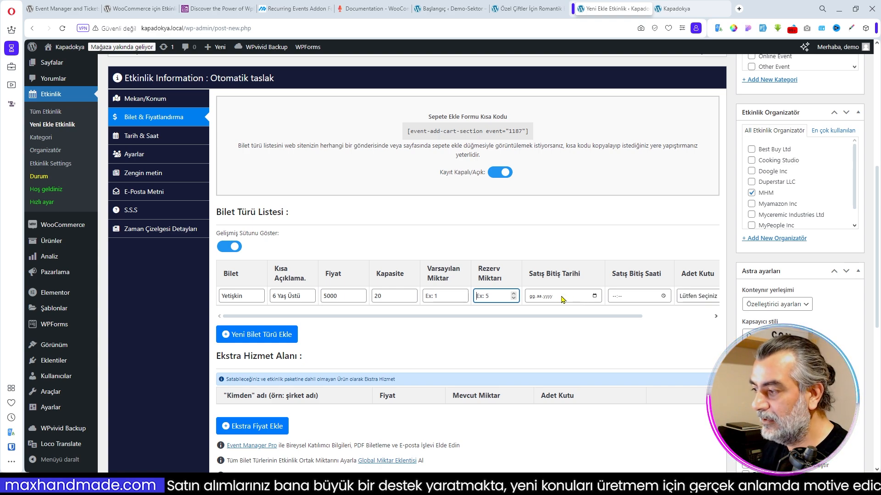
click(595, 297)
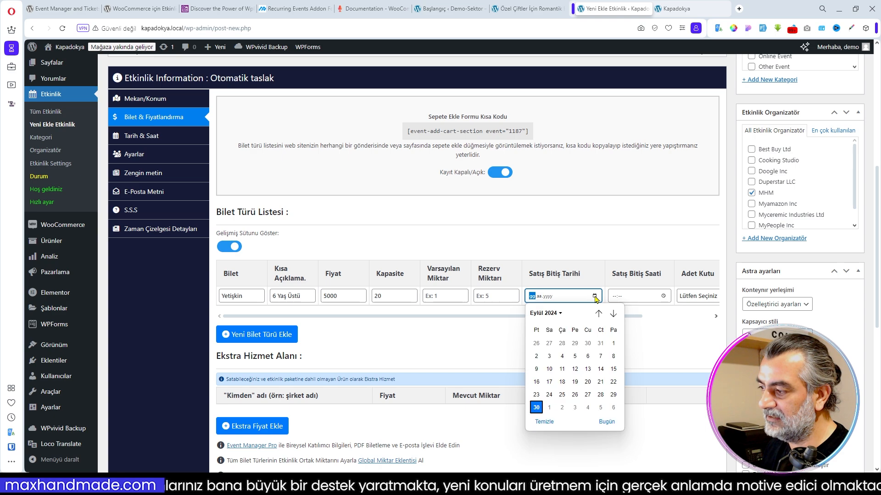
click(538, 409)
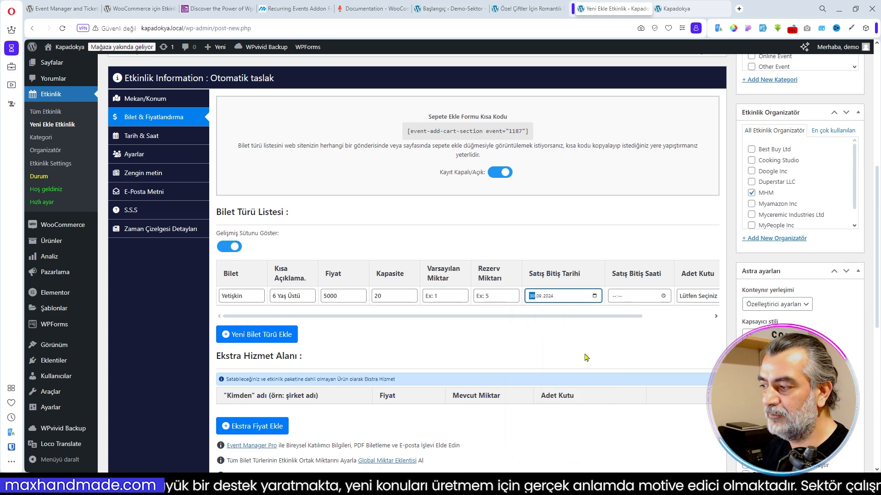
click(664, 296)
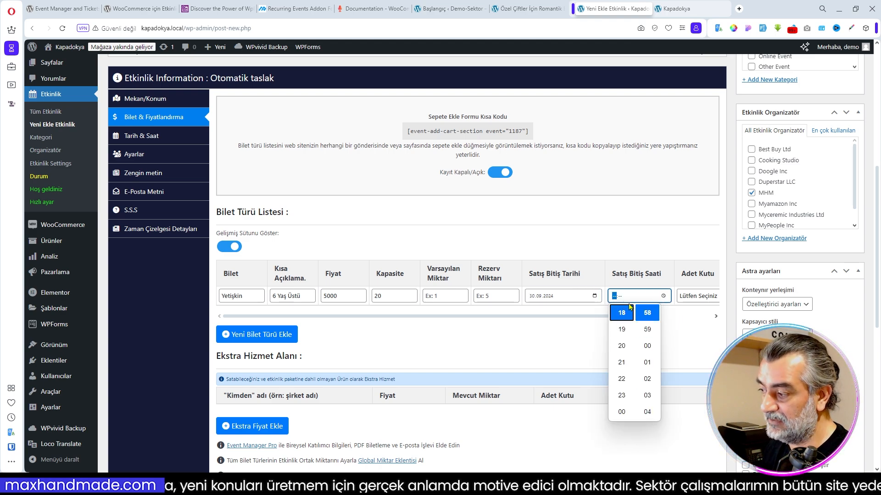
click(621, 395)
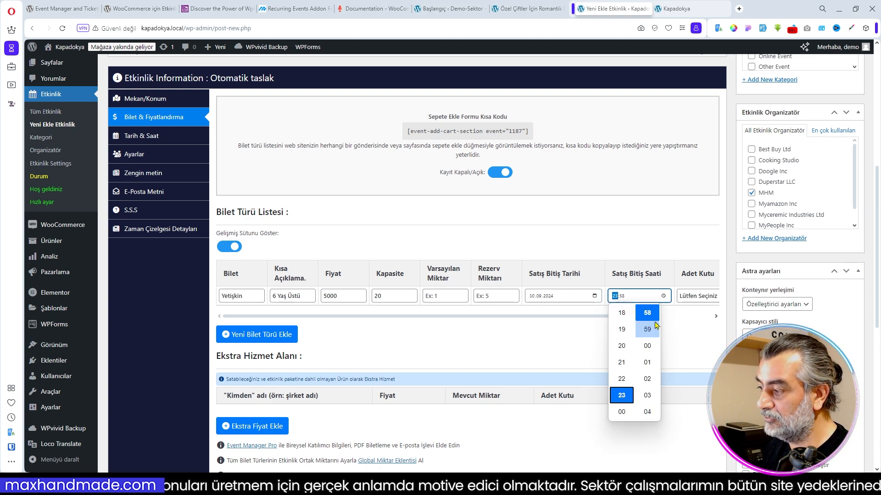
click(624, 297)
text(00)
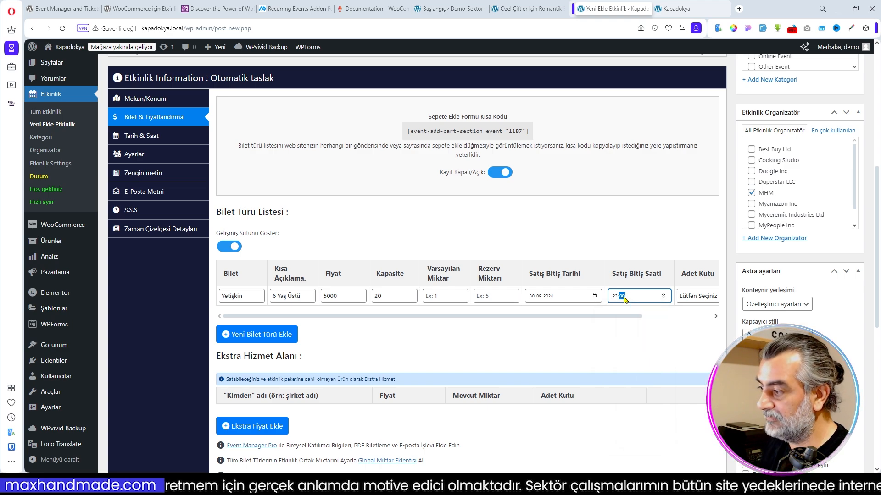
- Set the Yetişkin ticket's quantity box type to Giriş Kutusu
drag(608, 316, 679, 316)
click(659, 300)
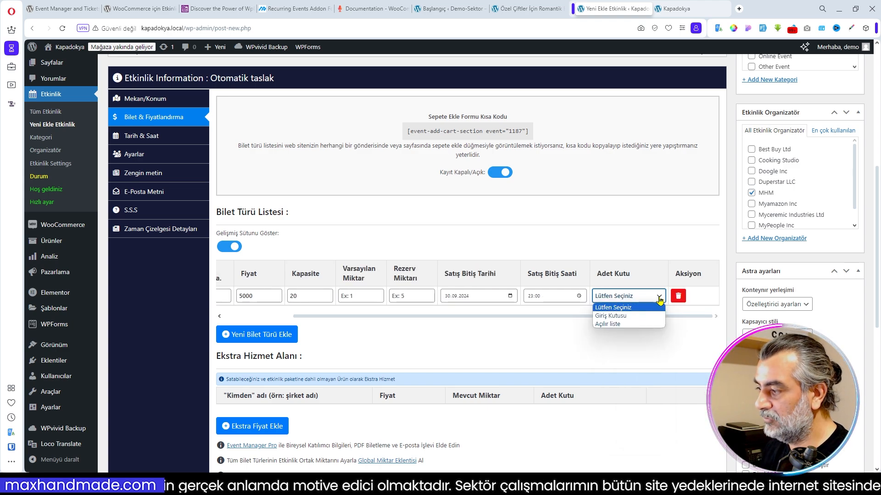
click(622, 317)
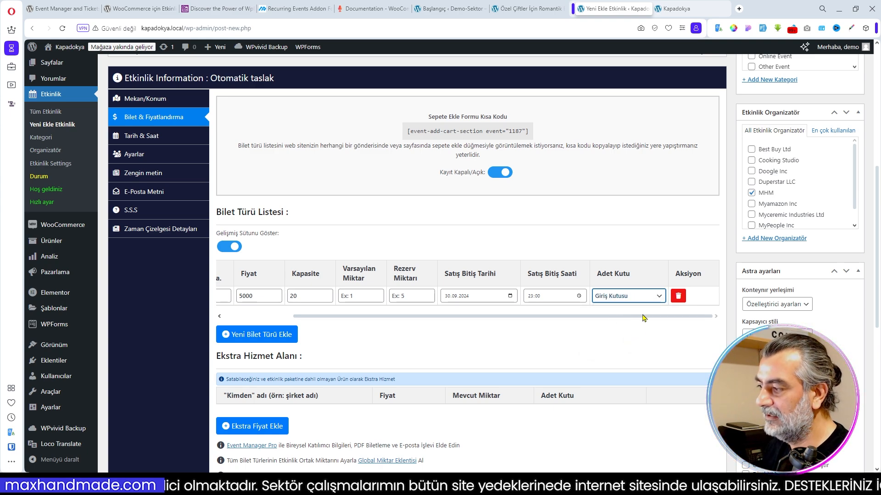
drag(372, 317, 266, 303)
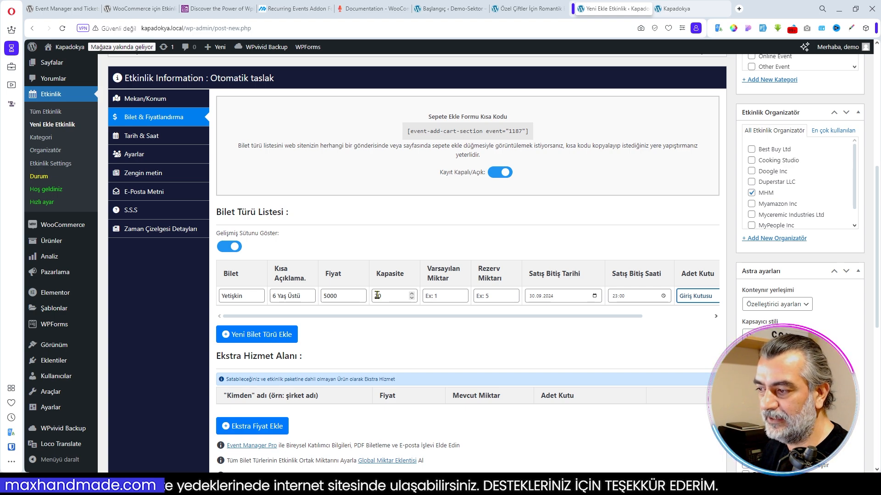
- Add a second ticket type named Çocuk with the short description 3 Yaş Üstü and price 2500
click(265, 337)
click(248, 314)
text(Çocuk)
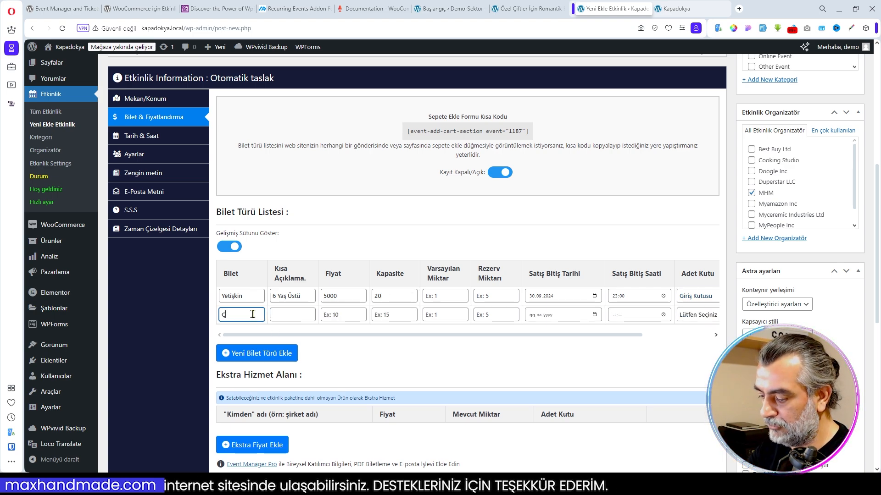
click(293, 316)
text(2)
text(3 Yaş Üstü)
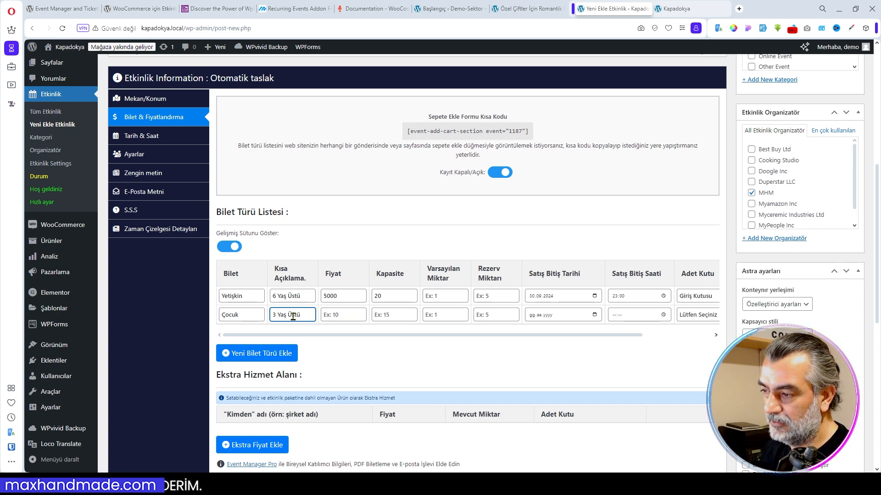
click(340, 315)
text(2500)
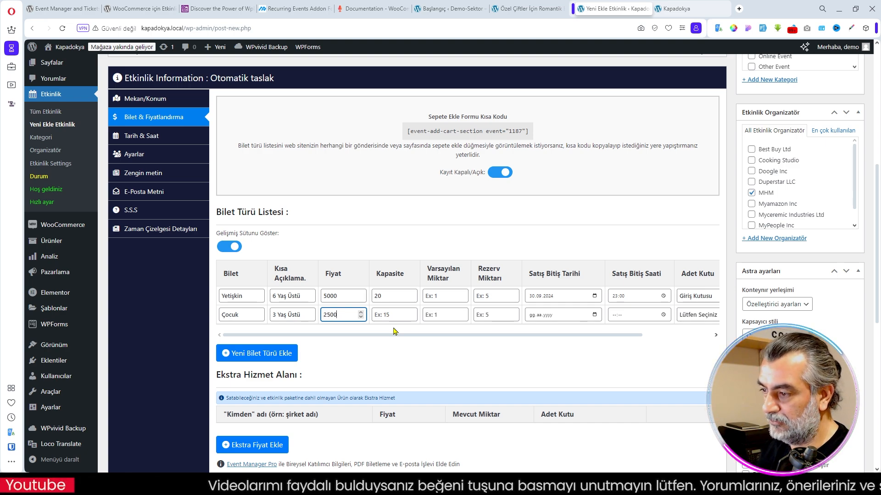
- Set the capacity of the Yetişkin ticket to 15 and of the Çocuk ticket to 5
drag(387, 298, 365, 299)
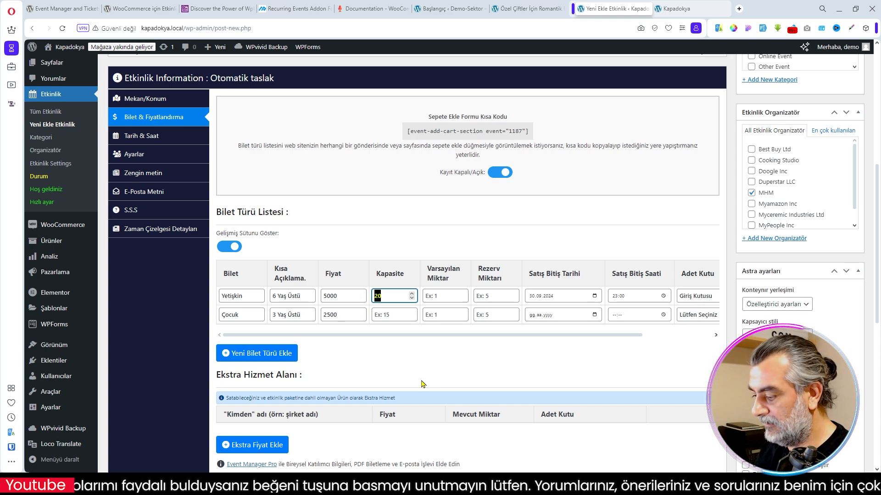
text(15)
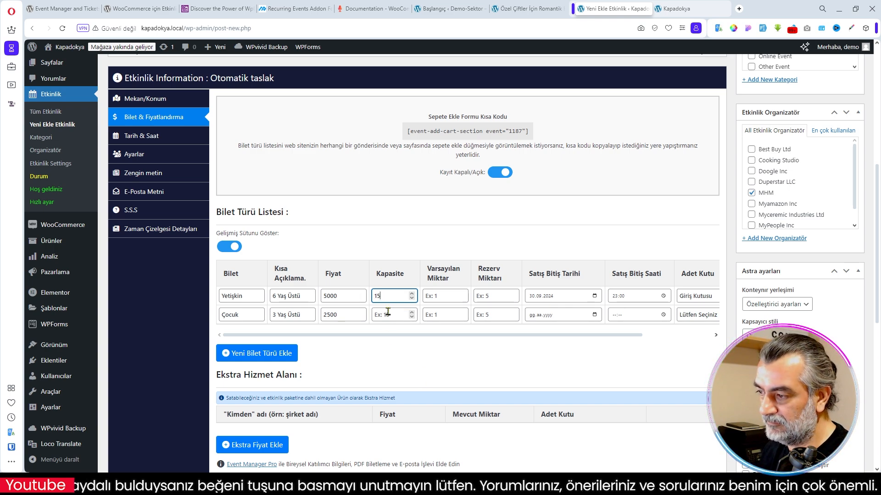
click(404, 314)
text(5)
click(421, 377)
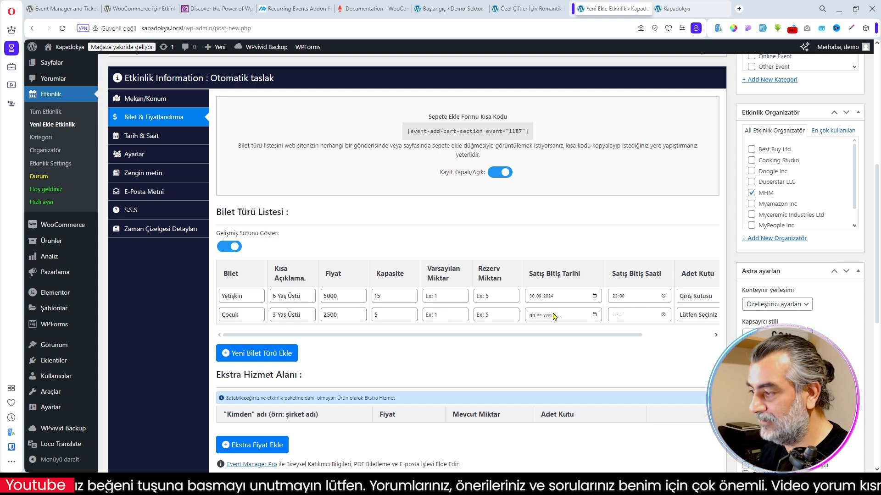
- Set the Çocuk ticket's sale end to 30.09.2024 at 23:00 and its quantity box type to Giriş Kutusu
click(594, 315)
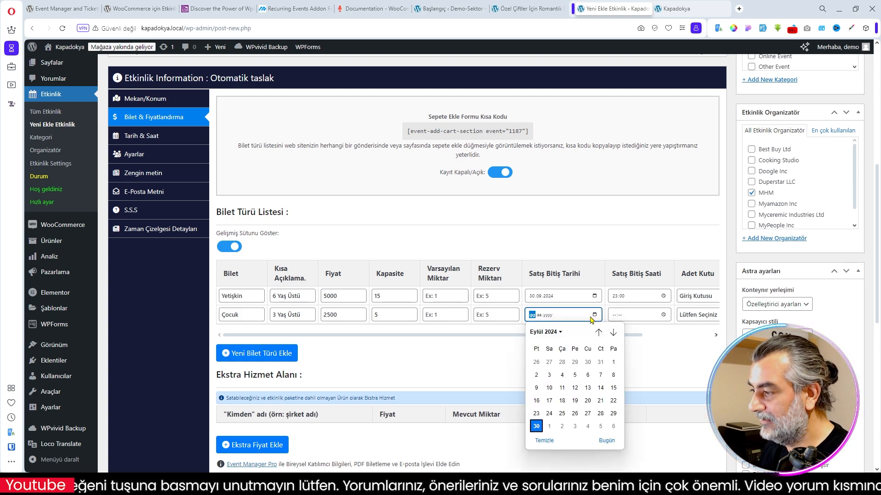
click(536, 426)
click(613, 316)
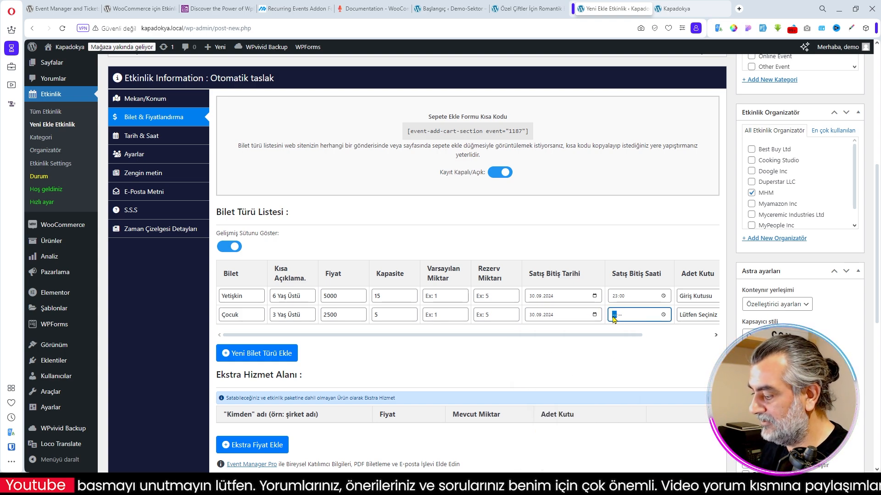
text(2300)
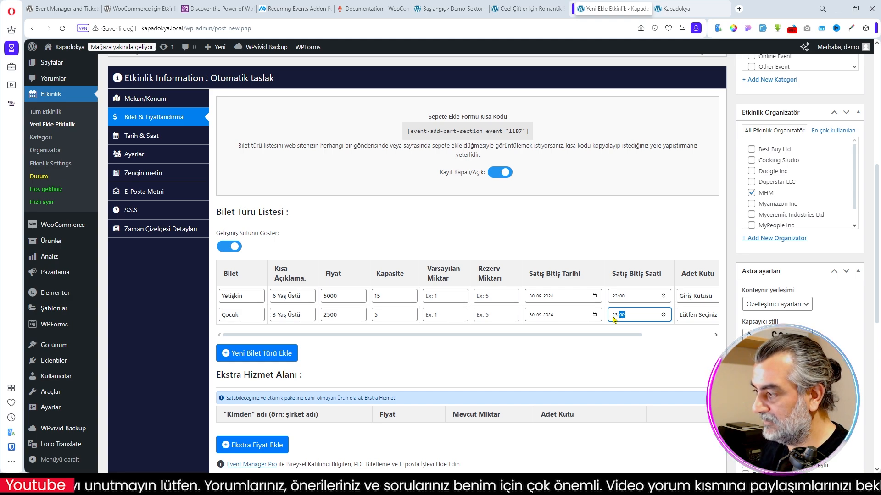
click(688, 315)
click(697, 334)
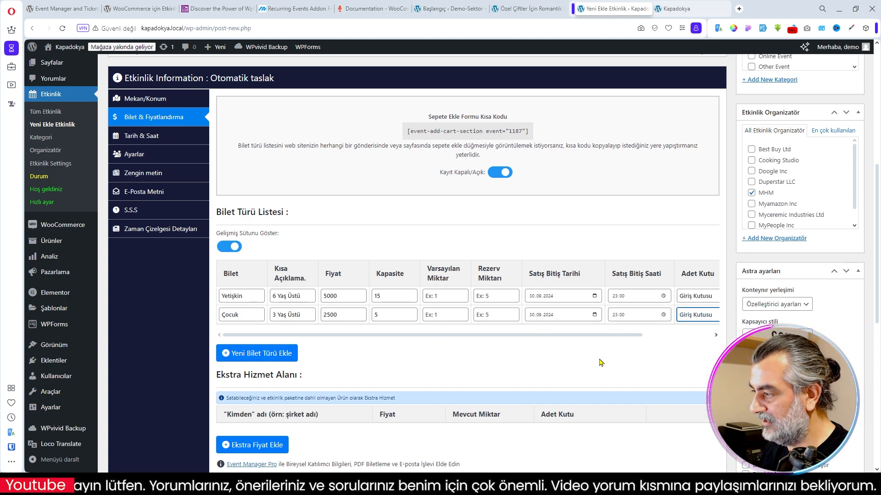
click(611, 361)
- Add an extra service named Şapka with price 250, available quantity 50 and quantity box type Giriş Kutusu
scroll(534, 358, down, 3)
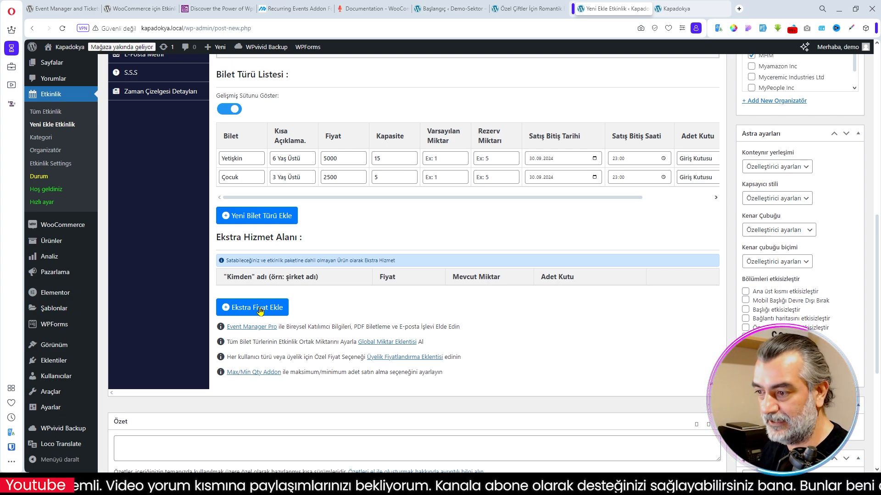
click(260, 312)
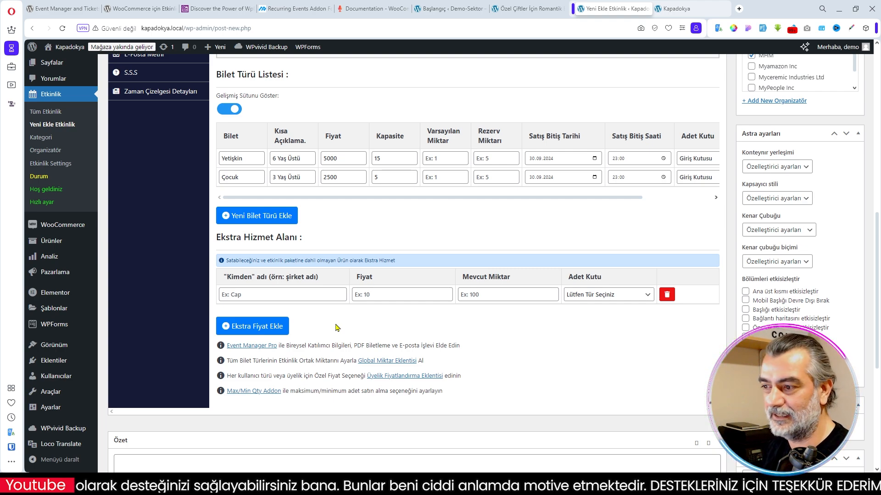
click(257, 296)
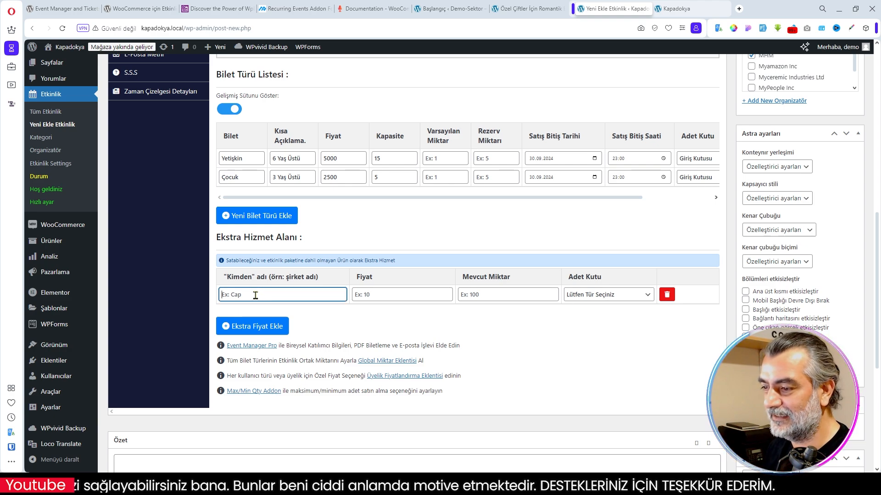
text(Şapka)
click(407, 301)
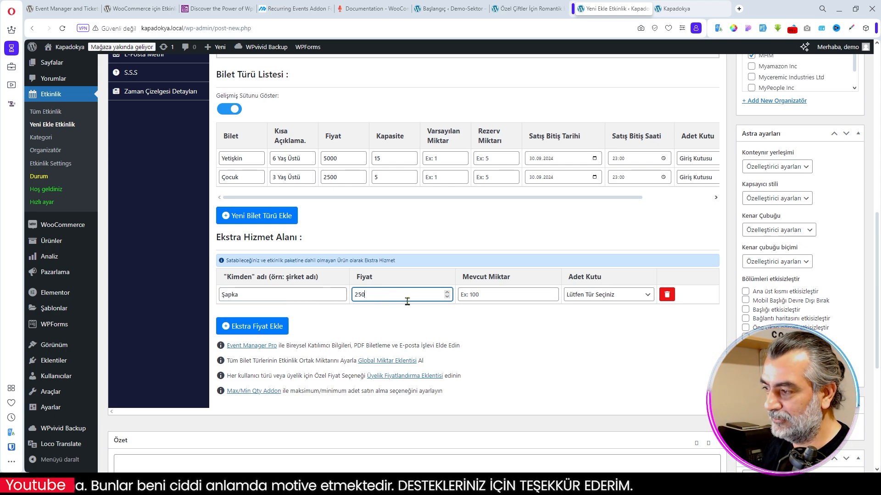
click(486, 296)
text(50)
click(573, 295)
click(577, 327)
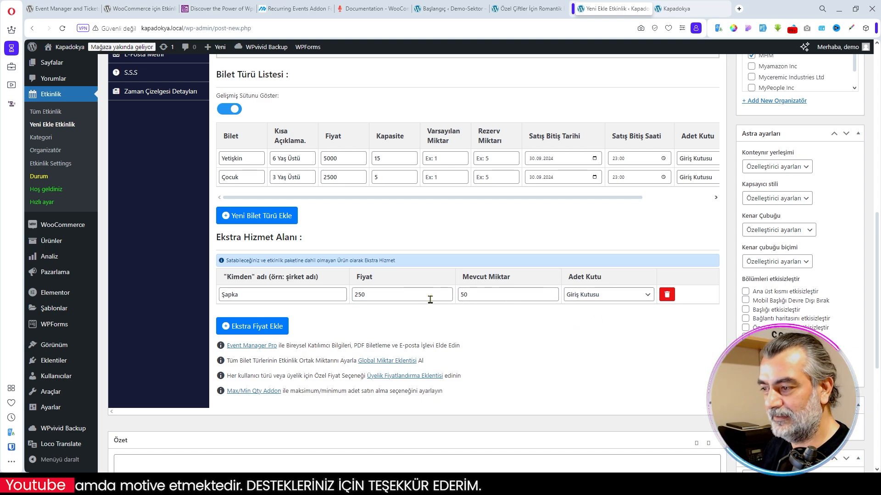
- Add a second extra service named Kalem with price 150, available quantity 50 and quantity box type Giriş Kutusu
click(255, 328)
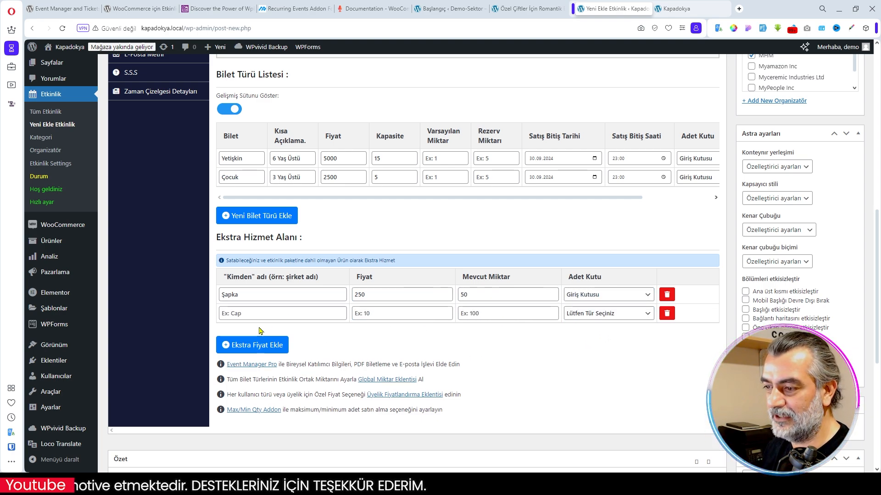
click(245, 314)
text(Kalem)
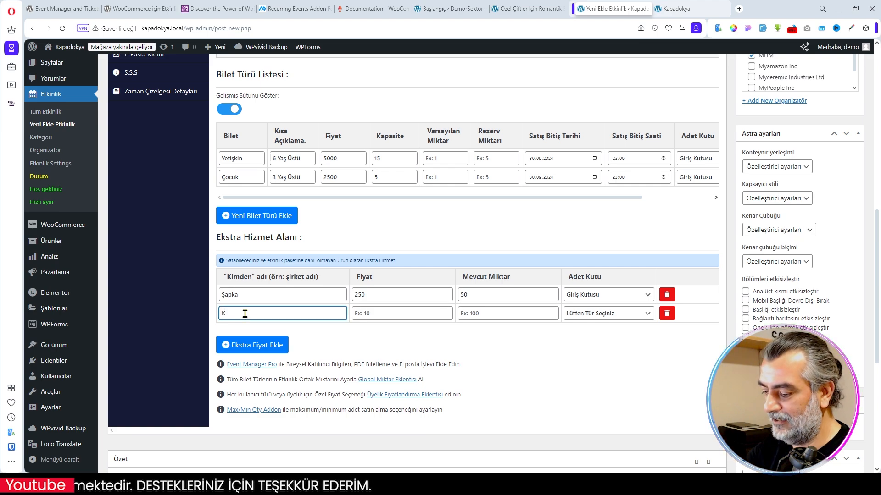
click(413, 317)
click(490, 316)
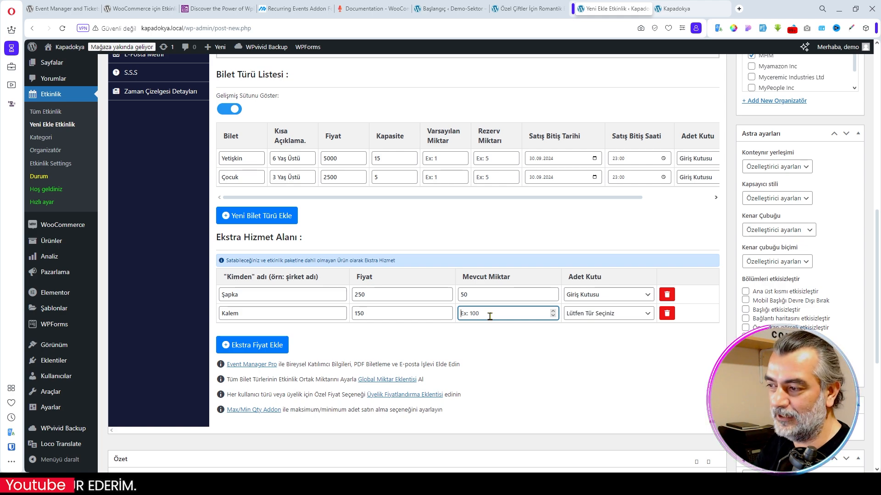
text(50)
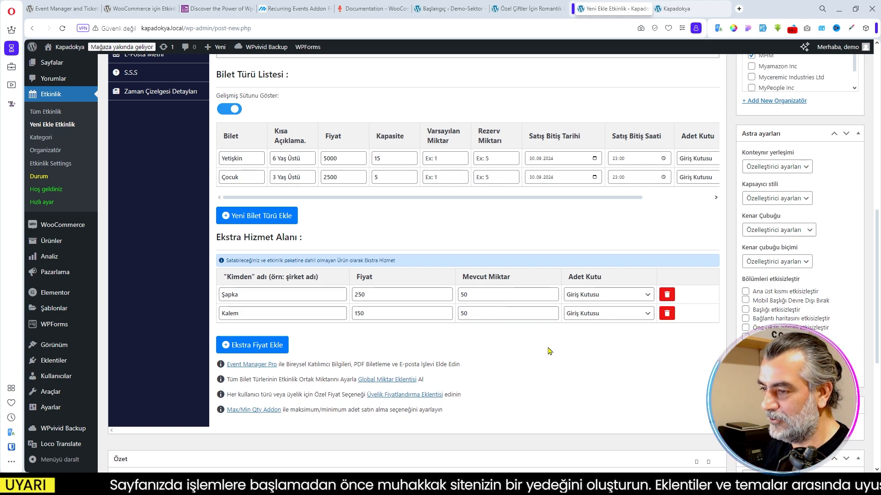
- Set the event's start date to 01.10.2024 and its start time to 05:00
scroll(552, 352, up, 2)
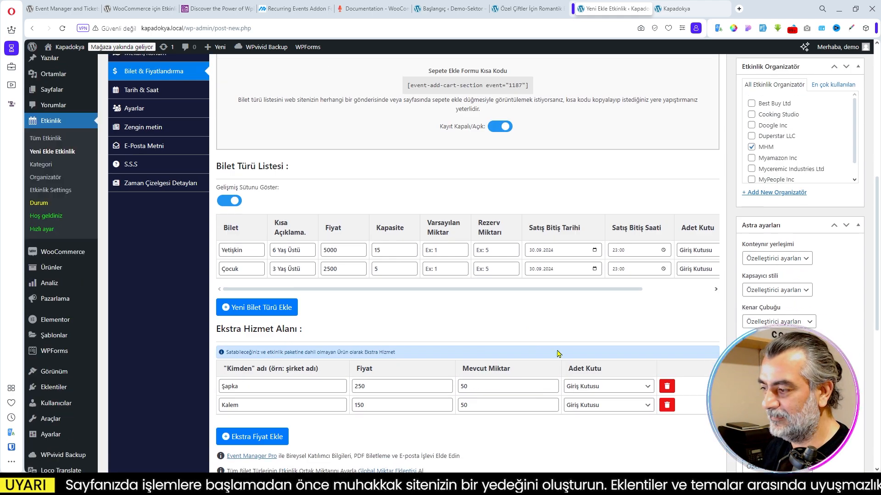
scroll(294, 229, up, 2)
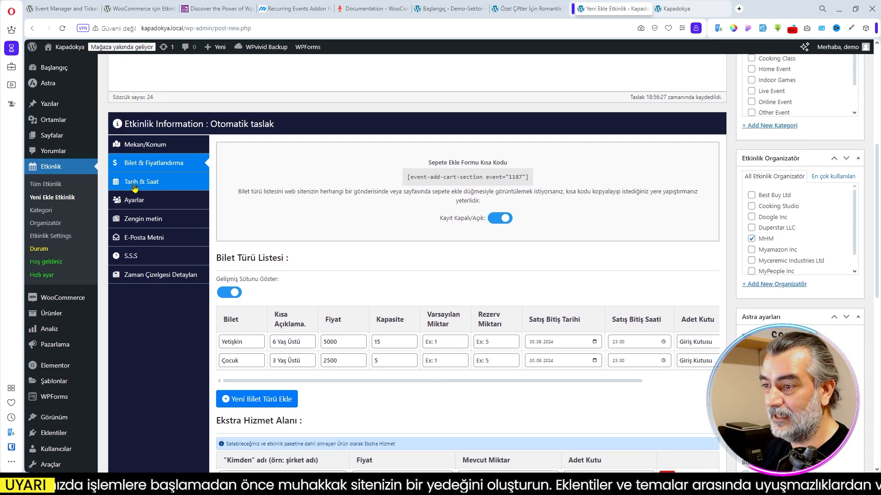
click(134, 184)
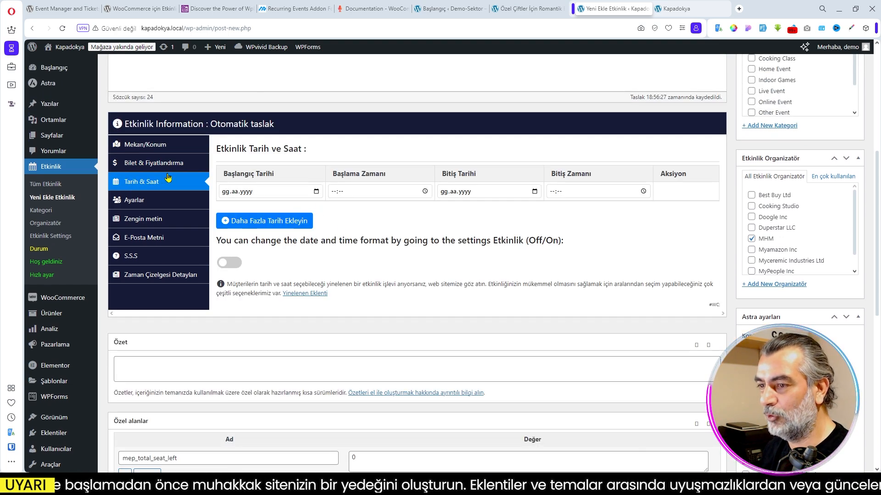
click(151, 168)
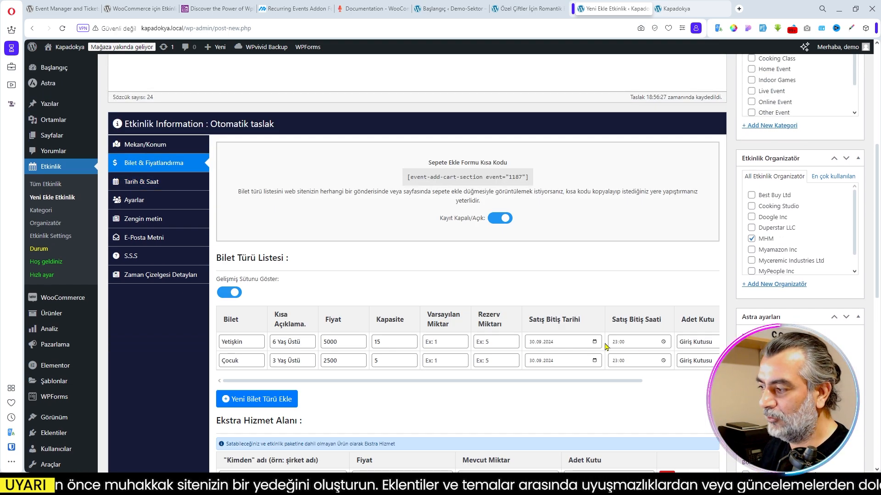
click(140, 181)
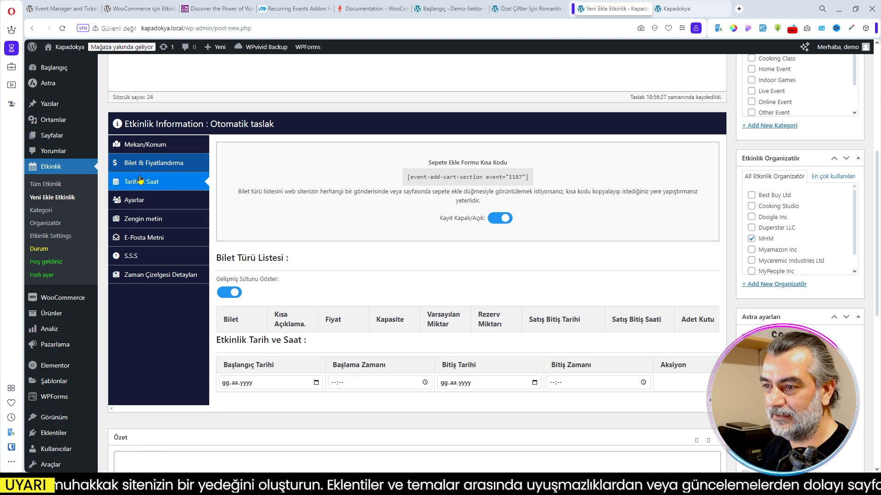
click(316, 192)
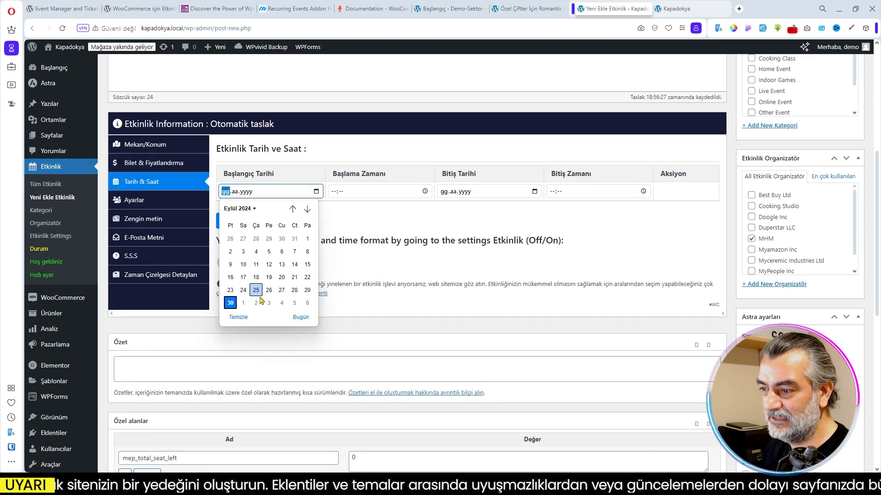
click(243, 302)
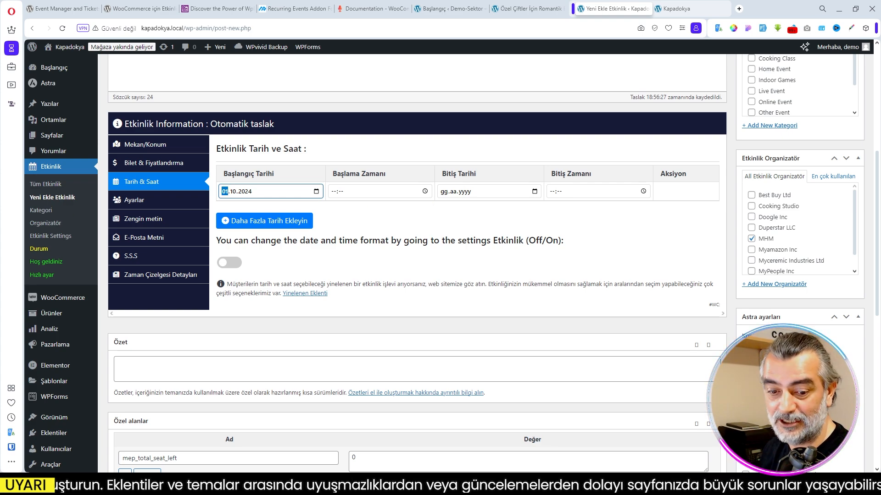
click(334, 191)
text(05:)
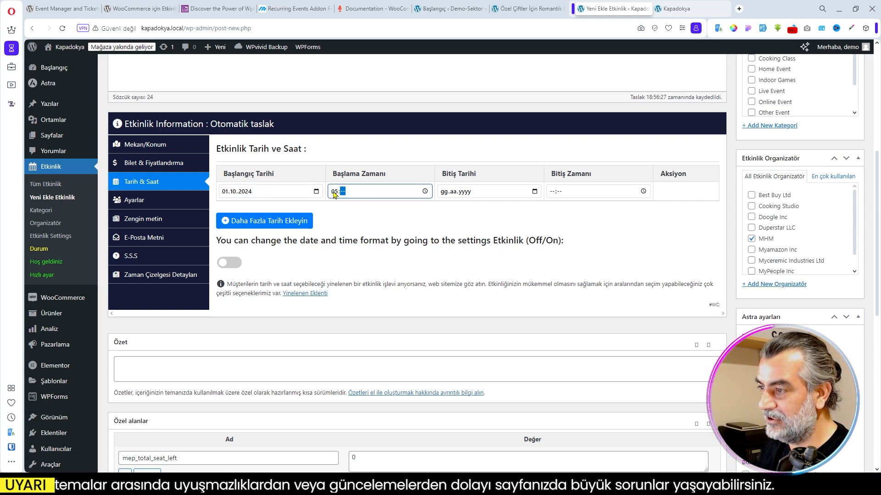
text(00)
- Set the event's end date to 01.10.2024 and its end time to 08:00
click(535, 191)
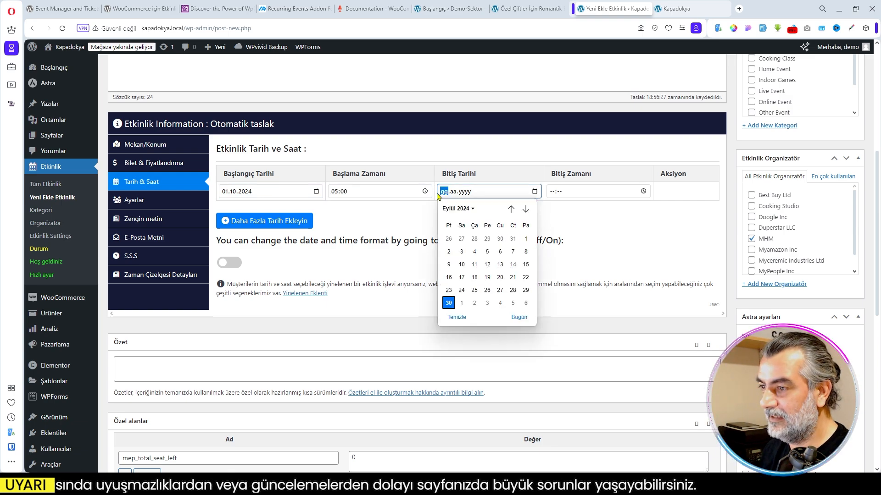
click(460, 304)
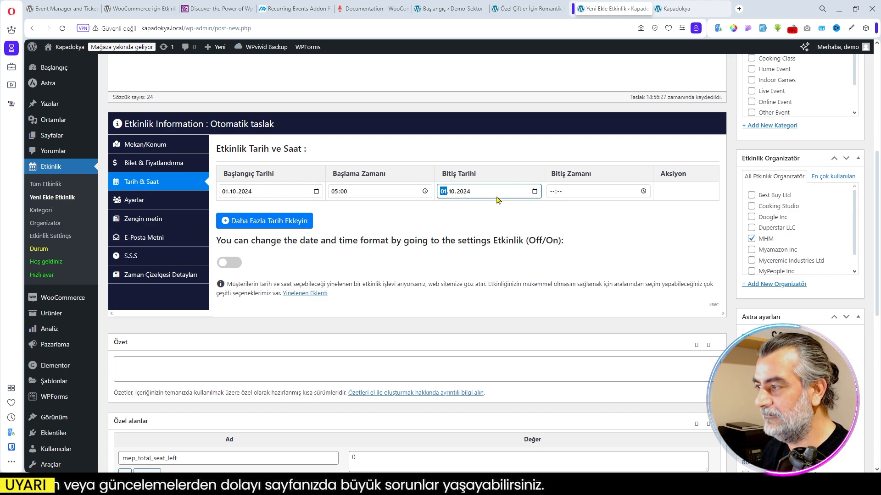
click(552, 192)
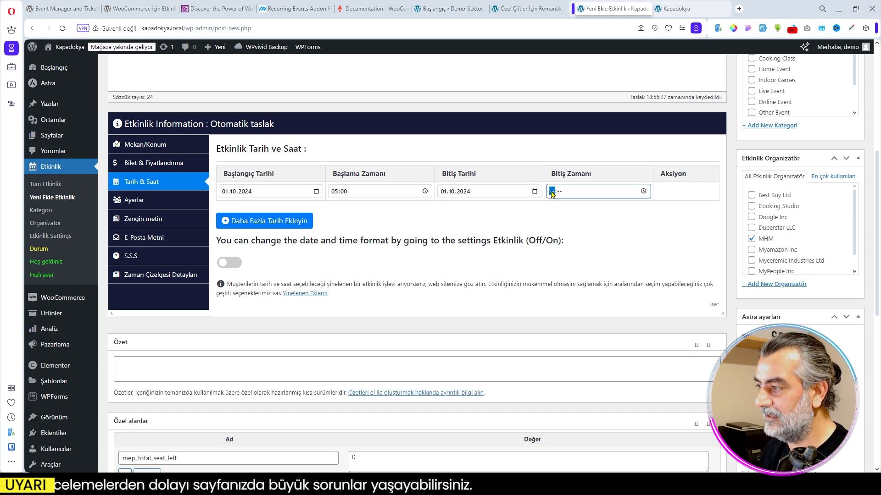
text(0800)
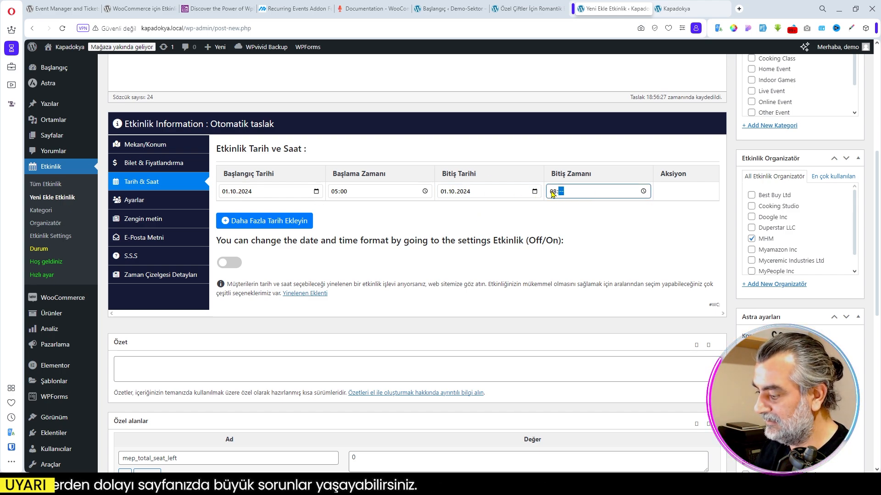
click(344, 221)
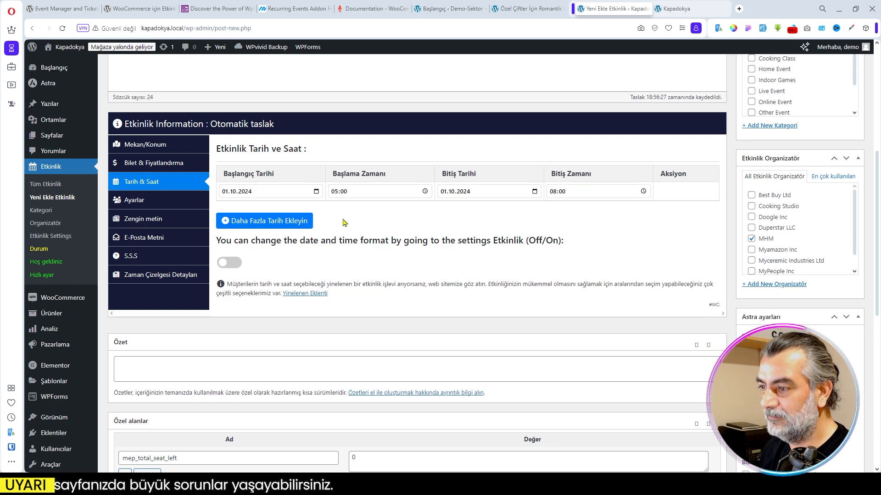
- Enable the event's own date and time format, show the time zone (Evet) and choose the 15:54 time format
click(236, 264)
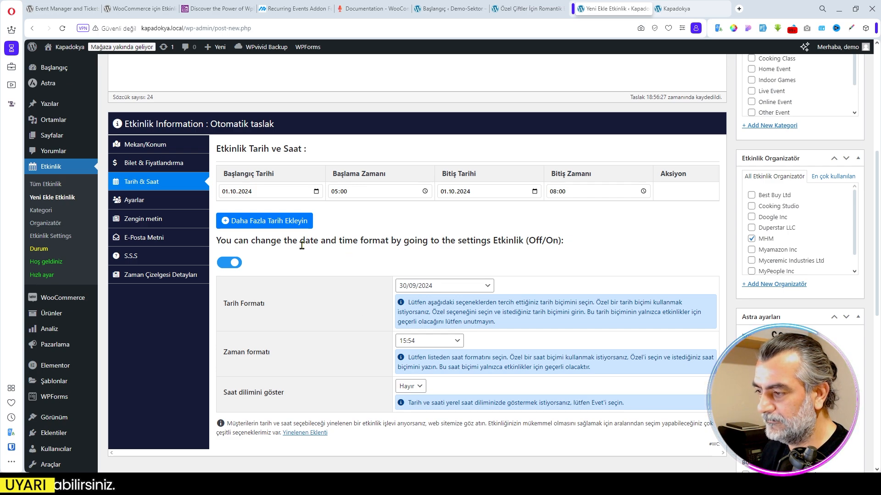
click(419, 387)
click(415, 400)
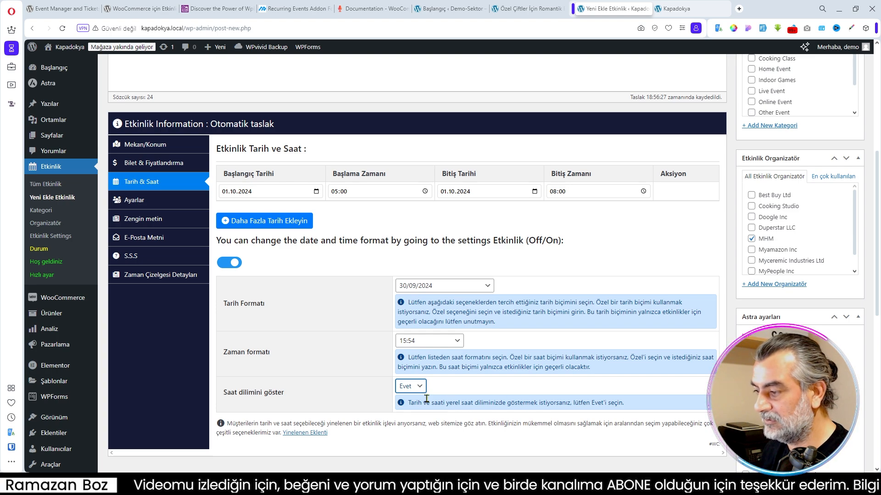
click(456, 341)
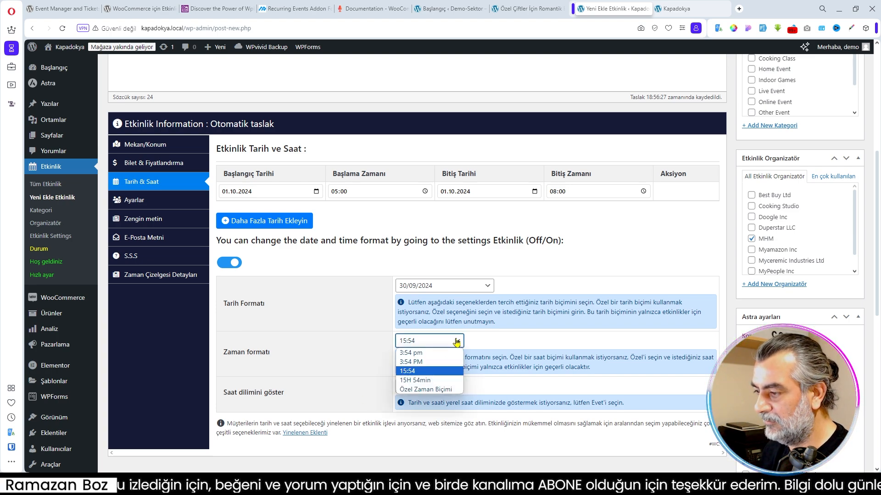
click(433, 373)
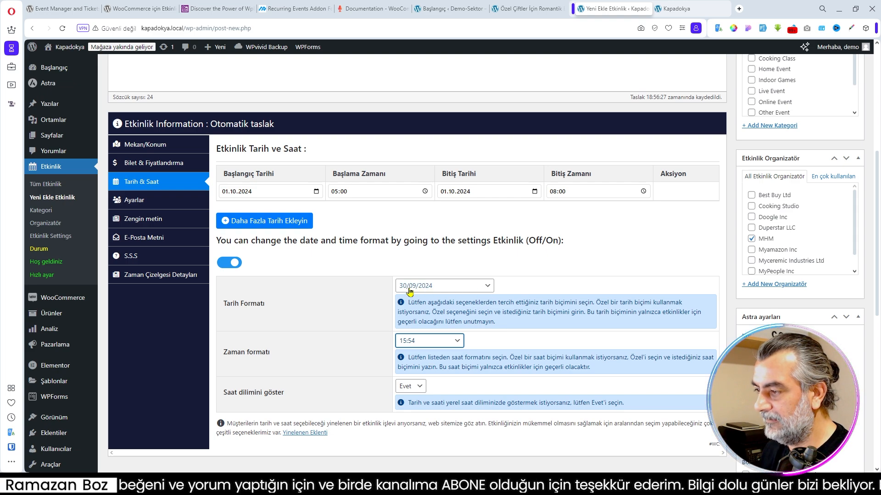
click(386, 263)
- Examine the event's general settings, including the members-only option, and its rich text and Google schema options
scroll(317, 296, down, 3)
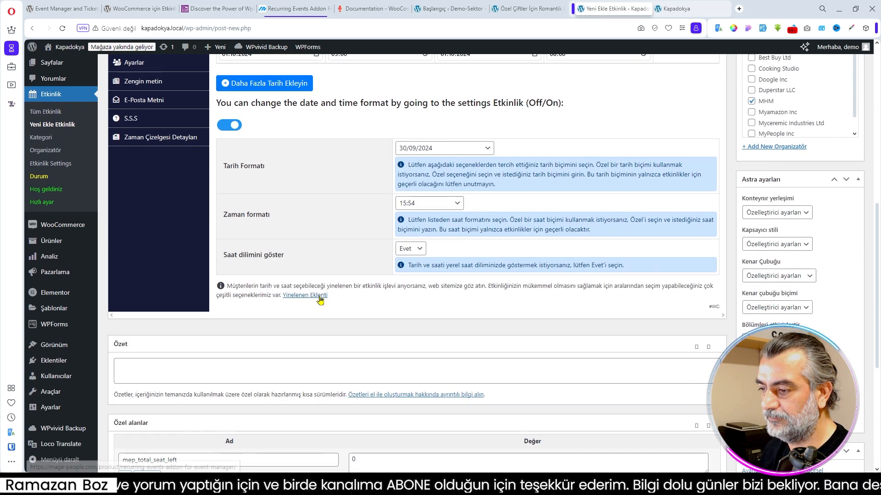
scroll(316, 296, up, 5)
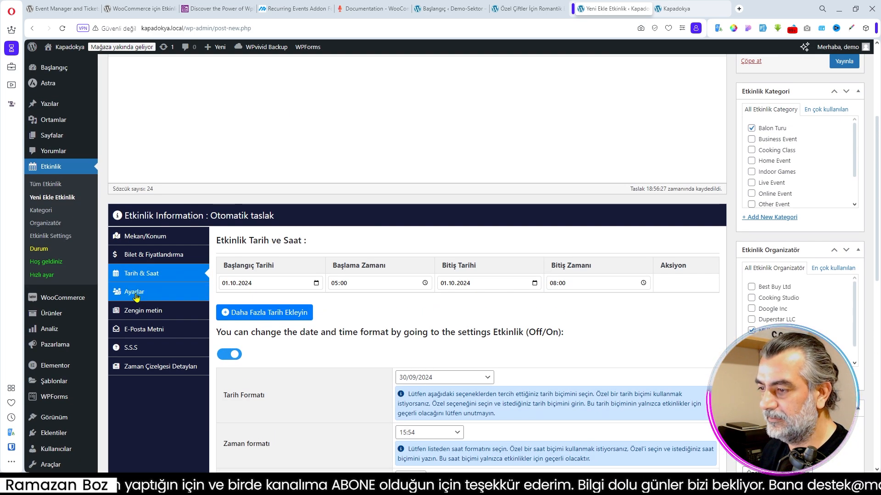
click(138, 294)
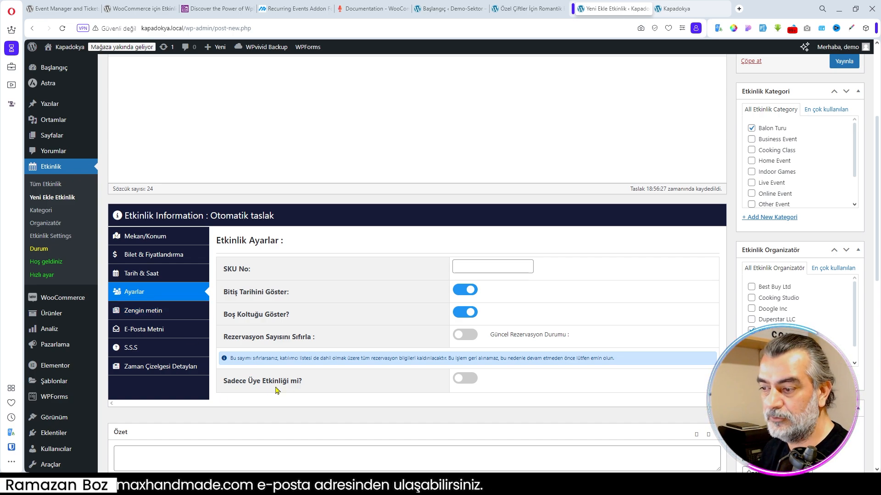
drag(225, 380, 312, 384)
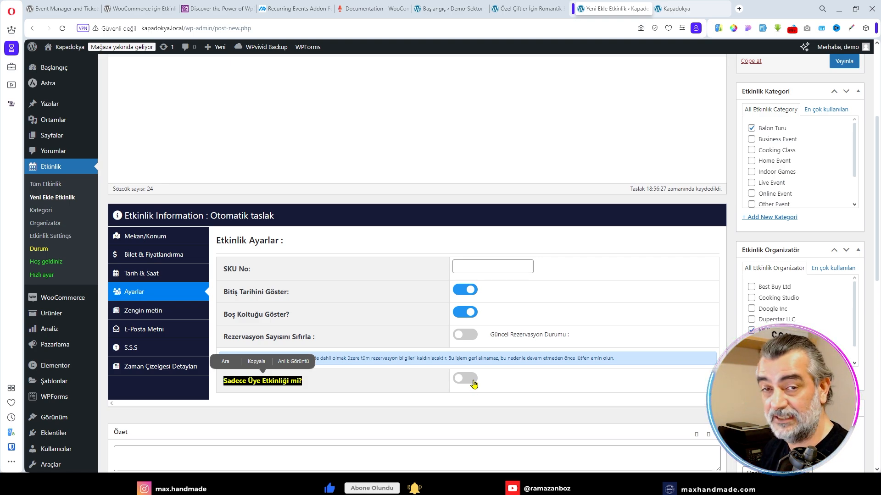
click(405, 385)
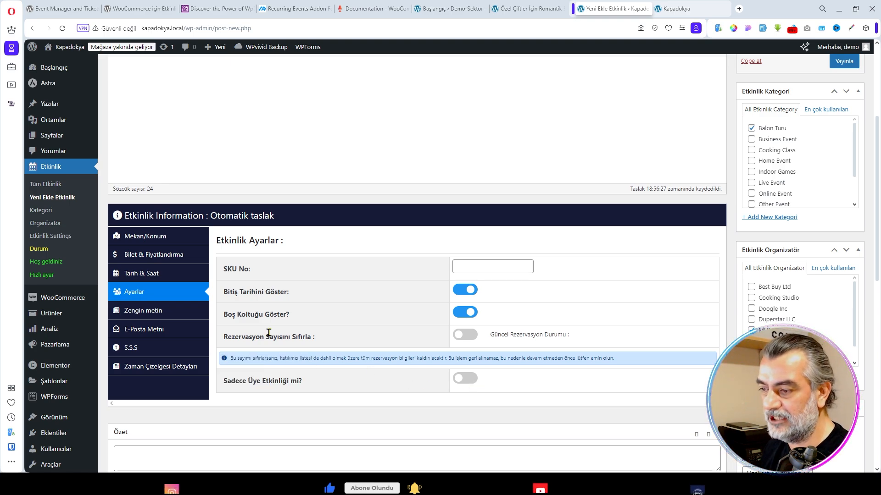
click(142, 312)
scroll(367, 342, down, 2)
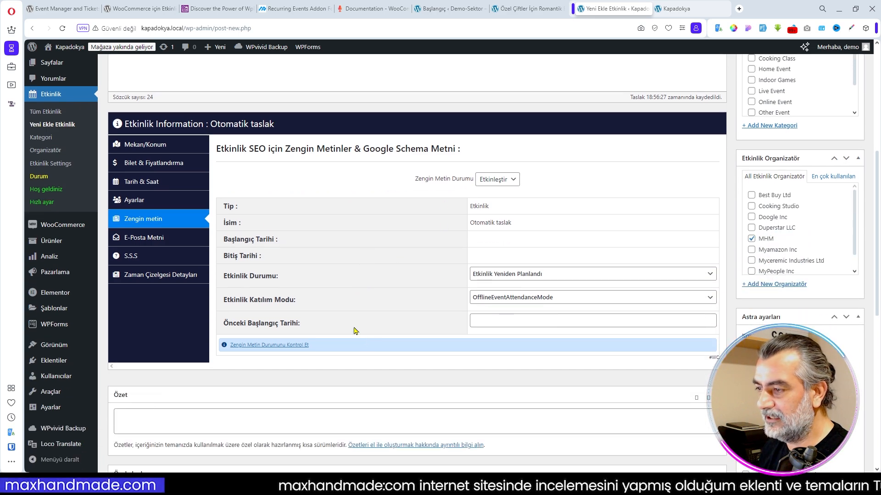
- Paste the prepared tour information message with the {event_date}, {event_time} and {ticket_type} tags as the event's e-mail text
click(146, 237)
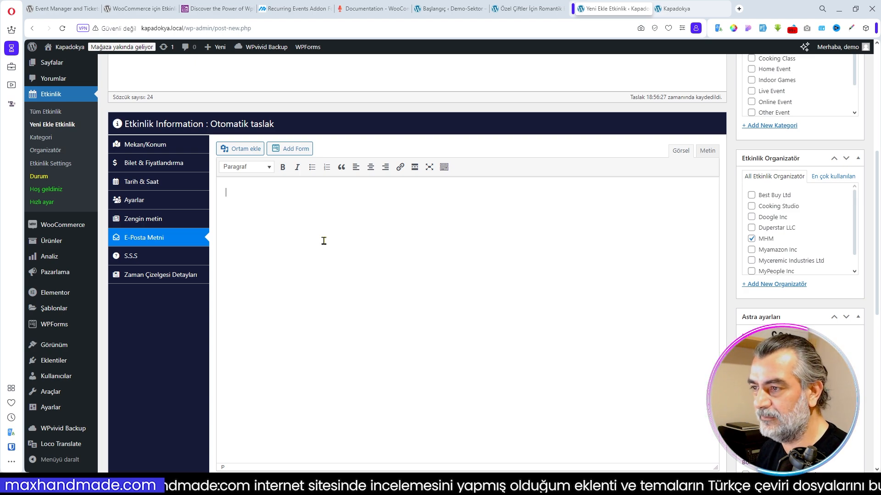
scroll(322, 242, down, 2)
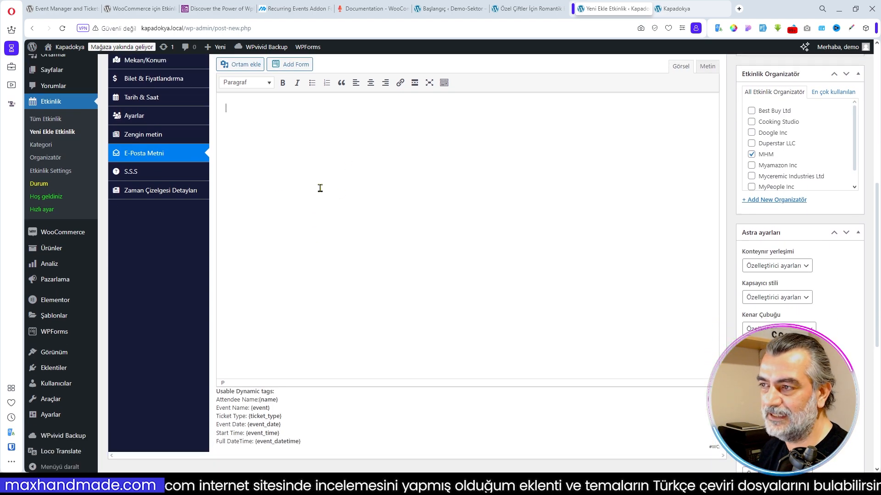
scroll(317, 220, up, 3)
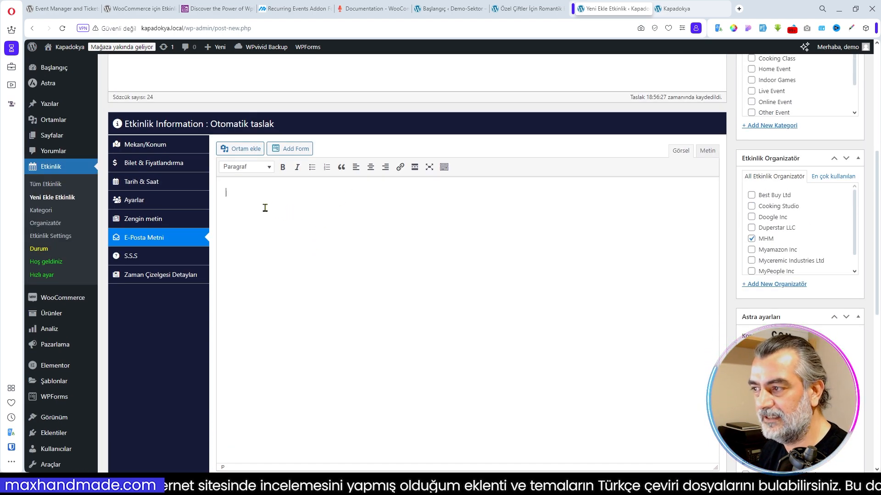
scroll(334, 220, up, 1)
scroll(335, 222, up, 2)
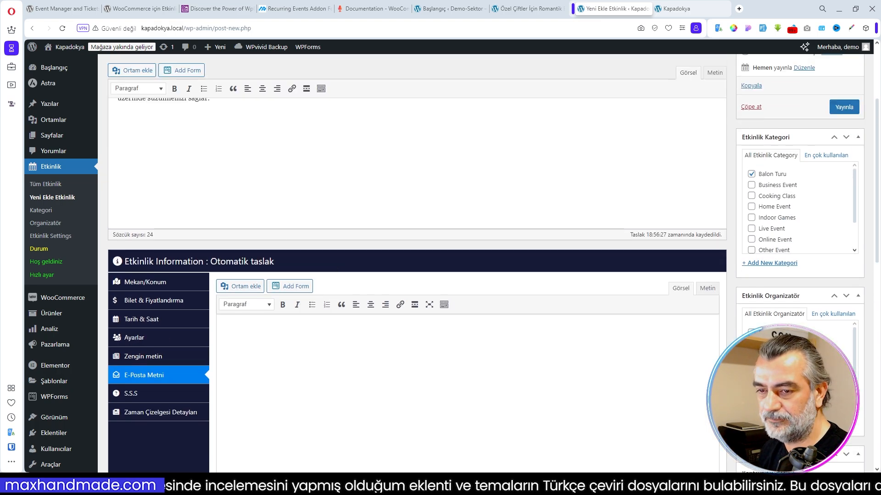
scroll(363, 358, up, 3)
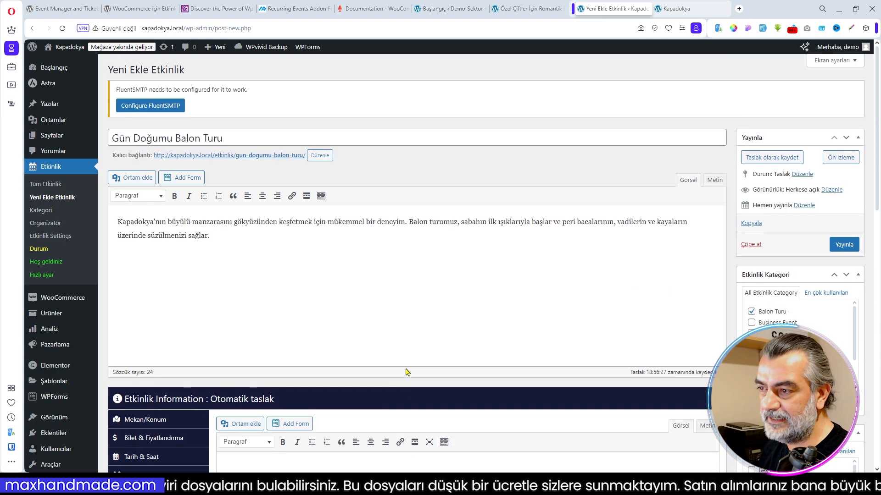
scroll(310, 379, down, 2)
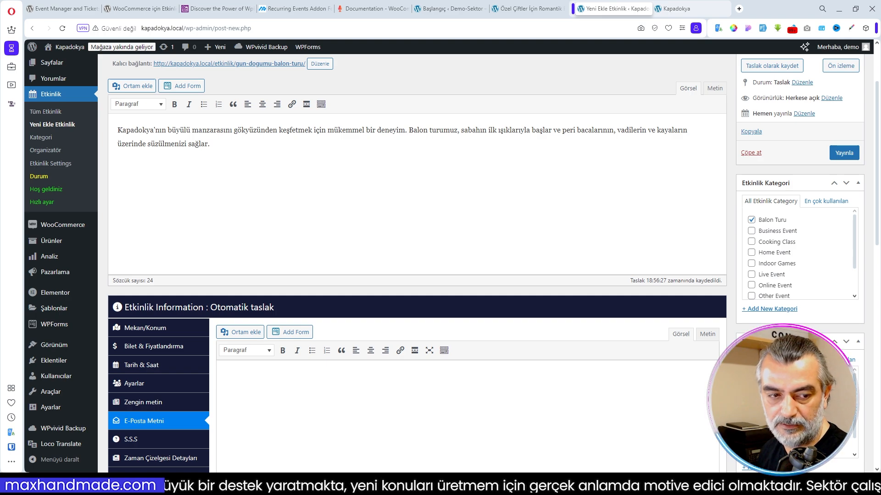
key(ctrl+v)
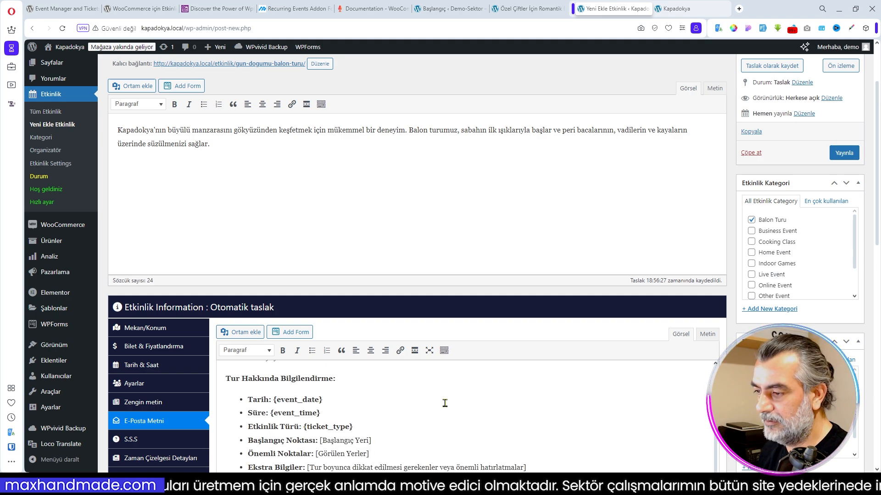
scroll(666, 427, down, 5)
scroll(264, 353, down, 3)
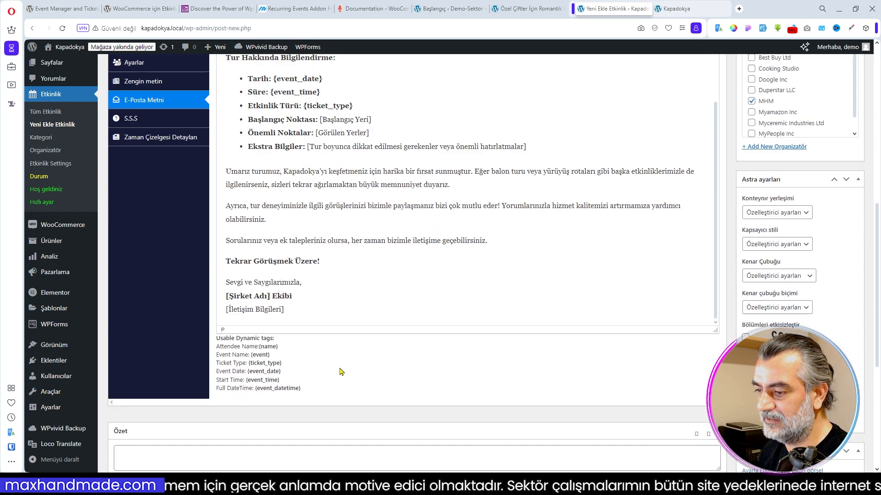
- Examine the e-mail text and the usable dynamic tags, such as {event_date}, {event_time} and {ticket_type}
scroll(275, 350, up, 2)
scroll(275, 349, down, 2)
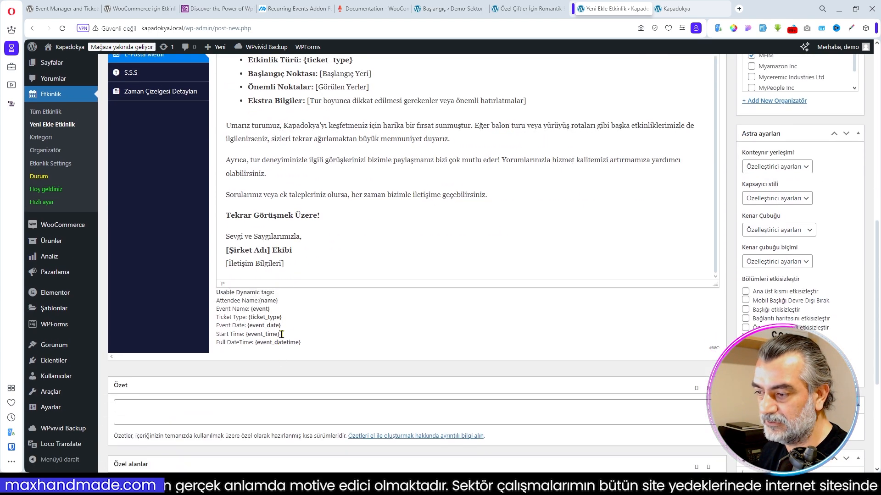
scroll(261, 303, up, 5)
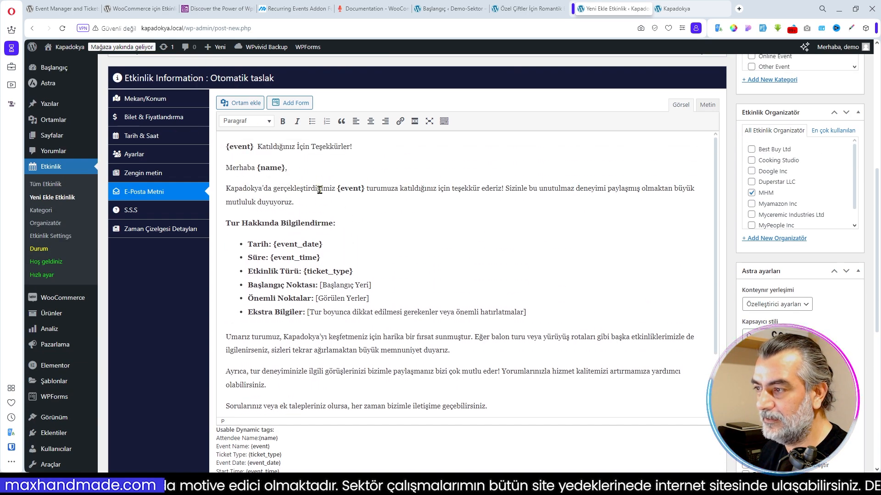
scroll(425, 305, down, 1)
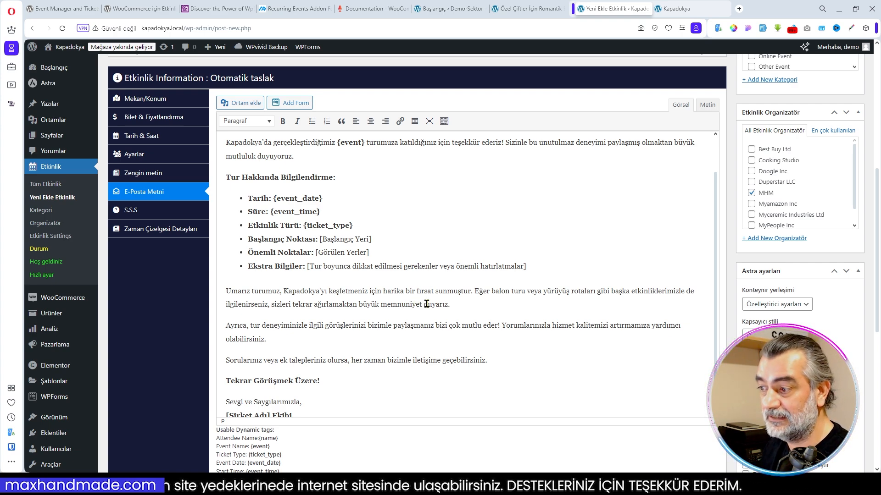
scroll(441, 308, down, 1)
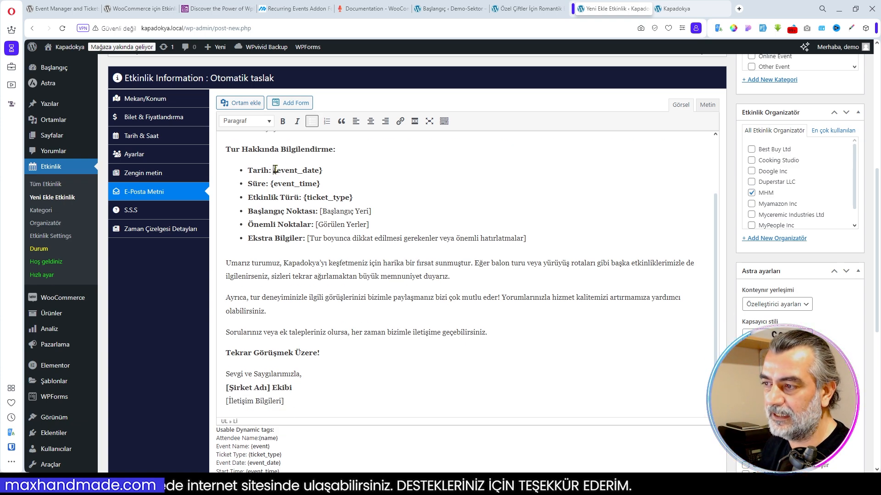
drag(275, 169, 324, 169)
scroll(403, 236, down, 1)
- Add two S.S.S (FAQ) entries to the event, including the question "Balon turu ne kadar sürüyor?"
click(132, 149)
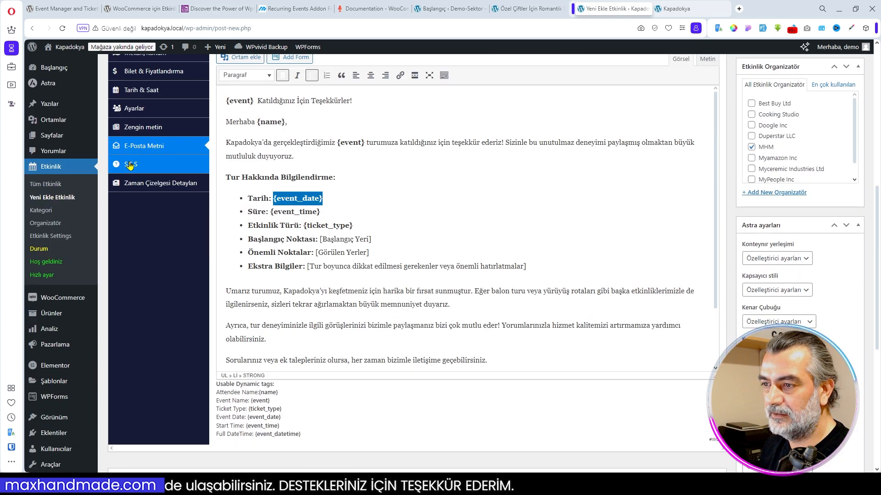
click(130, 166)
scroll(471, 241, up, 5)
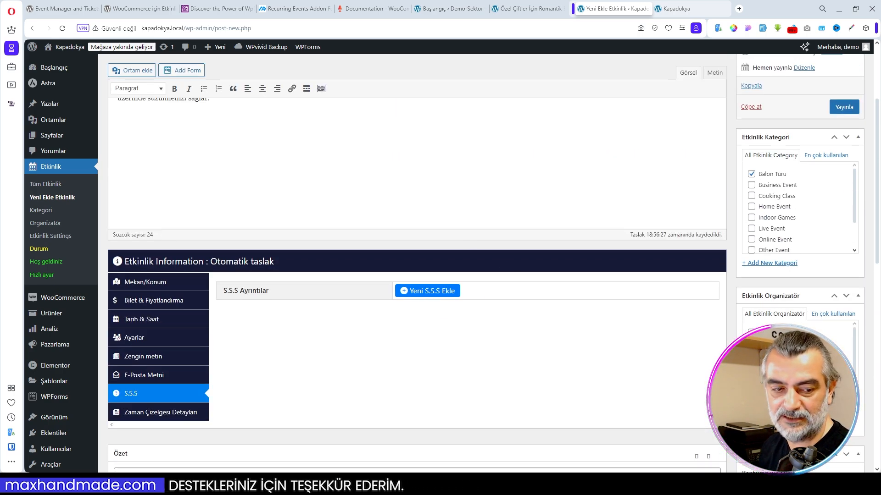
click(428, 291)
click(420, 295)
click(422, 331)
text(Balon turu ne kadar sürüyor?)
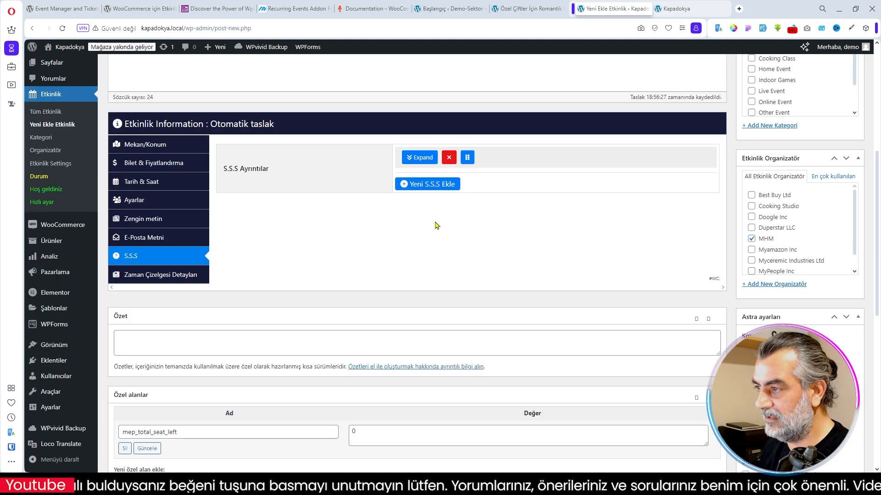
click(429, 185)
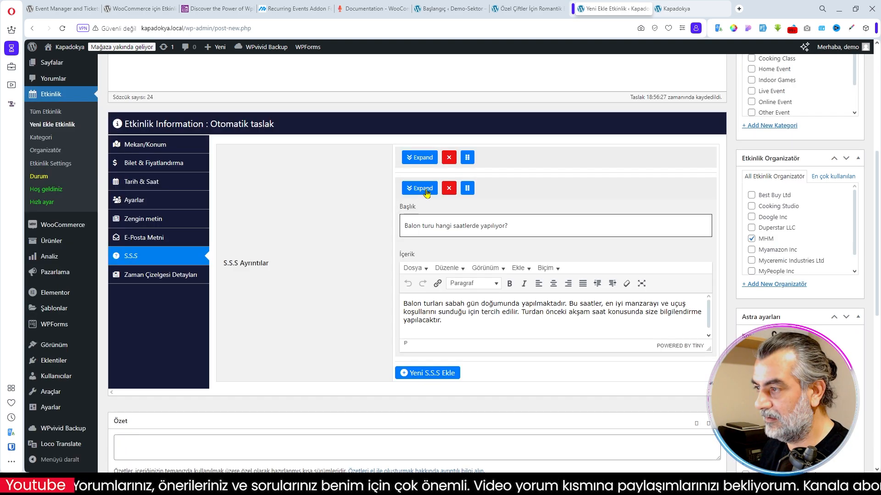
click(427, 193)
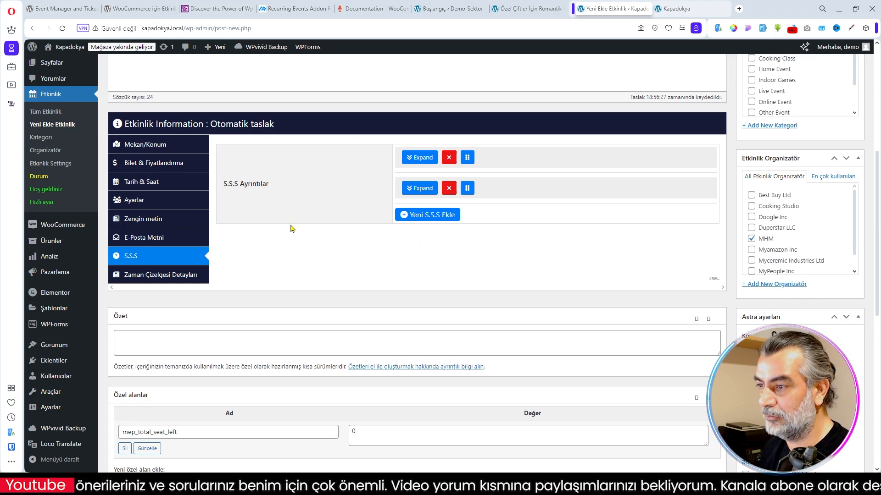
- Open the event's timeline details and examine the example schedule on the demo site's romantic balloon tour page
click(139, 277)
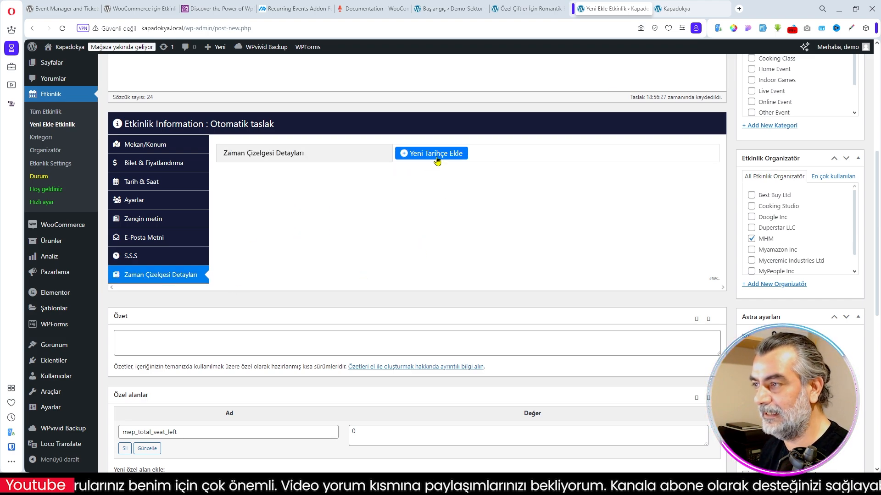
click(451, 9)
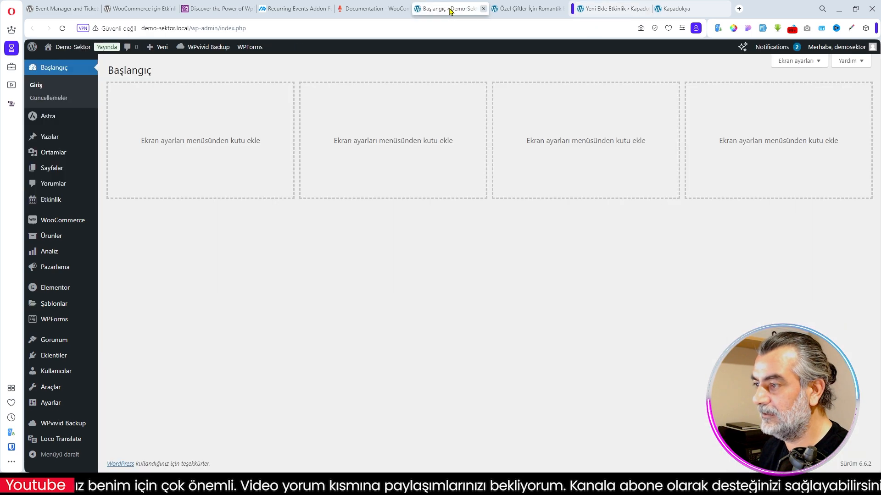
click(516, 9)
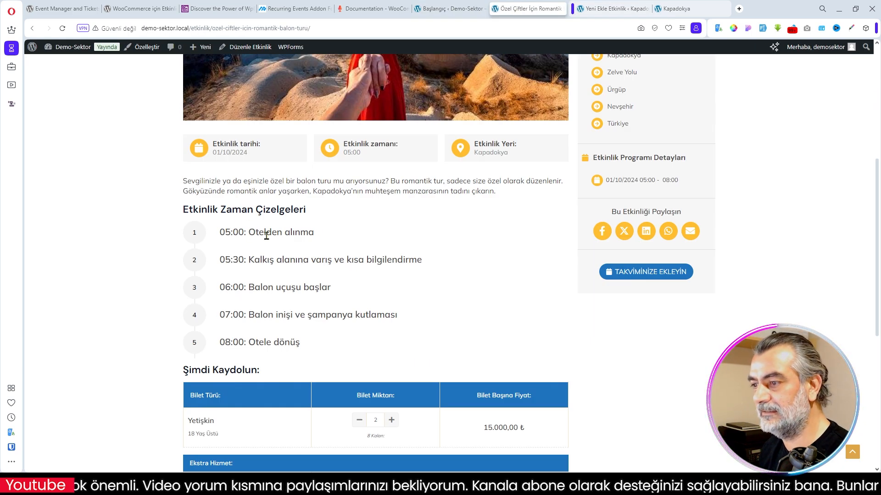
scroll(289, 235, down, 2)
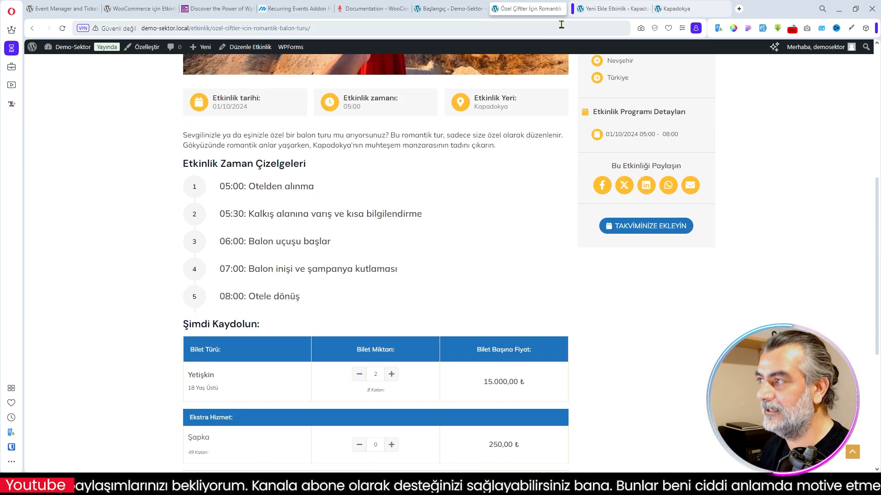
- Add two timeline entries to the new event and title the first one "05:00: Otelden alınma", copied from the demo page
click(617, 9)
click(435, 153)
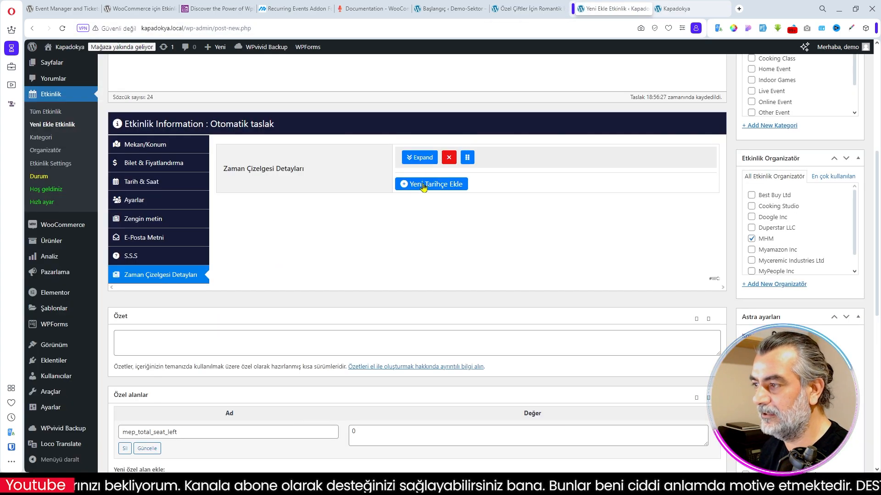
click(522, 9)
drag(220, 185, 320, 198)
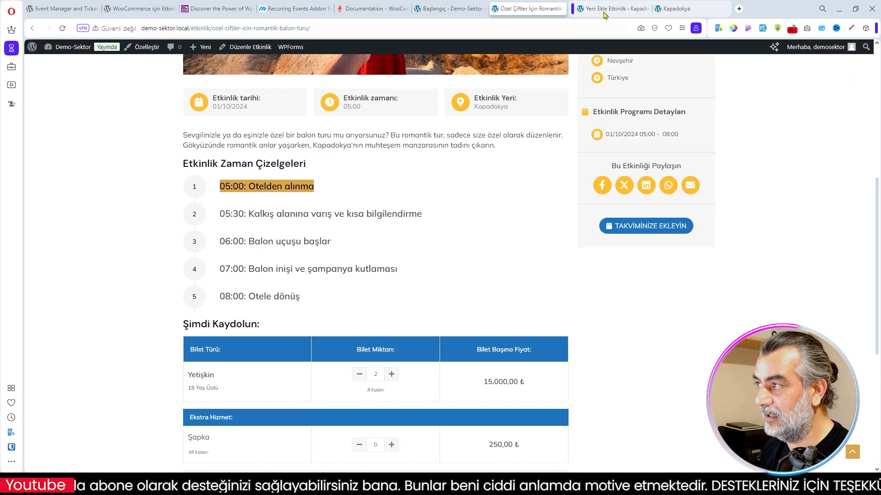
click(601, 10)
key(Return)
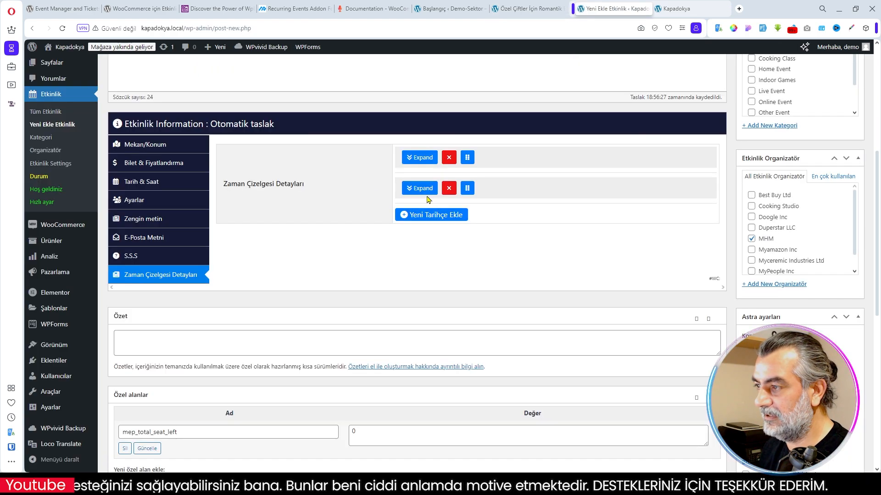
click(427, 192)
click(433, 229)
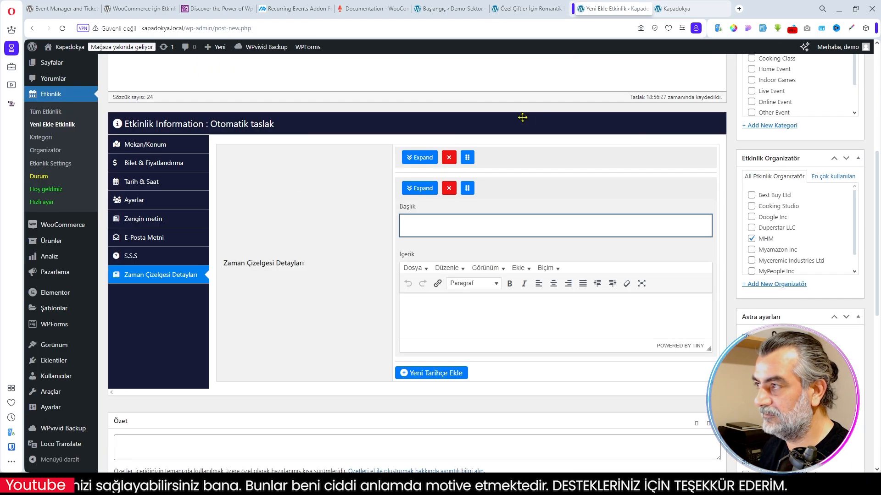
click(434, 160)
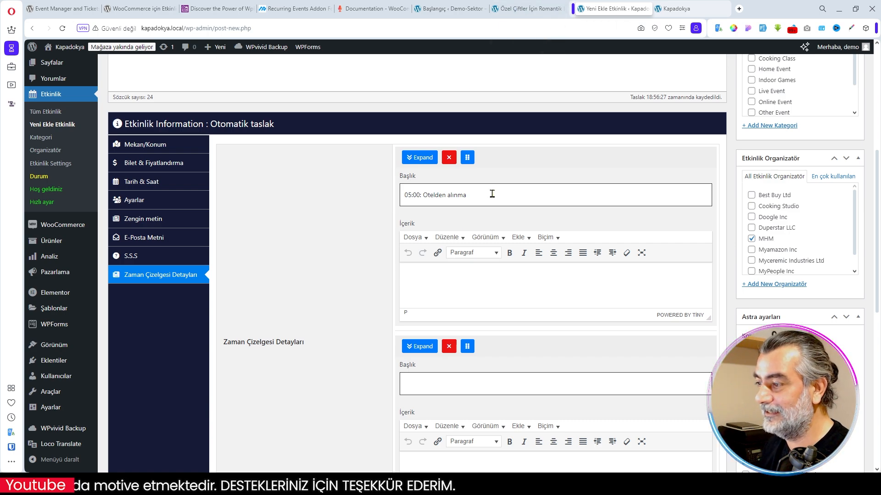
- Title the second timeline entry "05:30: Kalkış alanına varış ve kısa bilgilendirme", copied from the demo page
click(518, 10)
drag(221, 215, 421, 215)
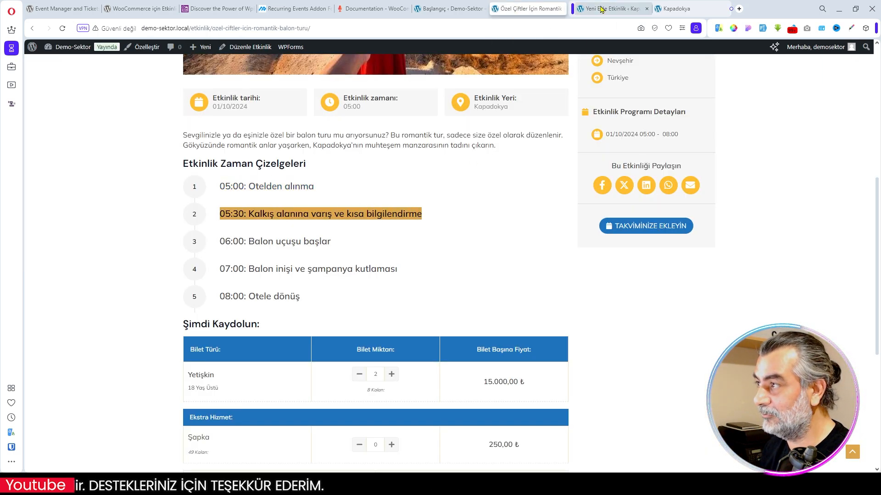
click(613, 9)
click(428, 383)
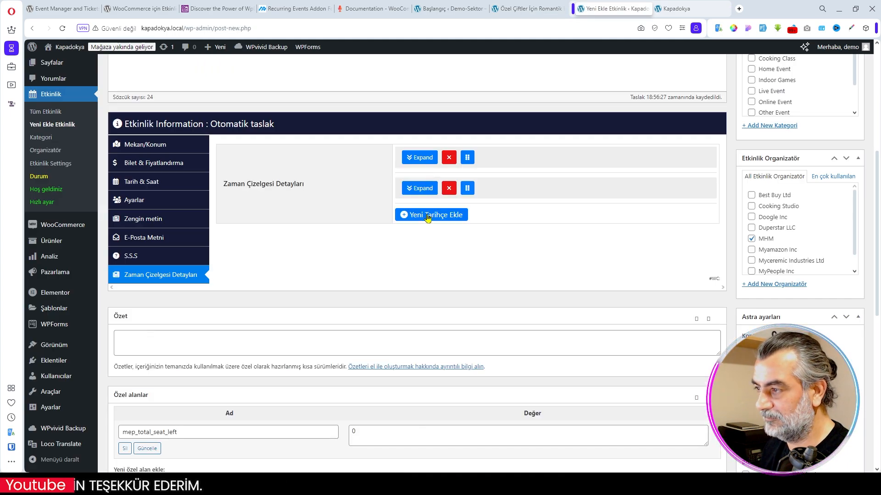
- Add three more timeline entries from the demo page: "06:00: Balon uçuşu başlar", "07:00: Balon inişi ve şampanya kutlaması" and "08:00: Otele dönüş"
click(452, 267)
click(527, 8)
click(612, 8)
click(451, 253)
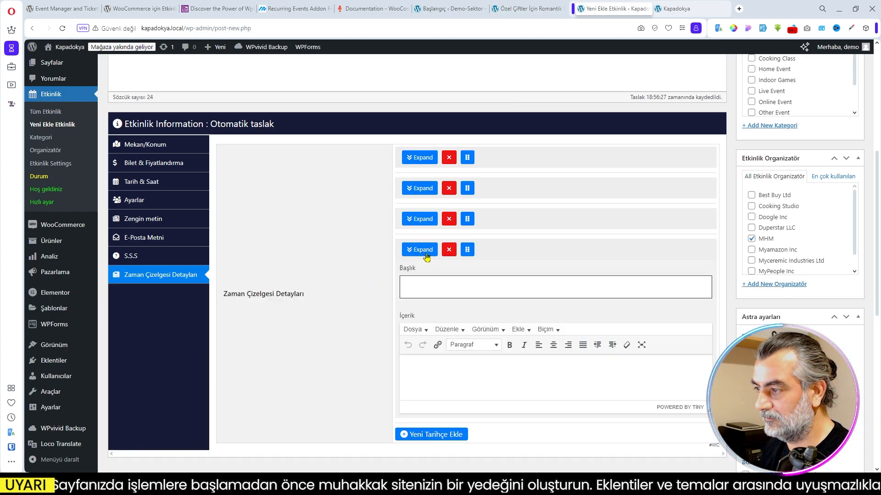
click(429, 281)
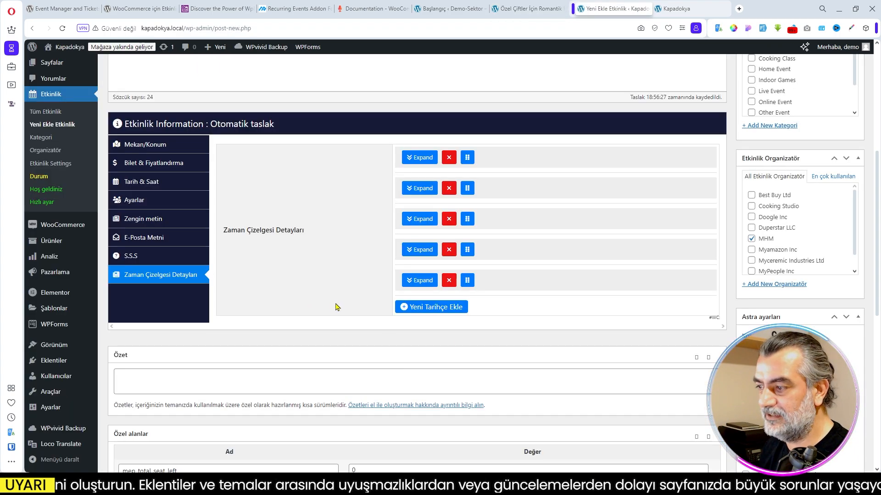
- Collapse the Astra settings box and set the hot-air balloon picture kapadokya01.webp as the event's featured image
scroll(514, 329, down, 4)
scroll(517, 331, up, 10)
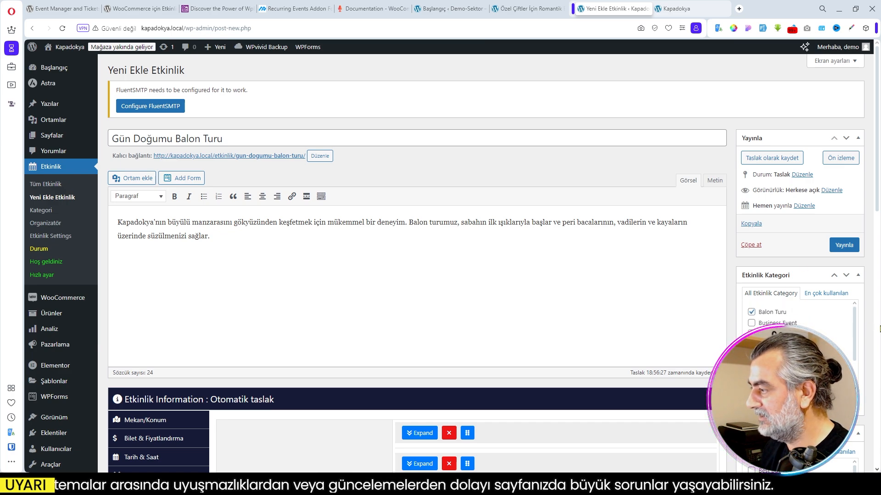
scroll(872, 334, down, 3)
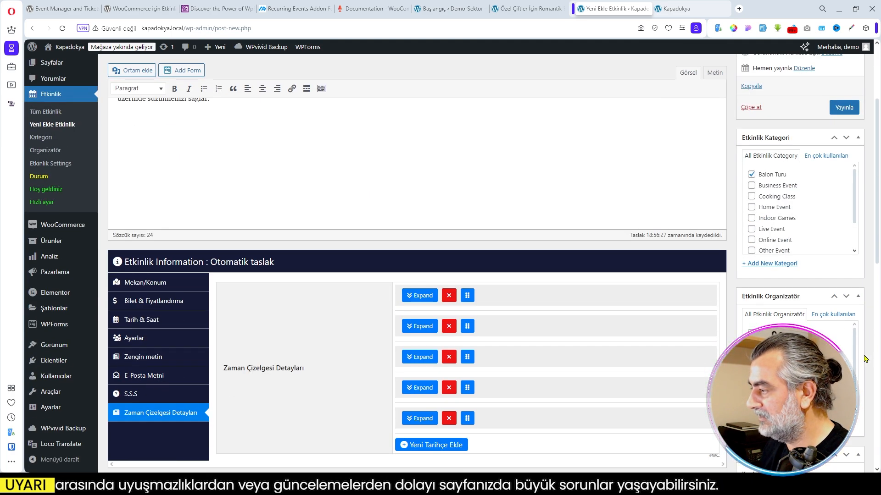
scroll(861, 321, down, 4)
scroll(860, 205, down, 2)
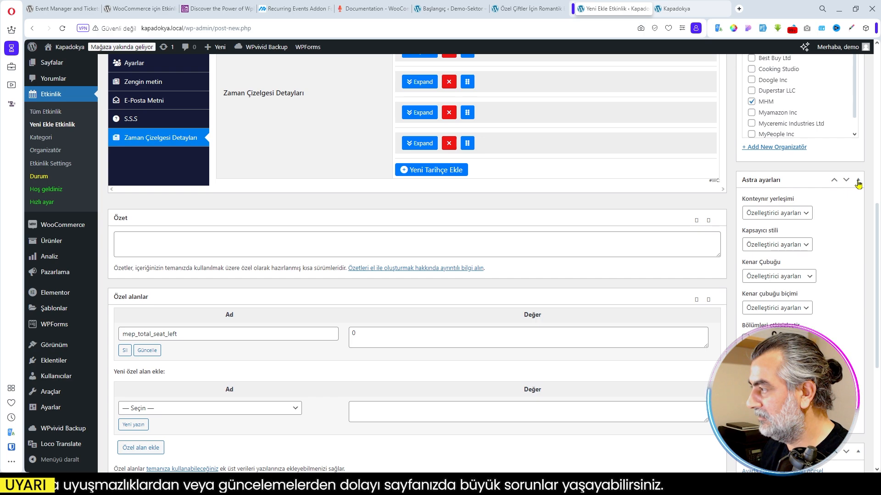
click(858, 183)
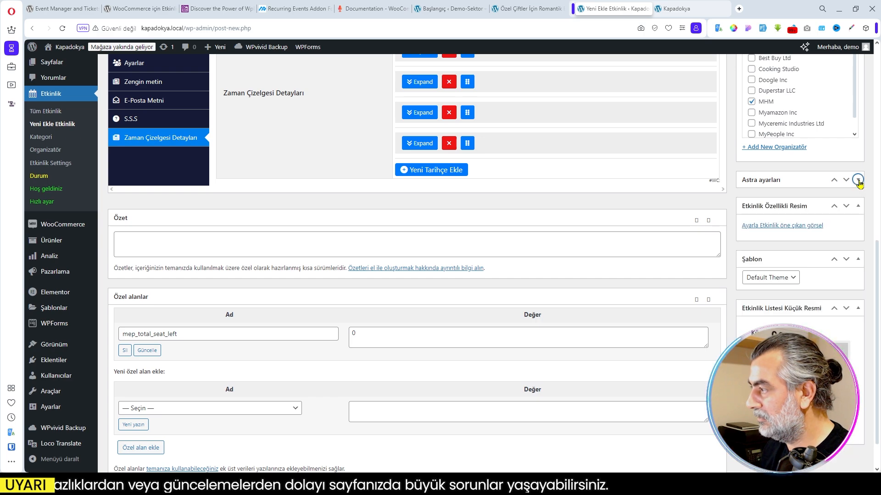
click(786, 228)
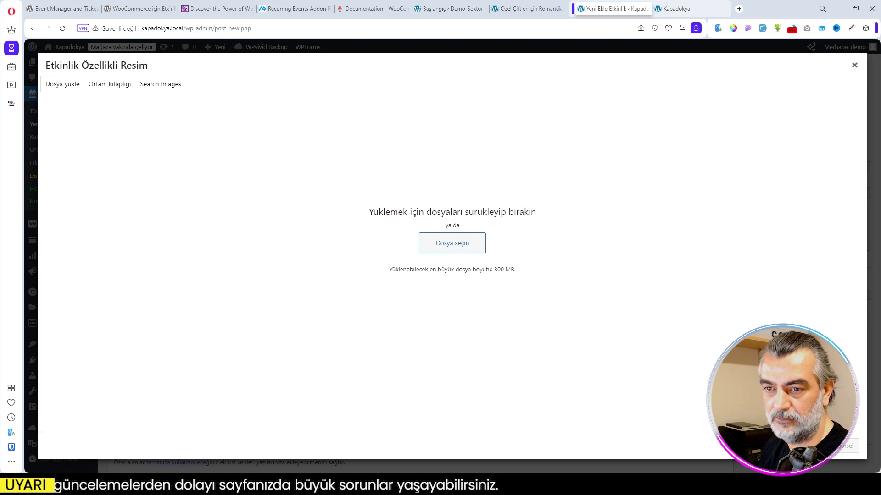
key(Escape)
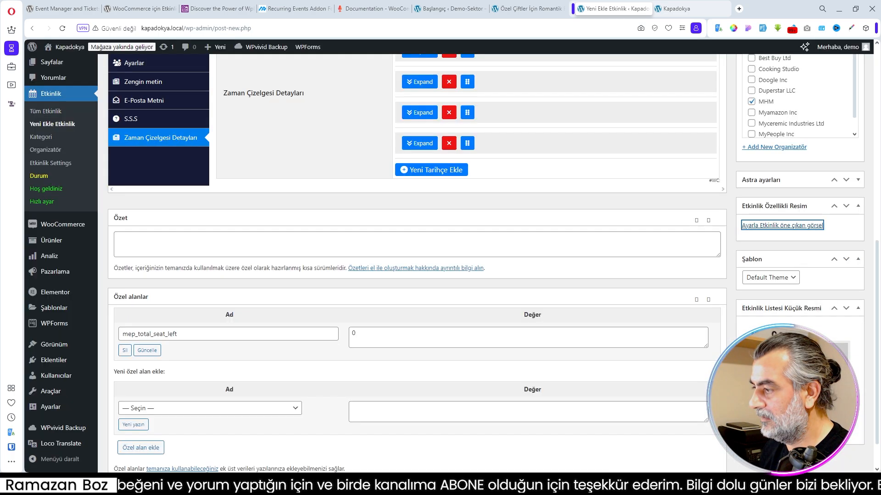
- Use the picture kapadokya01.webp from the media library as the event list thumbnail
scroll(696, 292, down, 1)
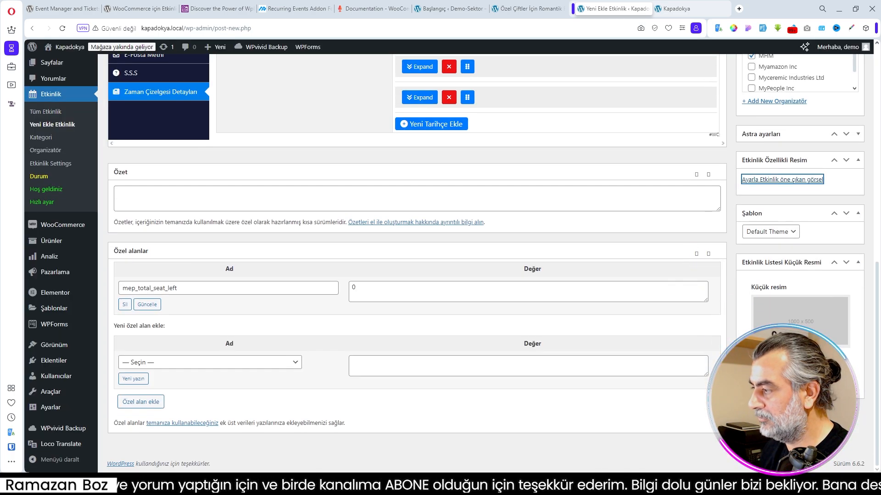
click(767, 361)
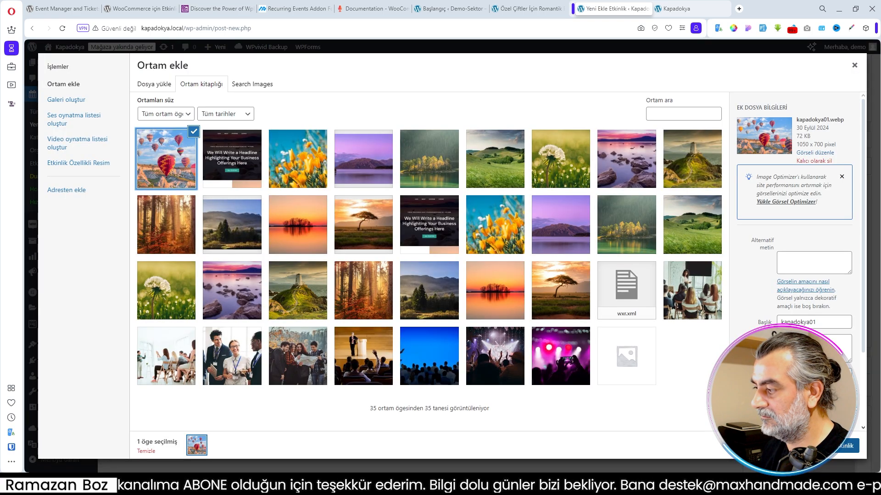
click(831, 446)
scroll(413, 229, down, 3)
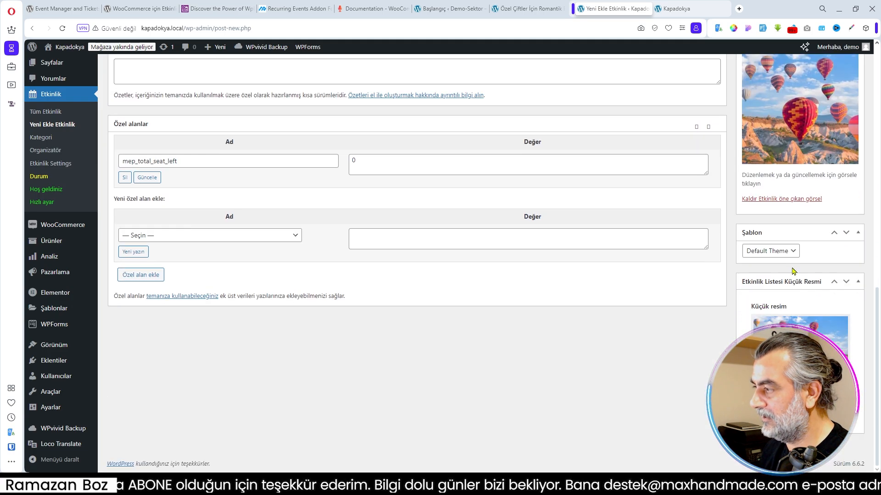
- Check the available event templates, keep Default Theme, and publish the "Gün Doğumu Balon Turu" event
click(787, 252)
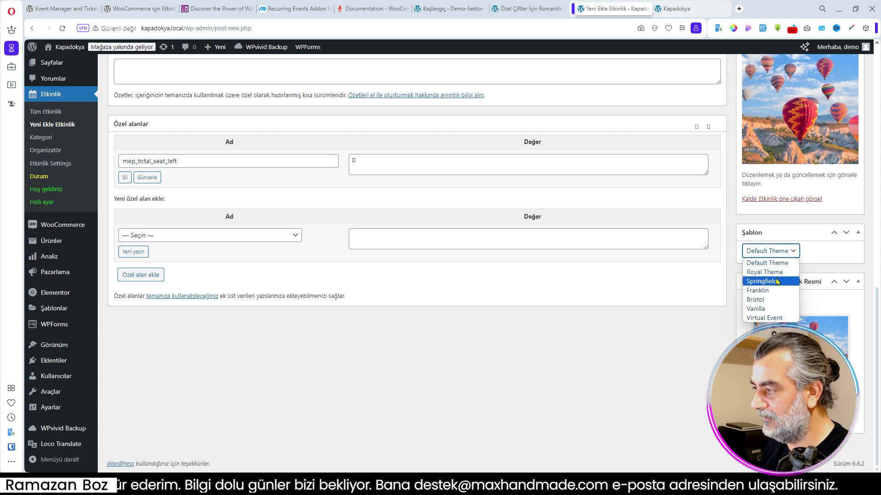
scroll(833, 253, up, 10)
scroll(834, 253, up, 3)
click(843, 245)
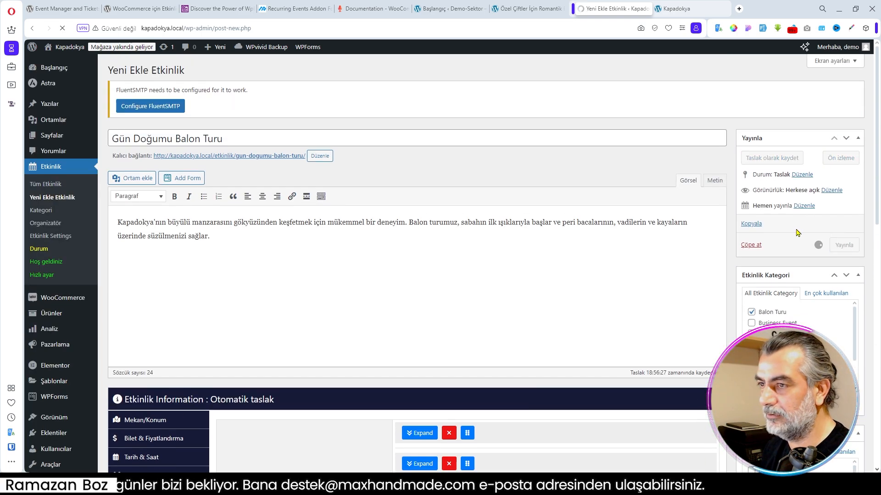
- Open the published event's page in a new tab and examine its image, date, location and timeline
right_click(257, 181)
click(366, 189)
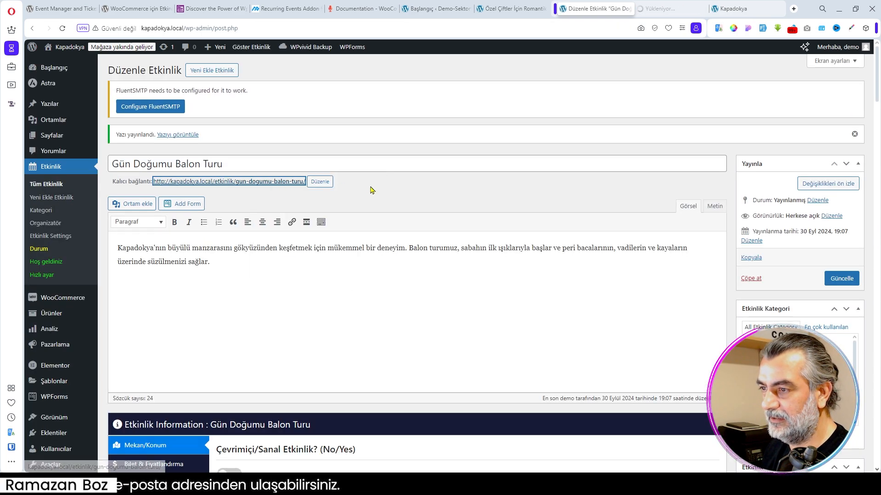
click(671, 8)
scroll(492, 152, down, 3)
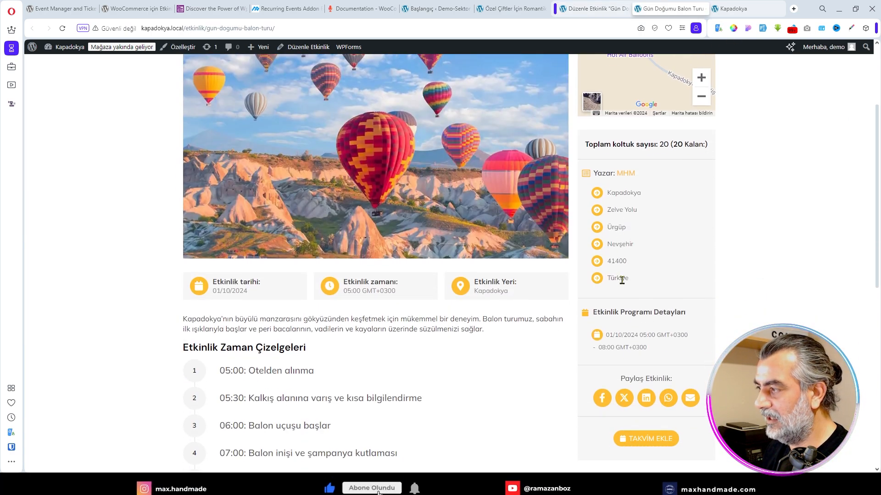
- Examine the event page's timeline, ticket types, extra services and FAQ section
scroll(636, 207, down, 1)
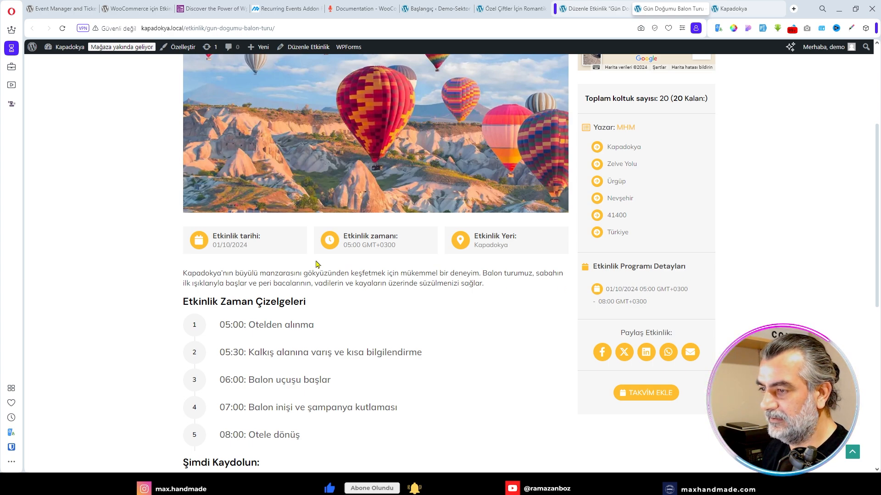
scroll(499, 253, down, 5)
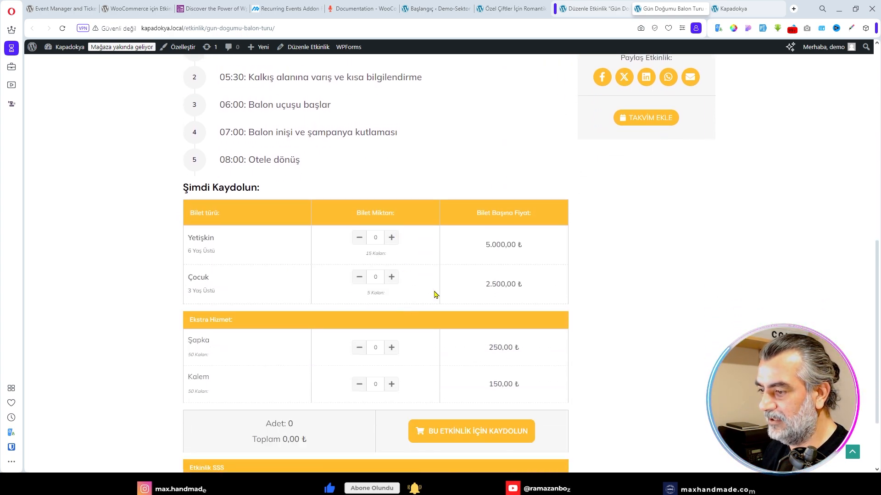
scroll(436, 295, down, 2)
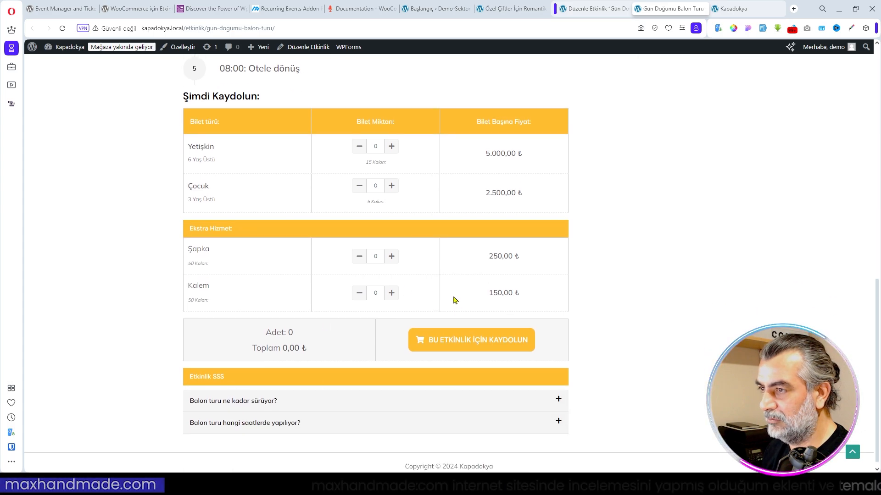
scroll(454, 300, up, 6)
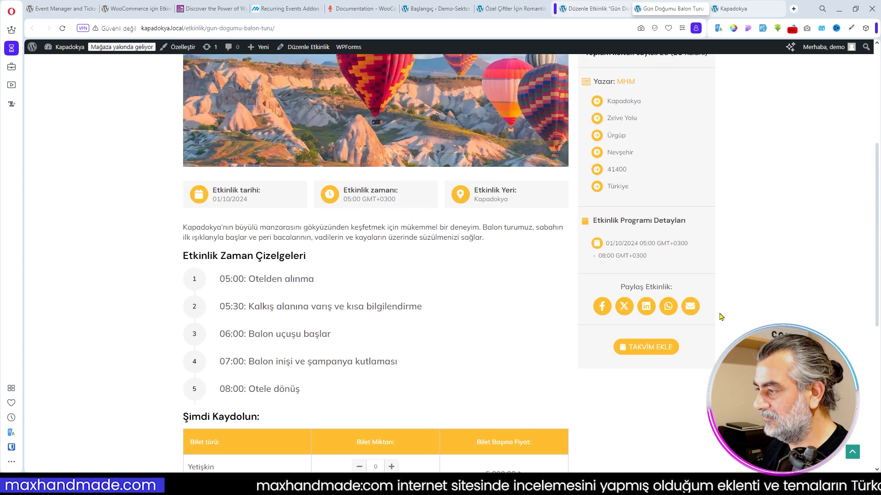
scroll(724, 311, up, 3)
scroll(725, 314, down, 4)
scroll(726, 314, down, 4)
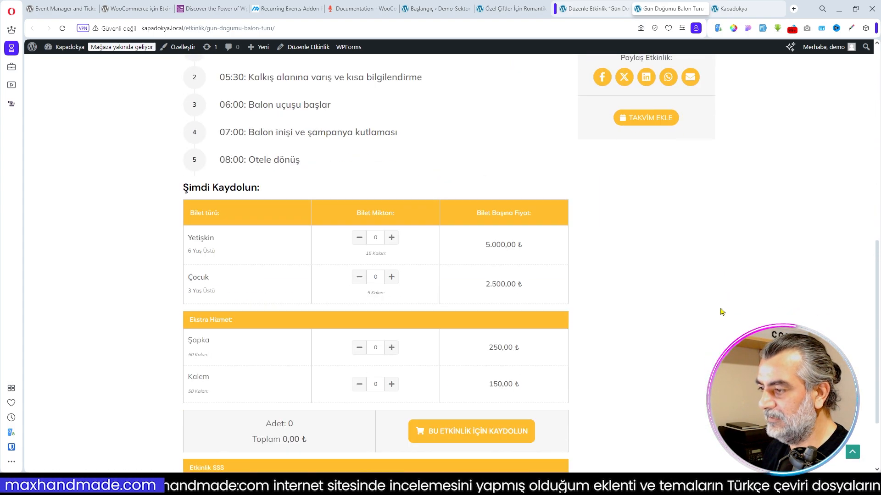
- Register for the tour with 2 Yetişkin and 1 Çocuk tickets plus 3 Şapka and 3 Kalem extras
click(391, 238)
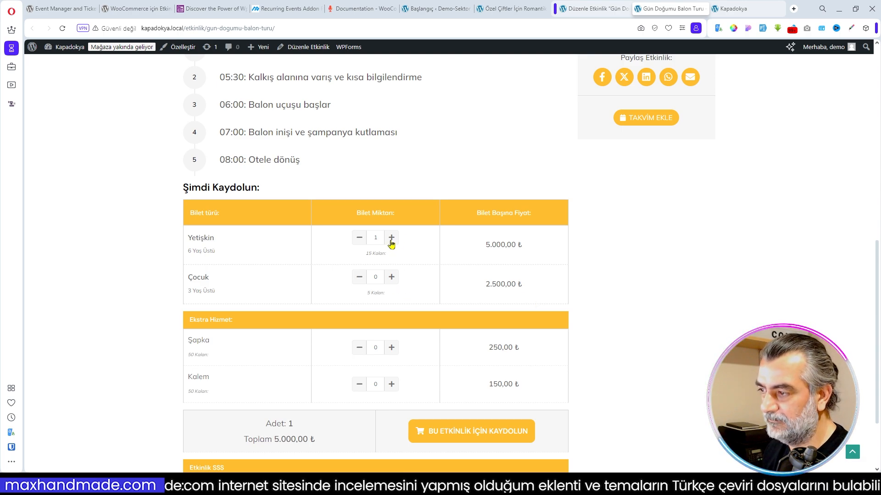
click(393, 278)
click(392, 238)
click(391, 348)
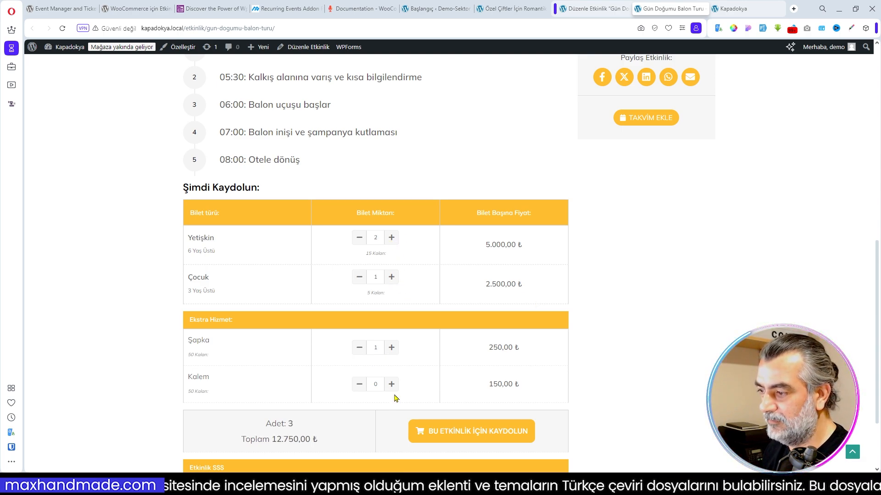
double_click(390, 348)
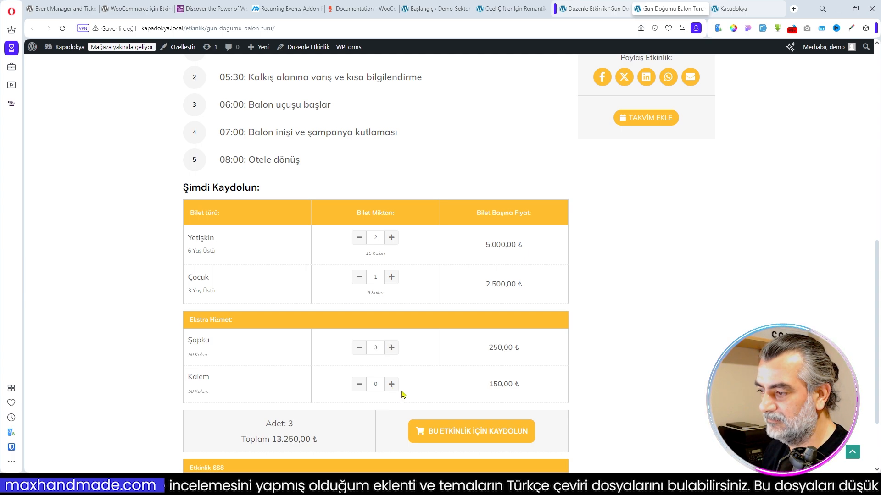
click(393, 385)
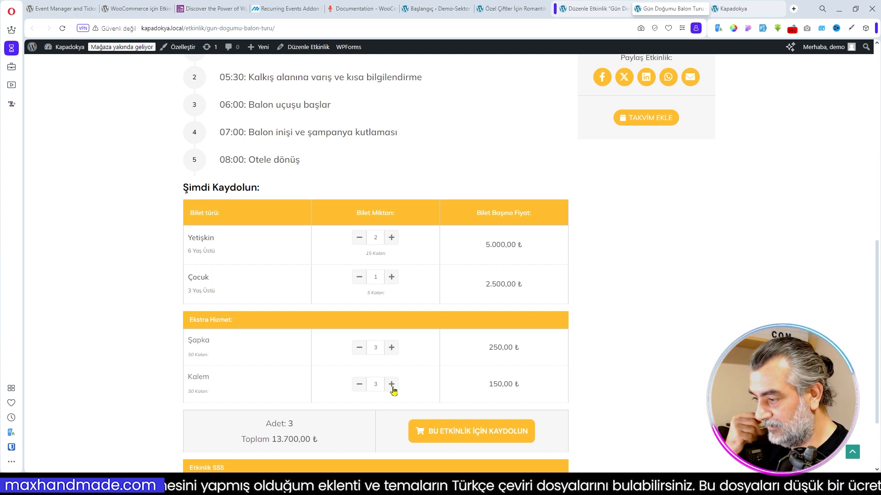
scroll(391, 388, down, 2)
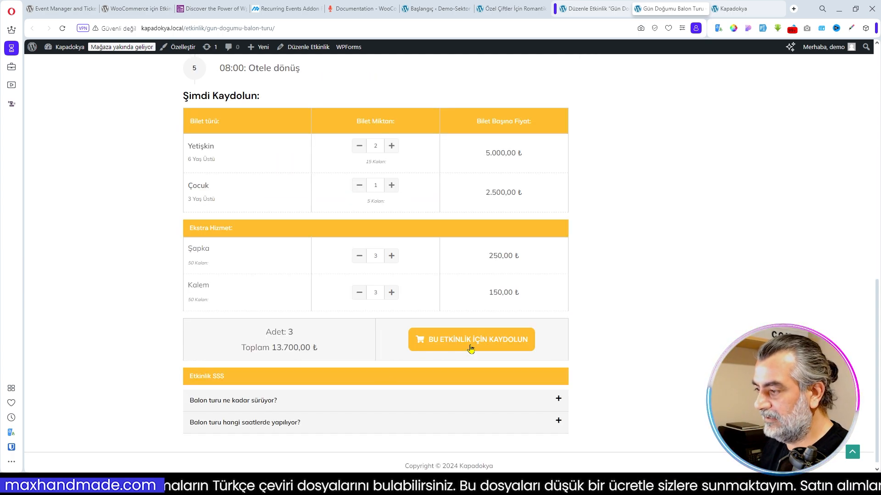
click(472, 345)
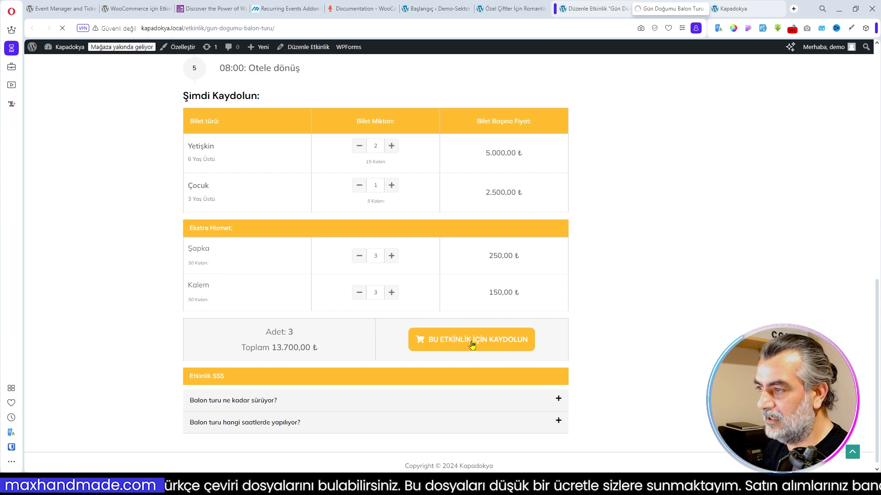
- Fill in the customer's name, address, postcode, district and phone at checkout, and place the order with Banka havalesi/EFT
scroll(472, 171, down, 2)
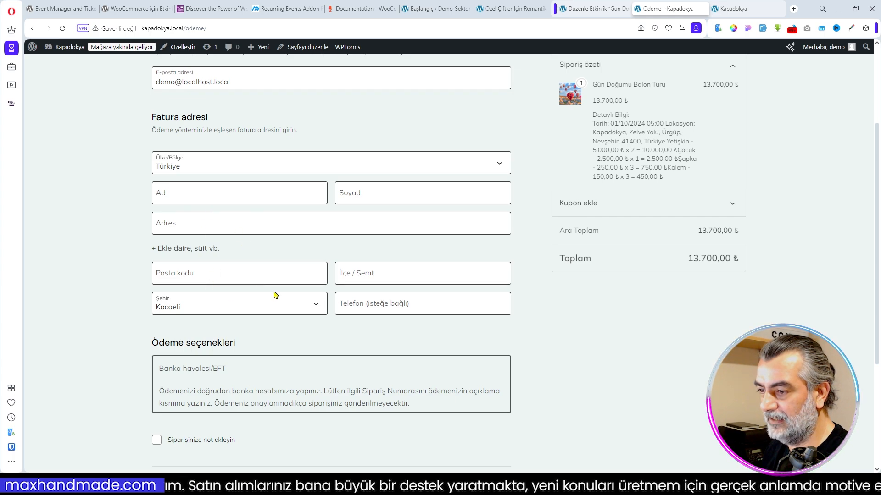
scroll(271, 296, down, 1)
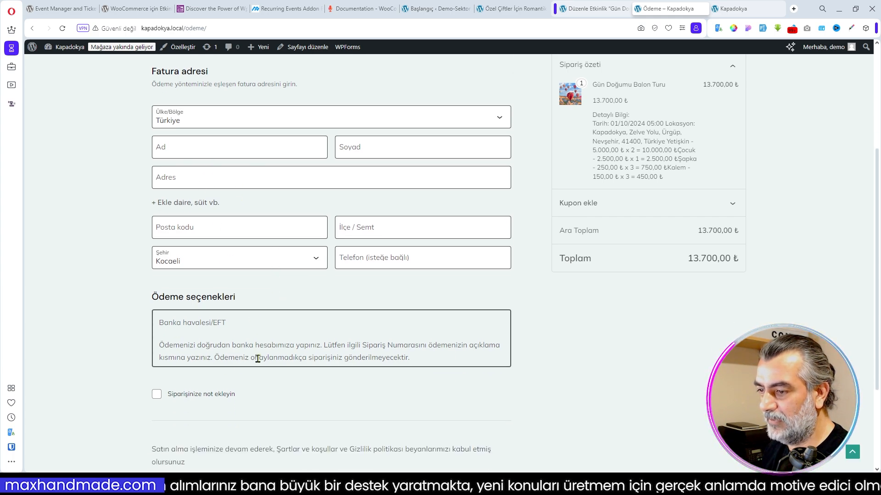
scroll(296, 323, up, 2)
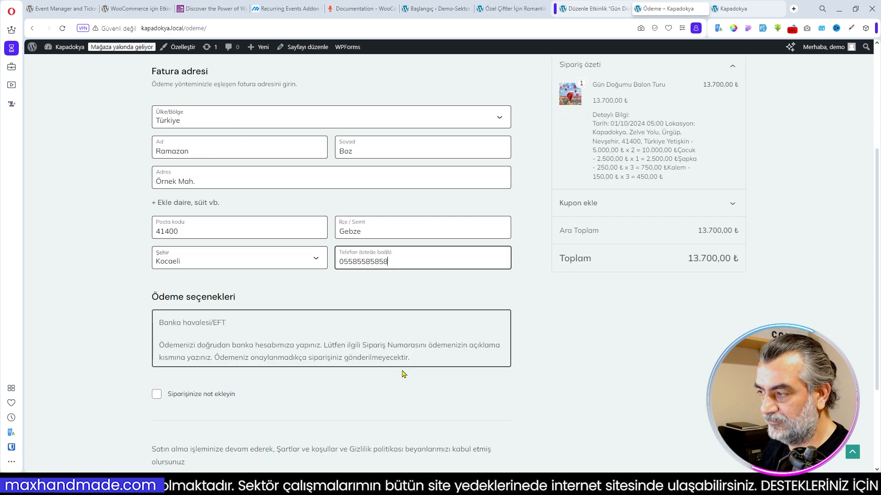
scroll(552, 348, up, 3)
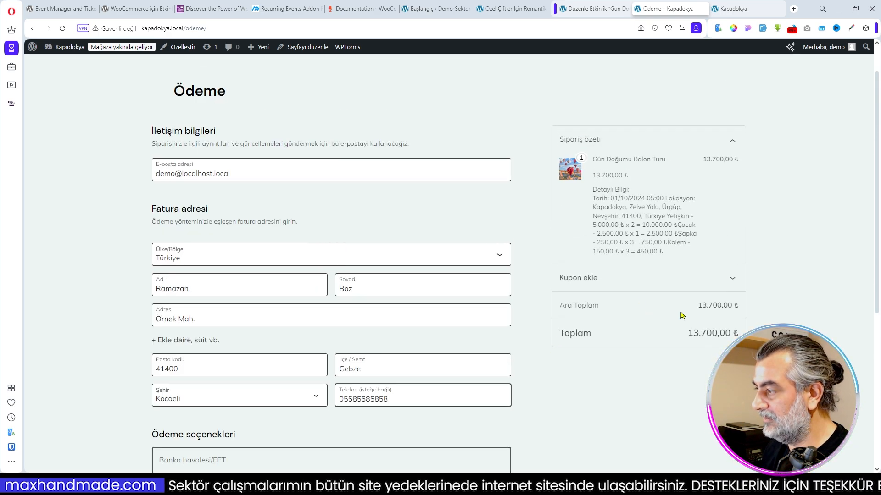
scroll(373, 346, down, 6)
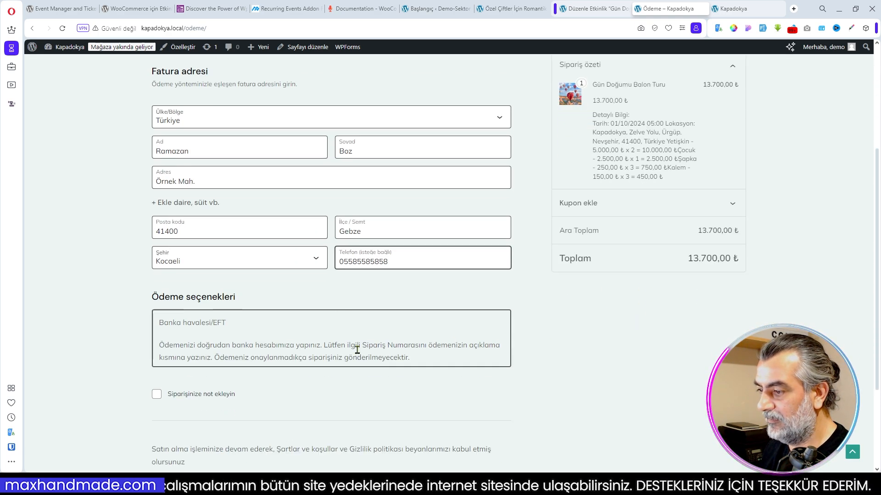
click(325, 371)
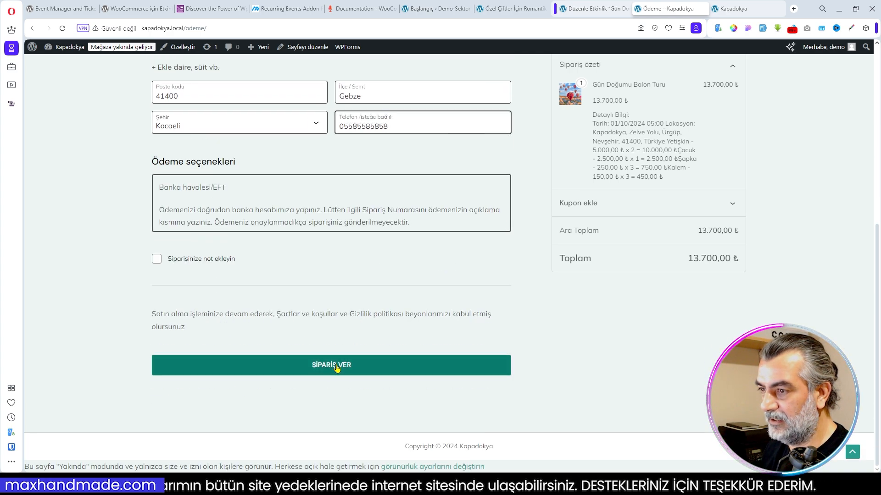
- Review the order confirmation's bank details, ordered tickets and extras, and billing address
scroll(471, 246, down, 3)
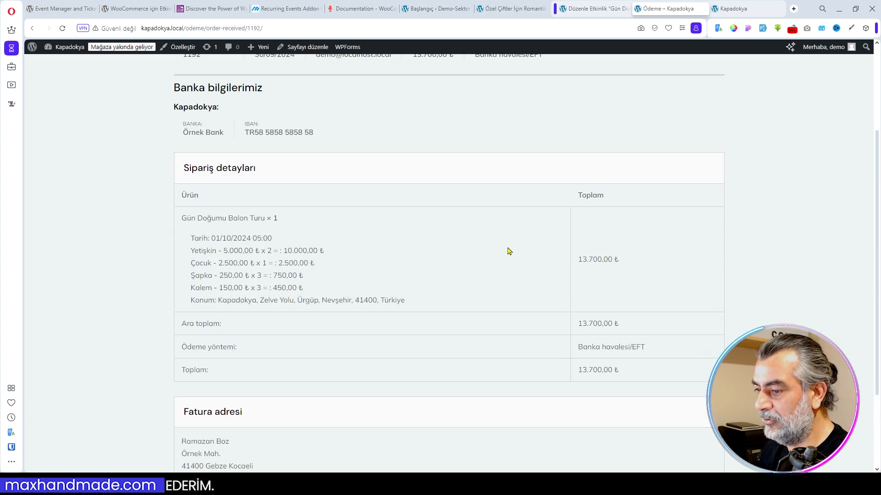
scroll(550, 275, down, 1)
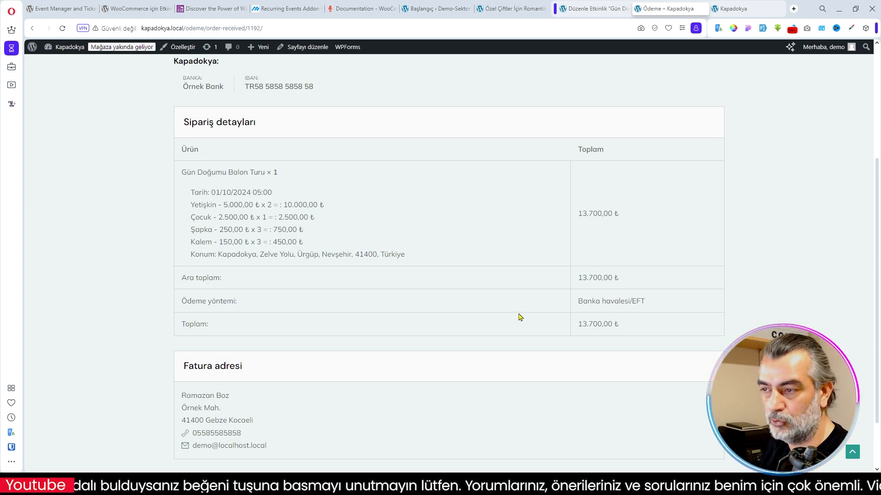
scroll(520, 316, down, 2)
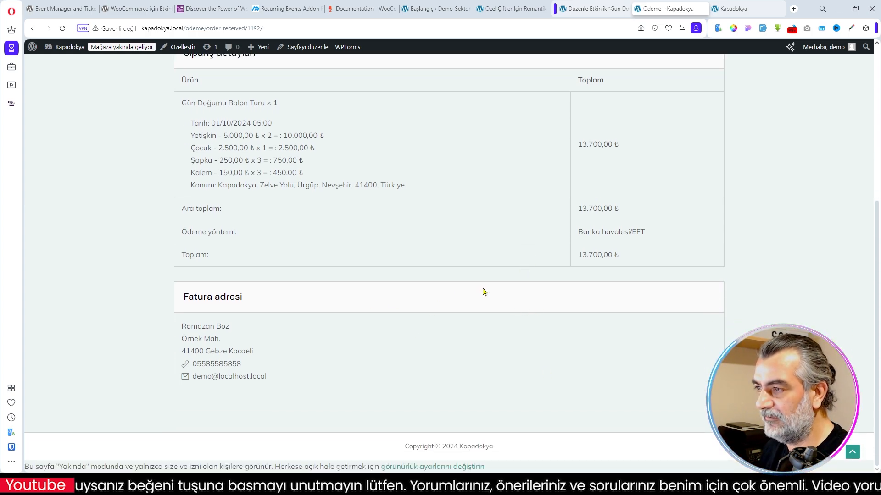
scroll(484, 292, up, 4)
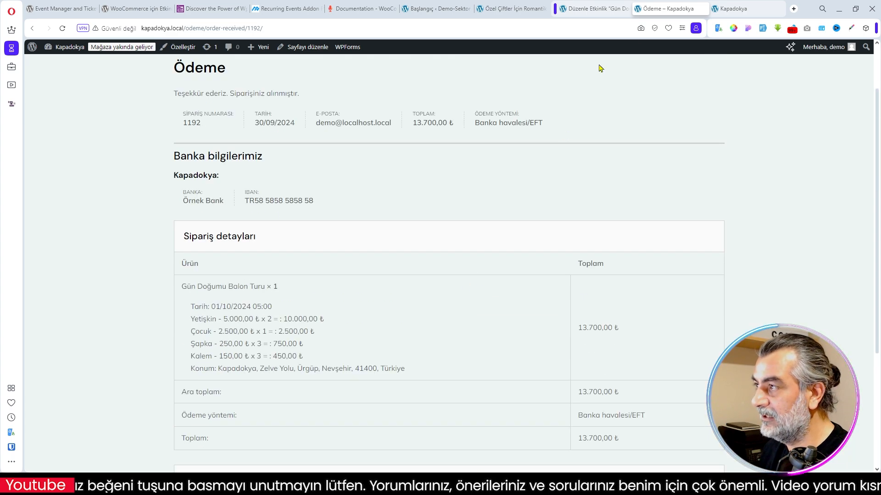
- Go back to the WordPress admin and open the WooCommerce orders list
click(583, 10)
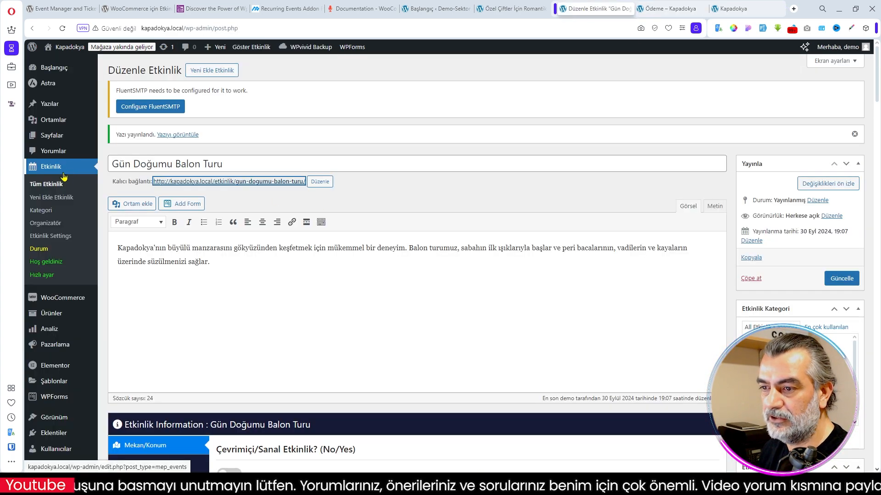
mouse_move(57, 301)
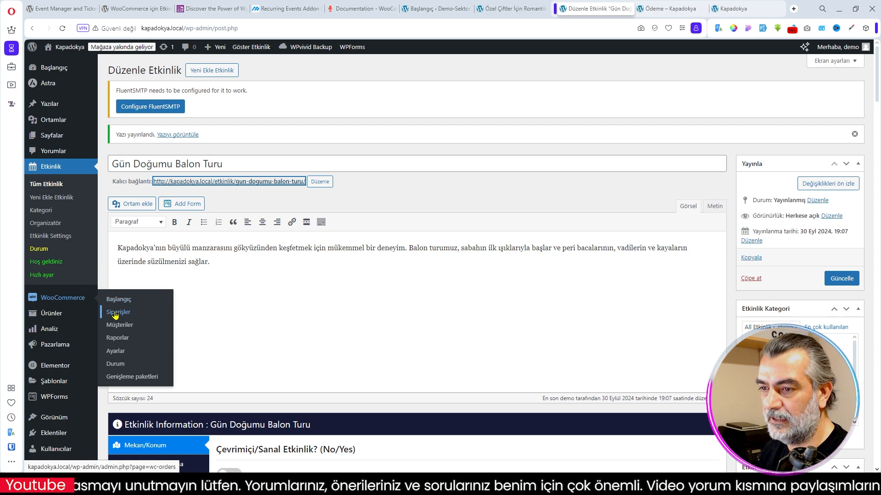
click(115, 313)
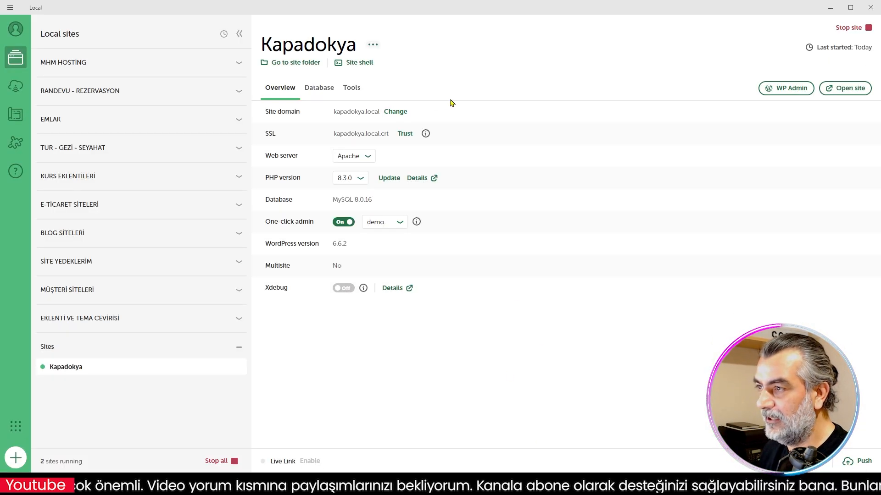
- Switch to Local, open the Kapadokya site's Mailpit inbox and read the new order notification e-mail
click(354, 90)
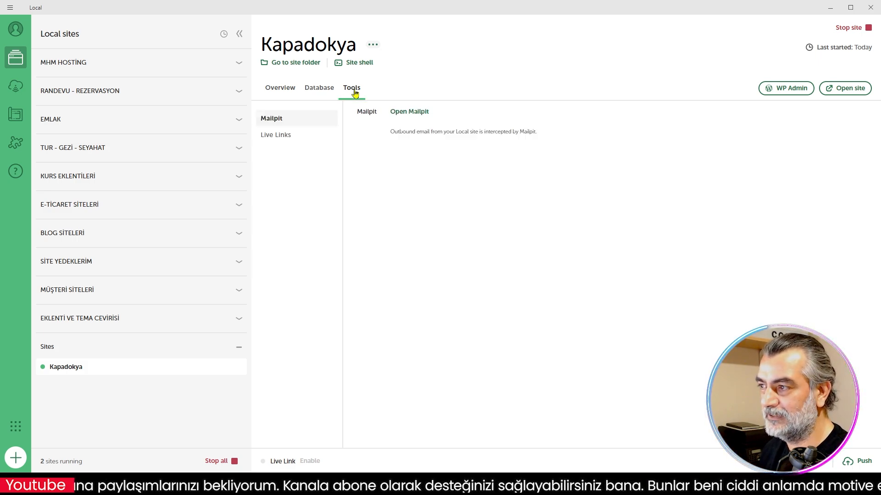
click(406, 112)
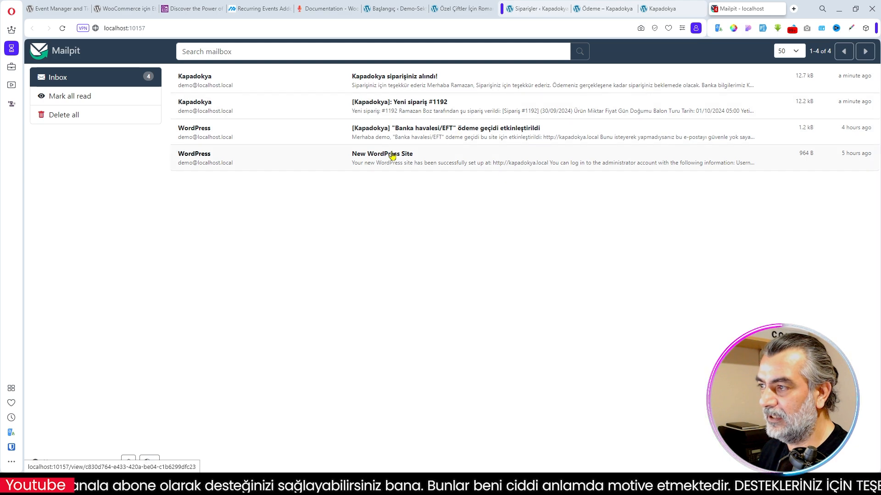
click(394, 109)
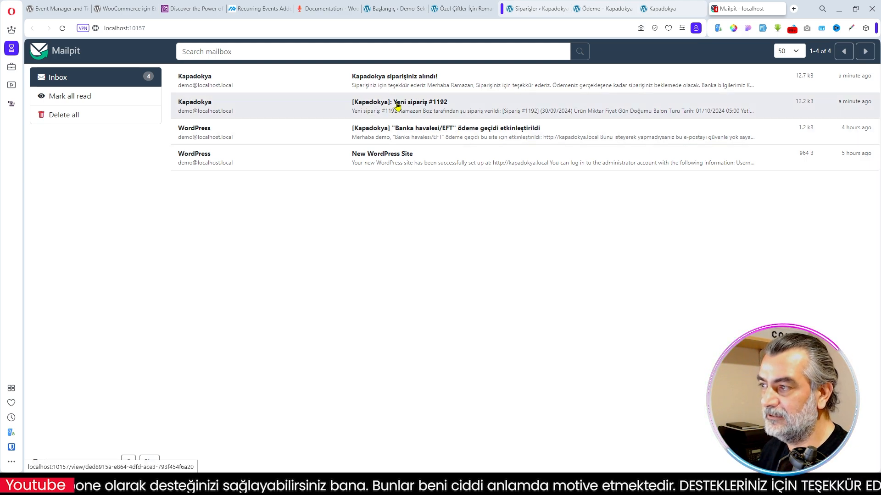
scroll(467, 296, down, 3)
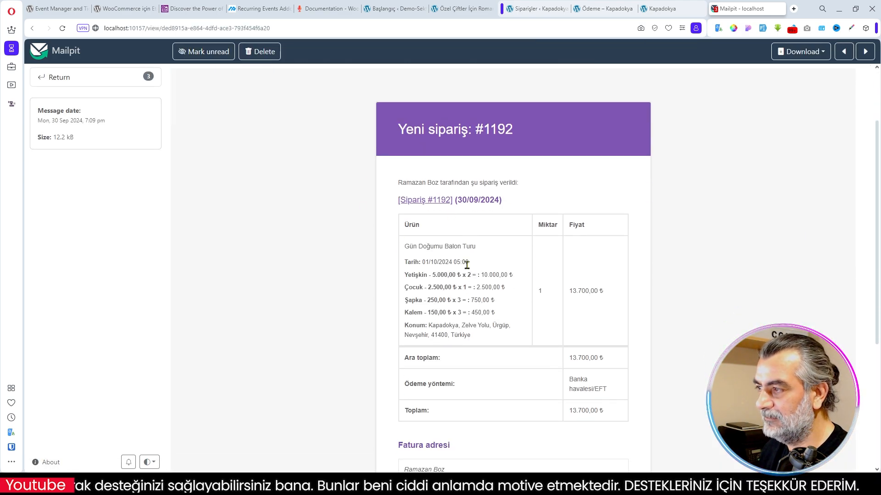
scroll(527, 282, down, 3)
scroll(527, 282, up, 6)
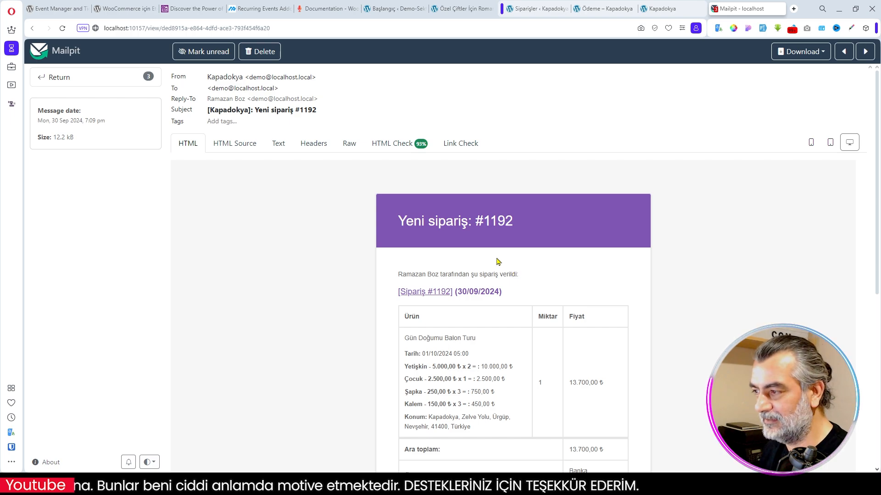
- Return to the Mailpit inbox and read the "Kapadokya siparişiniz alındı!" e-mail through to the billing address
click(59, 77)
click(374, 77)
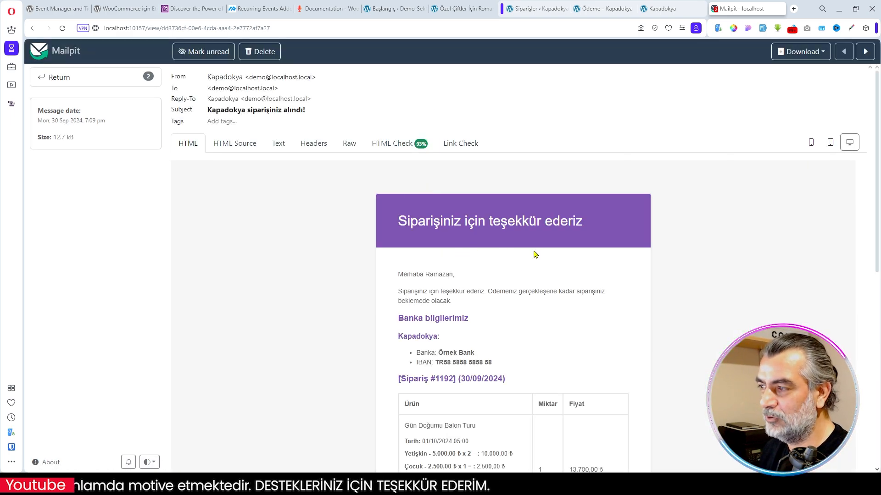
scroll(536, 255, down, 3)
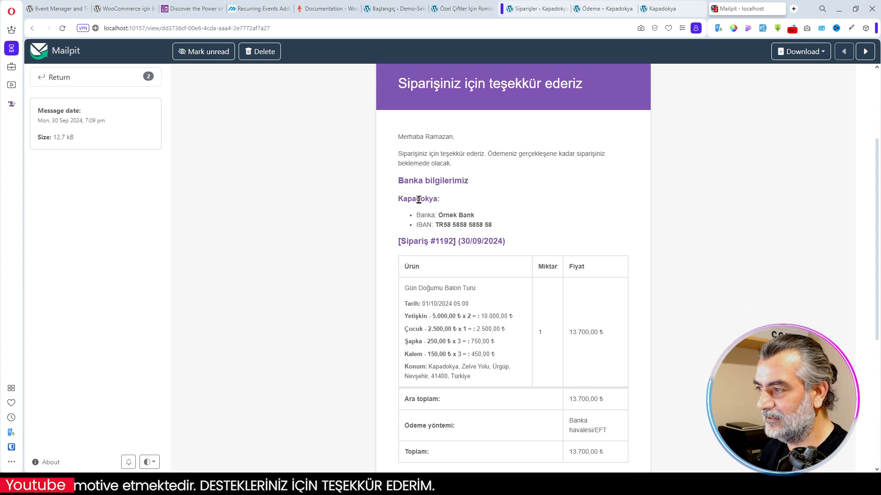
scroll(501, 282, down, 7)
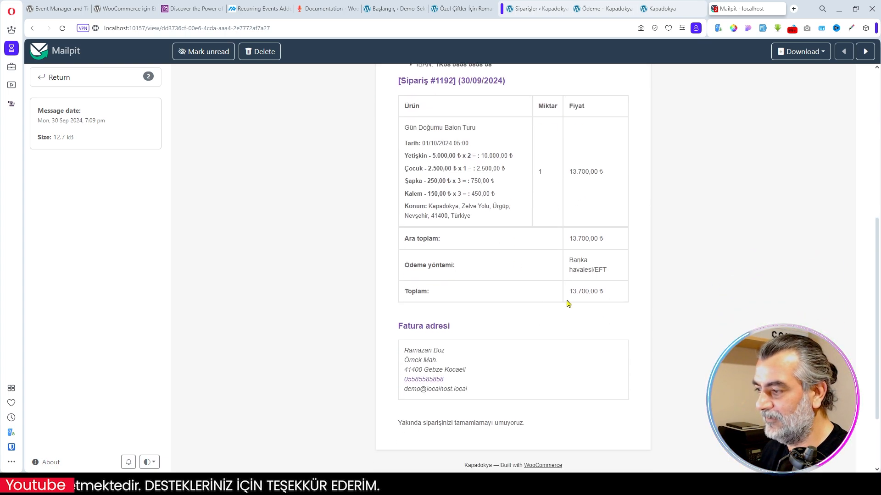
scroll(543, 310, up, 5)
scroll(540, 316, up, 4)
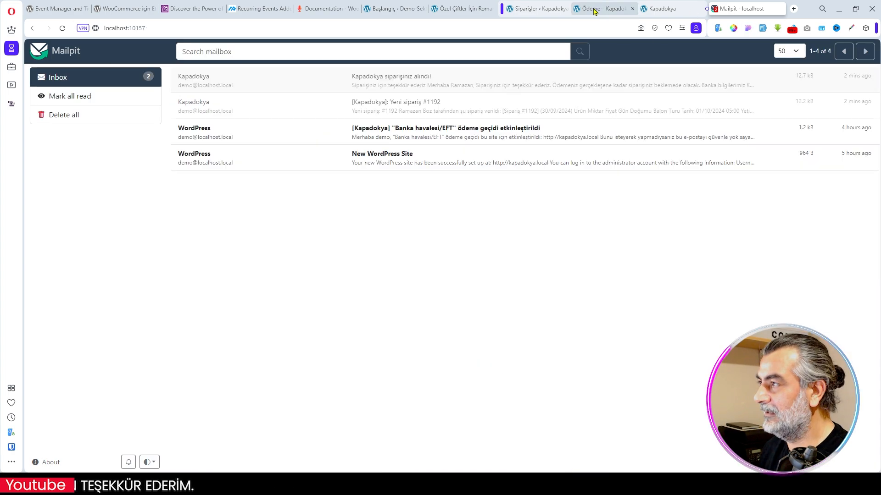
- Go back to the WooCommerce orders list and open the balloon tour order to review its customer details and ordered items
click(594, 11)
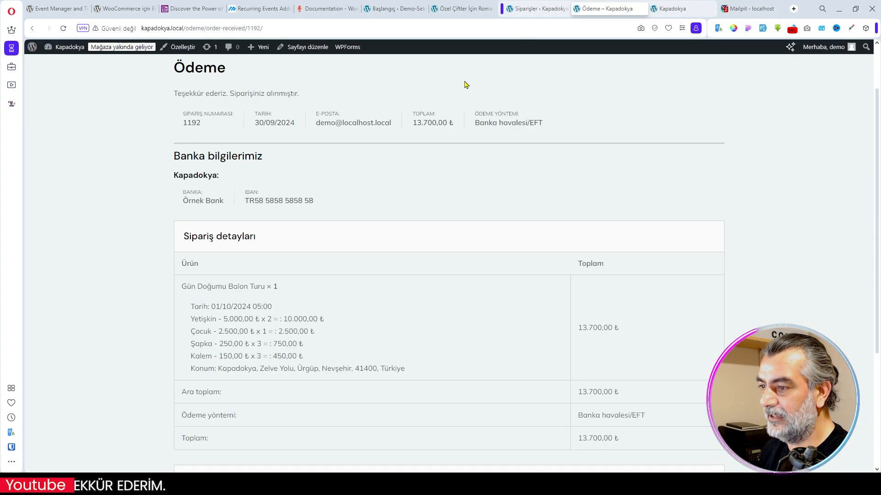
click(541, 9)
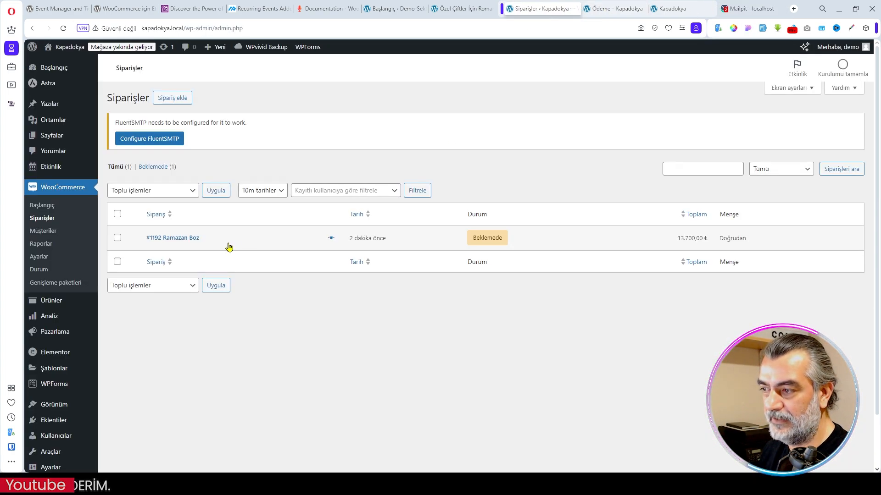
click(170, 239)
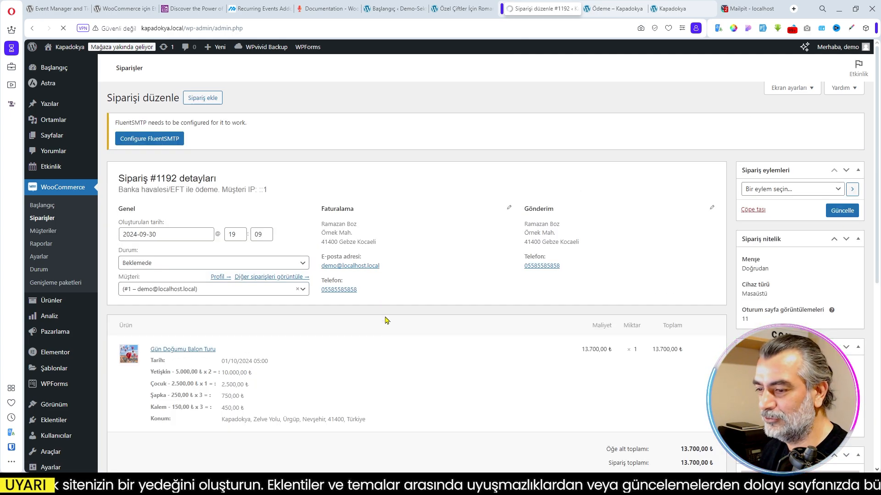
scroll(385, 319, down, 2)
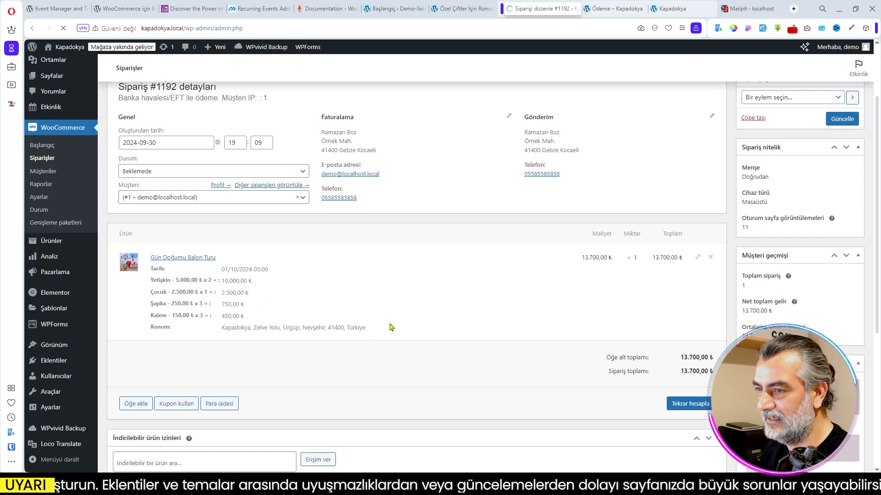
scroll(395, 328, down, 5)
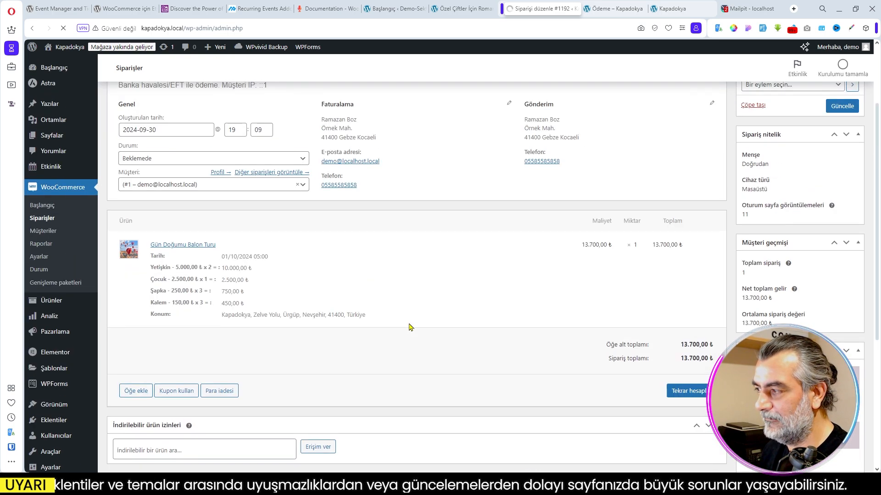
scroll(645, 316, up, 4)
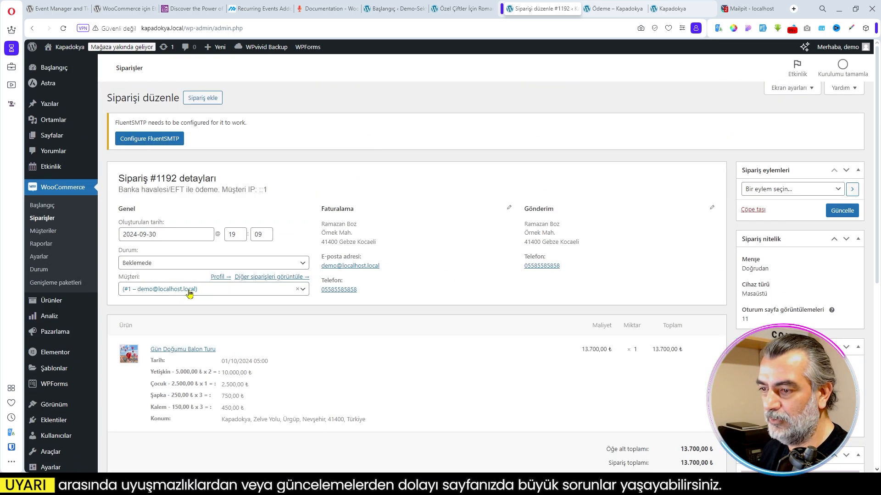
- Set the balloon tour order's status to Tamamlandı, update the order and look over its details
click(204, 263)
click(163, 325)
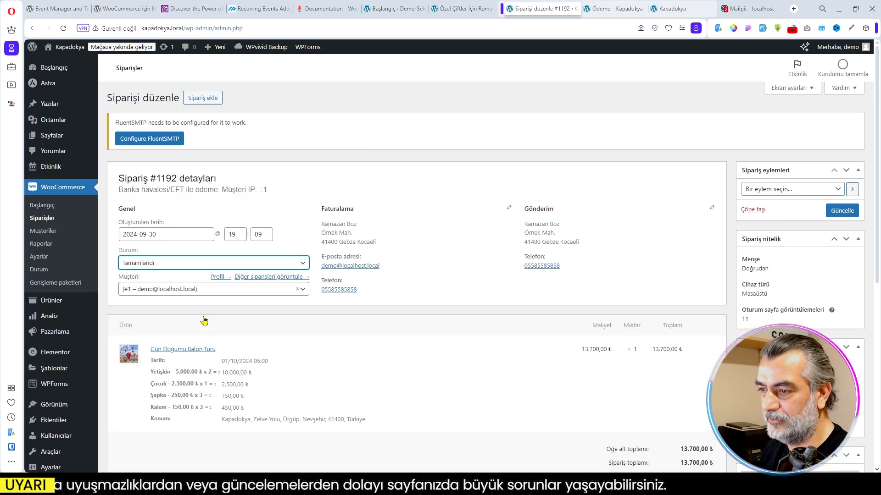
click(840, 214)
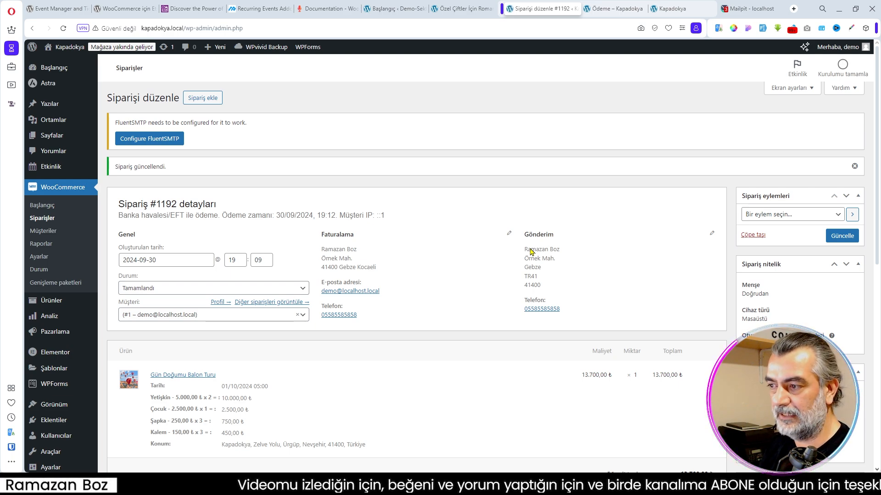
scroll(531, 251, down, 2)
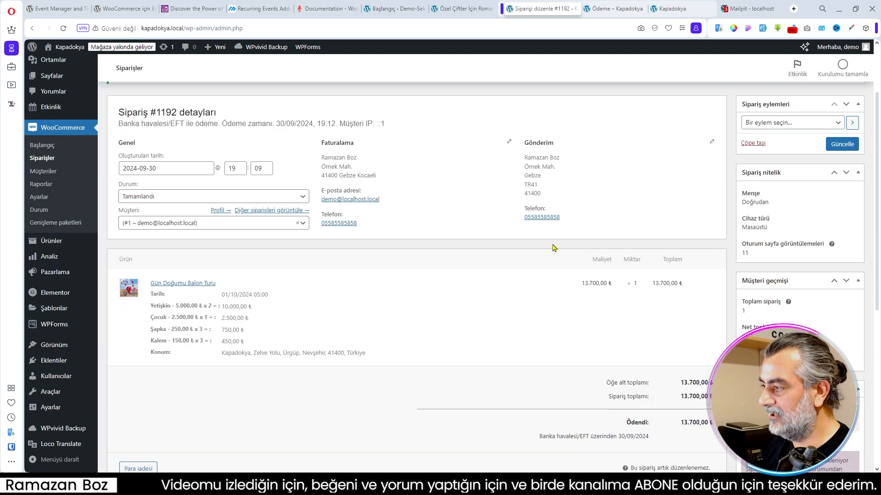
scroll(550, 250, up, 2)
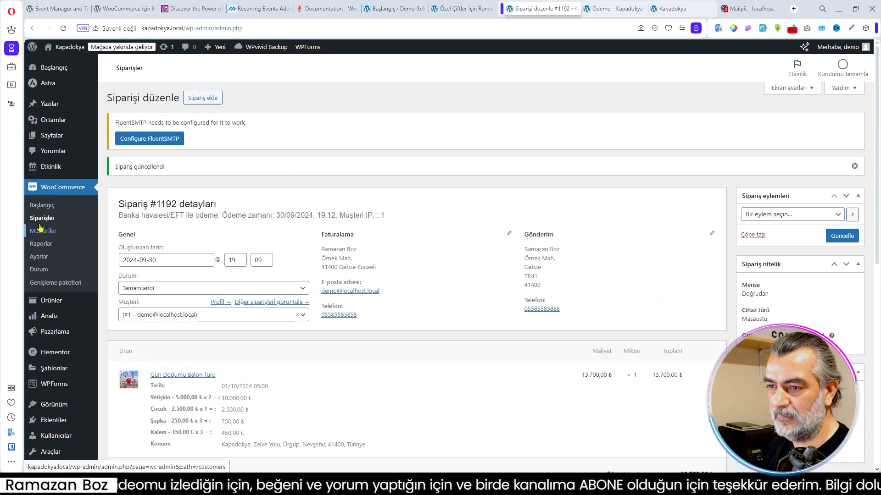
- Open the list of all events and check the balloon tour's sold seats against the tickets on the order confirmation page
mouse_move(53, 169)
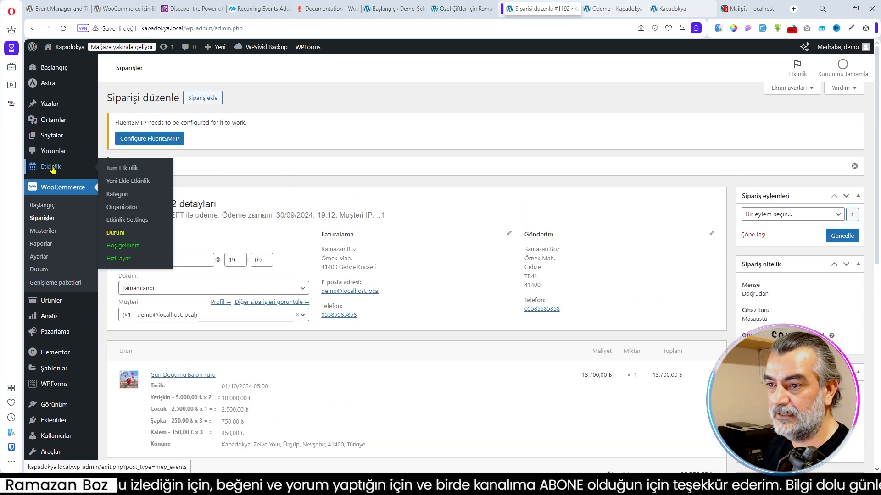
click(123, 170)
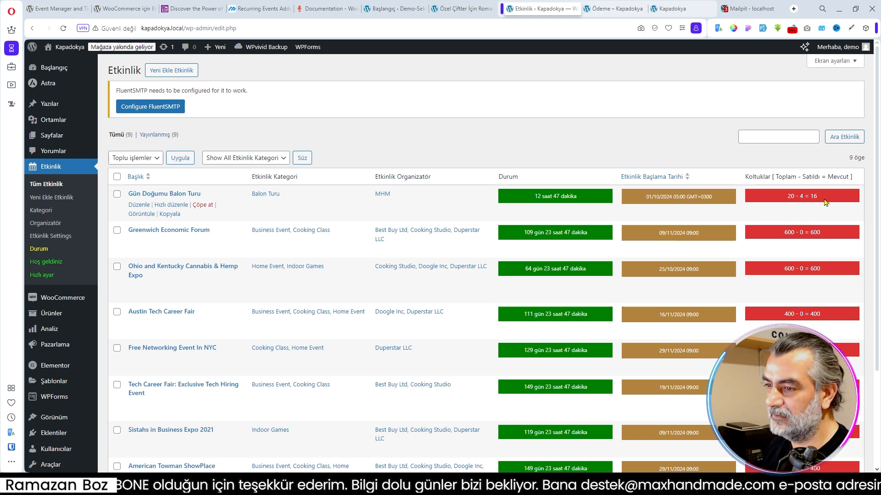
click(616, 9)
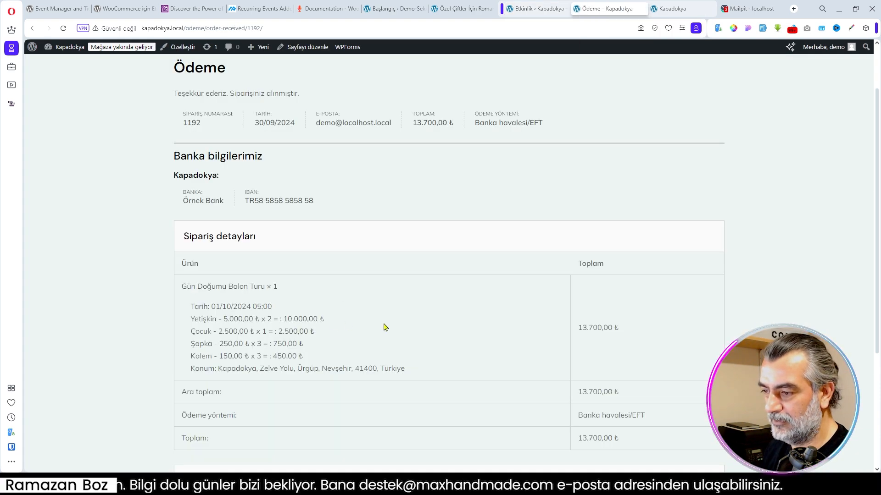
scroll(498, 255, up, 2)
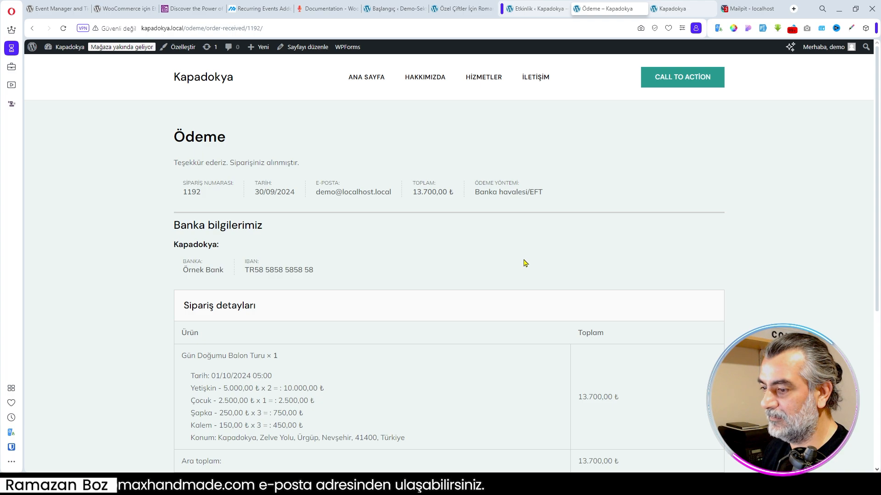
scroll(525, 263, down, 1)
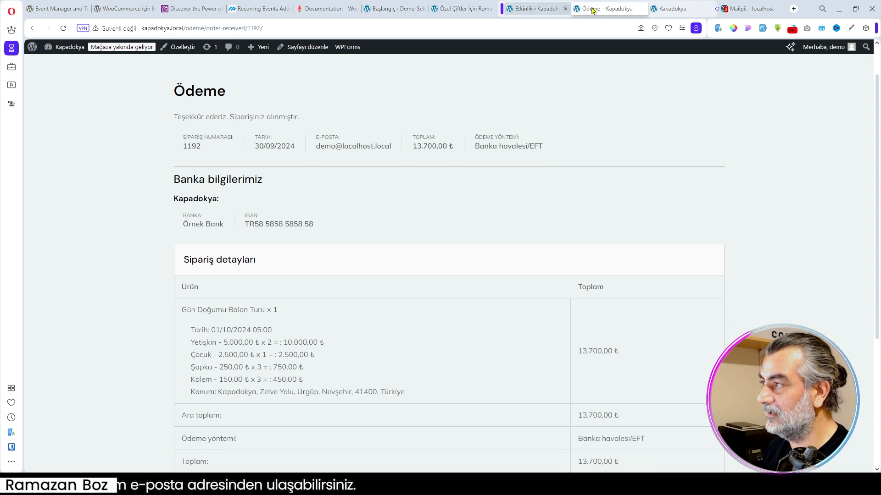
click(669, 15)
click(536, 10)
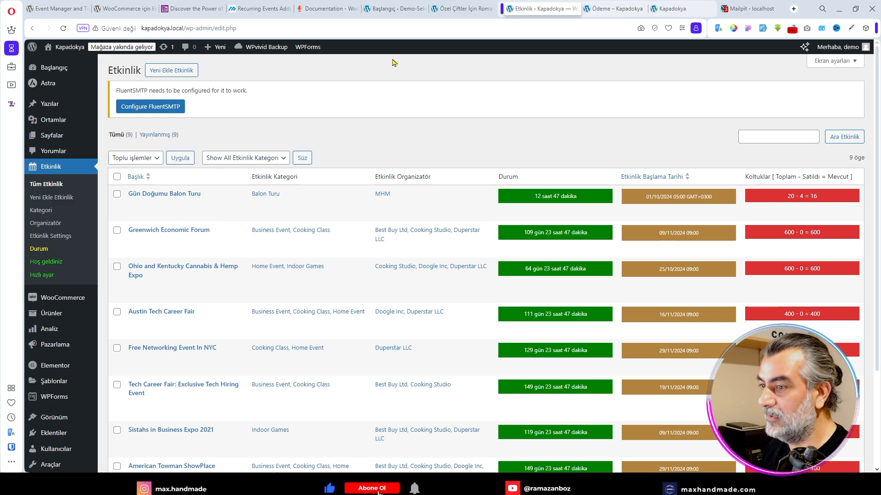
- Set the default quantity of the Yetişkin and Çocuk tickets to 1 in the Gün Doğumu Balon Turu event and save it
click(164, 194)
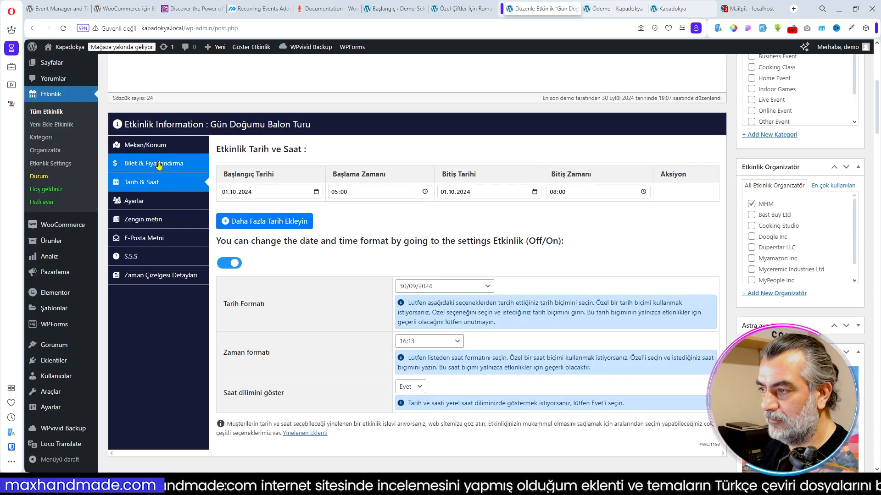
click(158, 165)
scroll(356, 228, down, 2)
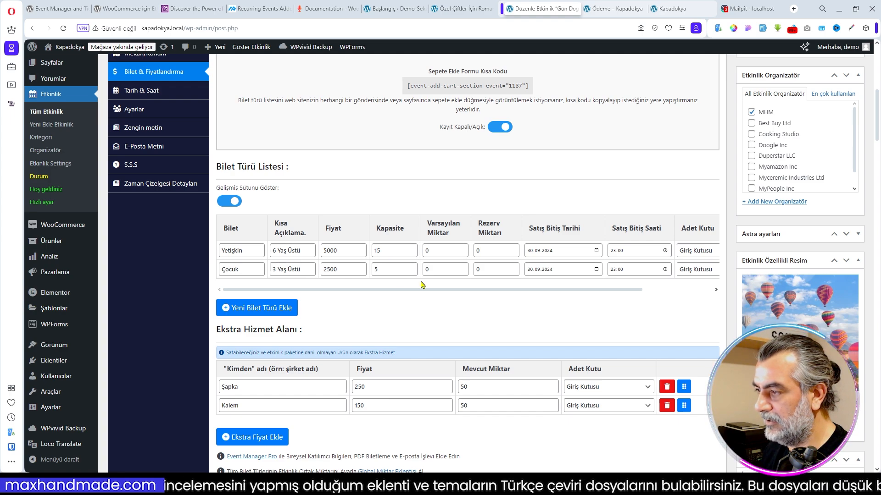
double_click(433, 251)
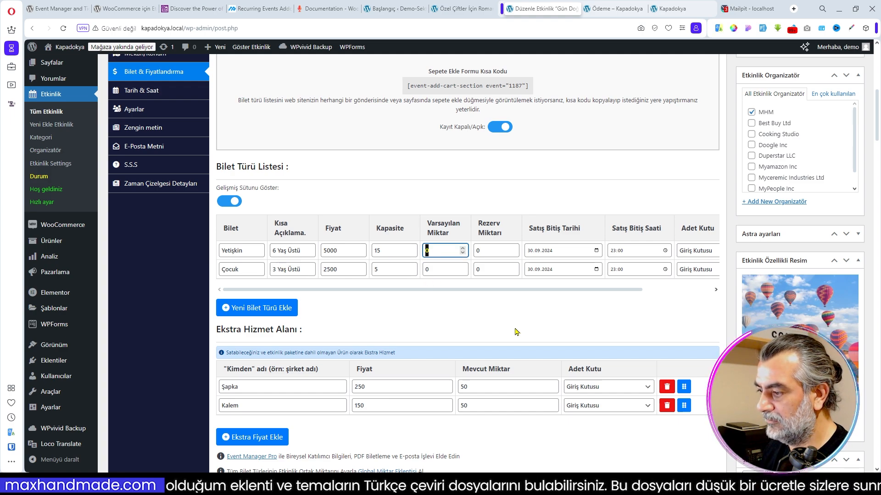
text(1)
double_click(431, 270)
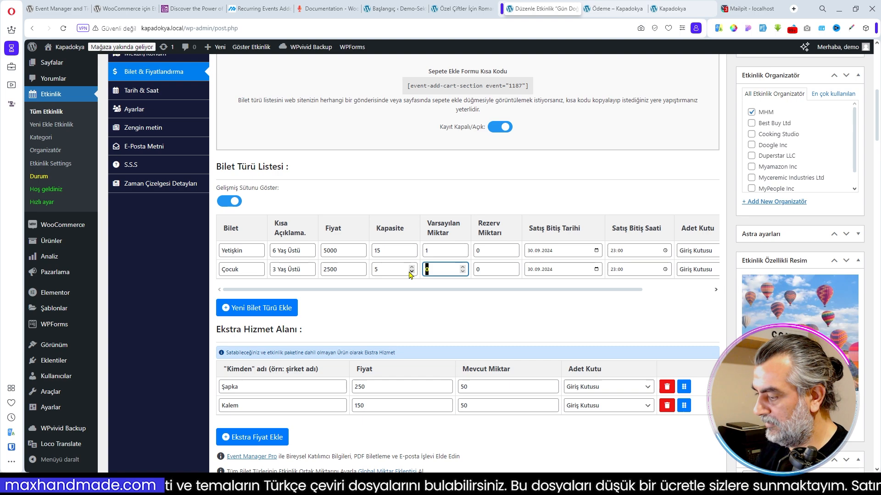
text(1)
key(Return)
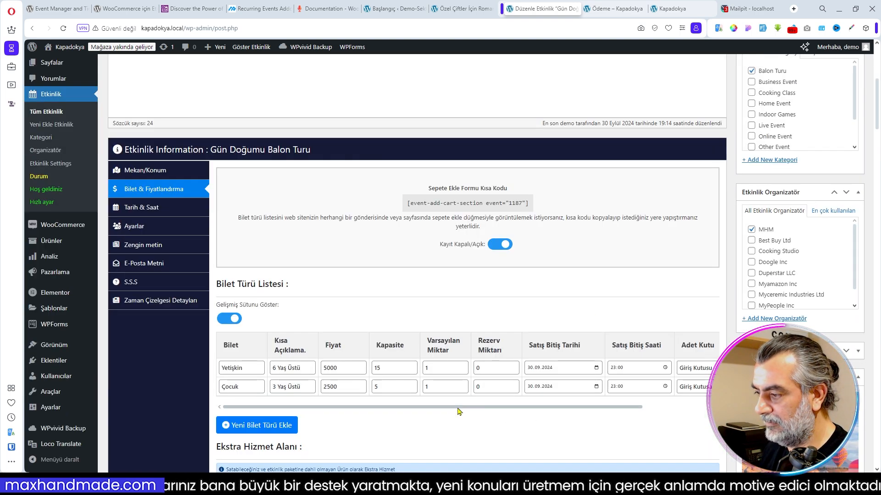
- Review the balloon tour's saved ticket types and extra services in its ticket and pricing settings
drag(458, 407, 399, 411)
scroll(399, 426, down, 1)
scroll(399, 426, down, 3)
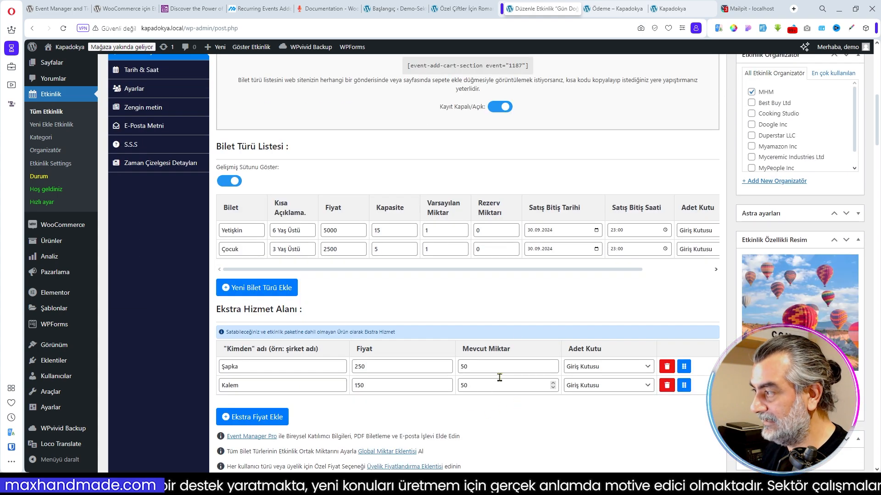
scroll(522, 332, down, 3)
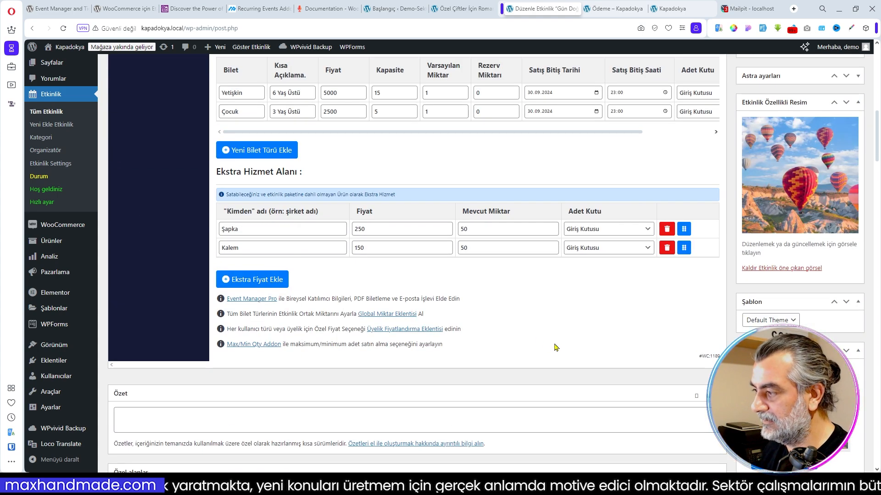
scroll(555, 347, up, 7)
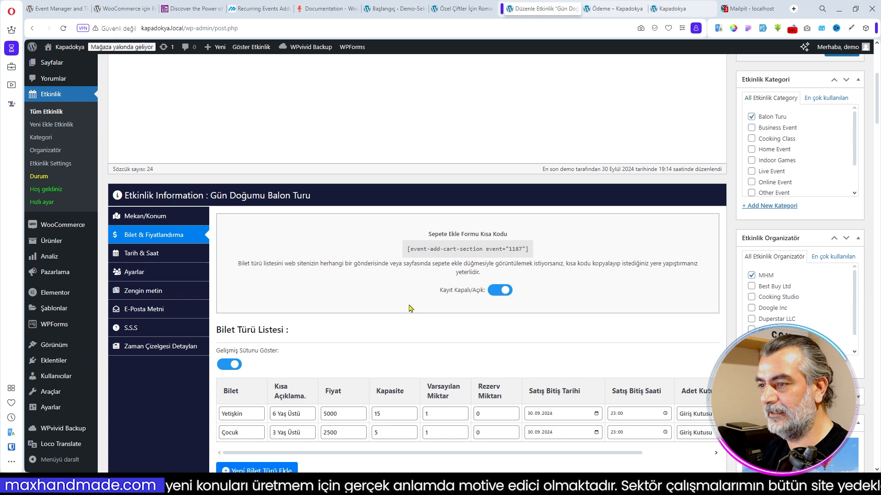
- Return to the order confirmation page and open the Kapadokya site's home page from it
click(612, 9)
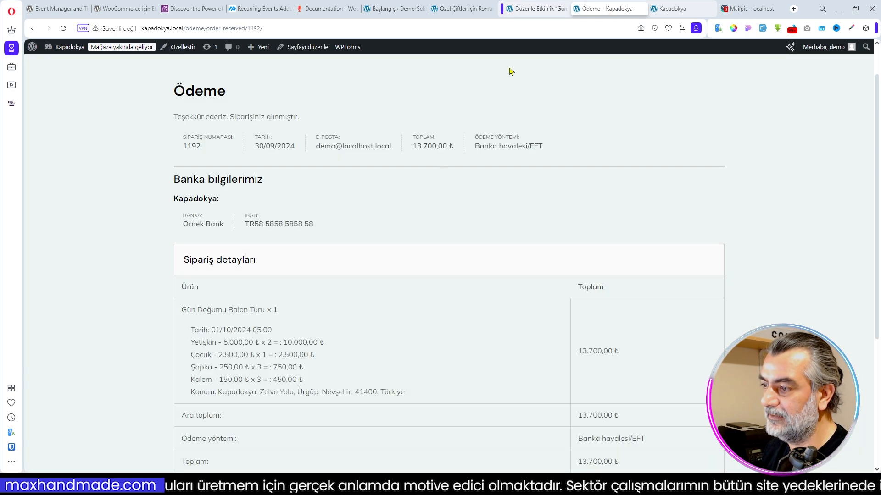
scroll(531, 156, up, 1)
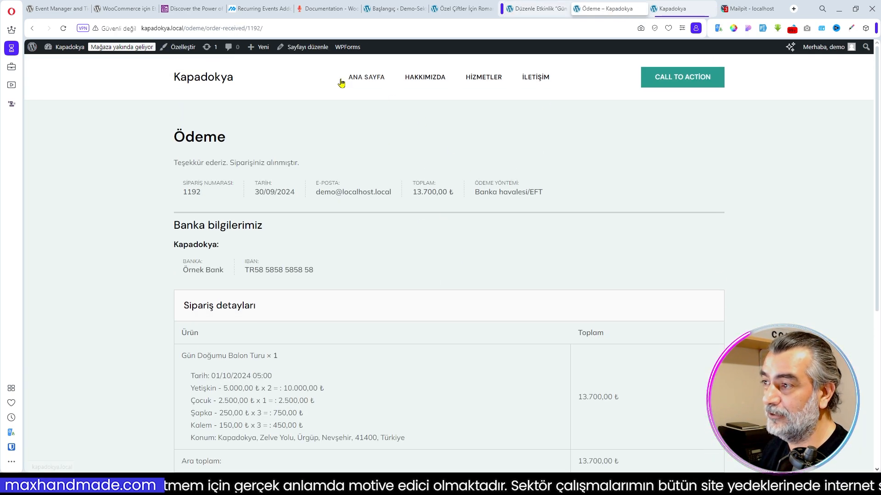
click(210, 81)
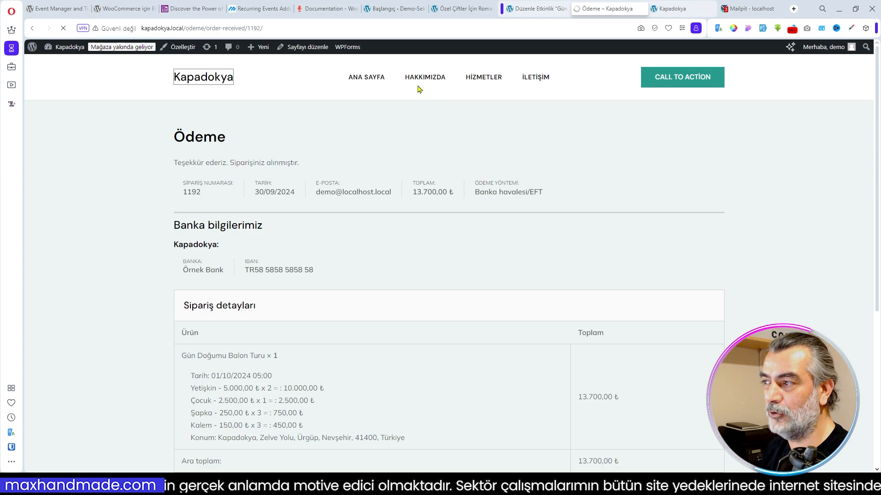
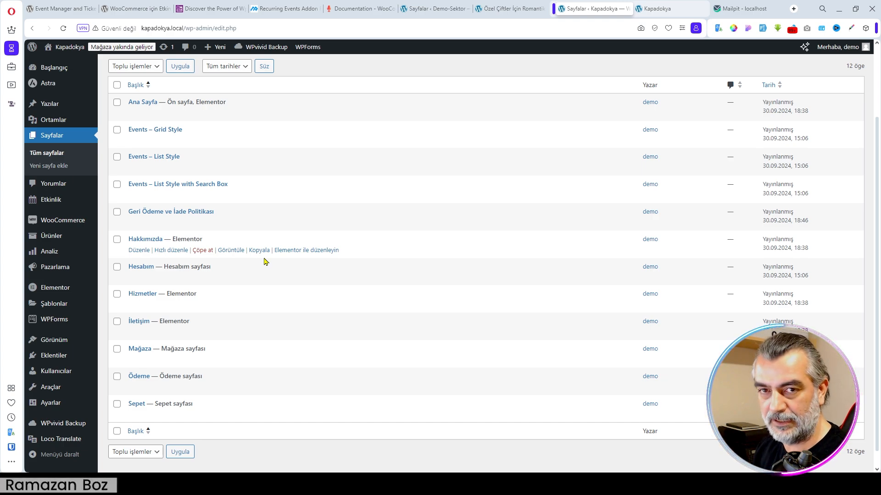
- Look over the Kapadokya home page and open the Demo-Sektor site's Turlarımız page as a reference
click(652, 9)
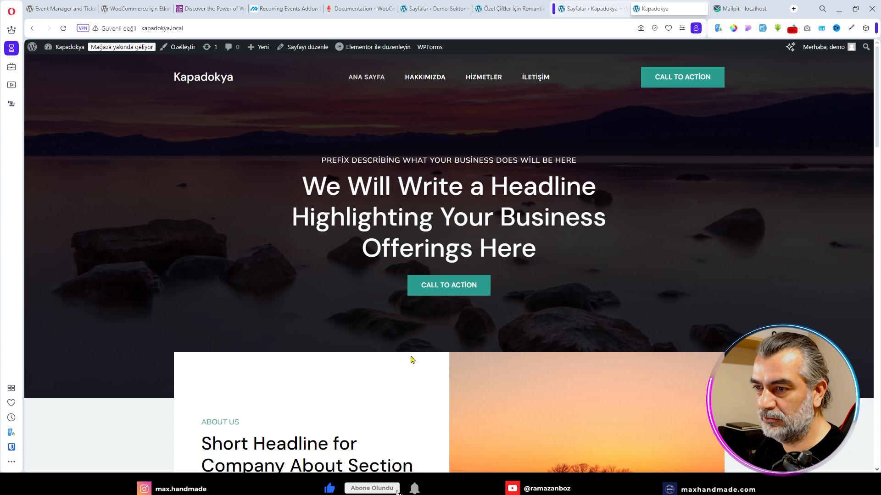
key(ctrl+Tab)
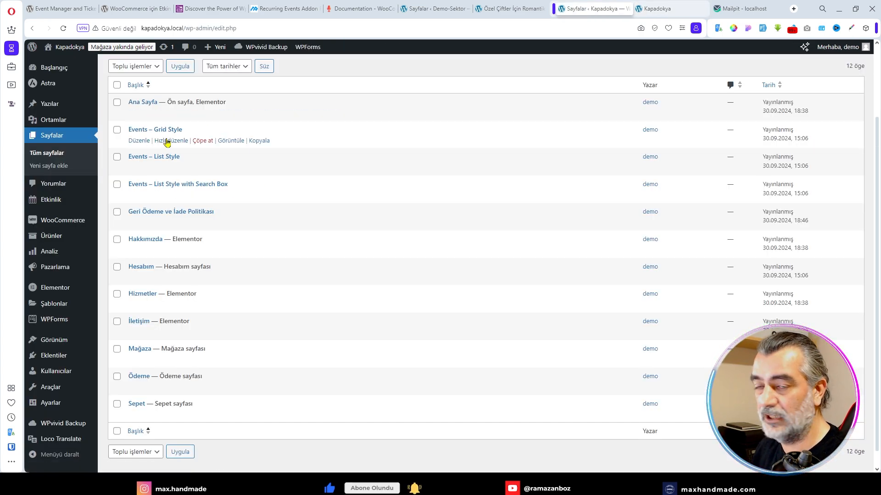
click(505, 8)
scroll(432, 216, up, 7)
click(345, 77)
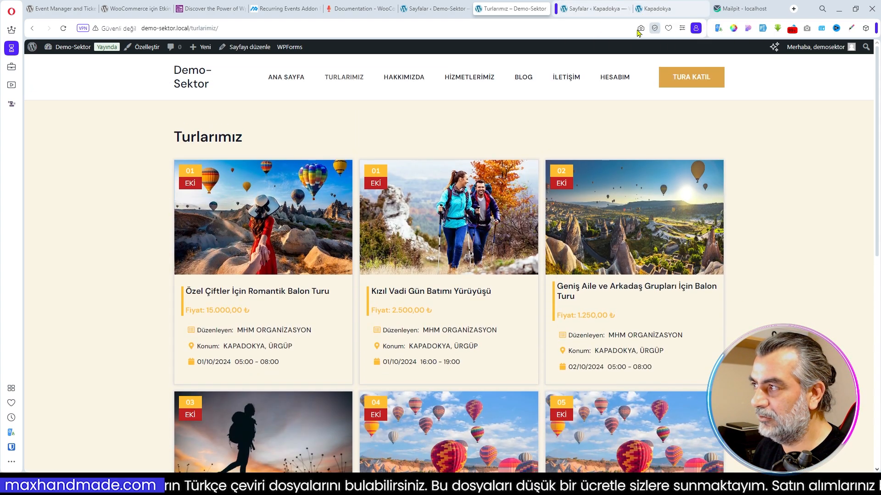
- Open the Kapadokya site's Events – Grid Style page for editing, dismiss the welcome guide and retitle the page Turlarımız
click(590, 8)
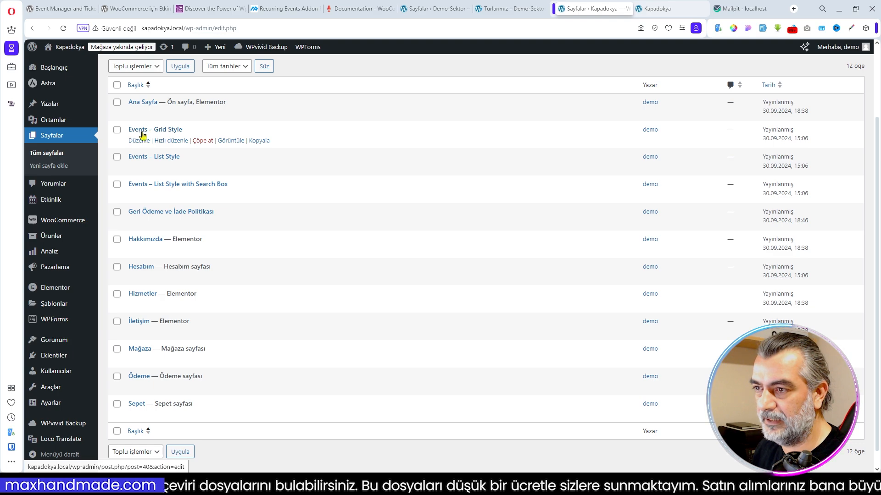
click(139, 141)
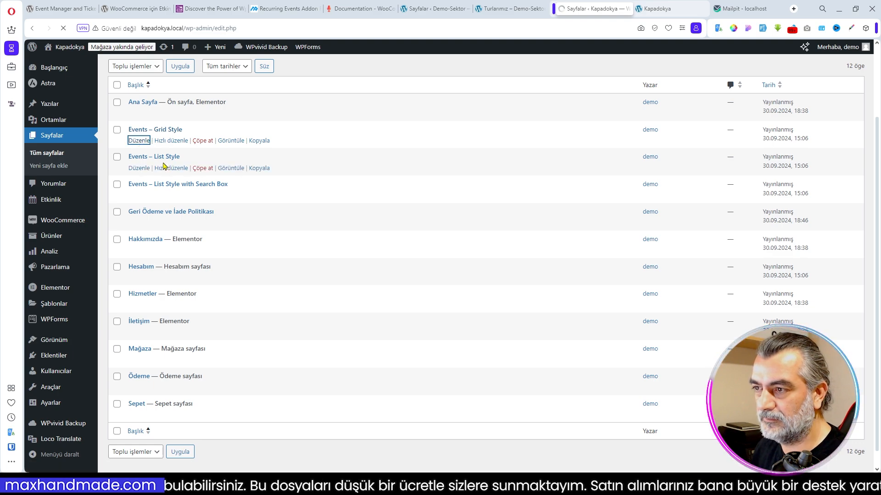
click(494, 358)
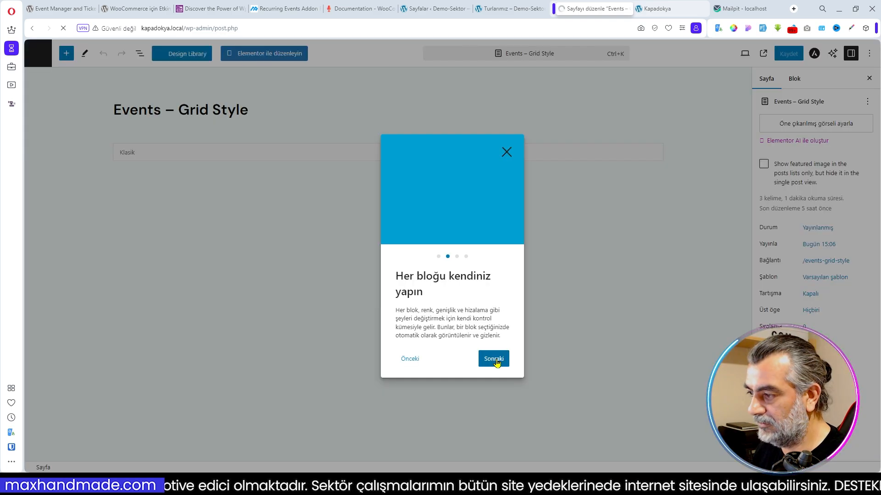
click(496, 362)
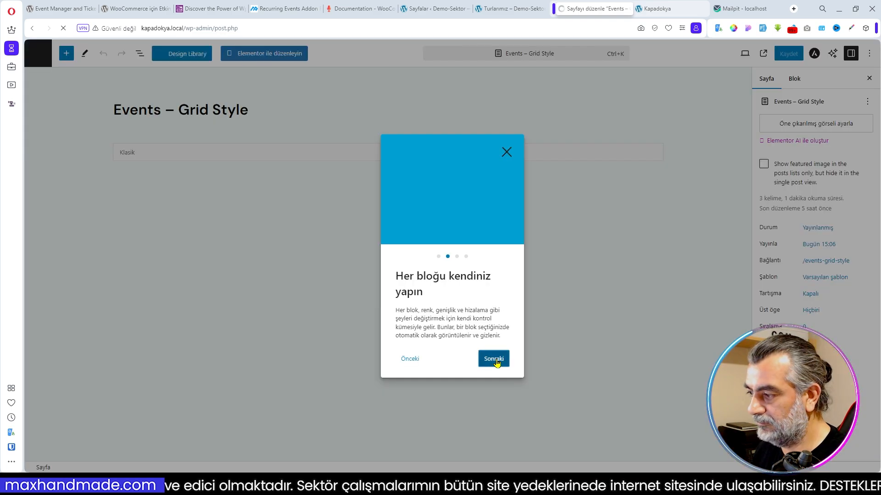
click(496, 361)
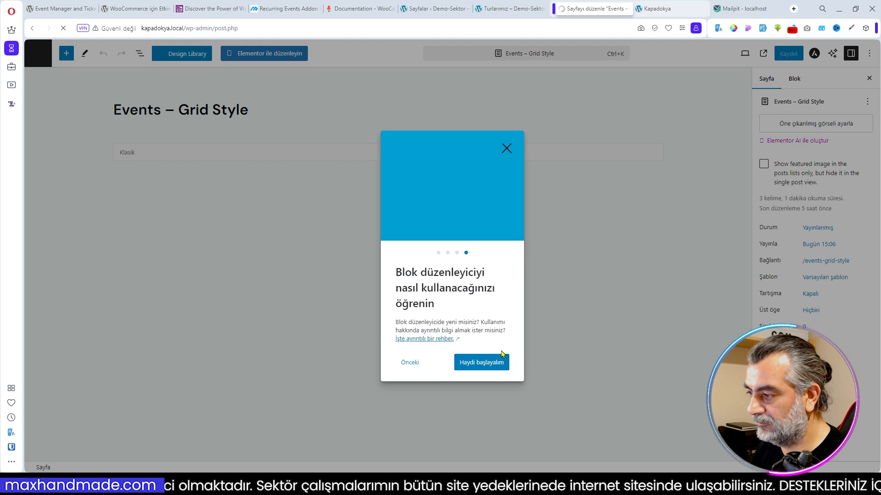
click(481, 362)
triple_click(112, 107)
text(Turlart)
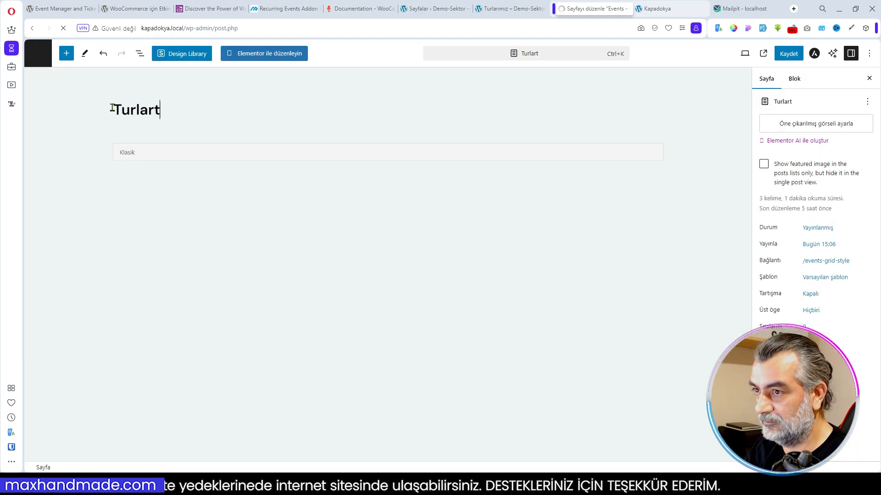
key(BackSpace)
text(ımız)
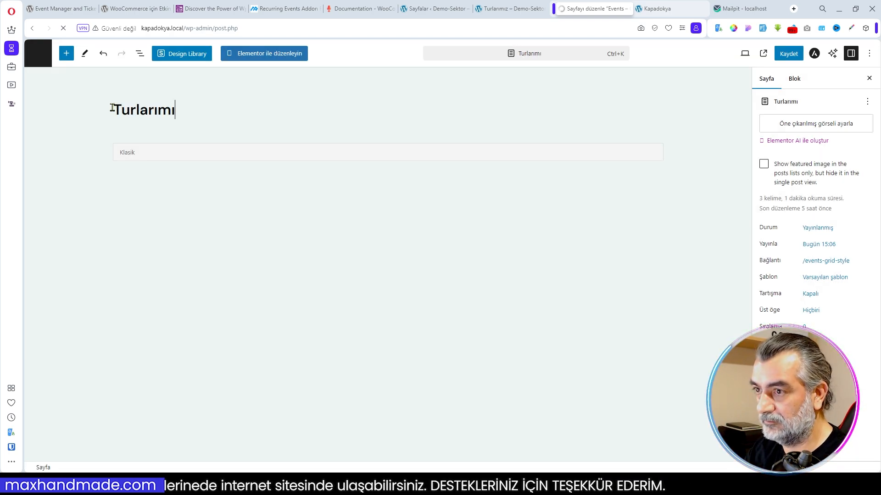
- Clear the page's events-grid-style slug so that its link follows the title as /turlarimiz
click(808, 264)
click(684, 313)
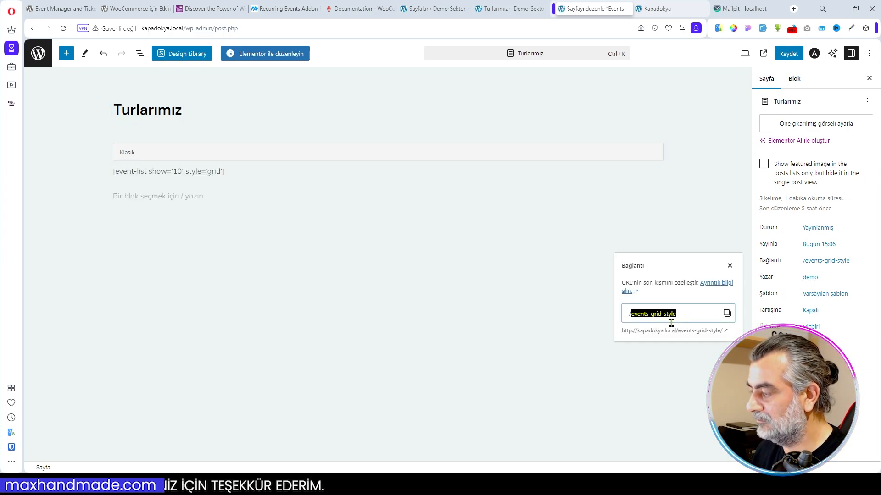
key(BackSpace)
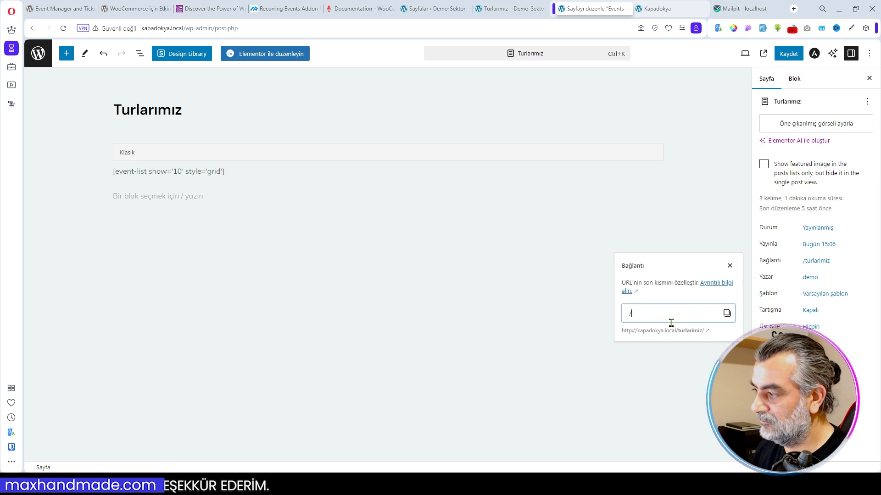
click(687, 225)
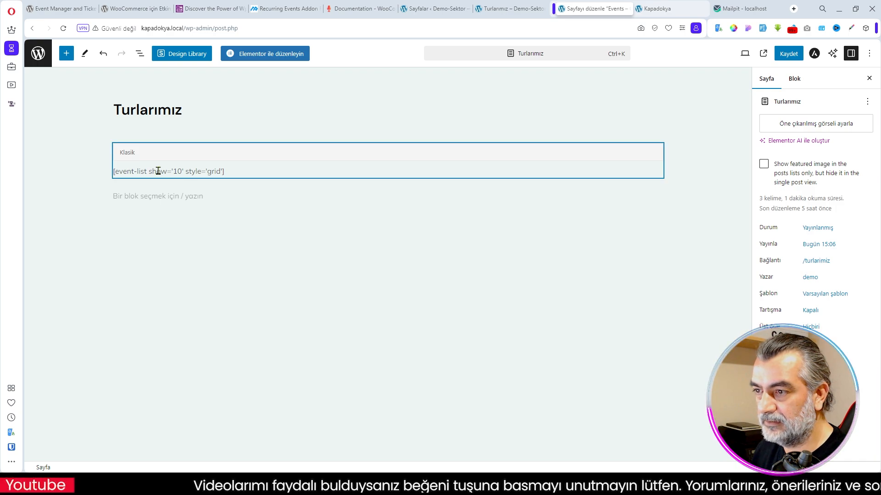
- Change the event list shortcode's show value to 12 and save the Turlarımız page
click(210, 182)
key(BackSpace)
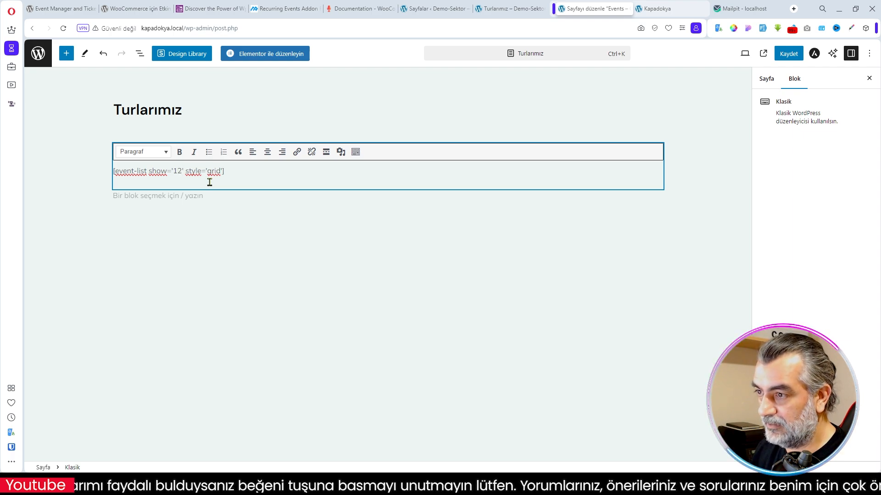
click(793, 55)
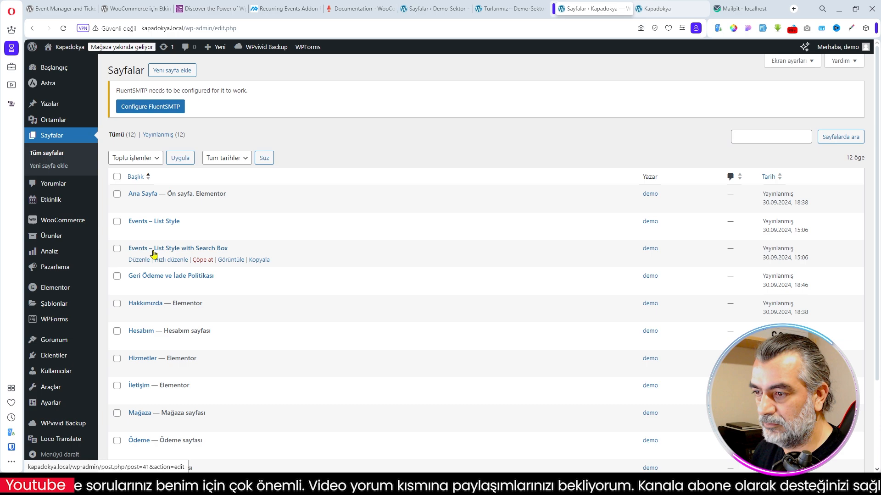
- Quick-edit the Events – List Style with Search Box page: title it Tur Ara, clear its slug and update it
click(171, 260)
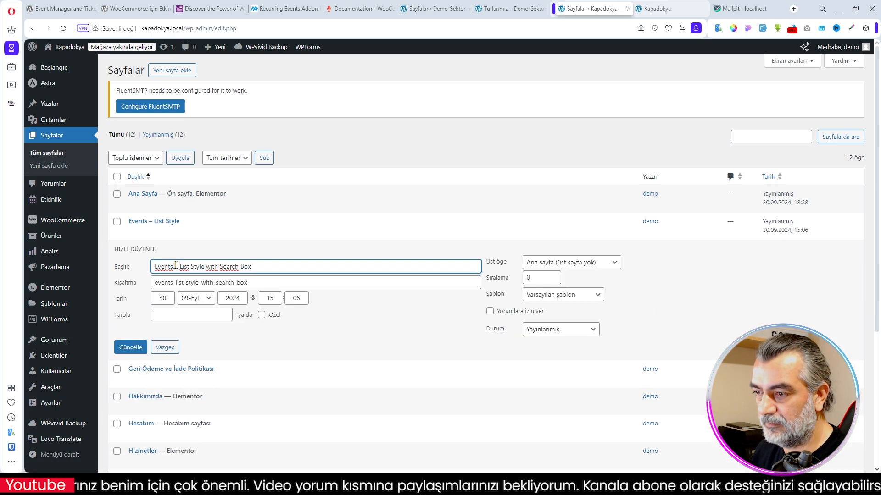
drag(264, 271, 147, 273)
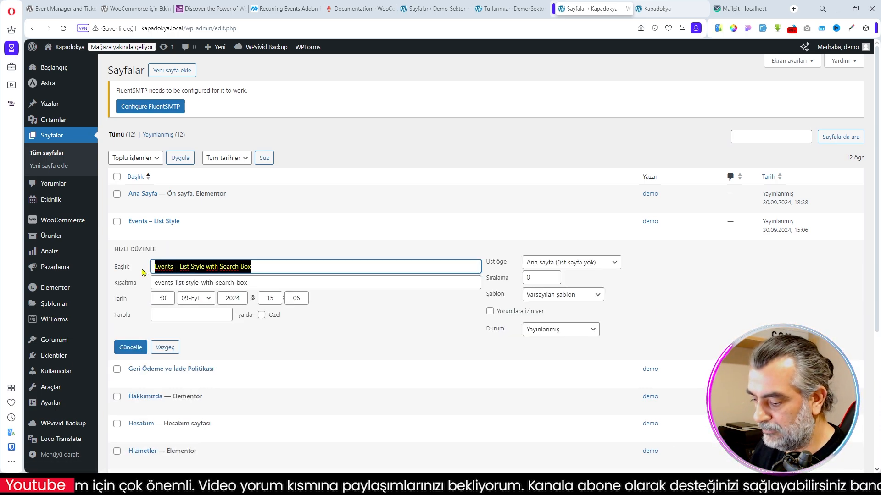
text(Tur Ara)
drag(271, 283, 151, 281)
key(BackSpace)
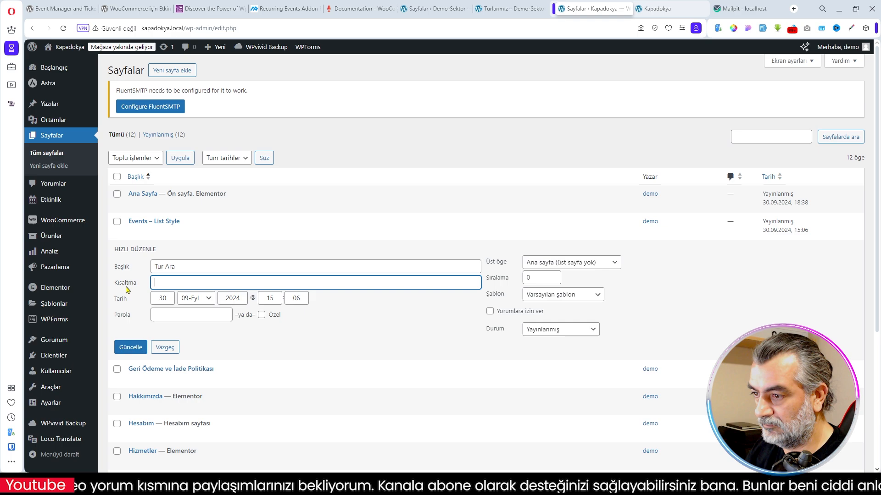
click(131, 347)
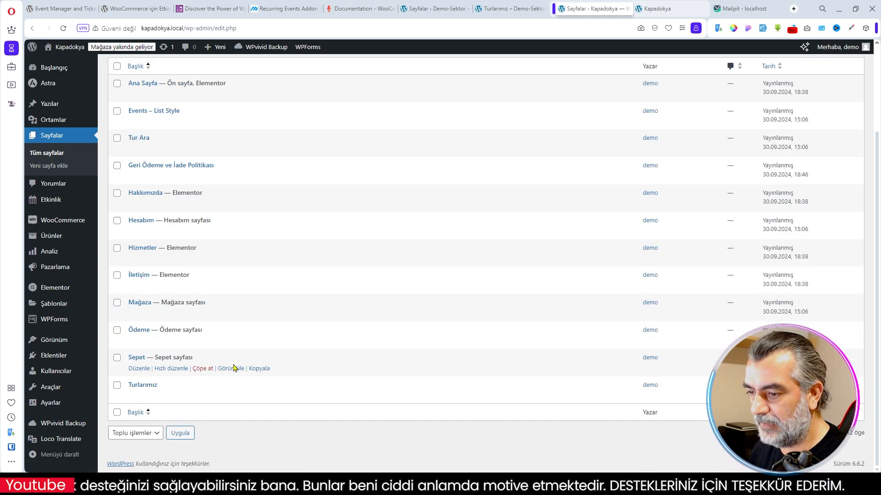
- Add a new page titled Blog and publish it
scroll(226, 370, up, 2)
scroll(226, 369, down, 2)
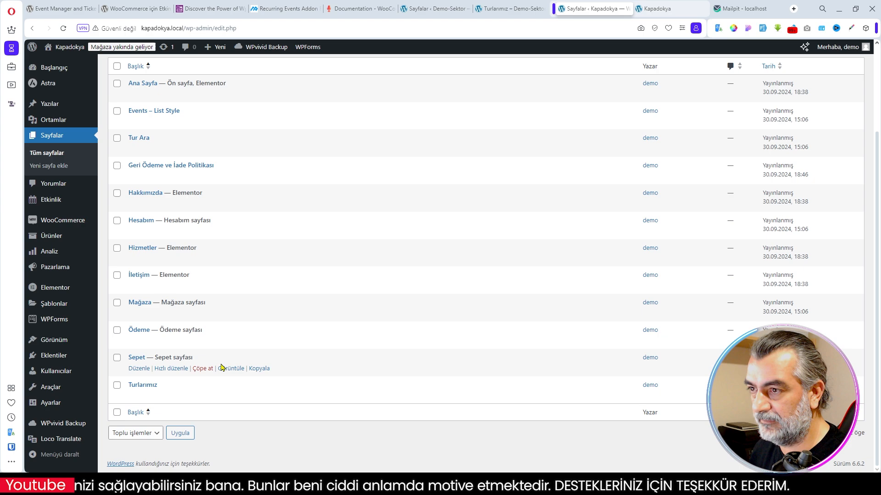
scroll(226, 370, up, 3)
click(170, 70)
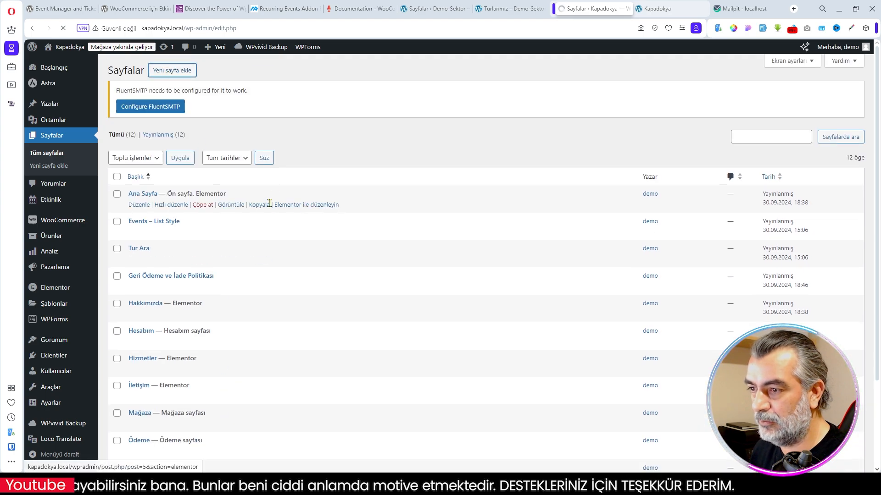
text(Blog)
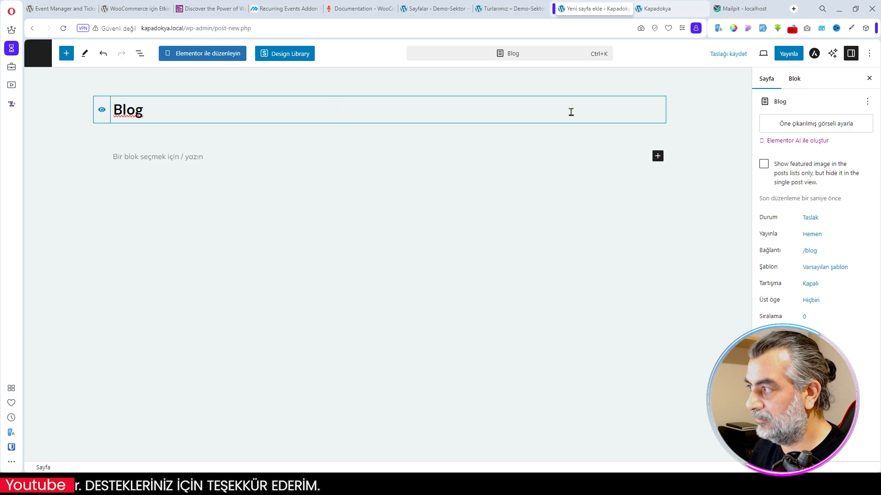
click(788, 53)
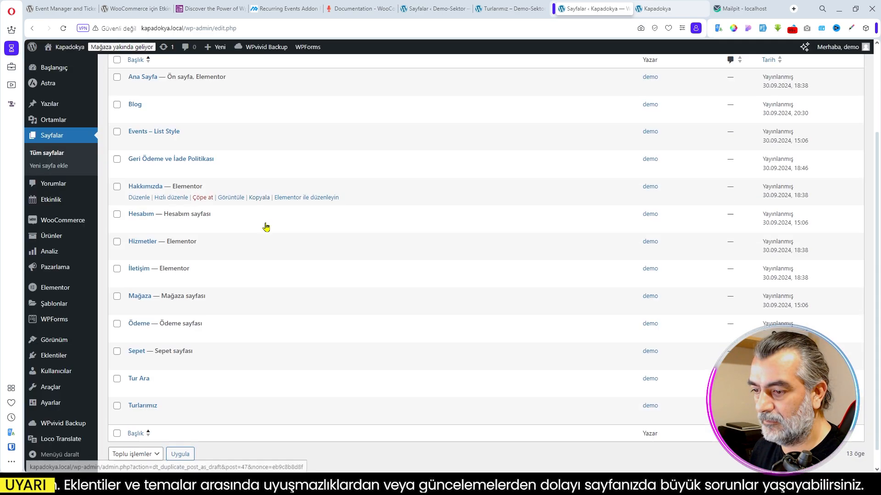
- Add the Blog, Hesabım and Turlarımız pages to the Primary Menu, place Turlarımız directly after Ana Sayfa, and save the menu
scroll(266, 227, down, 1)
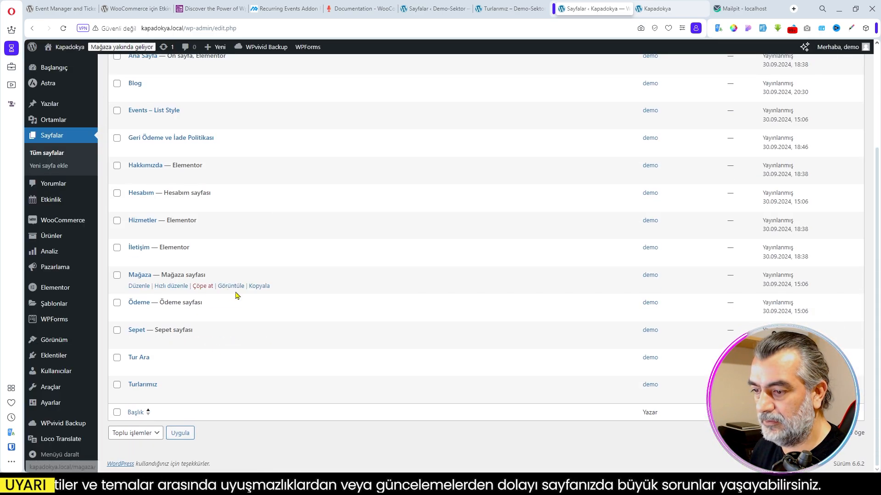
scroll(209, 188, up, 2)
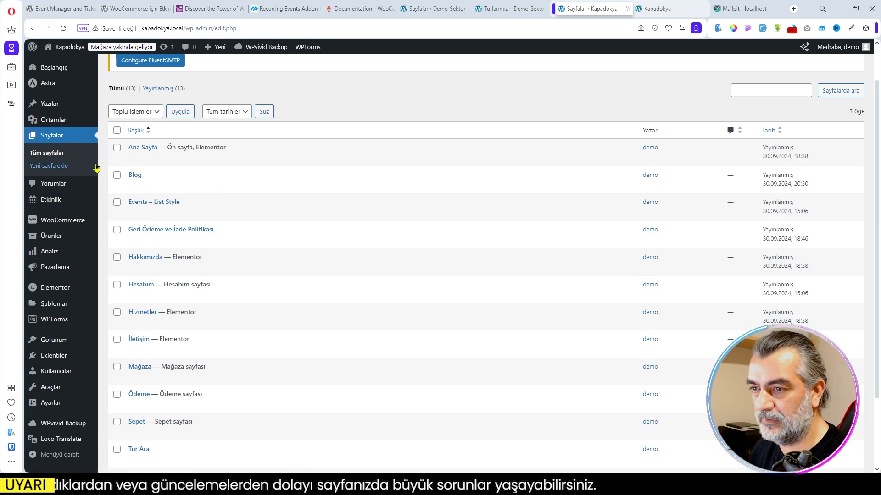
mouse_move(57, 343)
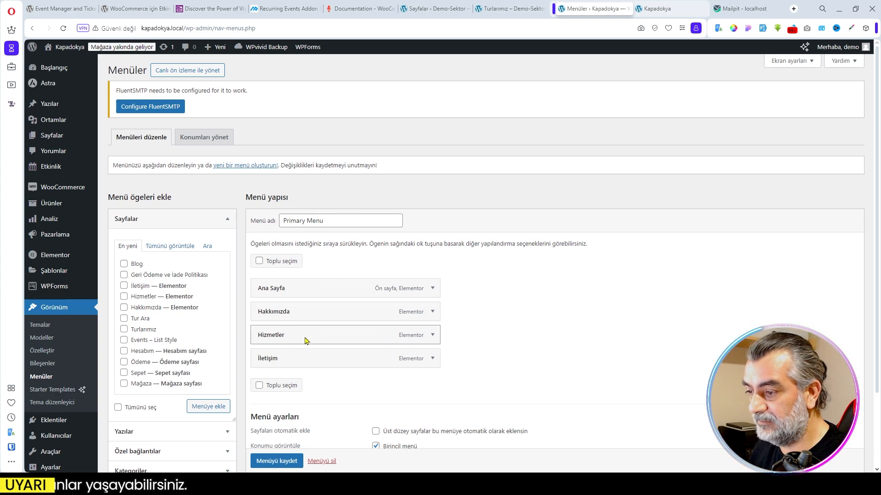
click(169, 247)
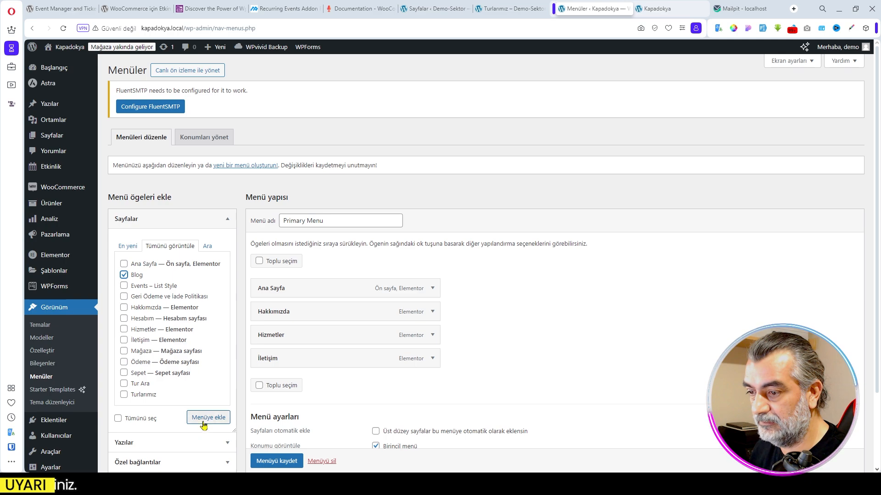
click(124, 319)
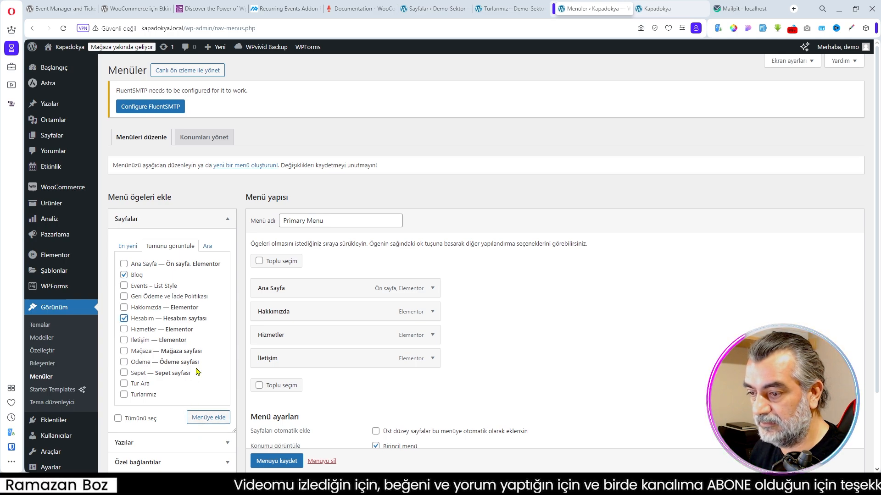
click(124, 396)
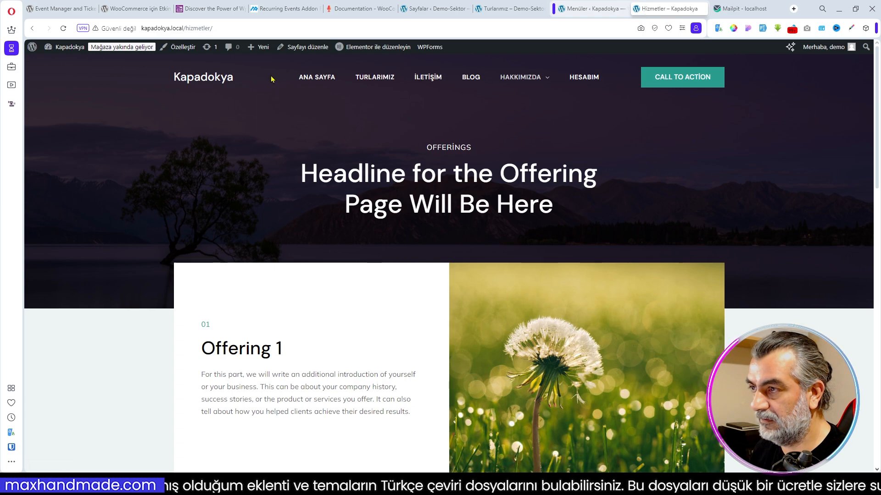
- Open the Turlarımız page on the Kapadokya site and review its grid of event cards
click(317, 79)
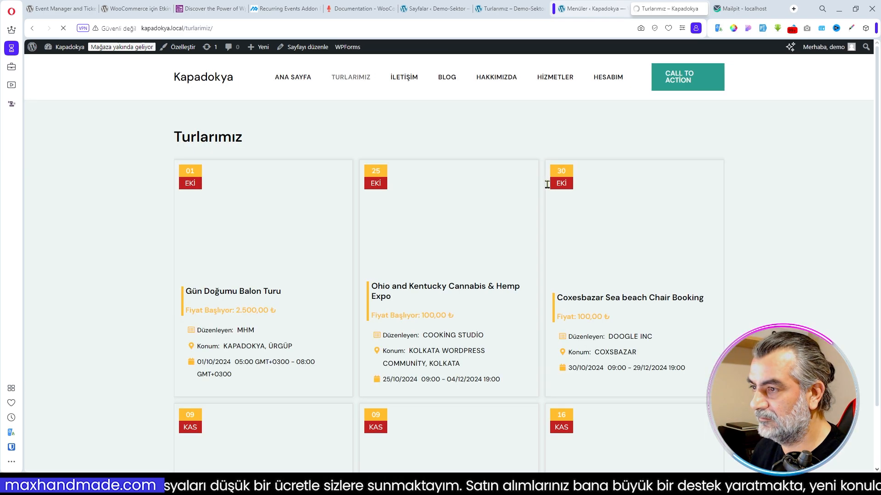
scroll(549, 188, down, 2)
scroll(549, 189, up, 2)
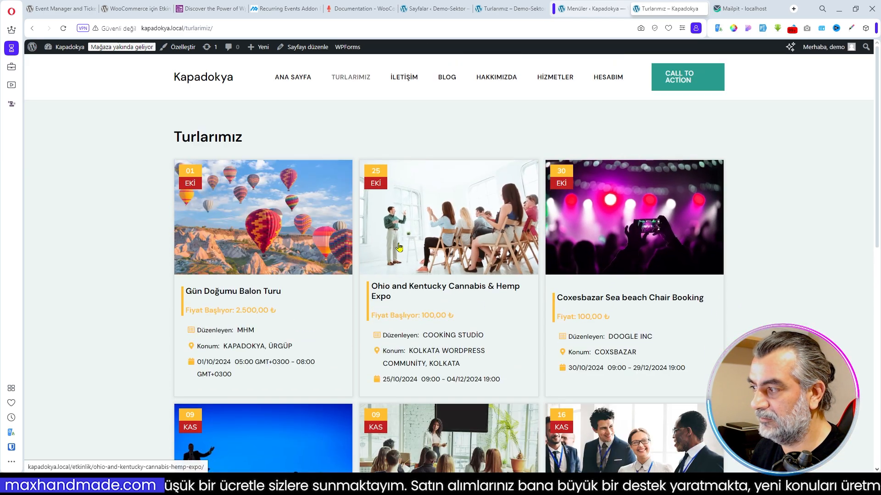
scroll(552, 302, down, 3)
scroll(420, 284, down, 7)
scroll(489, 289, up, 9)
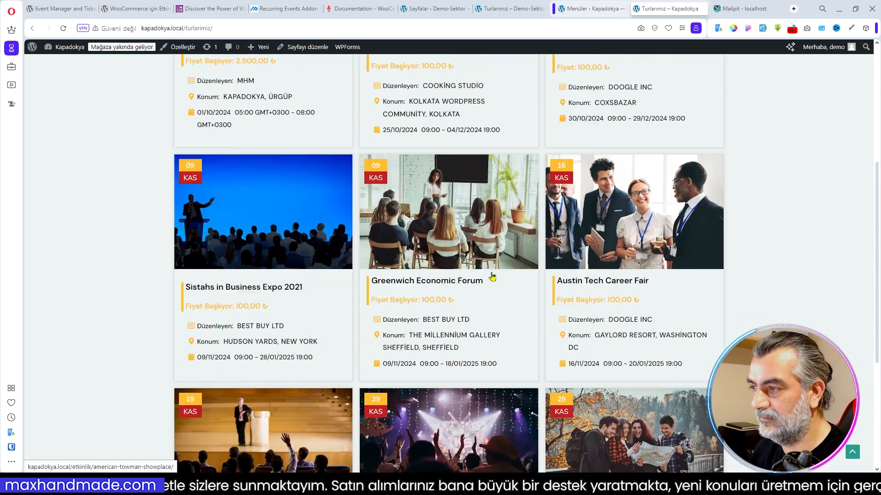
scroll(470, 276, up, 2)
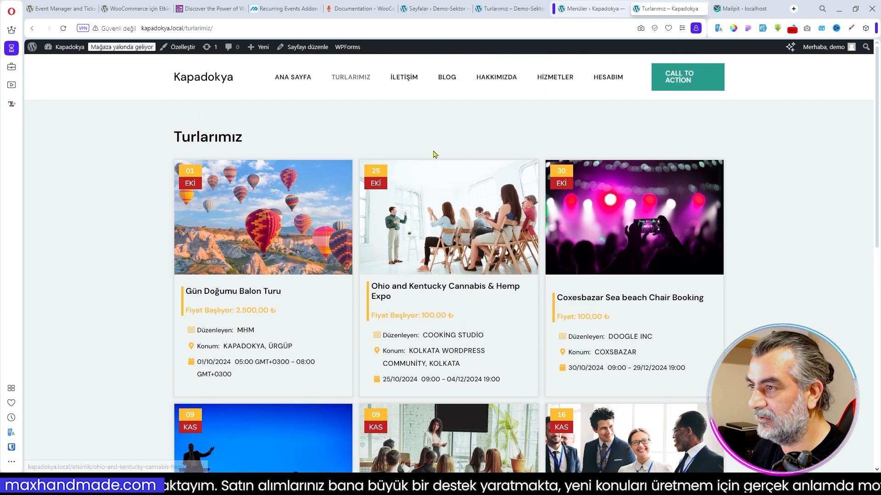
- Return to the Kapadokya home page and open it for editing in Elementor
click(295, 78)
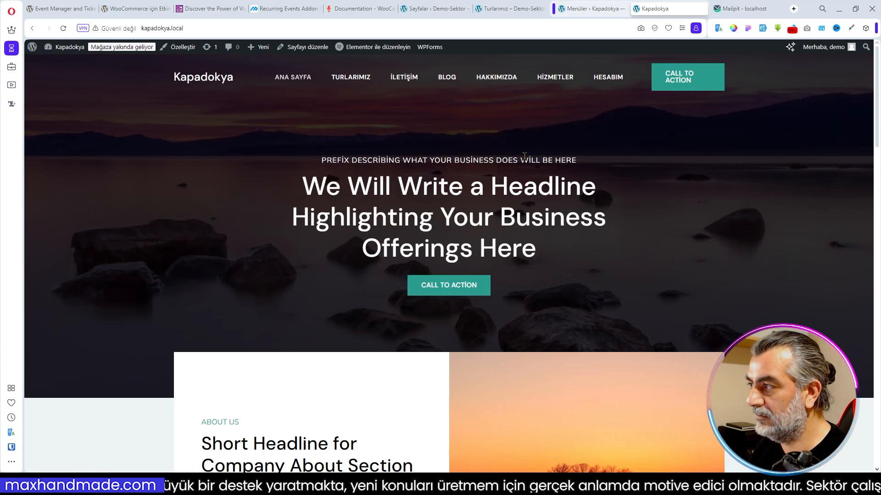
scroll(523, 160, down, 5)
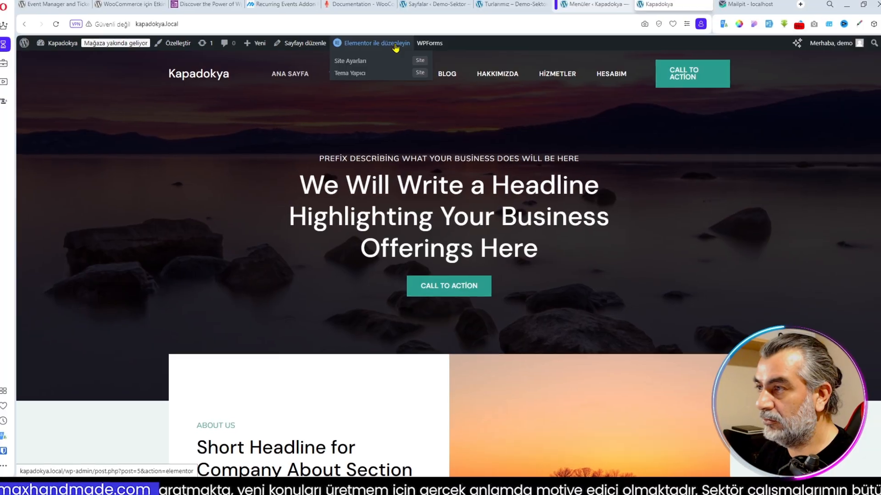
click(377, 50)
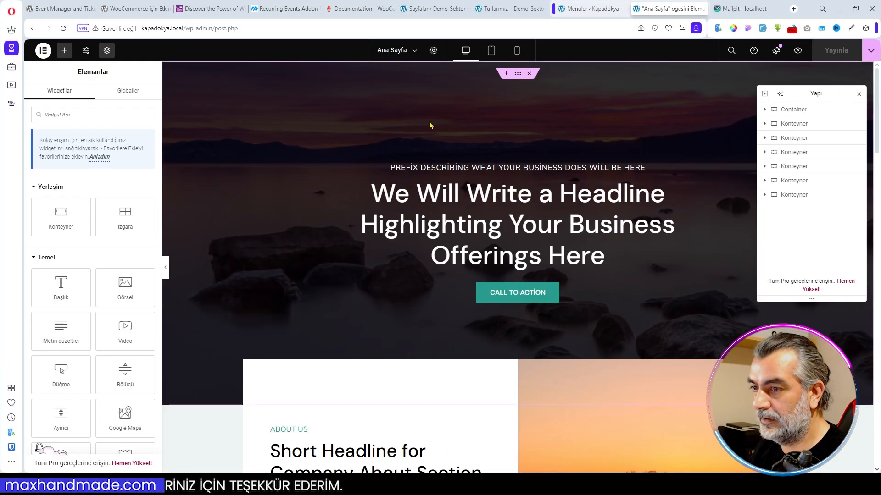
- Replace the hero container's background image with kapadokya01.webp from the media library
click(519, 75)
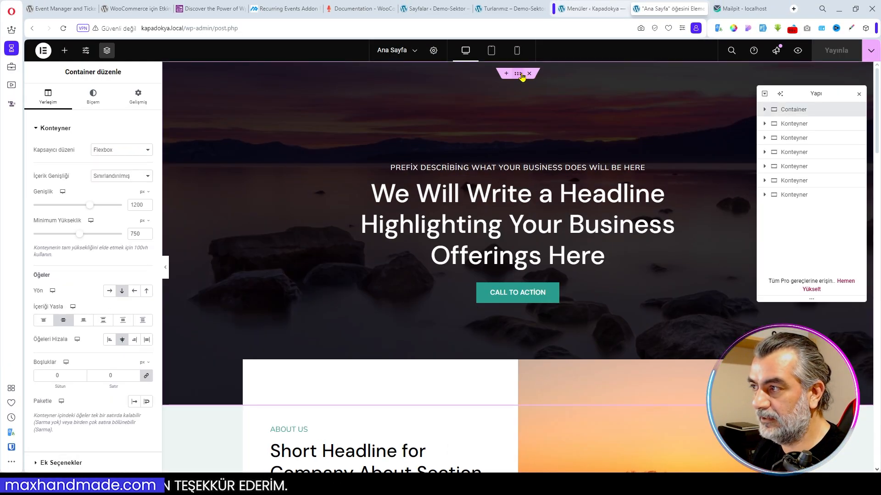
click(93, 96)
click(78, 257)
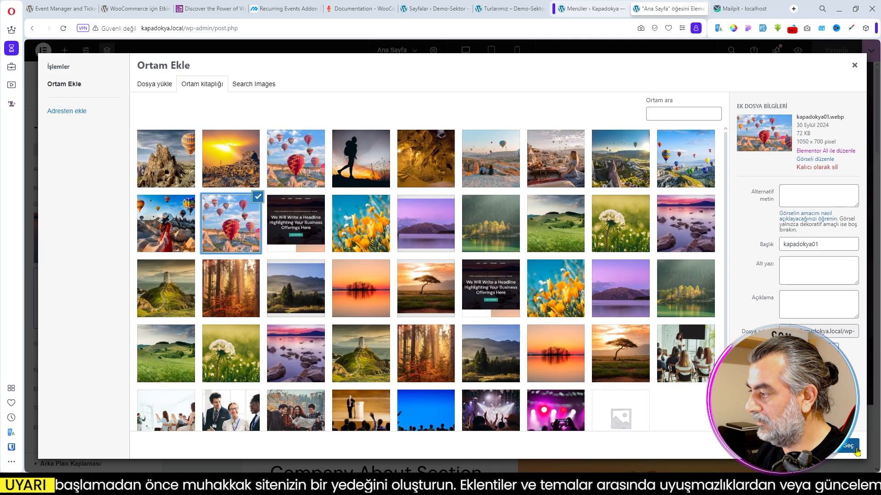
click(855, 451)
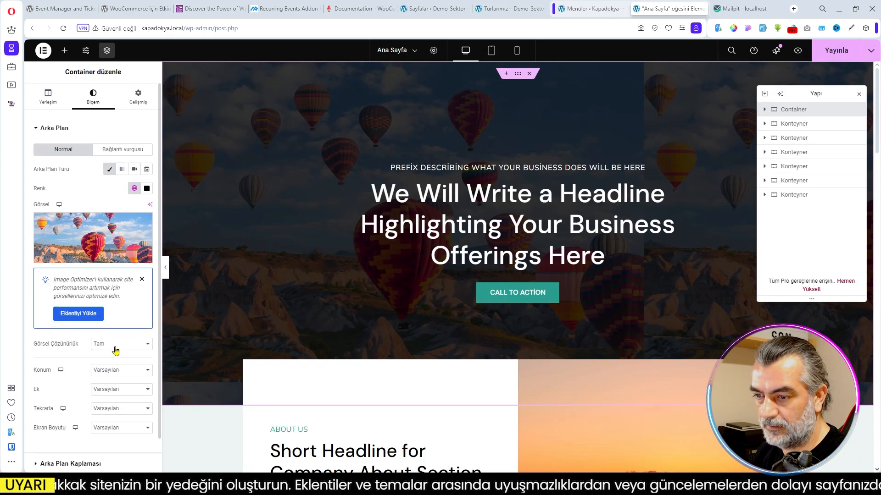
- Try Doldur as the hero background image's display size, settling on Kapla
click(111, 430)
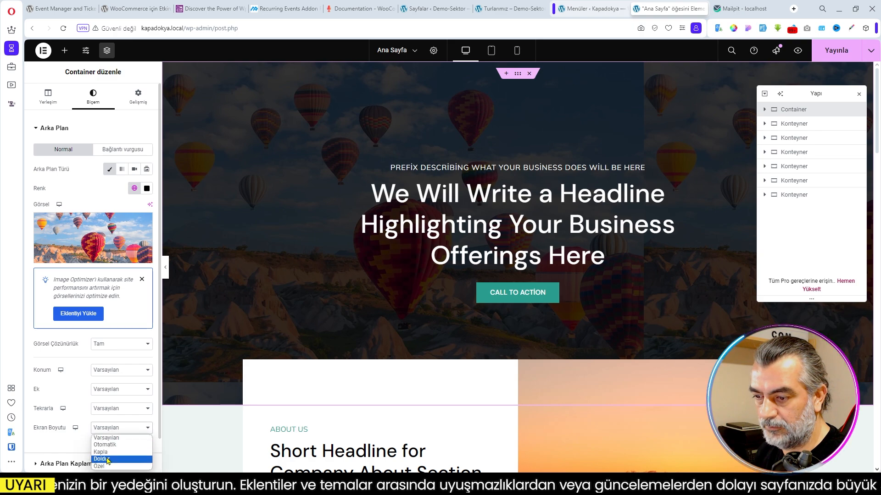
click(101, 459)
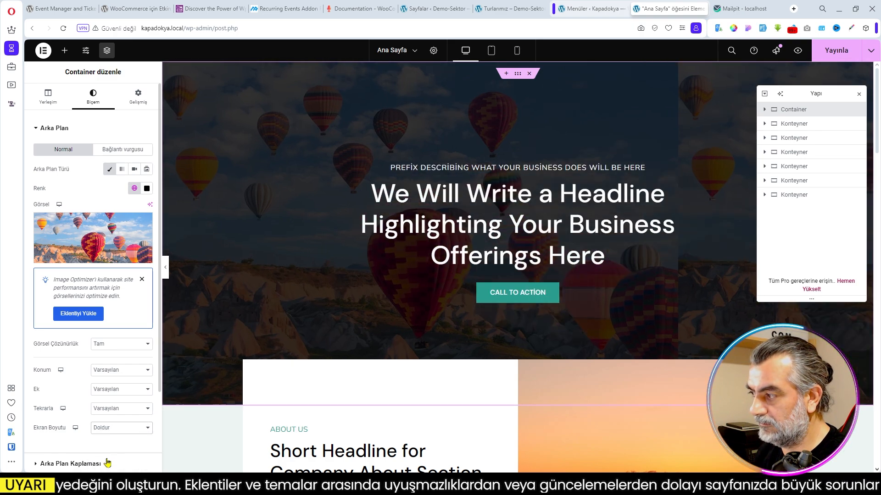
click(102, 452)
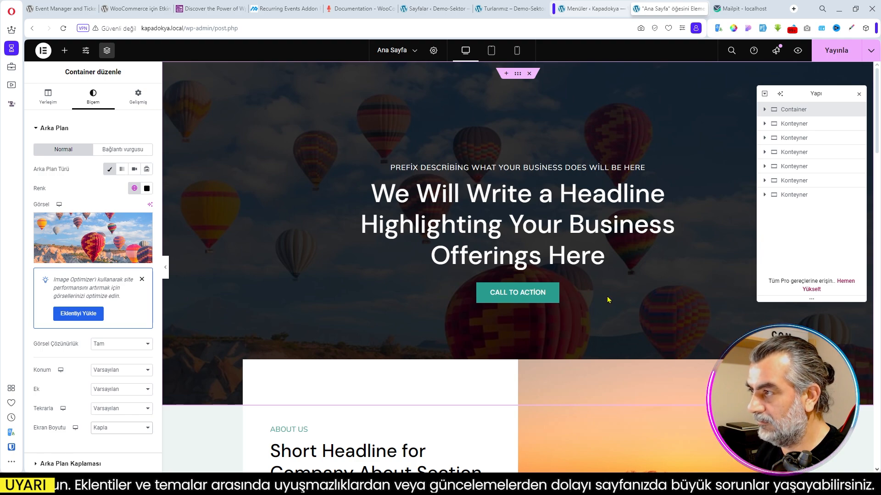
- Replace the hero's small prefix heading with "Doğa, Tarih ve Macera Bir Arada!" copied from the Demo-Sektor home page
click(509, 9)
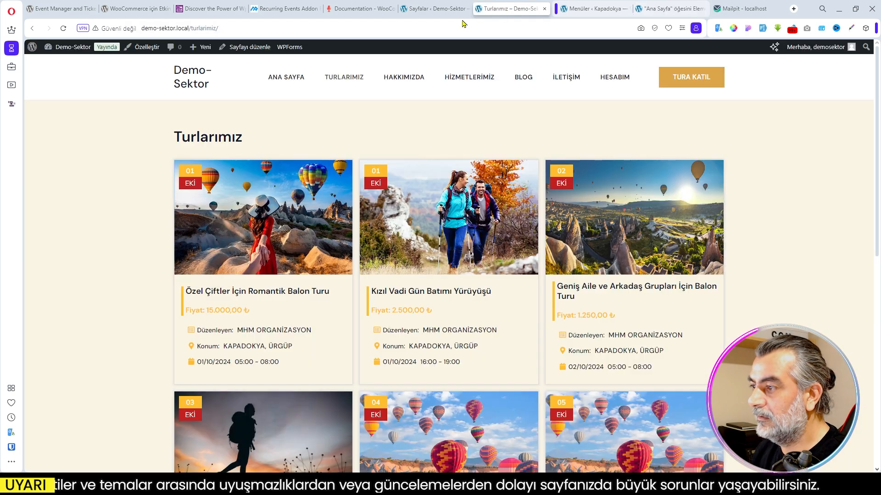
click(275, 79)
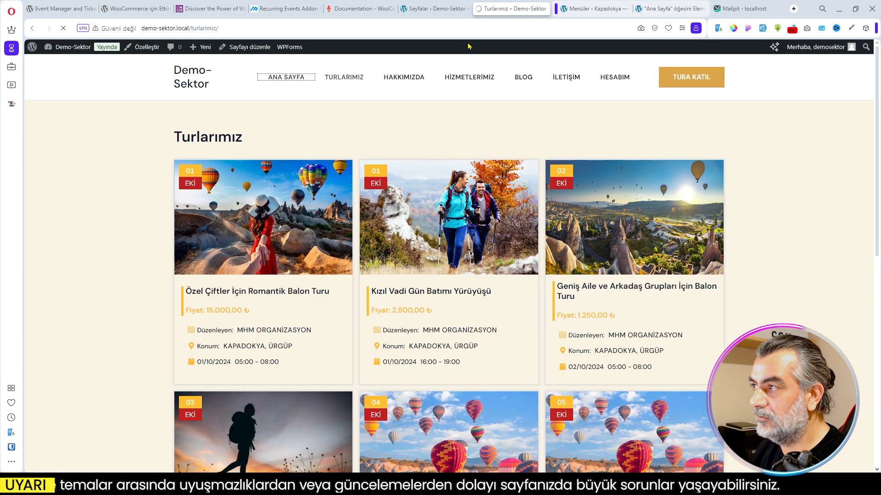
click(588, 8)
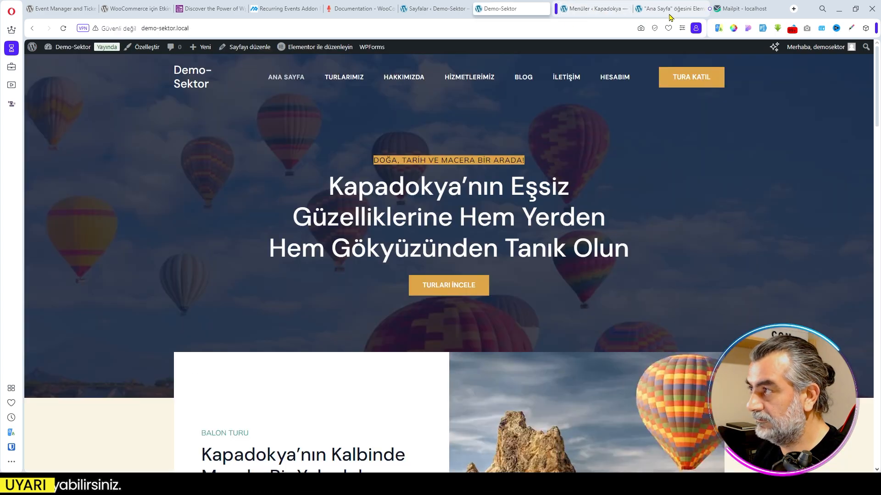
click(669, 10)
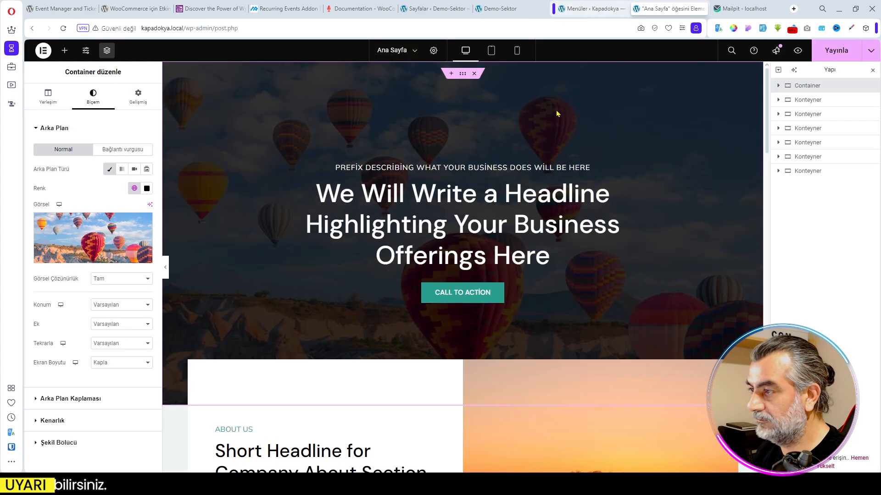
click(506, 167)
click(96, 180)
key(ctrl+a)
text(Doğa, Tarih ve Macera Bir Arada!)
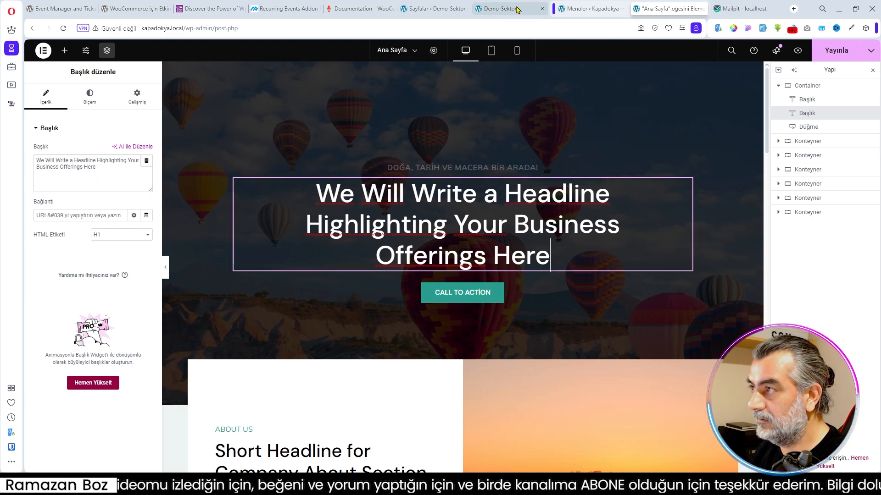
- Replace the hero's main heading with "Kapadokya'nın Eşsiz Güzelliklerine Hem Yerden Hem Gökyüzünden Tanık Olun" copied from the Demo-Sektor home page
click(505, 9)
drag(336, 187, 639, 256)
key(ctrl+c)
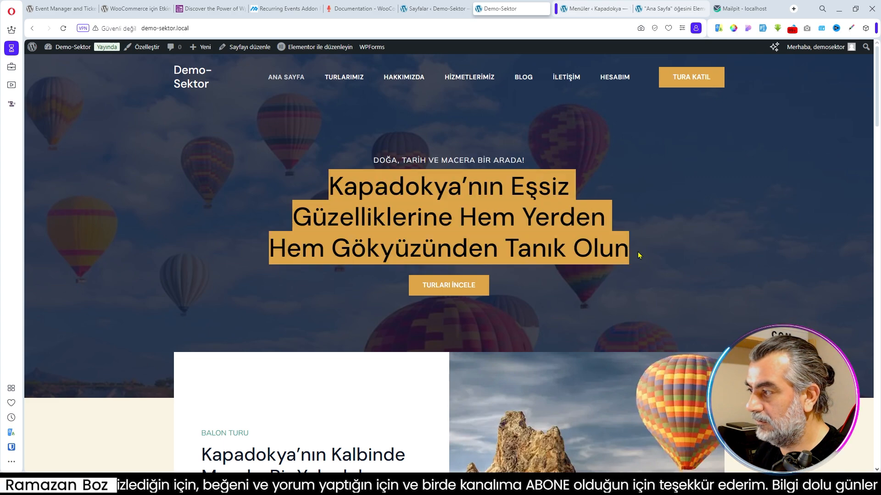
click(592, 9)
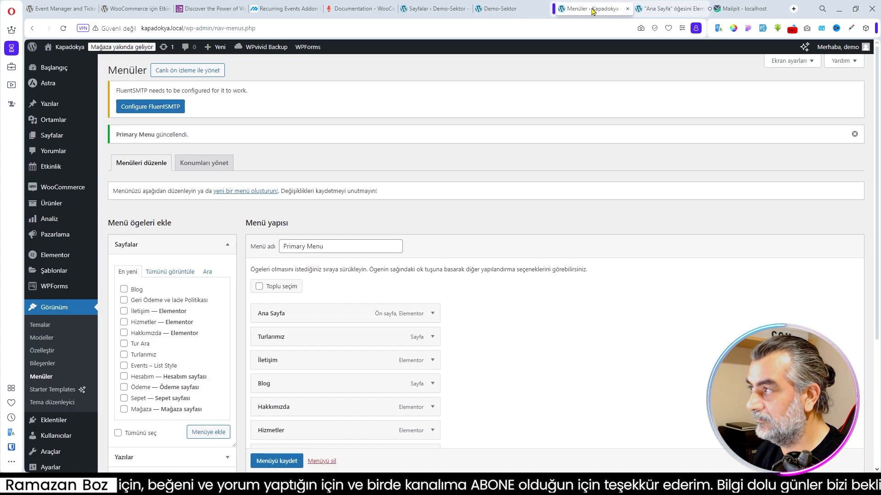
click(663, 9)
drag(660, 9, 584, 8)
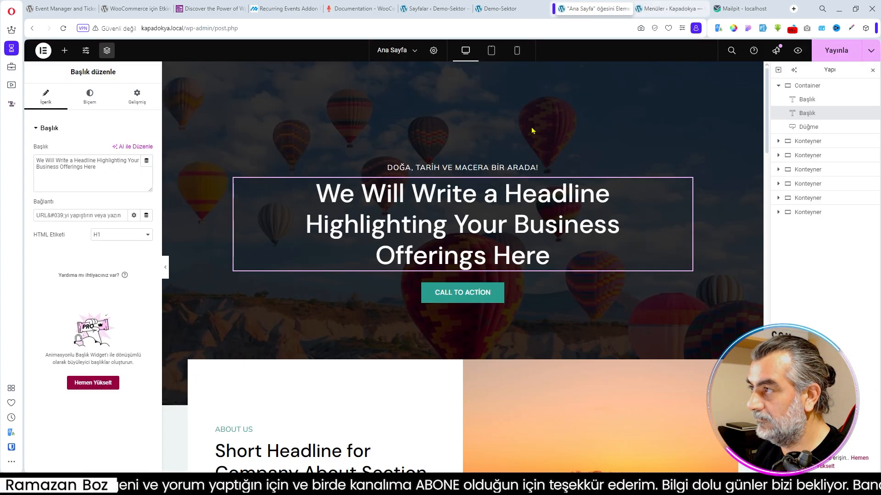
click(133, 186)
key(ctrl+a)
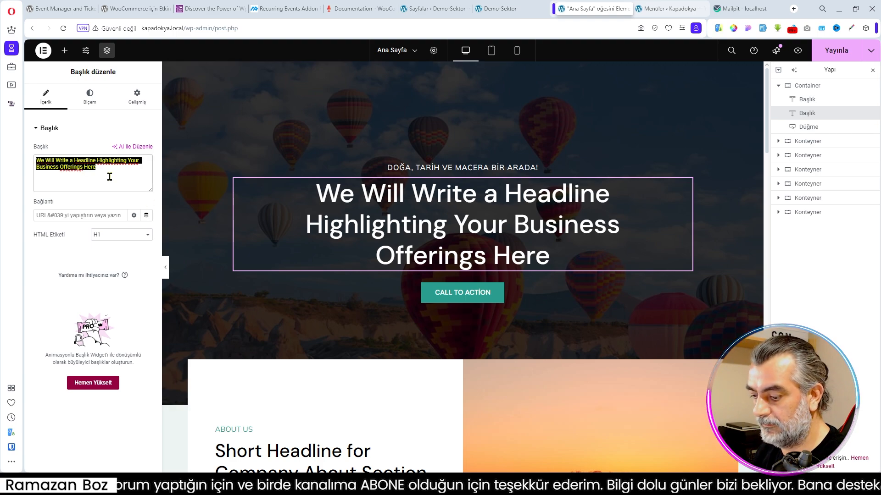
key(ctrl+v)
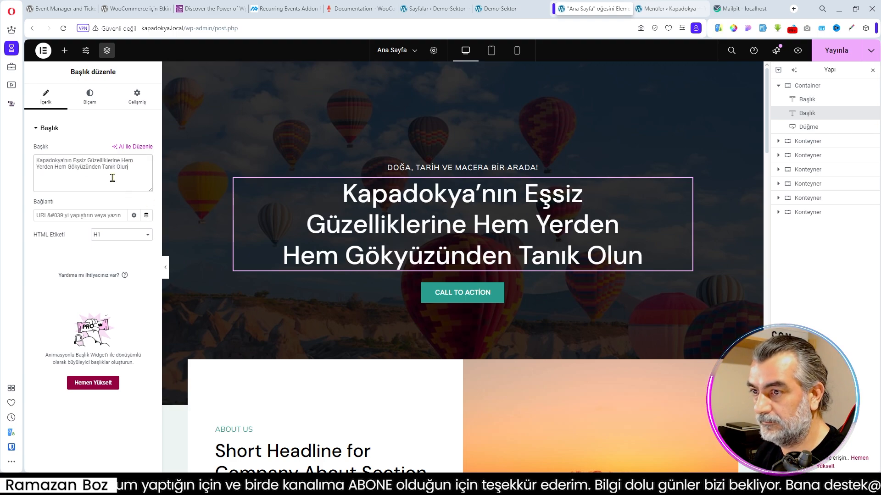
- Select the hero's call-to-action button and check its counterpart on the Demo-Sektor home page
click(500, 289)
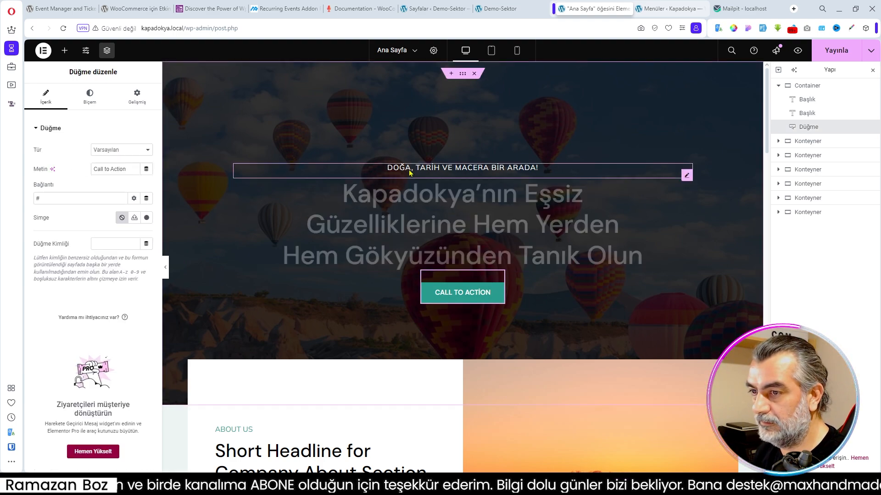
click(512, 12)
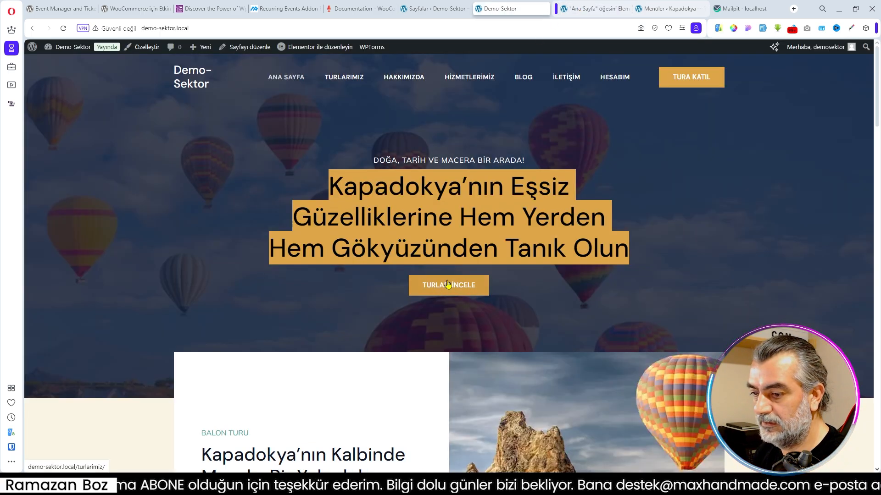
click(588, 8)
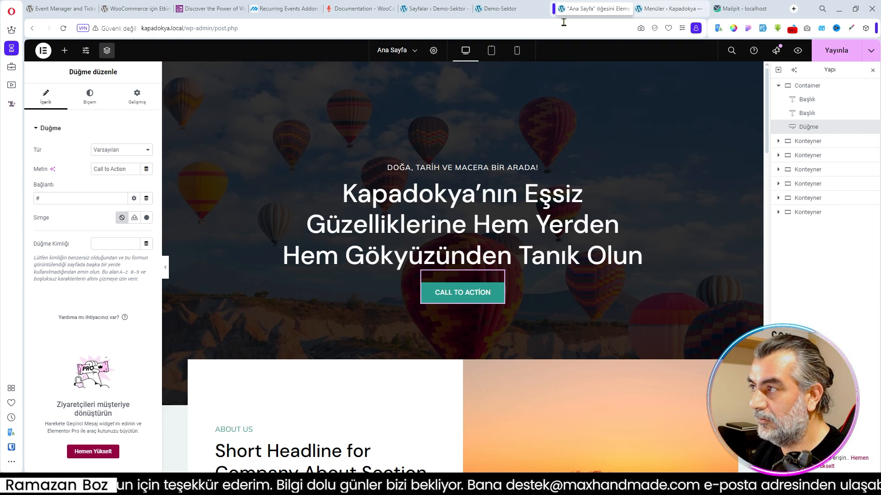
- Find the Turlarımız page in the Kapadokya site's page list and open it to get its address
click(668, 9)
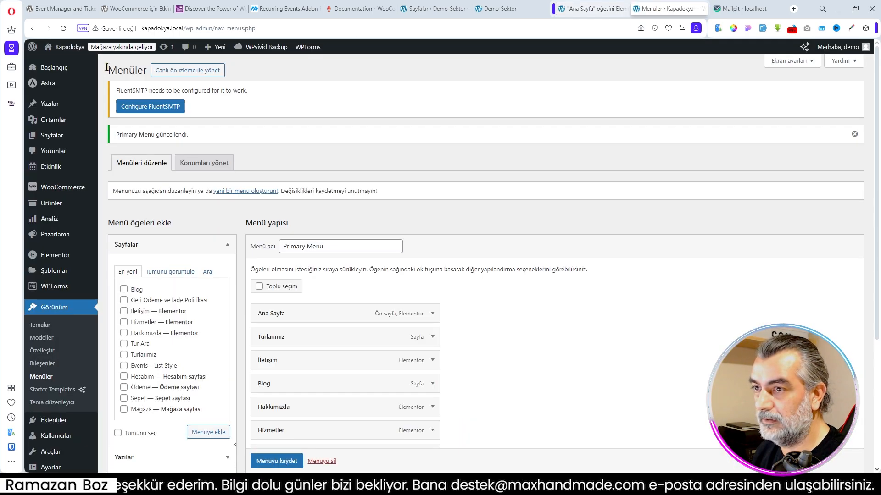
mouse_move(86, 224)
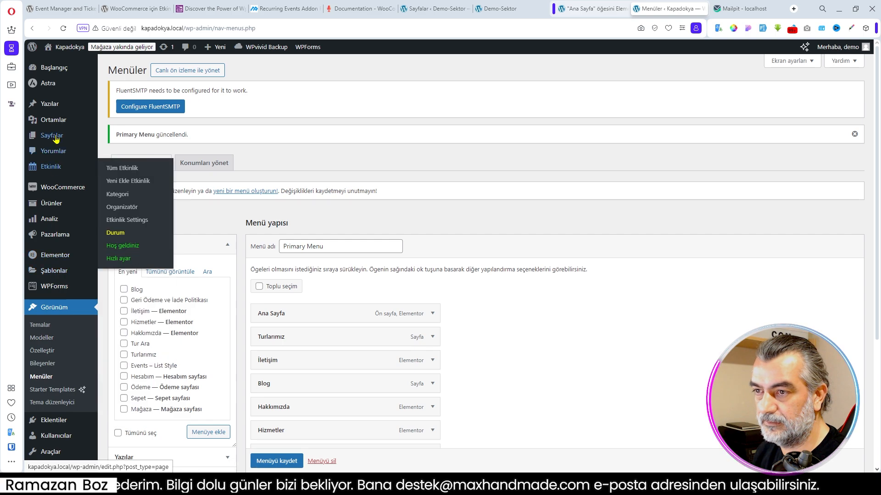
mouse_move(54, 136)
click(126, 140)
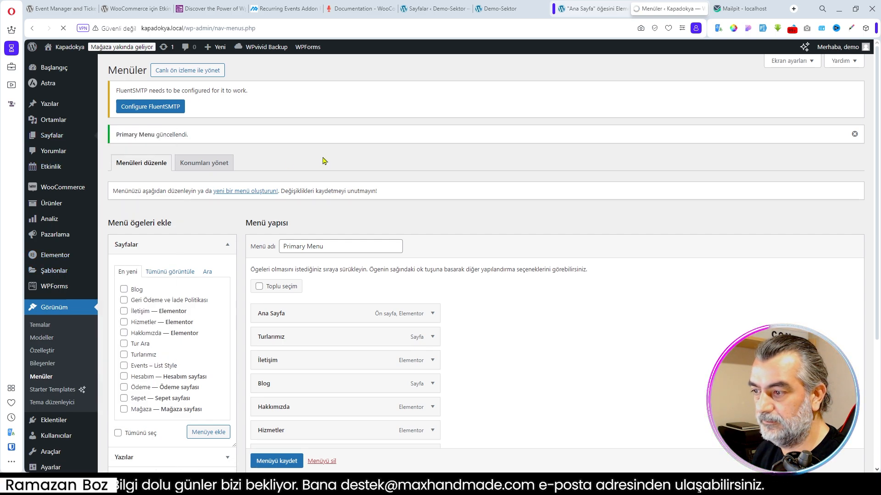
scroll(133, 413, down, 2)
right_click(138, 434)
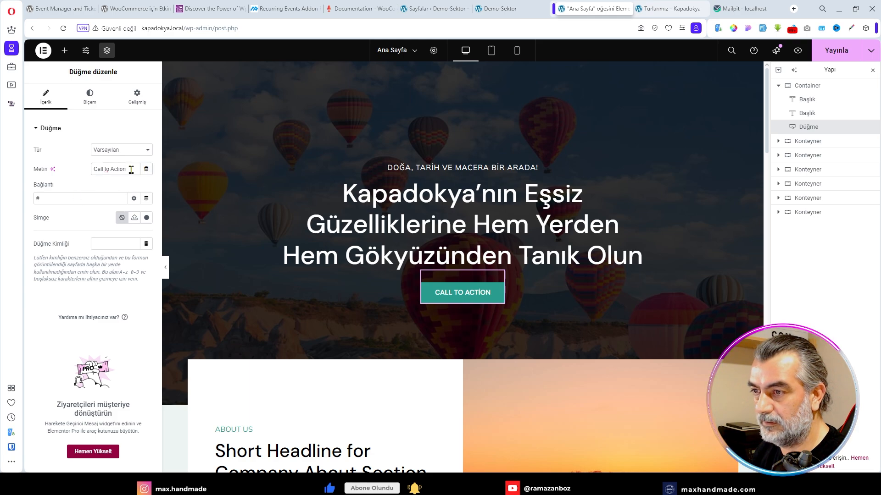
drag(131, 170, 85, 175)
text(T)
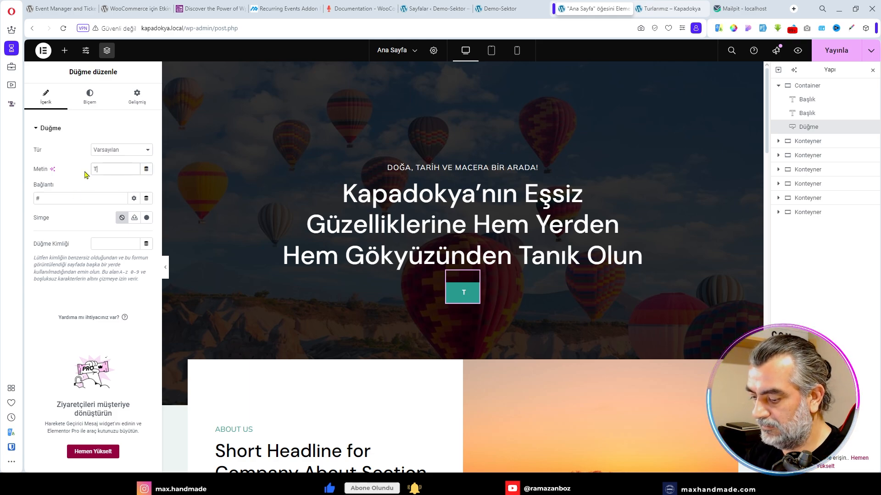
text(urlarımız)
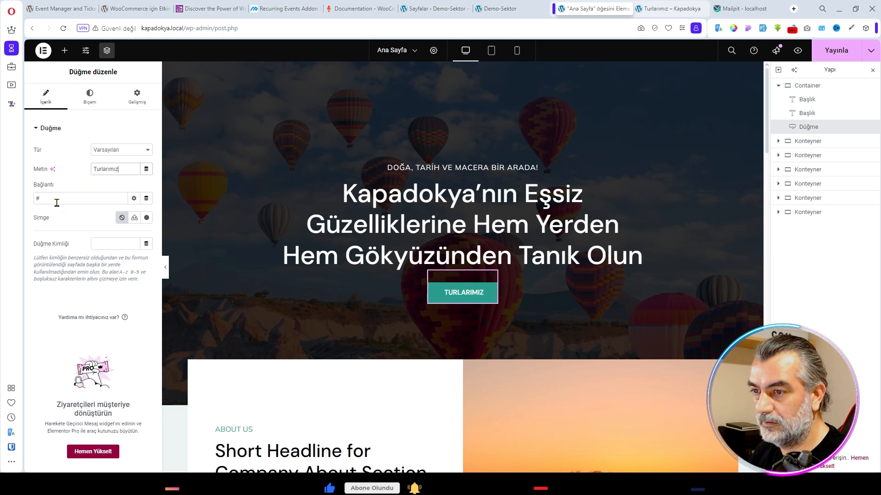
text(http://kapadokya.local/turlarimiz/)
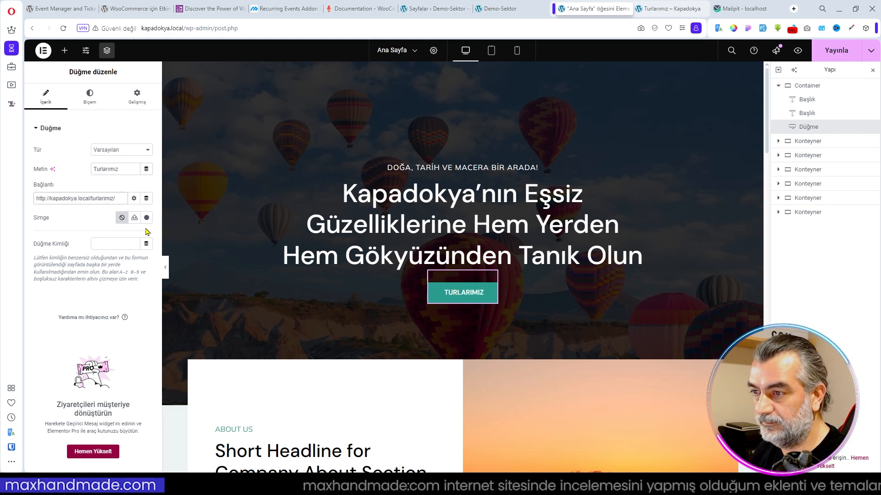
click(134, 199)
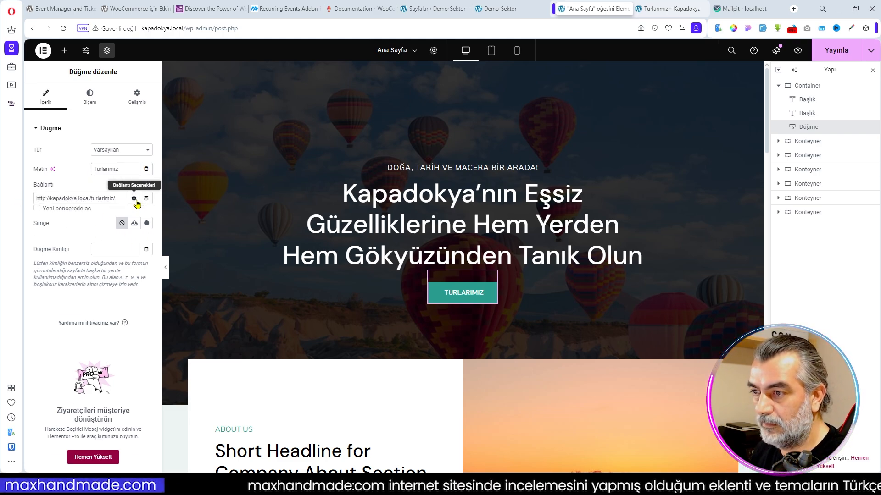
click(134, 198)
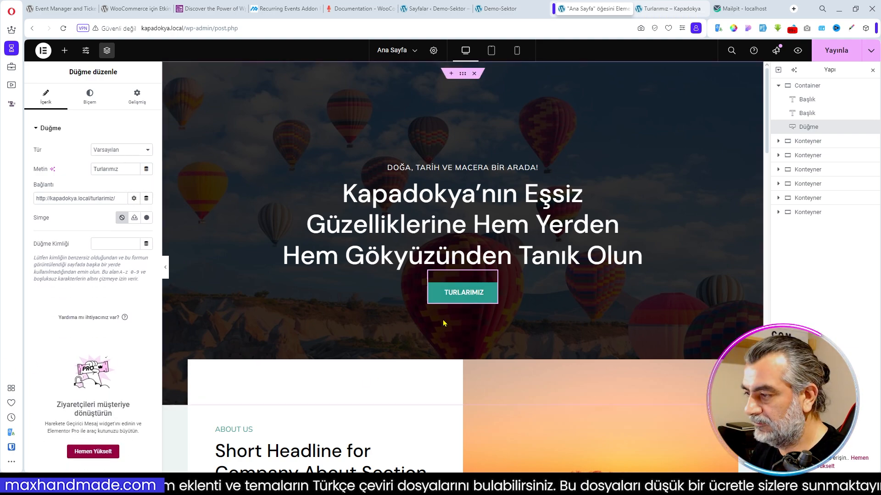
- Replace the about section's image box title with "Kapadokya'nın Kalbinde Masalsı Bir Yolculuk" copied from the Demo-Sektor home page
scroll(364, 236, down, 5)
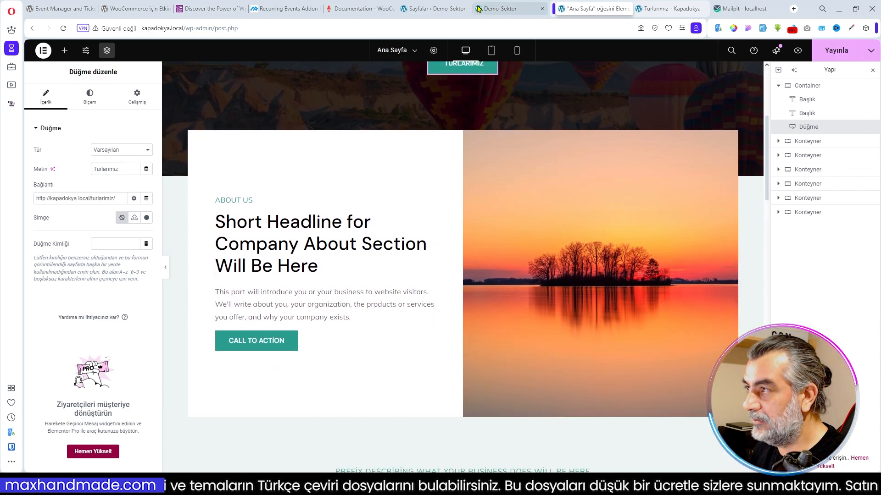
click(505, 10)
scroll(389, 252, down, 4)
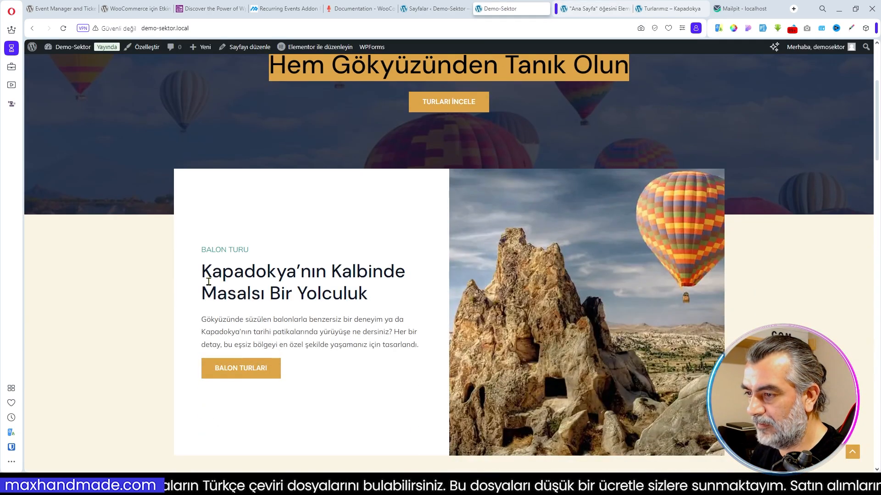
drag(204, 271, 368, 289)
key(ctrl+c)
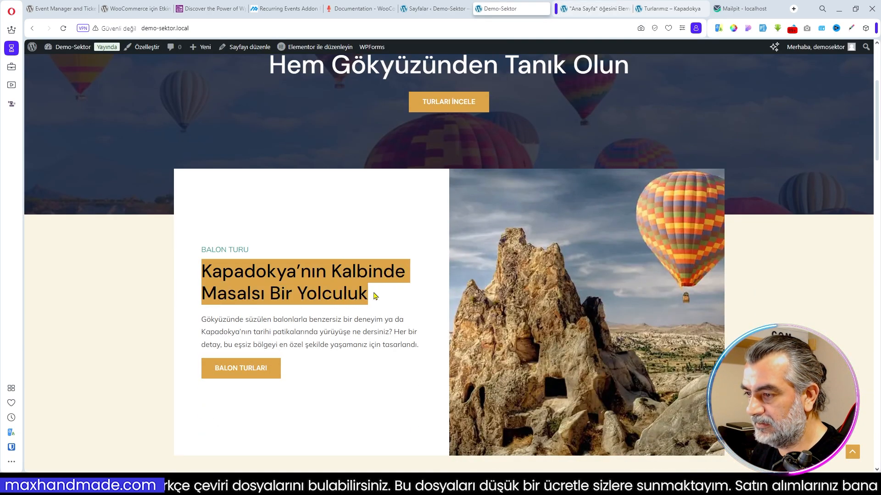
click(594, 8)
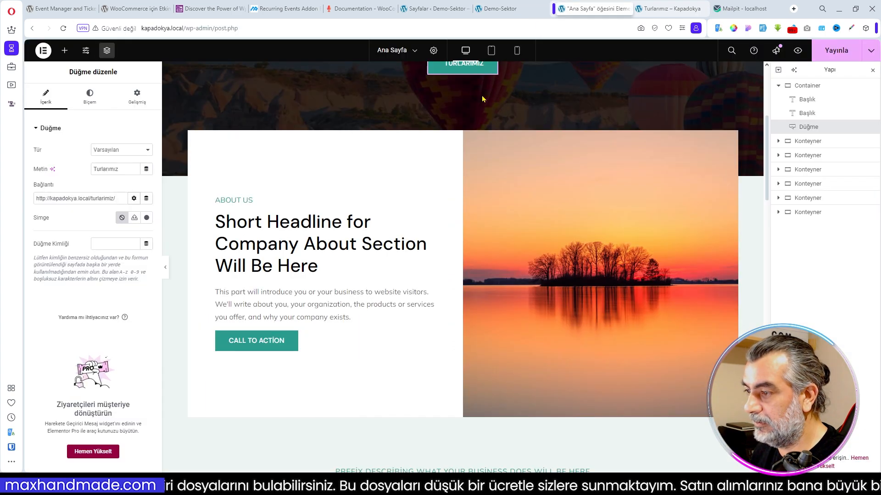
triple_click(100, 230)
key(ctrl+v)
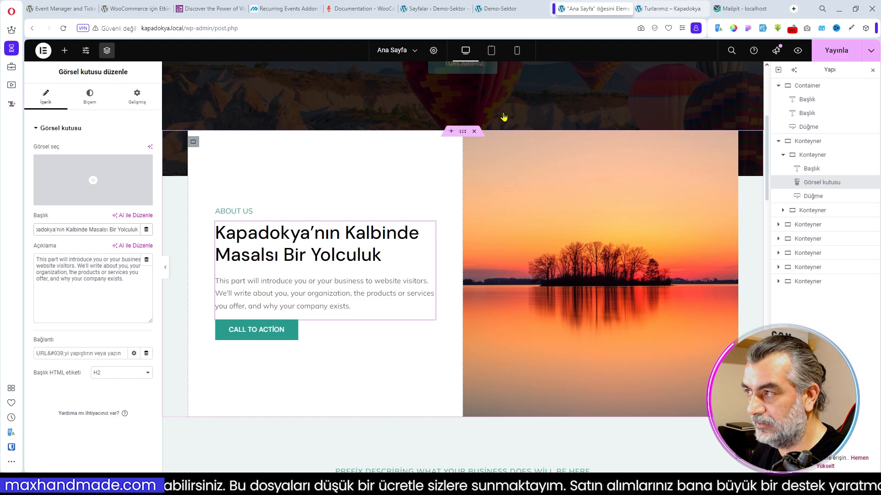
- Replace the about section's image box description with the Demo-Sektor paragraph beginning "Gökyüzünde süzülen balonlarla benzersiz bir deneyim"
click(512, 10)
drag(202, 321, 428, 344)
key(ctrl+c)
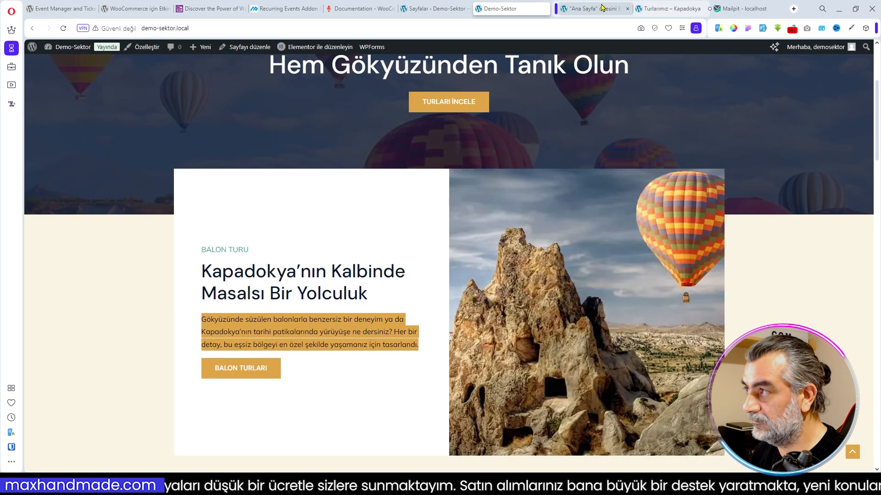
click(602, 8)
key(ctrl+a)
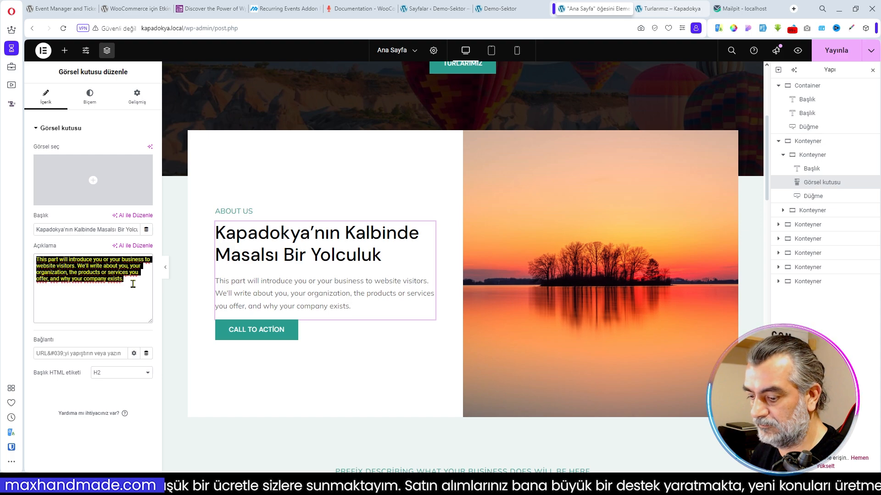
key(ctrl+v)
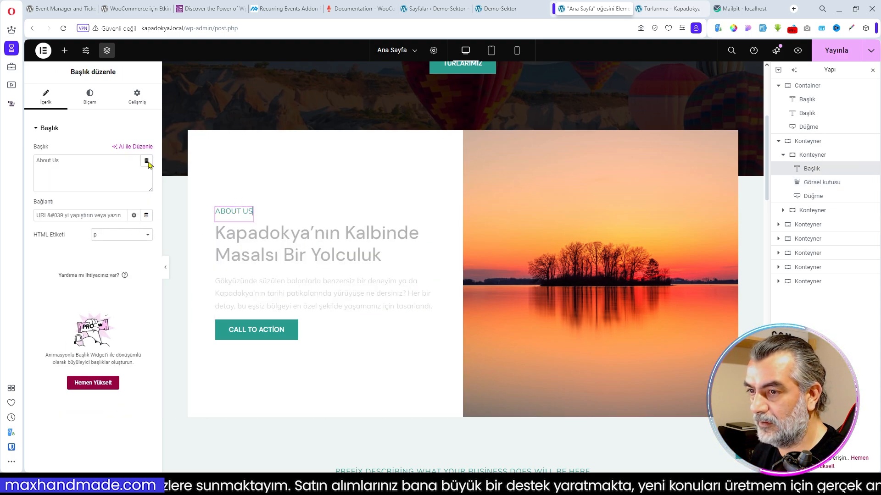
- Replace the about section's "About Us" heading with "Balon Turu" copied from the Demo-Sektor home page
click(500, 9)
drag(251, 251, 202, 252)
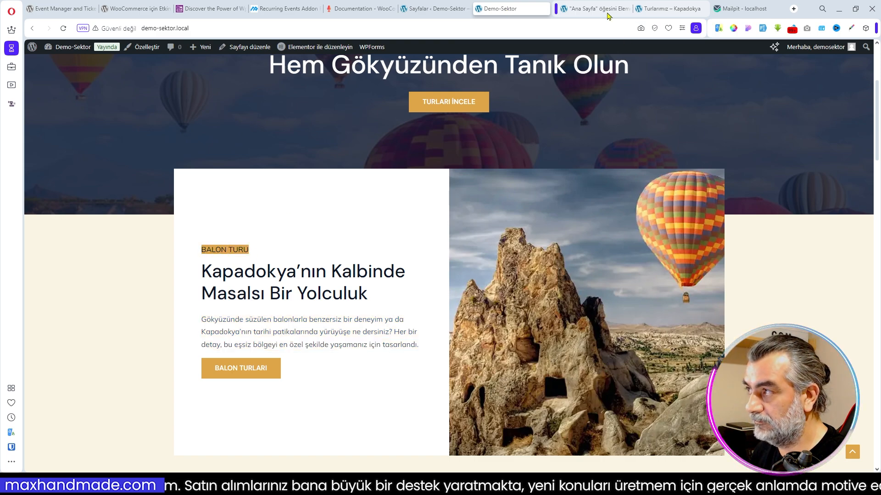
click(619, 9)
triple_click(83, 168)
text(Balon Turu)
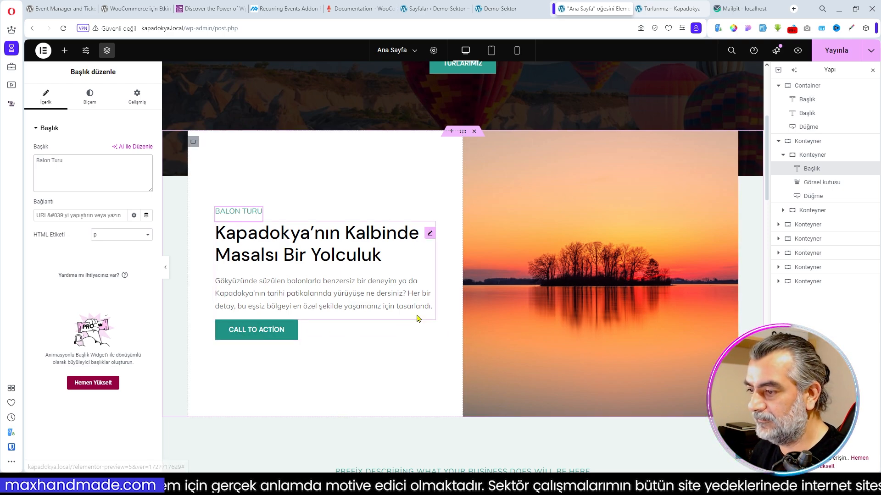
- Set the about section's button text to "Balon Turları" copied from the Demo-Sektor home page and clear its placeholder link
click(512, 9)
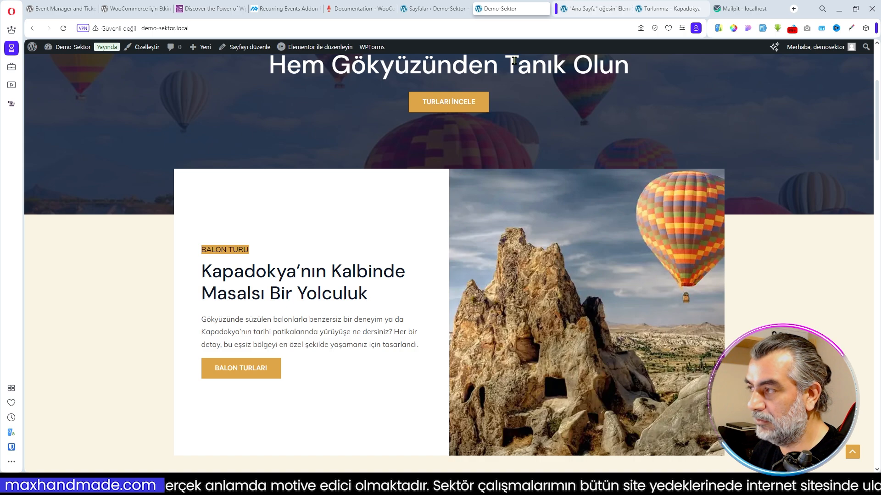
click(228, 374)
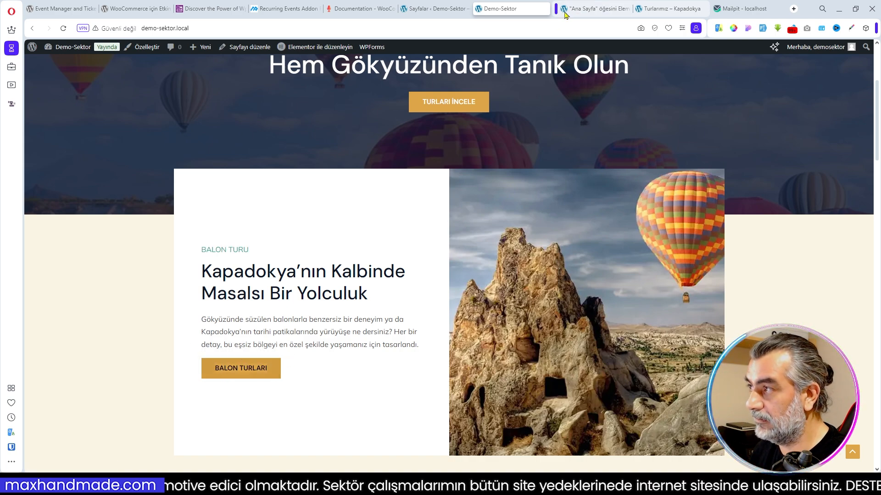
click(571, 9)
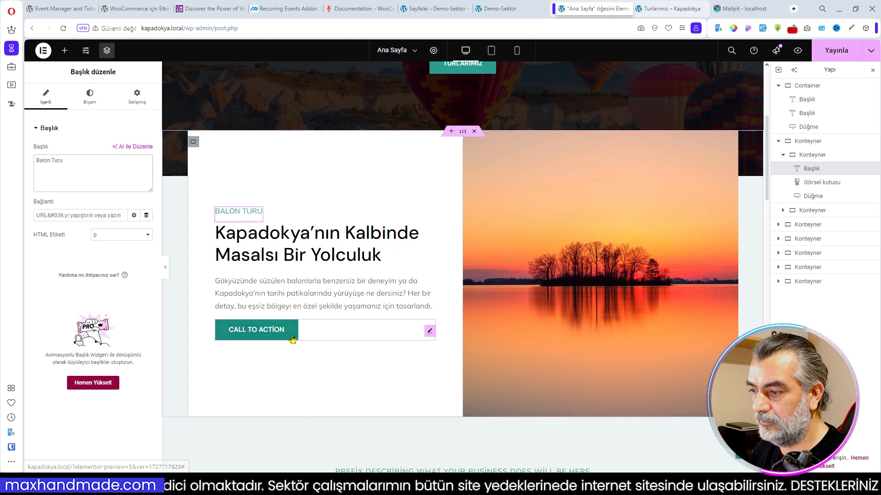
click(430, 331)
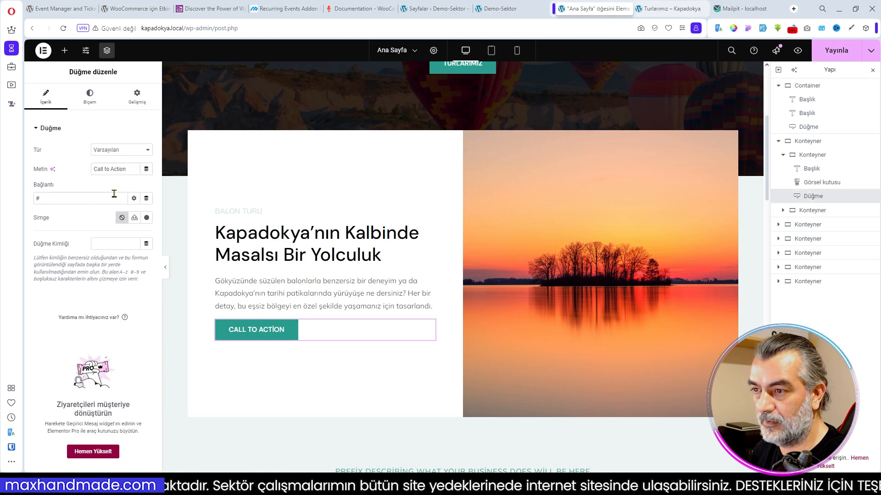
key(ctrl+a)
text(Balon Turları)
key(Tab)
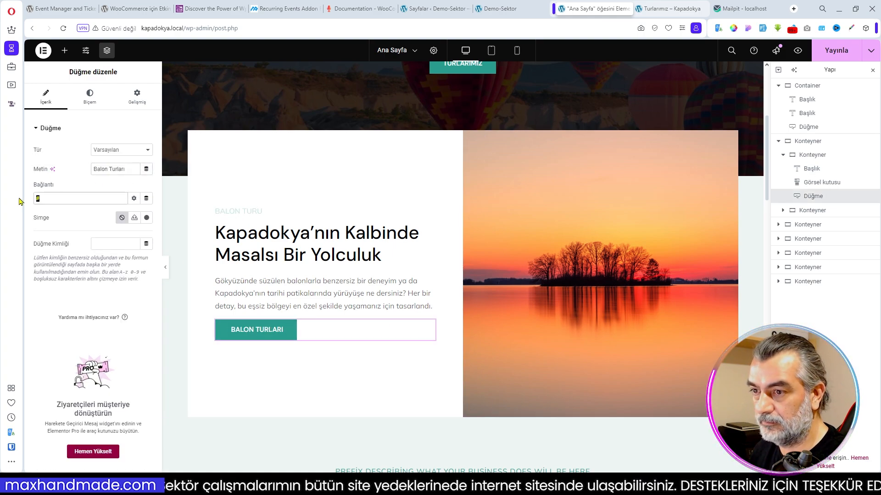
key(BackSpace)
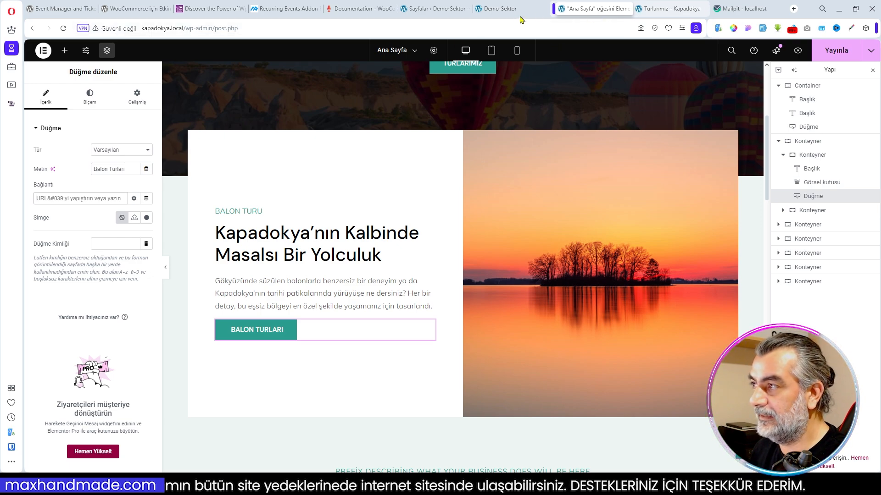
- Open the Events by Single Category demo on the WpEvently site and copy its shortcode [event-list cat=44]
mouse_move(536, 12)
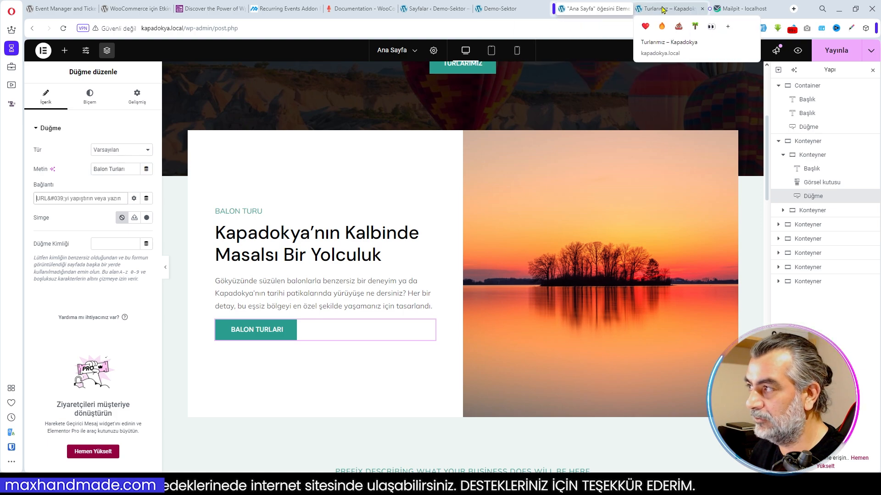
click(131, 8)
click(216, 8)
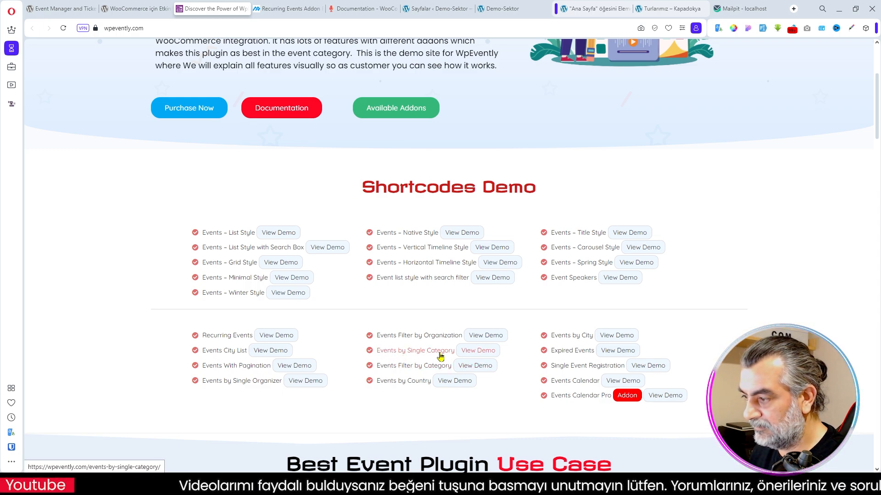
click(416, 356)
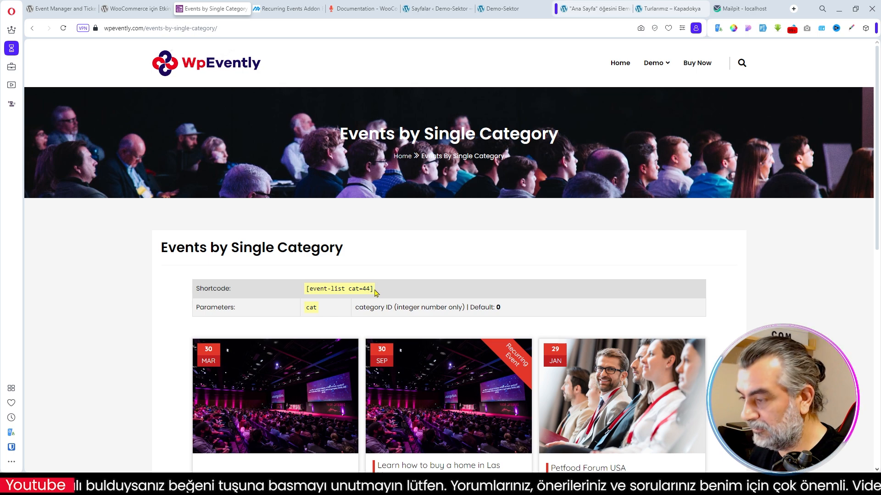
drag(372, 289, 305, 290)
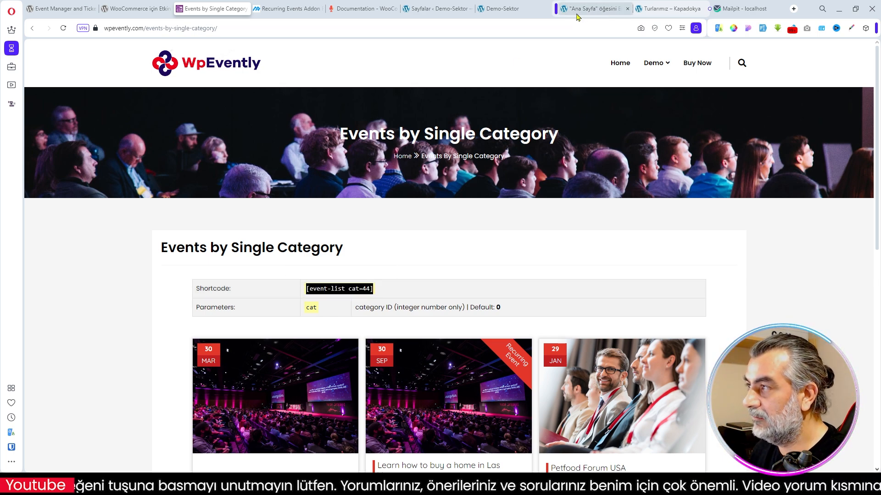
- Add a new page to the Kapadokya site and title it "Balon Turları"
click(598, 9)
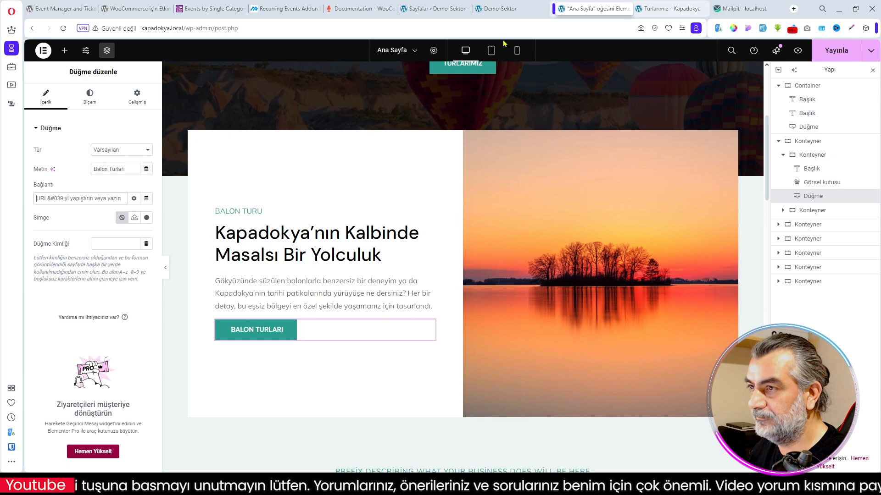
click(667, 9)
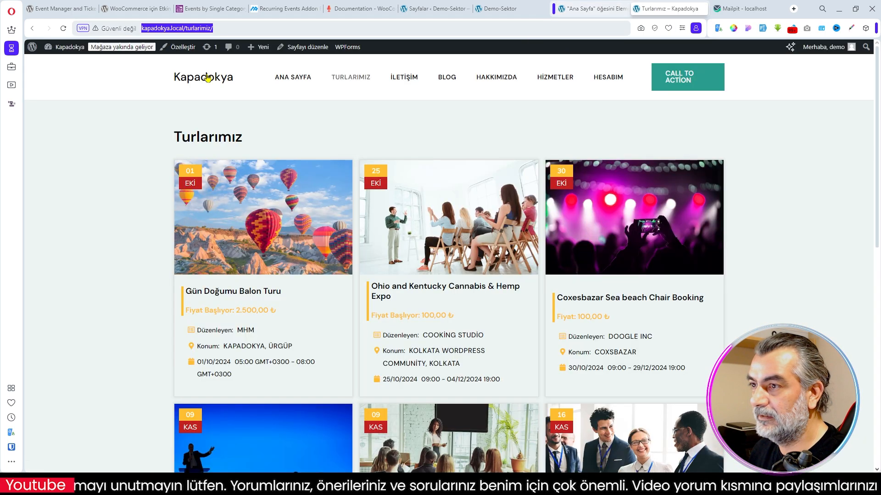
mouse_move(67, 67)
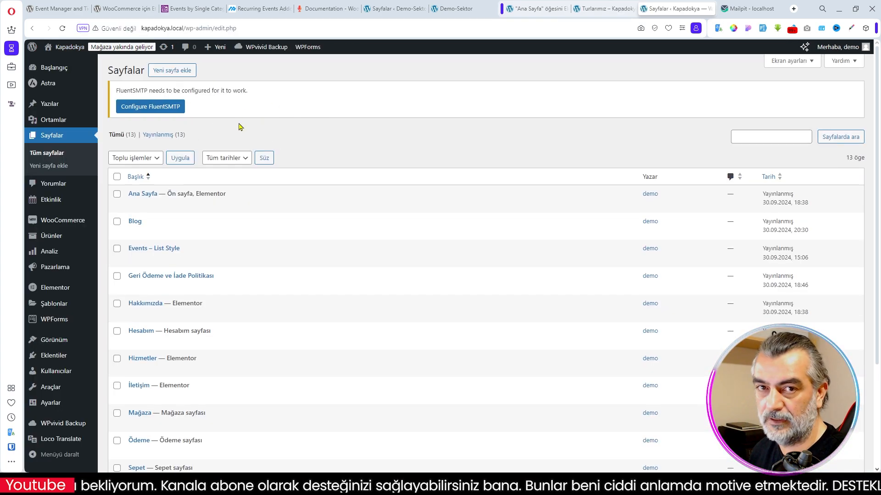
click(170, 72)
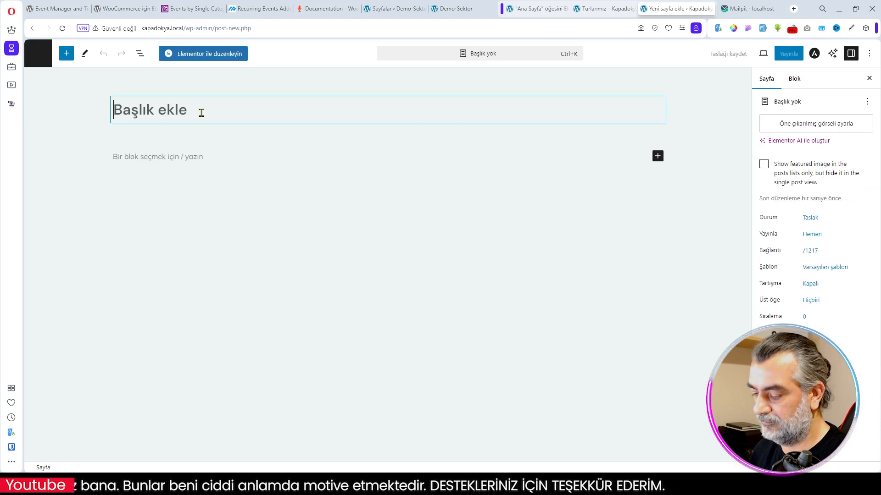
click(200, 112)
text(Balon Turla)
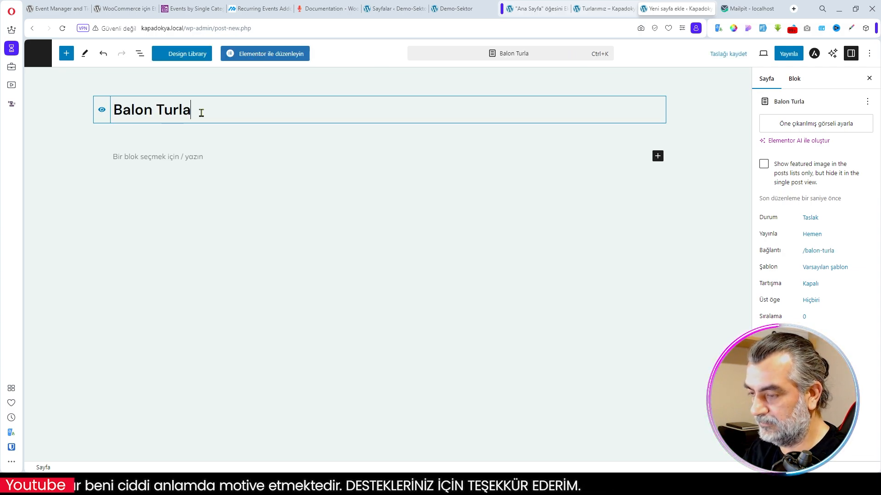
text(rı)
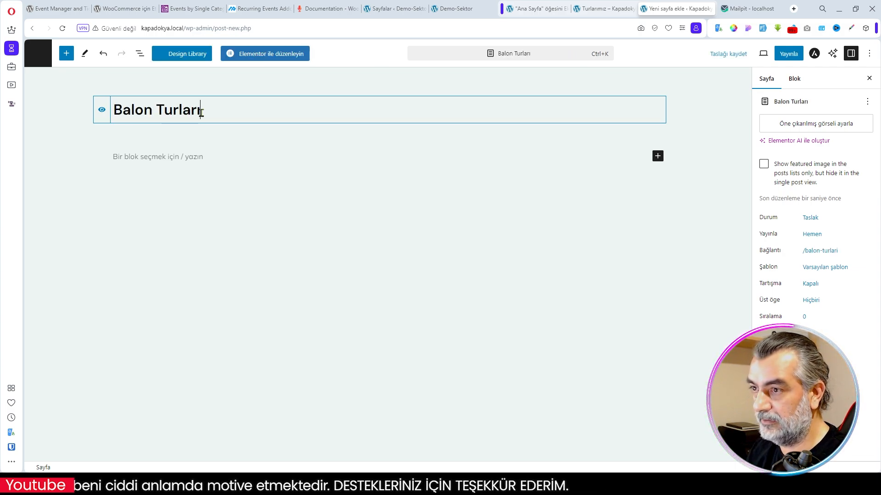
- Insert a Kısa kod block below the page title containing the shortcode [event-list cat=34]
click(168, 158)
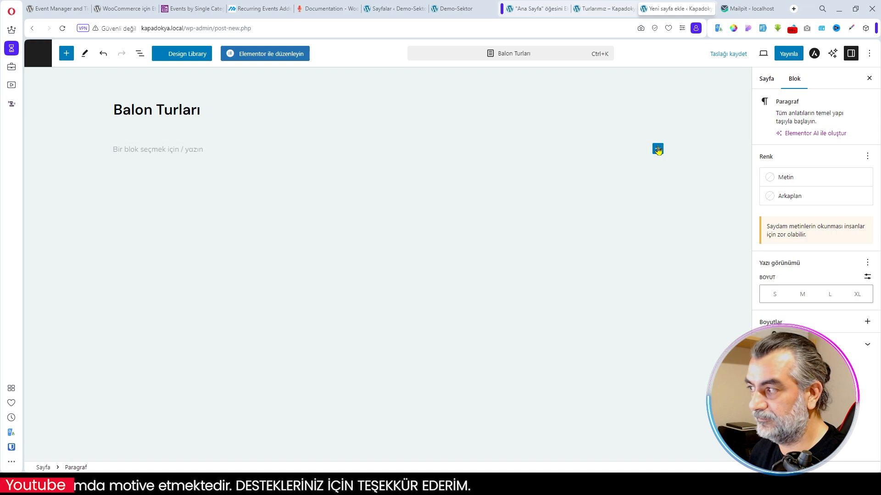
click(658, 148)
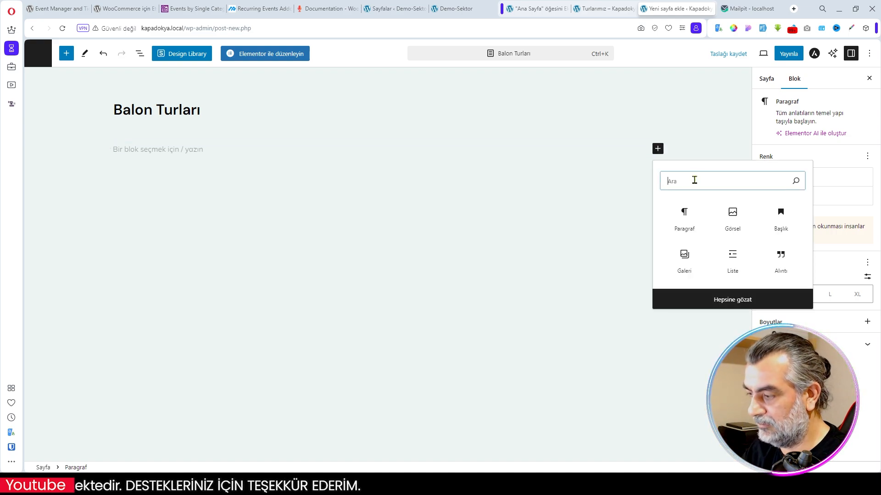
text(kısa)
click(684, 213)
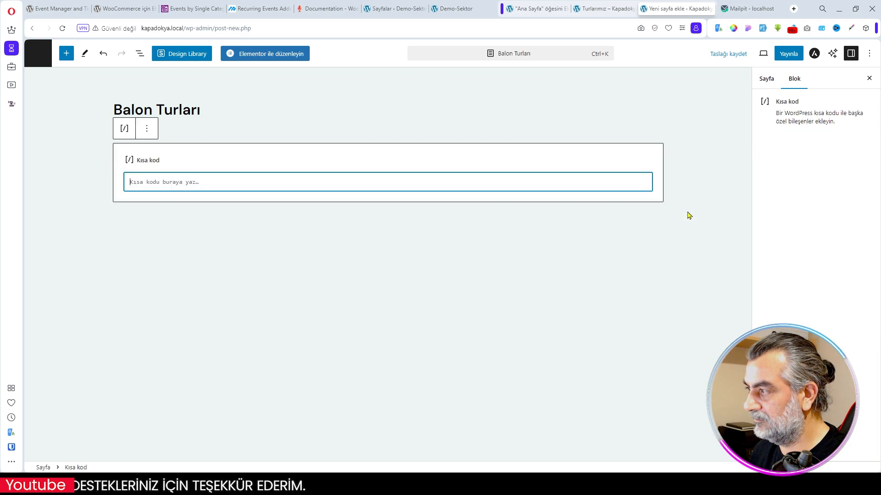
text([event-list cat=14])
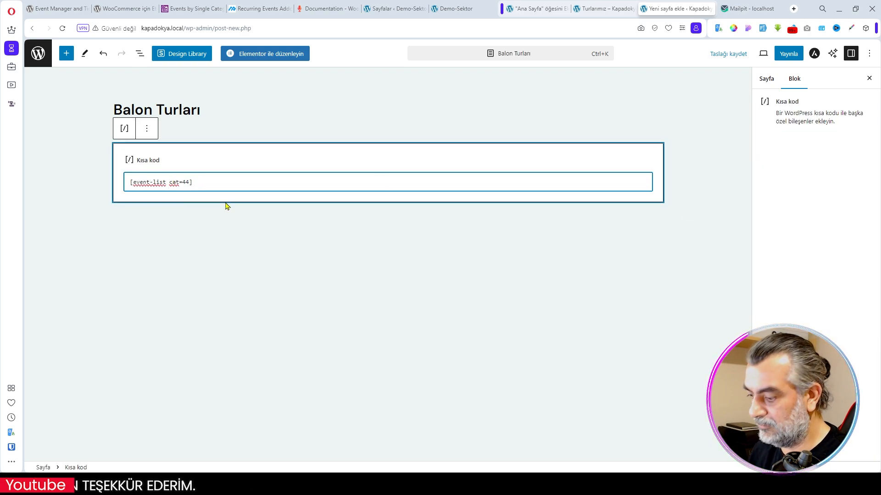
key(BackSpace)
key(BackSpace)
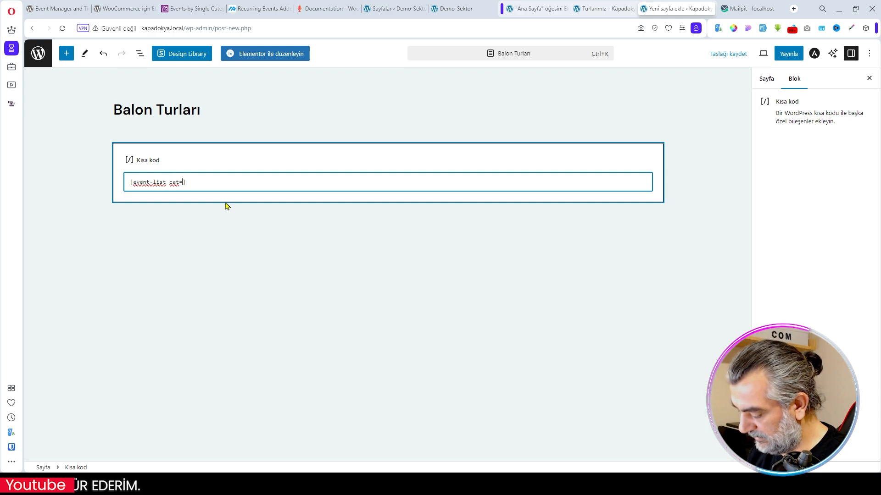
text(34)
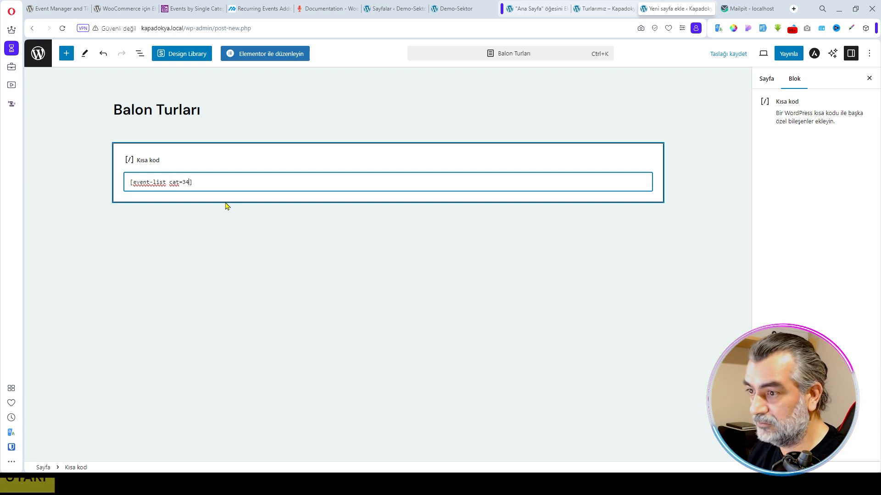
- Publish the Balon Turları page and view it on the live site
click(789, 54)
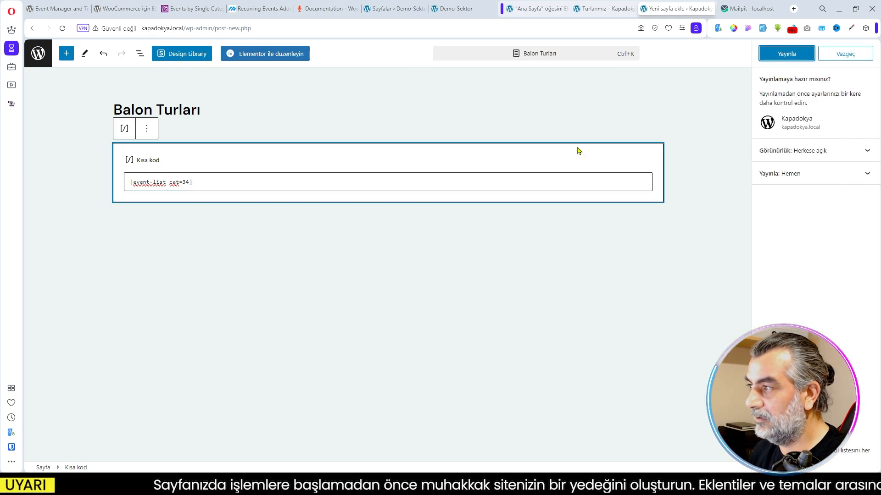
click(788, 54)
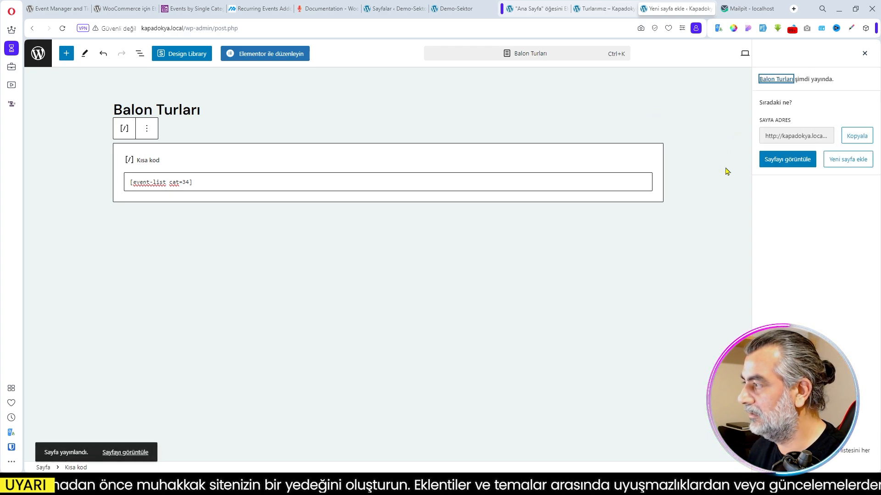
click(788, 162)
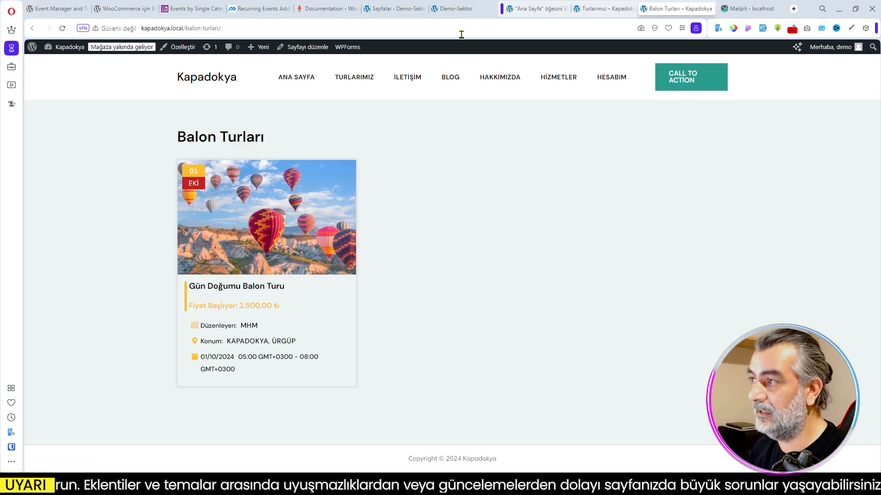
- Open the Balon Turları page on the Demo-Sektor site and examine its introduction, tour cards and question-and-answer texts
click(452, 9)
scroll(451, 126, up, 4)
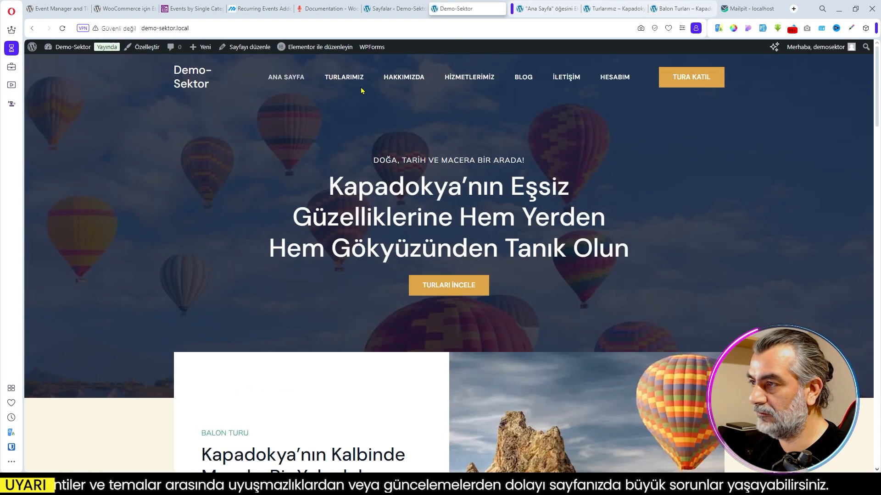
scroll(366, 309, down, 5)
click(230, 326)
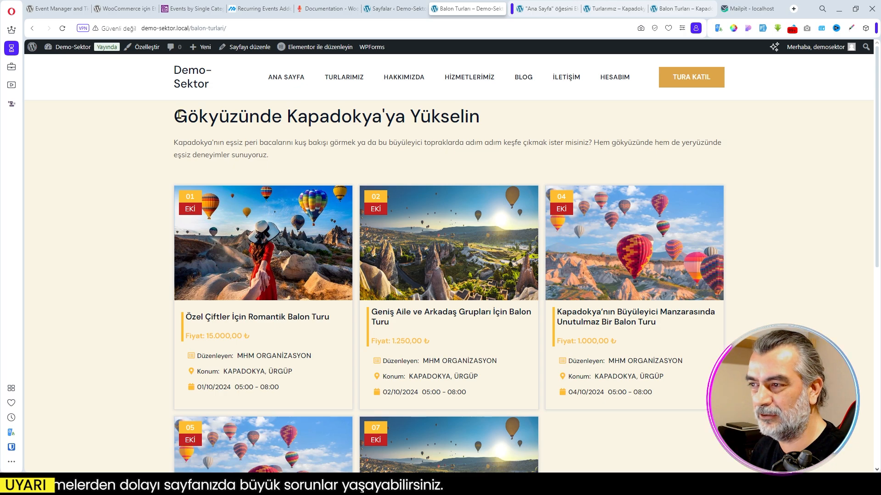
drag(178, 115, 443, 160)
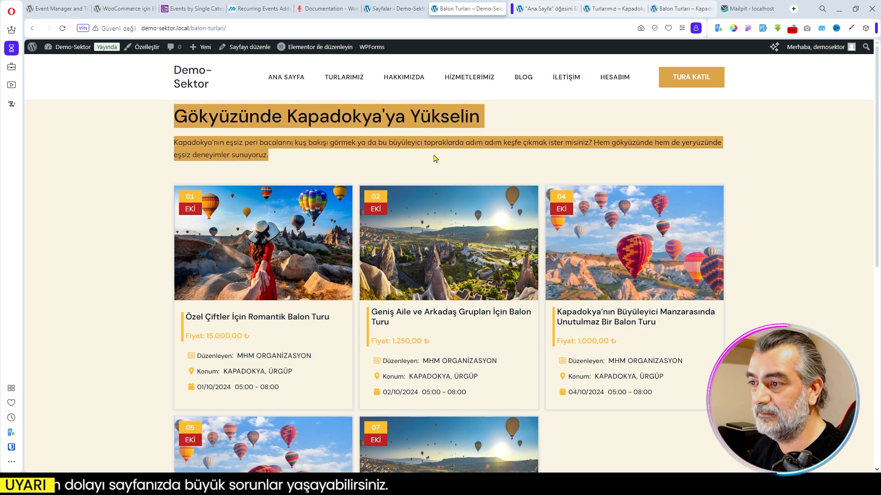
scroll(515, 184, down, 7)
scroll(516, 183, down, 2)
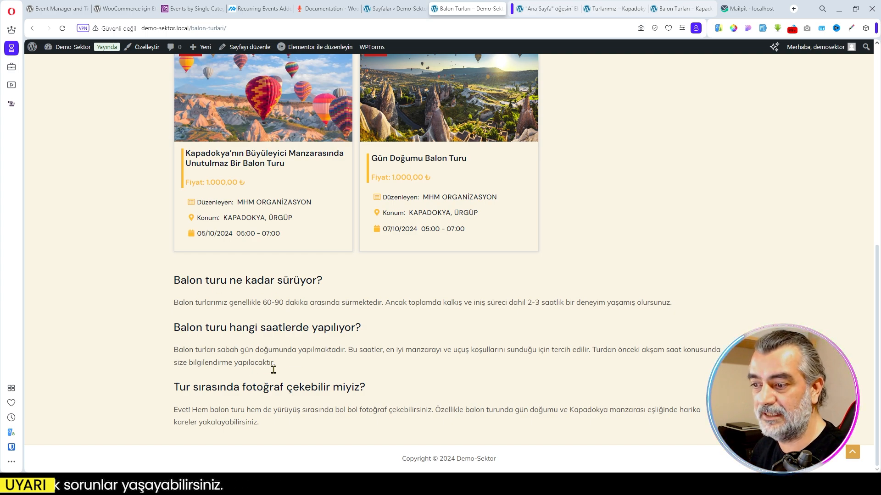
scroll(463, 342, up, 5)
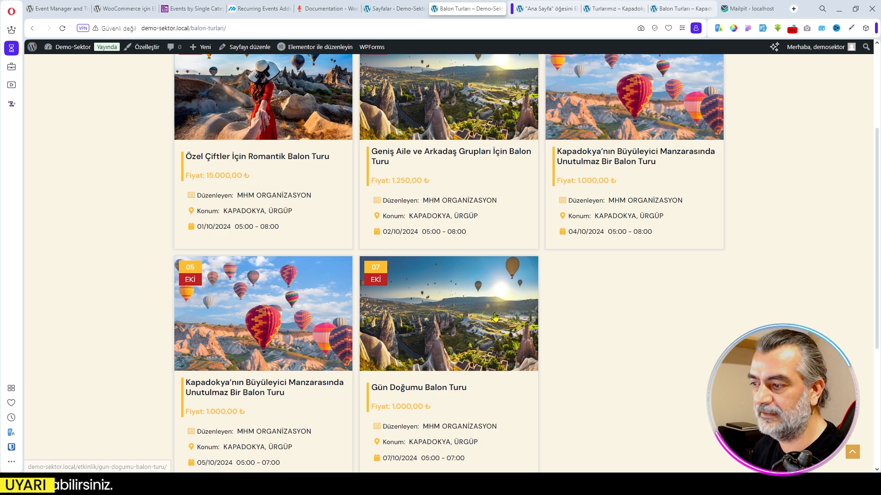
scroll(491, 301, up, 3)
click(419, 139)
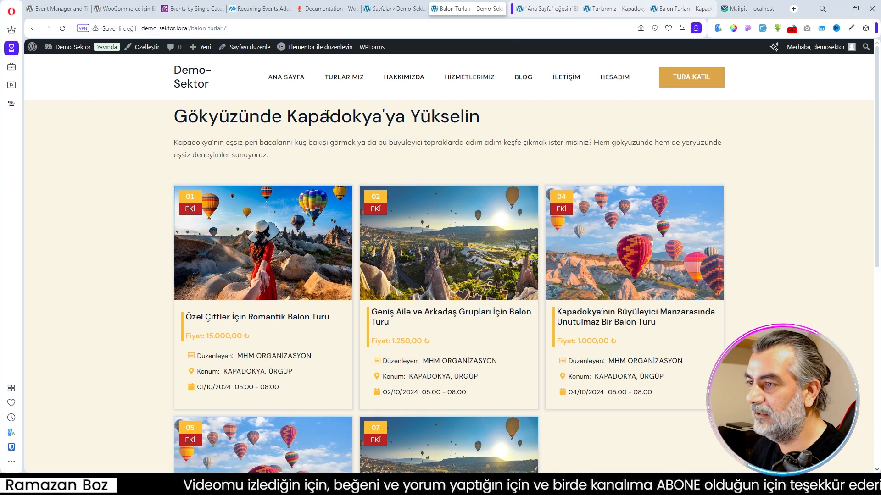
- Copy the heading "Gökyüzünde Kapadokya'ya Yükselin" from the Demo-Sektor Balon Turları page and open the Kapadokya Balon Turları page for editing
drag(176, 116, 485, 124)
key(ctrl+c)
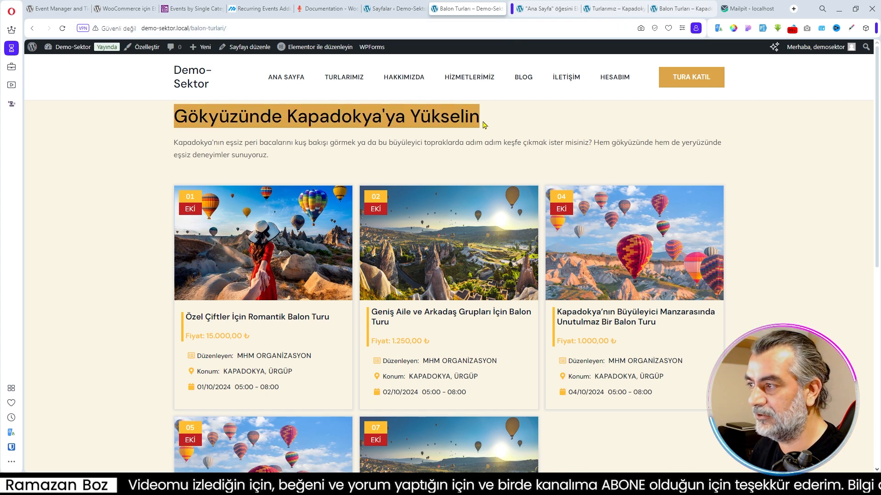
click(552, 8)
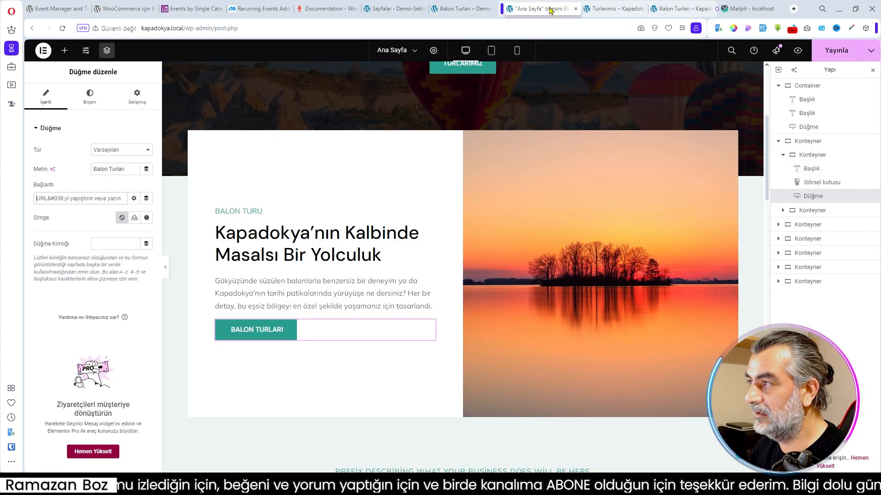
click(678, 10)
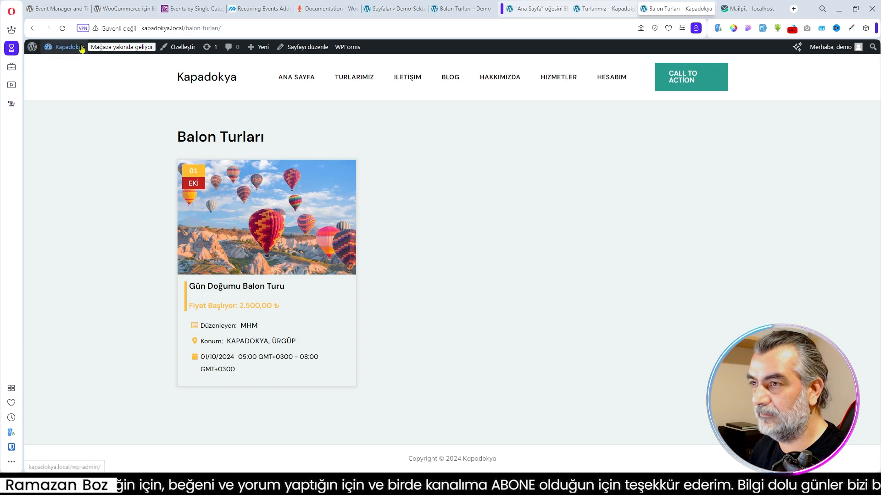
click(594, 10)
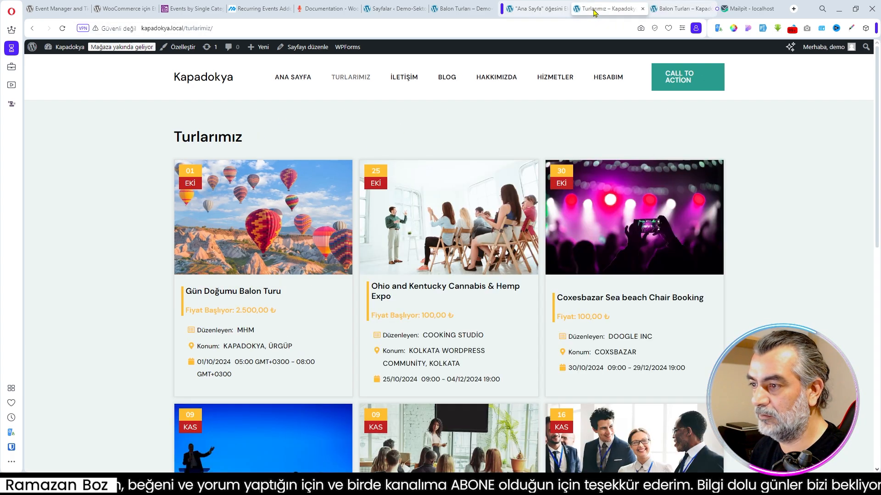
click(657, 9)
click(32, 28)
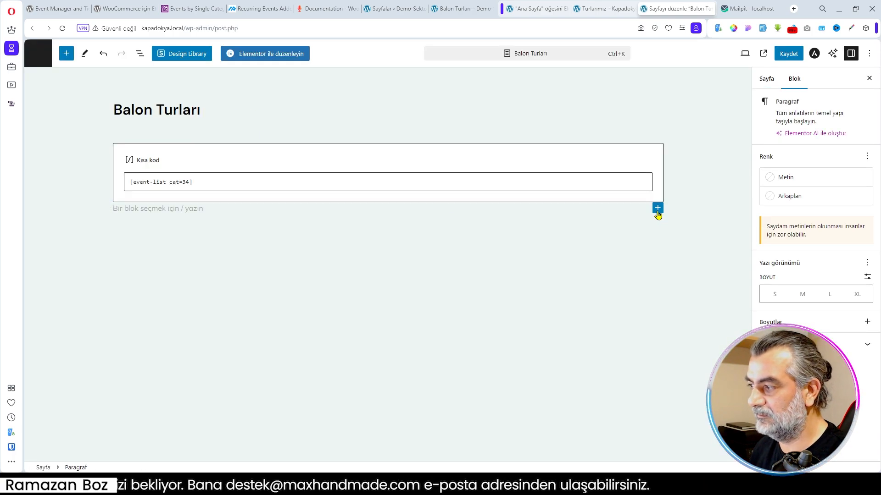
- Add a Başlık block below the shortcode block with the copied text "Gökyüzünde Kapadokya'ya Yükselin"
click(655, 211)
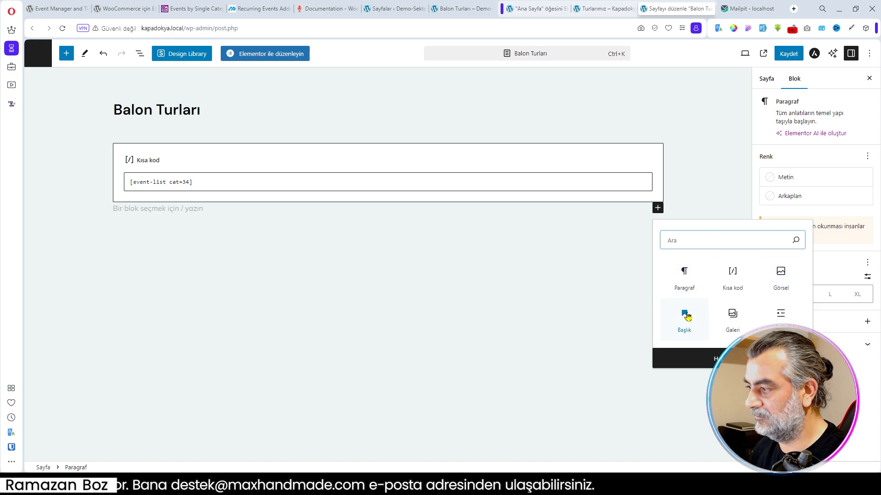
click(674, 309)
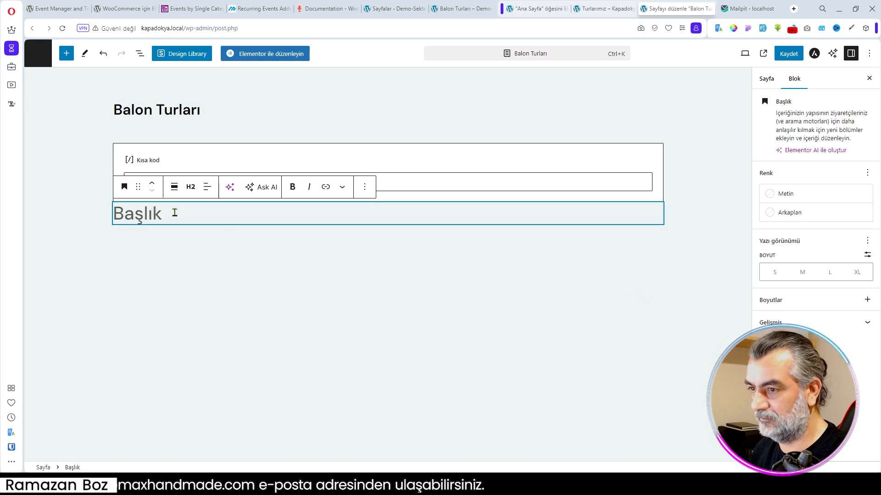
key(ctrl+v)
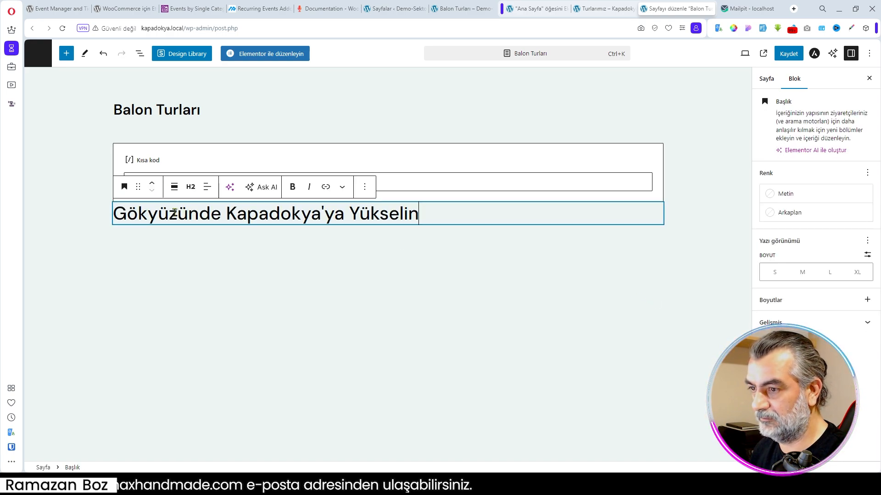
click(418, 231)
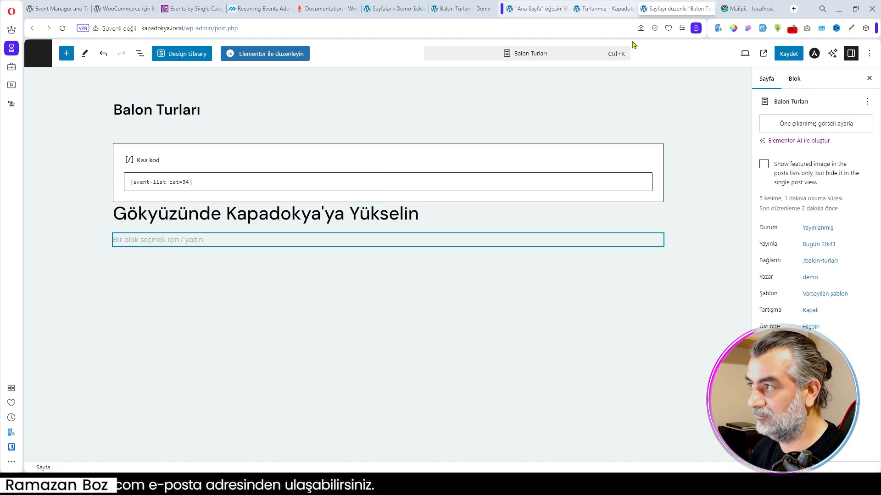
- Copy the introduction paragraph under the Demo-Sektor Balon Turları heading into a paragraph block below the heading on the Kapadokya page
click(461, 8)
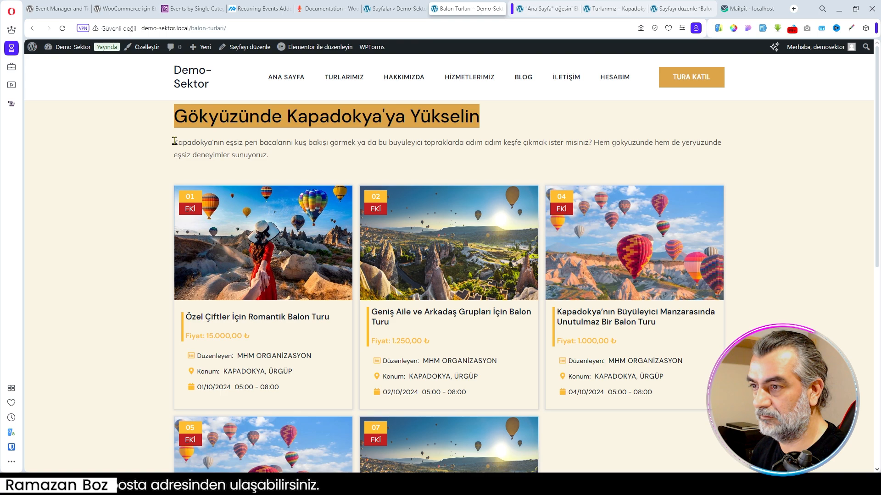
drag(175, 141, 277, 156)
key(ctrl+c)
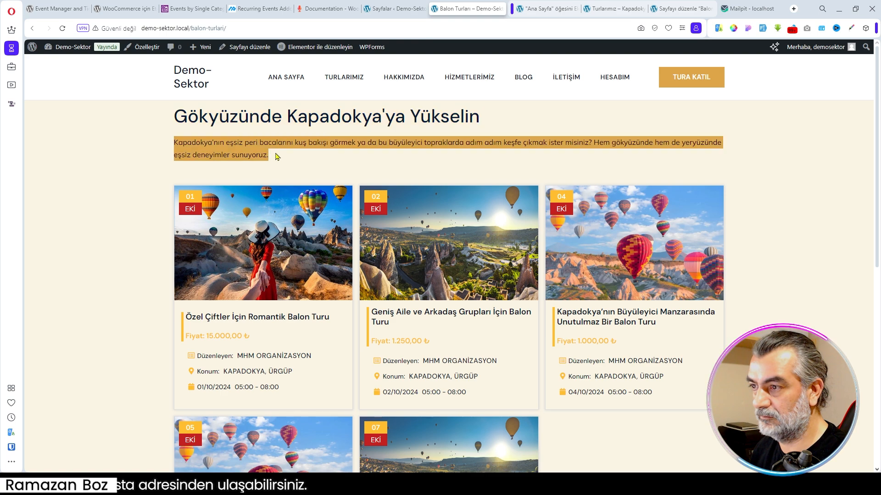
click(620, 11)
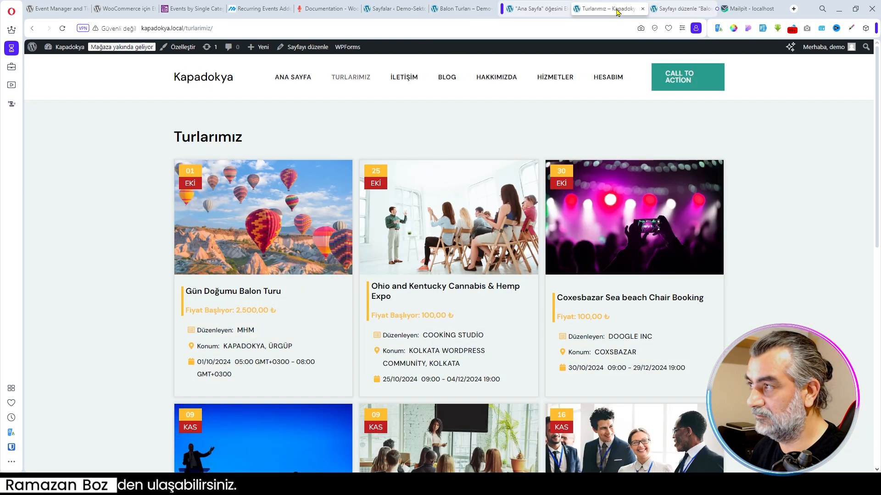
click(663, 10)
click(180, 238)
click(180, 238)
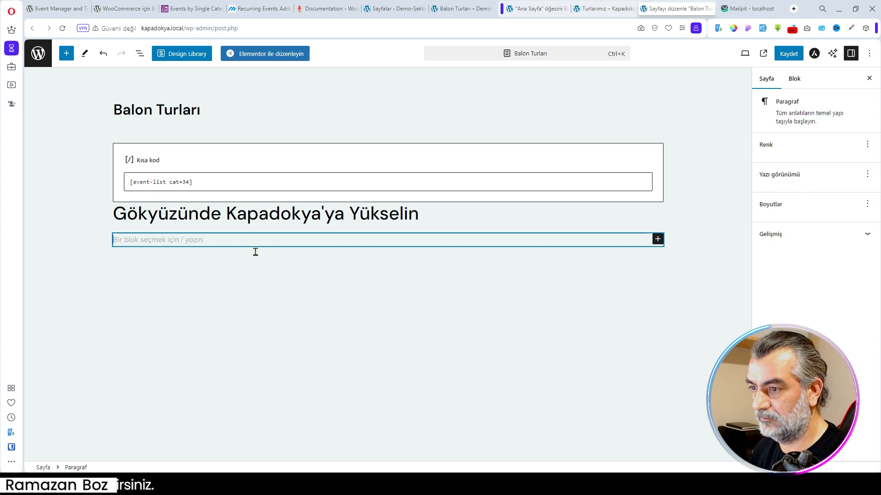
key(ctrl+v)
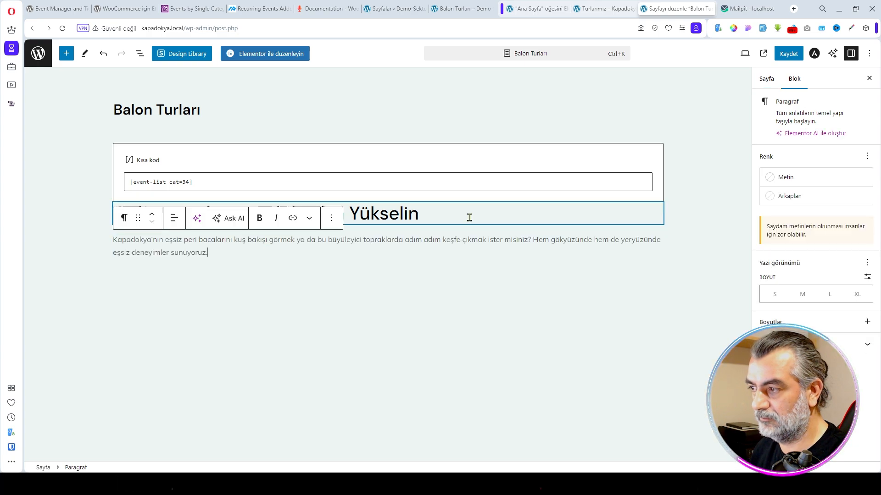
- Move the heading and the introduction paragraph above the shortcode block and save the Balon Turları page
click(430, 216)
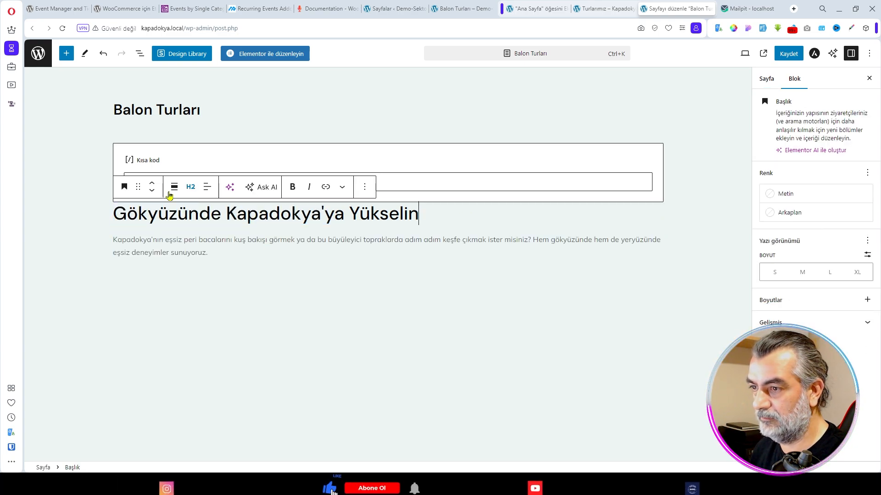
click(152, 185)
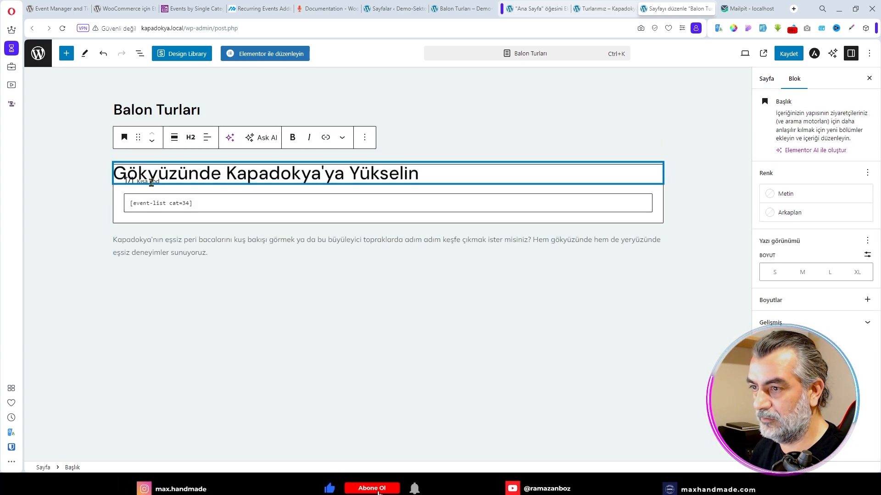
click(158, 242)
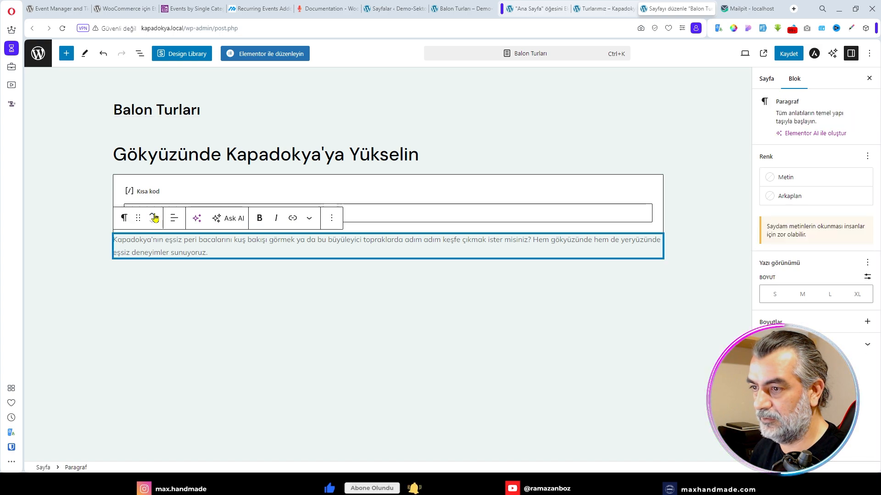
click(154, 215)
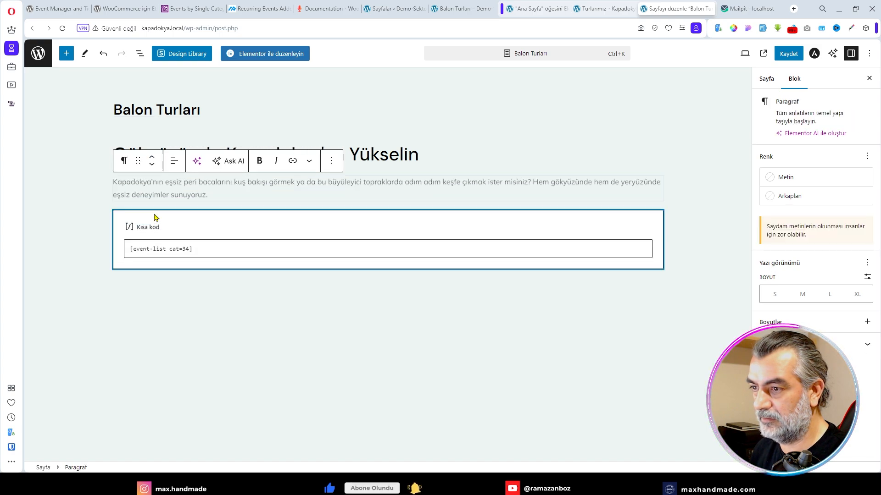
click(788, 53)
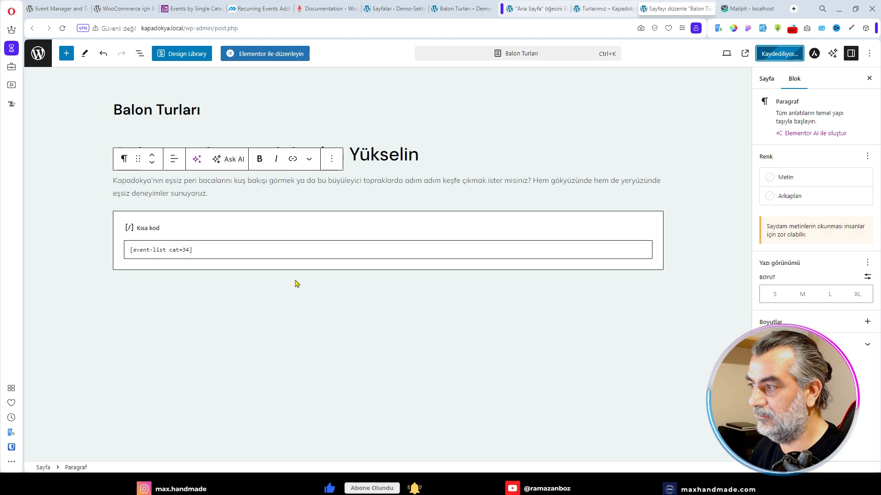
- Copy the shortcode [event-list cat=34] from the Balon Turları page and add a new page titled "Yürüyüş Rotaları"
click(196, 250)
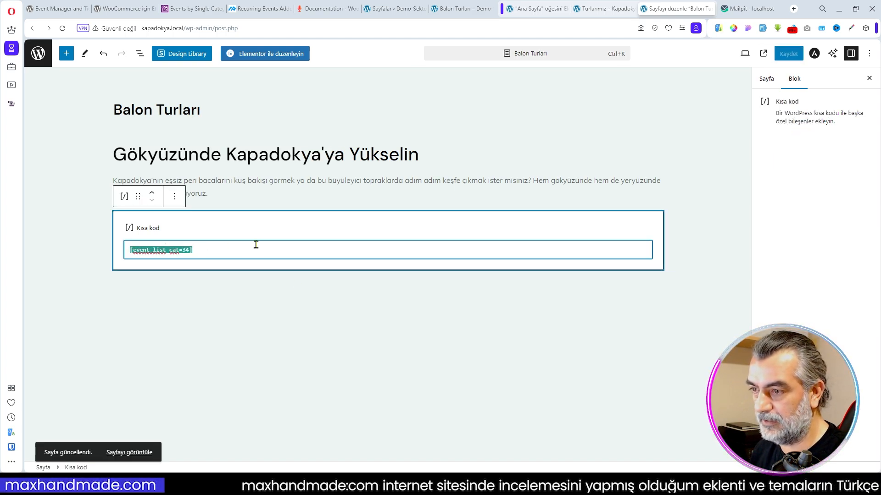
click(40, 59)
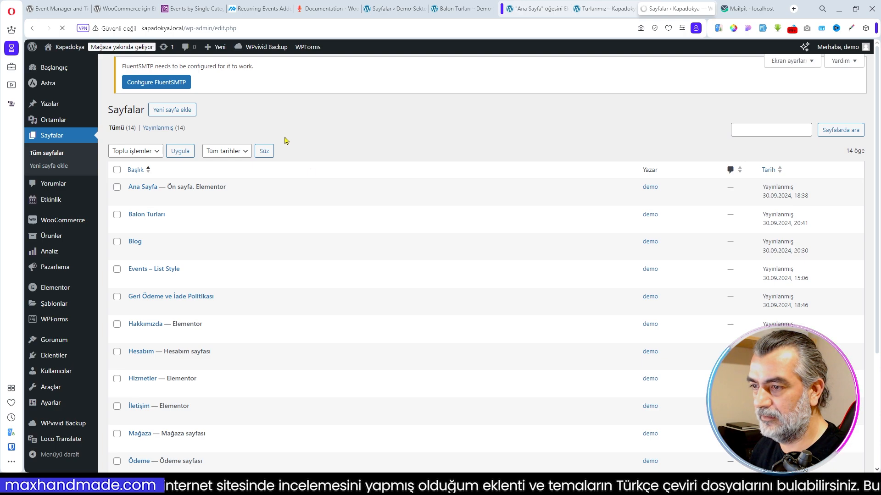
scroll(246, 196, down, 3)
scroll(250, 198, up, 3)
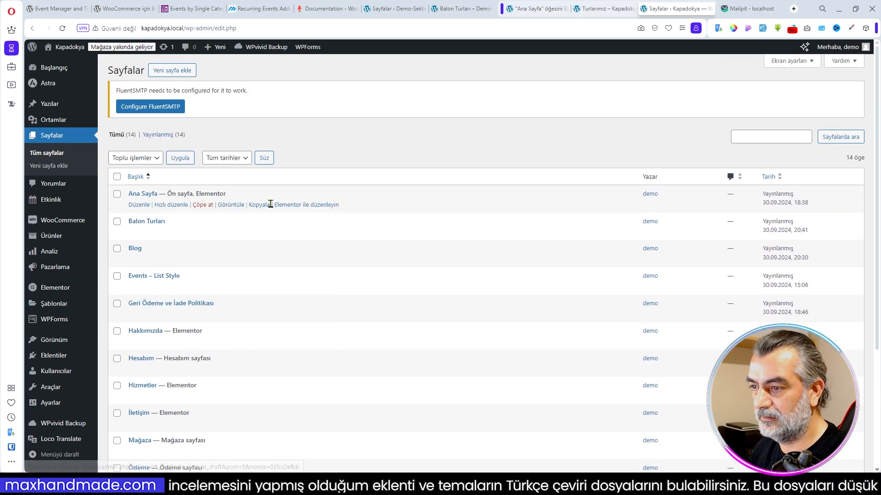
scroll(236, 210, down, 2)
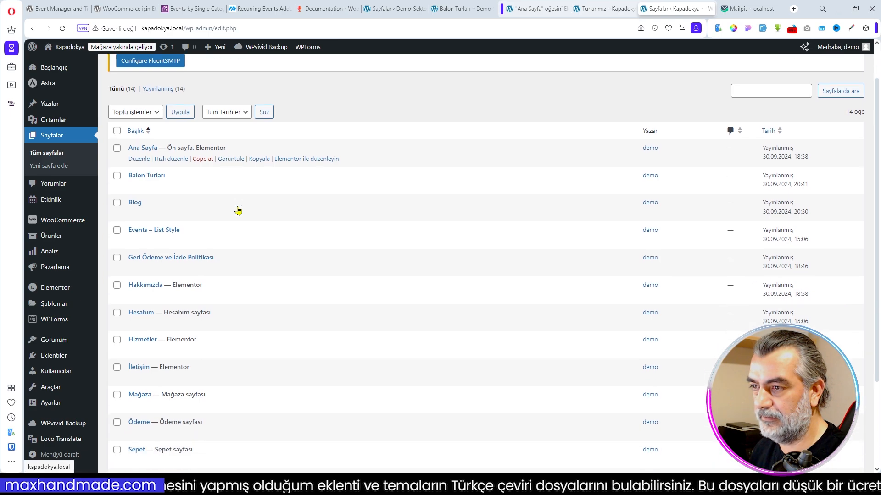
scroll(236, 211, up, 2)
click(175, 73)
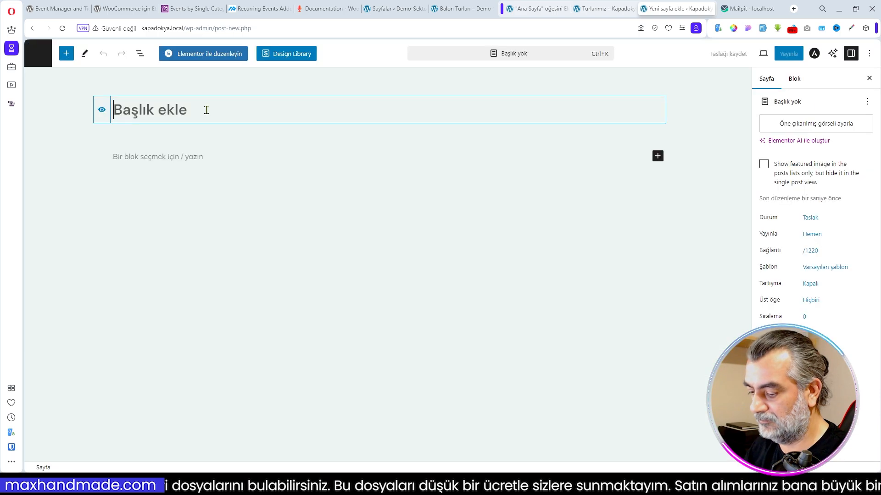
text(Yürüyü)
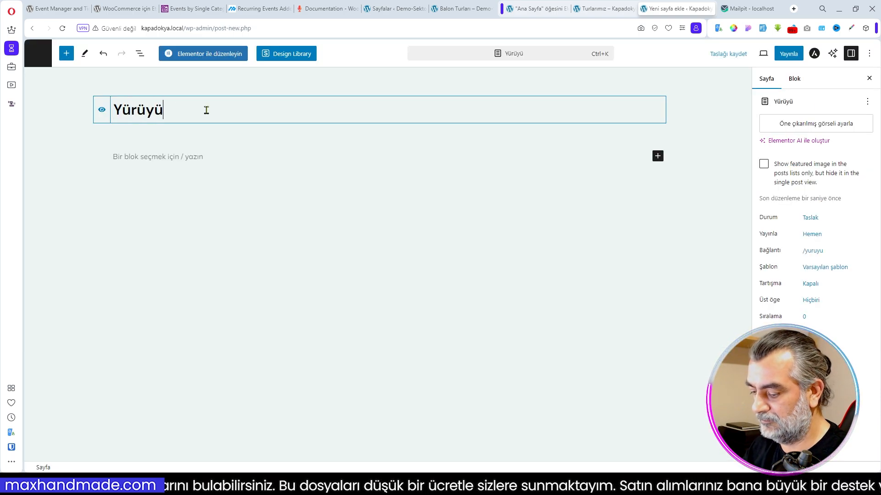
text(ş Rotaları)
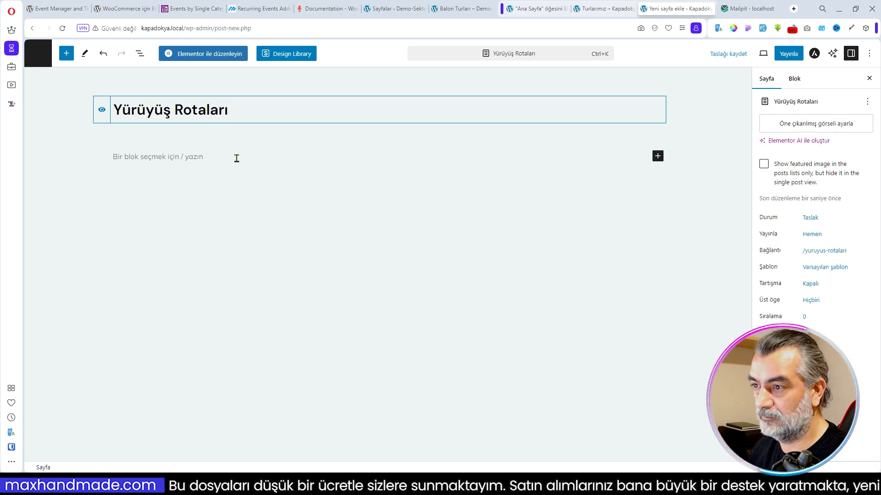
- Insert a Kısa kod block below the title containing [event-list cat=35] and publish the Yürüyüş Rotaları page
key(Return)
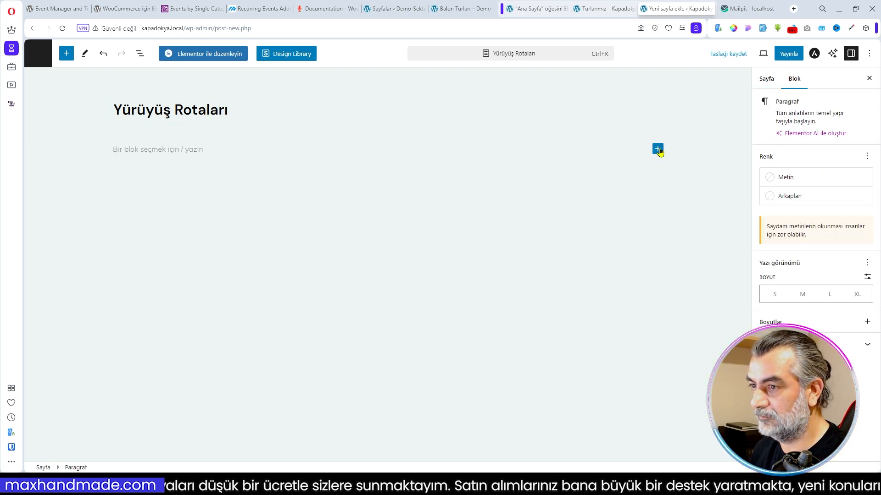
click(658, 150)
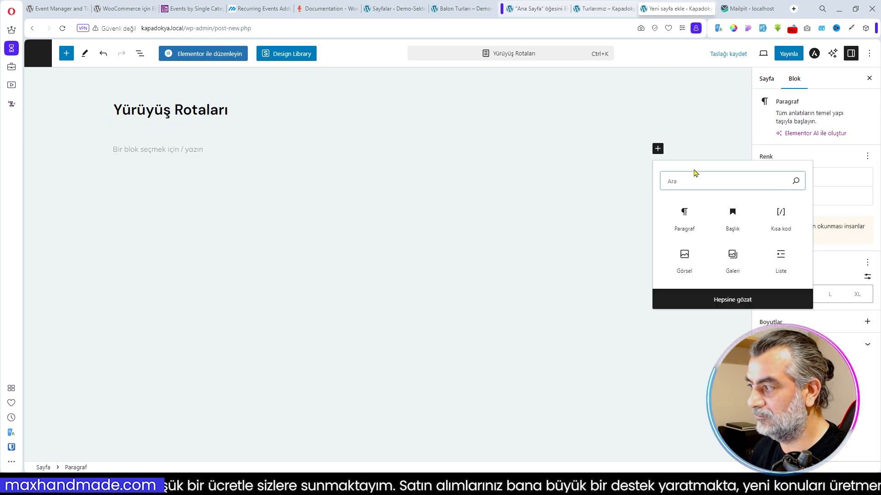
click(783, 212)
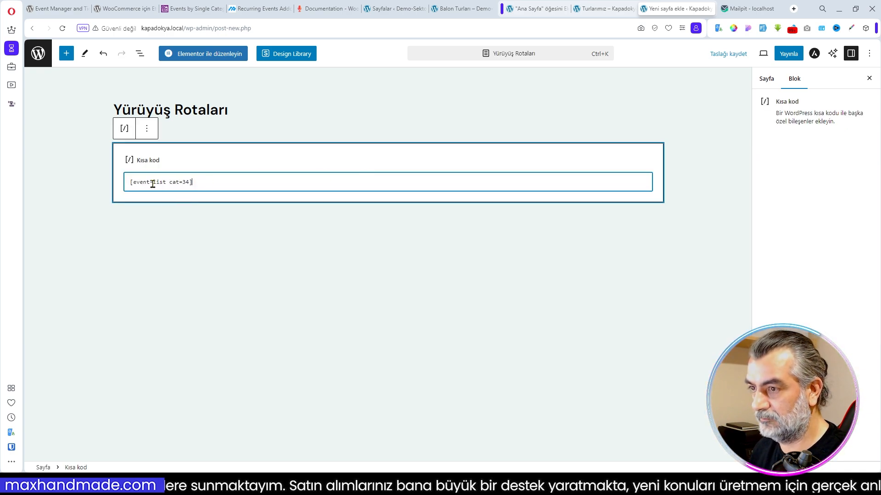
text([event-list cat=34])
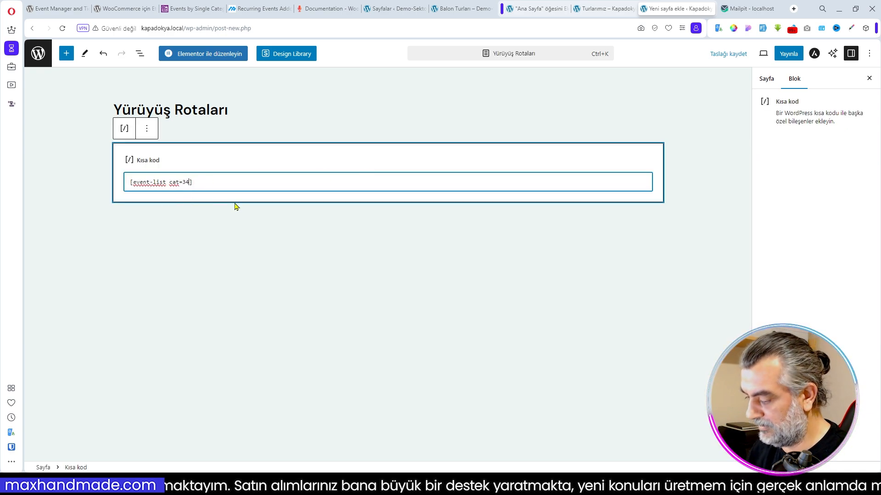
key(BackSpace)
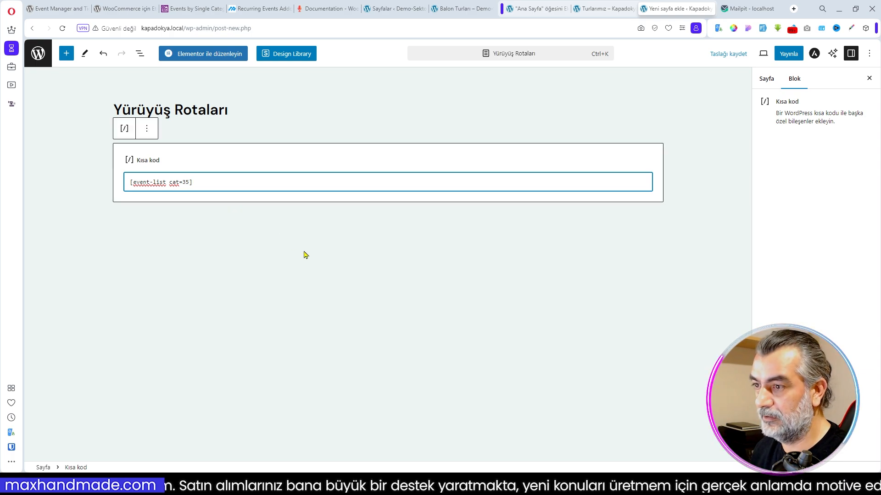
click(789, 54)
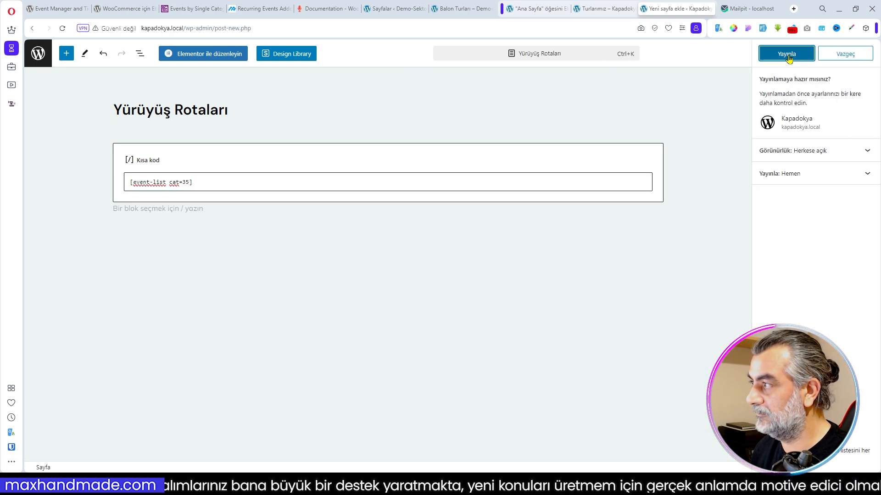
- Return to the Kapadokya page list, open the Balon Turları page in a new tab and copy its address
click(598, 10)
click(539, 8)
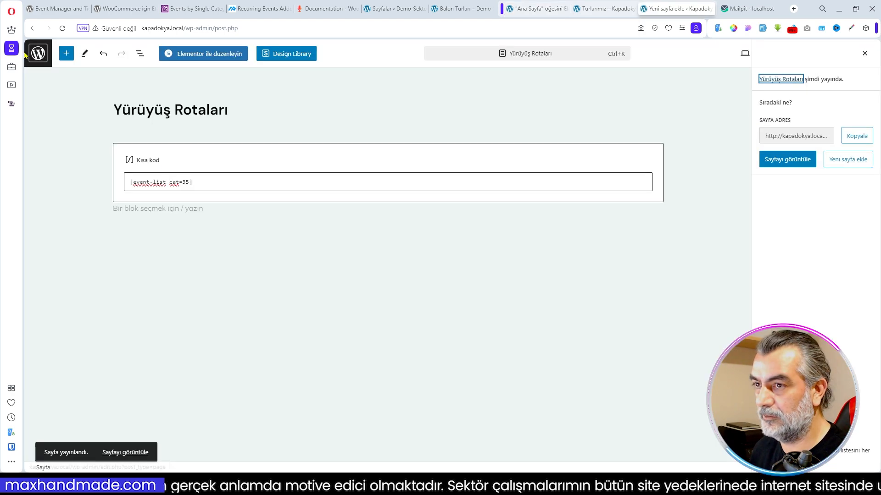
click(676, 8)
click(39, 54)
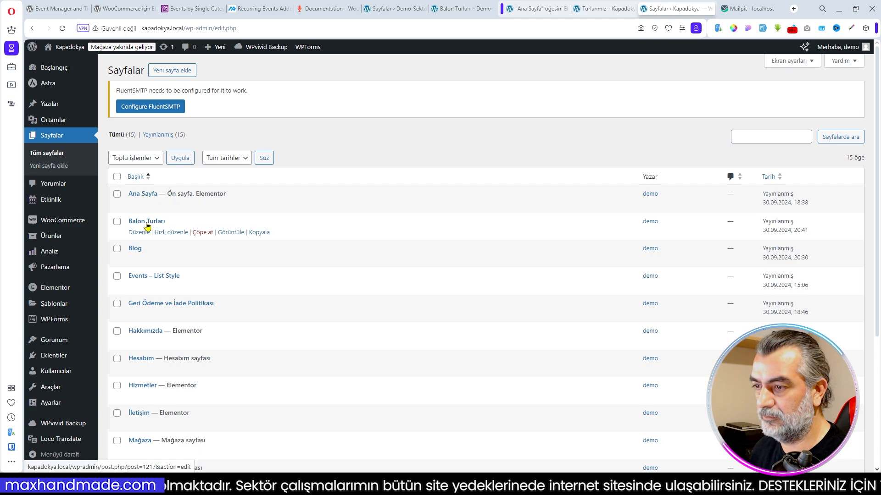
right_click(231, 233)
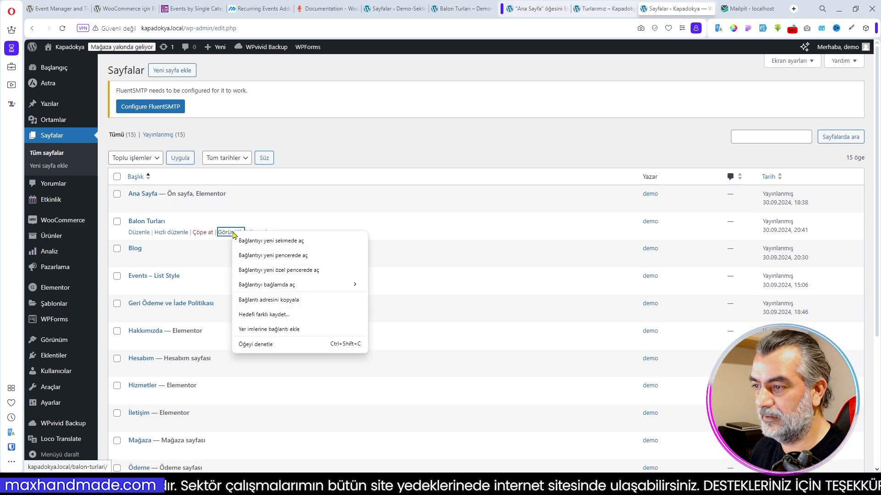
click(267, 242)
click(684, 8)
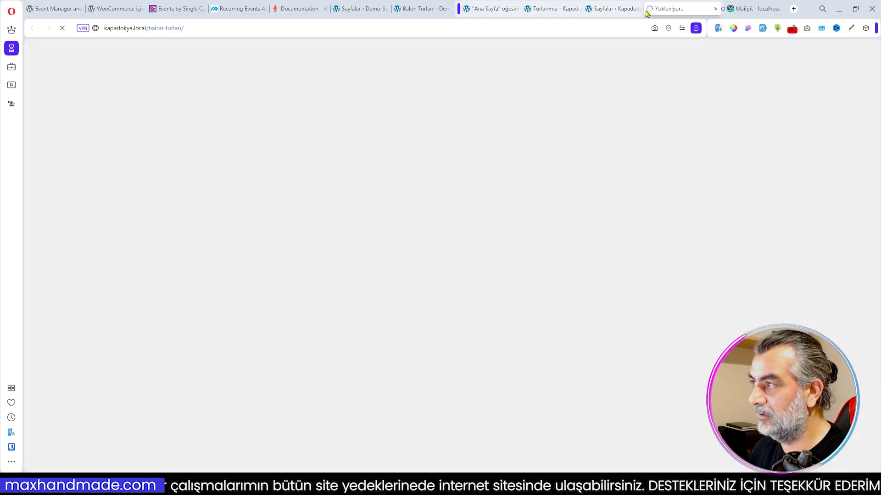
click(196, 28)
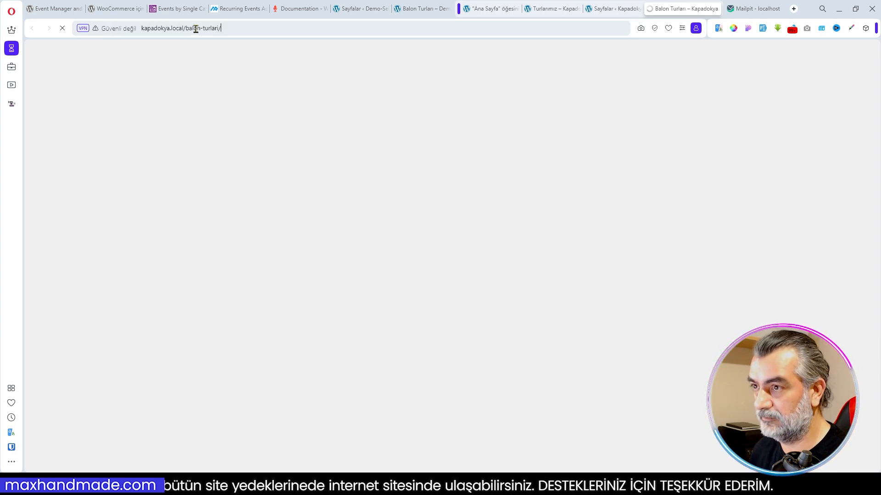
click(227, 29)
key(ctrl+c)
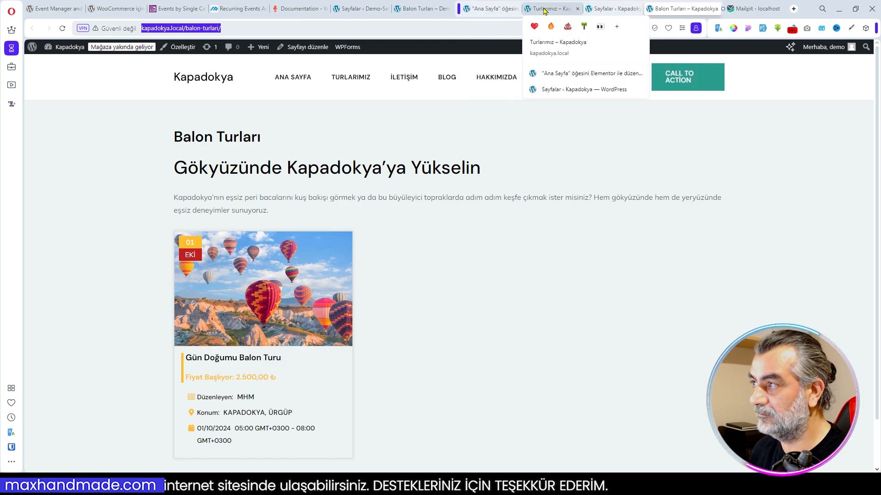
click(468, 9)
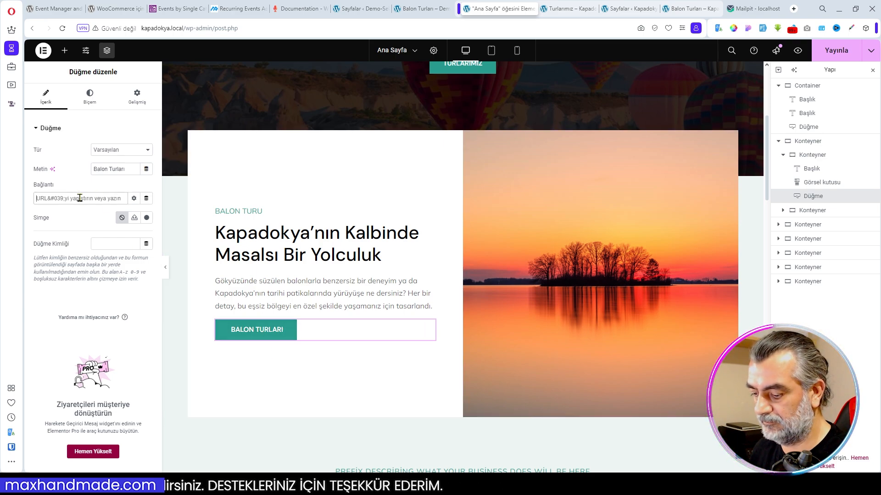
key(ctrl+v)
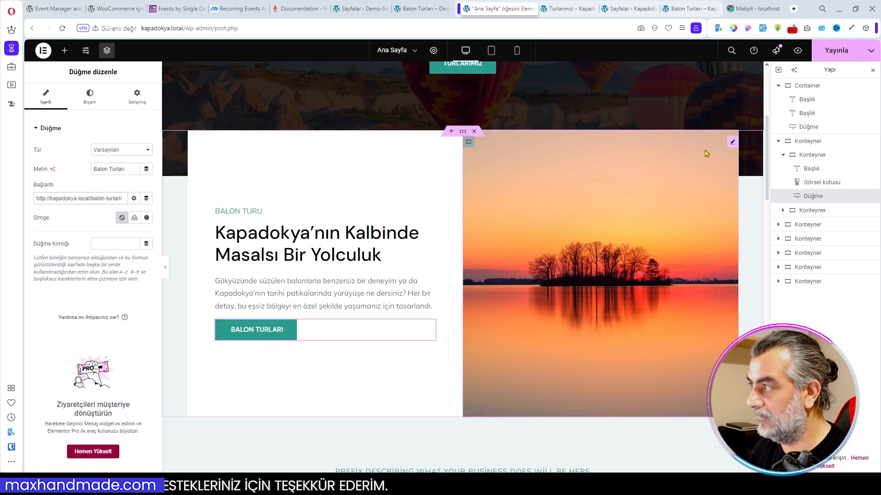
click(835, 53)
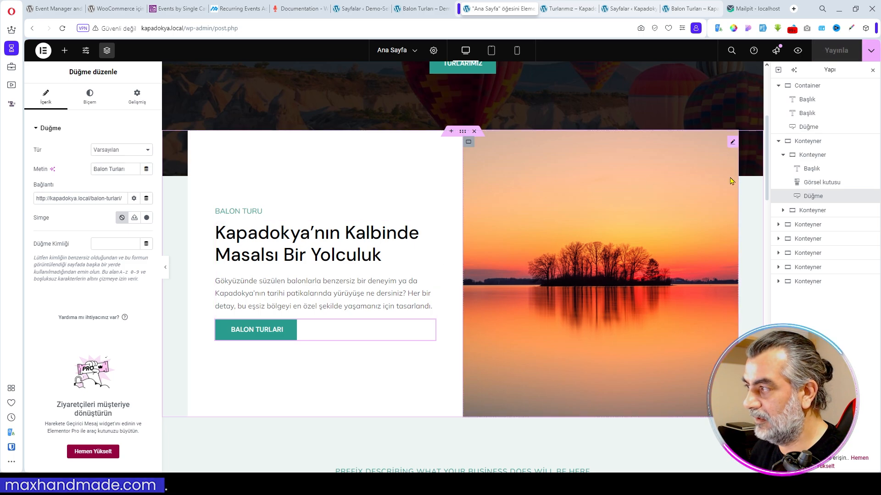
- Replace the sunset image beside the Balon Turu text with the newly uploaded file 600x626.webp
click(731, 143)
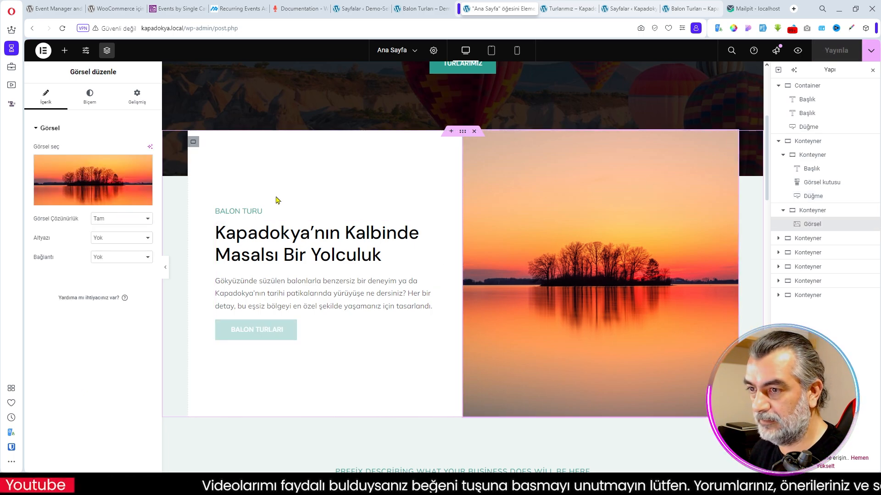
click(73, 201)
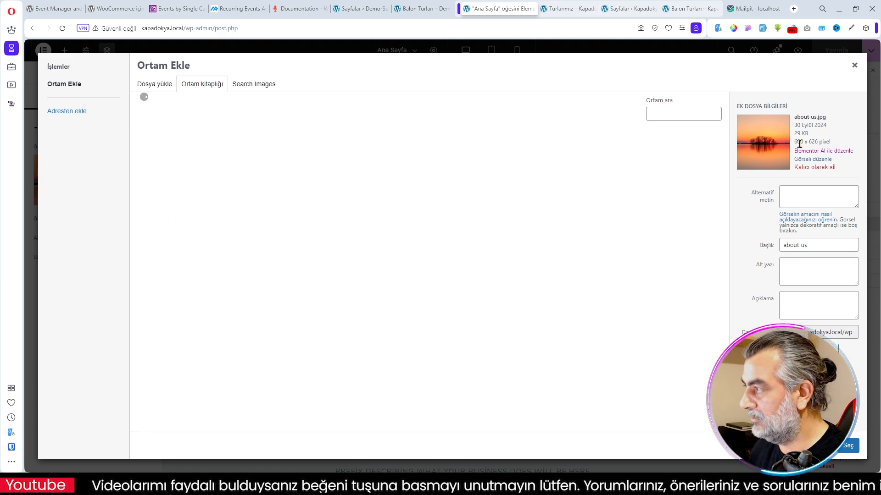
click(836, 143)
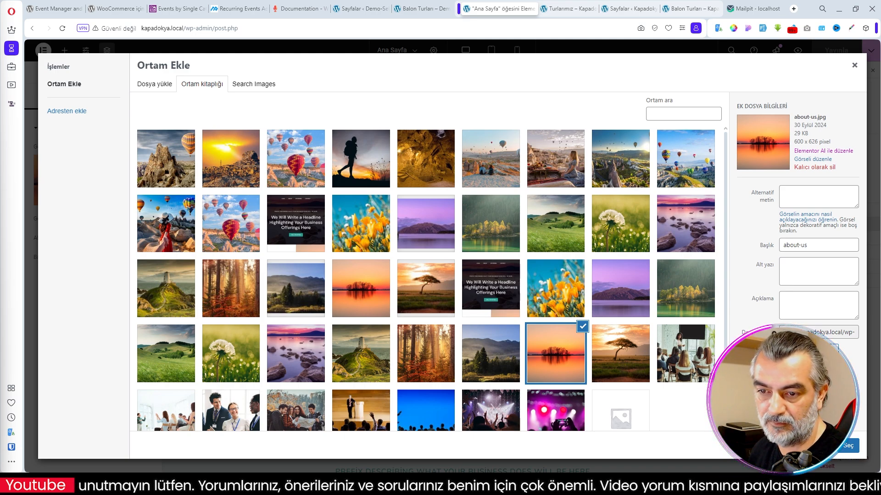
drag(28, 119, 335, 211)
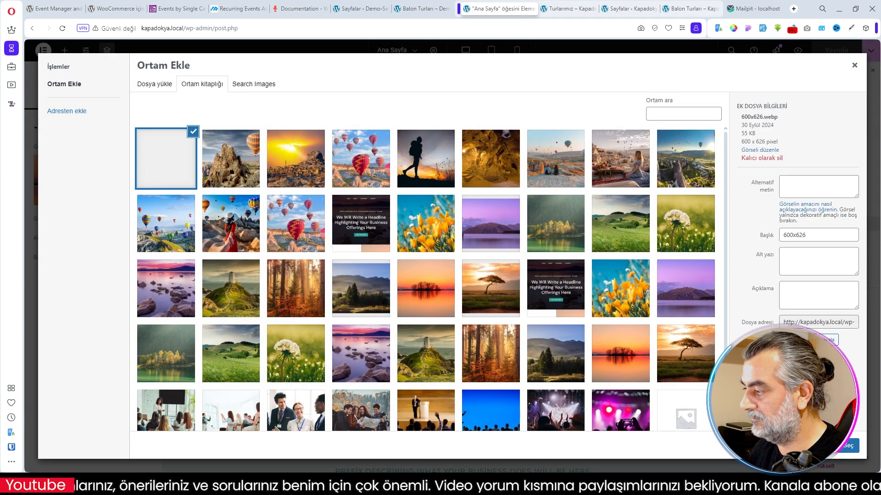
click(848, 447)
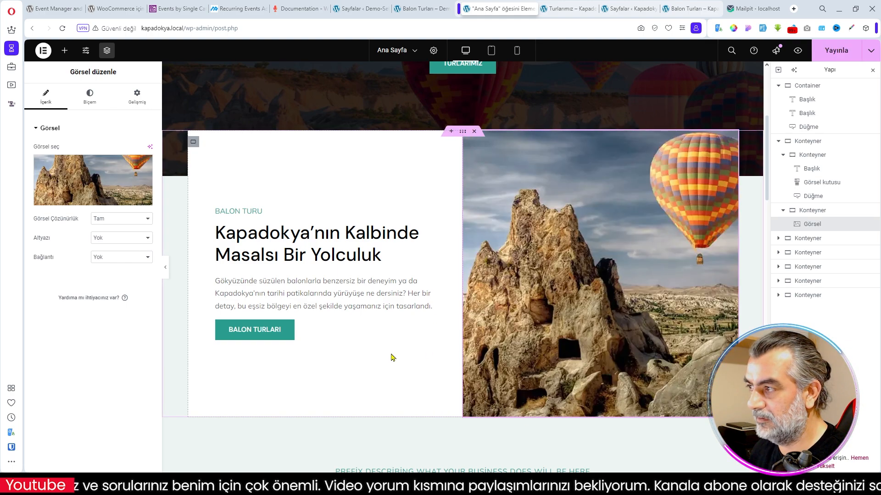
- Replace the core values headline with "Kapadokya Balon Turu: Unutulmaz Bir Deneyim İçin 3 Sebep" from the Demo-Sektor home page
scroll(512, 371, down, 3)
scroll(513, 371, down, 2)
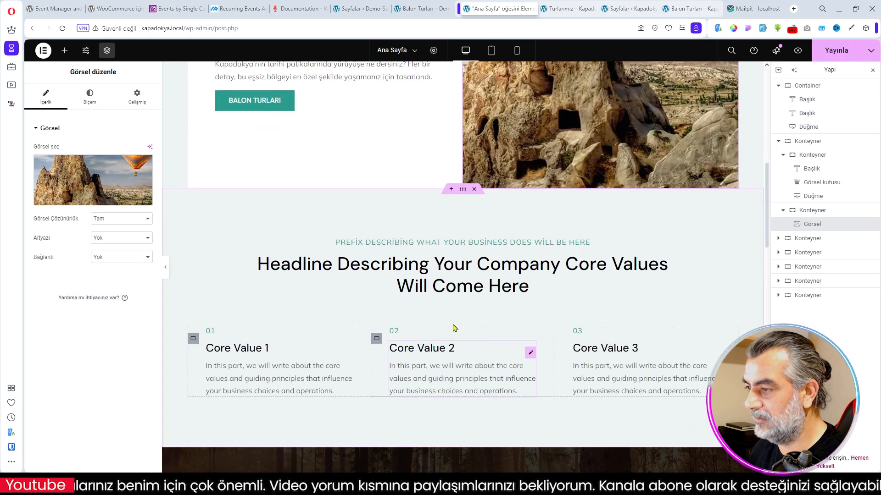
click(419, 8)
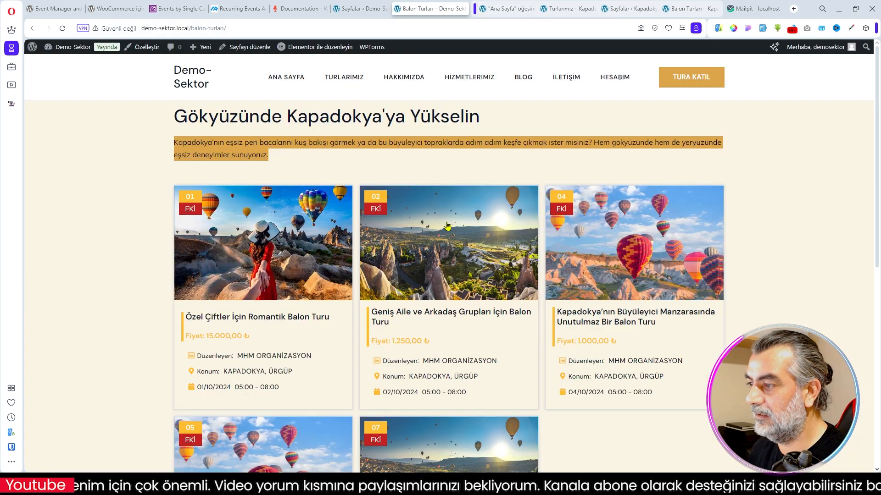
click(292, 73)
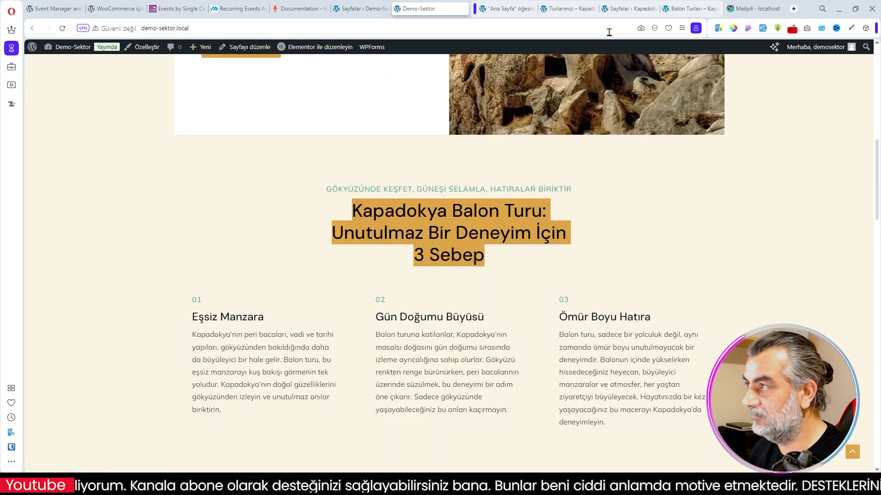
click(505, 8)
click(89, 183)
key(ctrl+a)
text(Kapadokya Balon Turu: Unutulmaz Bir Deneyim İçin 3 Sebep)
- Replace the prefix above the 3 Sebep headline with the Demo-Sektor text "Gökyüzünde keşfet, güneşi selamla, hatıralar biriktir"
click(417, 10)
drag(325, 189, 573, 191)
click(502, 8)
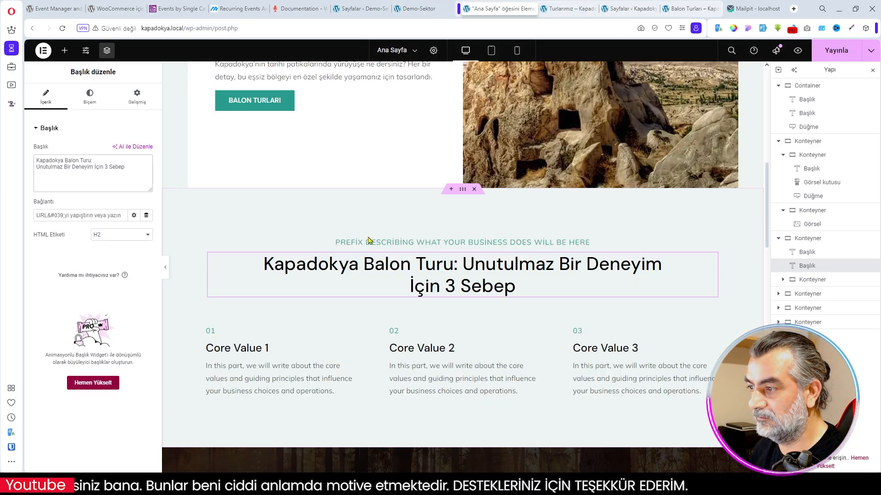
click(369, 245)
key(ctrl+a)
text(Gökyüzünde Keşfet, Güneşi Selamla, Hatıralar Biriktir)
- Copy the title "Eşsiz Manzara" from the Demo-Sektor home page into the first core value box
scroll(348, 298, down, 1)
click(425, 10)
drag(192, 317, 265, 318)
key(ctrl+c)
click(505, 8)
click(50, 229)
key(ctrl+a)
key(ctrl+v)
- Replace the Eşsiz Manzara box's description with the matching paragraph from the Demo-Sektor home page
click(424, 9)
drag(192, 334, 222, 410)
key(ctrl+c)
click(505, 8)
click(91, 284)
key(ctrl+a)
key(ctrl+v)
scroll(285, 289, down, 2)
scroll(285, 289, up, 2)
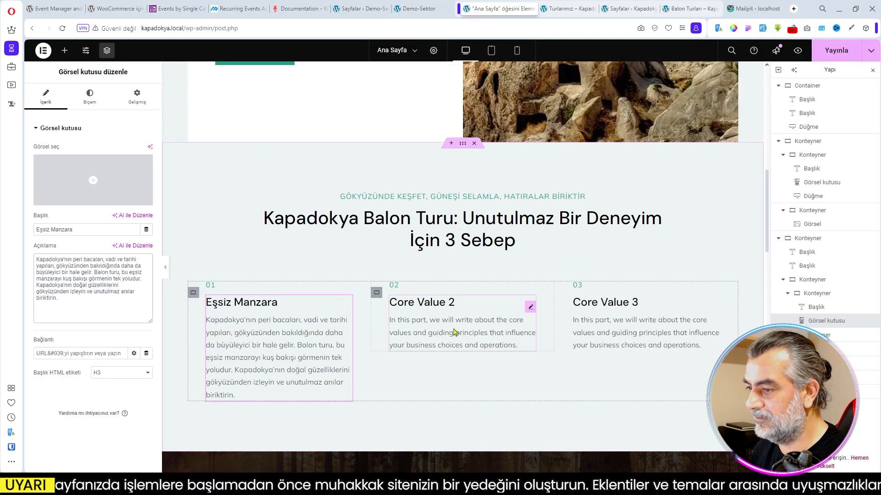
scroll(416, 310, up, 6)
scroll(452, 281, down, 9)
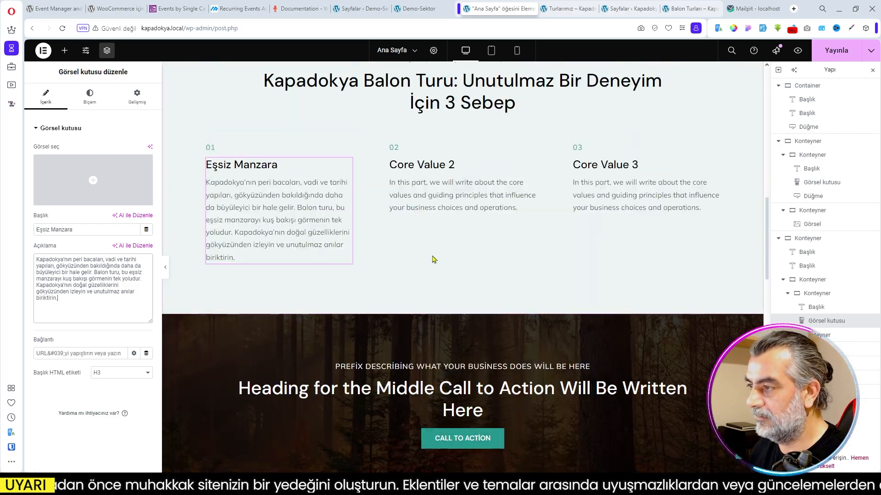
- Copy the title "Gün Doğumu Büyüsü" from the Demo-Sektor home page into the second core value box
click(427, 8)
drag(376, 317, 488, 320)
key(ctrl+c)
click(504, 8)
click(427, 167)
triple_click(78, 230)
key(ctrl+v)
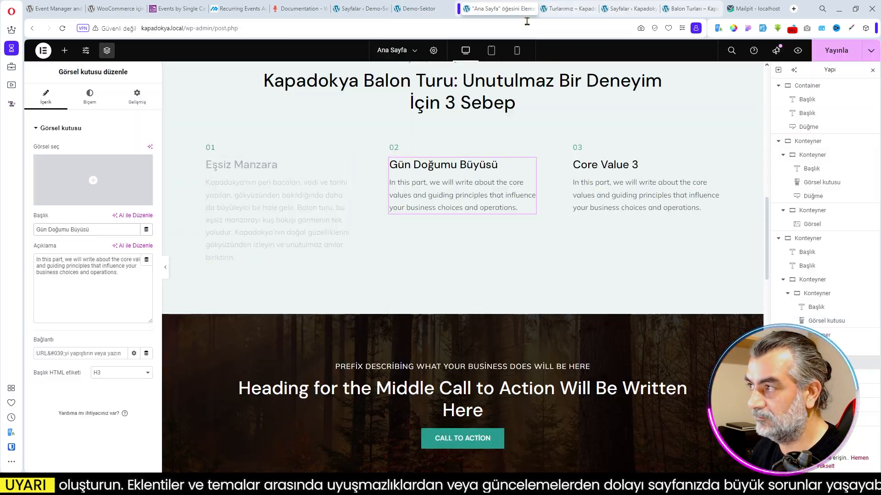
- Replace the Gün Doğumu Büyüsü box's description with the matching Demo-Sektor paragraph
click(427, 8)
drag(377, 336, 514, 410)
key(ctrl+c)
click(505, 9)
triple_click(89, 266)
key(ctrl+v)
- Copy the title "Ömür Boyu Hatıra" from the Demo-Sektor home page into the third core value box
click(618, 179)
click(427, 9)
drag(559, 317, 650, 317)
click(505, 8)
triple_click(78, 229)
key(ctrl+v)
- Replace the Ömür Boyu Hatıra box's description with the matching Demo-Sektor paragraph
click(426, 9)
drag(559, 335, 607, 422)
click(504, 9)
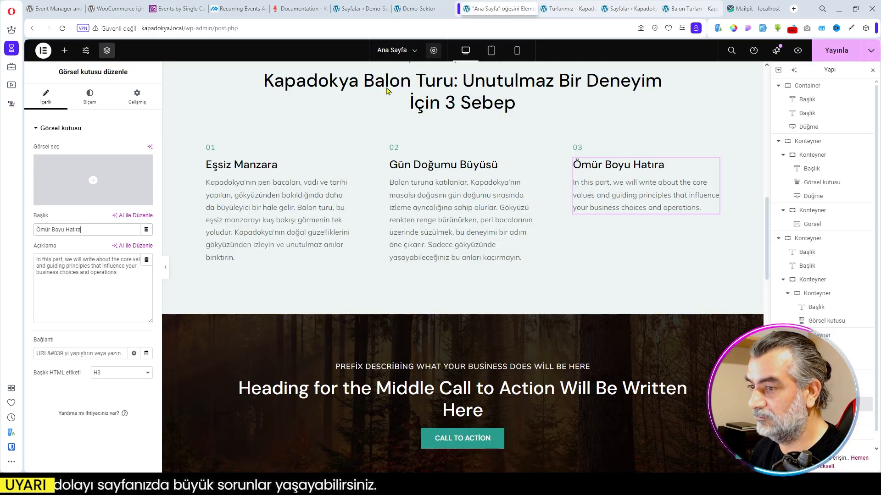
triple_click(90, 266)
key(ctrl+v)
scroll(533, 259, up, 3)
scroll(536, 261, down, 5)
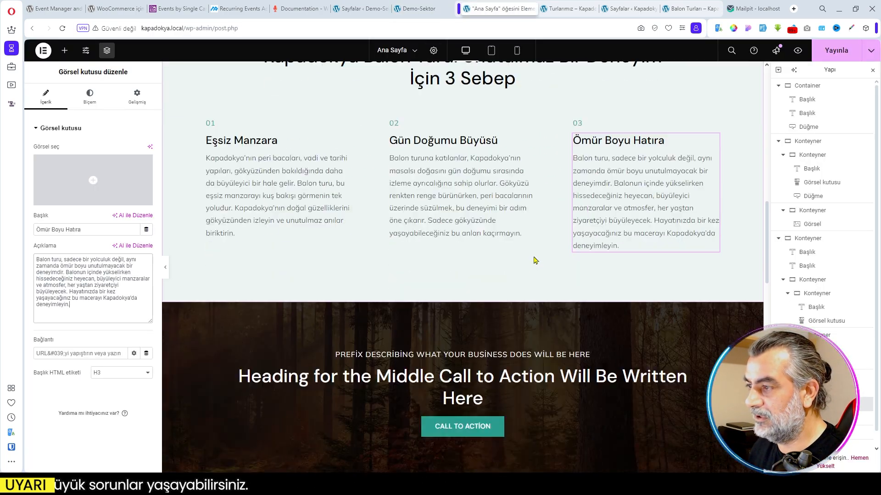
- Replace the middle call-to-action section's prefix with "Tarih ve doğa her adımınızda yanınızda." from the Demo-Sektor home page
scroll(533, 260, down, 2)
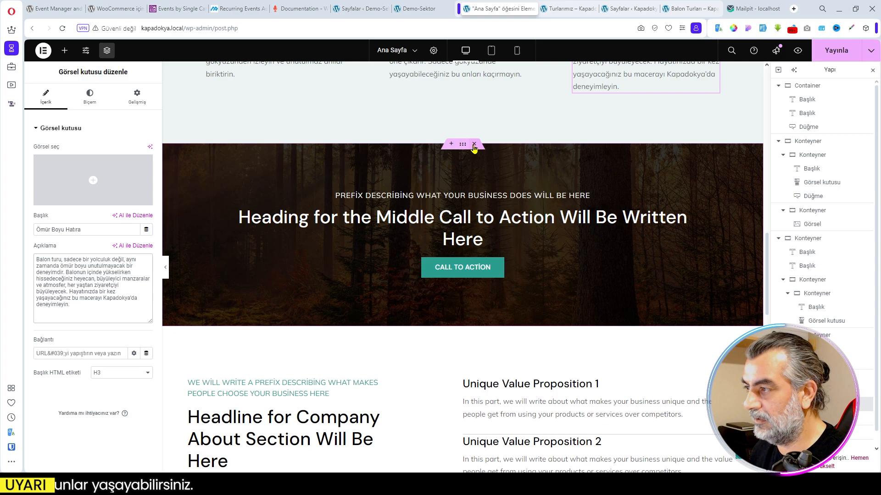
click(415, 8)
scroll(489, 275, down, 7)
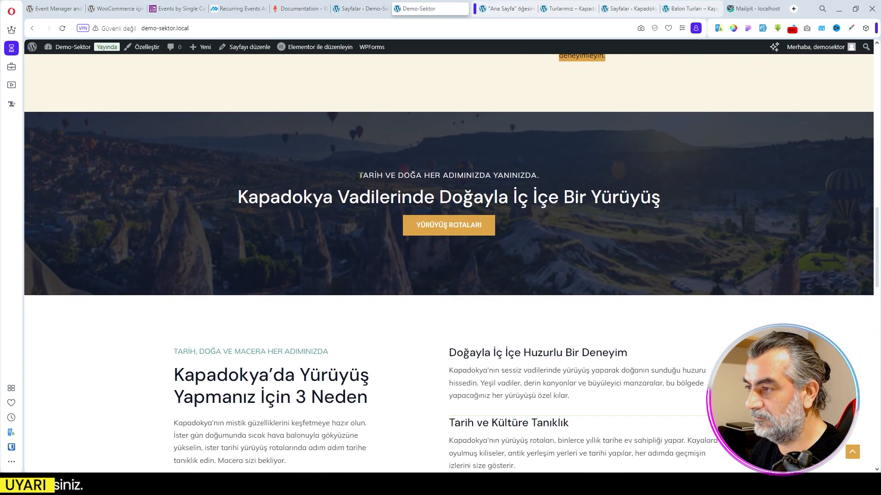
drag(359, 175, 542, 180)
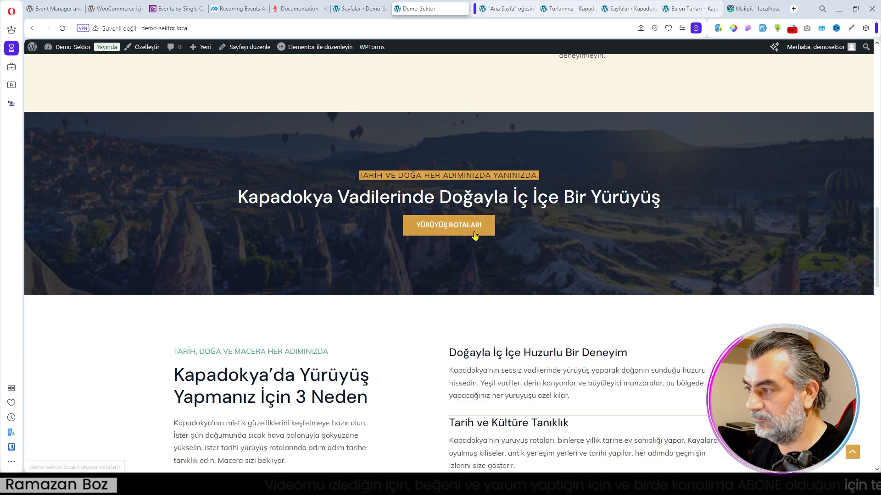
click(504, 8)
click(463, 195)
click(138, 178)
key(ctrl+a)
key(ctrl+v)
- Replace the middle call-to-action heading with the Demo-Sektor text "Kapadokya Vadilerinde Doğayla İç İçe Bir Yürüyüş"
click(415, 8)
drag(238, 198, 661, 198)
key(ctrl+c)
click(506, 9)
click(463, 221)
key(ctrl+a)
key(ctrl+v)
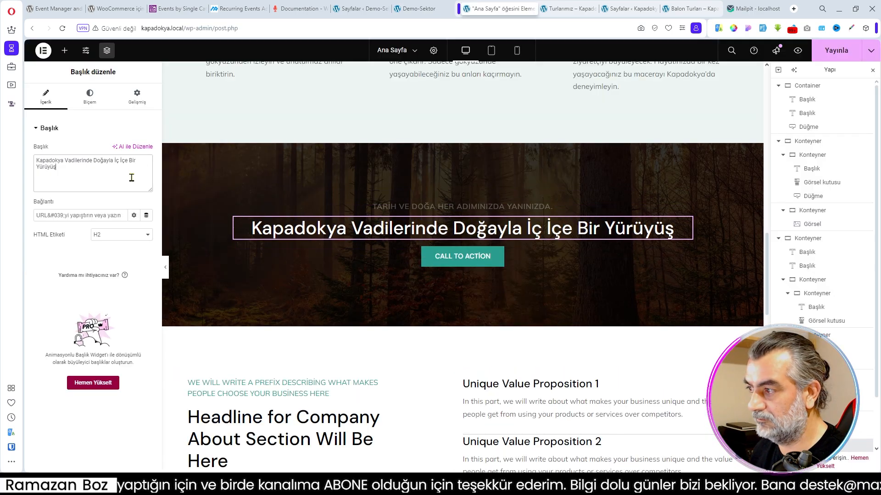
- Change the middle call-to-action button's text to "Yürüyüş Rotaları", matching the Demo-Sektor home page
click(415, 9)
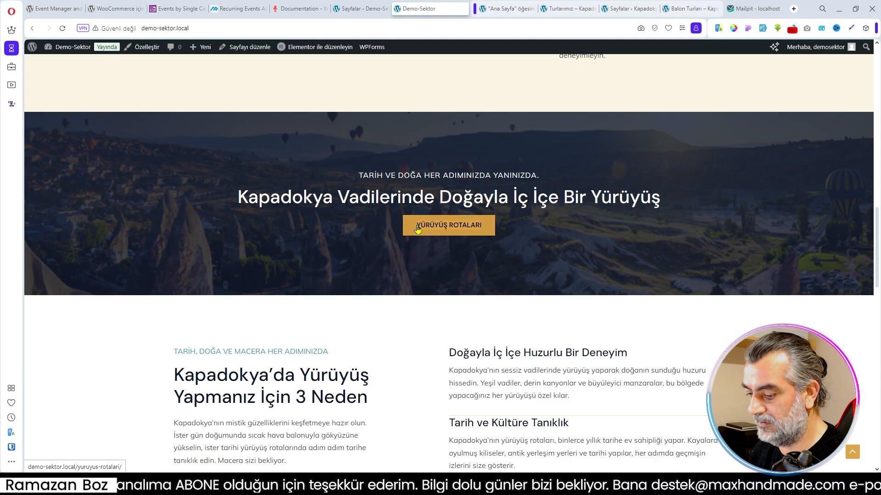
click(500, 8)
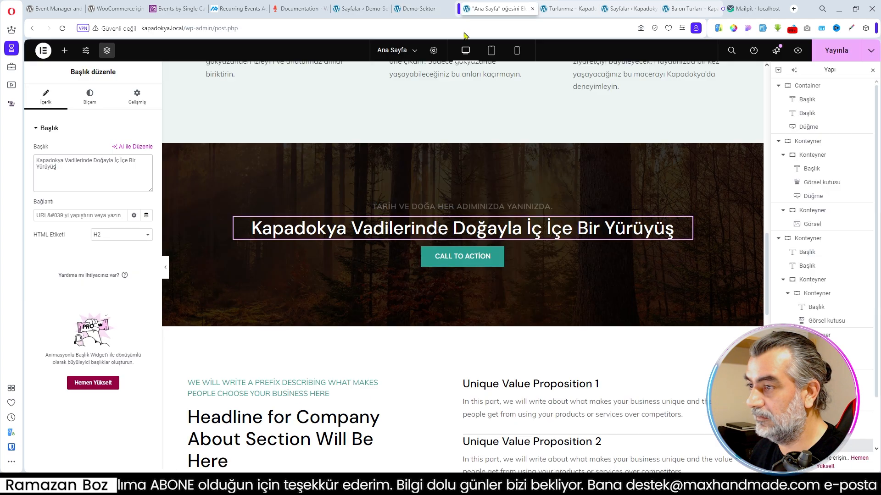
click(495, 258)
drag(137, 169, 81, 173)
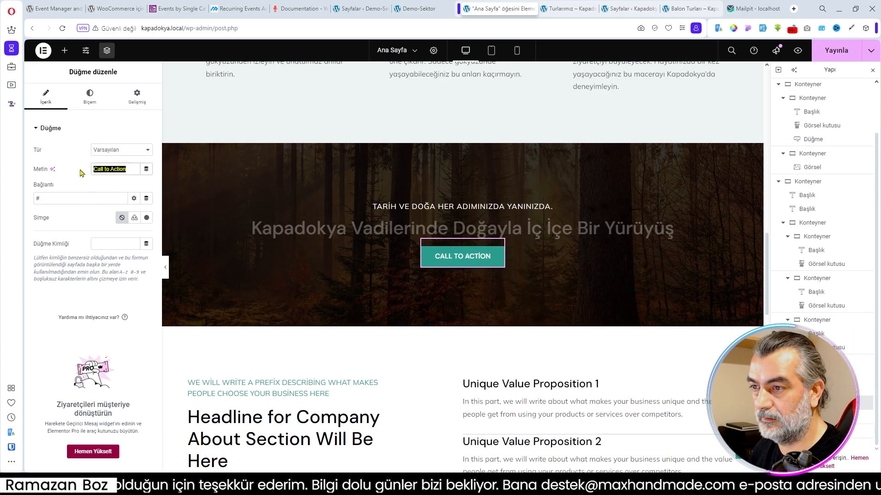
key(ctrl+v)
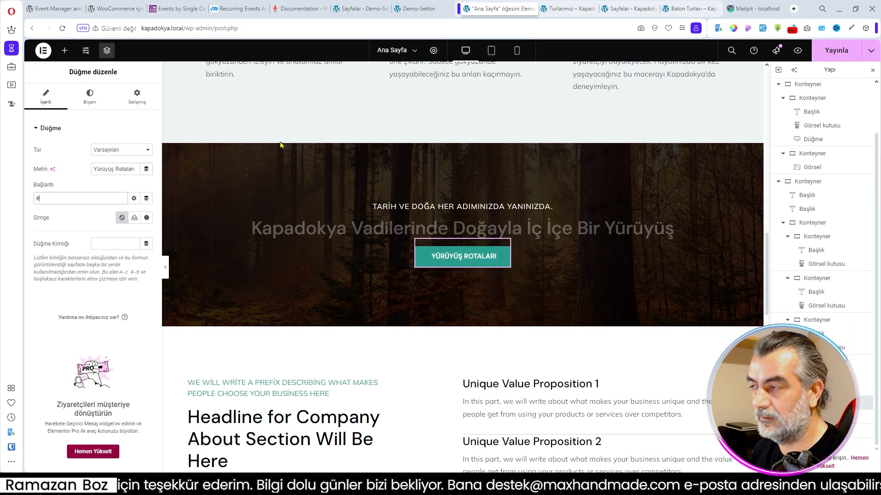
- Link the middle call-to-action button to the Yürüyüş Rotaları page's address, kapadokya.local/yuruyus-rotalari/, and publish the home page
click(623, 9)
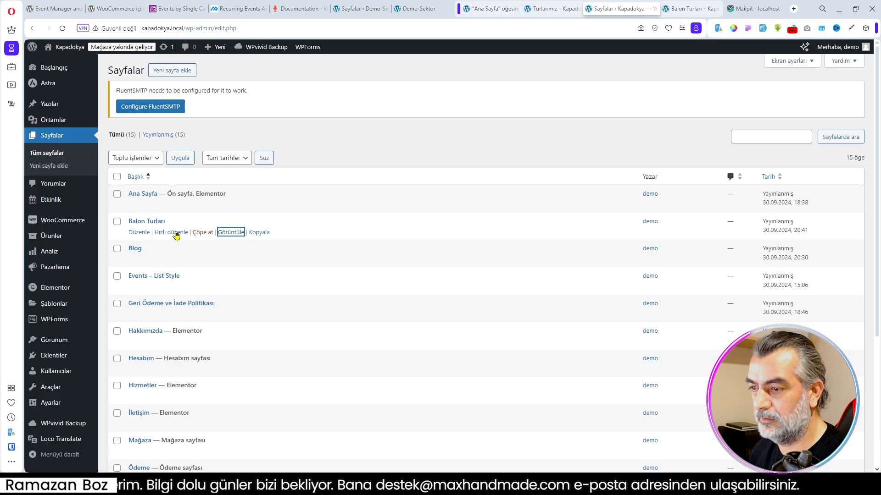
scroll(175, 235, down, 4)
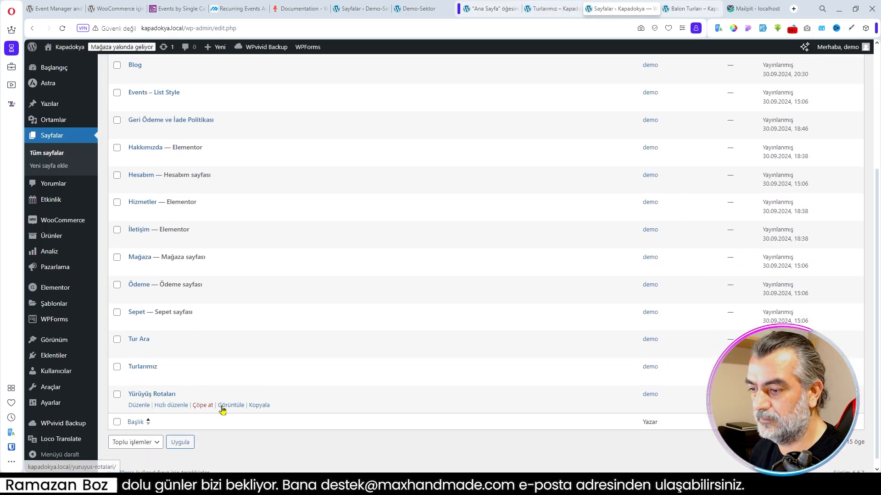
right_click(222, 407)
click(272, 298)
click(644, 10)
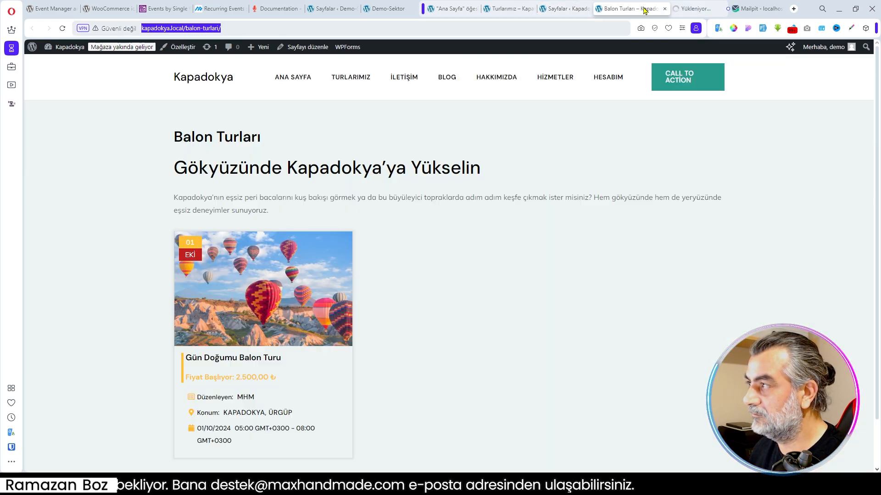
click(692, 9)
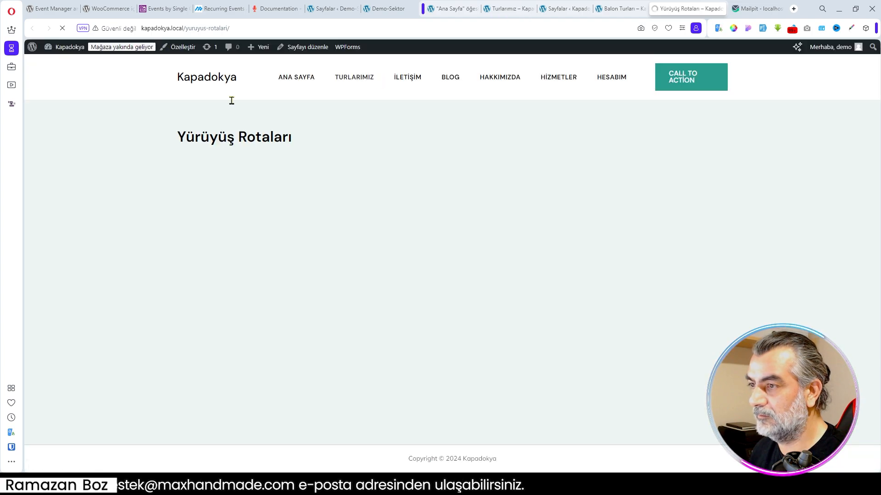
click(241, 29)
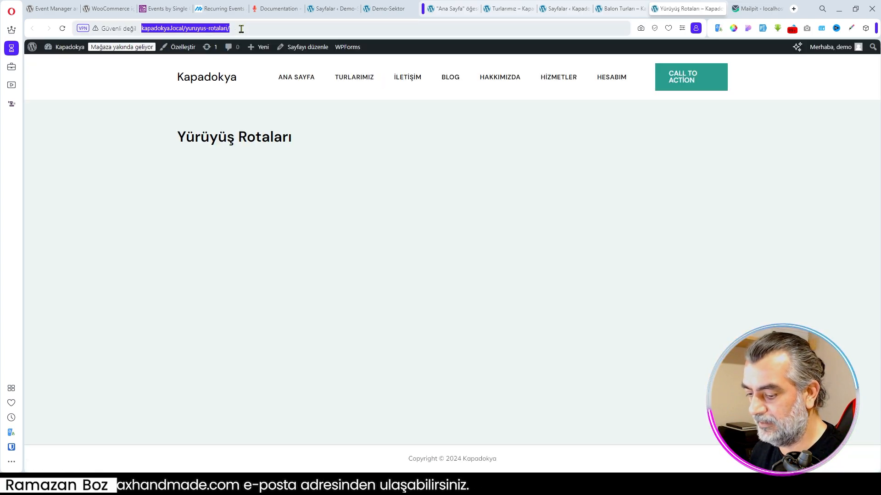
click(457, 10)
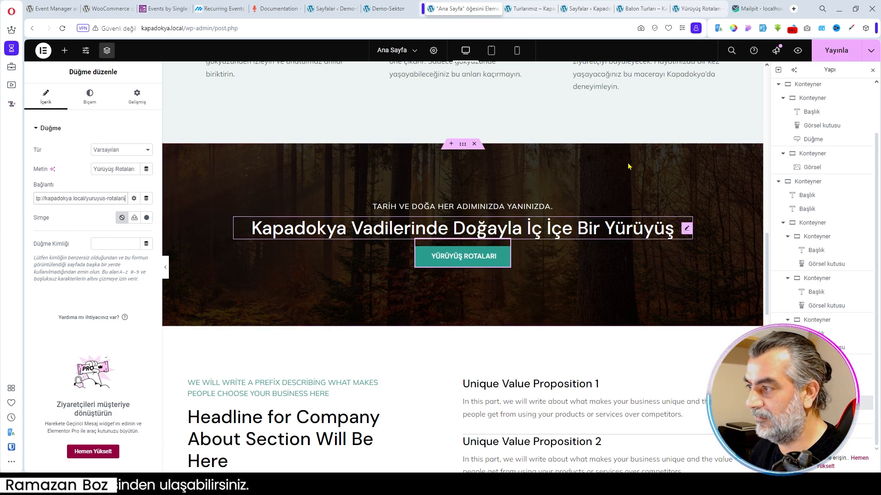
click(836, 50)
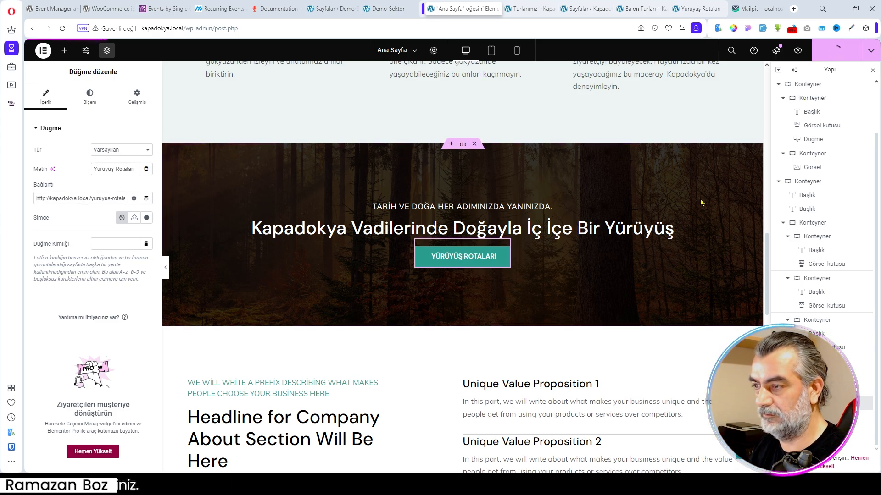
- Compare the middle call-to-action section with the Demo-Sektor home page and open its container's background style settings
scroll(599, 288, down, 4)
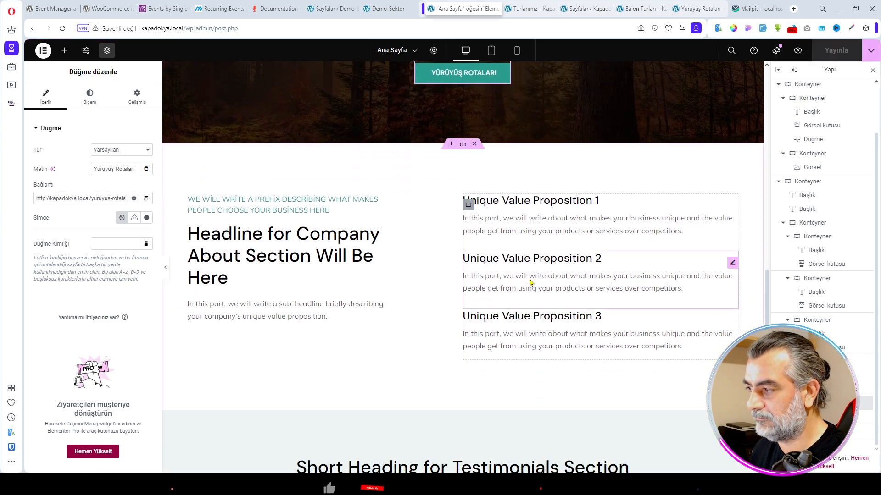
click(385, 9)
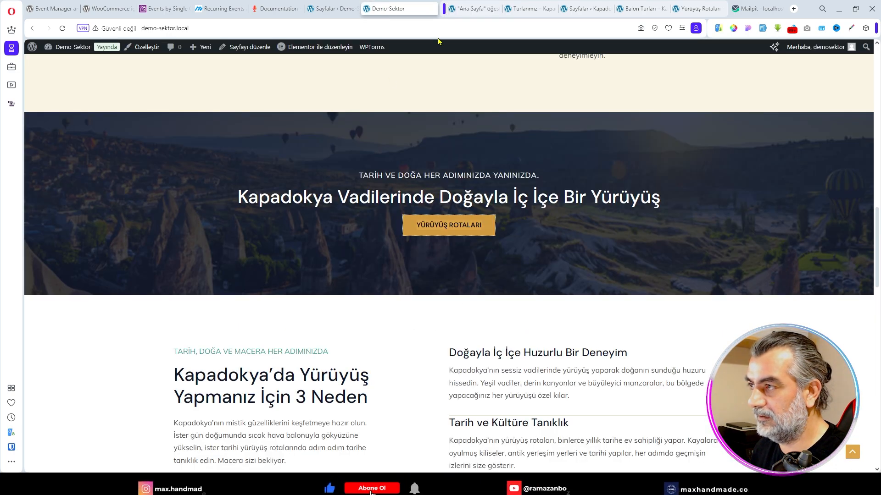
click(472, 9)
scroll(468, 211, up, 4)
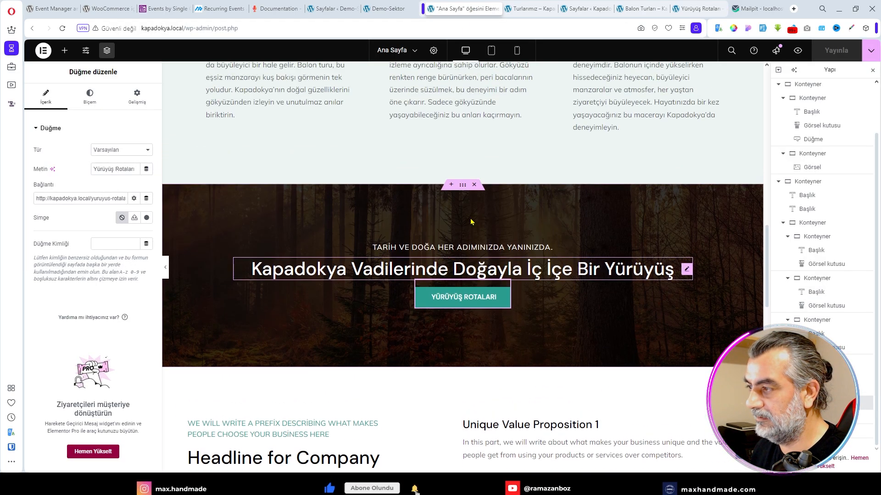
click(392, 9)
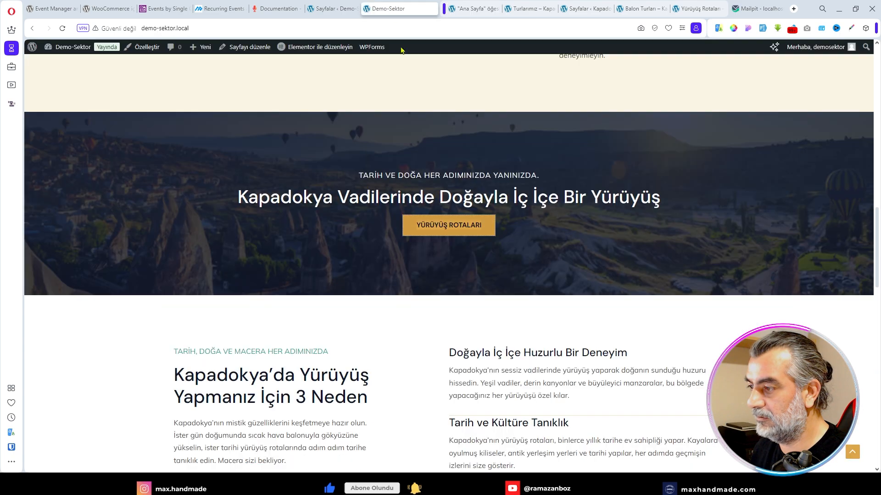
click(473, 8)
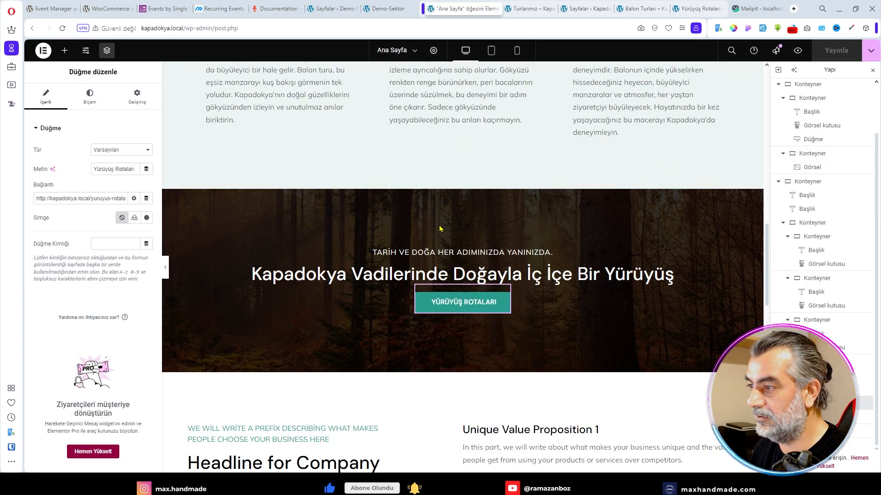
click(465, 191)
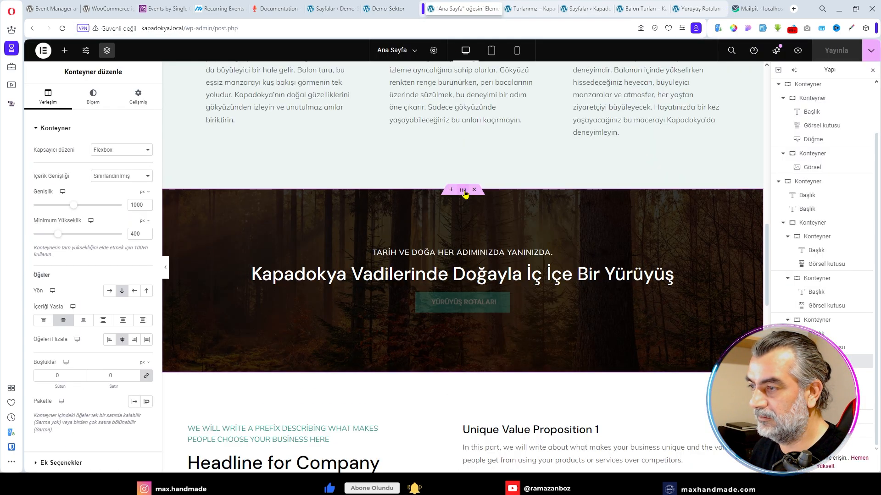
click(93, 96)
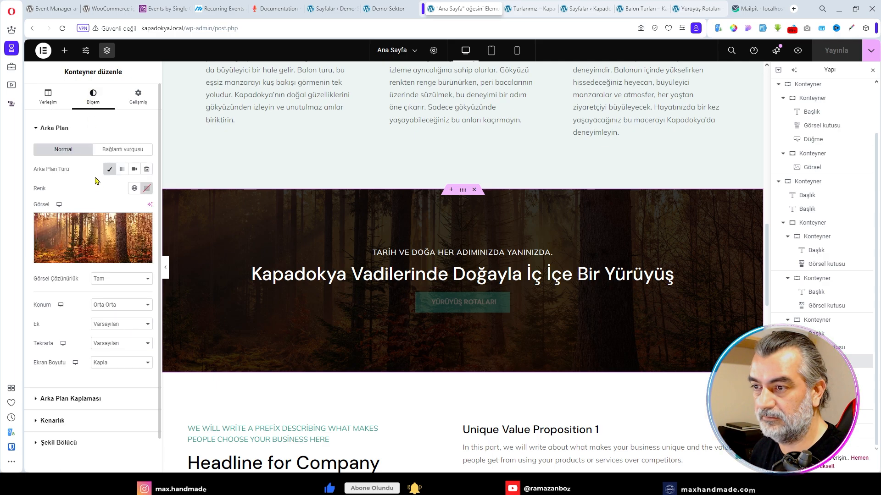
- Set kapadokya05.jpg from the media library as the middle call-to-action section's background image
click(87, 258)
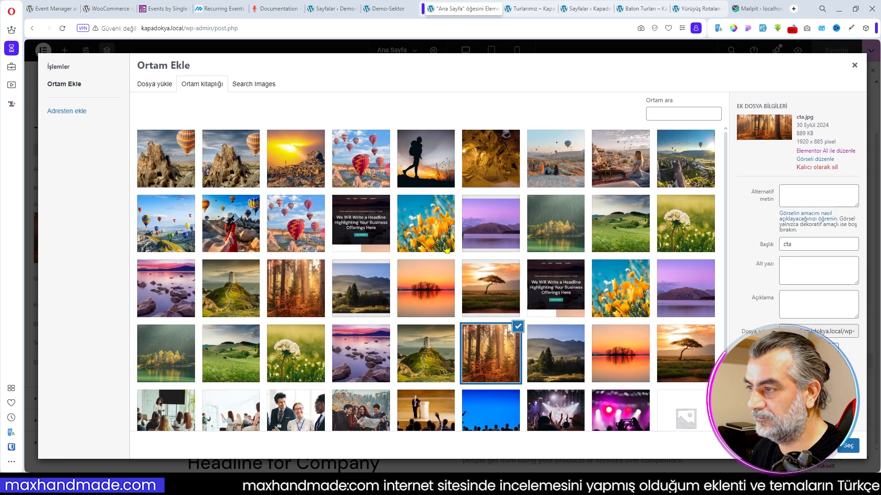
click(163, 233)
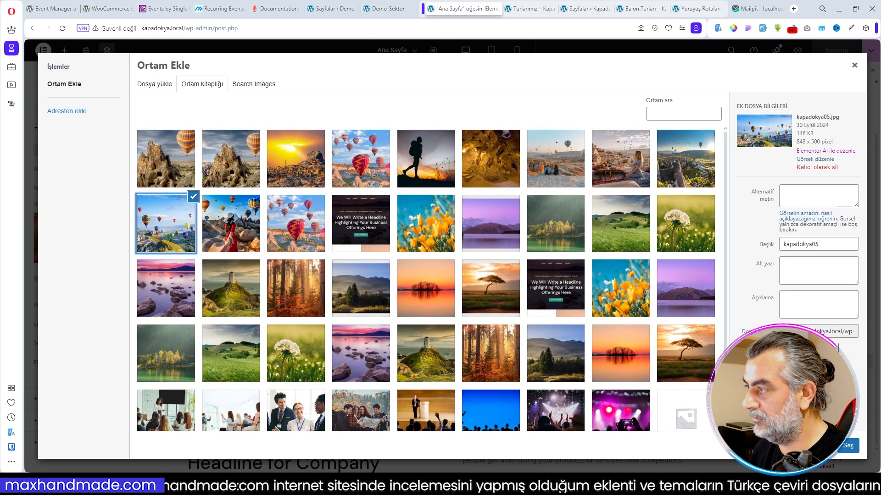
click(685, 172)
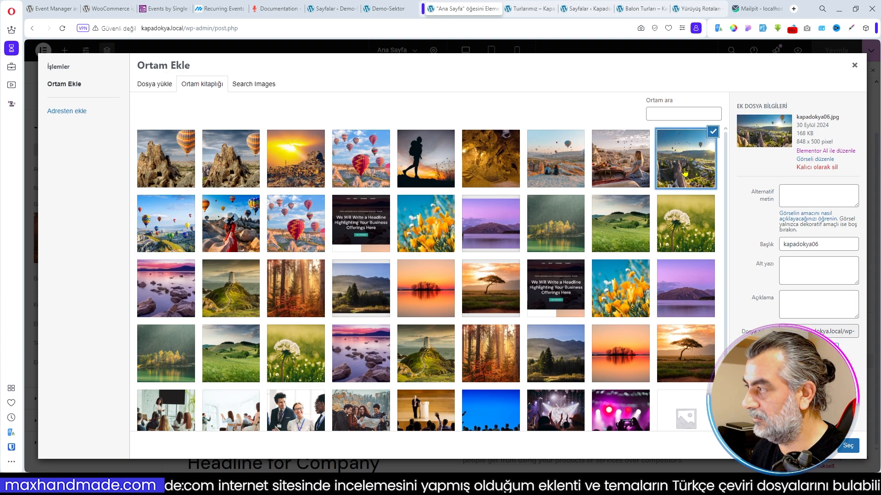
click(175, 250)
click(848, 446)
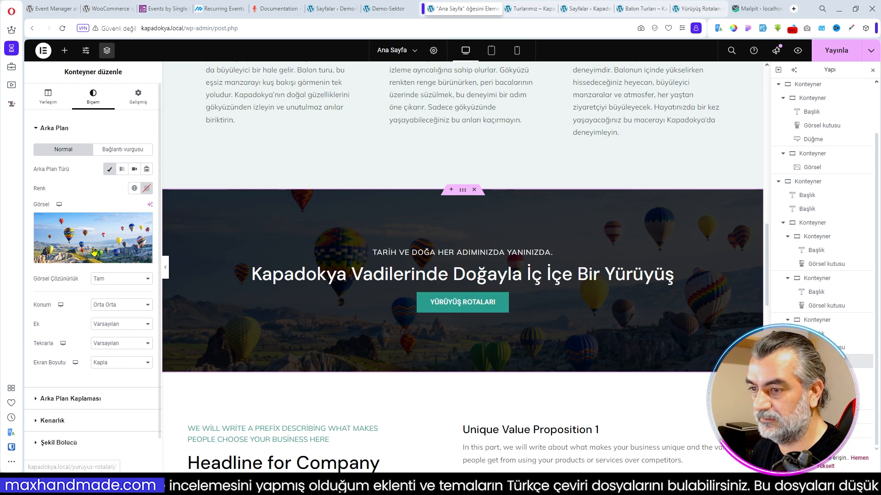
- Set the middle call-to-action section's background image to doga_yuruyusleri03.webp with its position at Üst Orta
click(77, 260)
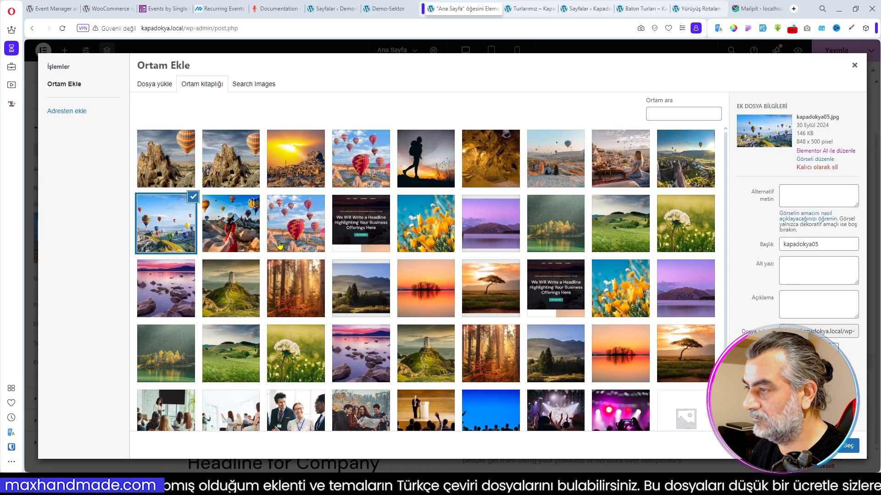
click(226, 243)
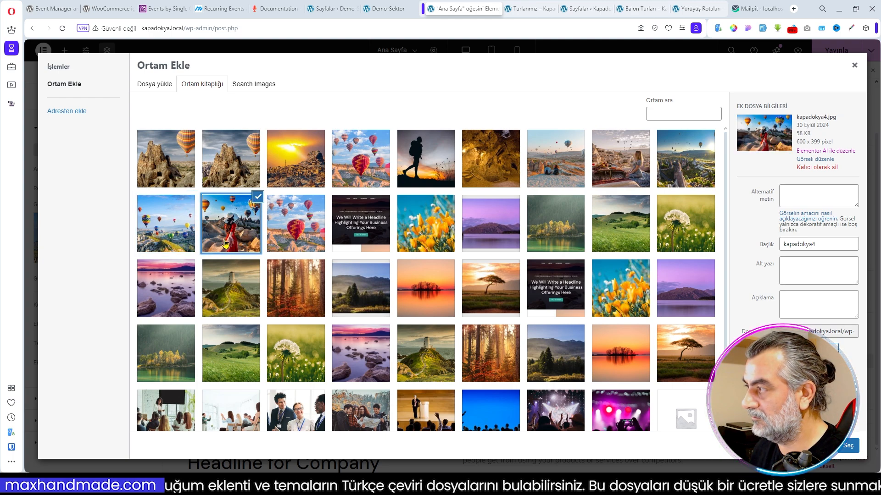
click(432, 174)
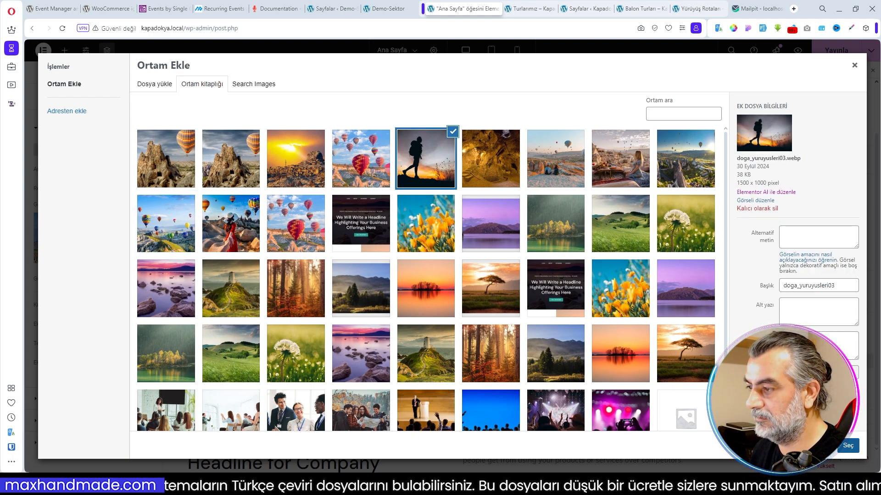
click(849, 447)
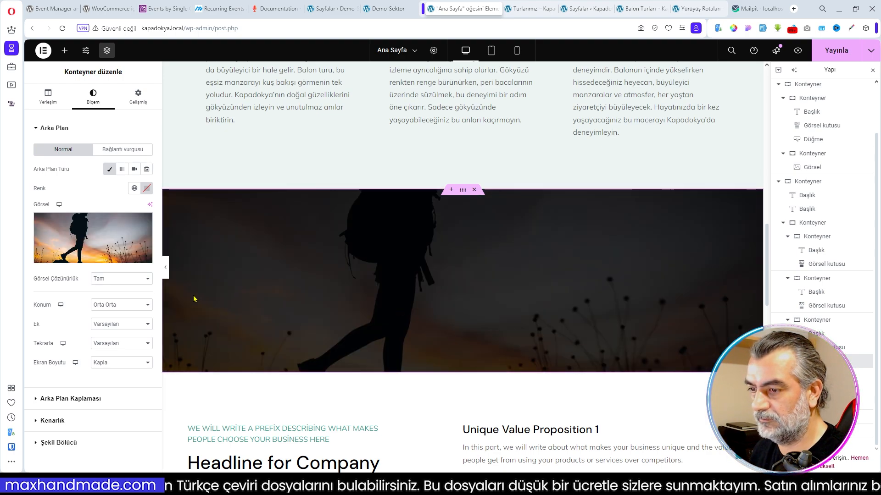
click(111, 306)
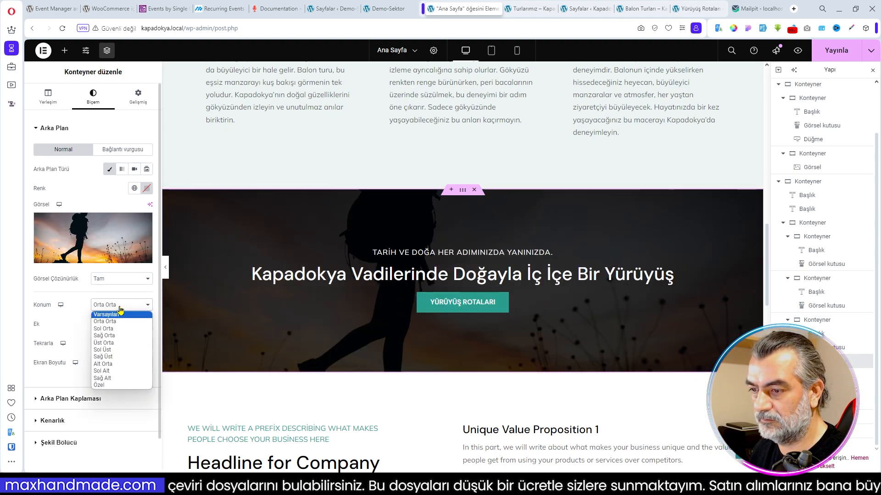
click(116, 344)
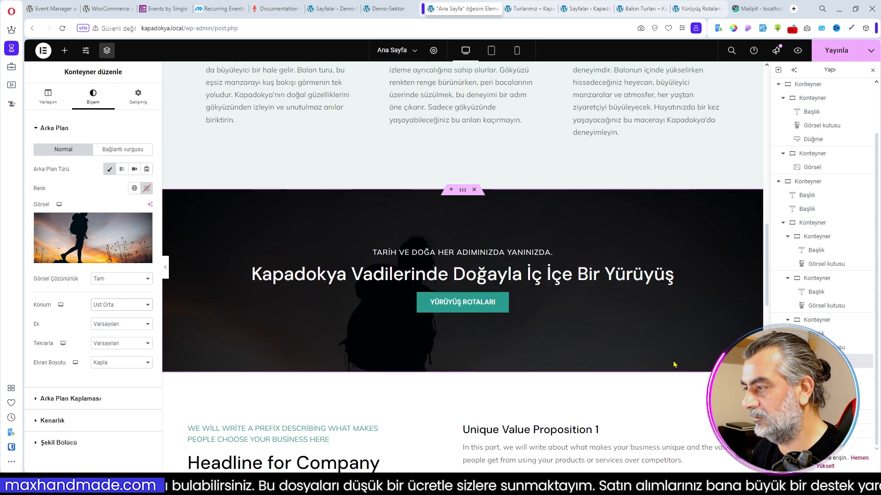
- Replace the company about section's headline with the Demo-Sektor text "Kapadokya'da Yürüyüş Yapmanız İçin 3 Neden"
scroll(667, 361, down, 3)
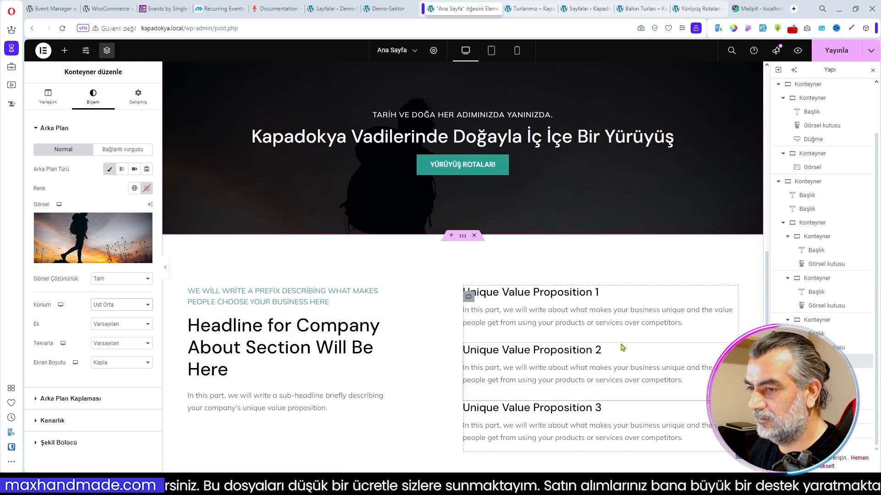
scroll(622, 347, down, 1)
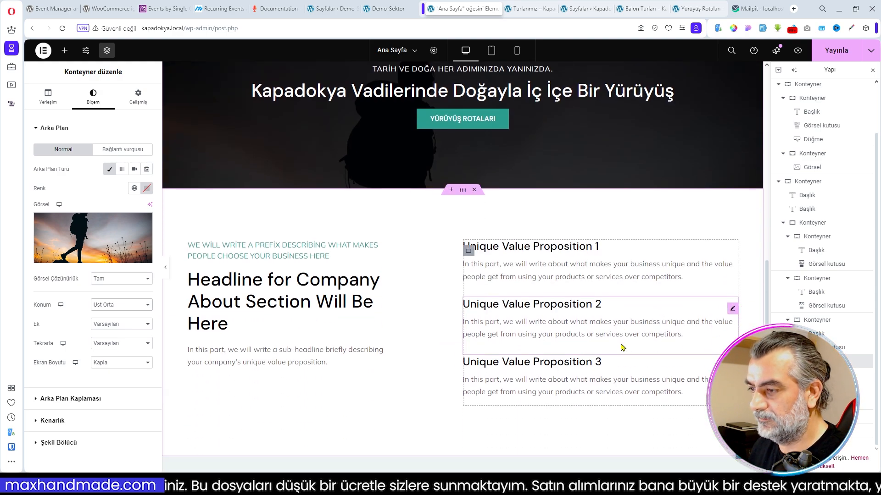
click(388, 9)
scroll(390, 273, down, 4)
drag(177, 191, 385, 218)
key(ctrl+c)
key(ctrl+Tab)
key(ctrl+v)
- Replace the description under the 3 Neden headline with the matching Demo-Sektor paragraph
click(385, 10)
drag(175, 240, 286, 277)
click(459, 9)
triple_click(119, 276)
key(ctrl+v)
- Replace the prefix above the 3 Neden headline with "Tarih, Doğa ve Macera Her Adımınızda" from the Demo-Sektor home page
click(384, 12)
drag(174, 168, 329, 168)
click(453, 13)
click(284, 251)
triple_click(122, 176)
key(ctrl+v)
click(339, 285)
- Change the Unique Value Proposition 1 title to the Demo-Sektor text "Doğayla İç İçe Huzurlu Bir Deneyim"
click(396, 13)
drag(449, 170, 632, 174)
click(473, 10)
click(509, 263)
triple_click(88, 230)
key(ctrl+v)
- Replace the Doğayla İç İçe Huzurlu Bir Deneyim box's description with the matching Demo-Sektor paragraph
click(404, 9)
drag(570, 213, 449, 187)
click(461, 10)
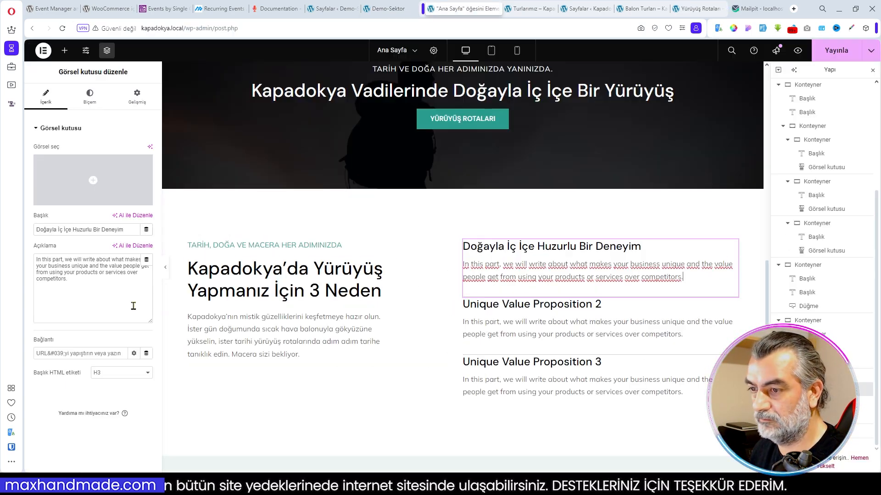
triple_click(108, 276)
key(ctrl+v)
- Change the Unique Value Proposition 2 title to the Demo-Sektor text "Tarih ve Kültüre Tanıklık"
click(395, 10)
drag(449, 238, 572, 240)
click(463, 10)
click(509, 321)
triple_click(87, 230)
key(ctrl+v)
- Replace the Tarih ve Kültüre Tanıklık box's description with the matching Demo-Sektor paragraph
click(388, 9)
drag(449, 255, 516, 283)
key(ctrl+c)
click(472, 9)
triple_click(137, 289)
key(ctrl+v)
- Change the Unique Value Proposition 3 title to the Demo-Sektor text "Her Seviyeye Uygun Rotalar"
click(388, 8)
drag(448, 310, 589, 310)
key(ctrl+c)
click(473, 9)
click(509, 395)
triple_click(115, 296)
key(ctrl+v)
triple_click(87, 230)
key(ctrl+v)
- Replace the Her Seviyeye Uygun Rotalar box's description with the matching Demo-Sektor paragraph
click(387, 8)
drag(495, 364, 449, 324)
key(ctrl+c)
click(473, 9)
triple_click(92, 289)
key(ctrl+v)
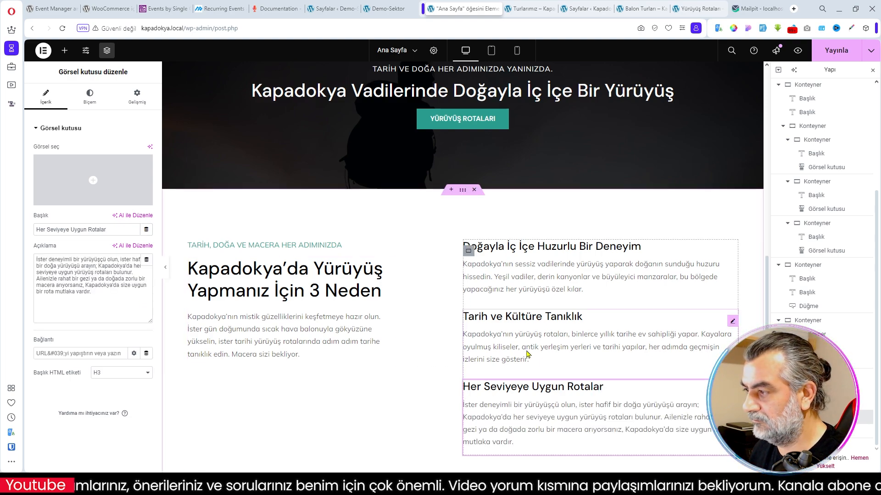
click(526, 354)
- Replace the testimonials section's heading with "Kapadokya'da Balon ve Yürüyüş Turlarına Katılanların Yorumları" from the Demo-Sektor home page
scroll(438, 316, down, 3)
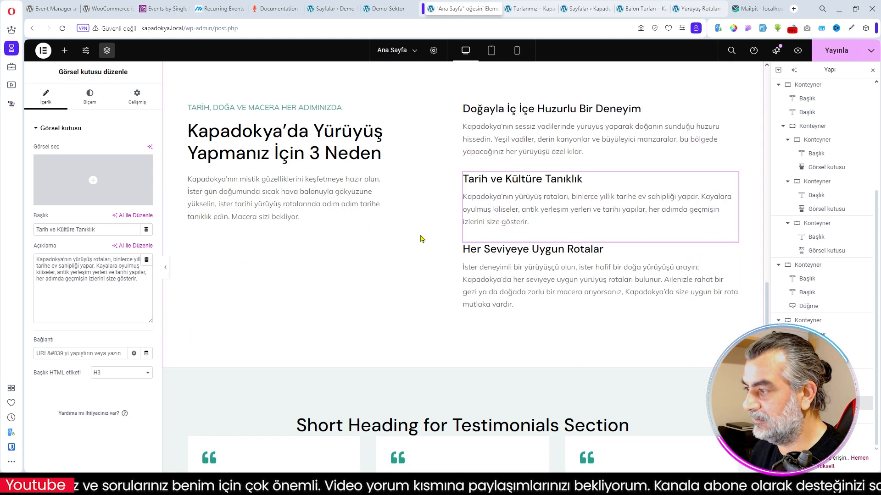
scroll(457, 253, down, 4)
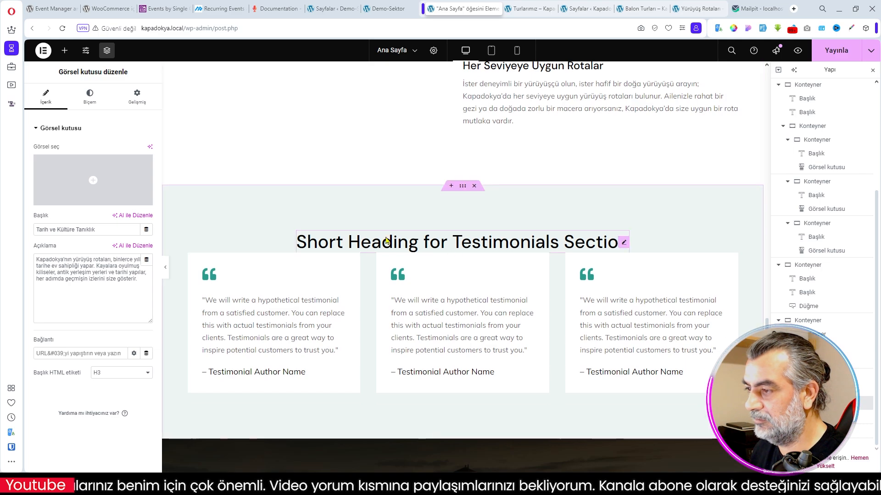
click(383, 8)
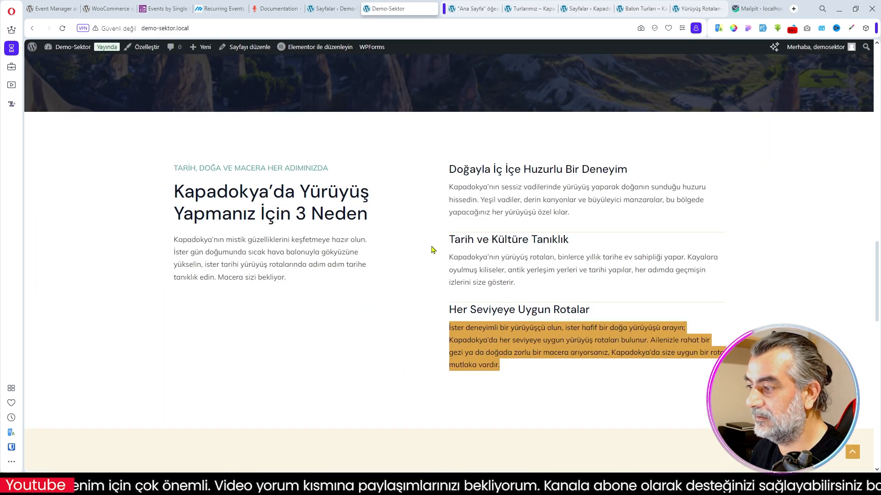
scroll(431, 249, down, 6)
click(330, 212)
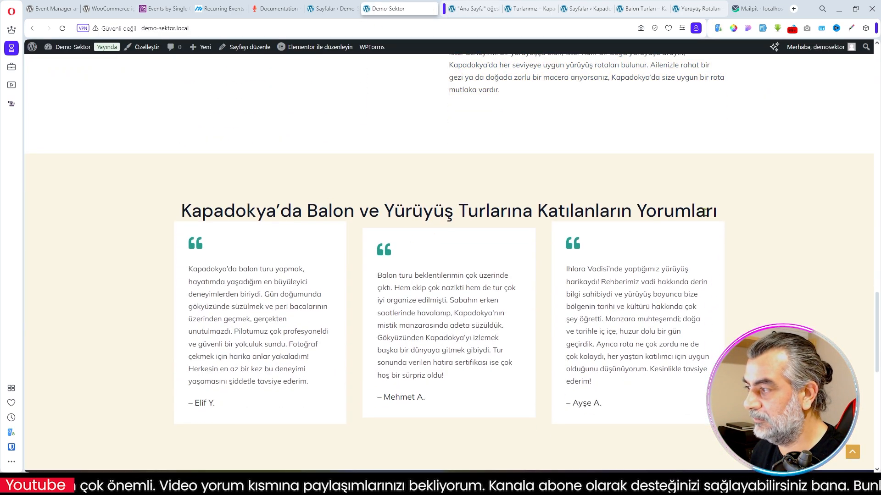
drag(721, 215, 188, 211)
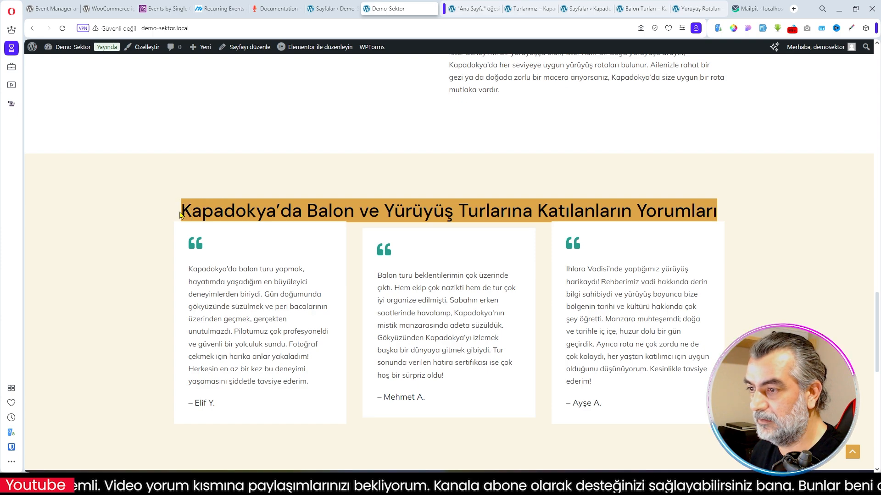
click(475, 8)
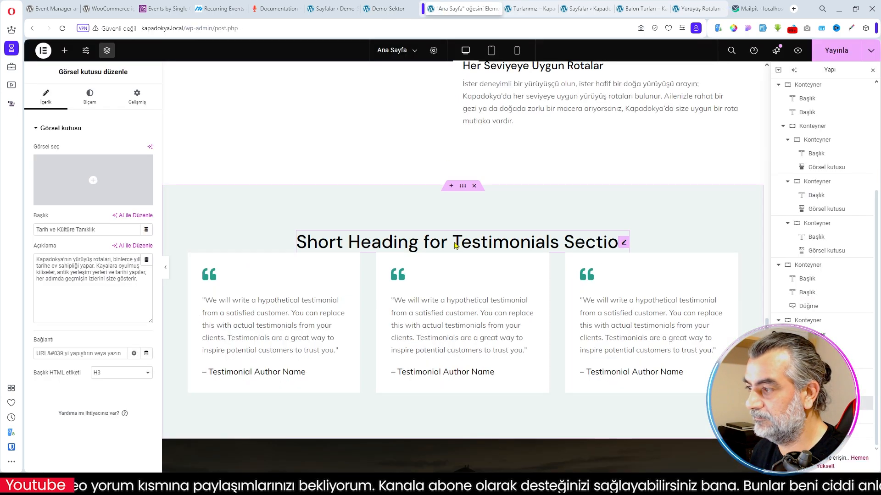
click(620, 241)
key(ctrl+a)
key(ctrl+v)
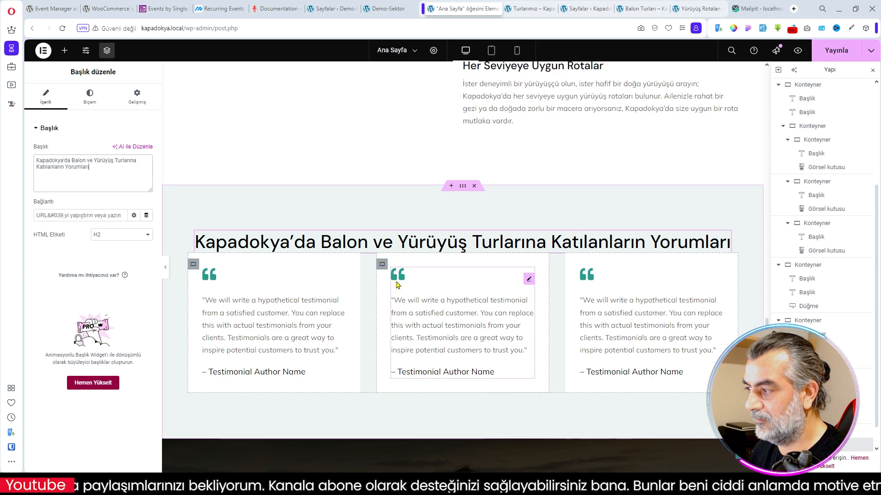
- Compare the lower sections of the home page with the testimonials, call to action and event carousel on the Demo-Sektor home page
scroll(321, 305, down, 1)
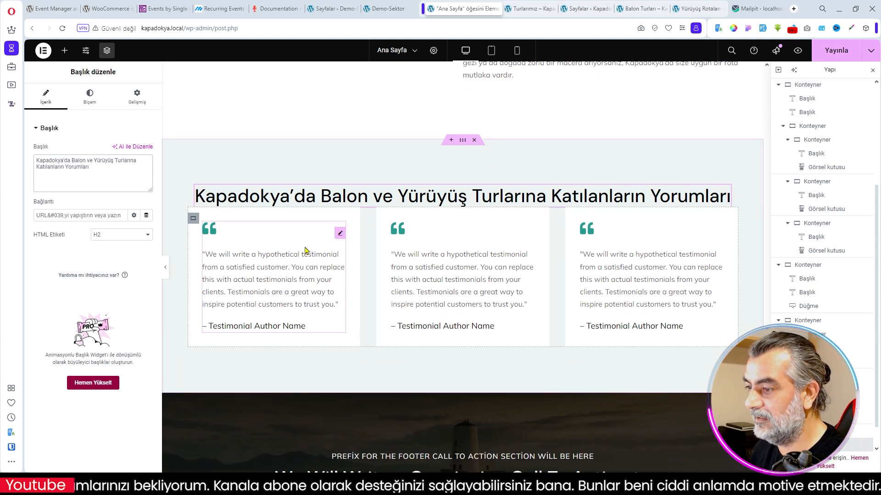
scroll(392, 324, down, 1)
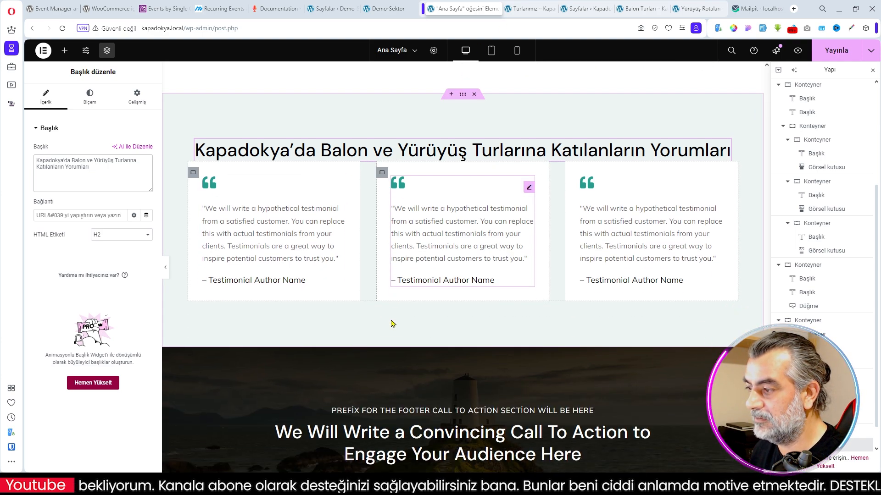
scroll(478, 197, down, 5)
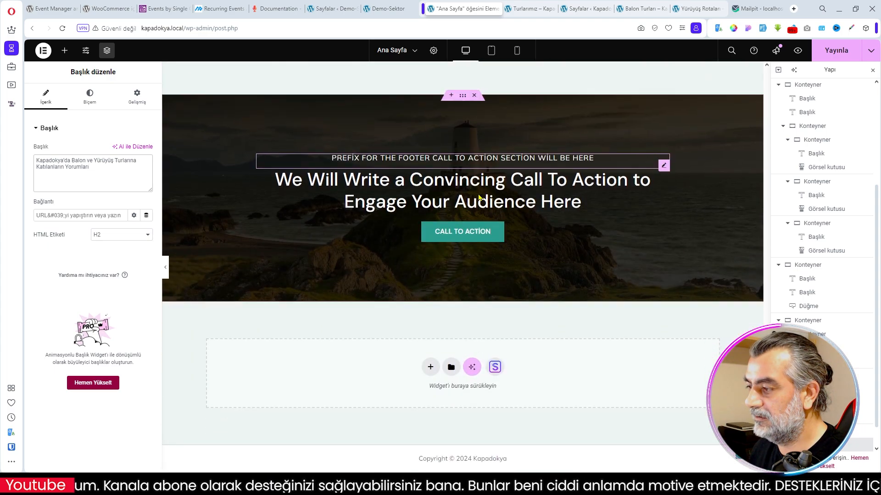
scroll(478, 197, up, 4)
click(391, 9)
scroll(487, 262, down, 3)
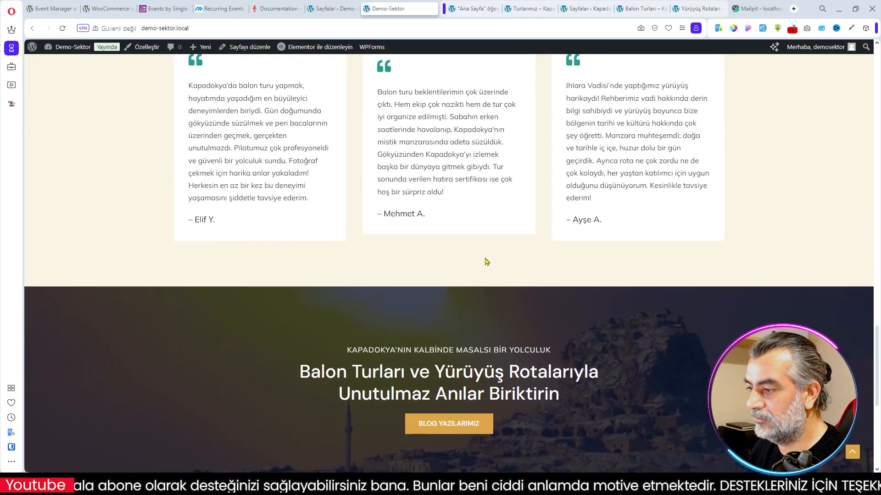
scroll(487, 262, down, 5)
scroll(322, 359, down, 2)
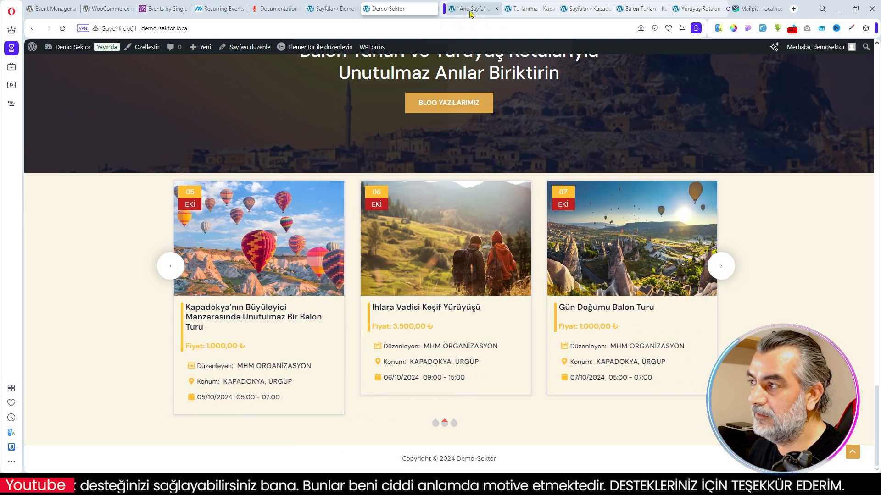
click(469, 12)
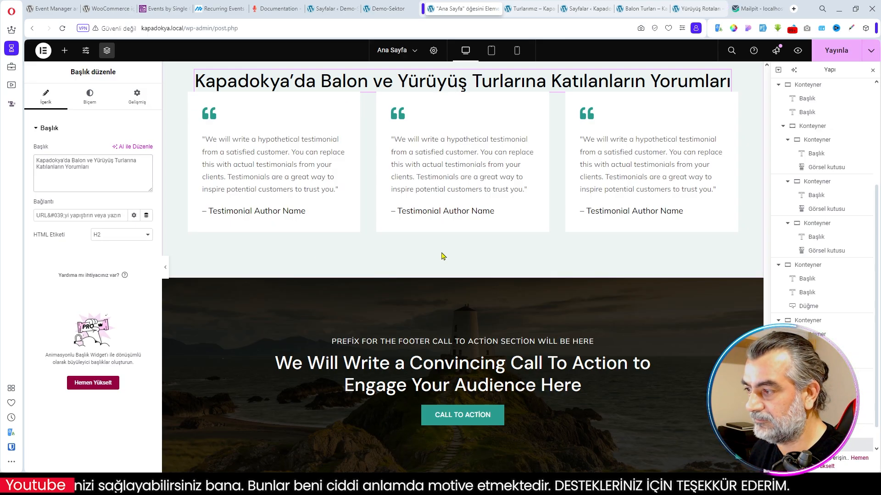
- Add a single-column Flexbox container with downward direction below the footer call-to-action section of the home page
scroll(444, 255, down, 4)
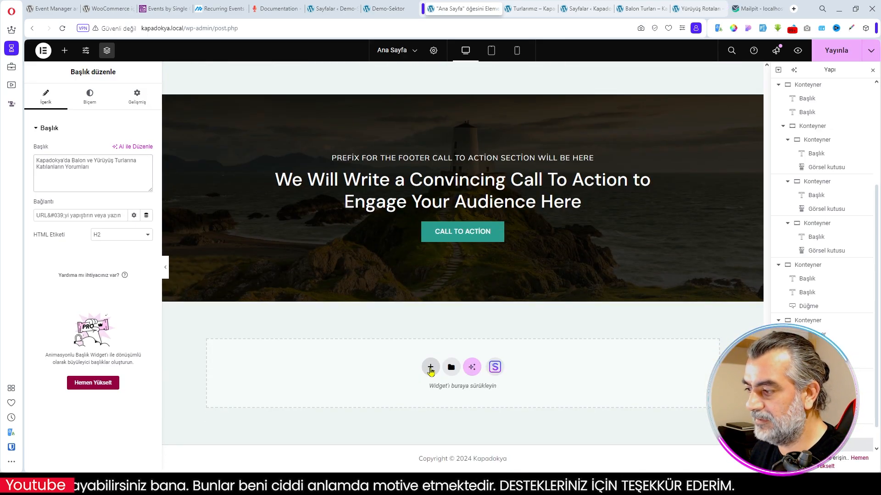
click(431, 367)
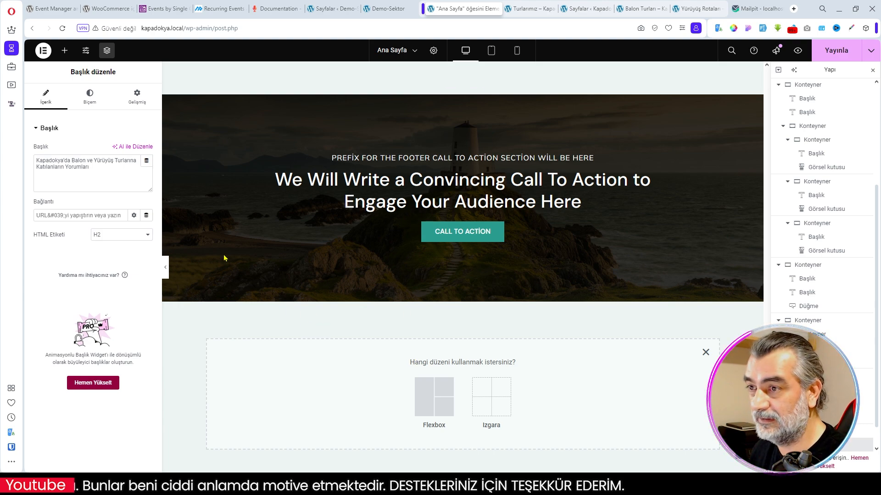
click(65, 52)
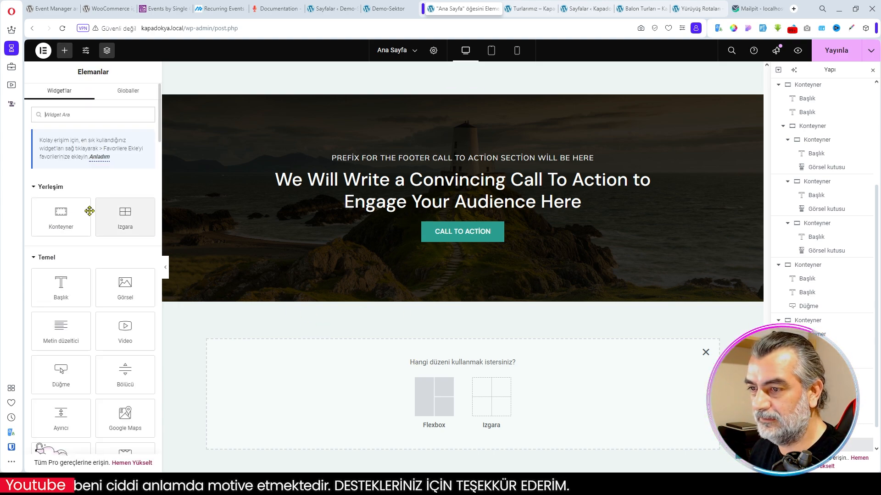
click(46, 258)
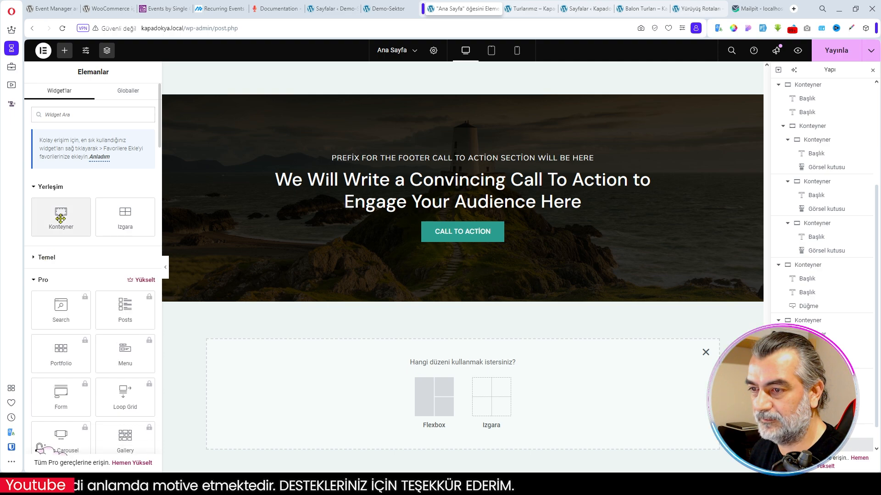
click(421, 399)
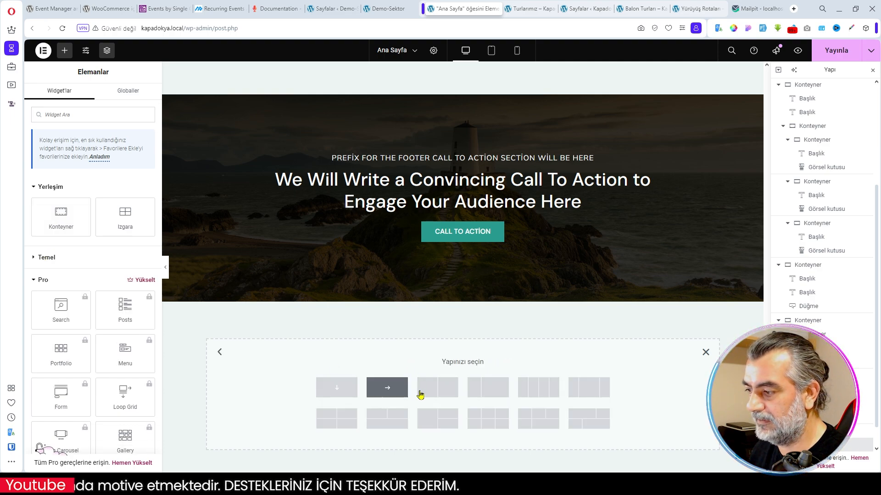
click(356, 390)
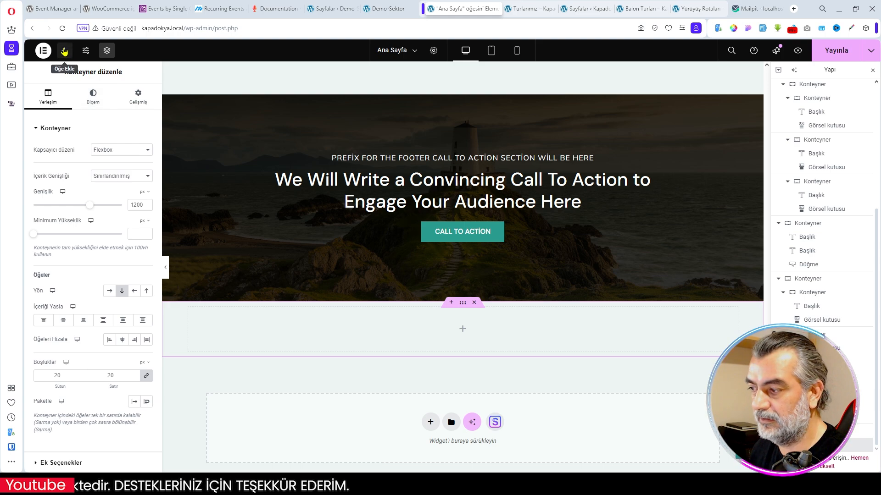
- Look through the Event Manager For Woocommerce widgets available in Elementor
click(65, 52)
click(42, 281)
click(45, 305)
scroll(104, 308, down, 2)
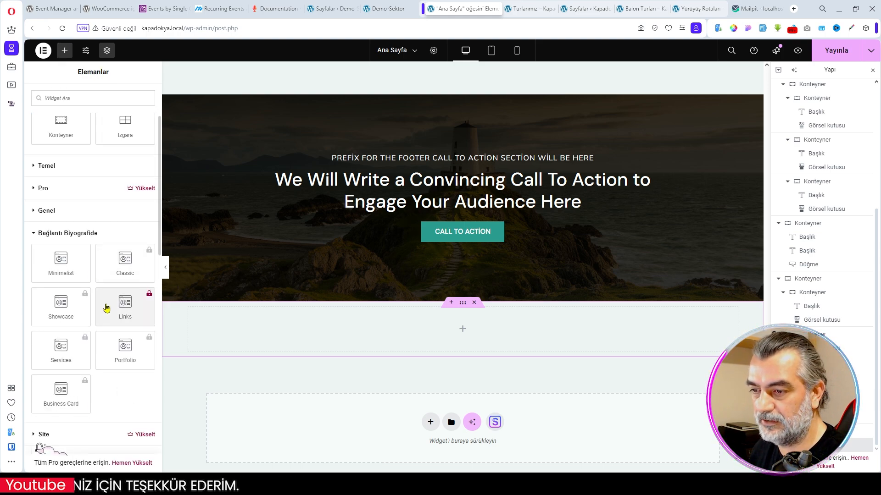
click(76, 238)
scroll(70, 285, down, 3)
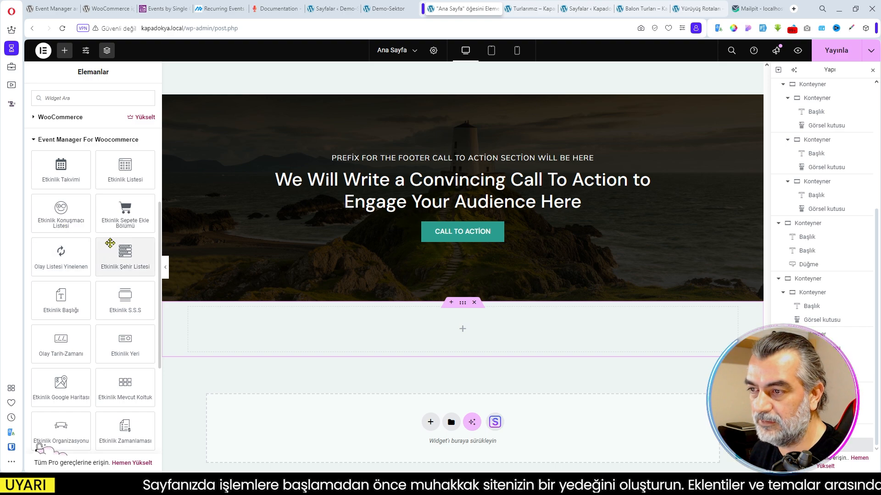
scroll(96, 337, down, 2)
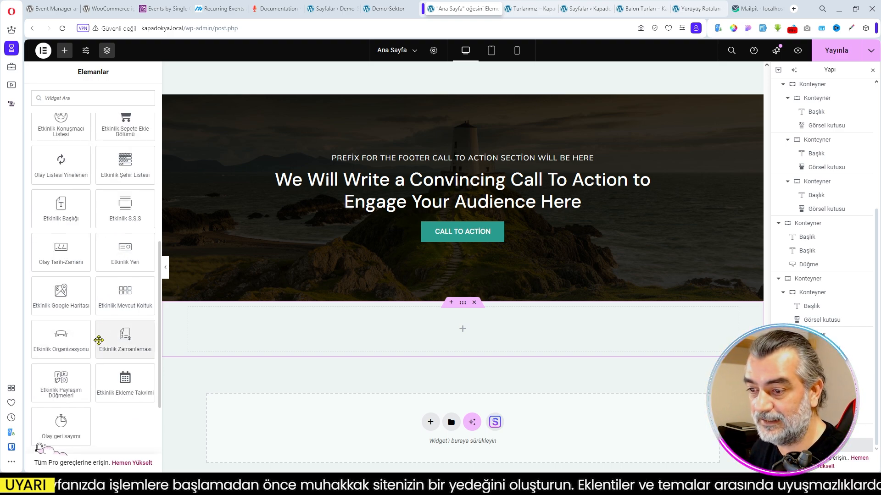
scroll(95, 367, down, 2)
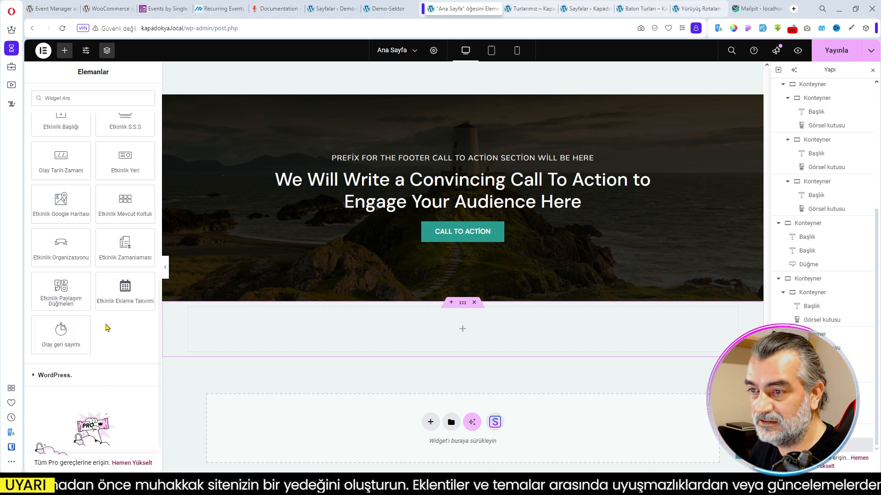
scroll(110, 325, up, 2)
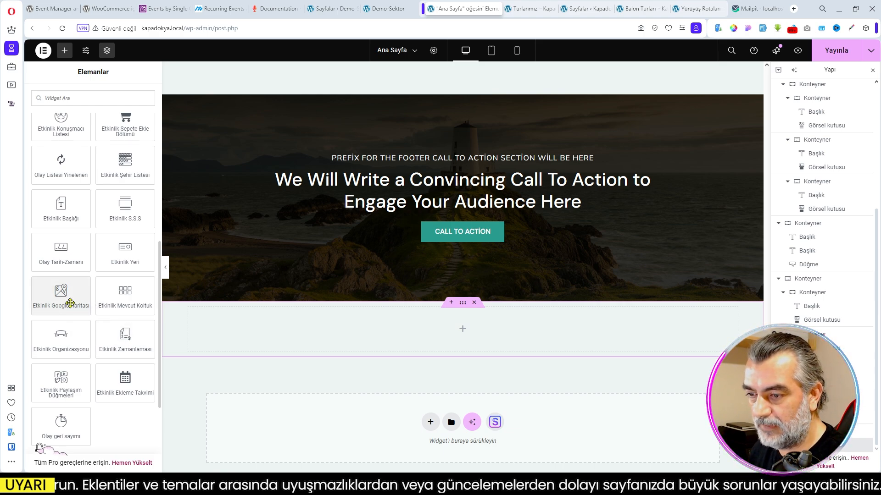
scroll(69, 302, up, 3)
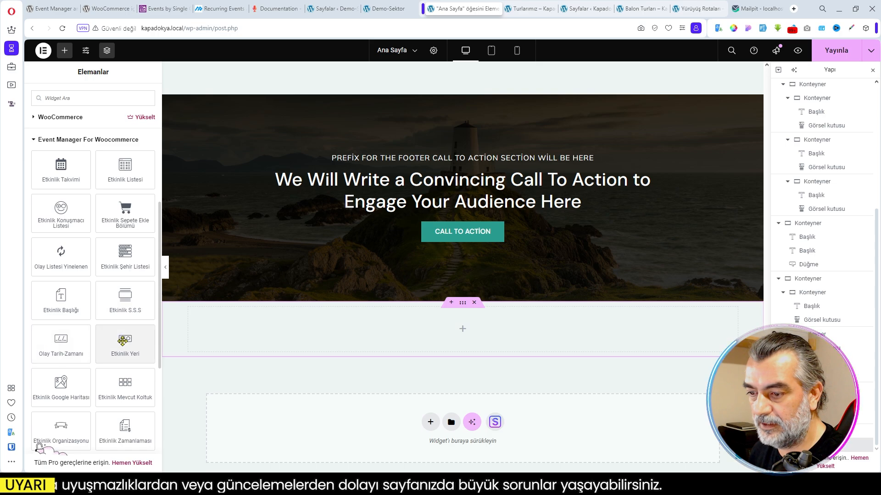
scroll(123, 341, down, 1)
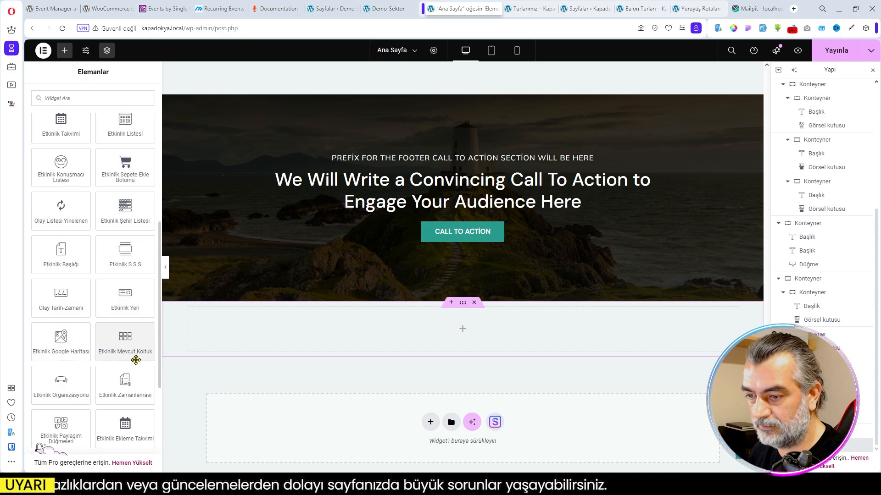
scroll(136, 363, down, 1)
scroll(138, 350, down, 2)
scroll(356, 269, down, 1)
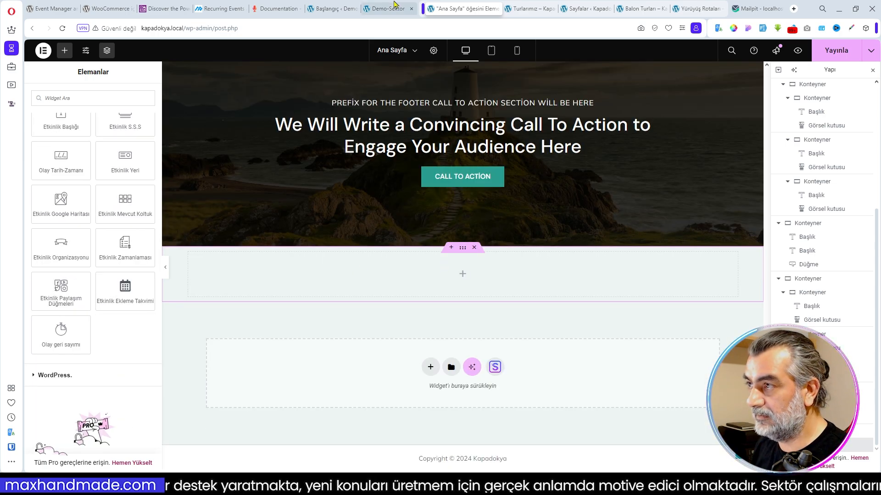
- Copy the event list shortcode from the Events – Carousel Style demo page on the WpEvently site
click(393, 5)
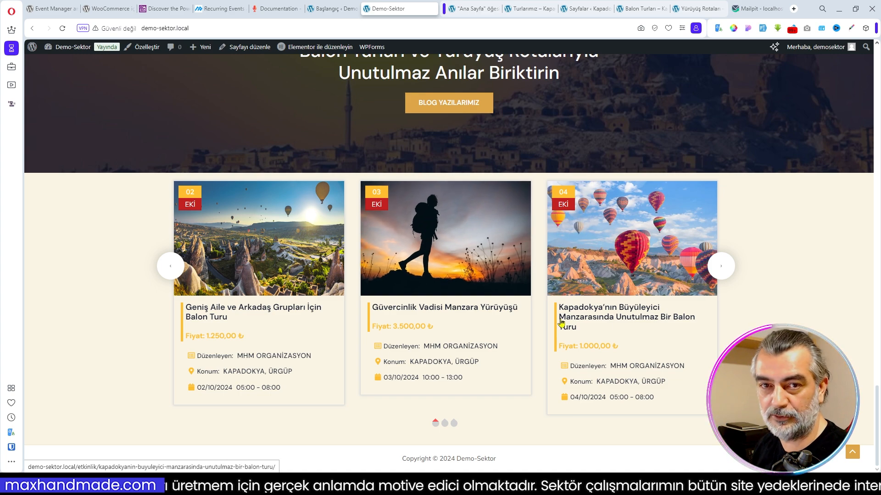
click(476, 13)
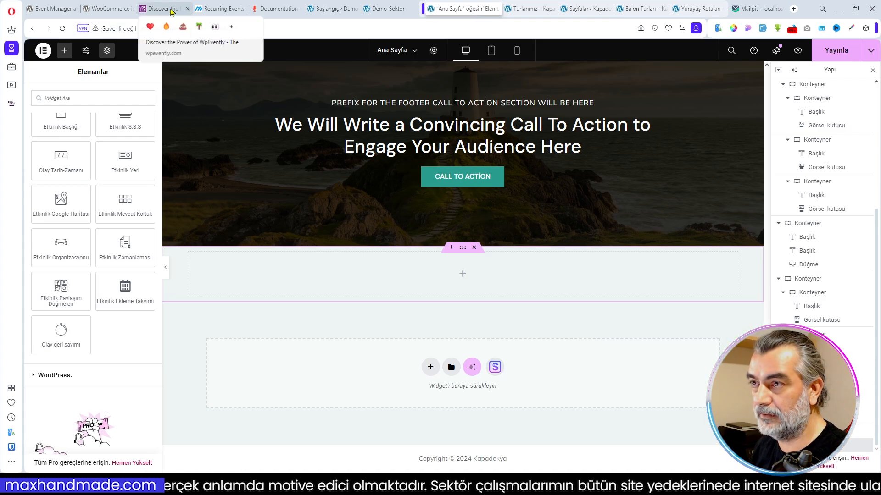
click(172, 10)
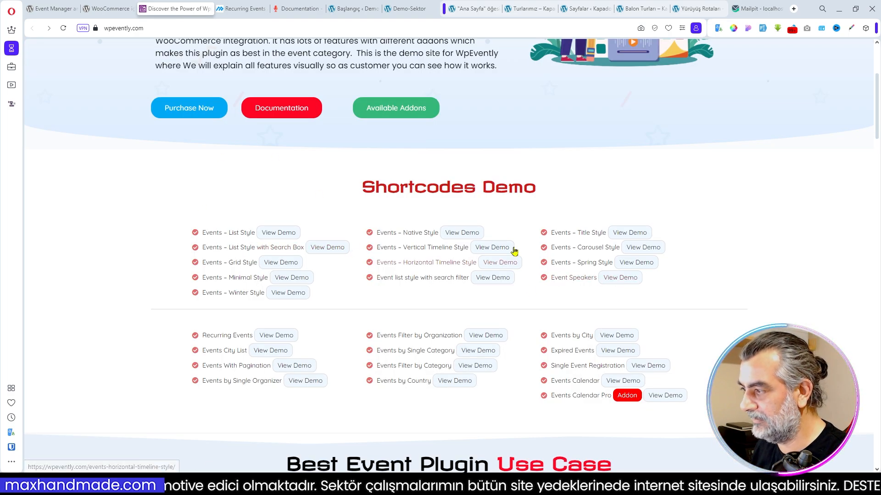
click(641, 251)
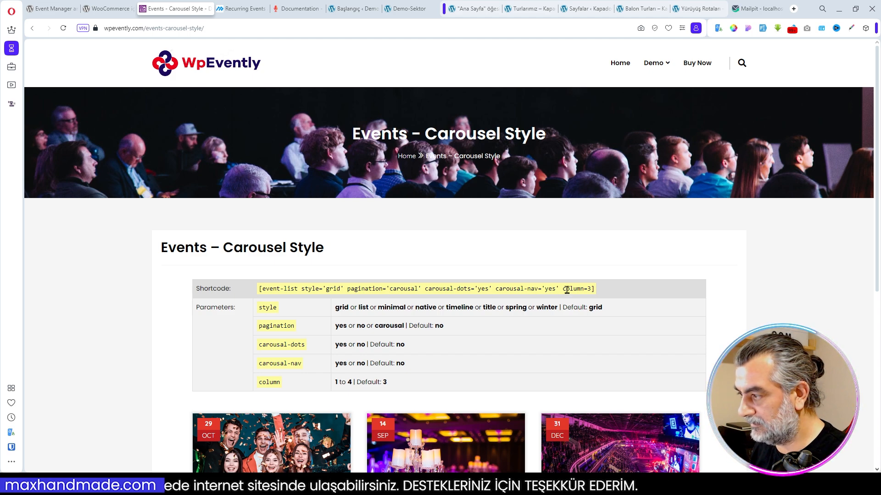
drag(595, 290, 259, 299)
key(ctrl+c)
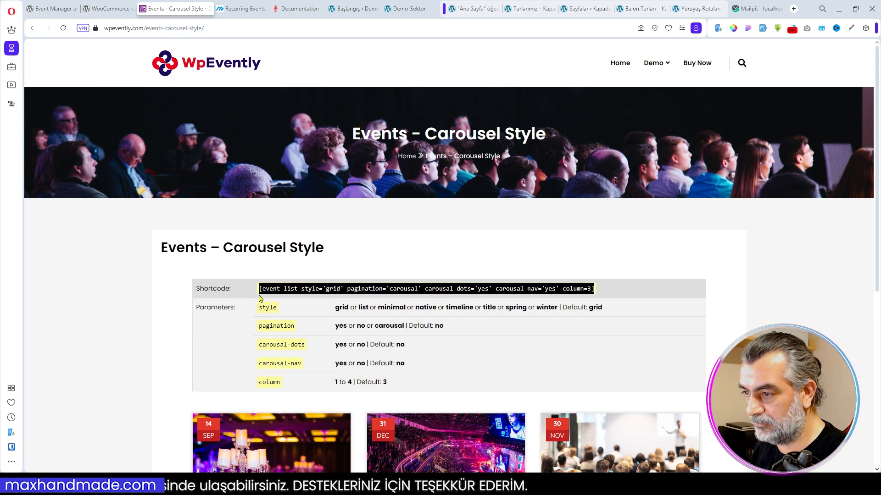
scroll(260, 298, down, 4)
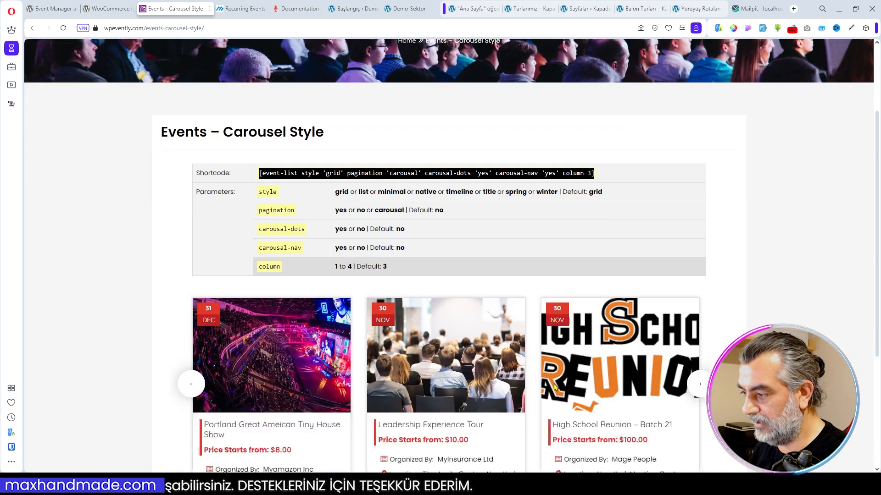
scroll(397, 369, down, 2)
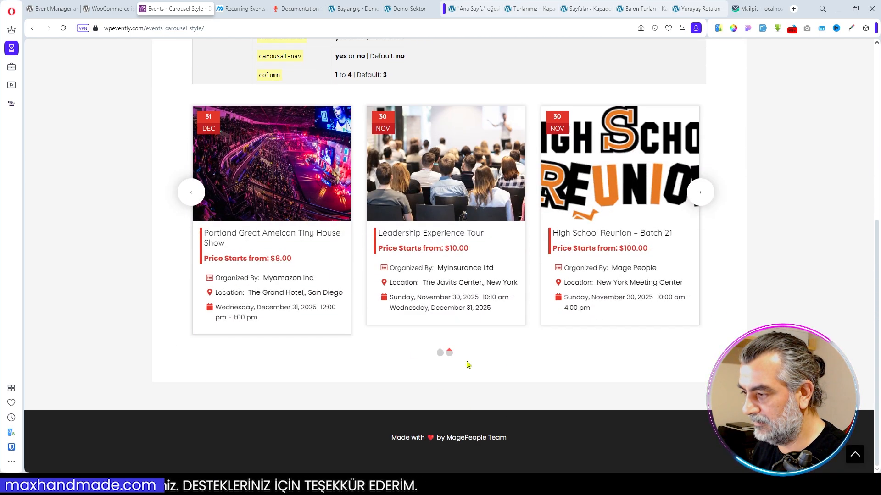
scroll(479, 138, up, 4)
- Add a Kısa kod widget with [event-list style='grid' pagination='carousal' carousal-dots='yes' carousal-nav='yes' column=3] to the new container and publish the home page
click(466, 9)
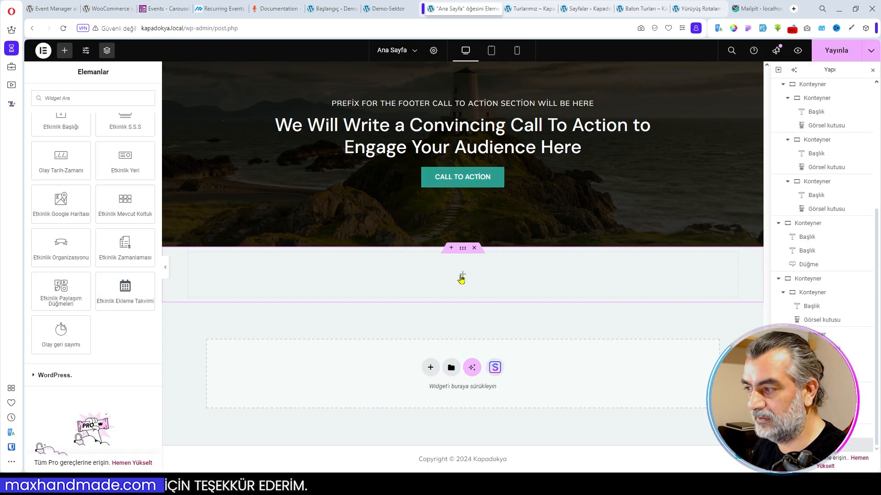
click(95, 96)
text(kısa)
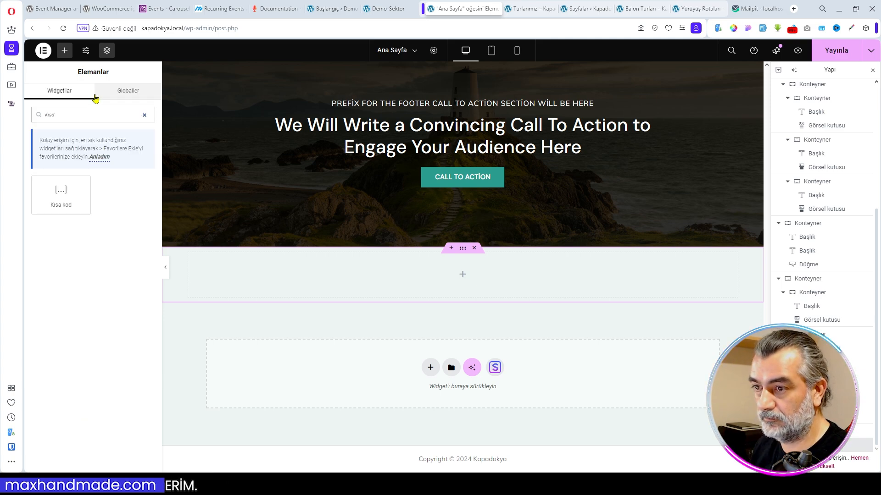
click(61, 191)
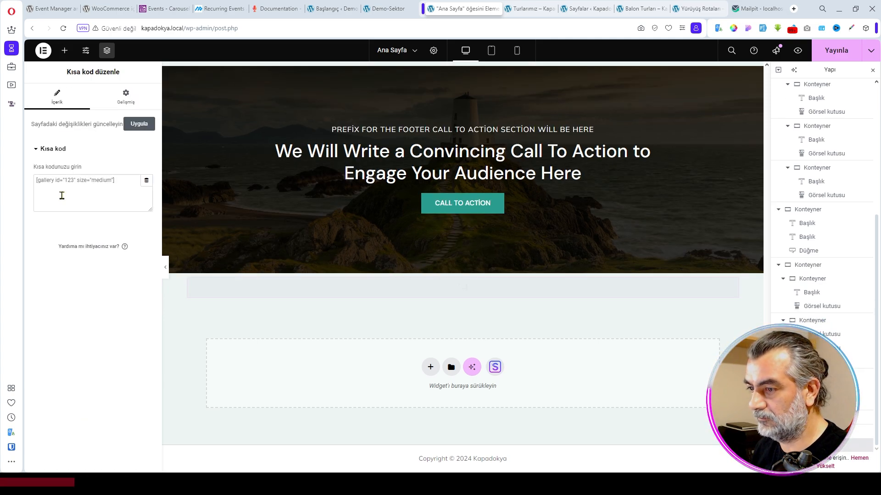
click(106, 198)
key(ctrl+v)
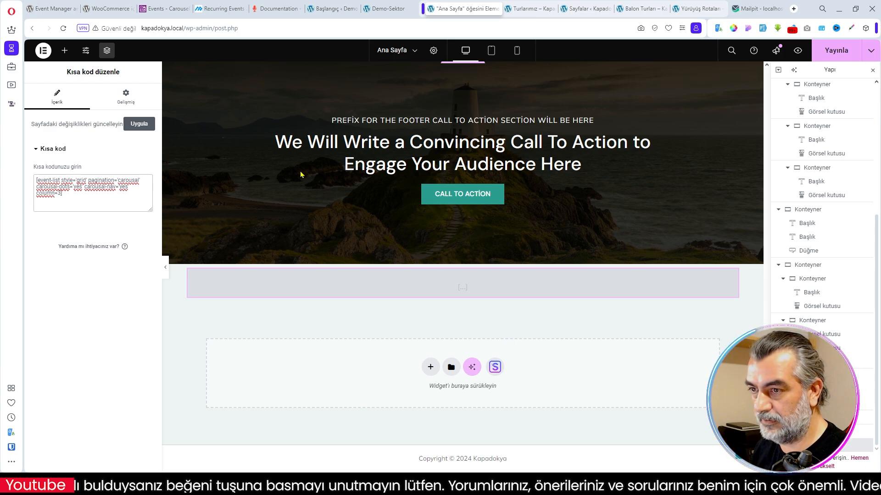
click(837, 51)
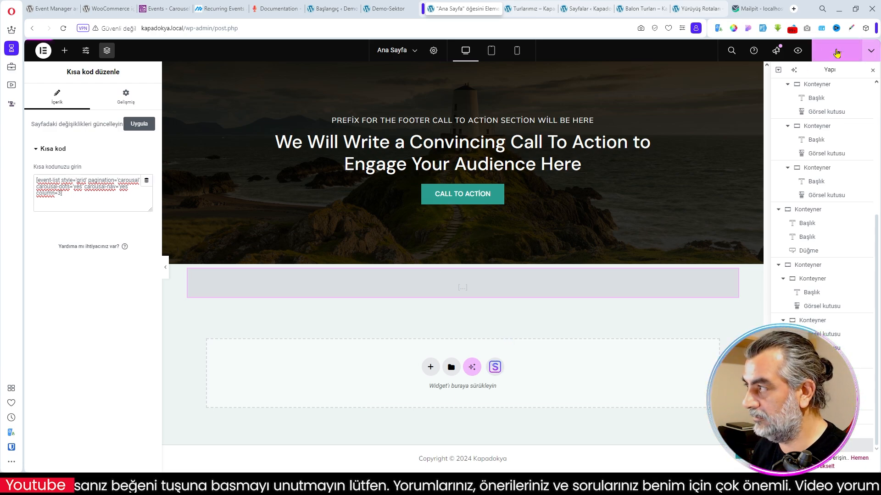
- Open the live Kapadokya home page and check the event carousel below the call-to-action section
click(520, 8)
click(303, 78)
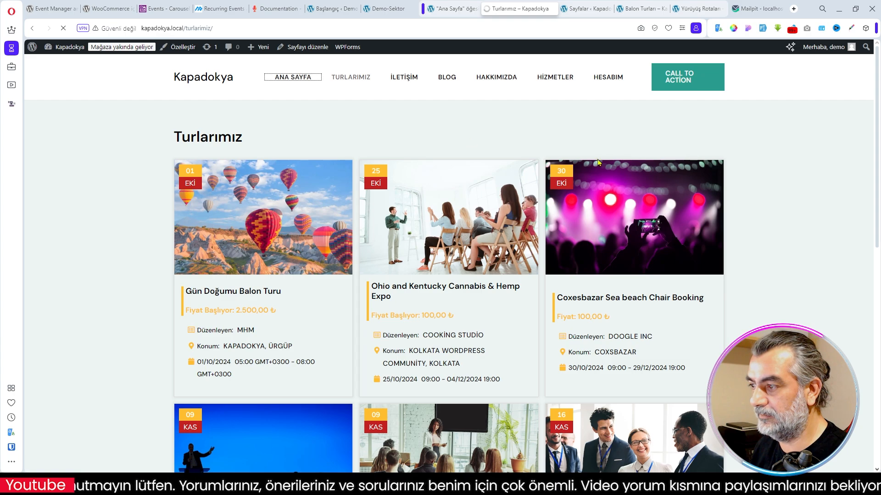
scroll(358, 409, down, 1)
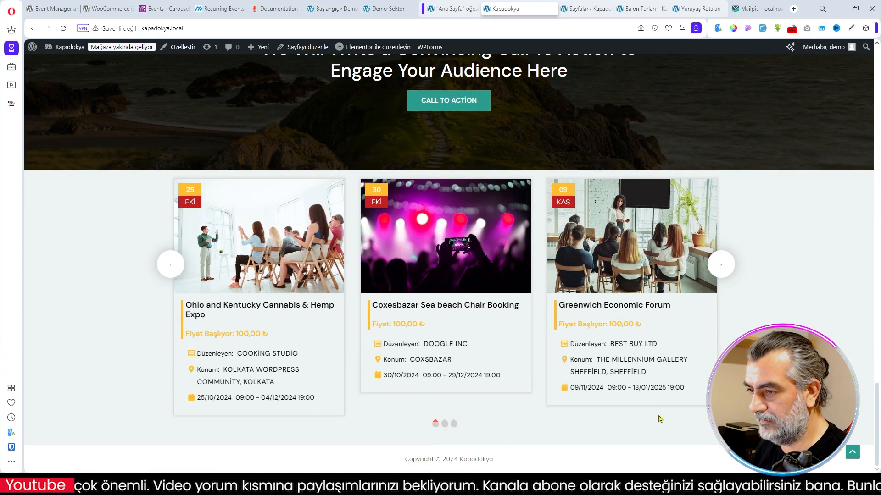
scroll(472, 340, up, 20)
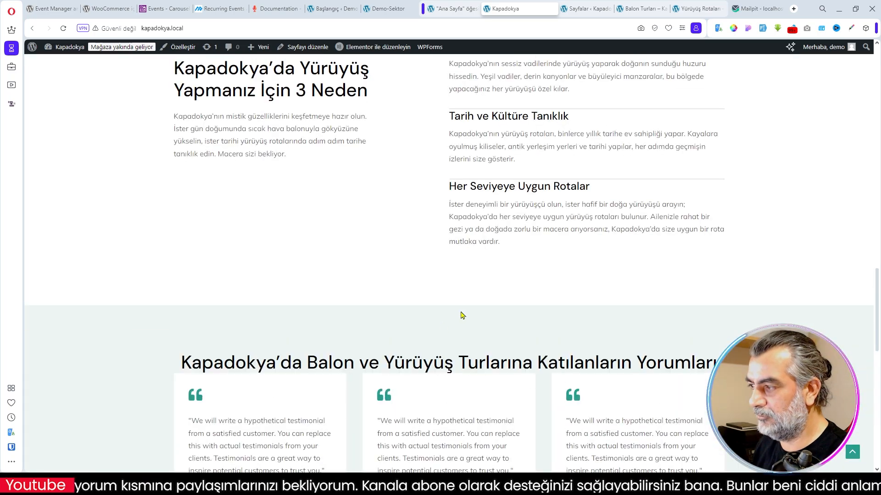
- Review the live home page sections between the hero banner and the testimonials for remaining placeholder content
scroll(518, 309, up, 8)
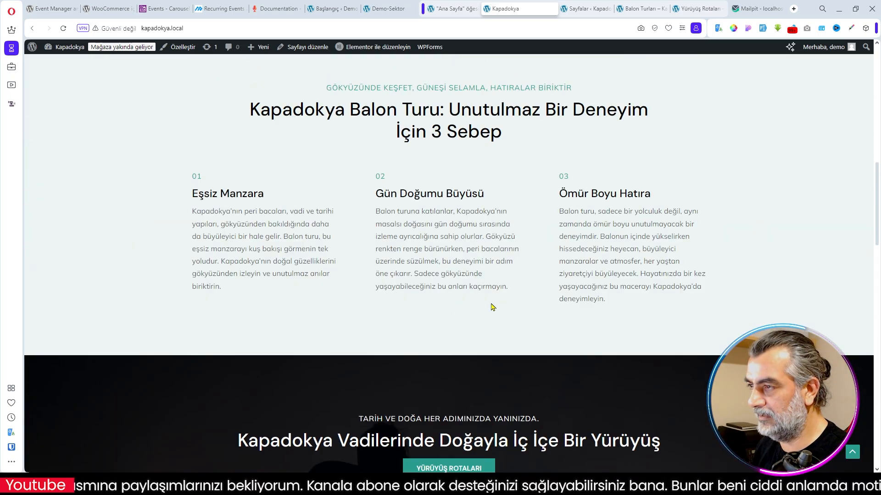
scroll(523, 279, up, 4)
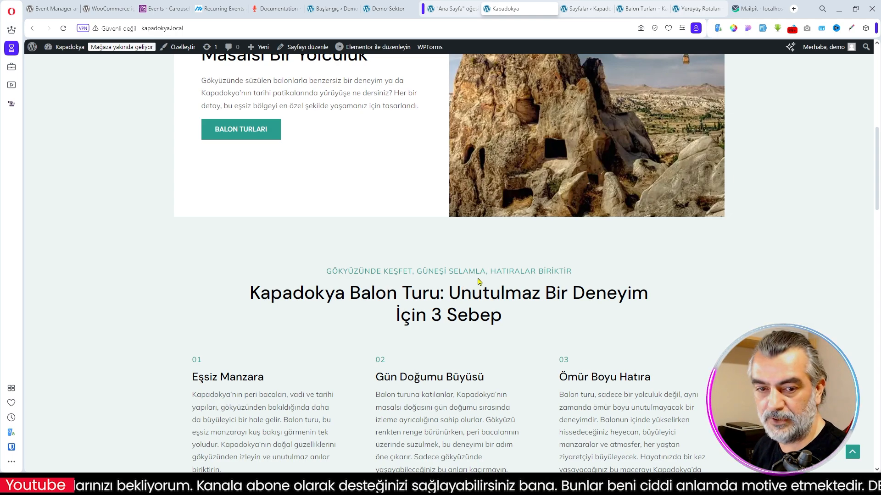
scroll(477, 281, up, 9)
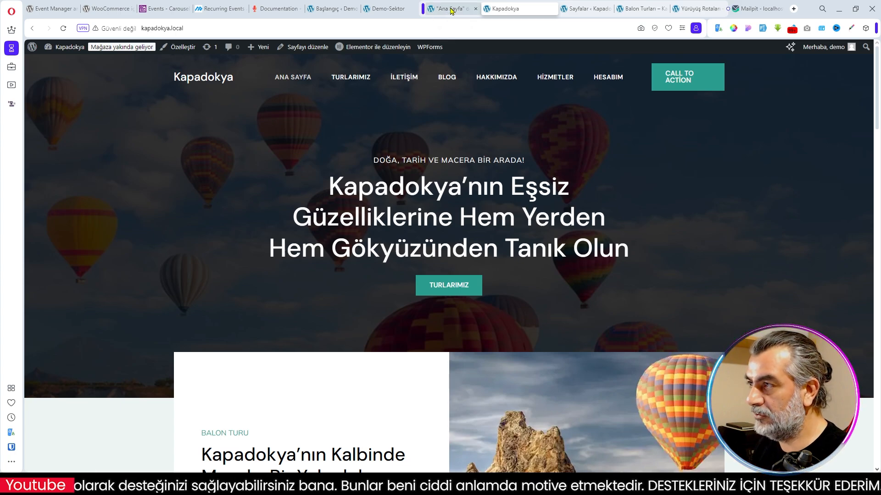
scroll(497, 318, down, 8)
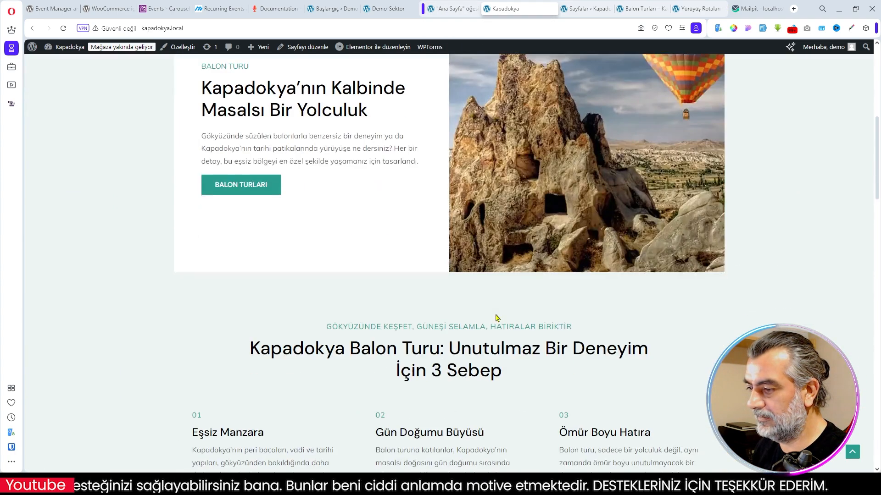
scroll(496, 317, down, 4)
scroll(442, 331, down, 9)
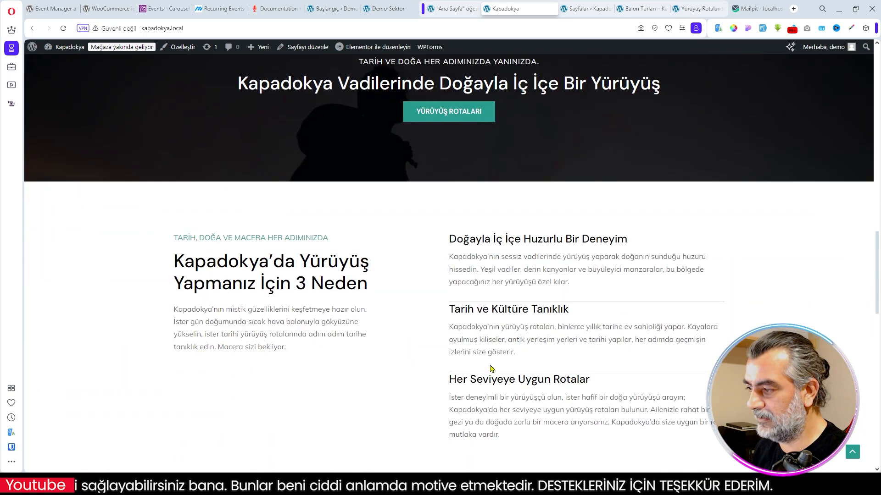
scroll(468, 382, down, 8)
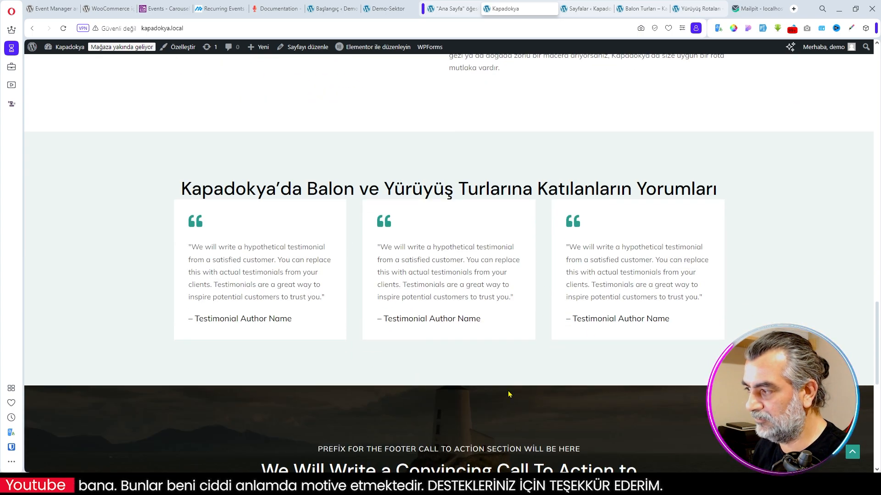
key(Home)
- Review the updated home page from the hero down through the testimonials, the Blog Yazılarımız call to action and the event carousel
scroll(509, 310, down, 6)
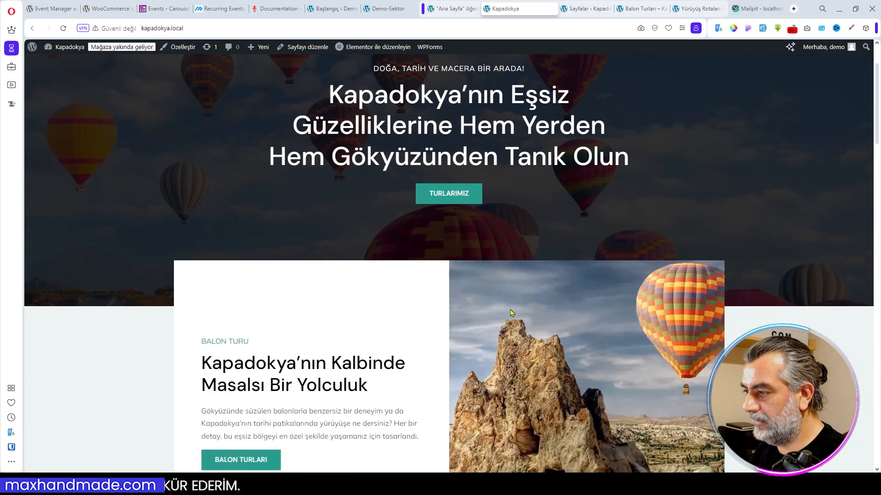
scroll(511, 313, down, 4)
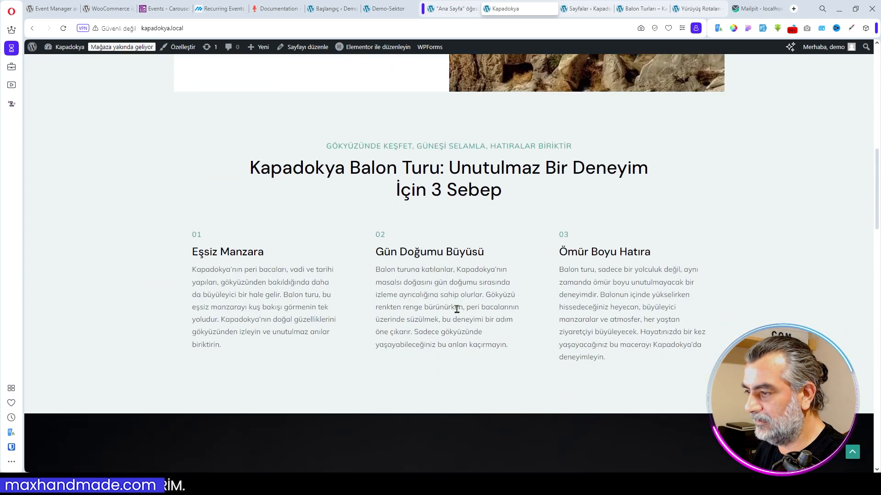
scroll(480, 302, up, 5)
scroll(418, 275, down, 1)
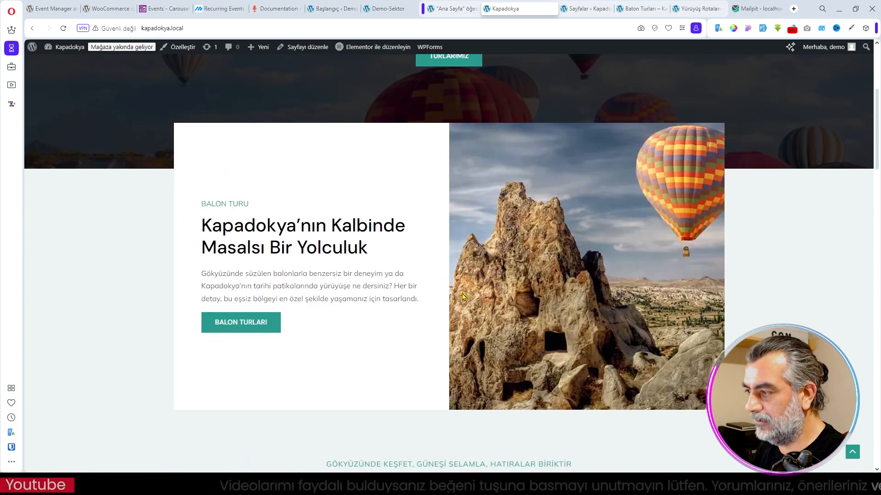
scroll(450, 308, down, 13)
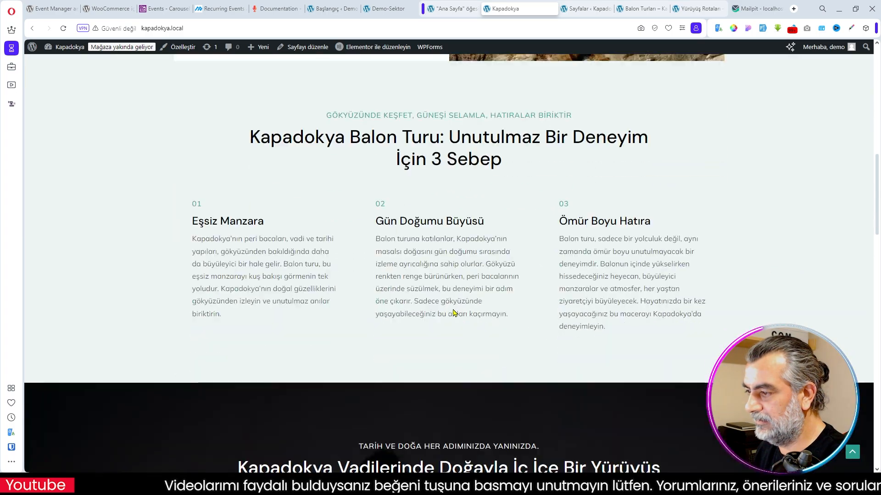
scroll(488, 287, down, 5)
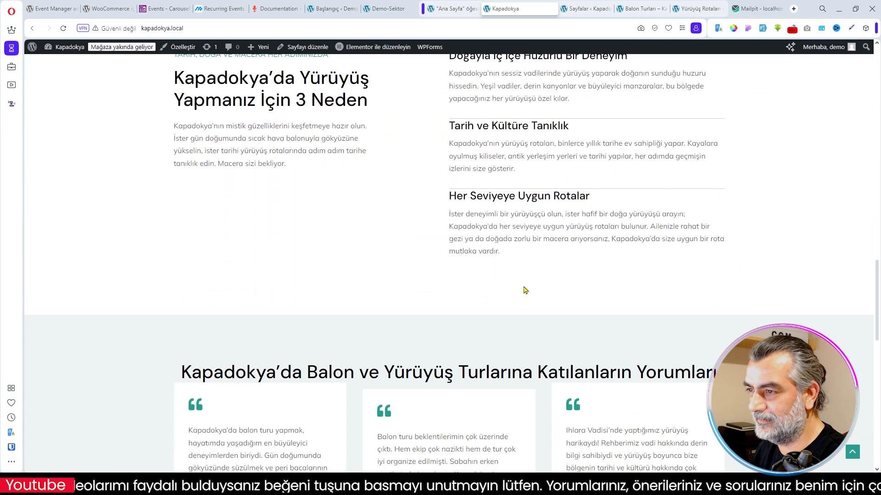
scroll(521, 281, down, 3)
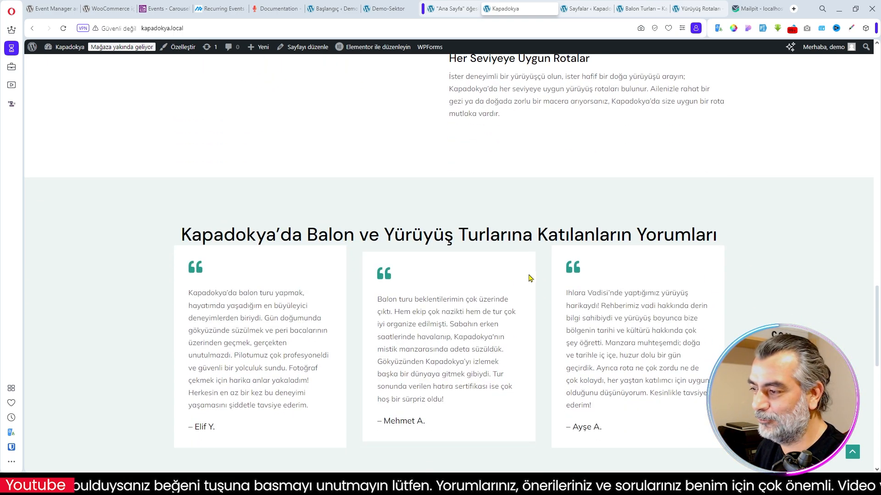
scroll(527, 279, down, 8)
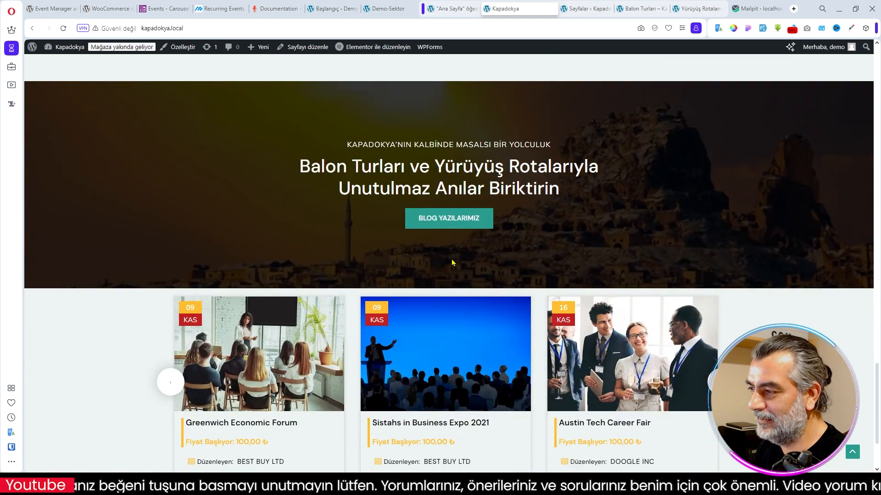
scroll(533, 281, down, 3)
scroll(464, 250, up, 7)
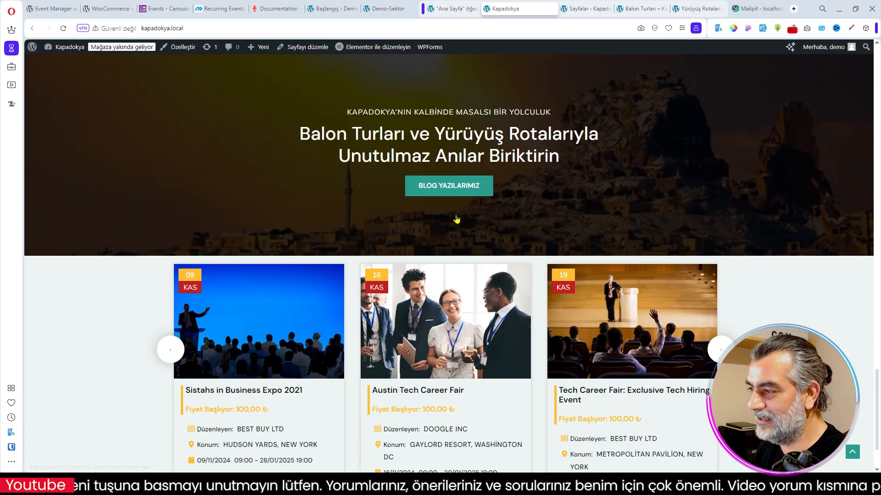
scroll(490, 359, down, 2)
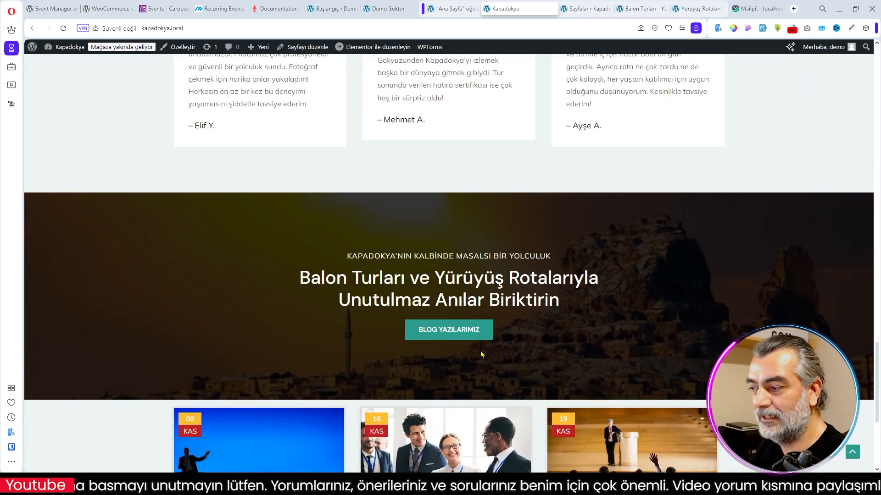
scroll(538, 334, up, 9)
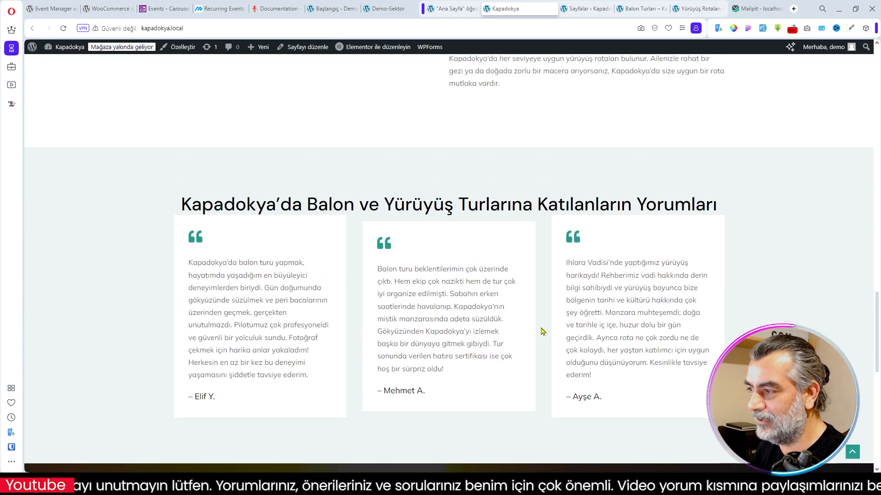
scroll(472, 317, up, 15)
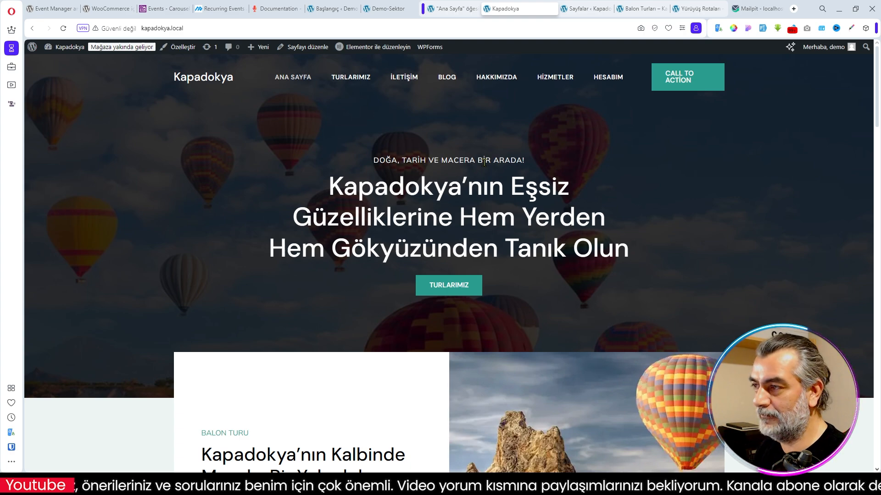
- Open the WPForms forms overview in the WordPress dashboard and the İletişim page on the live site
click(582, 10)
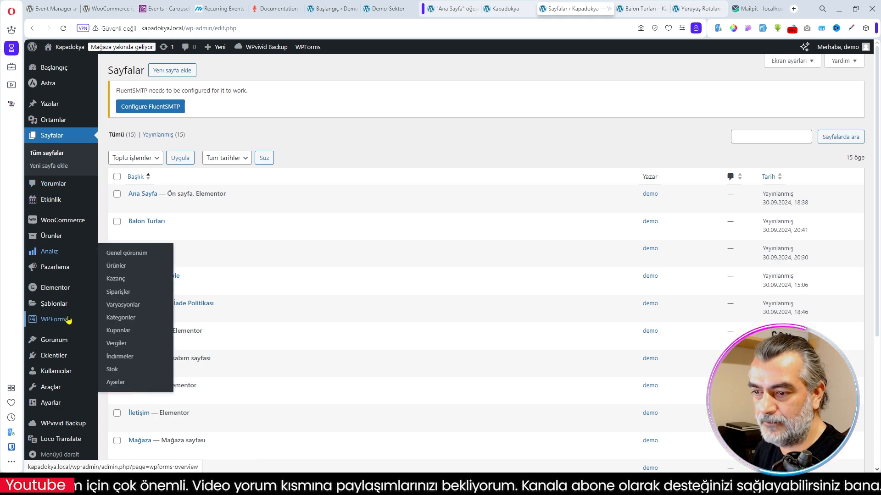
mouse_move(53, 322)
click(54, 322)
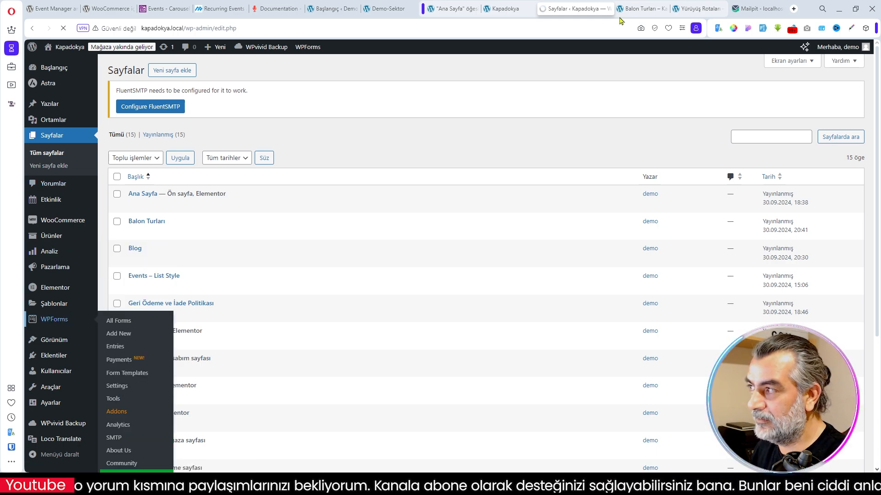
click(505, 8)
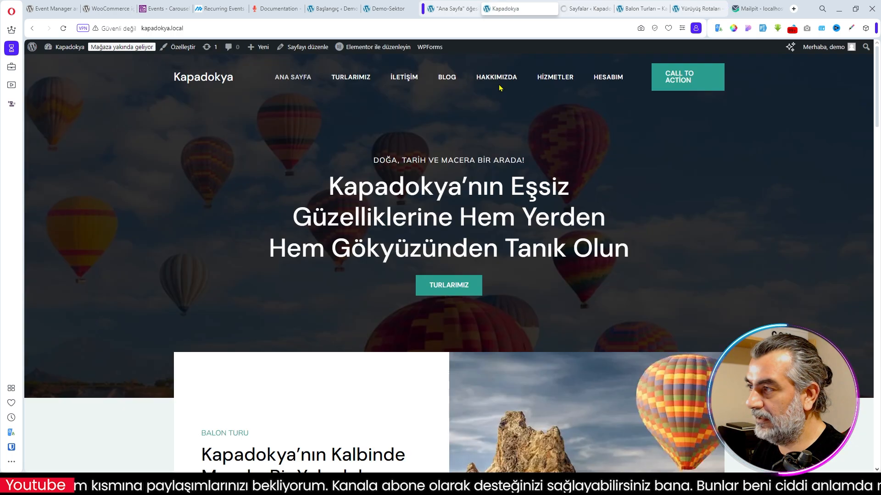
click(403, 80)
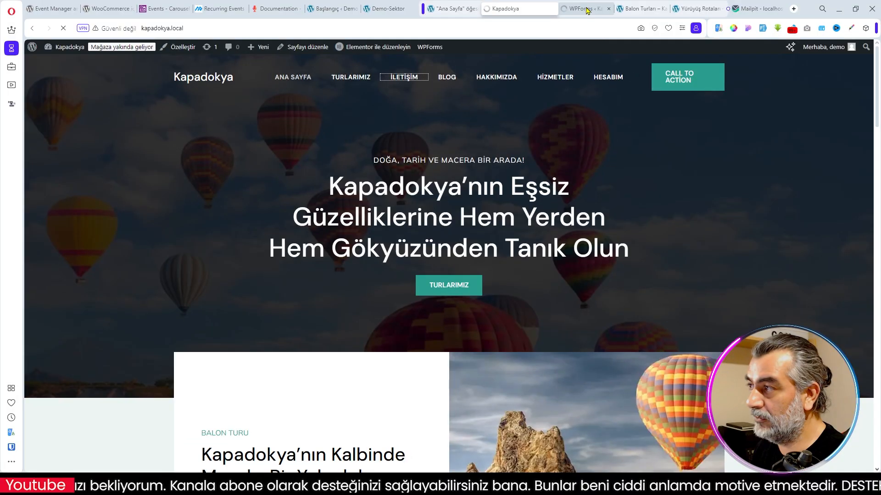
- Return to the WordPress dashboard and open the FluentSMTP settings page
click(587, 10)
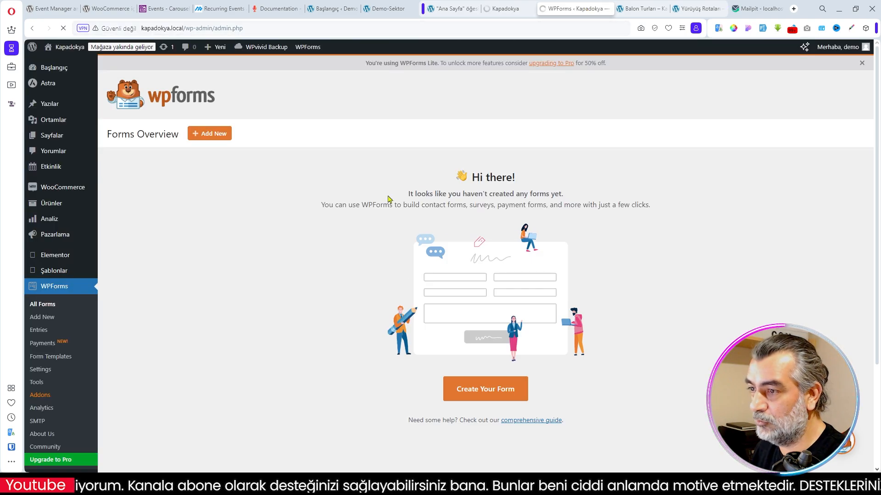
scroll(74, 189, down, 3)
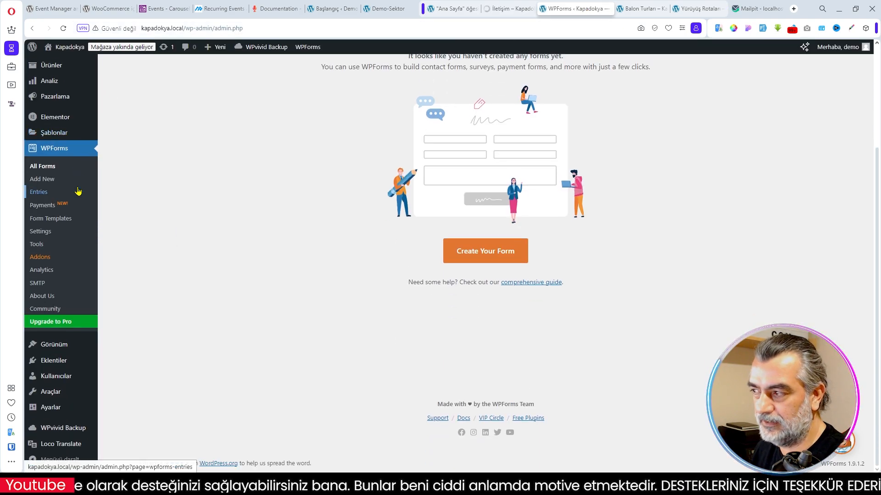
mouse_move(56, 393)
mouse_move(54, 408)
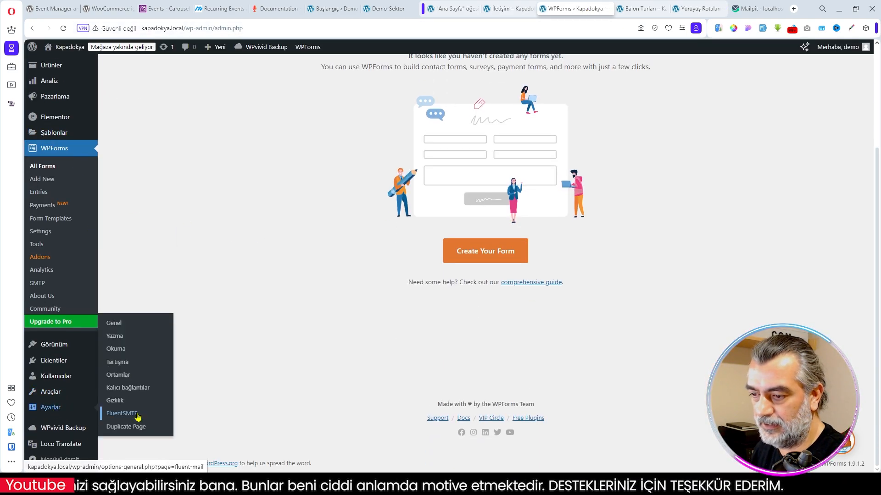
click(128, 414)
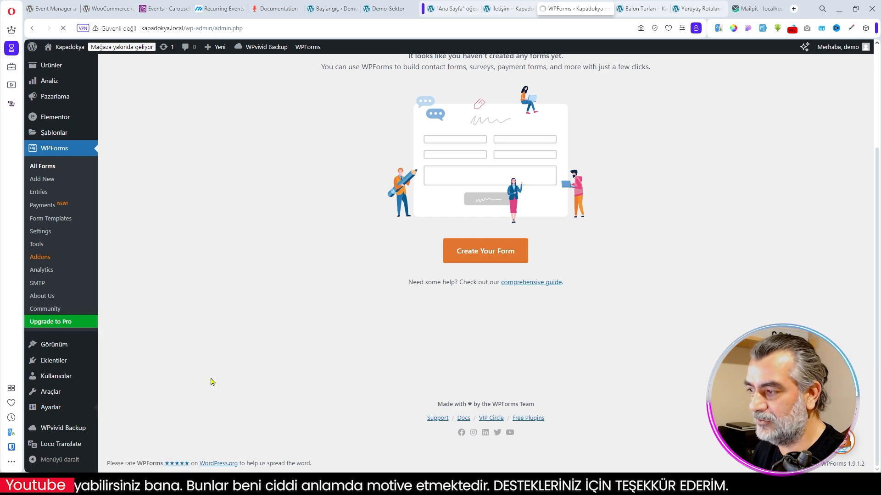
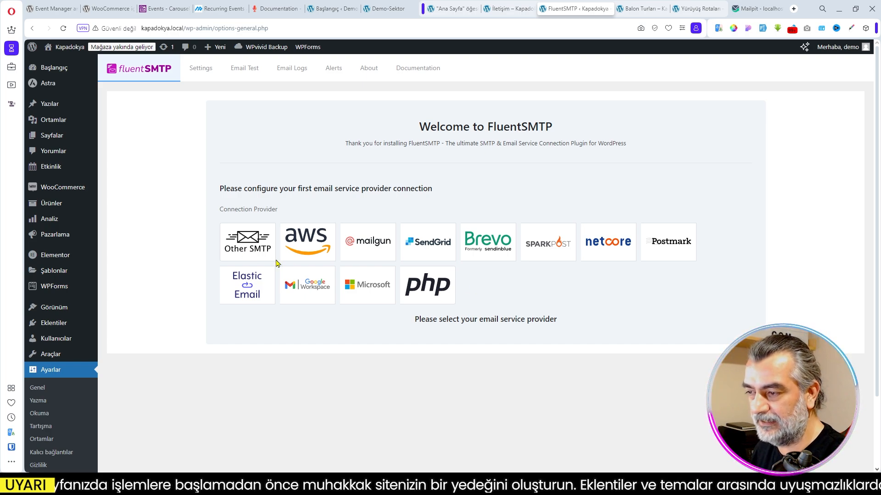
- Choose the Other SMTP provider and examine its sender, host, encryption and authentication settings
click(249, 244)
scroll(311, 331, down, 1)
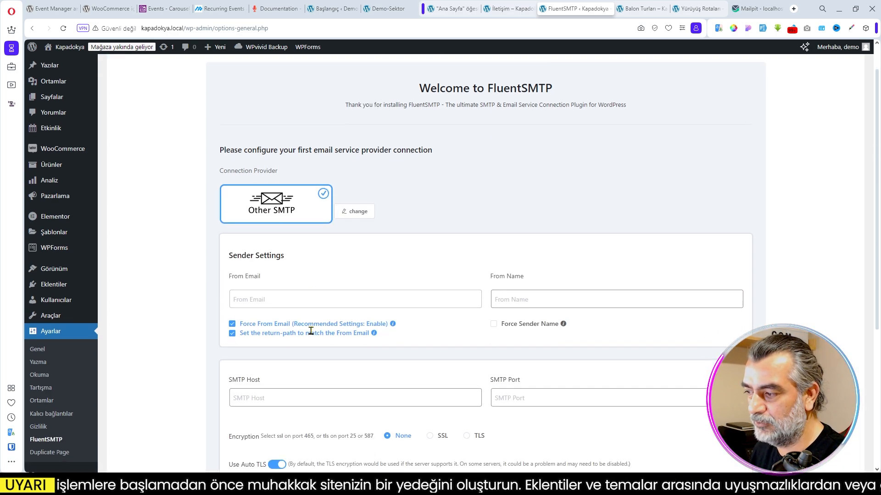
scroll(310, 331, down, 2)
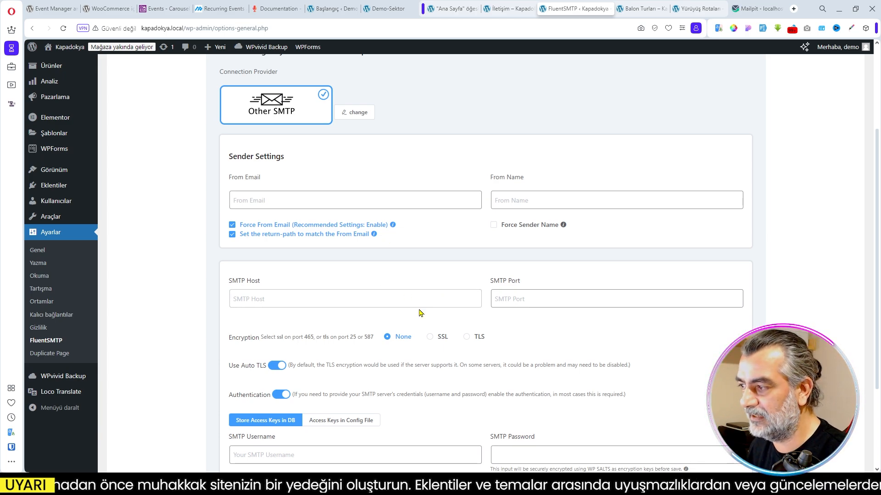
scroll(443, 332, down, 2)
scroll(436, 316, up, 2)
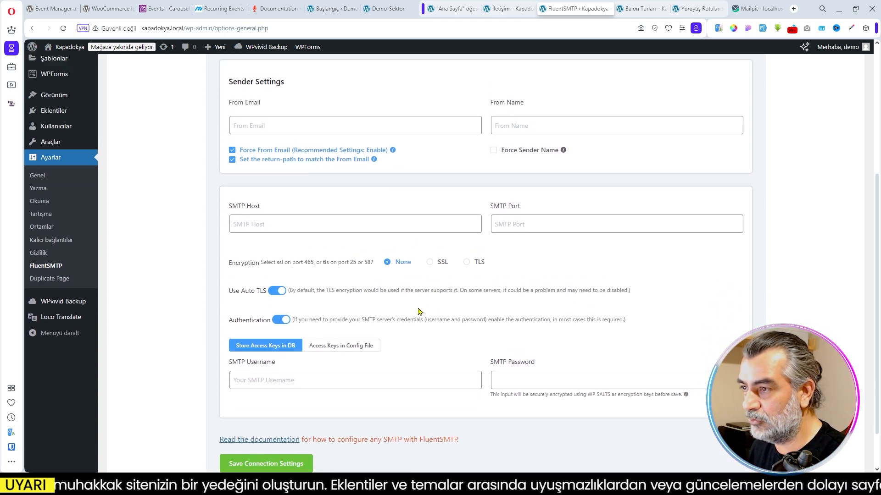
scroll(331, 179, up, 3)
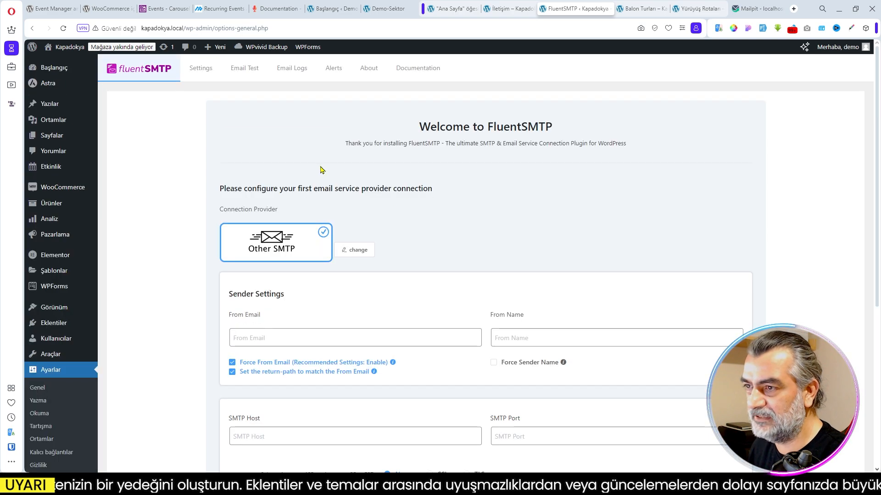
- Change the connection provider to PHP and start on its From Email setting
click(357, 250)
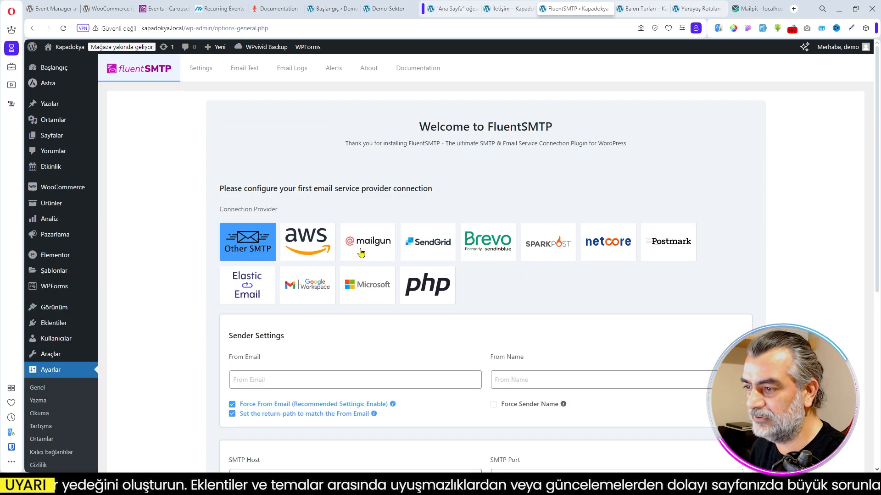
click(434, 286)
click(286, 342)
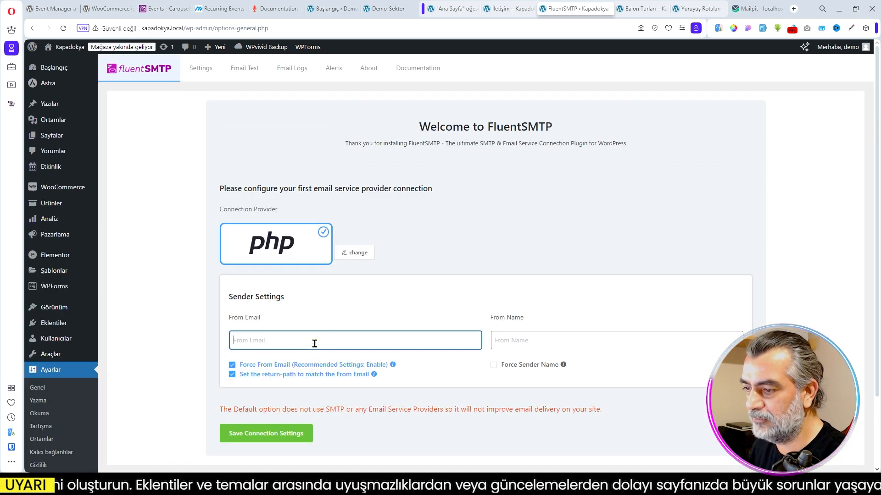
- Open the site's general settings in a new tab and copy the administration email address
scroll(374, 343, down, 2)
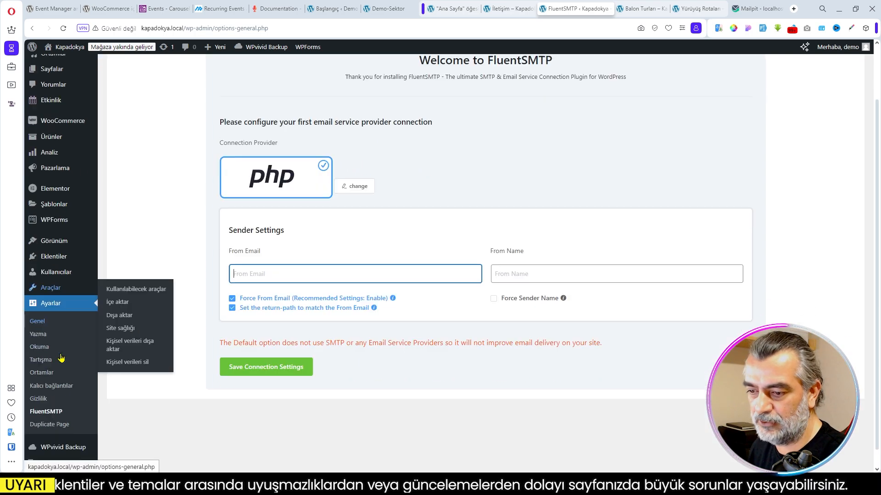
right_click(43, 303)
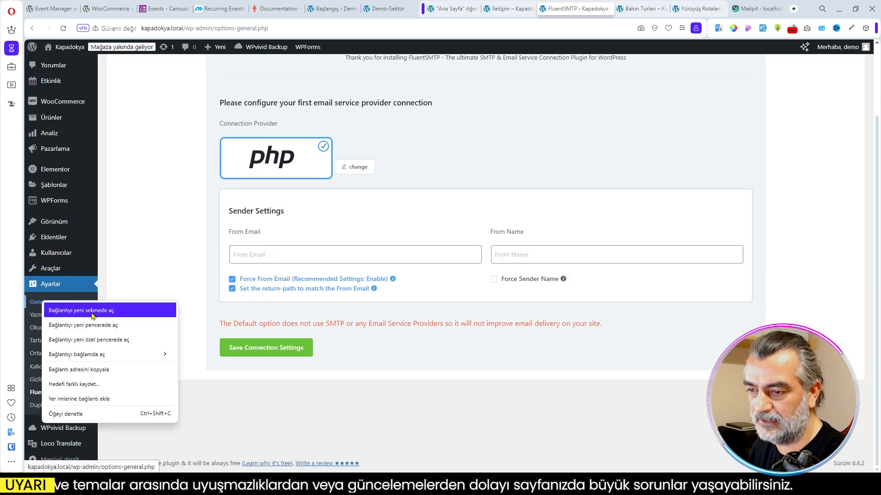
click(89, 315)
click(591, 8)
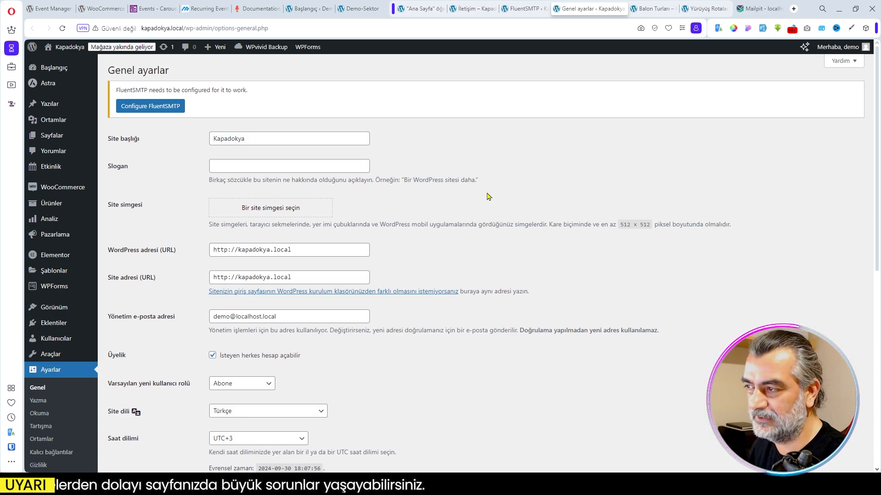
scroll(462, 250, down, 2)
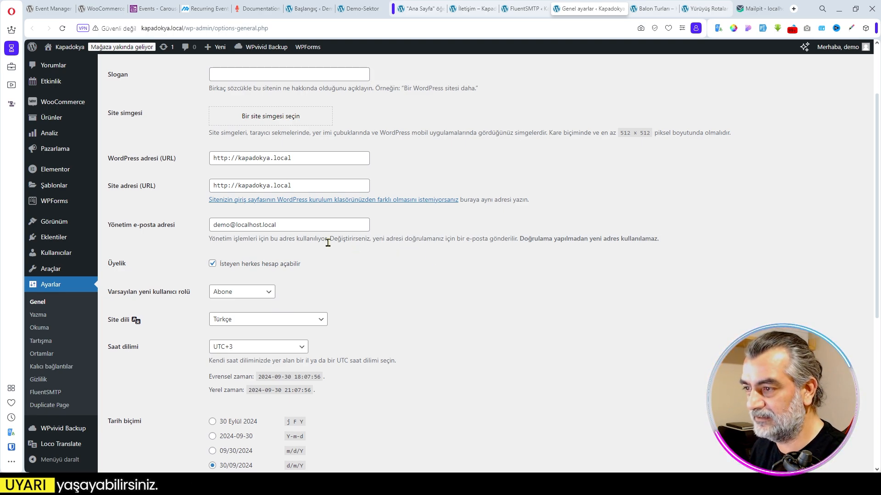
triple_click(298, 229)
key(ctrl+c)
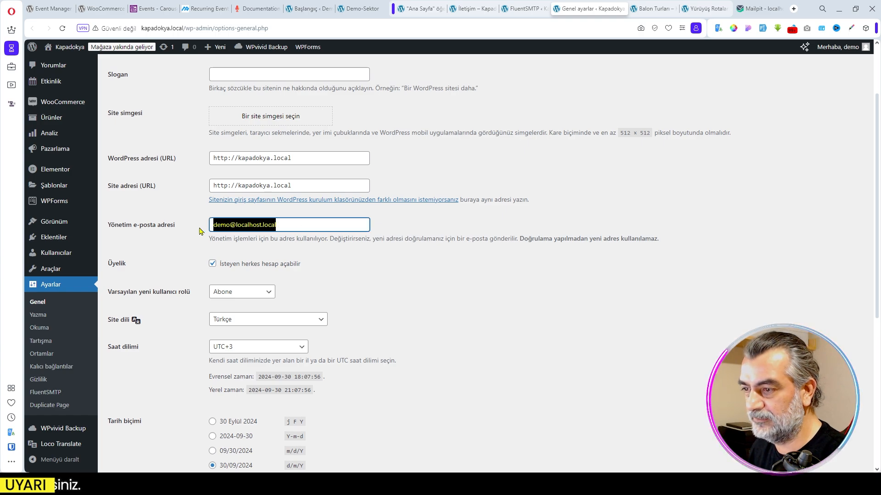
- Enter the copied address as the PHP connection's From Email, set the From Name to Kapadokya, and save the connection settings
click(523, 8)
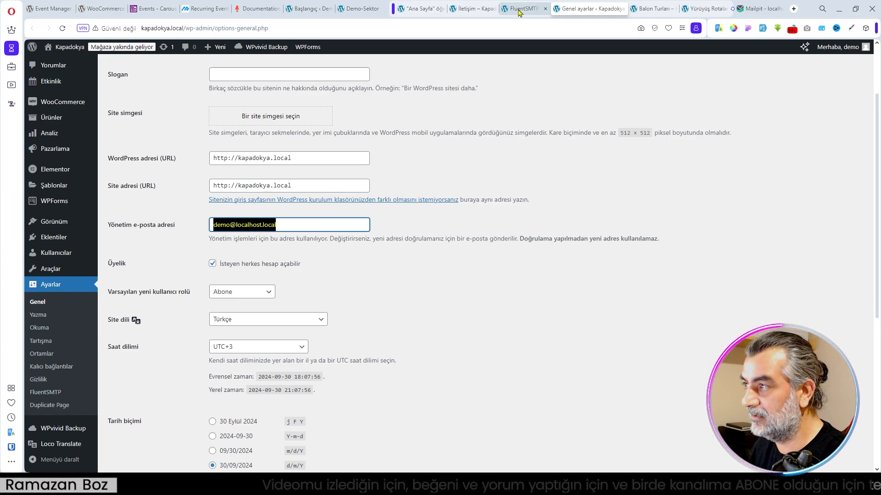
click(281, 255)
key(ctrl+v)
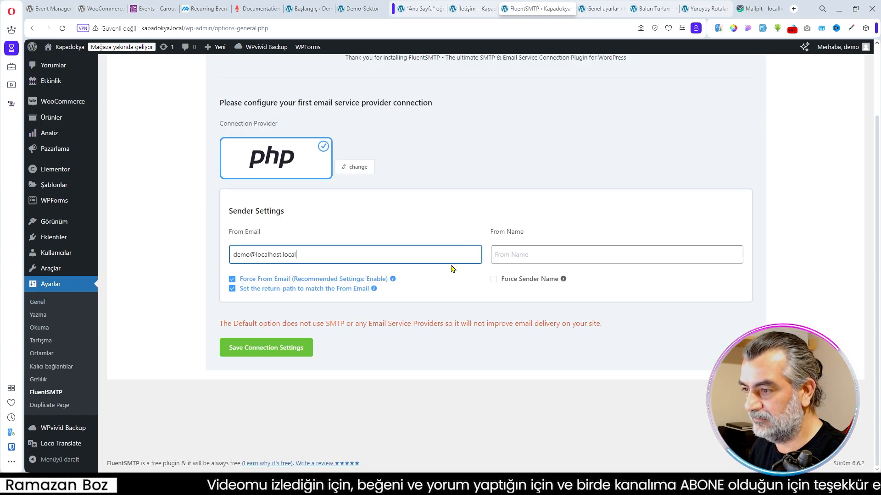
click(531, 256)
text(Kapadokya)
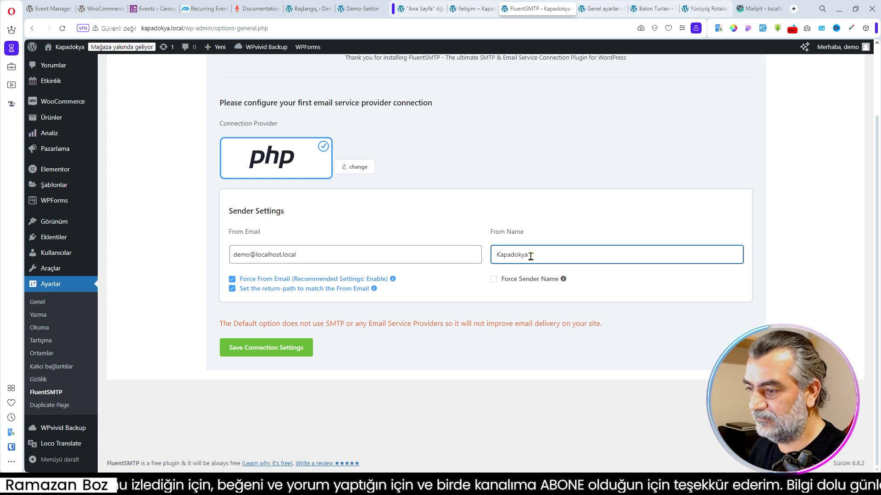
click(291, 348)
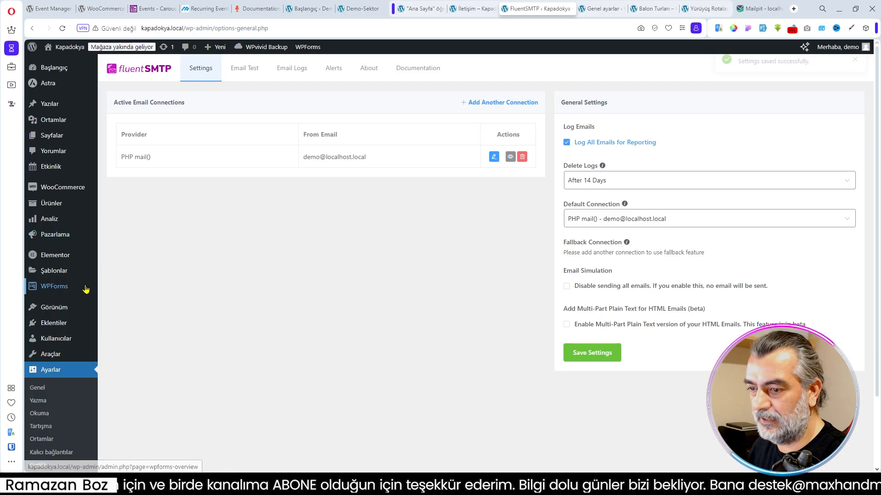
- Open the WPForms forms overview and check the contact form area of the live İletişim page
mouse_move(67, 340)
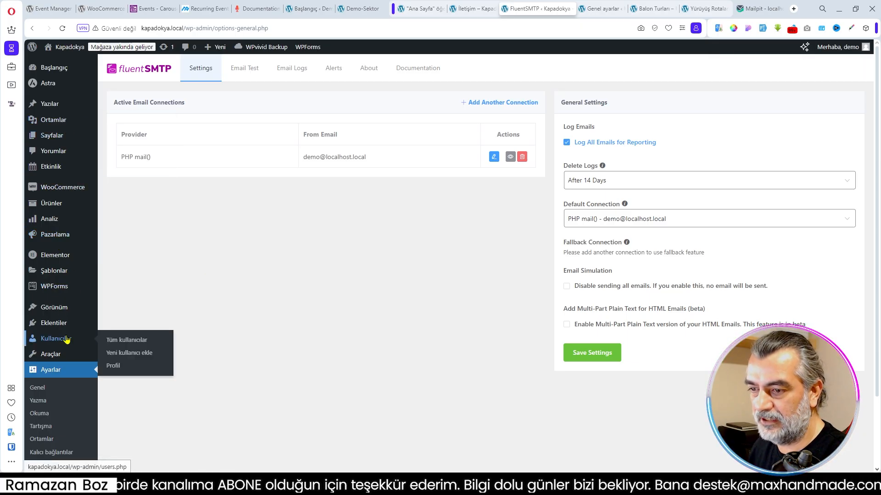
click(66, 291)
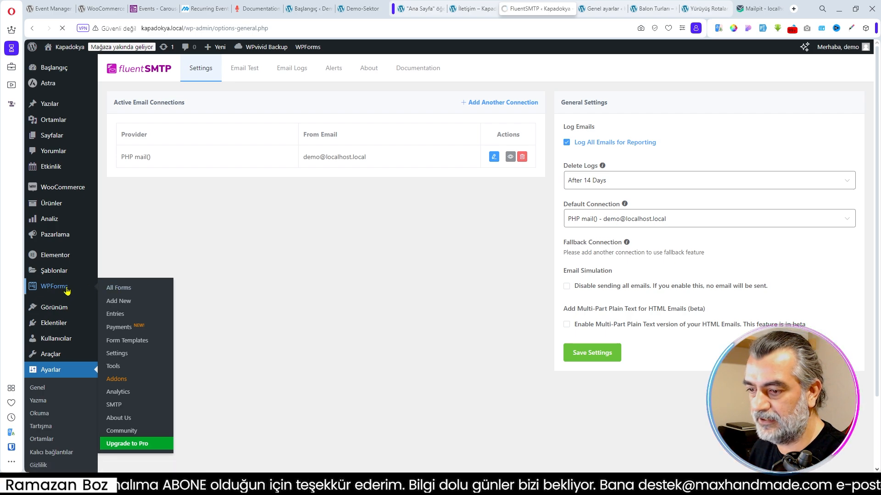
scroll(544, 294, down, 4)
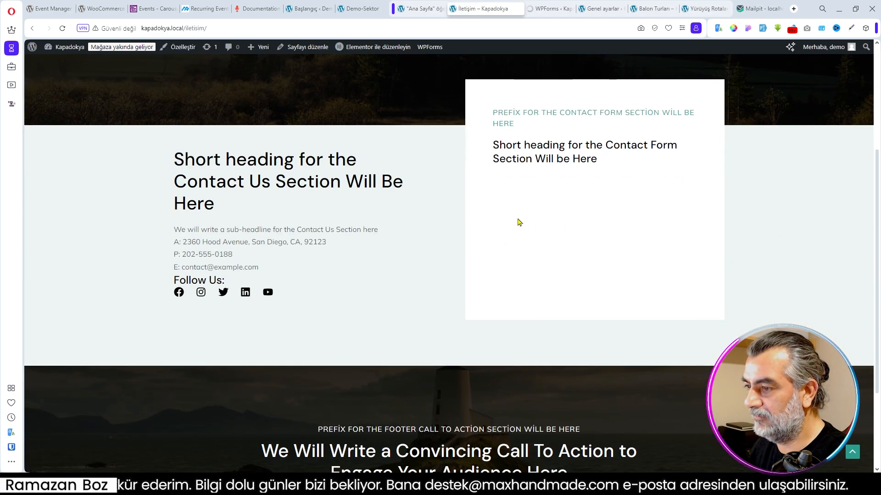
scroll(367, 177, up, 2)
mouse_move(379, 51)
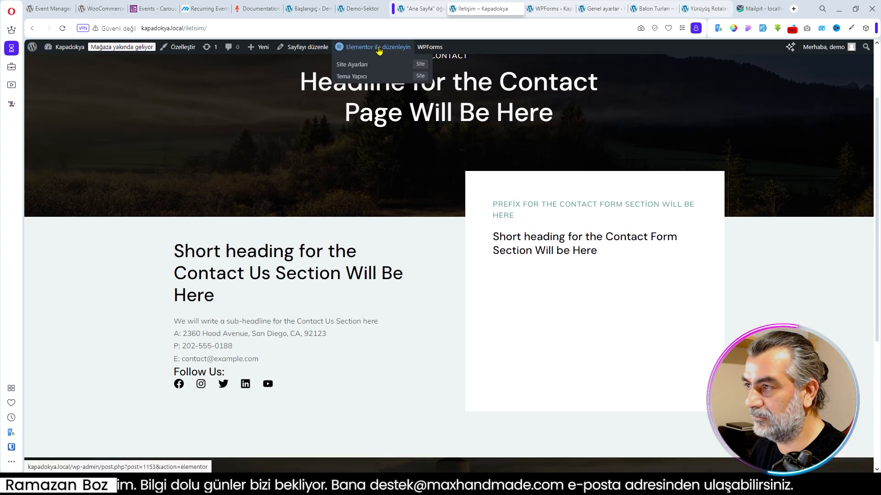
- Return to the WPForms overview and create a new form from the Simple Contact Form template
click(548, 9)
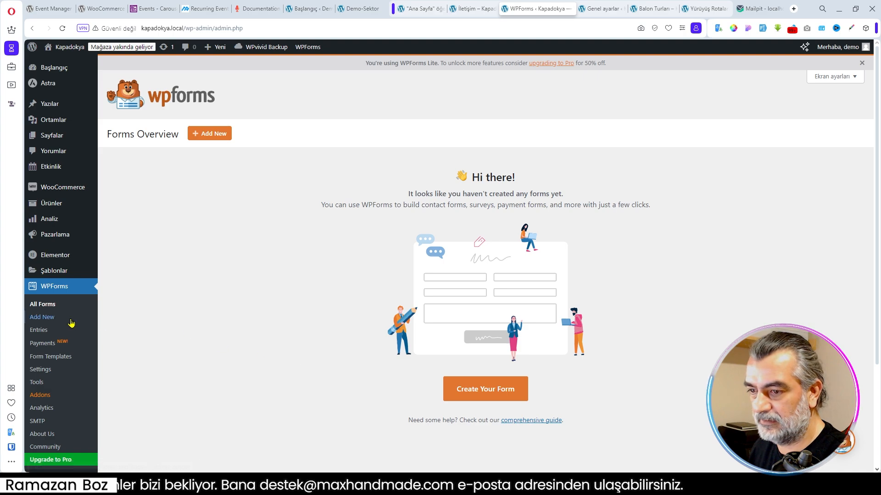
click(45, 308)
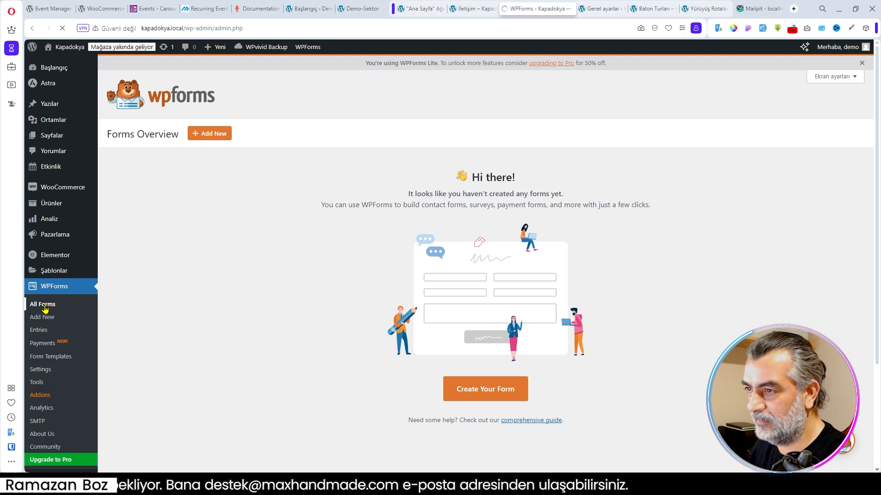
scroll(481, 300, down, 2)
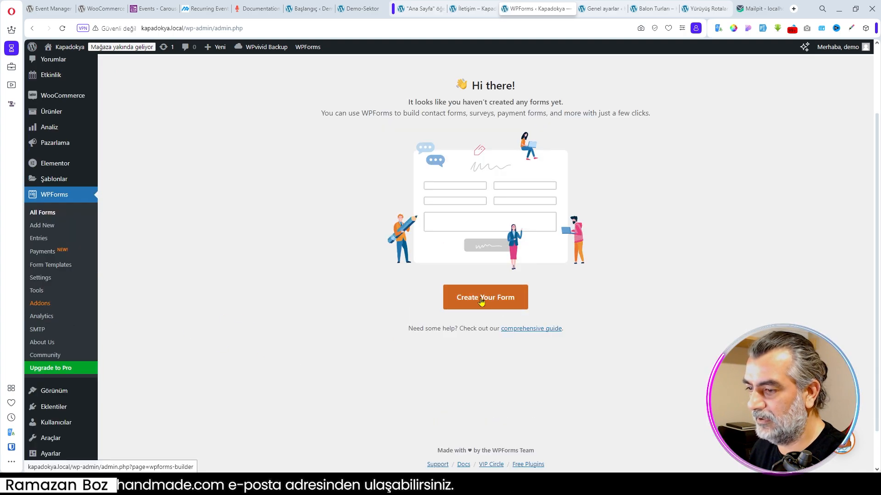
click(481, 301)
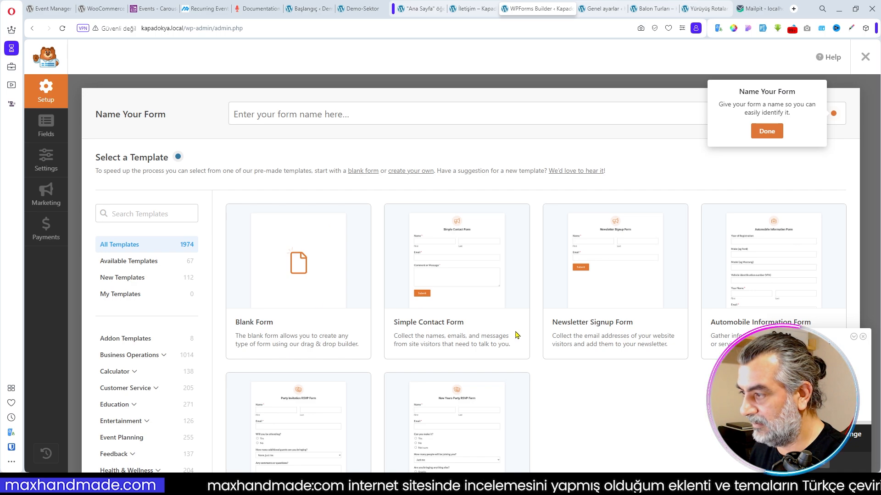
scroll(309, 253, down, 1)
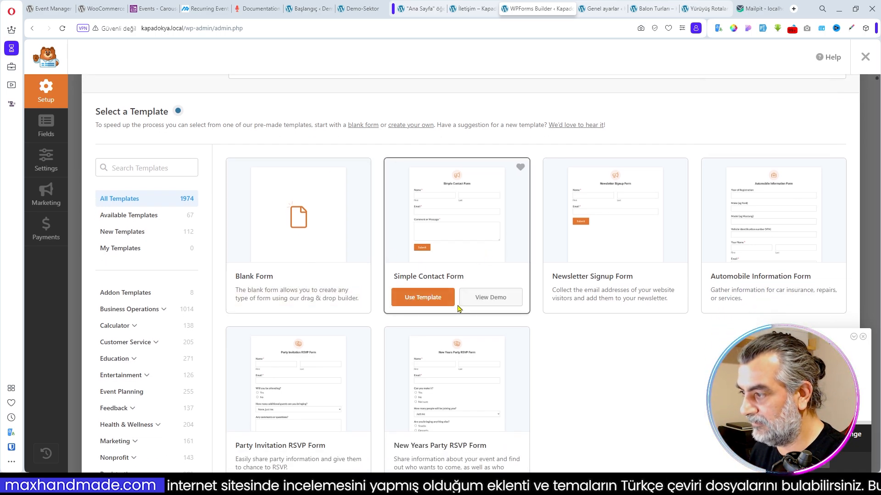
click(433, 302)
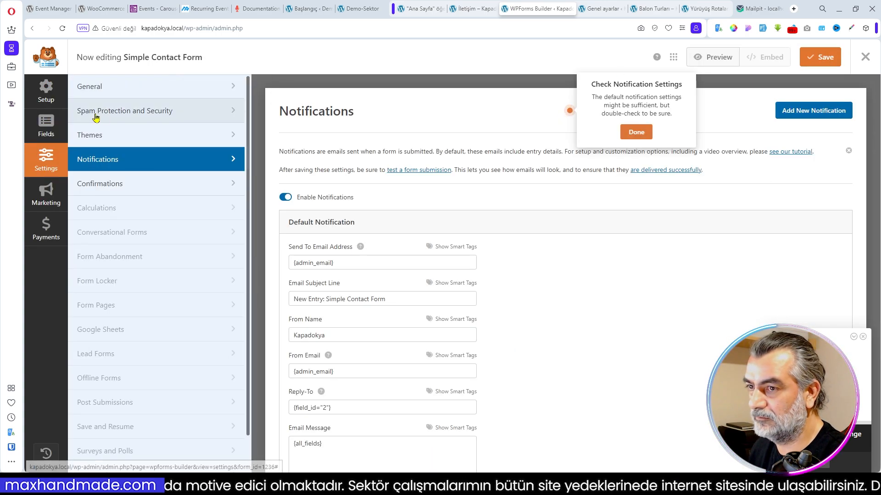
- Rename the form to İletişim Formu in its general settings
click(92, 88)
drag(357, 163, 263, 165)
text(İletişim Formu)
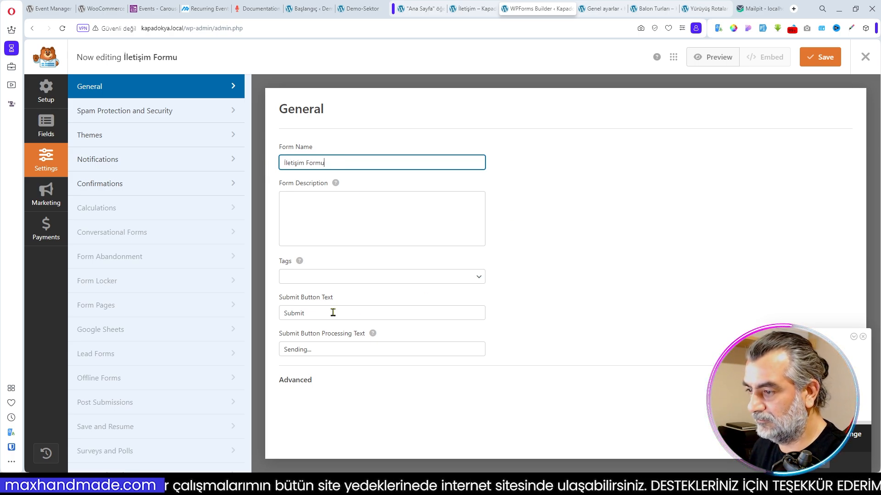
- Set the submit button text to Gönder and its processing text to Gönderiliyor, and save the form
drag(341, 313, 270, 320)
text(Gönder)
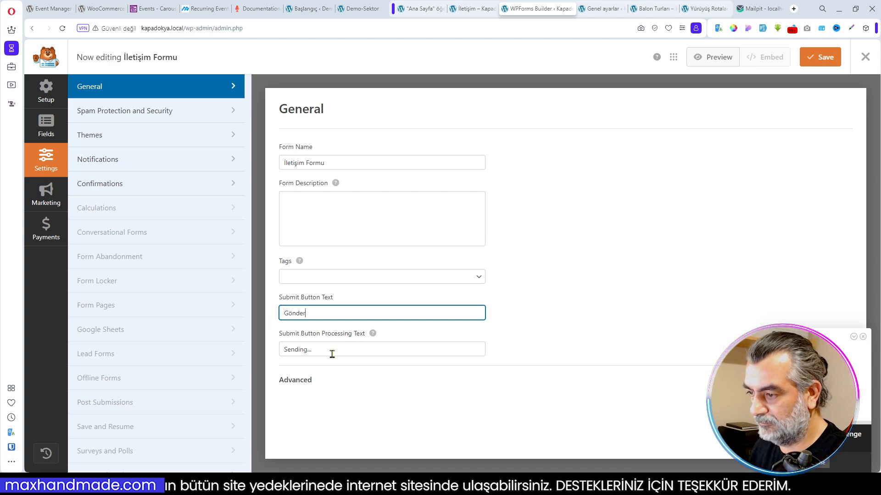
drag(332, 355, 257, 360)
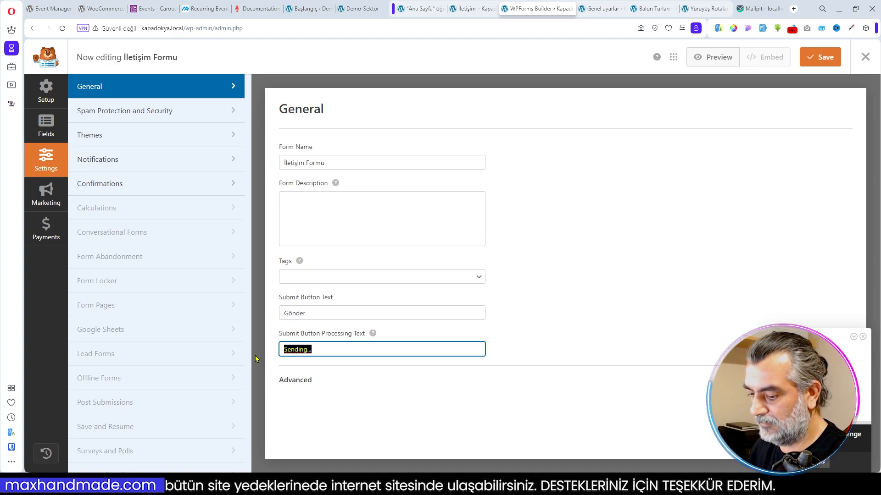
text(Gönderiliyor)
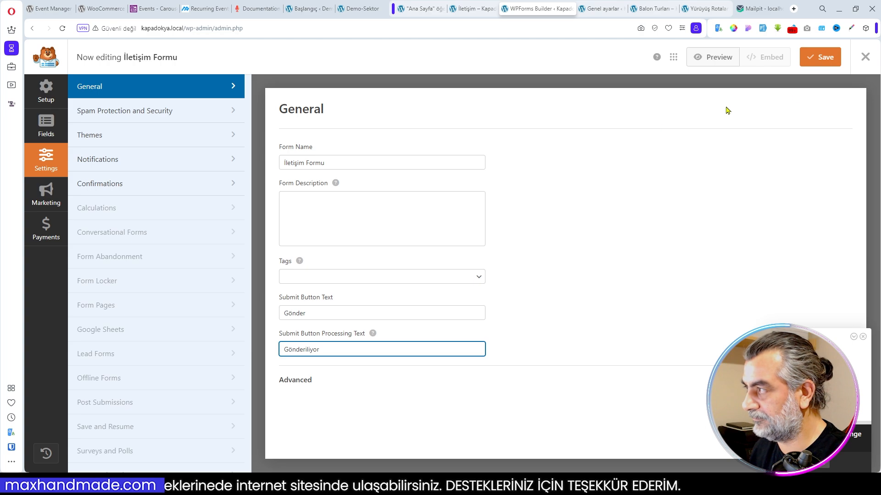
click(839, 61)
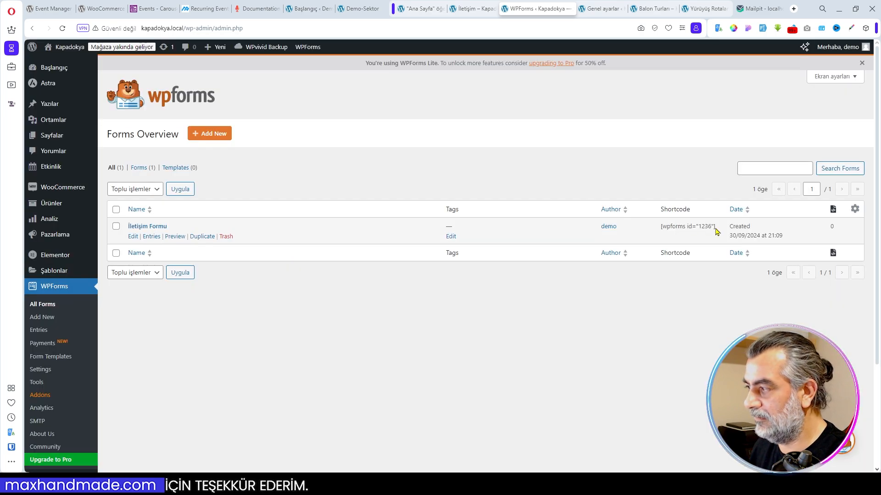
- Copy the shortcode of İletişim Formu and open the İletişim page in the Elementor editor
drag(716, 231, 657, 236)
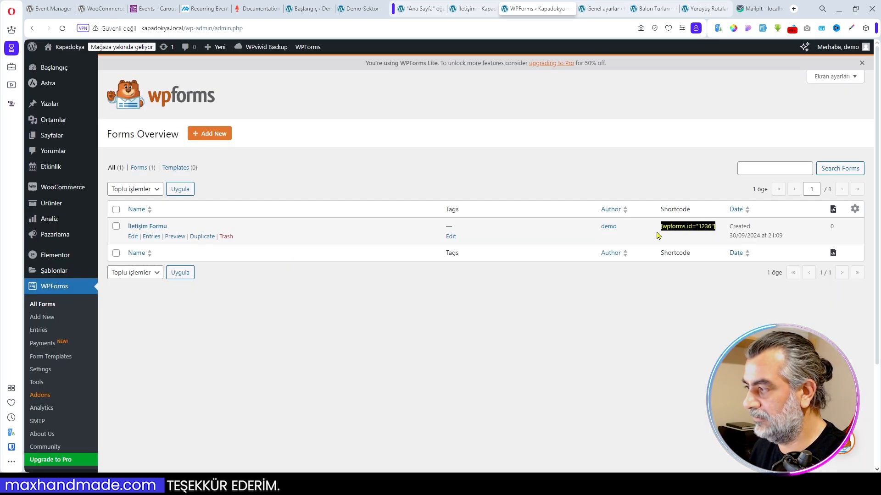
click(468, 10)
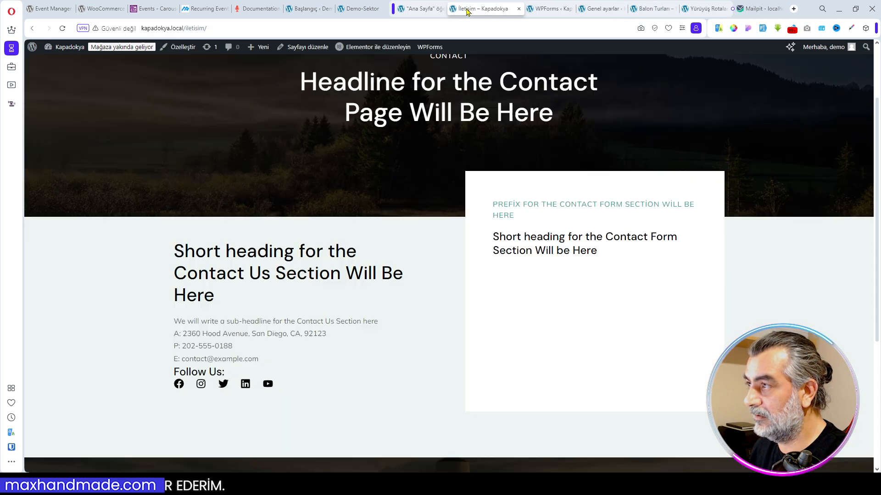
click(369, 49)
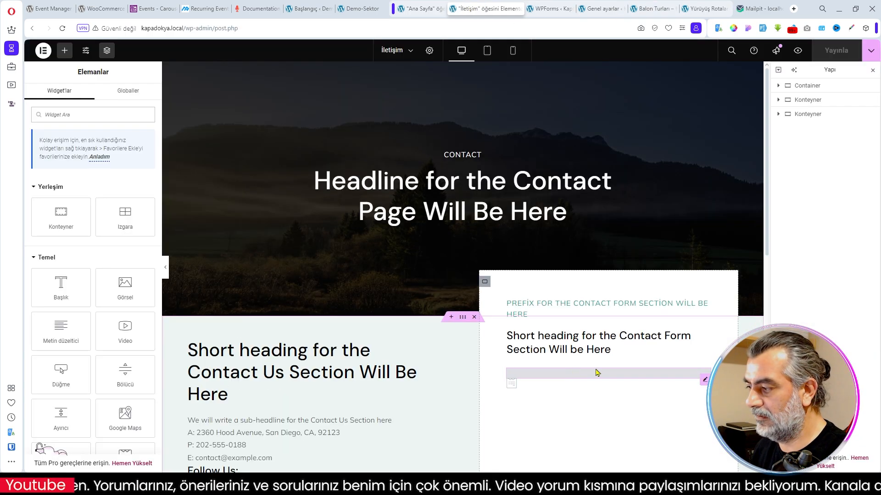
- Assign İletişim Formu to the WPForms widget below the contact form heading
click(705, 382)
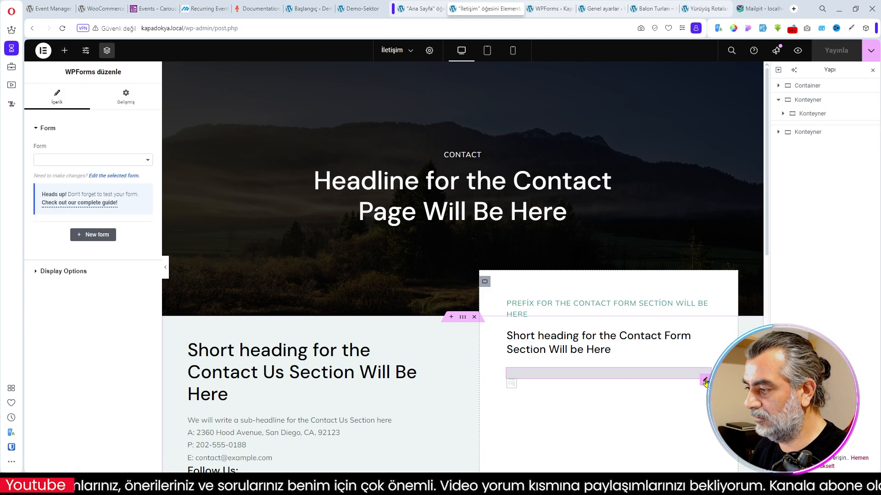
click(119, 160)
click(65, 177)
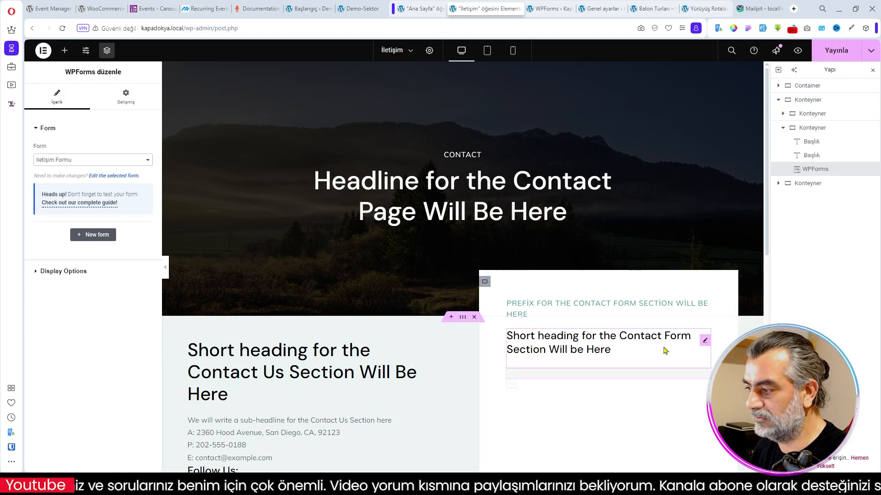
- Publish the İletişim page with its contact form and open the Kapadokya site's home page
scroll(543, 265, down, 3)
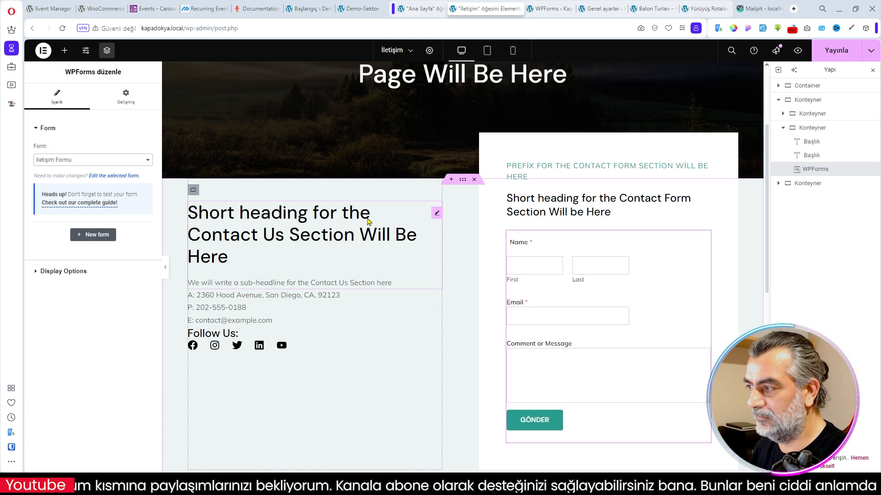
click(838, 52)
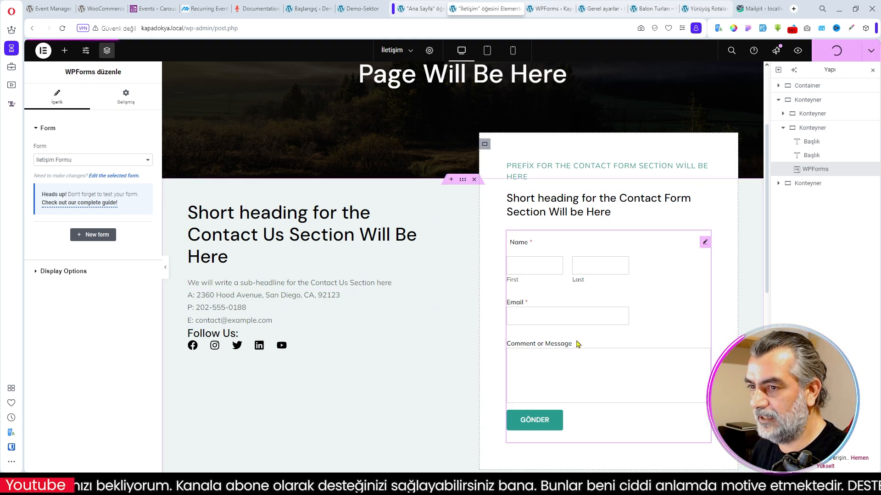
click(518, 9)
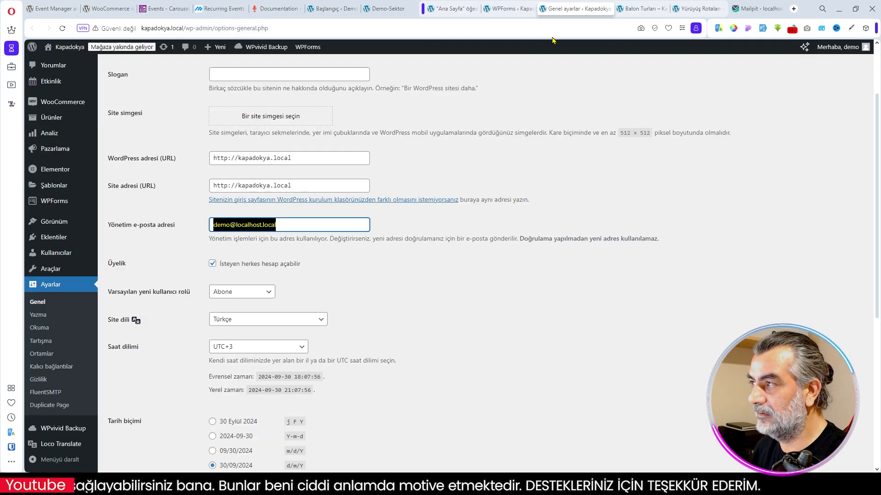
click(637, 9)
click(207, 79)
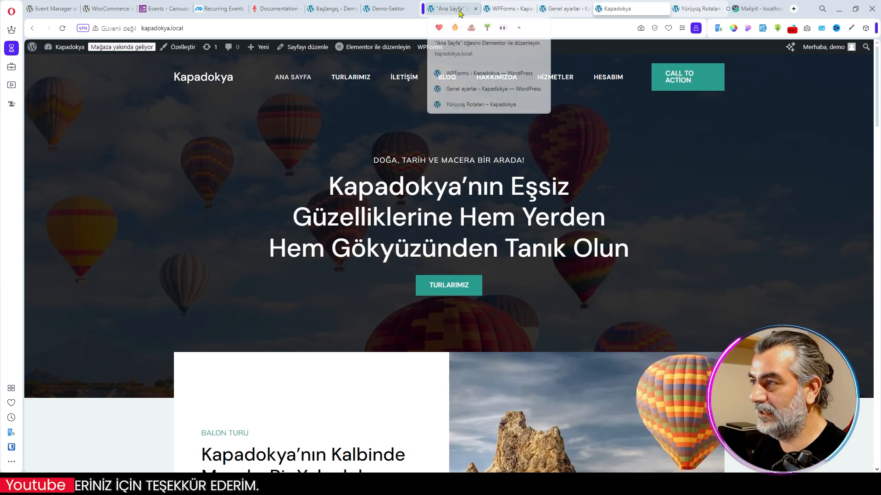
- Create a new event titled Kızıl Vadi Gün Batımı Yürüyüşü and paste in its description of the Kızıl Vadi sunset walk
click(508, 8)
mouse_move(47, 167)
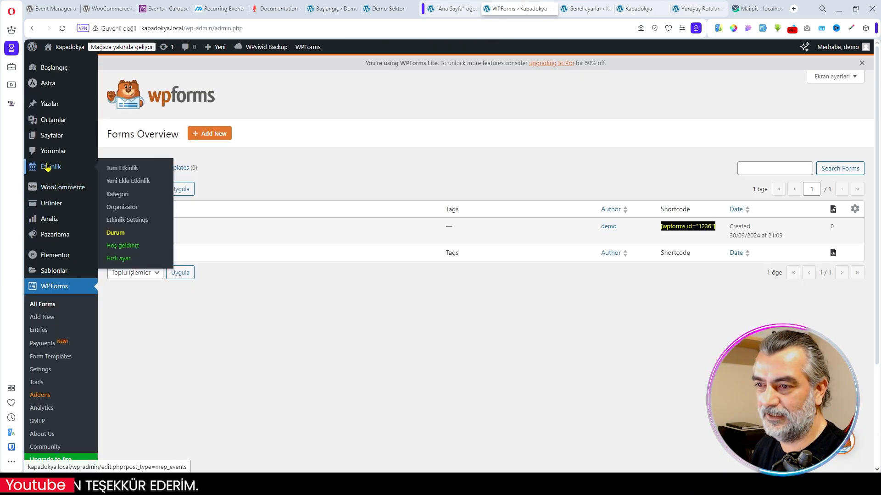
click(133, 182)
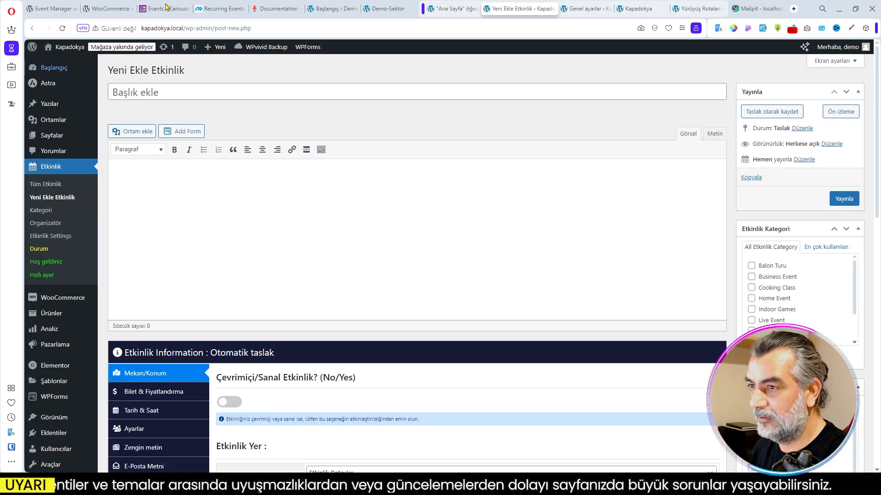
click(164, 91)
text(Kızıl Vadi Gün Batımı Yürüyüşü)
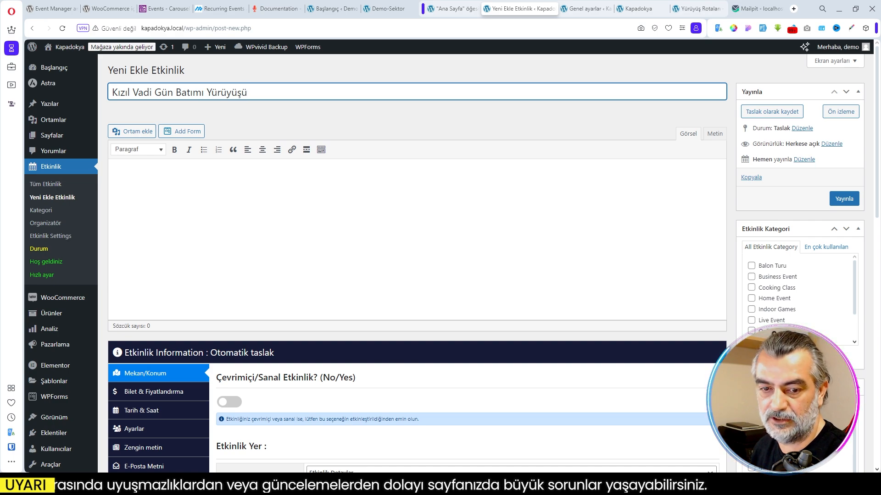
click(196, 203)
text(Kapadokya’nın ünlü Kızıl Vadi’sinde gün batımını izleyerek yürüyüş yapmak, unutulmaz bir doğa deneyimi sunar. Bu turda, kırmızı kayaların eşsiz tonlarını keşfedecek ve vadiyi adım adım tanıyacaksınız.)
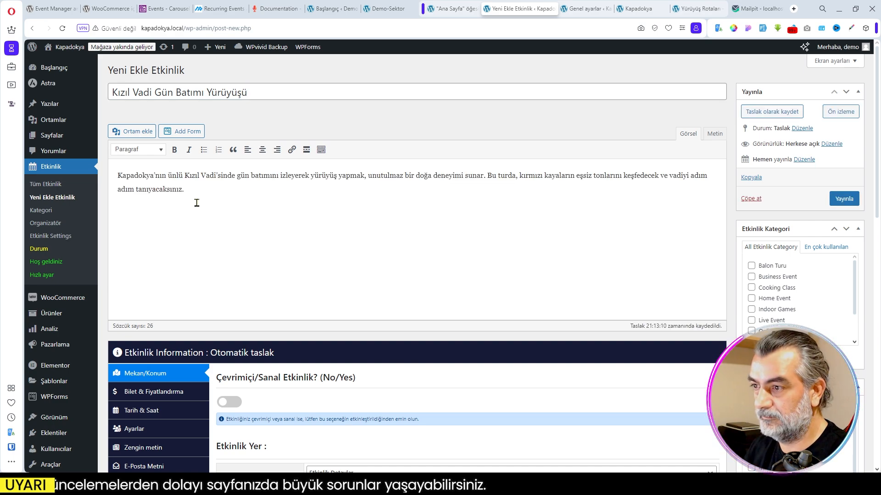
- Set the event's location source to Organizatör and enable showing the Google map
scroll(212, 205, down, 3)
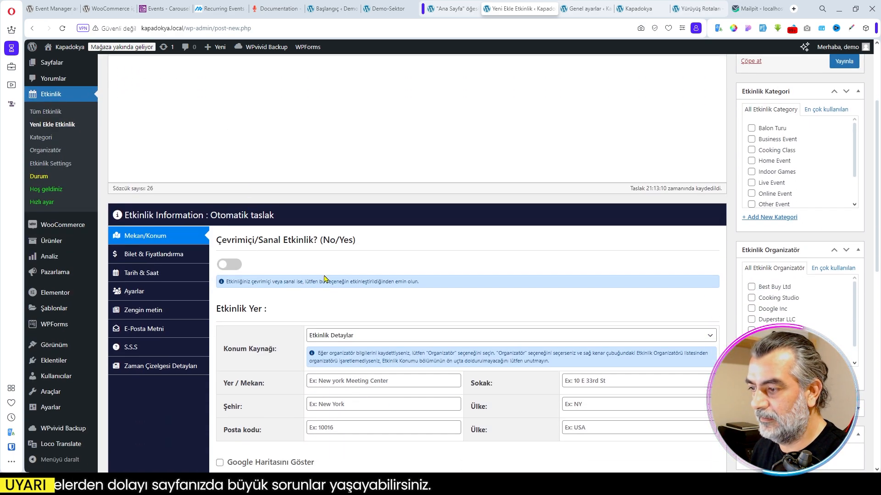
scroll(275, 238, down, 2)
click(346, 244)
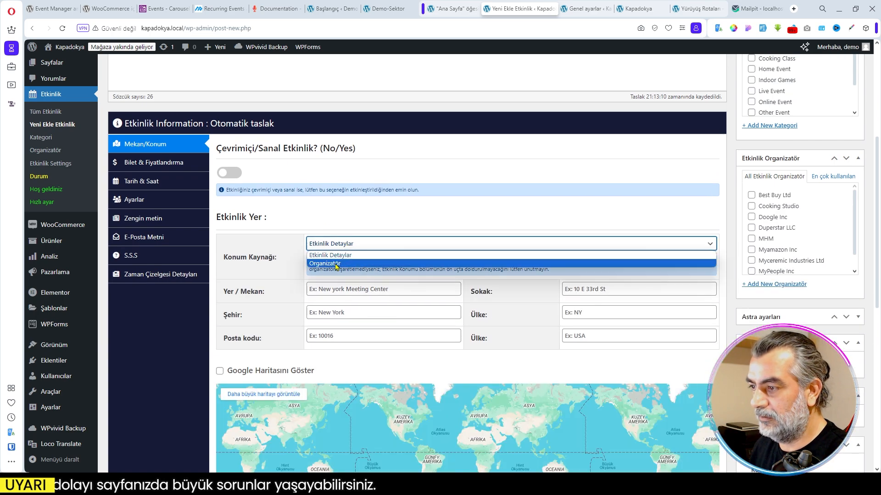
click(339, 263)
click(220, 302)
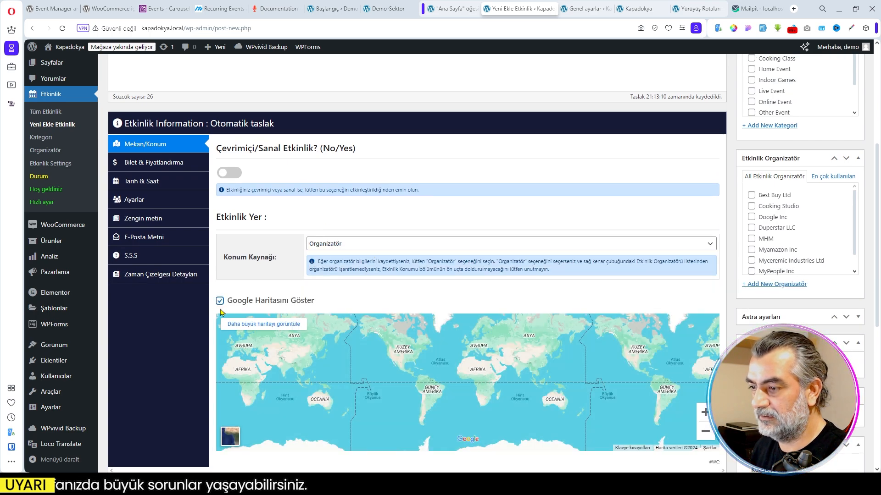
- Show the advanced ticket columns and add a ticket type named Yetişkin with a price of 2500
click(154, 166)
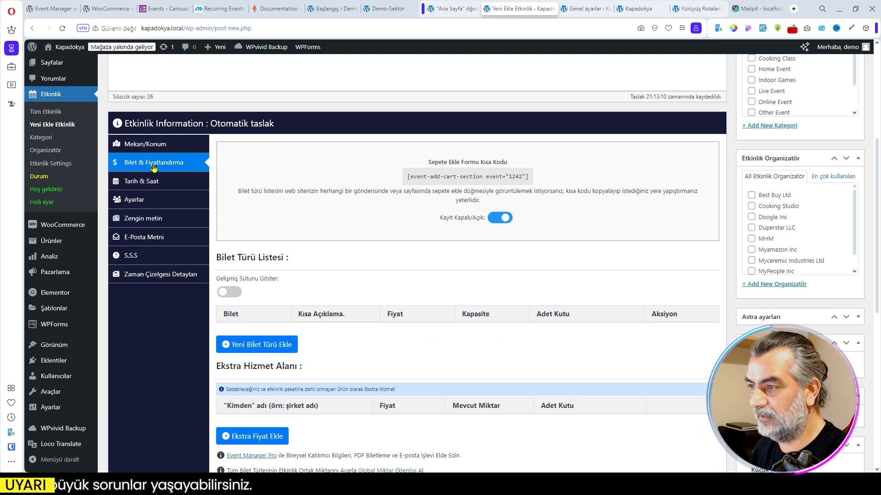
click(240, 295)
click(252, 362)
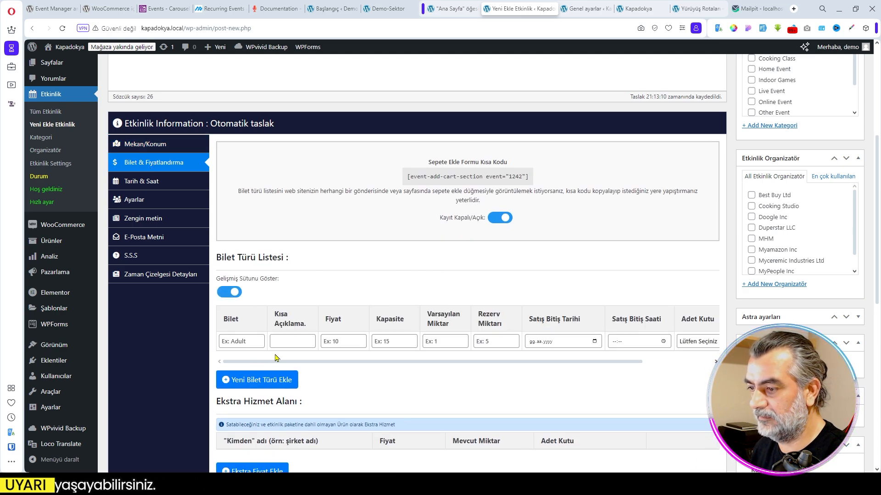
click(254, 343)
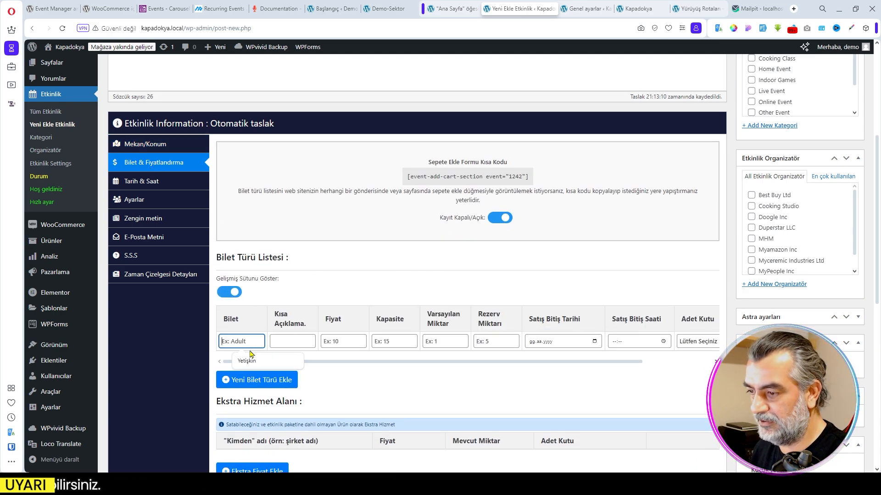
click(247, 361)
click(341, 342)
text(2500)
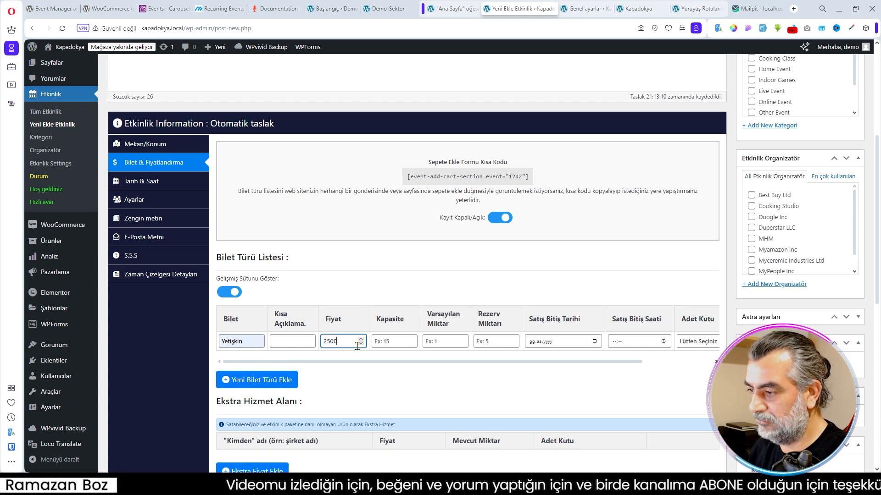
- Set the Yetişkin ticket's capacity to 15, default quantity to 1 and reserve quantity to 0
click(393, 342)
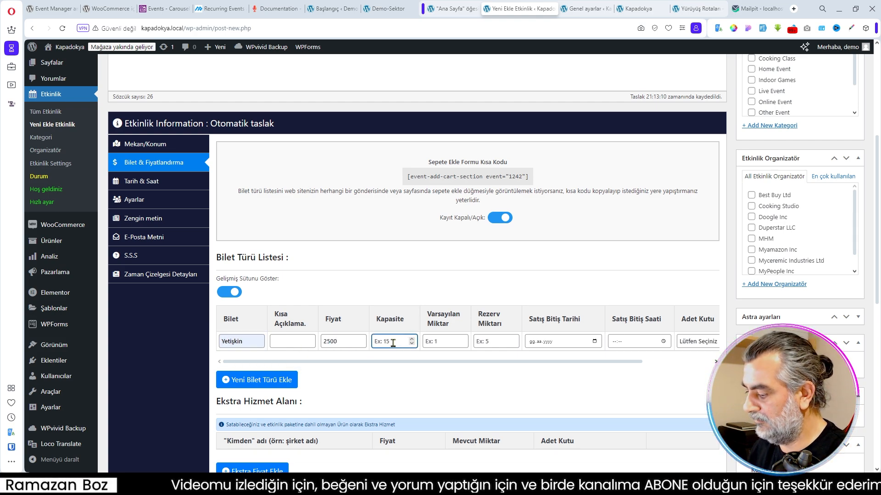
click(441, 342)
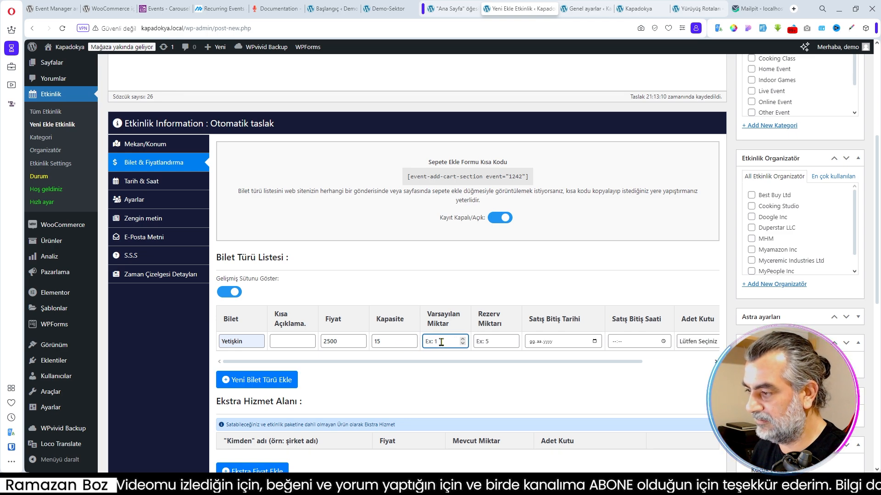
click(491, 342)
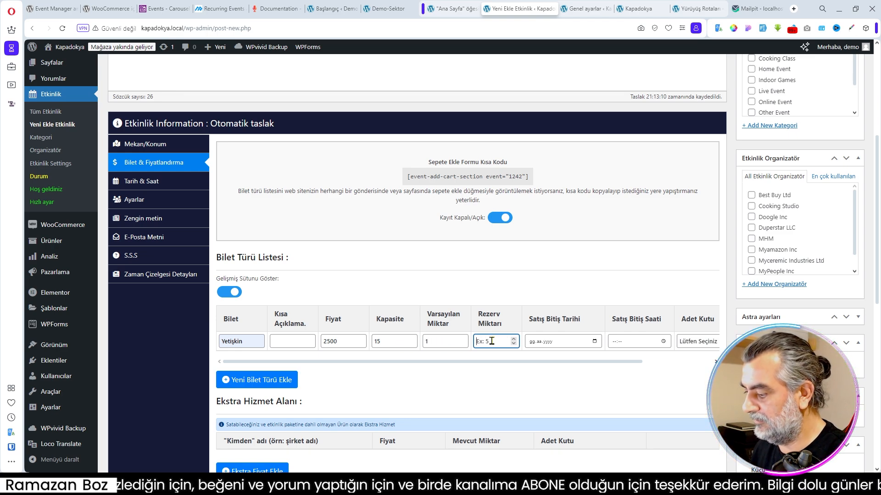
- End the Yetişkin ticket's sales on 01.10.2024 at 23:00 and set its quantity box to Giriş Kutusu
click(595, 342)
click(549, 310)
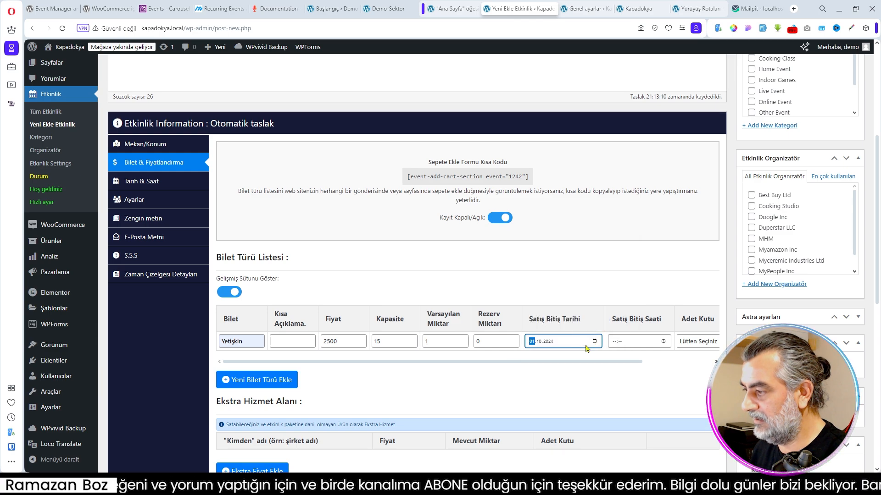
click(615, 343)
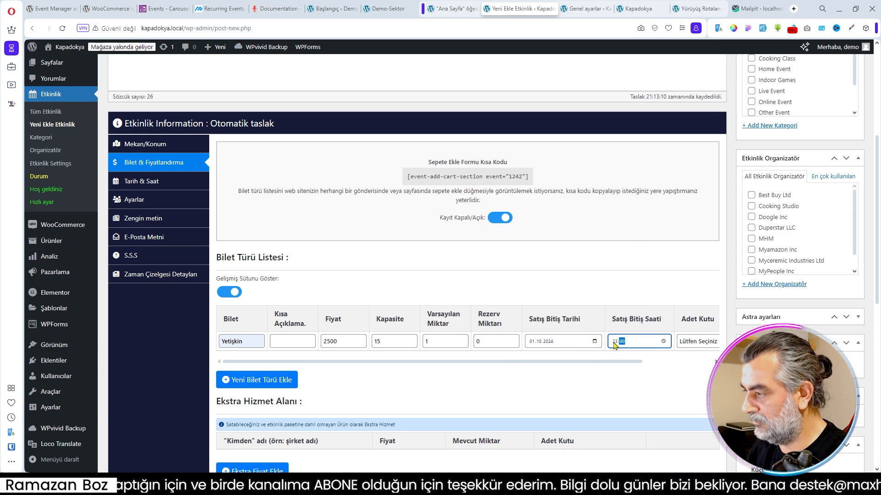
click(692, 345)
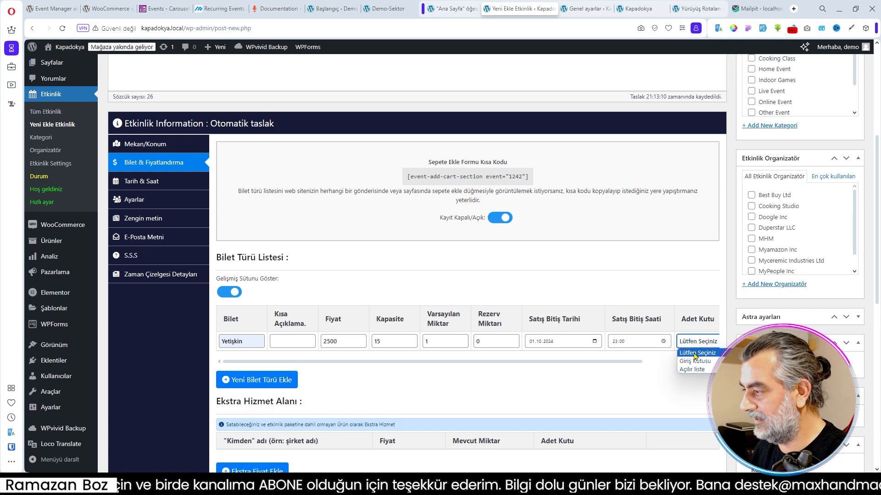
click(692, 361)
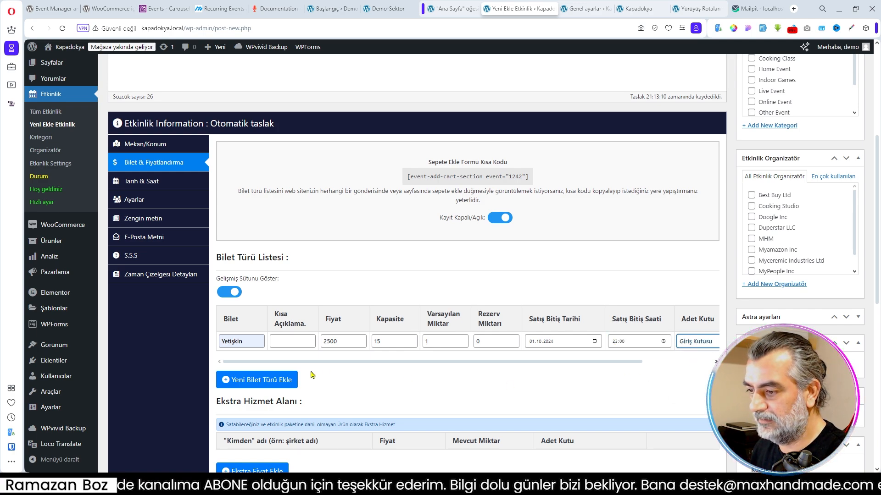
- Add an extra service named Yağmurluk with price 750, available quantity 15 and quantity box Giriş Kutusu
scroll(311, 375, down, 3)
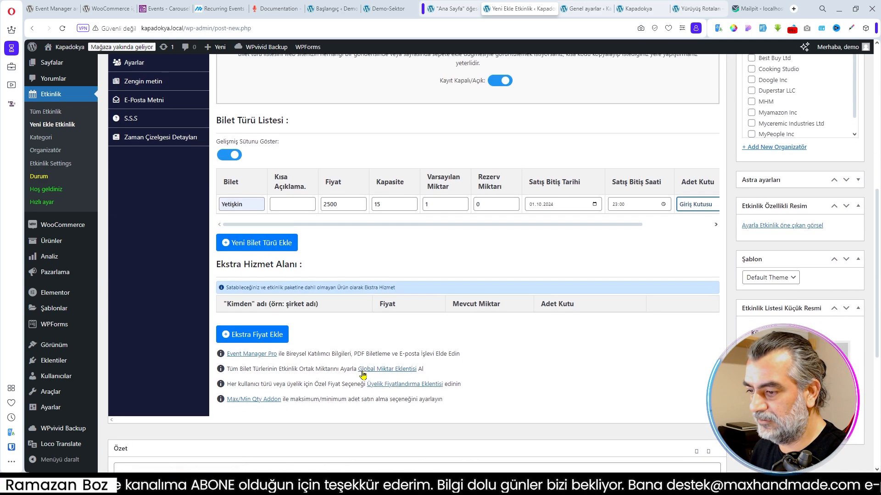
click(265, 338)
click(261, 321)
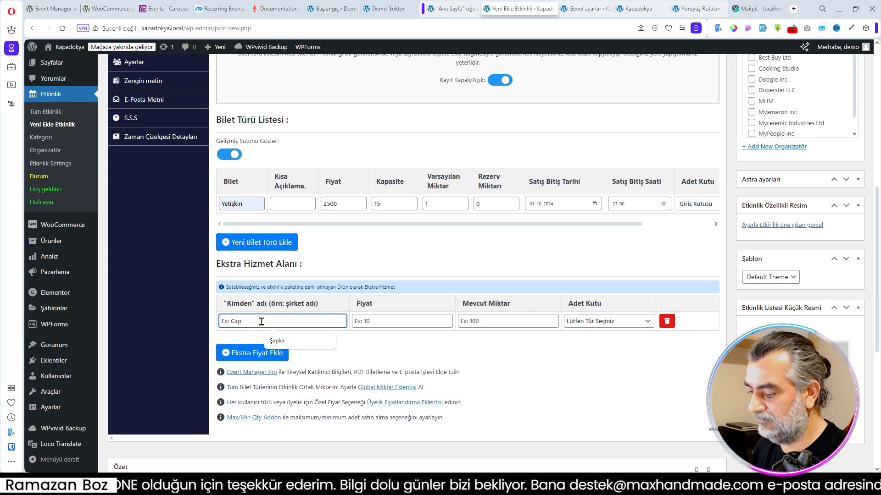
text(Yağmurluk)
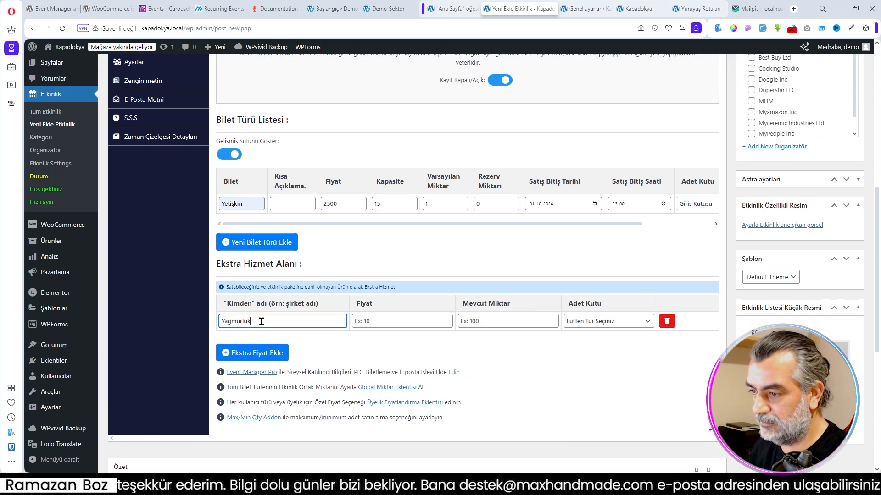
click(387, 321)
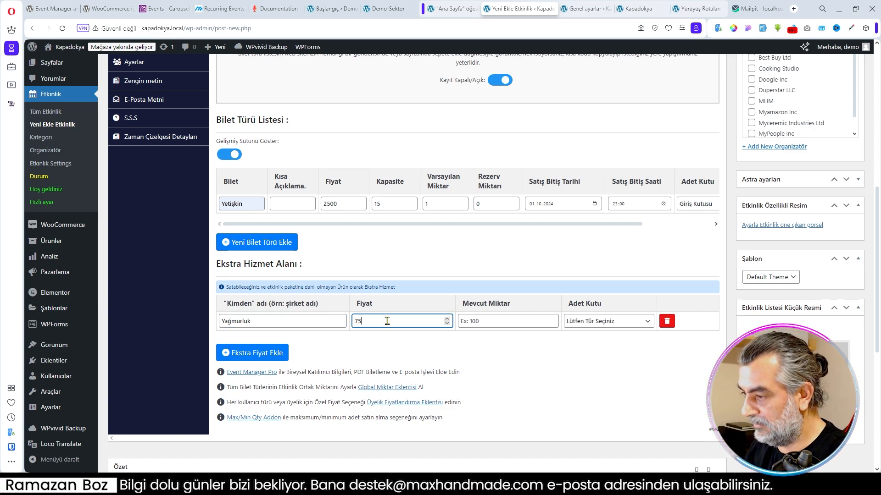
click(485, 322)
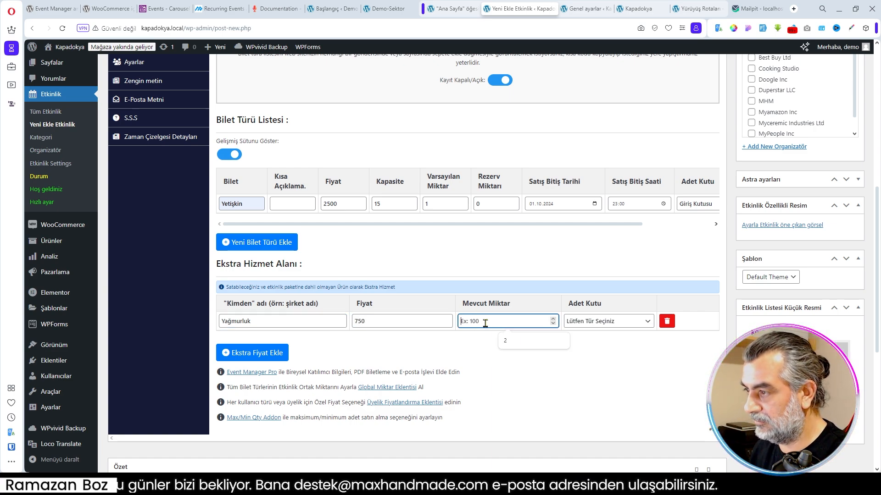
text(15)
click(598, 326)
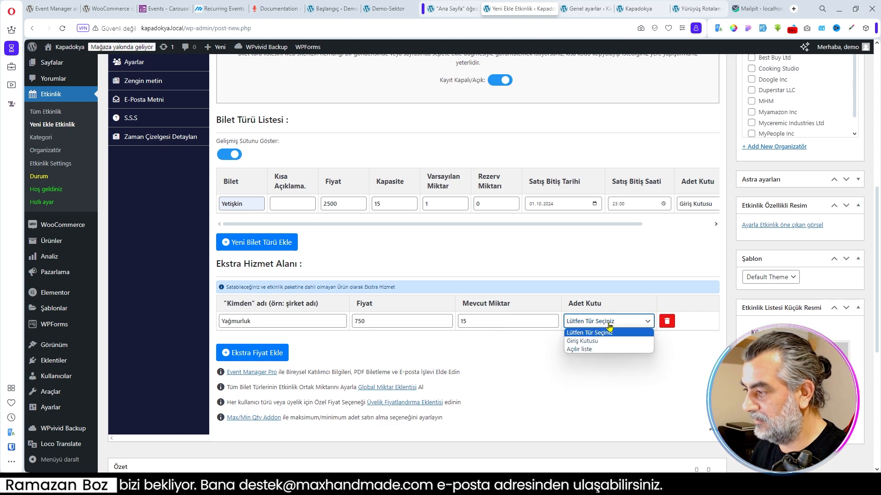
click(595, 339)
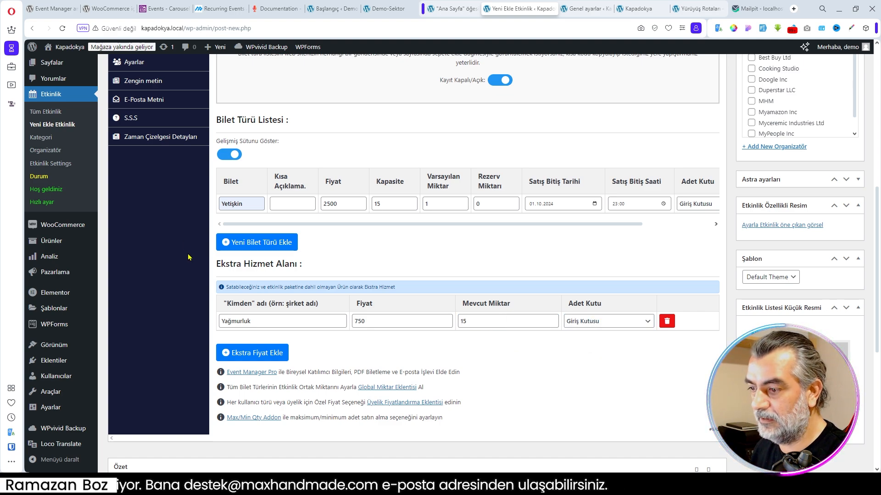
- Set the event's start date to 02.10.2024 and its start time to 10:00
scroll(188, 258, up, 3)
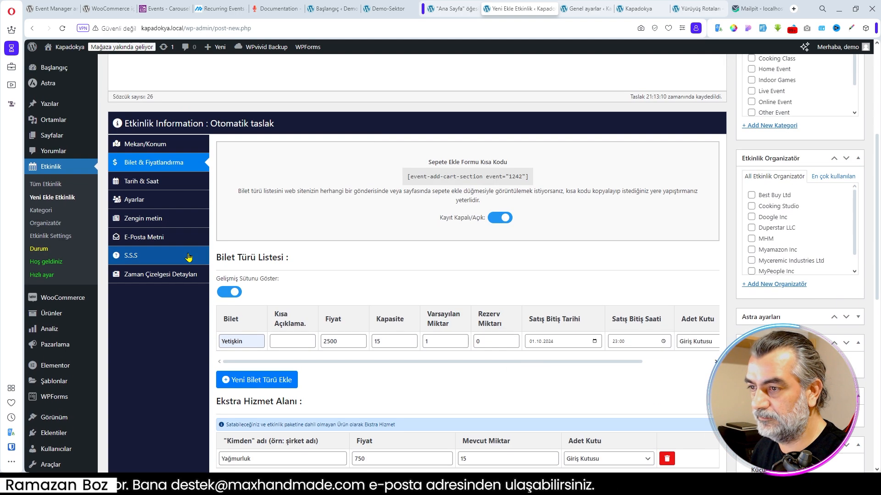
click(147, 182)
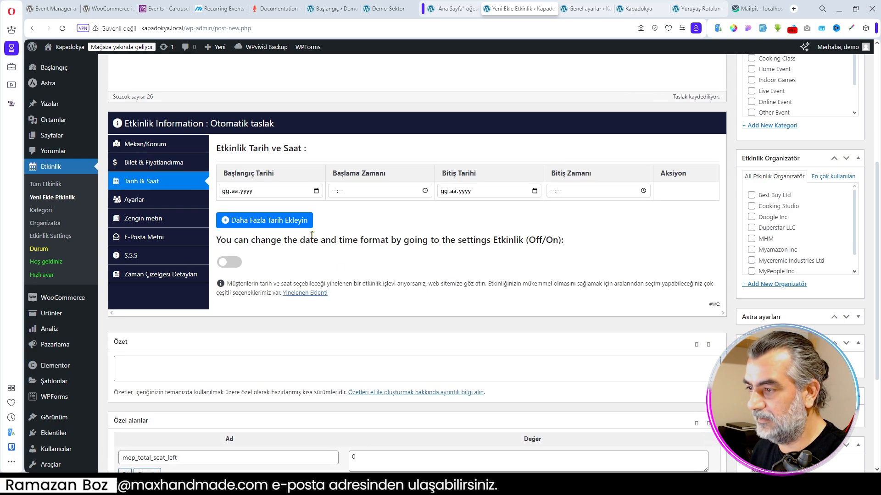
click(315, 193)
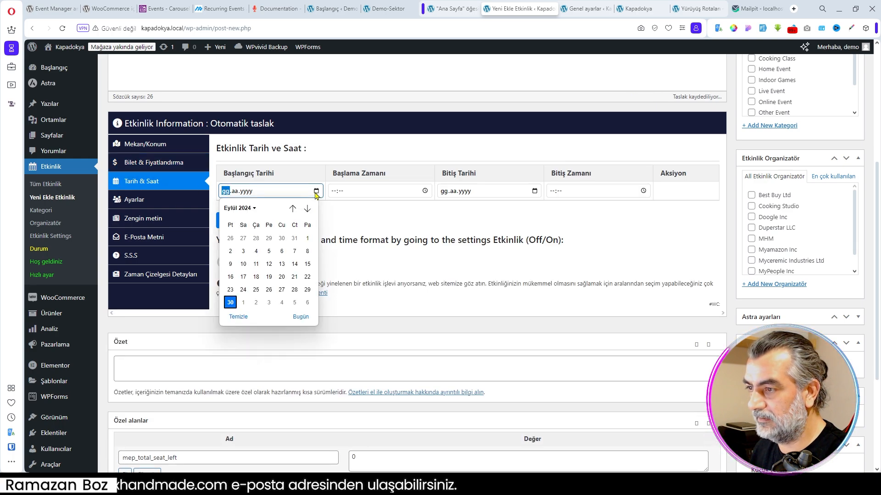
click(256, 303)
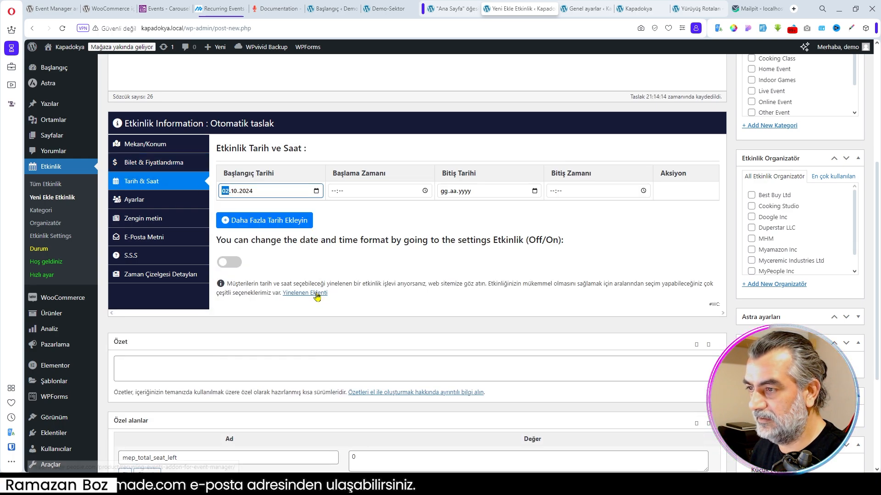
click(337, 194)
text(10:00)
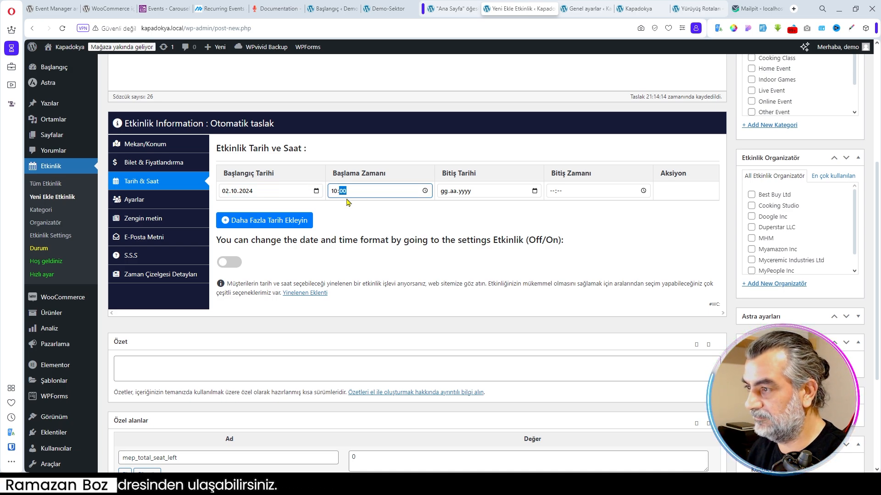
- Set the event's end date to 02.10.2024 and its end time to 15:00
click(533, 191)
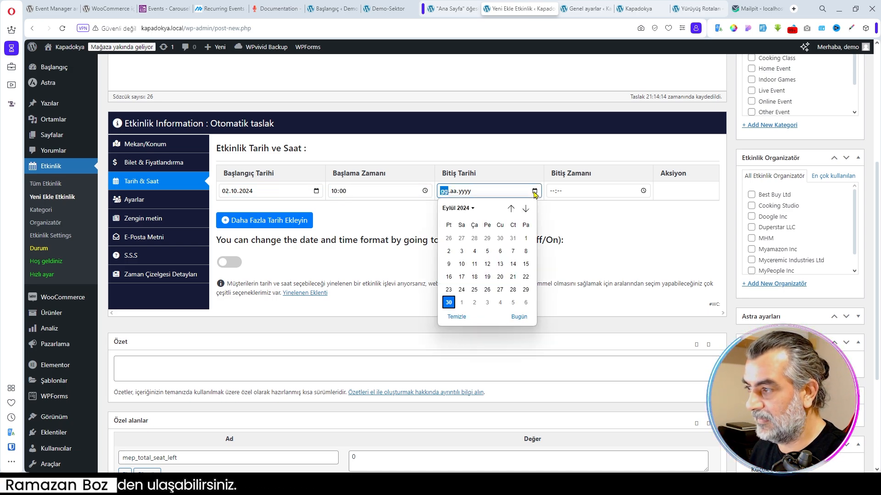
click(475, 304)
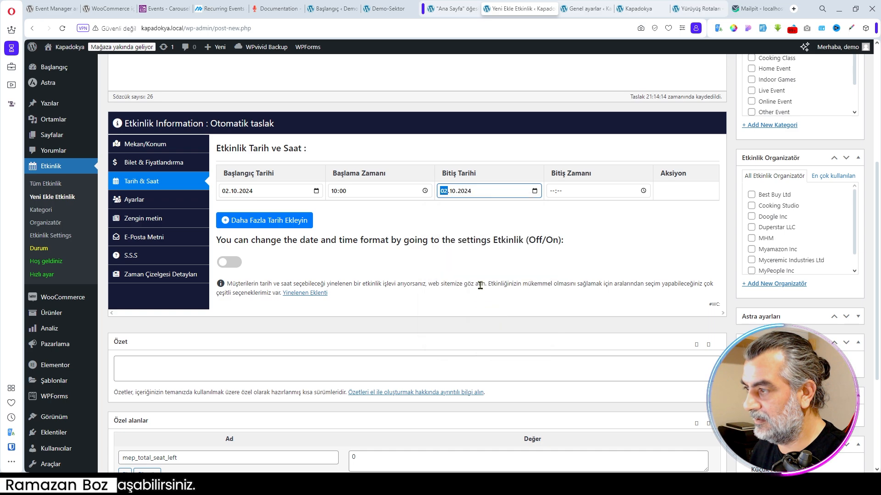
click(553, 196)
text(15:00)
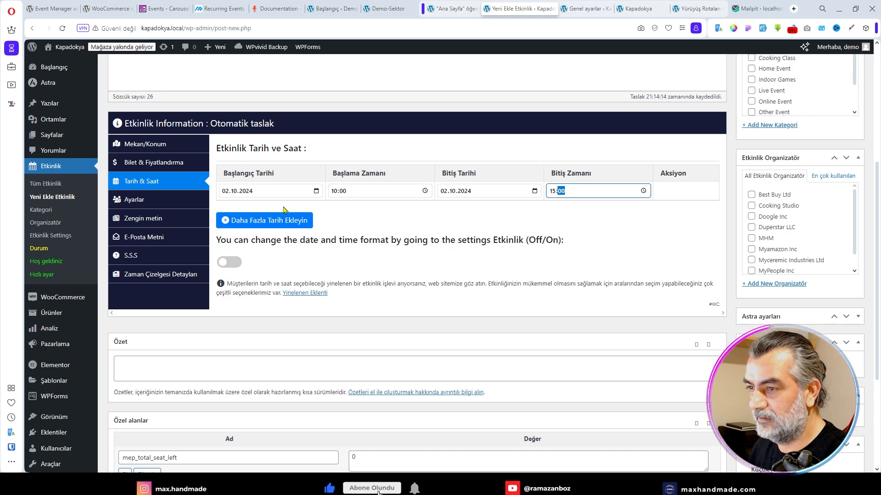
- Review the event's general settings, rich text, e-mail text, FAQ and timeline sections
click(137, 201)
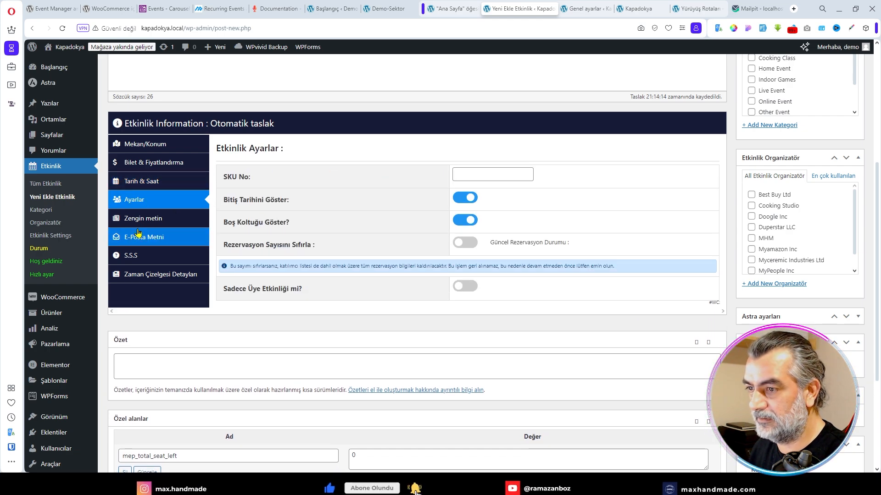
click(140, 222)
click(147, 238)
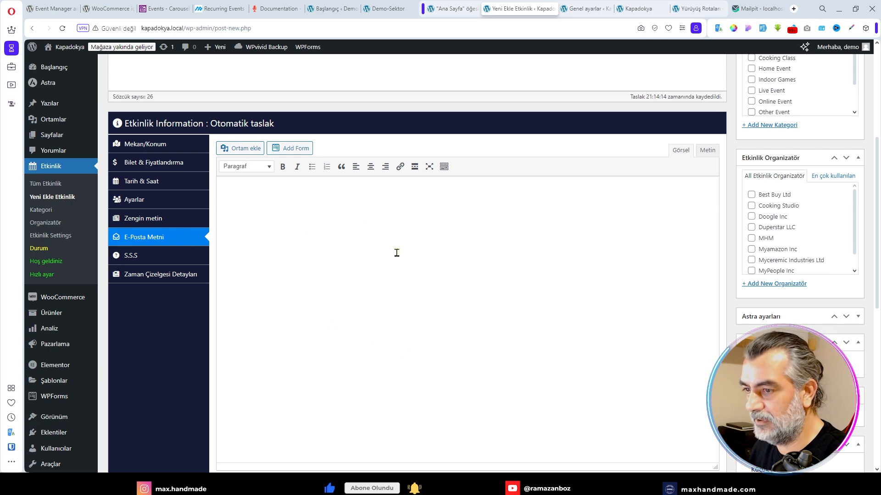
click(132, 259)
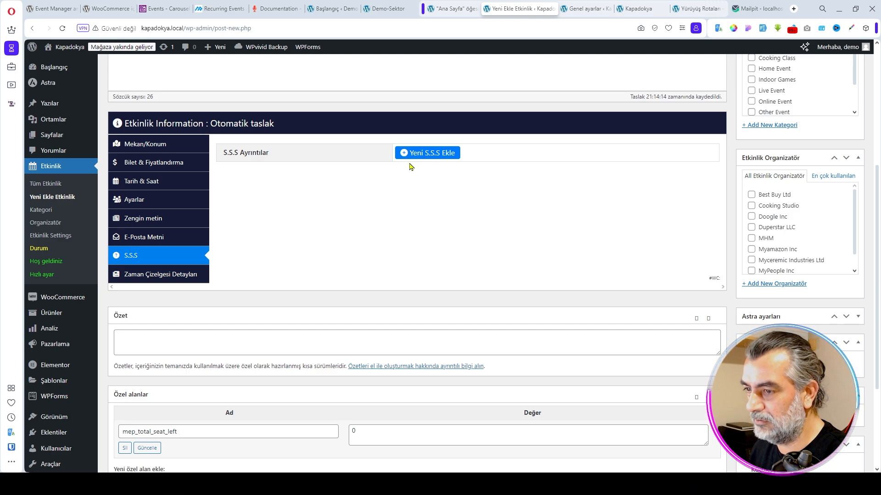
click(174, 275)
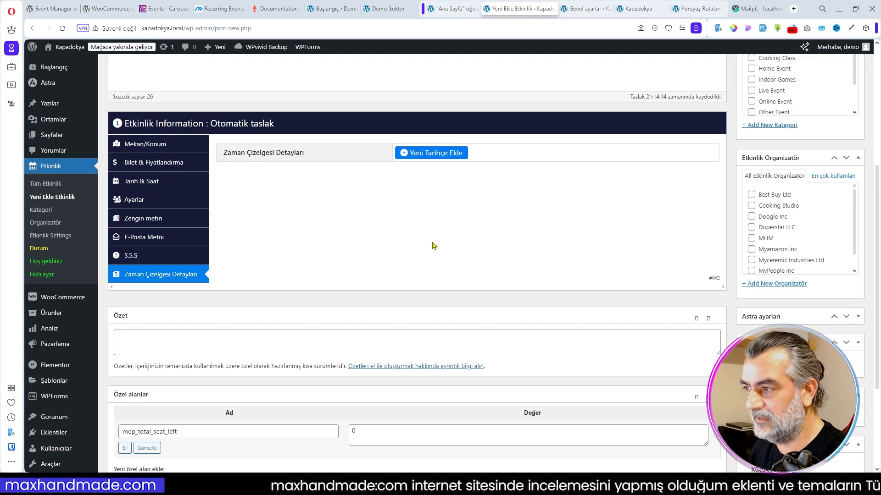
- Assign the event to the Yürüyüş Rotası category and the MHM organizer
scroll(716, 252, up, 4)
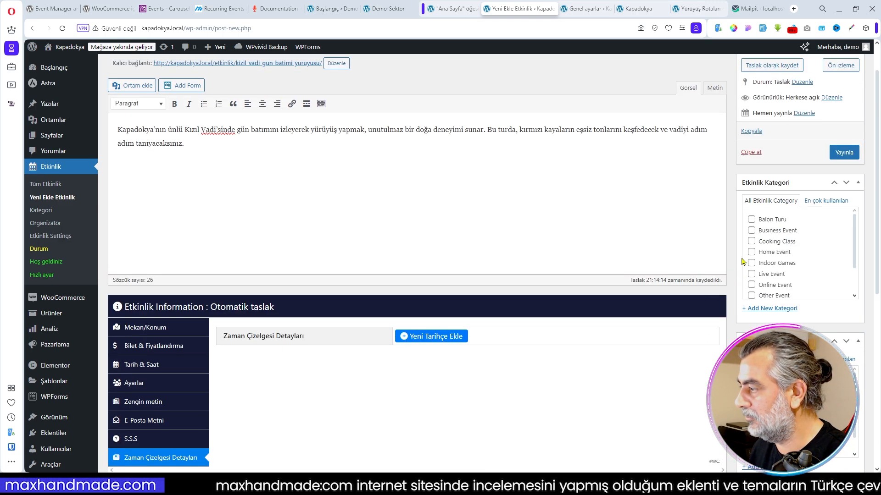
scroll(775, 238, down, 2)
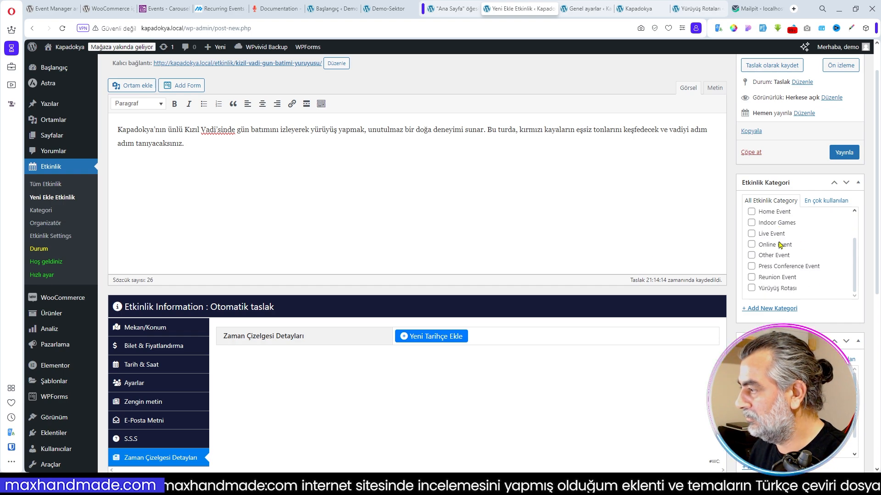
click(752, 288)
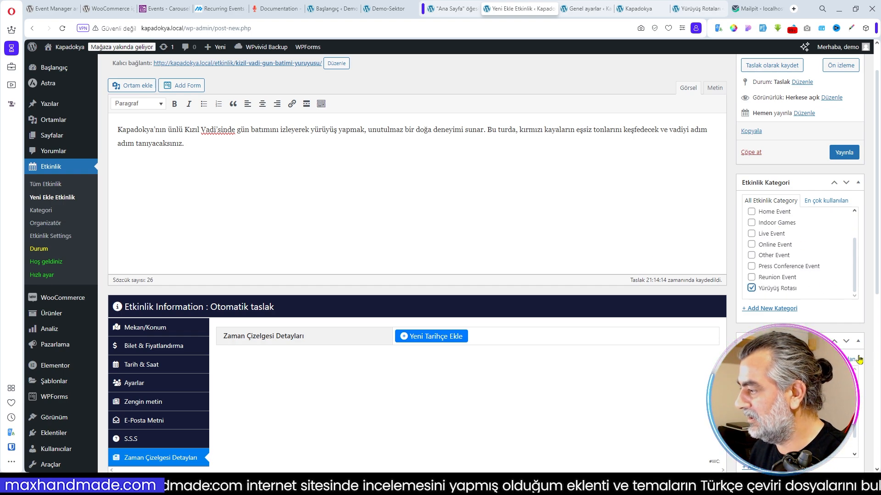
scroll(751, 288, down, 5)
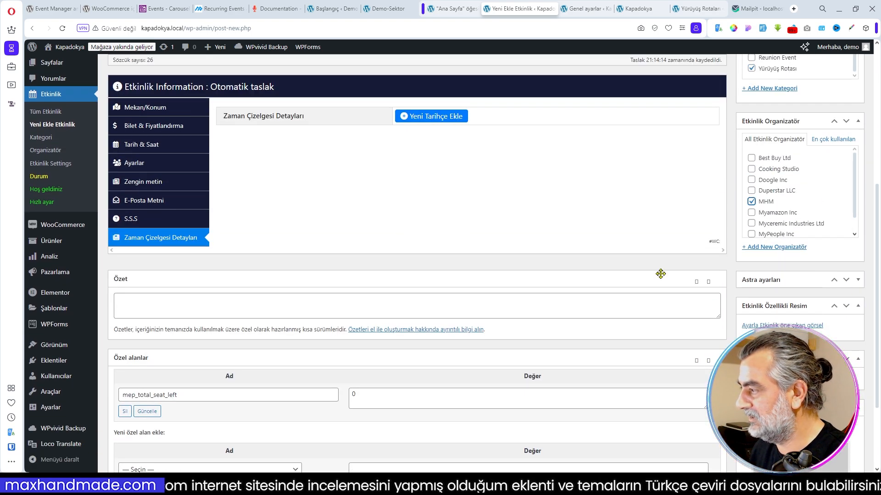
- Set the hiker silhouette image doga_yuruyusleri03 from the media library as the event's featured image
scroll(660, 274, down, 3)
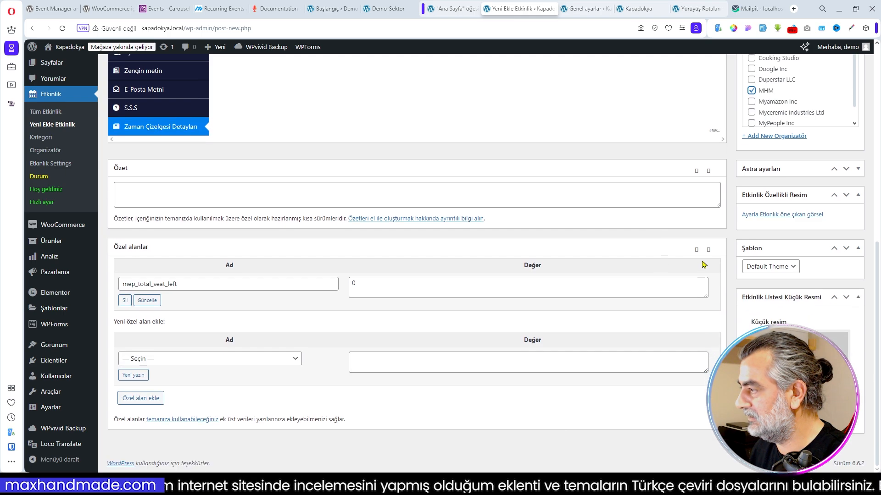
click(765, 218)
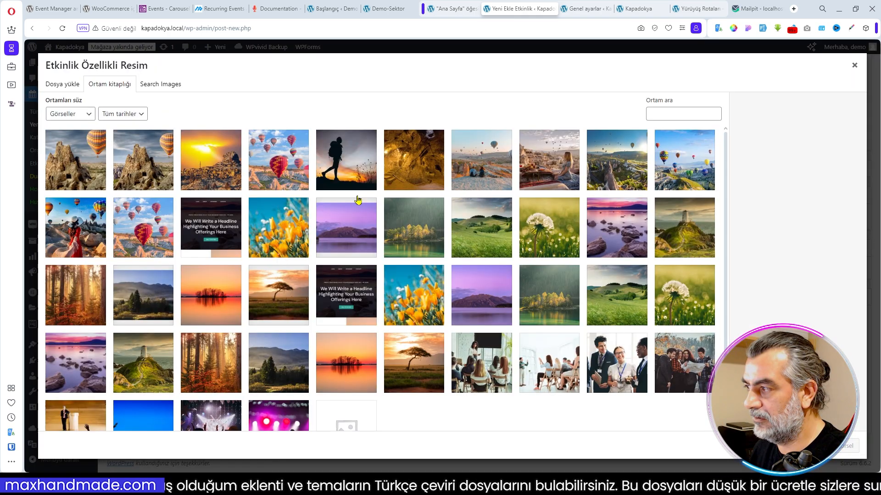
click(345, 171)
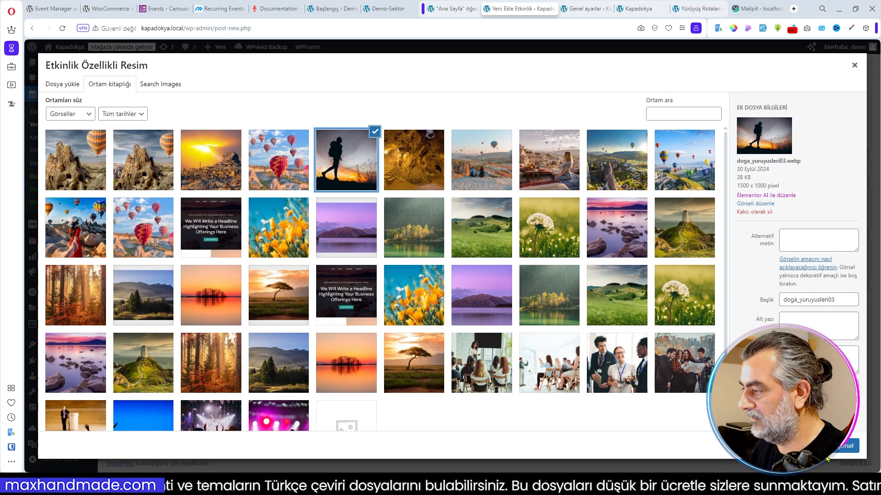
key(Escape)
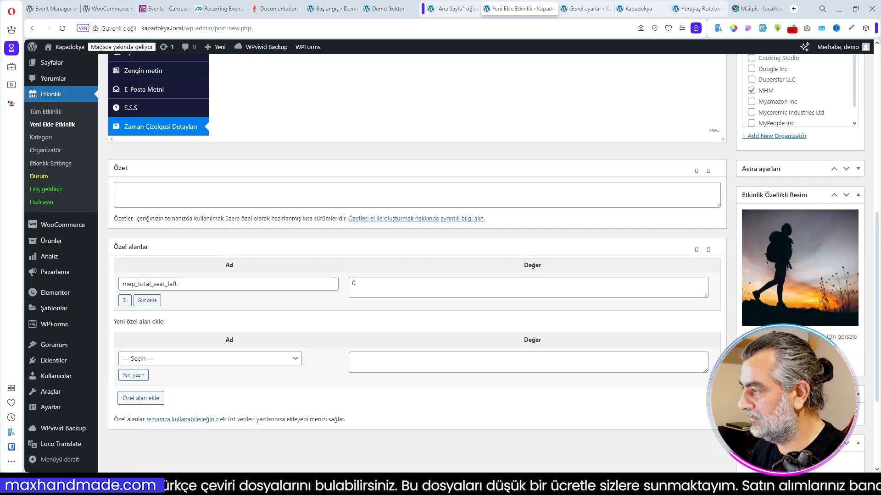
- Set the event list thumbnail and publish the Kızıl Vadi Gün Batımı Yürüyüşü event
scroll(801, 404, down, 3)
click(769, 415)
key(Escape)
scroll(611, 355, up, 5)
scroll(611, 355, up, 5)
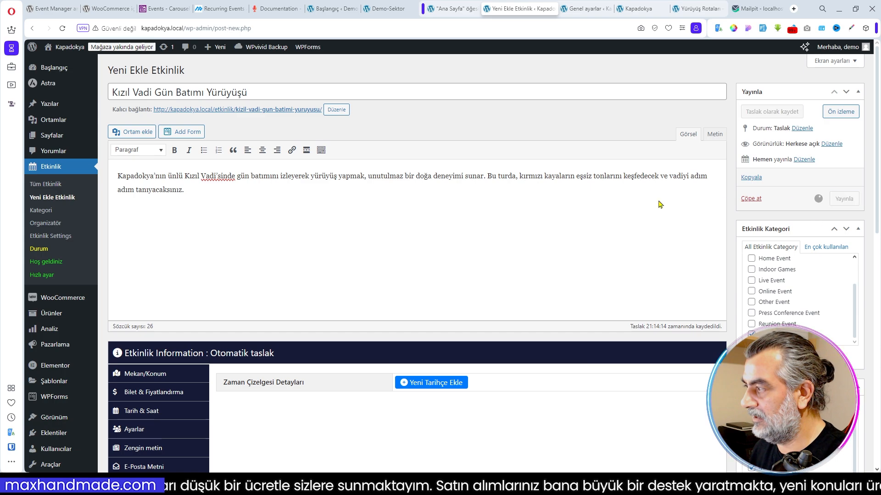
- Check the published walking event on the Yürüyüş Rotaları and Turlarımız pages of the Kapadokya site
click(640, 10)
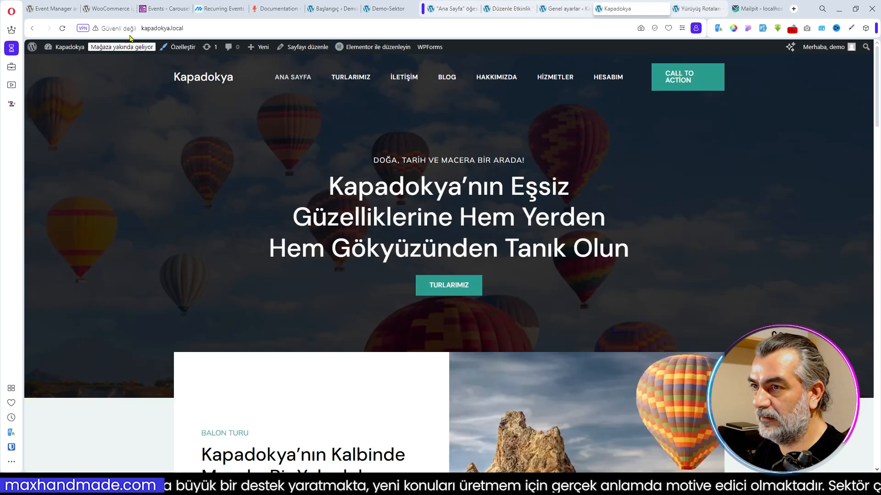
key(ctrl+w)
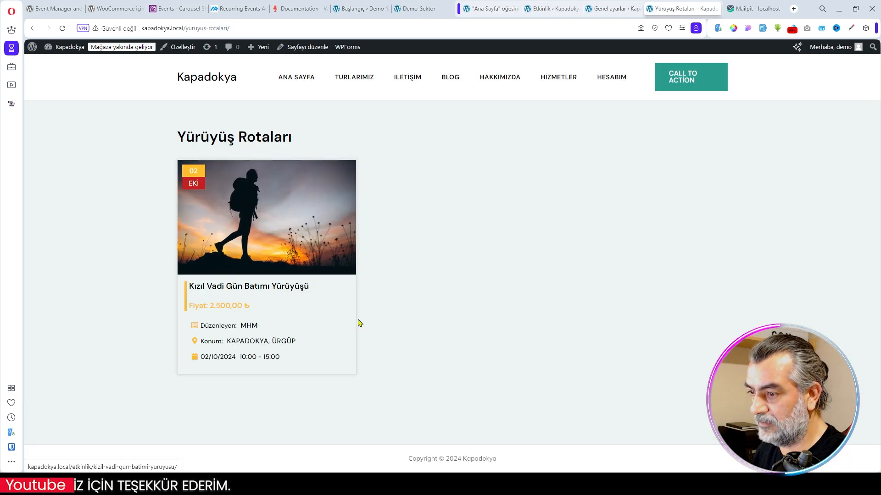
click(363, 82)
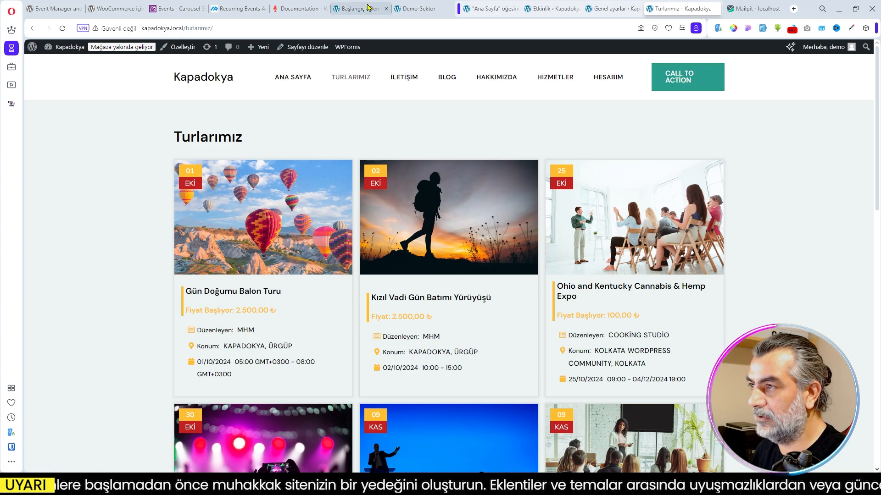
- Look at the header and its button on the Demo-Sektor site's home page for reference
click(416, 11)
scroll(627, 148, up, 5)
scroll(627, 149, up, 15)
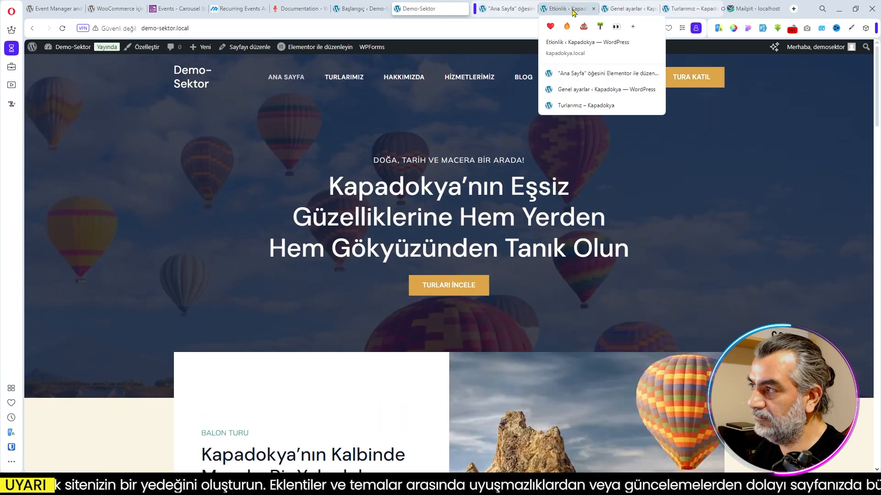
- Open the Kapadokya site's header builder in the theme customizer and set the header button's text to Tur Ara
click(514, 9)
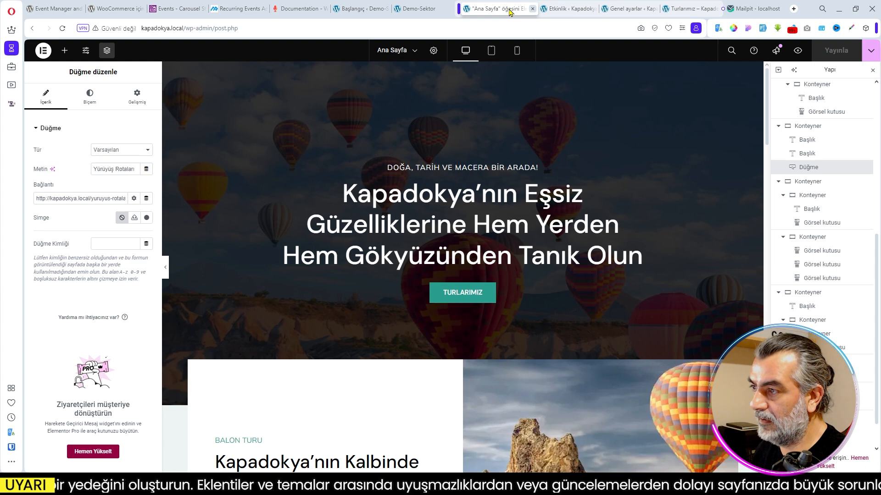
click(569, 9)
click(623, 10)
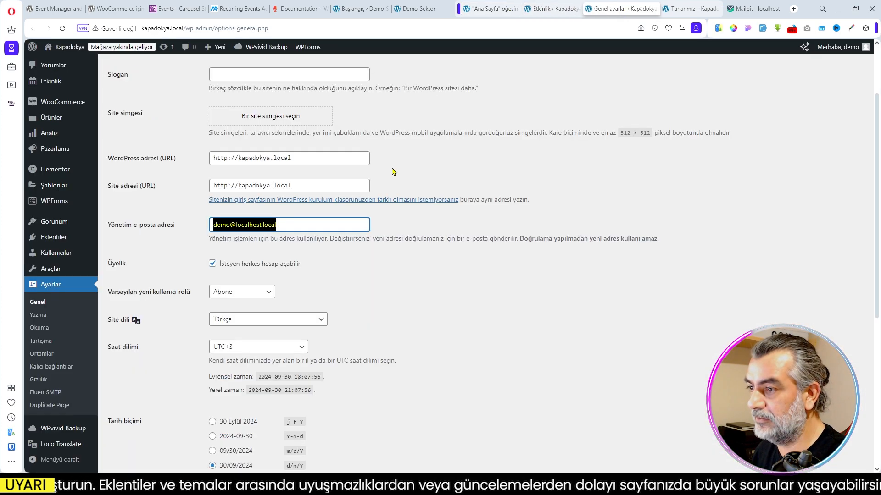
scroll(393, 173, up, 2)
mouse_move(55, 308)
click(117, 335)
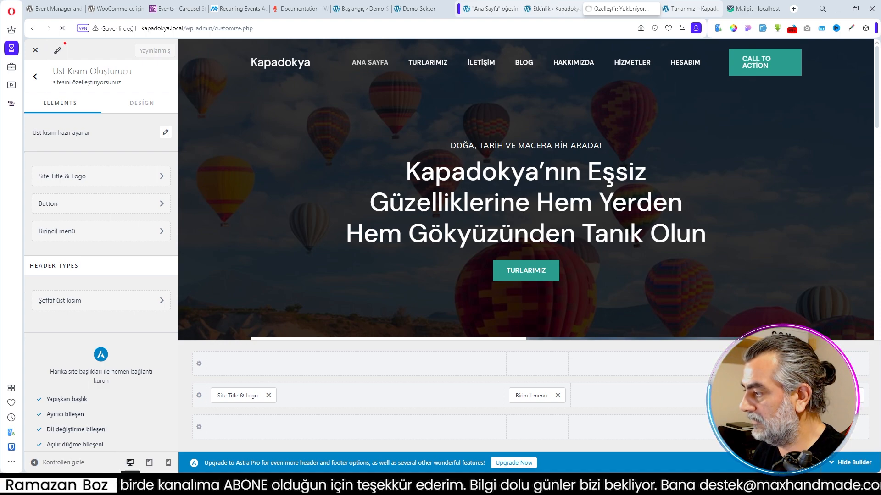
text(Tur Ara)
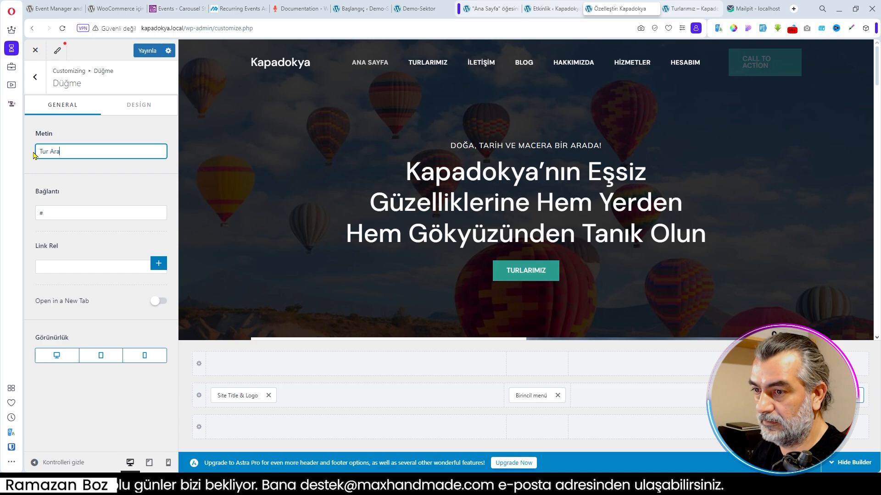
- Open the Kapadokya site's list of pages to get the Tur Ara page's address
click(545, 11)
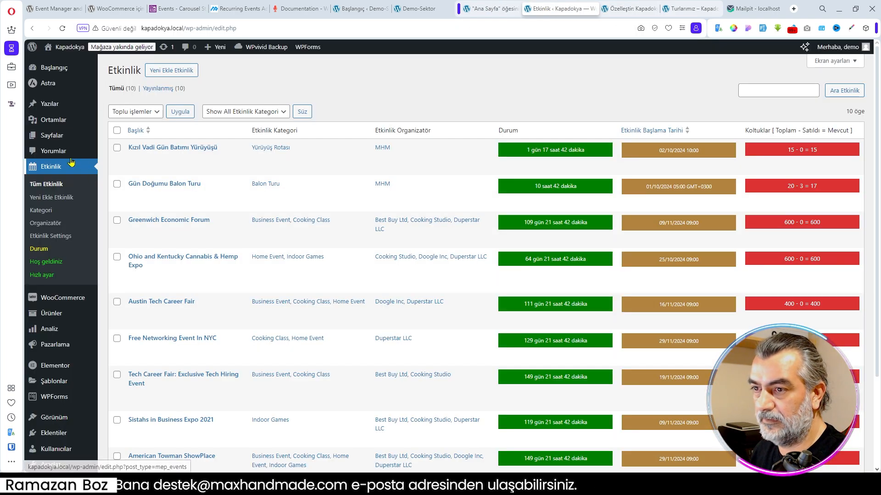
mouse_move(64, 136)
click(127, 140)
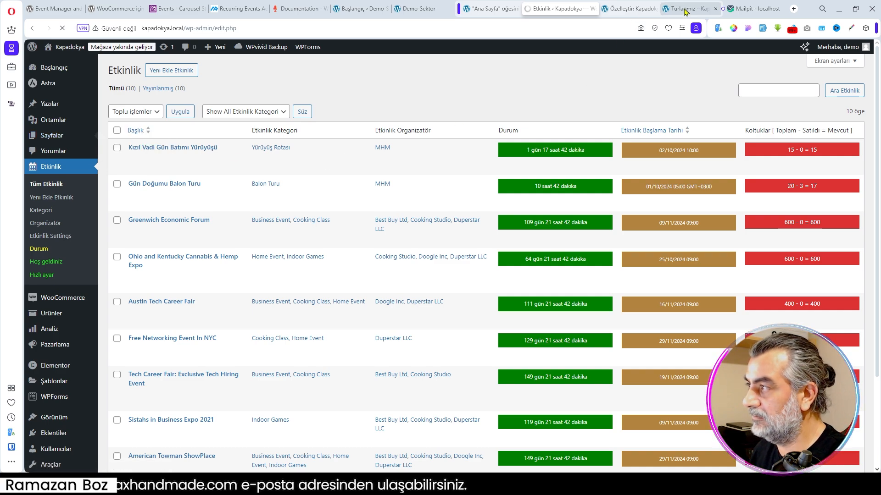
mouse_move(627, 12)
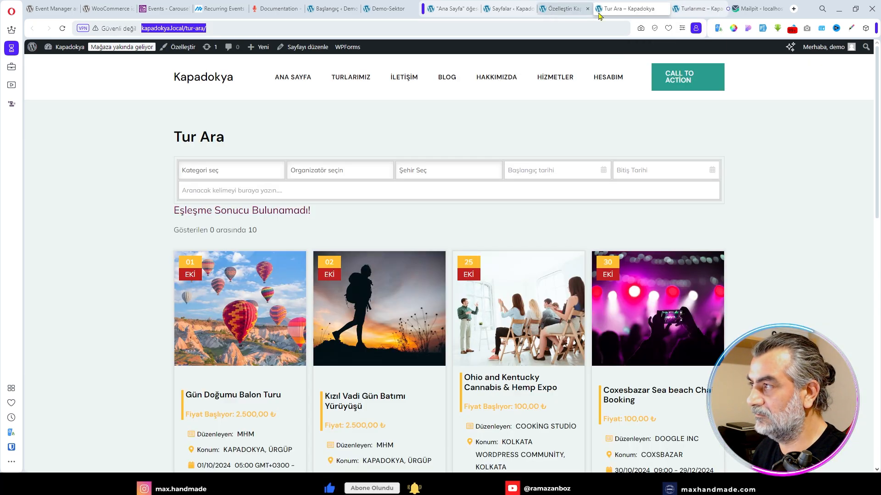
click(569, 9)
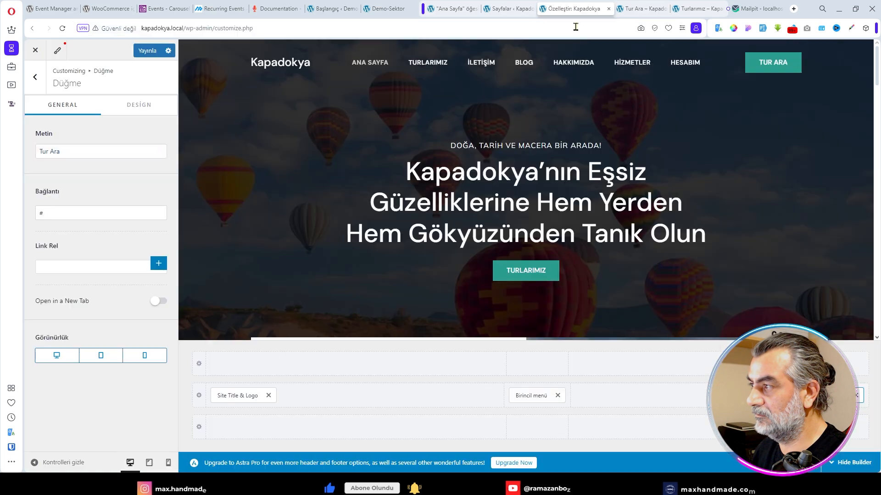
click(58, 214)
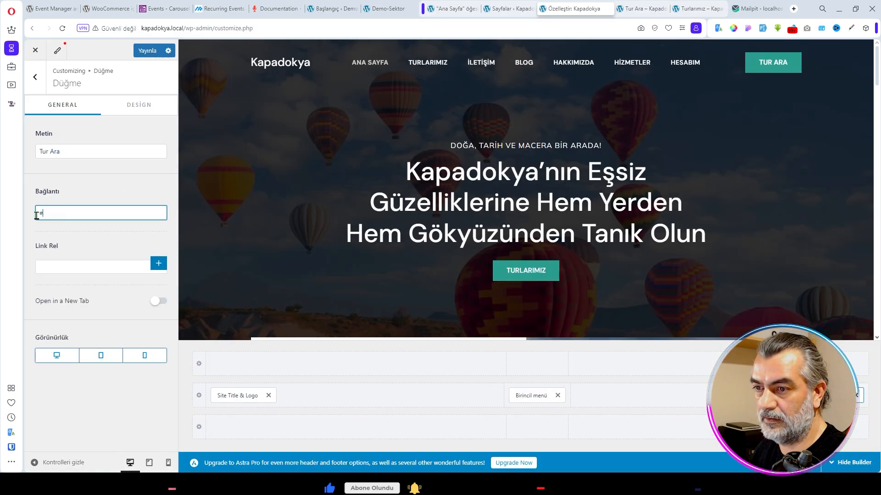
key(ctrl+a)
text(http://kapadokya.local/tur-ara/)
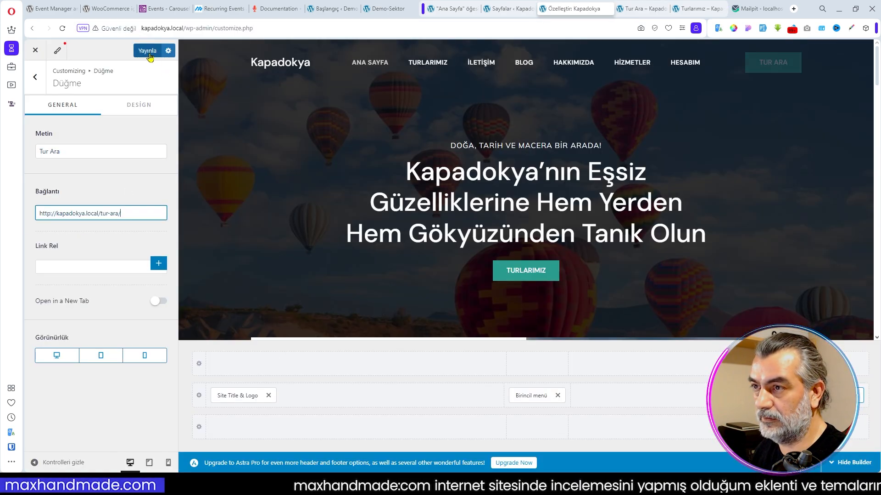
- Publish the header button changes and look through the Kapadokya home page down to the walking tour section
click(148, 52)
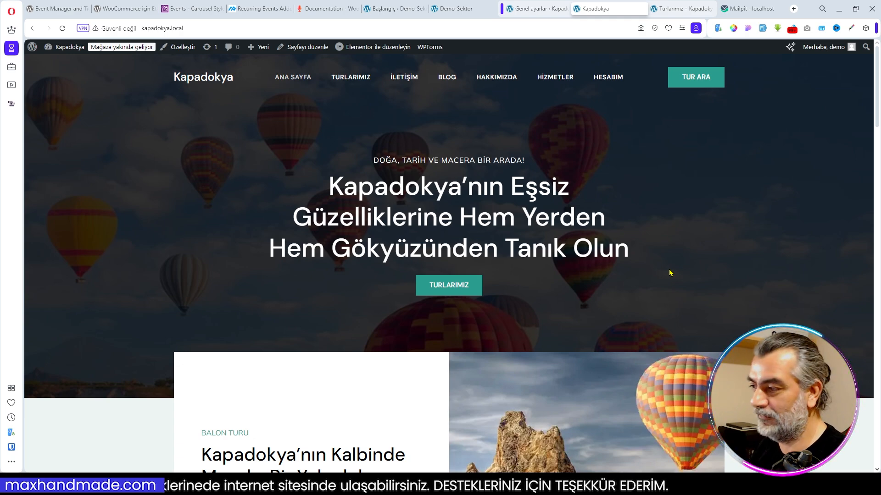
scroll(635, 271, down, 2)
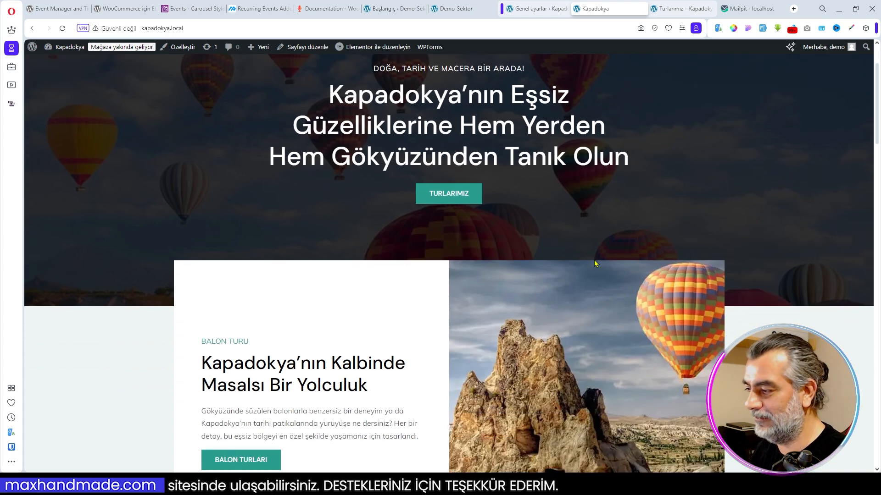
scroll(594, 262, down, 2)
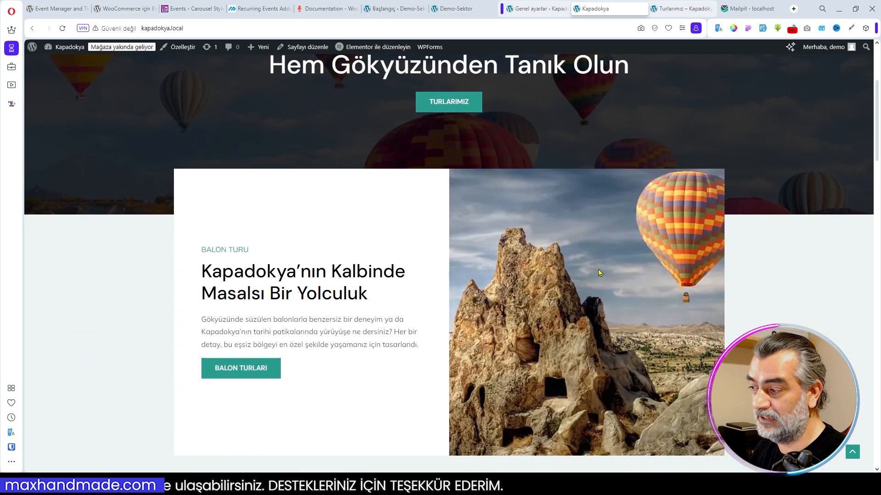
scroll(596, 271, down, 9)
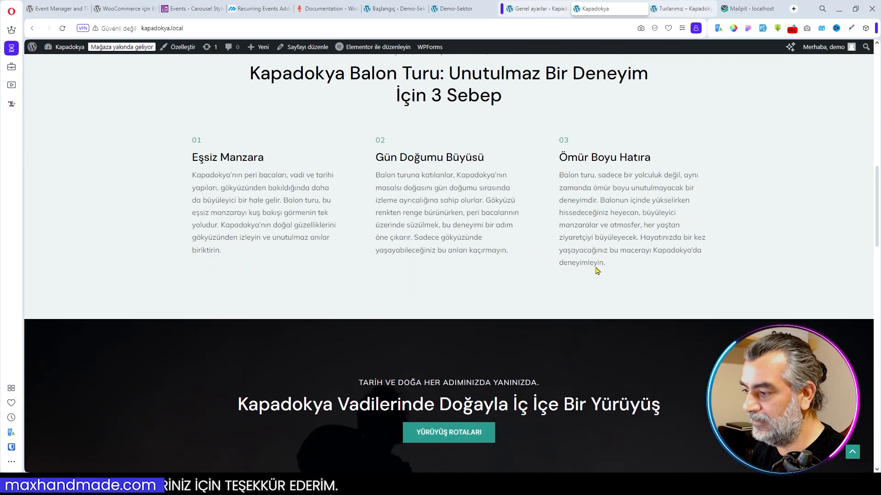
scroll(597, 271, up, 7)
scroll(596, 271, down, 6)
scroll(596, 271, down, 6)
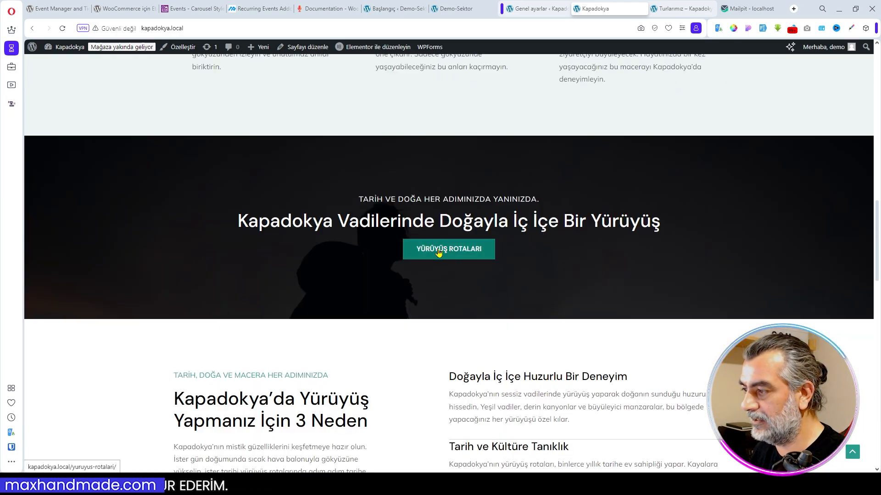
- Open Kızıl Vadi Gün Batımı Yürüyüşü from the Yürüyüş Rotaları page and register with 3 Yetişkin tickets and 1 Yağmurluk
click(461, 252)
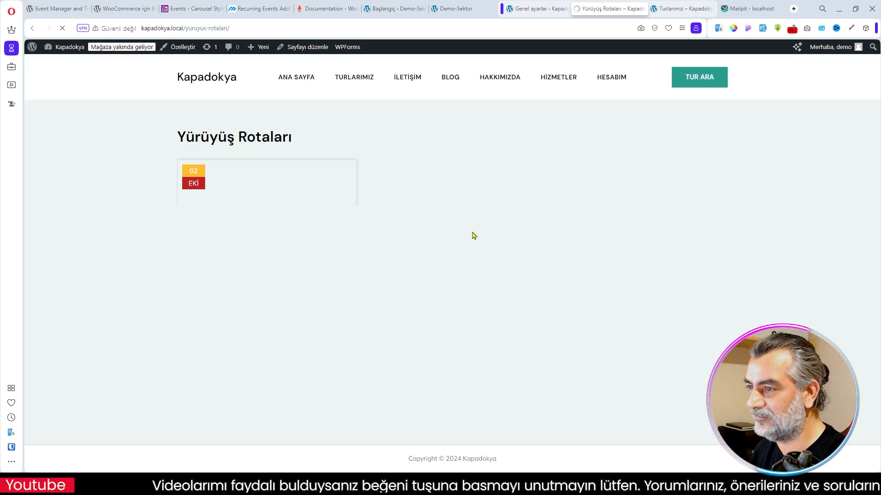
click(251, 249)
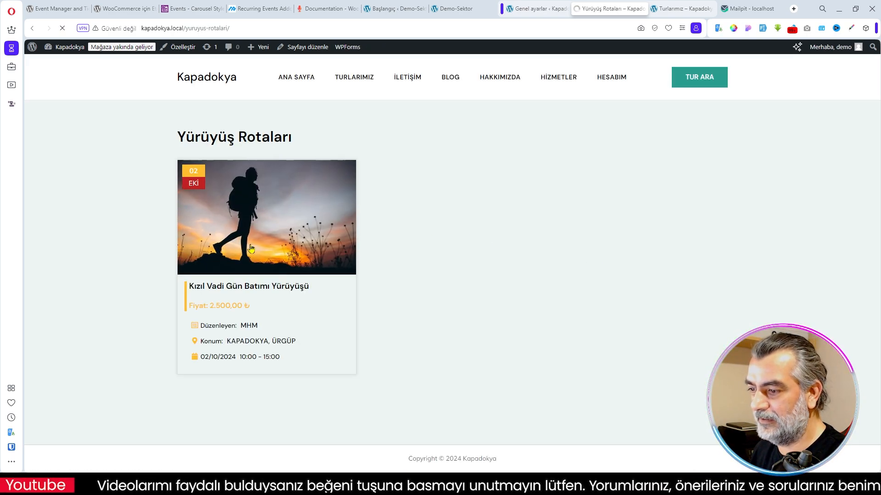
scroll(440, 261, down, 6)
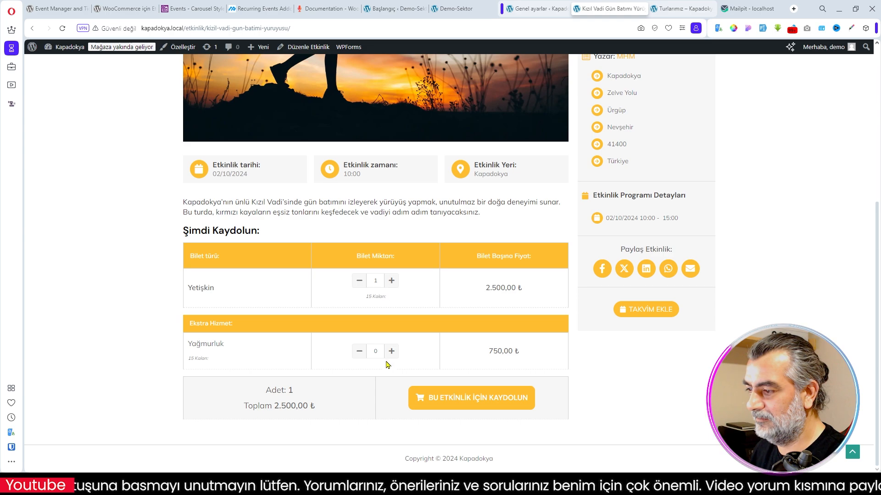
click(391, 352)
click(392, 281)
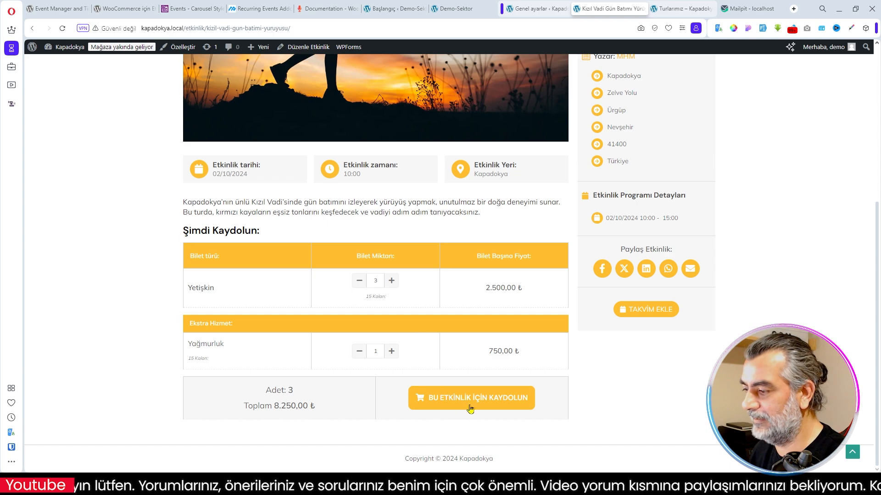
click(468, 397)
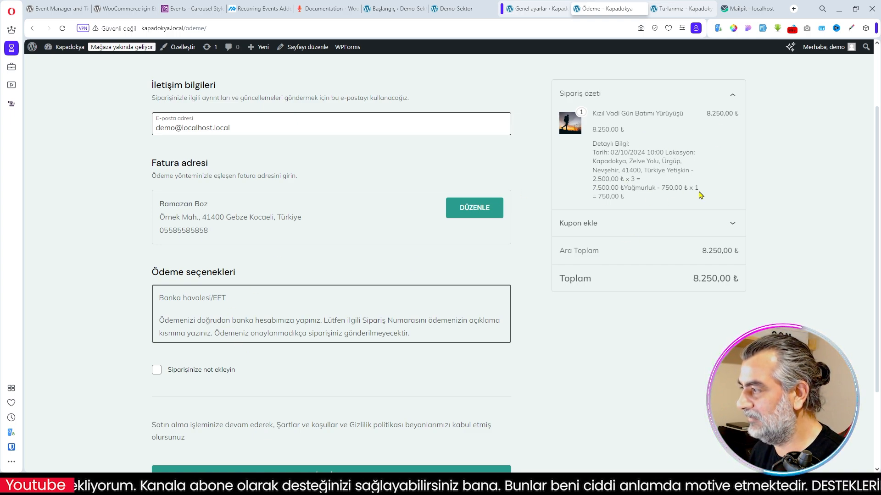
- Place the walking tour order with payment by Banka havalesi/EFT and review the order confirmation
scroll(487, 282, down, 2)
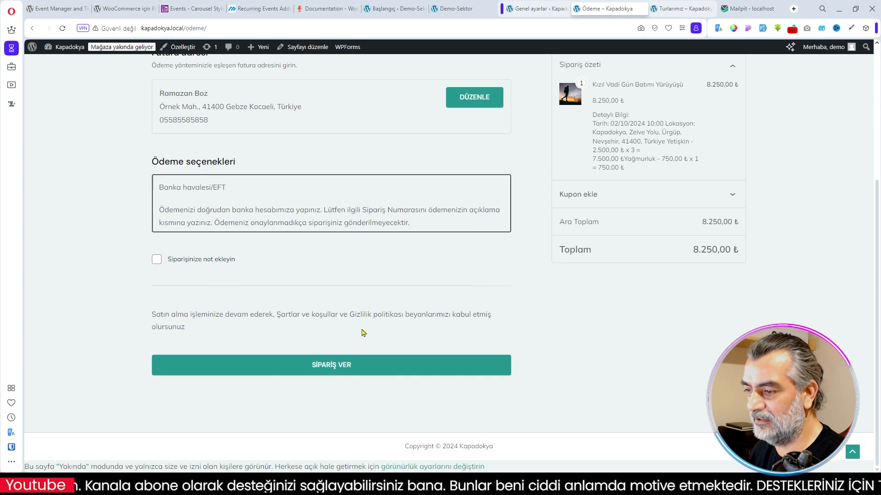
click(340, 368)
scroll(475, 281, down, 3)
scroll(483, 282, up, 4)
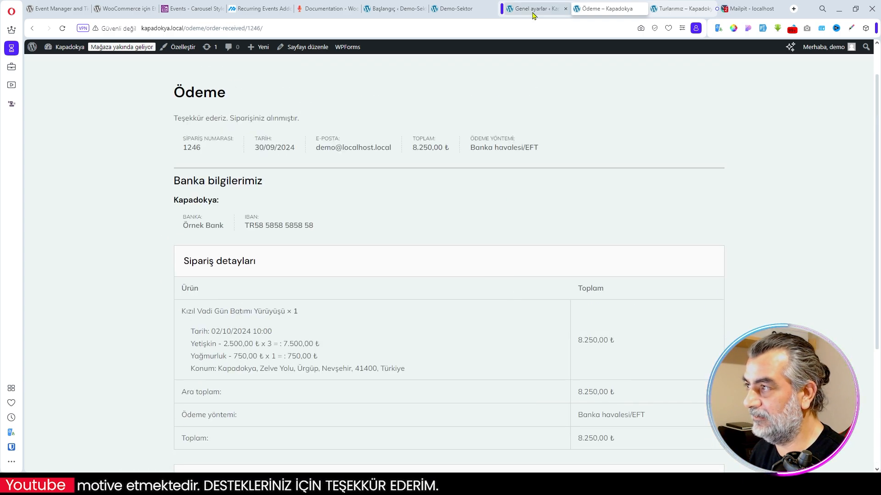
- Open the WooCommerce orders in the site's admin and mark the newest order as Tamamlandı
click(539, 8)
click(80, 202)
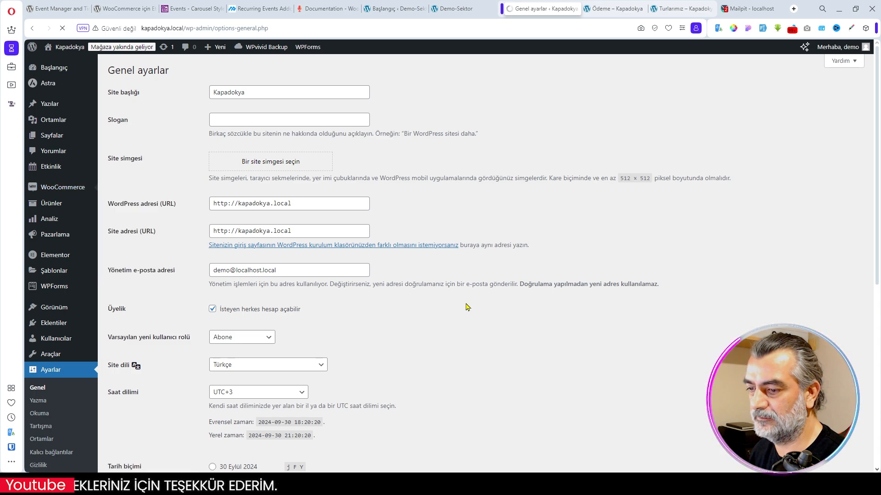
click(331, 188)
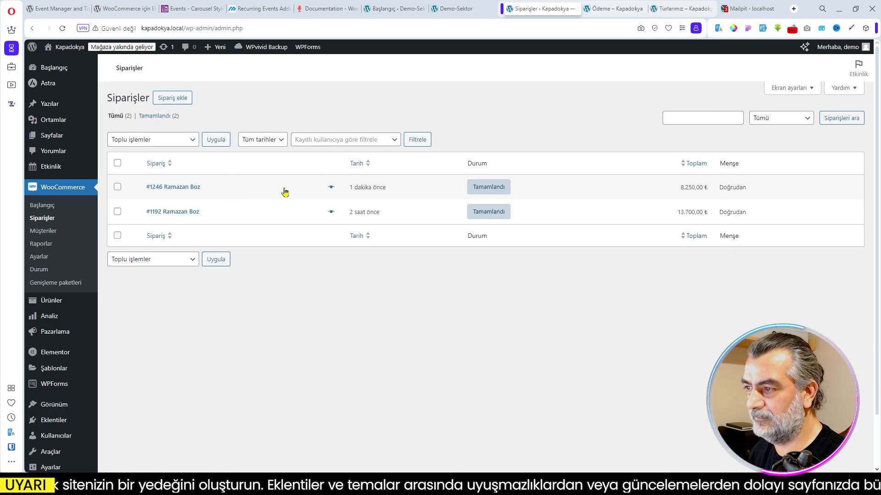
- Check the seat figures in the list of all events and the order e-mails in Mailpit
mouse_move(57, 168)
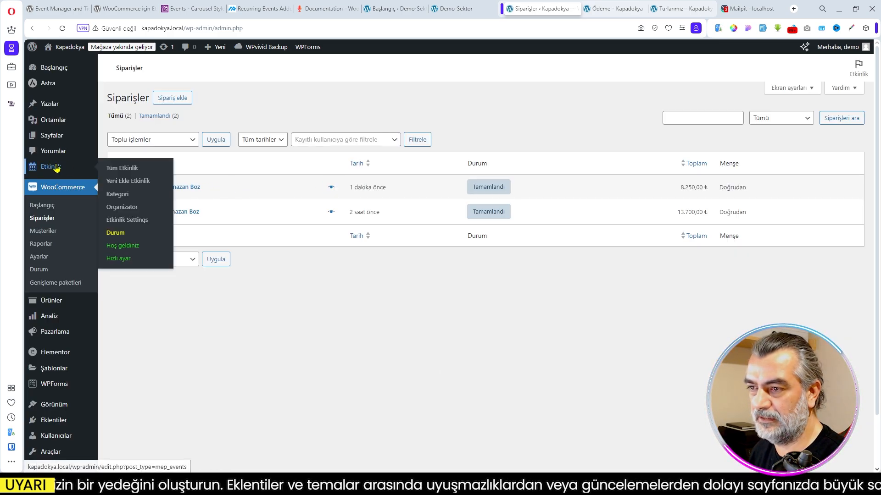
click(132, 169)
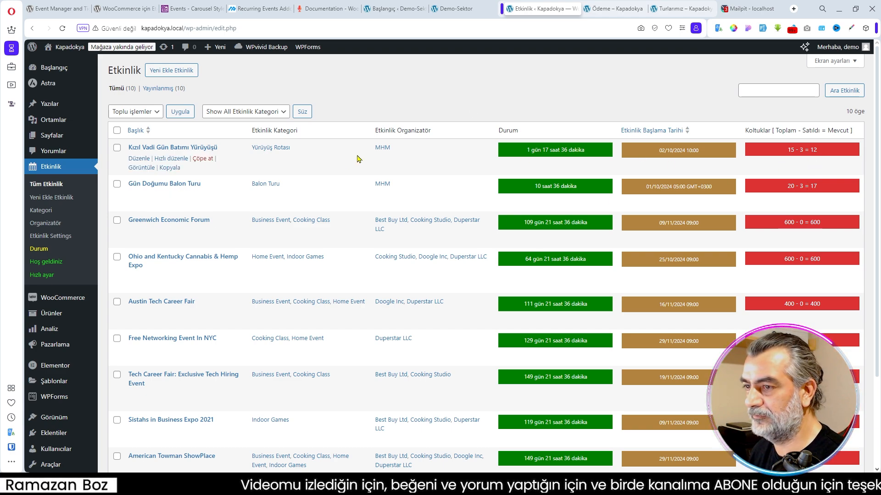
click(746, 8)
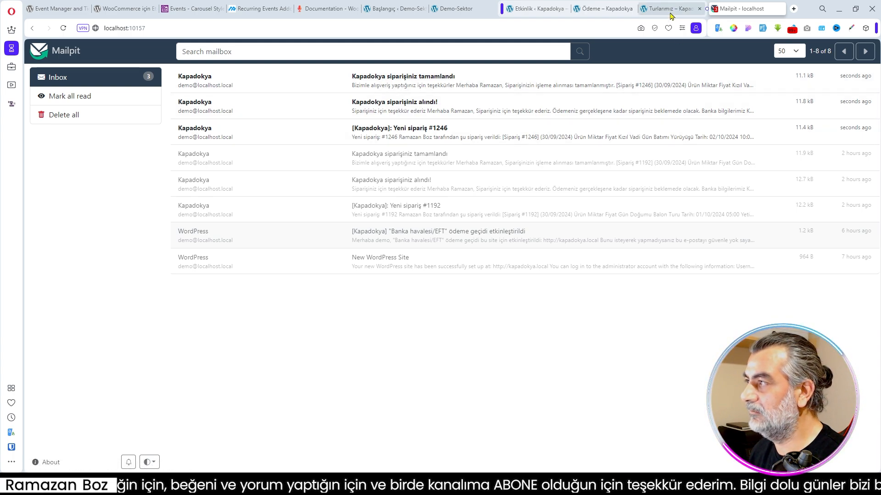
click(651, 9)
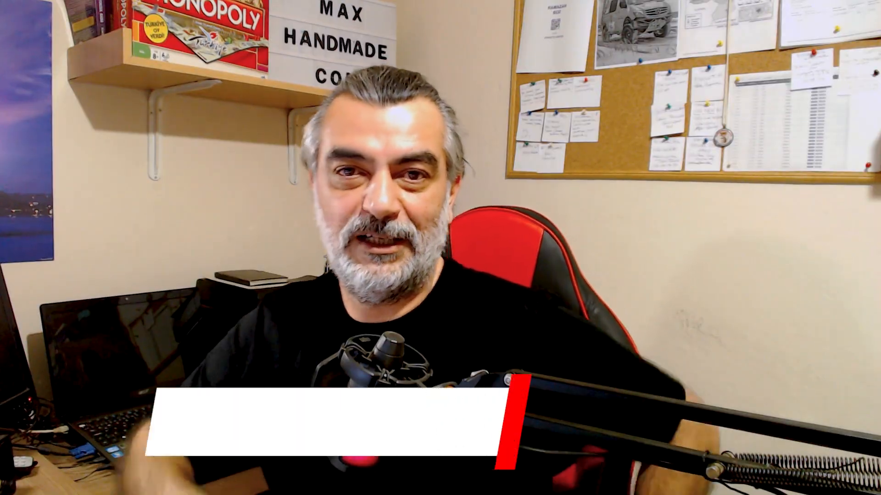